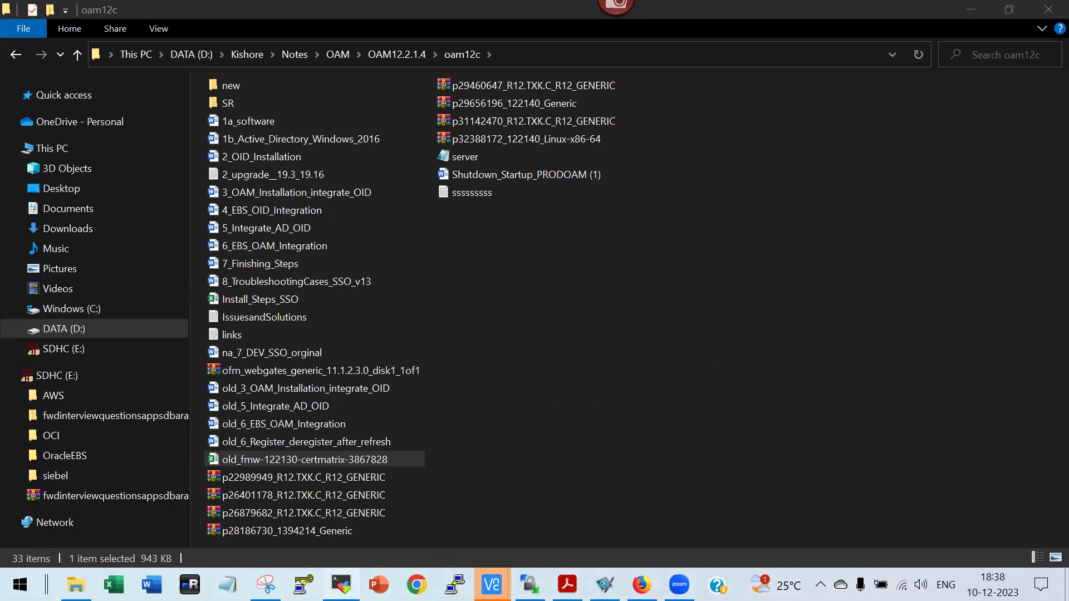
# Bring the oraqa terminal forward and copy the wrapped EndUserMonitoringURL from the grep output.
pyautogui.moveTo(342, 584)
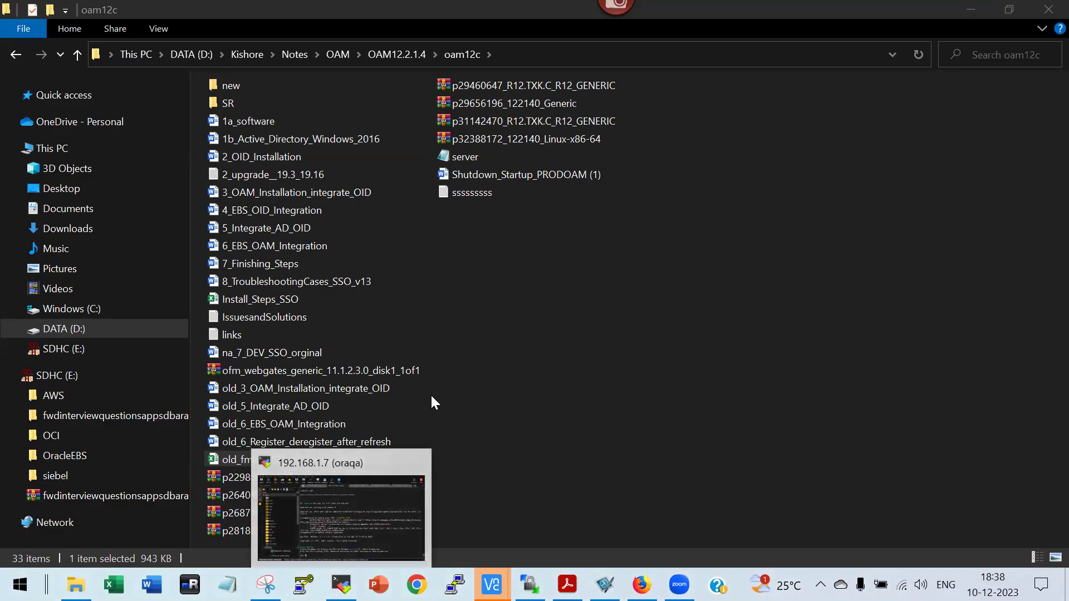
pyautogui.click(382, 510)
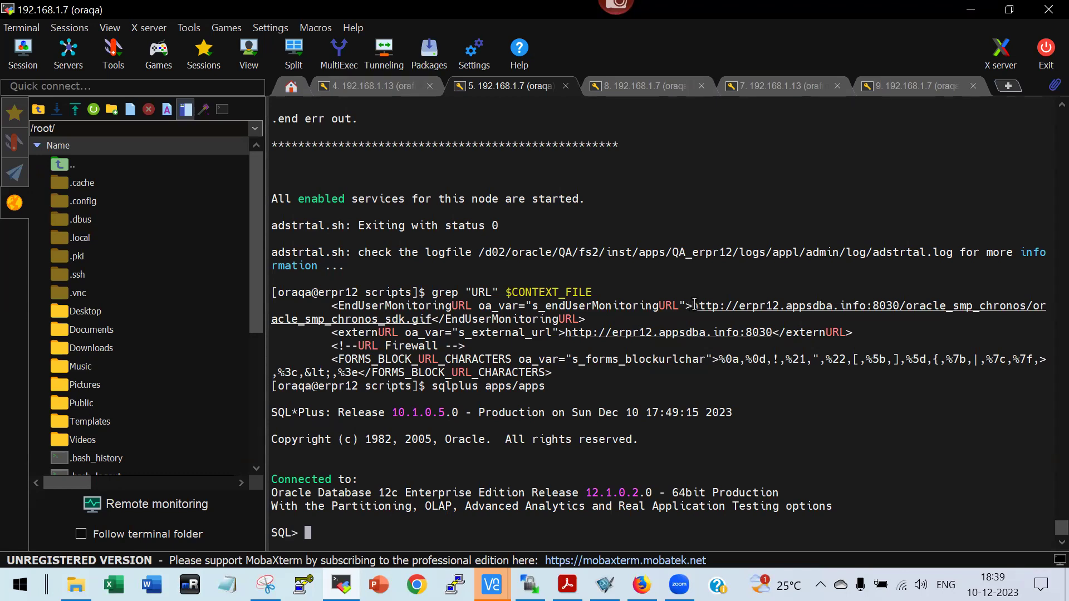
pyautogui.doubleClick(773, 309)
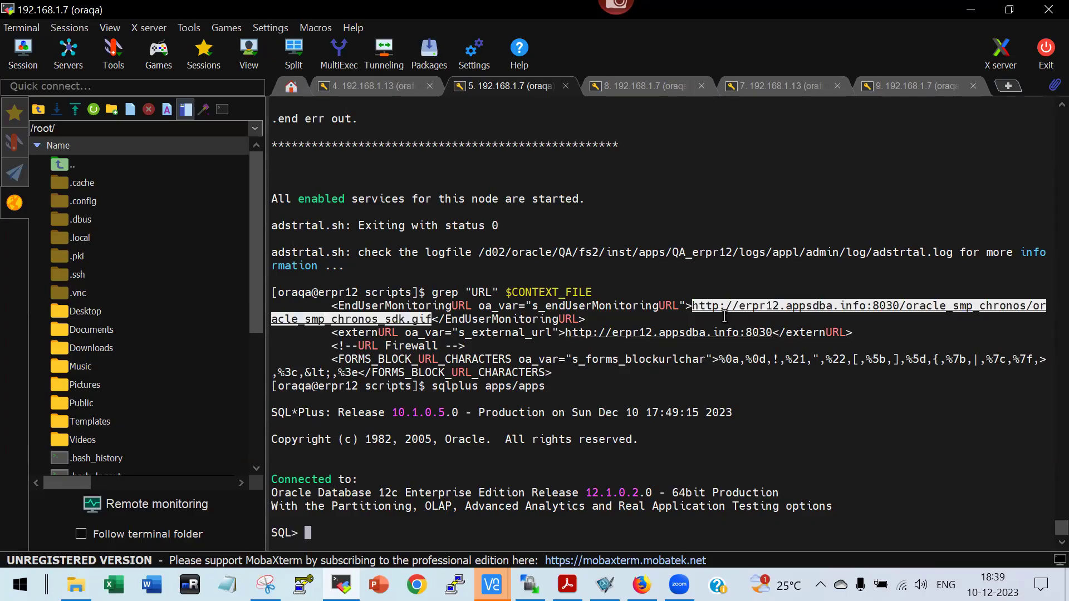
pyautogui.click(773, 318)
pyautogui.tripleClick(694, 305)
pyautogui.click(694, 305)
pyautogui.tripleClick(694, 306)
pyautogui.click(694, 306)
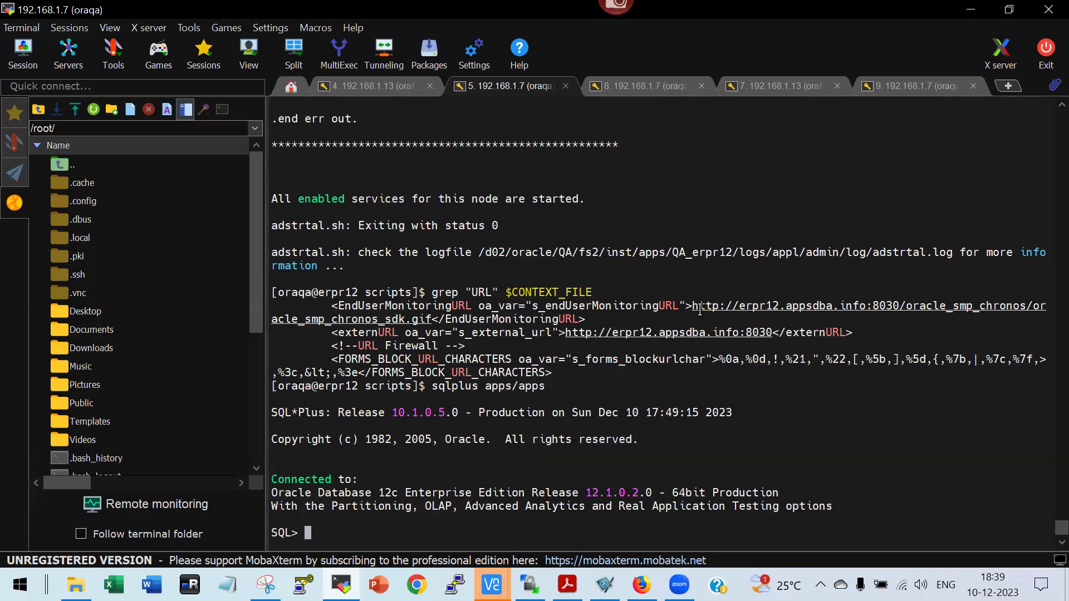
pyautogui.doubleClick(894, 305)
pyautogui.click(893, 305)
pyautogui.doubleClick(893, 304)
pyautogui.hotkey('ctrl', 'c')
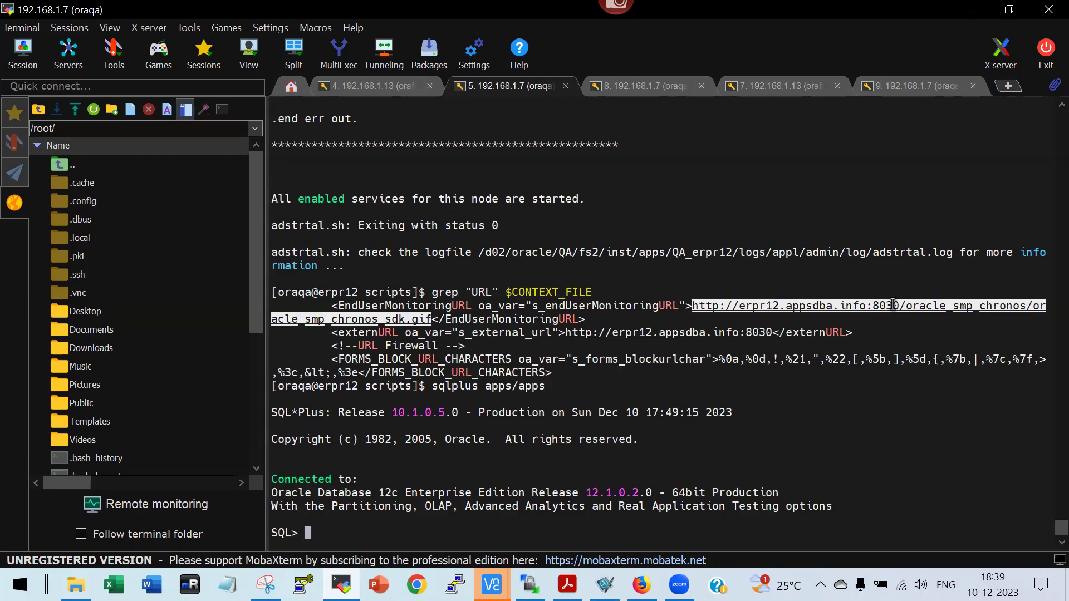
pyautogui.press('super')
pyautogui.write('notepa')
pyautogui.press('Return')
pyautogui.hotkey('ctrl', 'v')
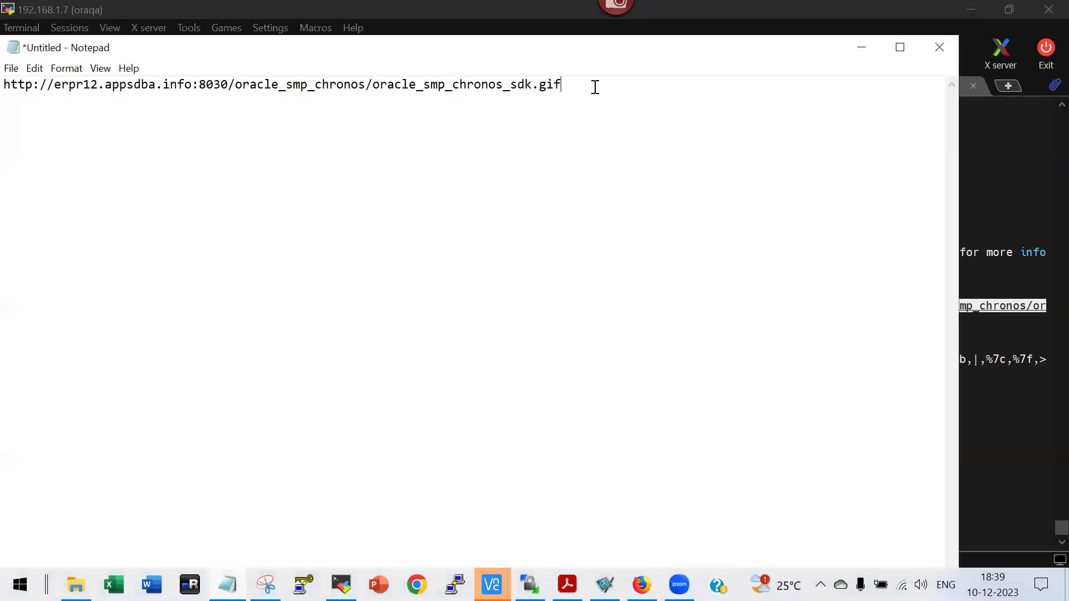
pyautogui.moveTo(229, 84); pyautogui.dragTo(334, 215)
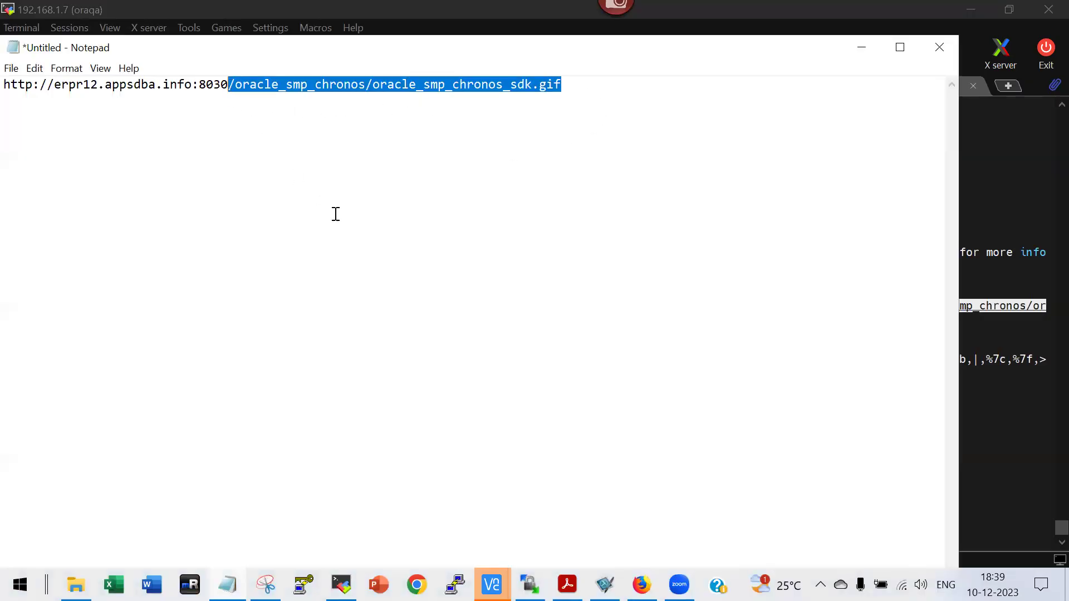
pyautogui.press('Delete')
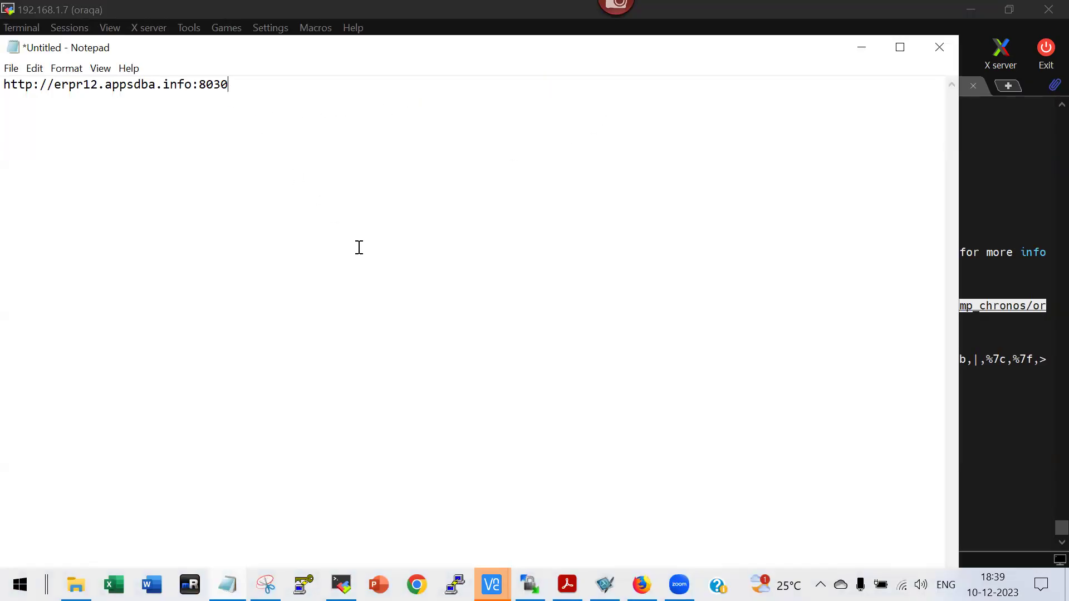
pyautogui.hotkey('ctrl', 'a')
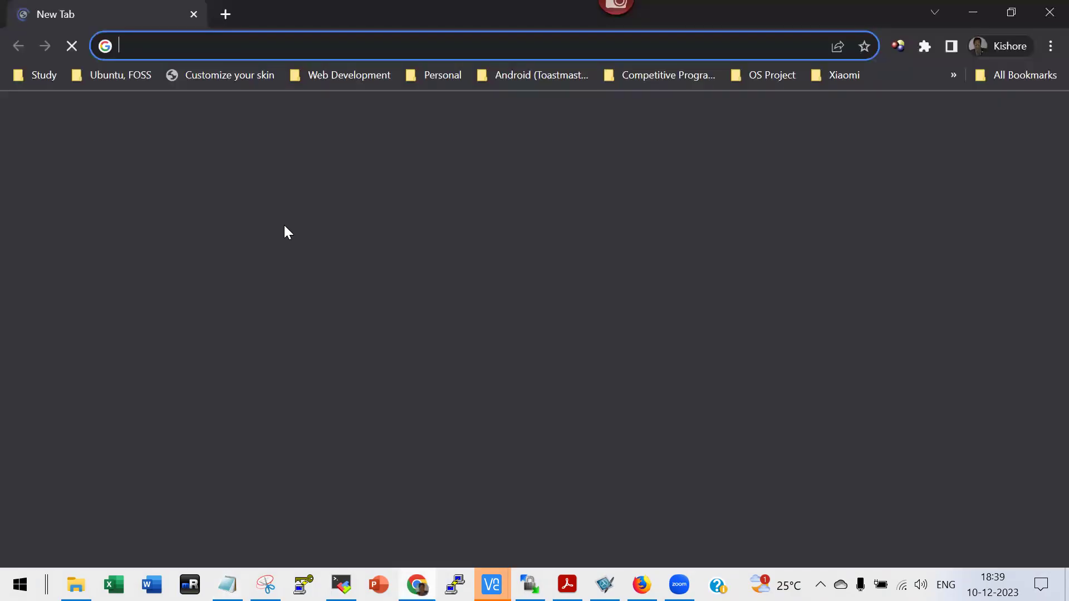
pyautogui.write('http://erpr12.appsdba.info:8030')
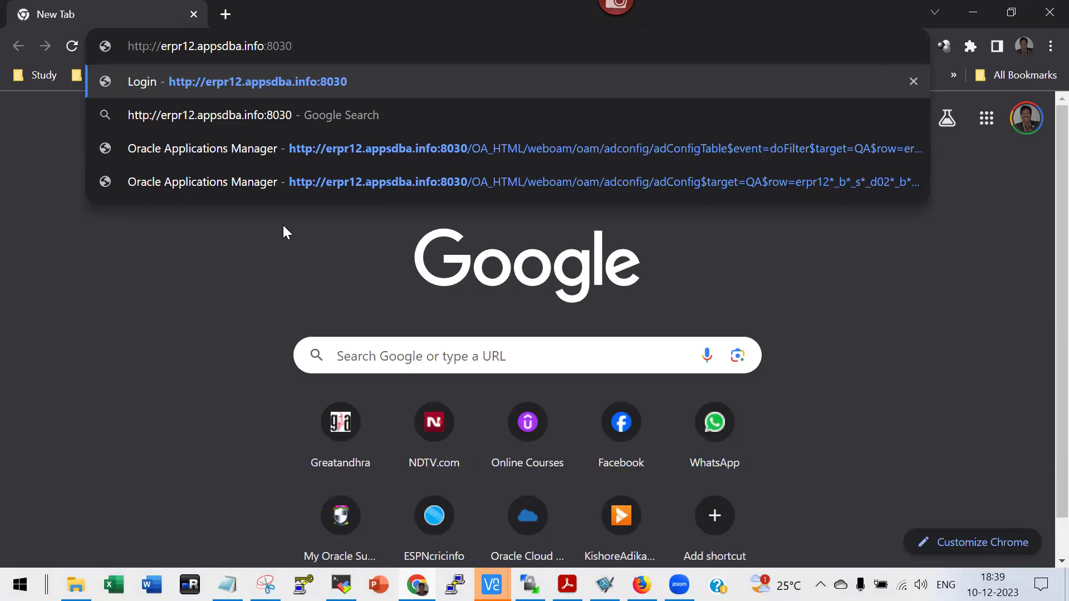
pyautogui.press('Return')
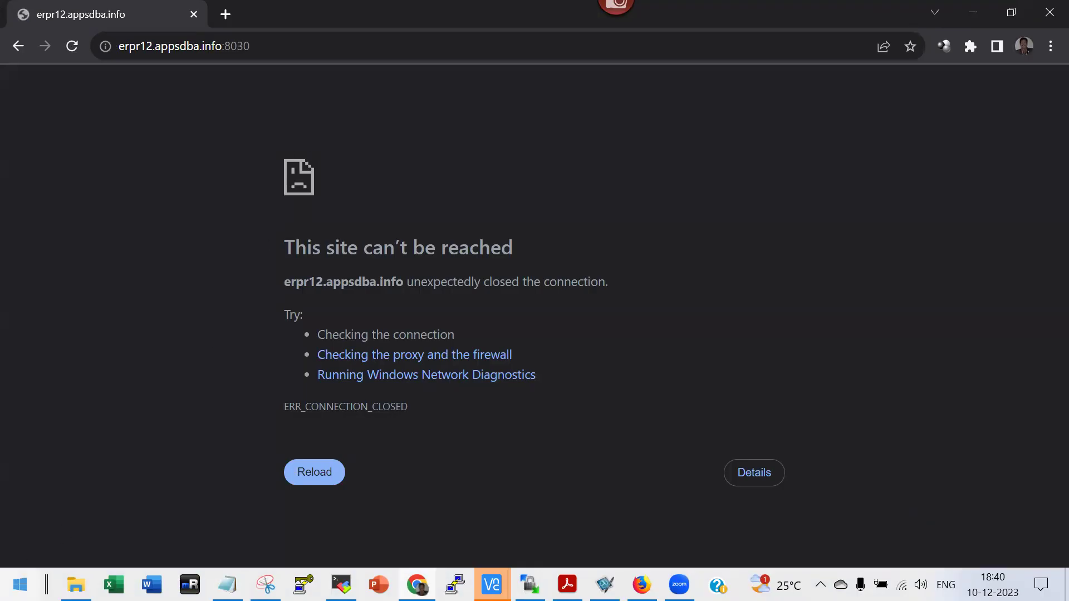
pyautogui.press('super')
pyautogui.write('notepa')
pyautogui.press('Return')
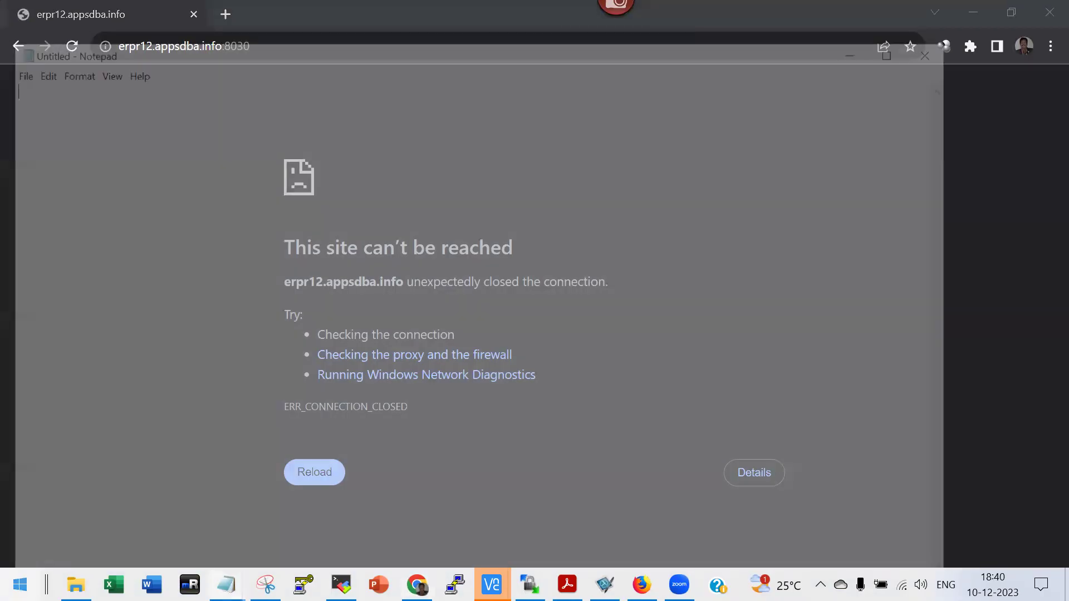
pyautogui.write('http://erpr12.appsdba.info:8030')
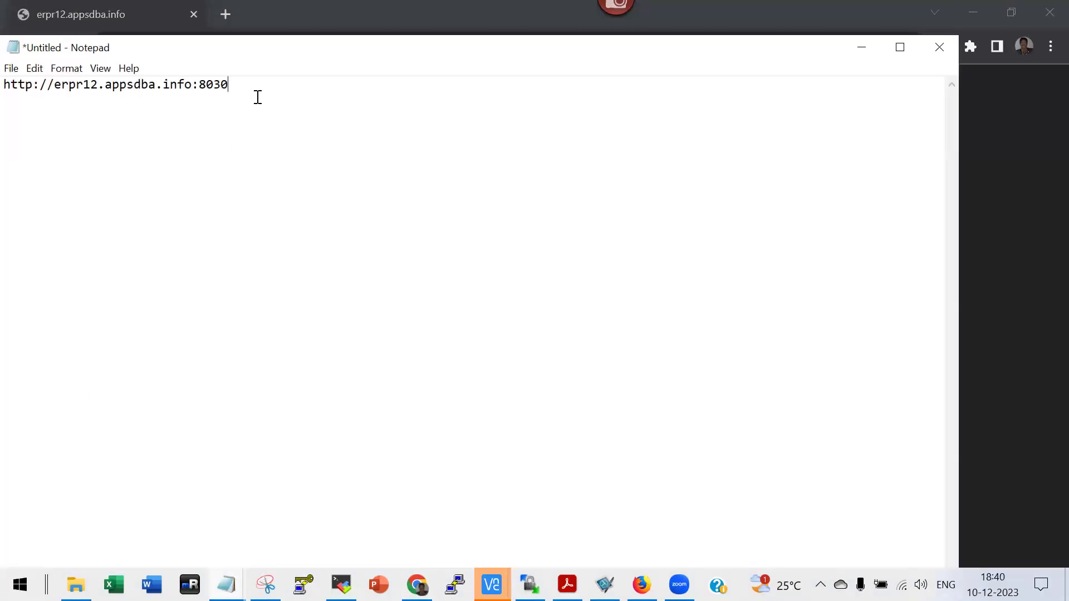
pyautogui.hotkey('ctrl', 'a')
pyautogui.hotkey('ctrl', 'c')
pyautogui.hotkey('alt', 'Tab')
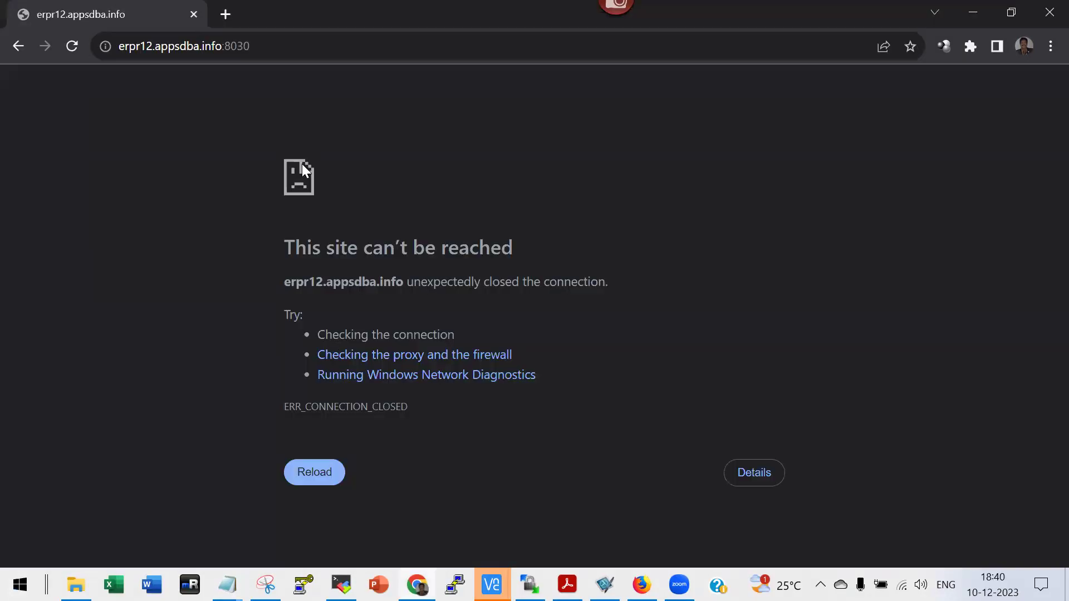
pyautogui.hotkey('ctrl', 'l')
pyautogui.hotkey('ctrl', 'v')
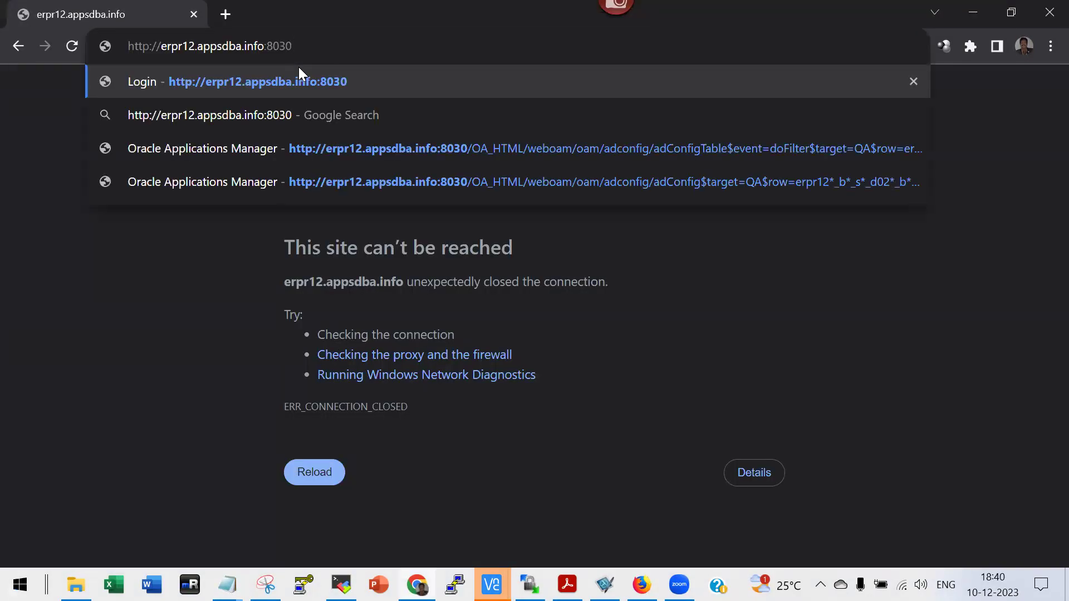
pyautogui.press('Return')
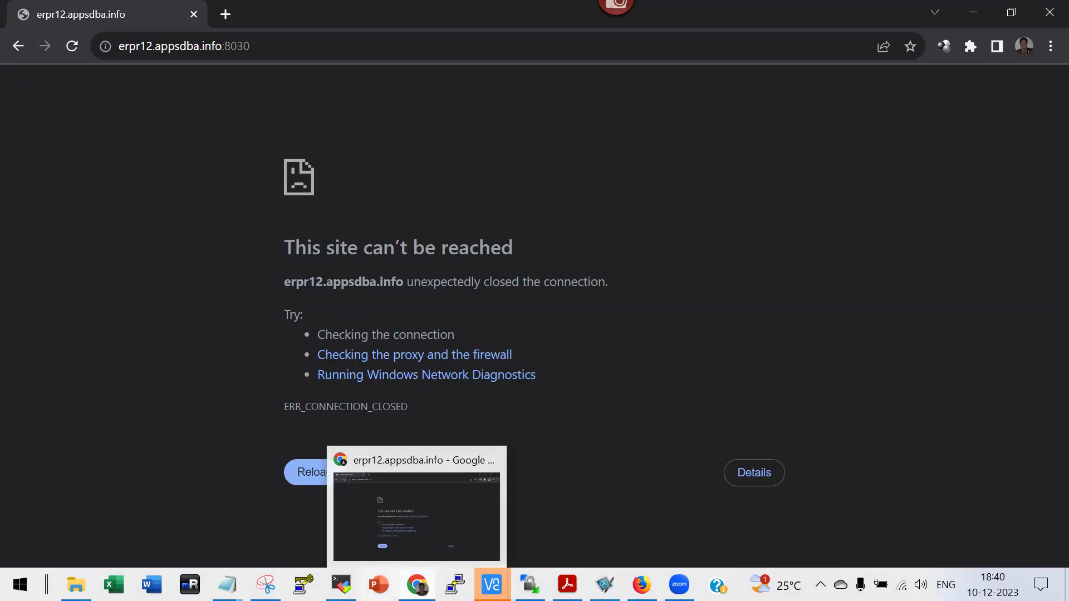
# Exit SQL*Plus back to the shell in the MobaXterm terminal.
pyautogui.moveTo(341, 585)
pyautogui.click(368, 500)
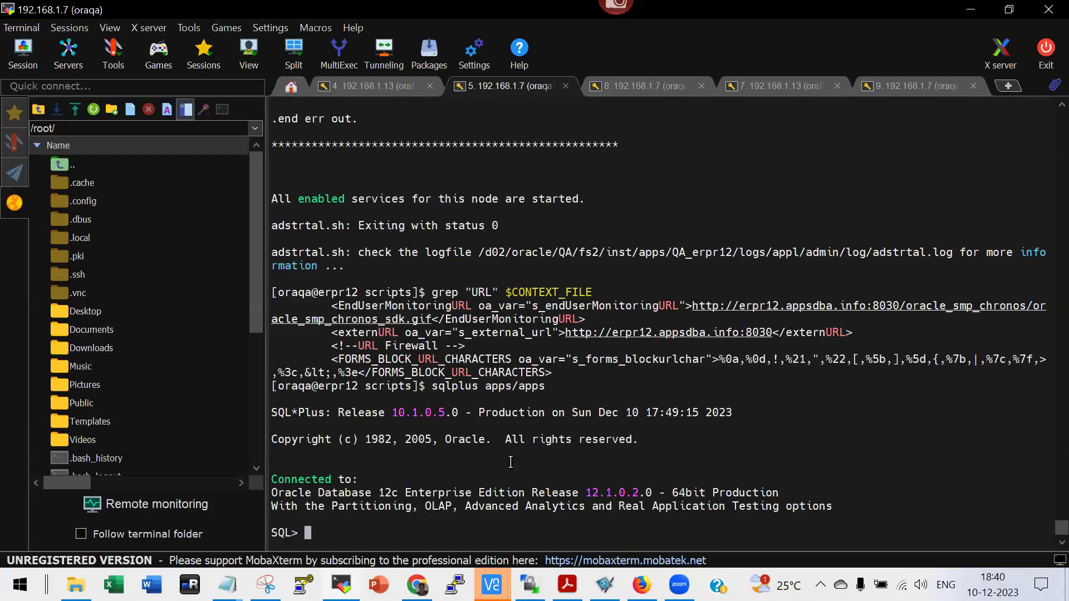
pyautogui.write('exit')
pyautogui.press('Return')
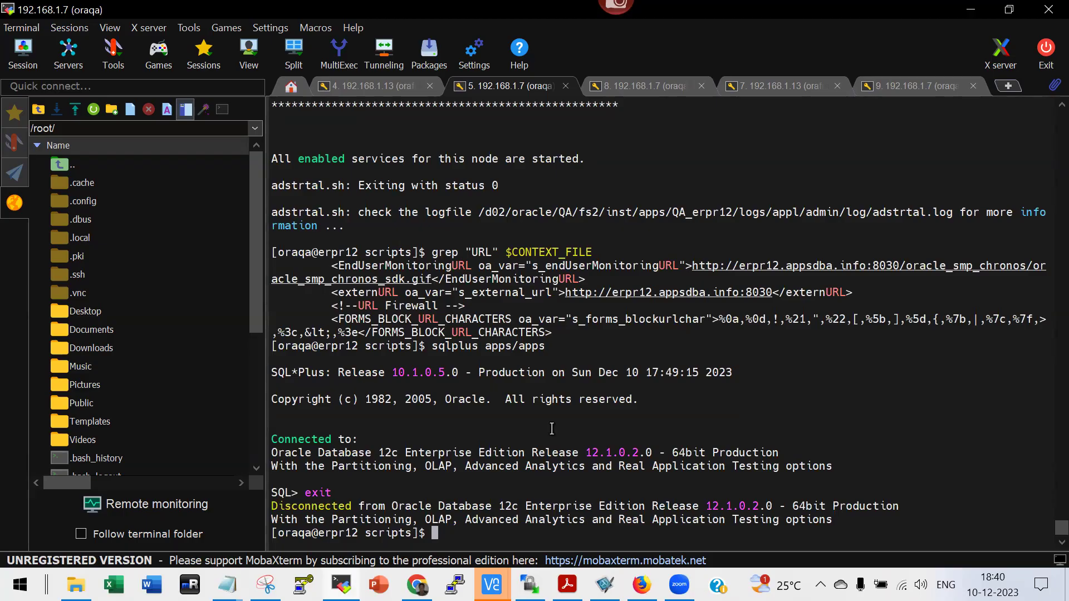
# Stop the running Firefox in session 9 and relaunch it with the firefox command.
pyautogui.click(923, 85)
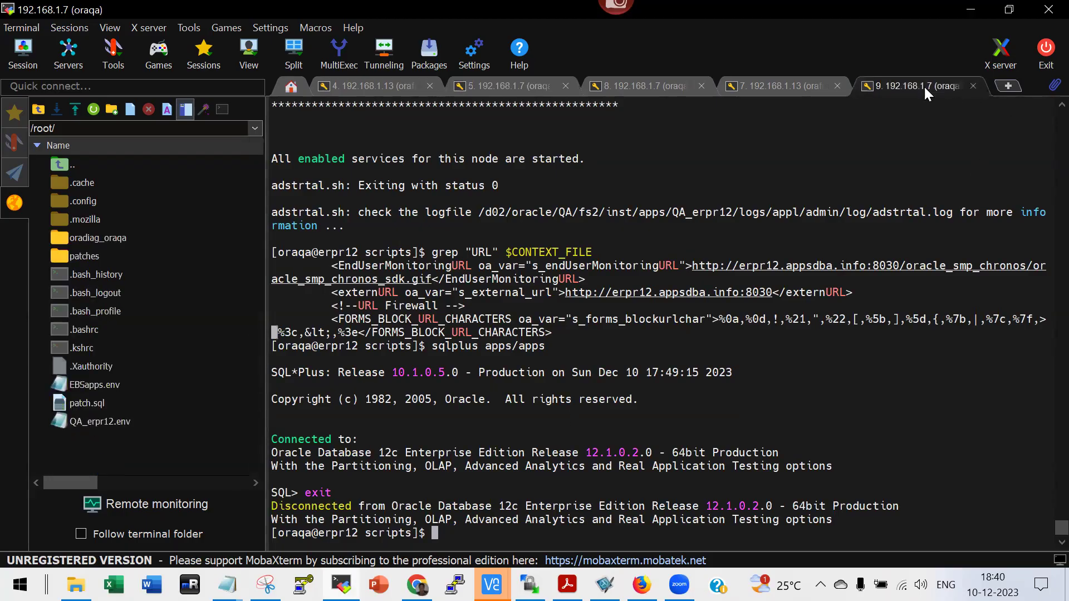
pyautogui.hotkey('ctrl', 'c')
pyautogui.write('firefox')
pyautogui.press('Return')
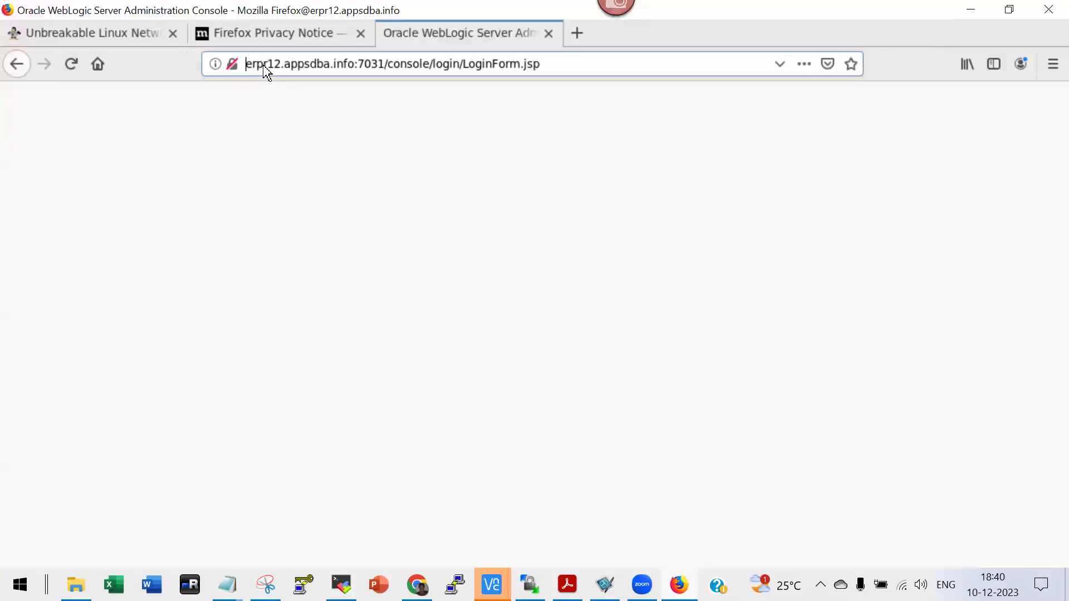
pyautogui.hotkey('ctrl', 'v')
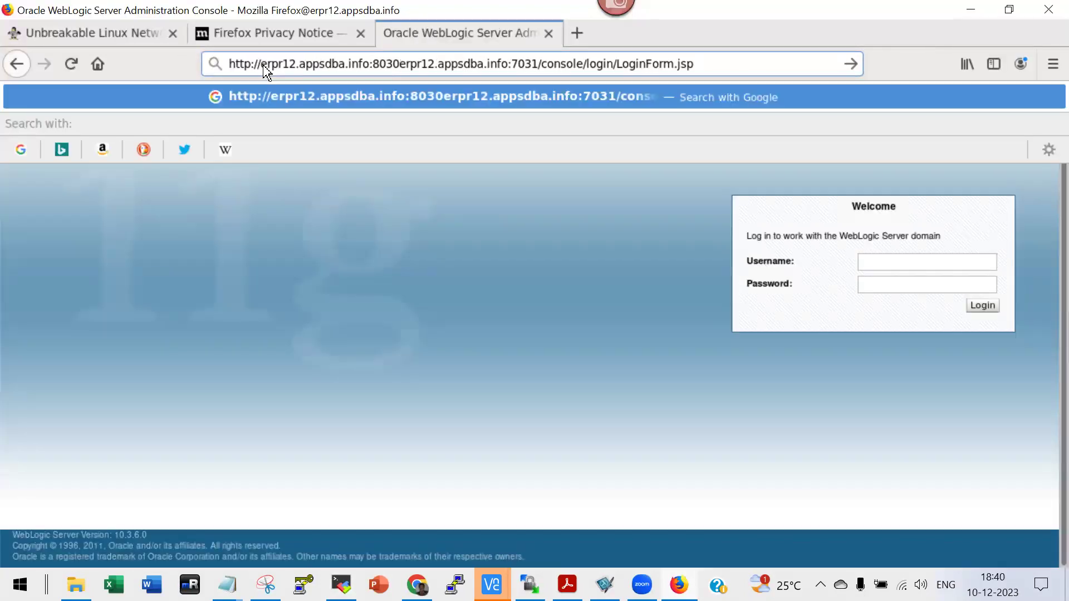
pyautogui.hotkey('ctrl', 'a')
pyautogui.hotkey('ctrl', 'v')
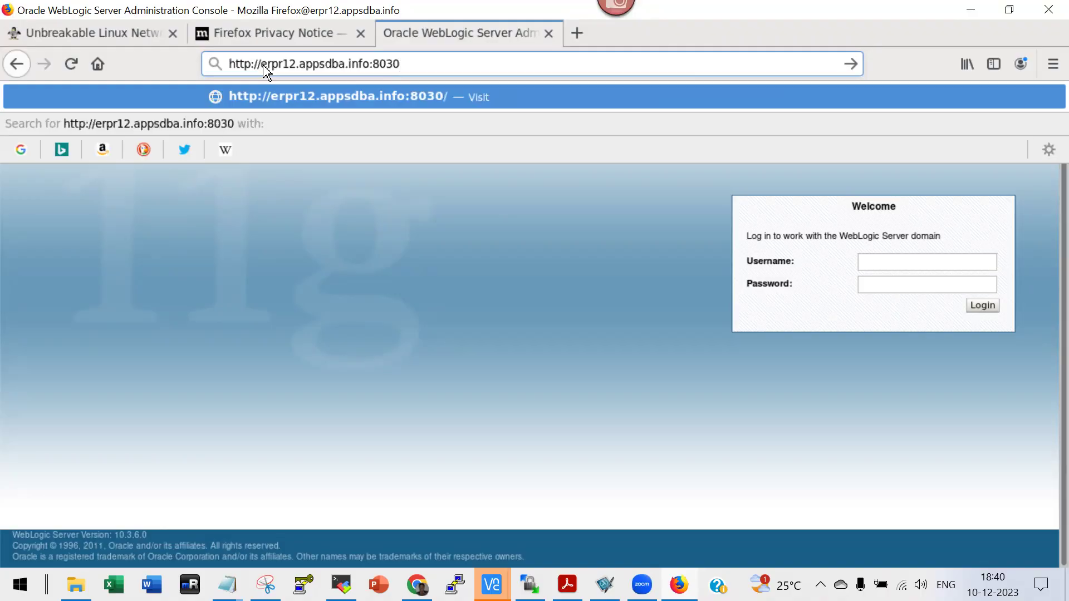
pyautogui.press('Return')
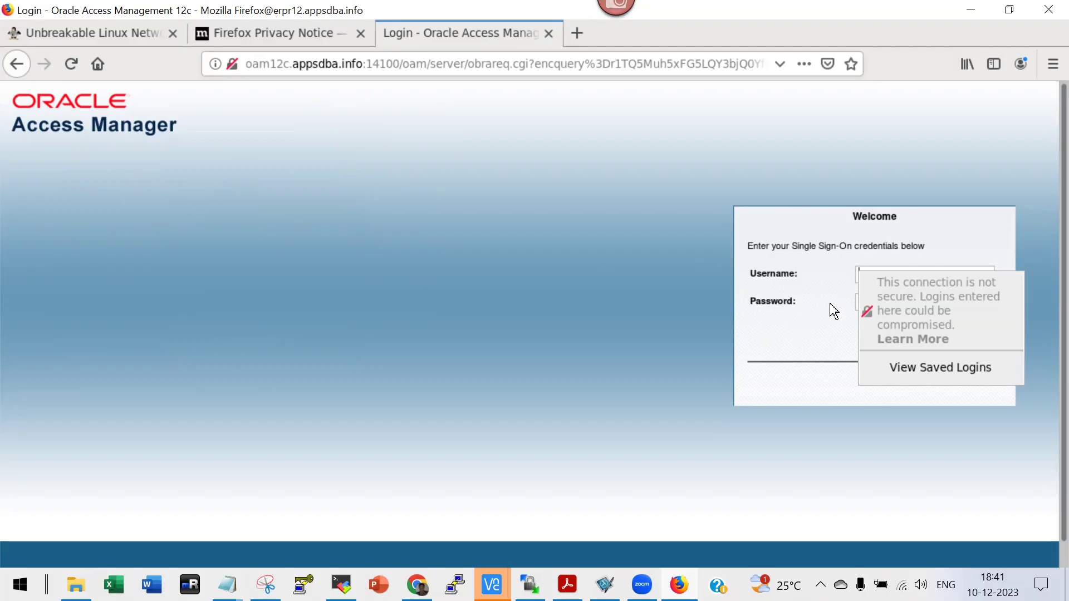
# Dismiss the insecure-login warning and enter the demo user's username.
pyautogui.click(794, 327)
pyautogui.click(863, 278)
pyautogui.write('appsuser')
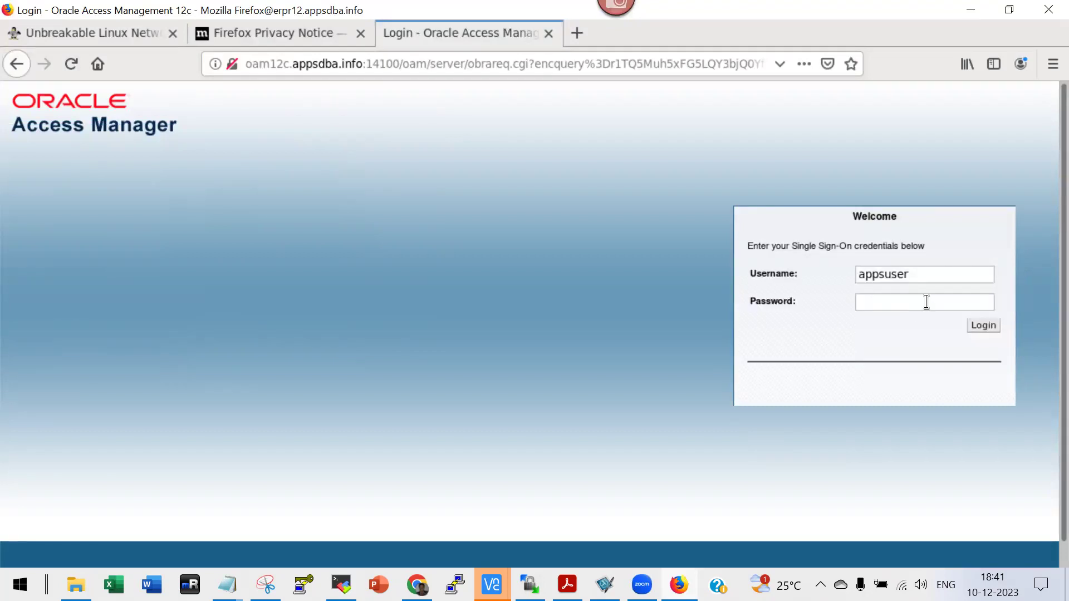
pyautogui.click(918, 278)
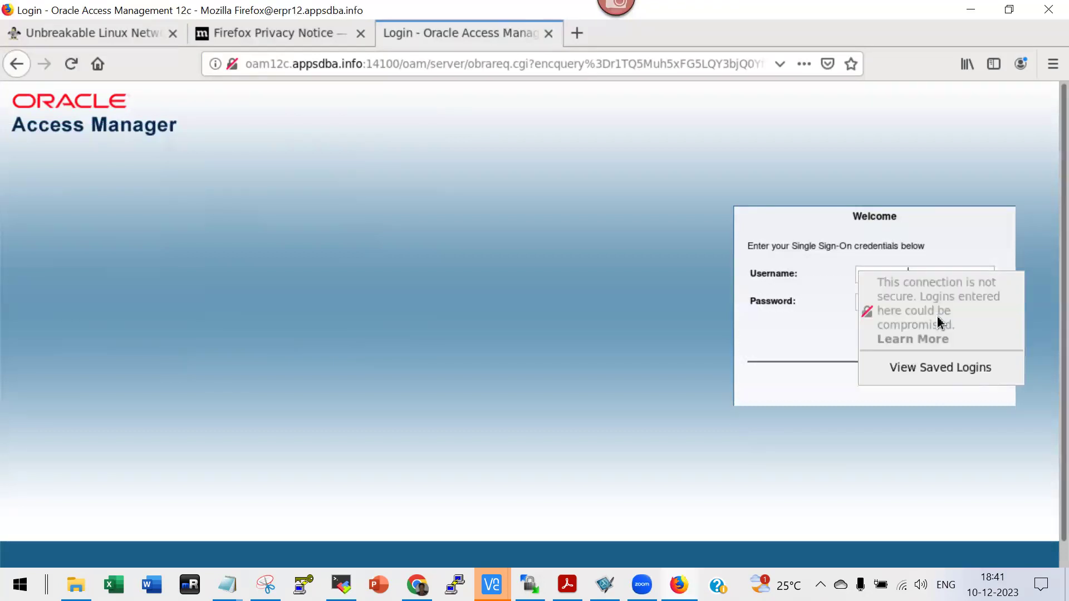
pyautogui.write('1')
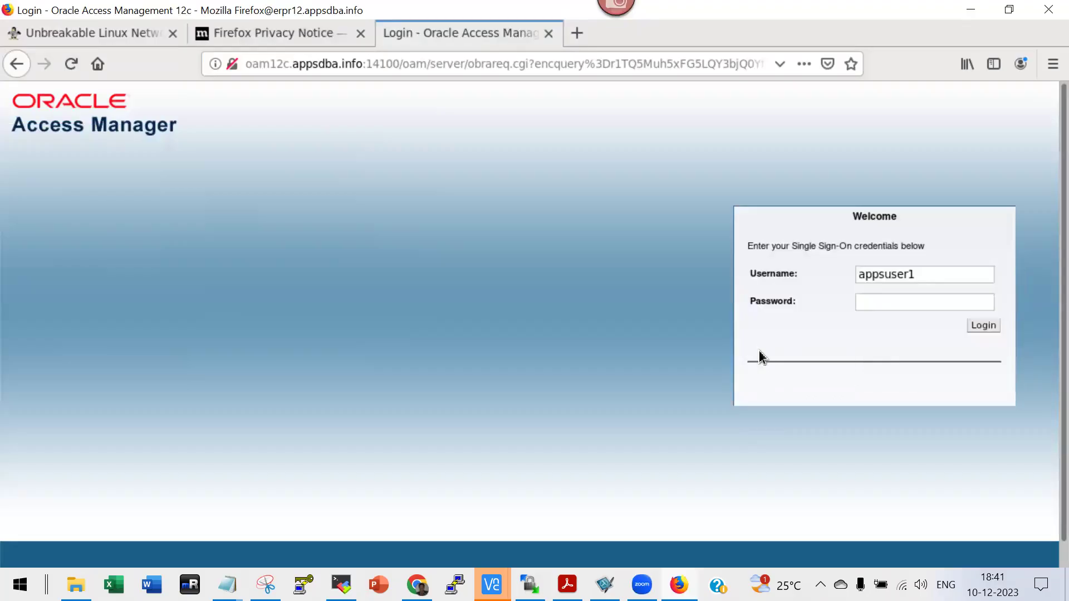
pyautogui.click(868, 303)
# Type the sign-on password in Notepad, copy it and paste it into the Password field.
pyautogui.press('super')
pyautogui.write('ntoepad')
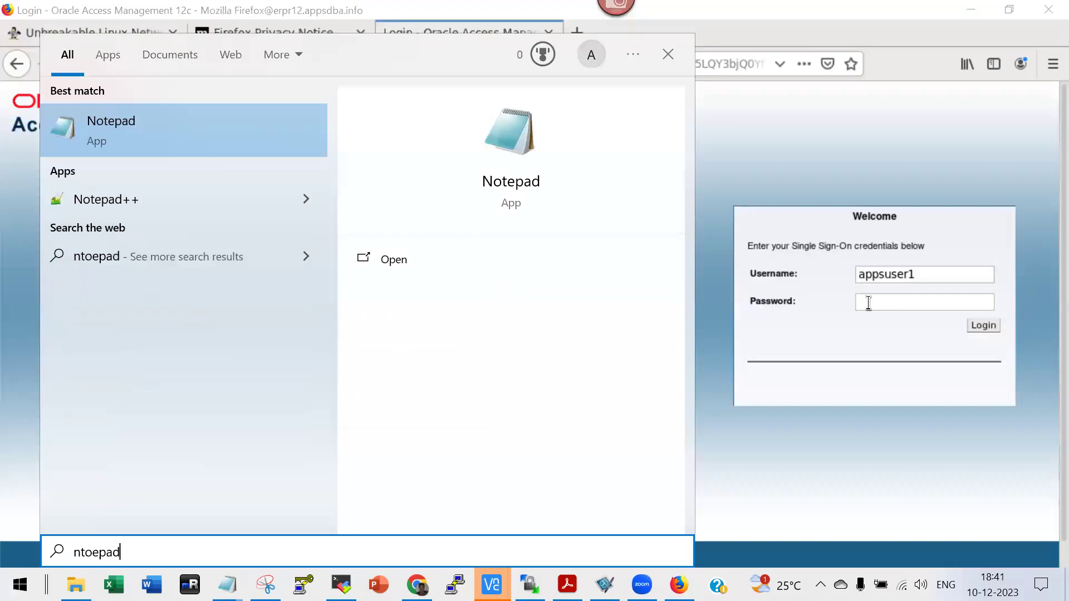
pyautogui.press('Return')
pyautogui.write('Wel')
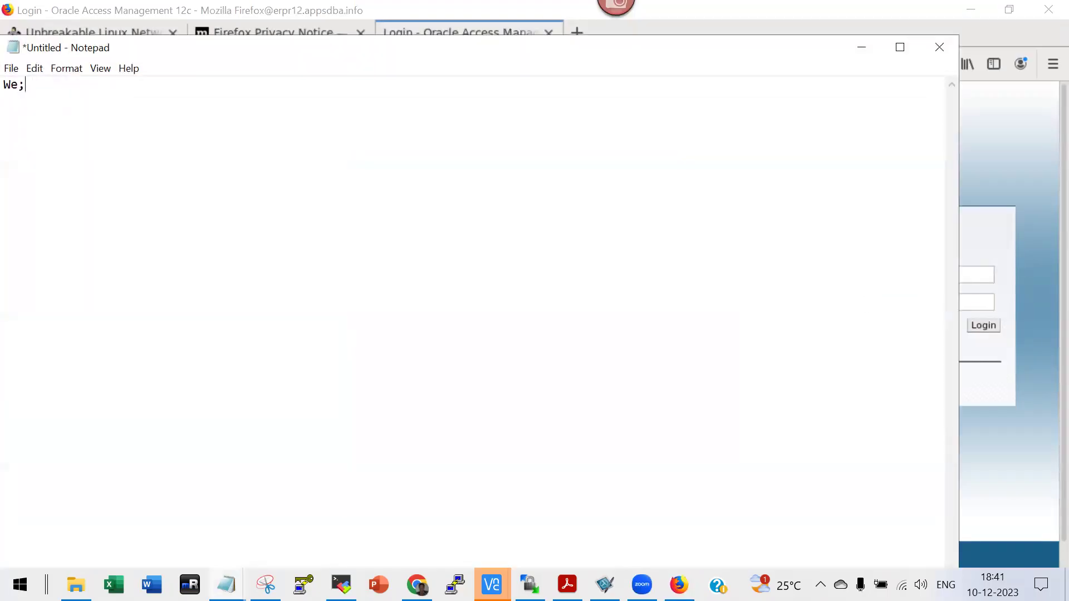
pyautogui.write('come')
pyautogui.press('BackSpace')
pyautogui.press('BackSpace')
pyautogui.press('BackSpace')
pyautogui.press('BackSpace')
pyautogui.write('come123')
pyautogui.hotkey('ctrl', 'a')
pyautogui.hotkey('alt', 'Tab')
pyautogui.click(868, 302)
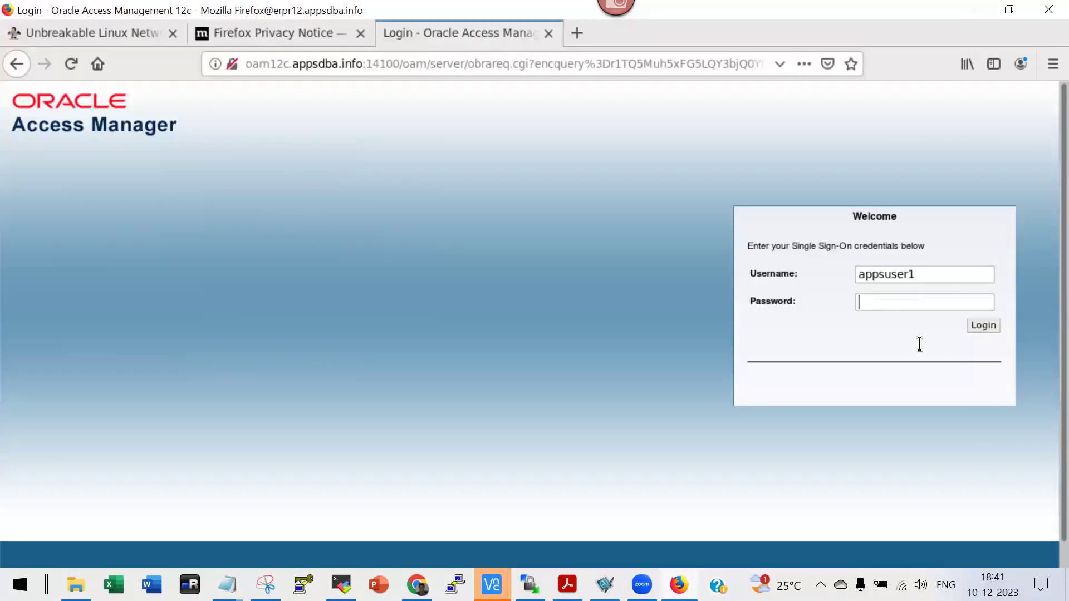
pyautogui.hotkey('ctrl', 'v')
pyautogui.click(799, 330)
# Submit the Oracle Access Manager credentials to open the E-Business Suite Home page.
pyautogui.click(986, 327)
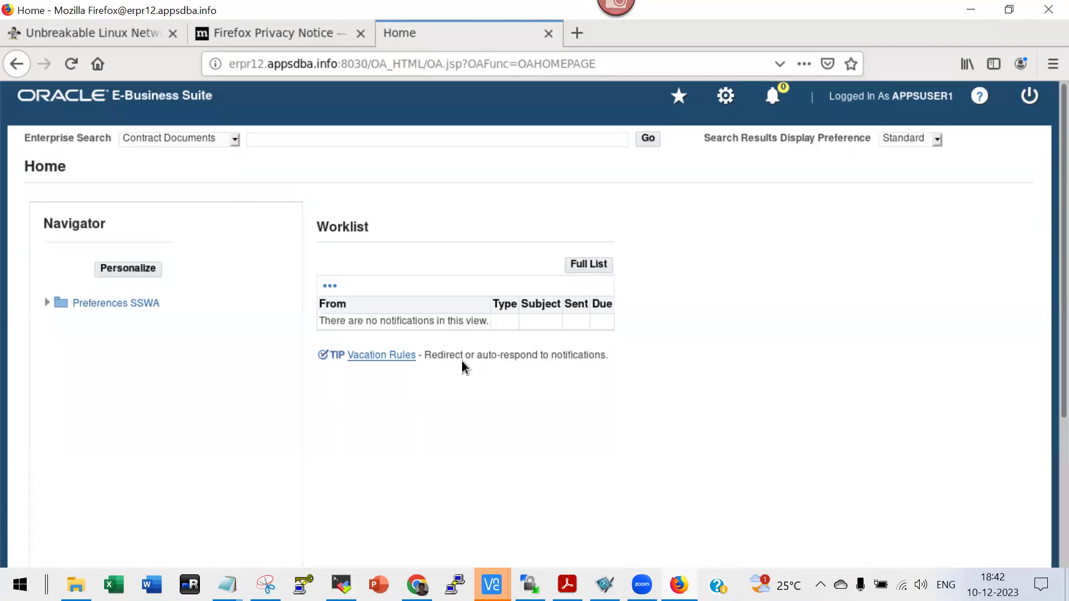
# Unlock the OAM12c VM with the root password, then bring the win2016 VM forward.
pyautogui.moveTo(492, 584)
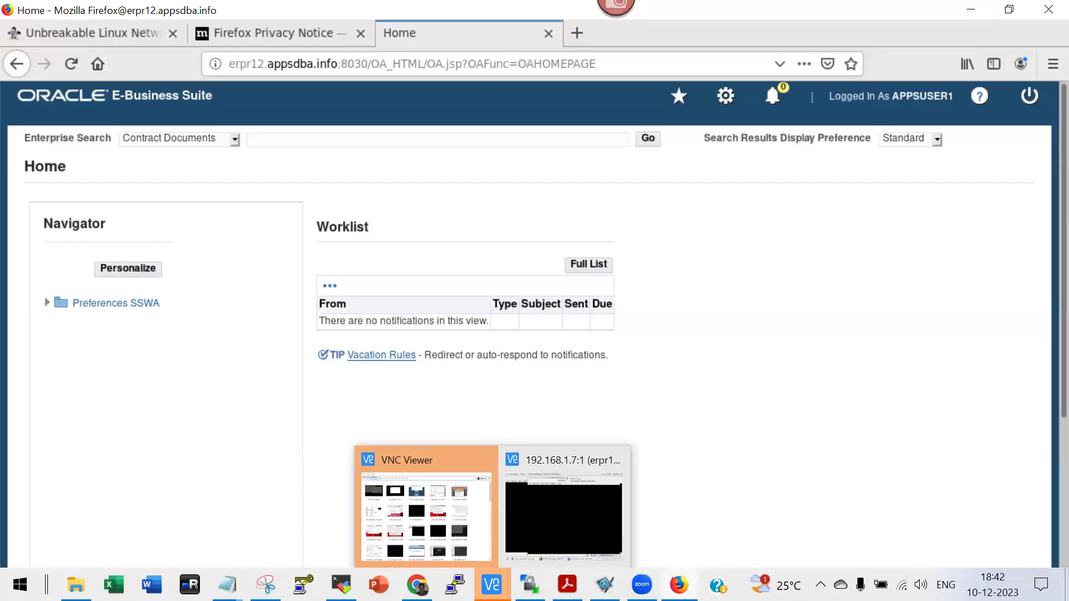
pyautogui.click(553, 513)
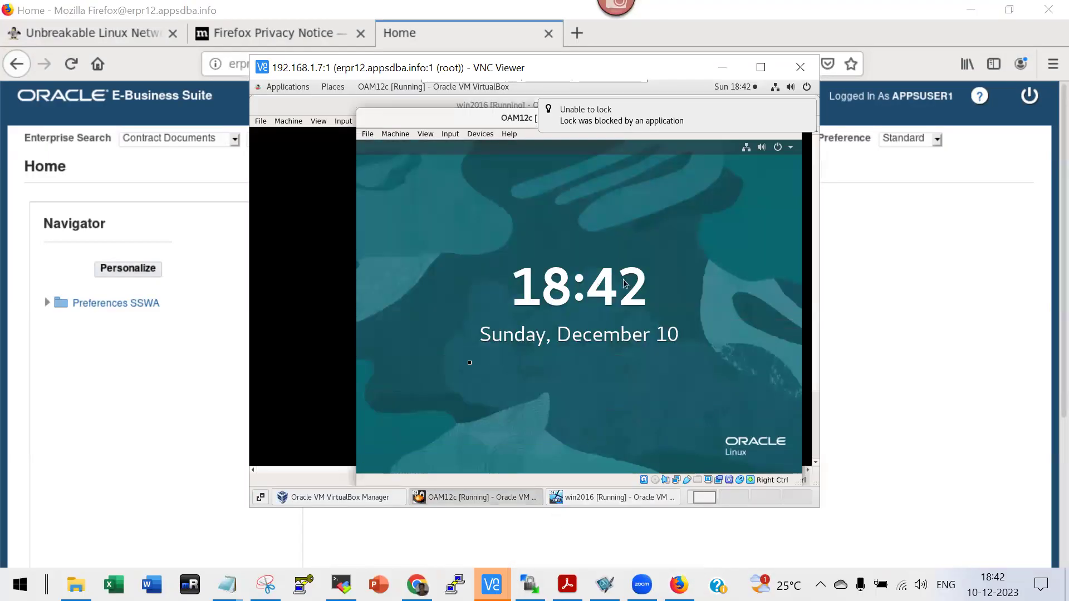
pyautogui.click(419, 154)
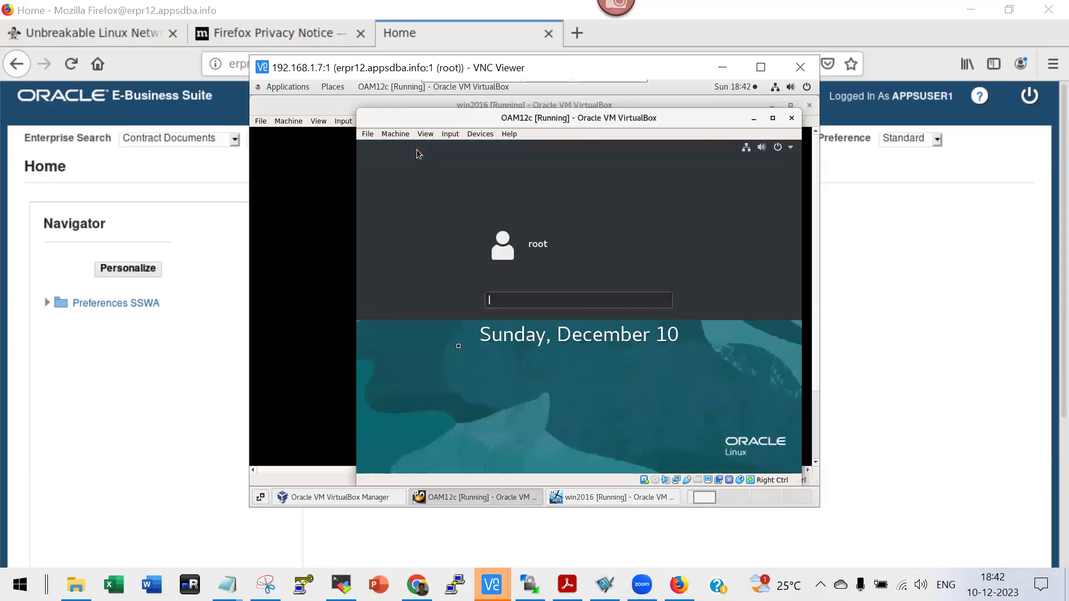
pyautogui.write('*****')
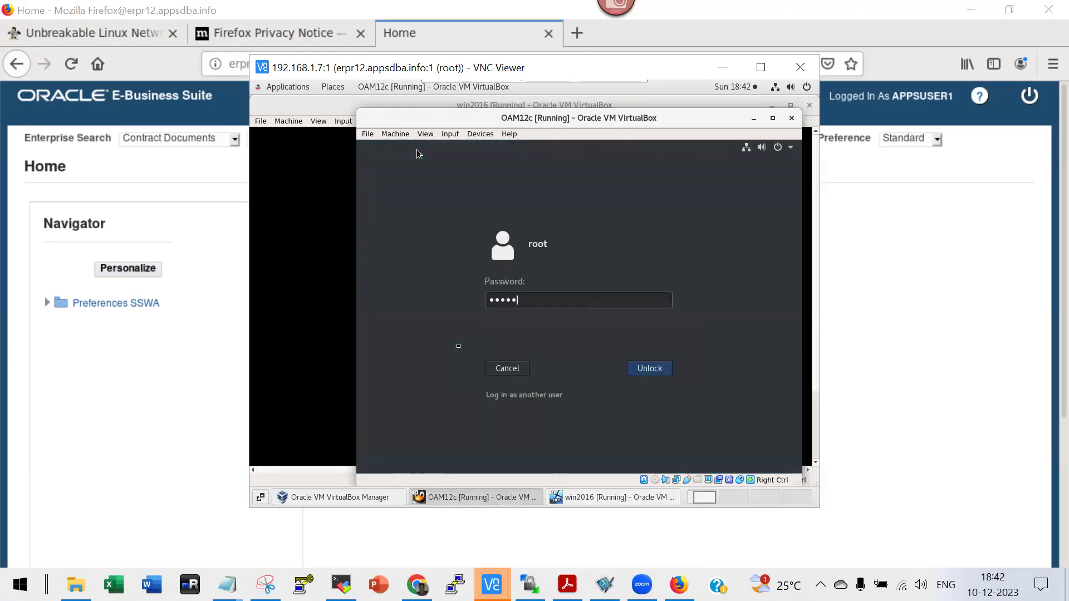
pyautogui.write('***')
pyautogui.press('Return')
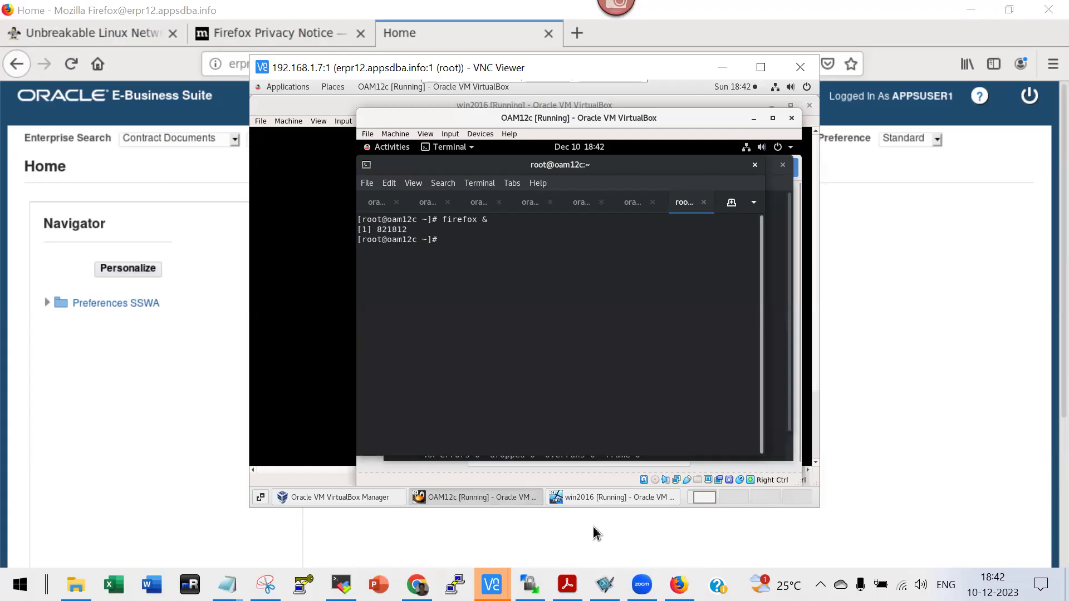
pyautogui.click(588, 497)
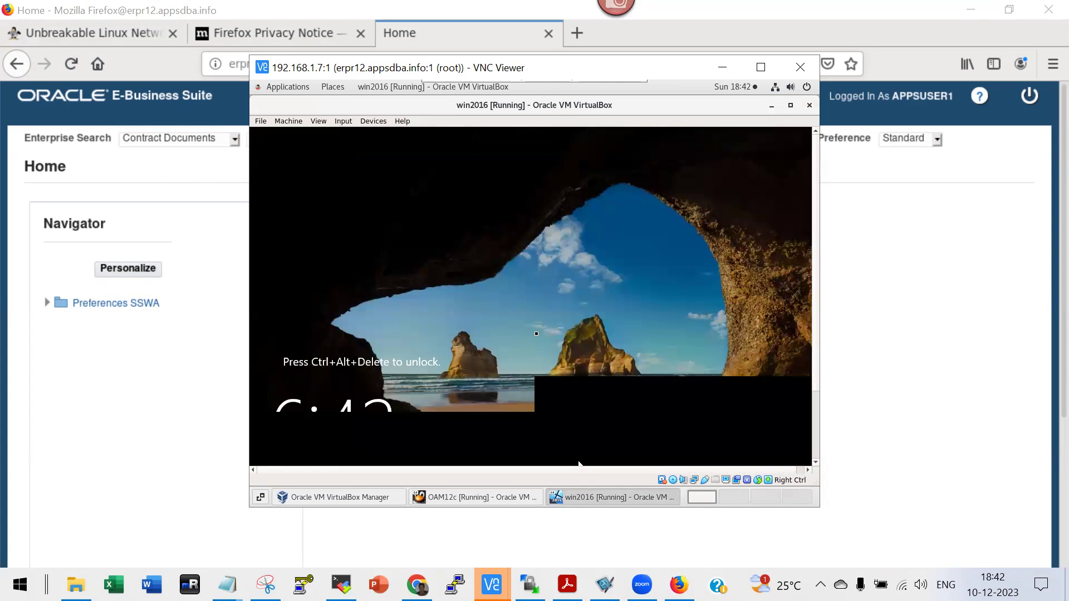
# Send Ctrl-Alt-Del to the win2016 VM and sign in with the Administrator password.
pyautogui.click(341, 121)
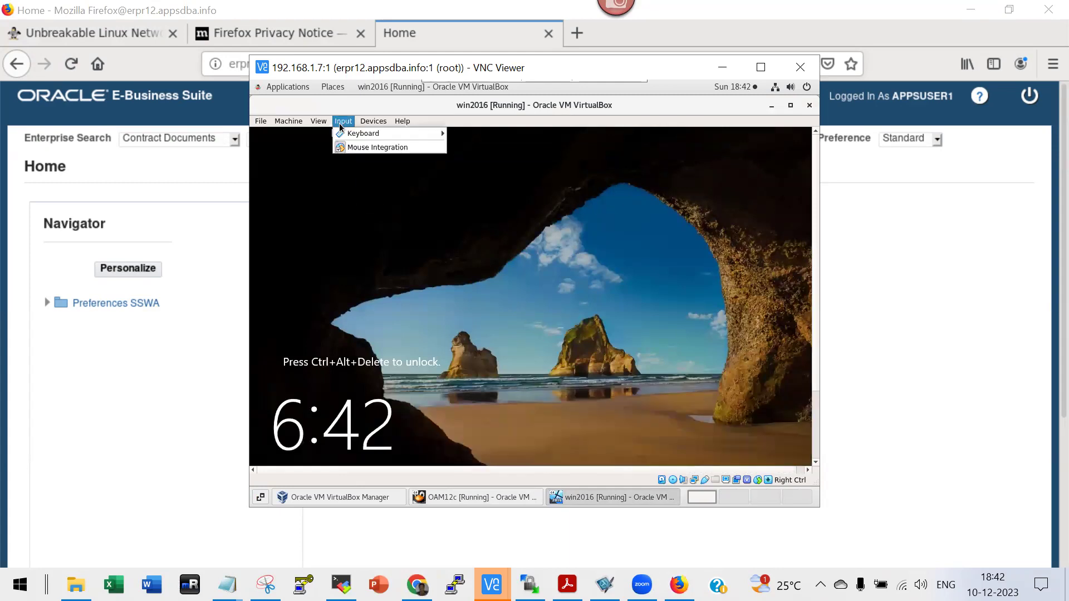
pyautogui.moveTo(341, 134)
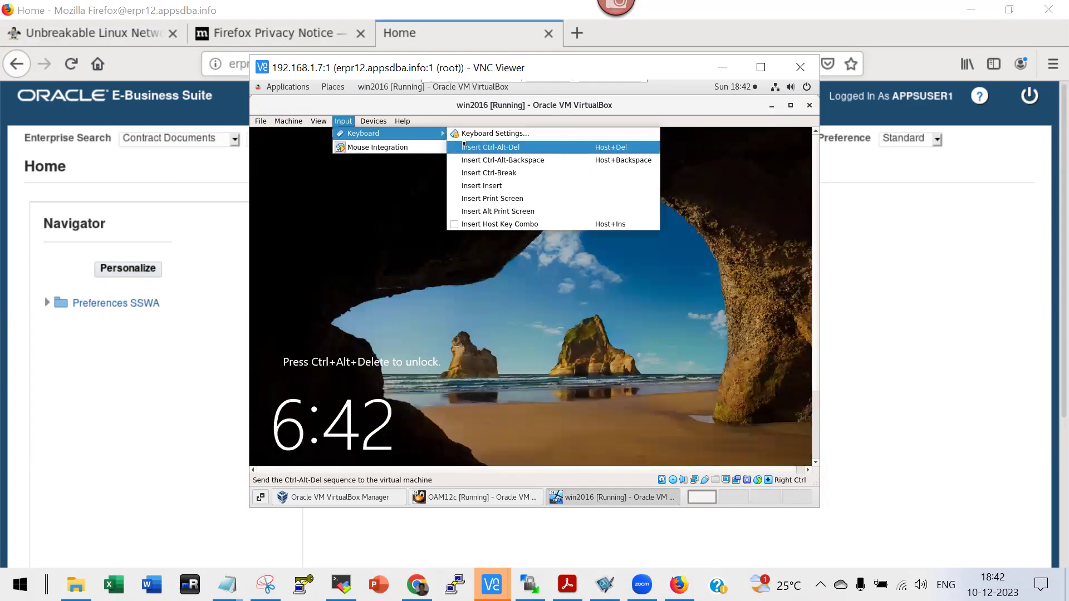
pyautogui.click(490, 147)
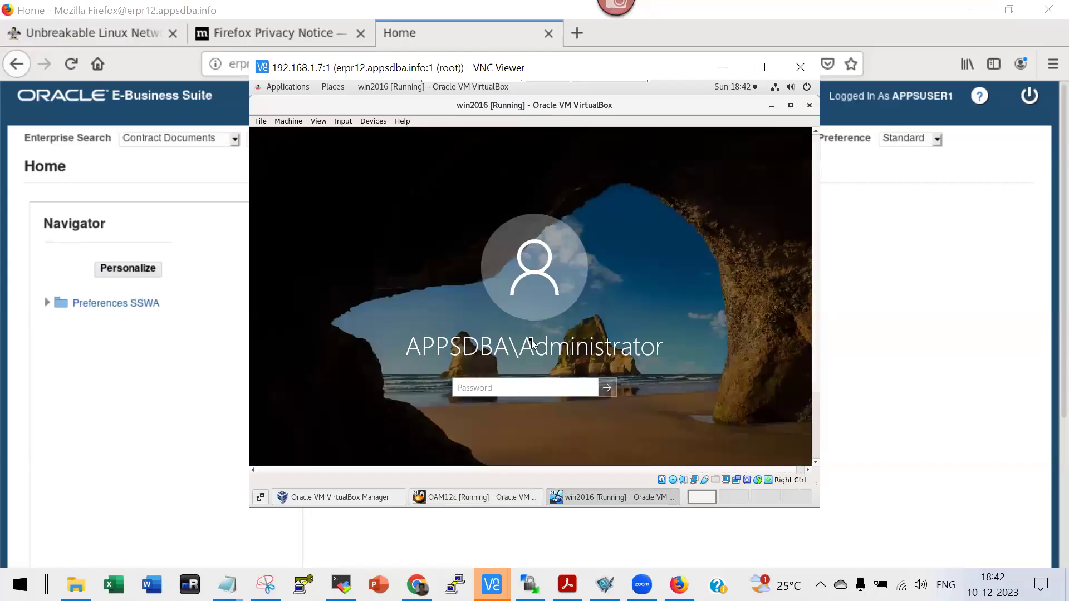
pyautogui.write('••••••••••')
pyautogui.press('Return')
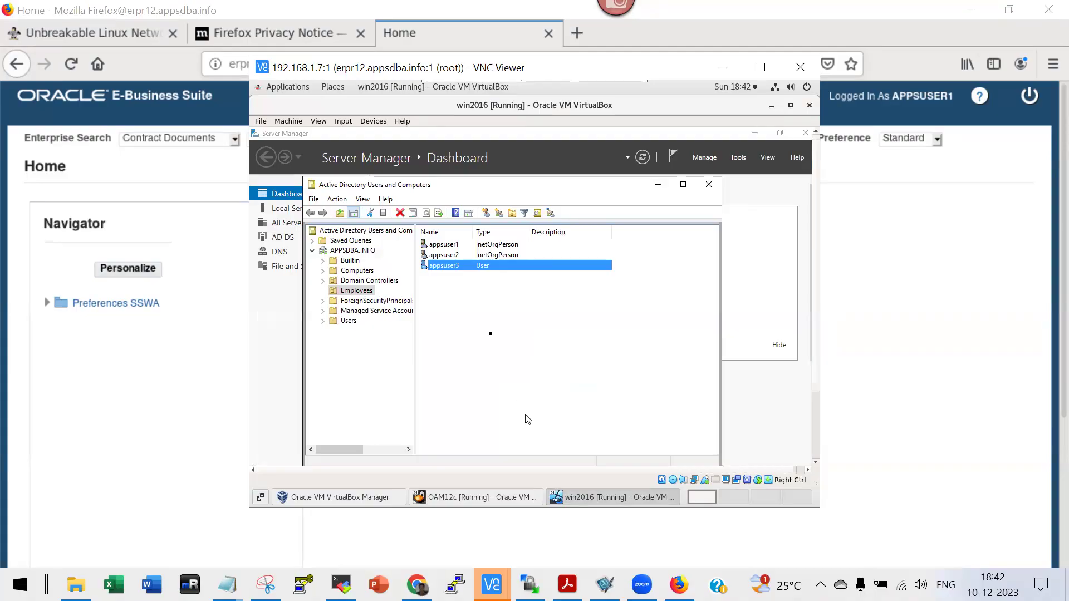
pyautogui.rightClick(449, 297)
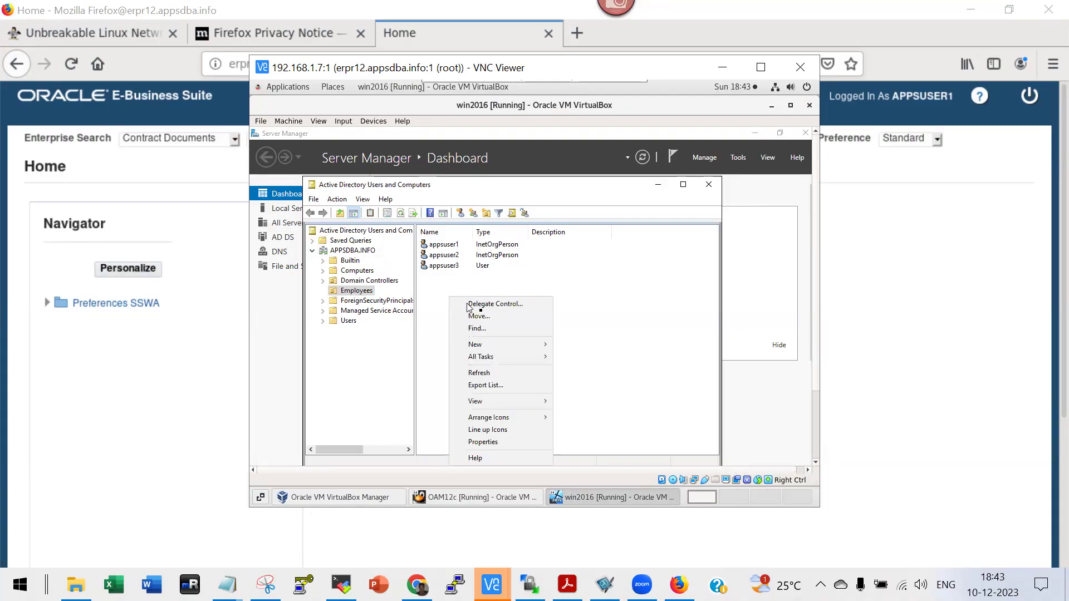
# Create a New User in Employees, typing the user's first name and a logon name.
pyautogui.moveTo(491, 348)
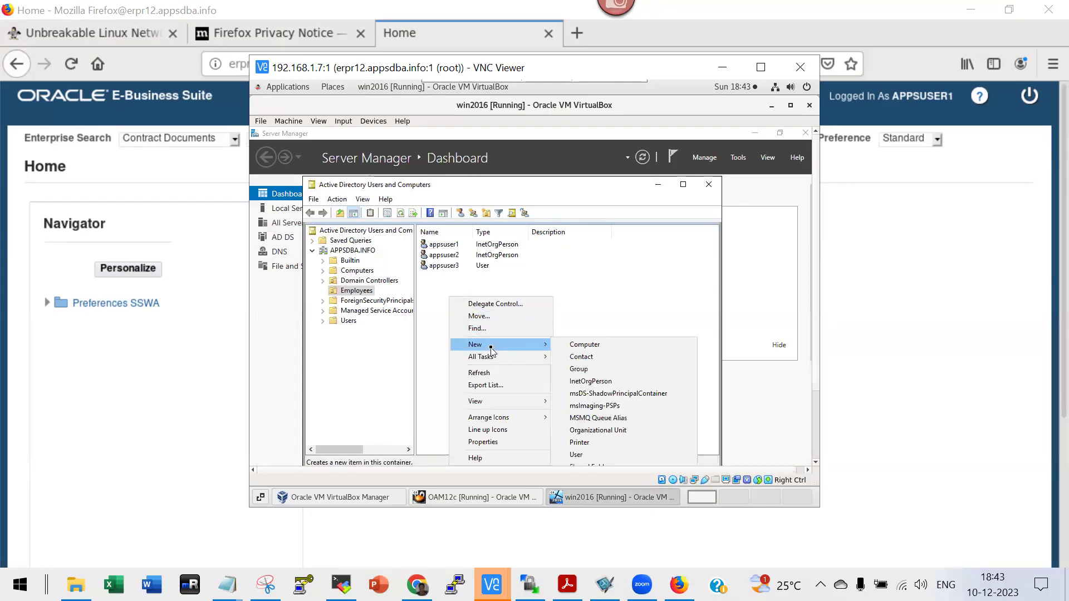
pyautogui.click(579, 455)
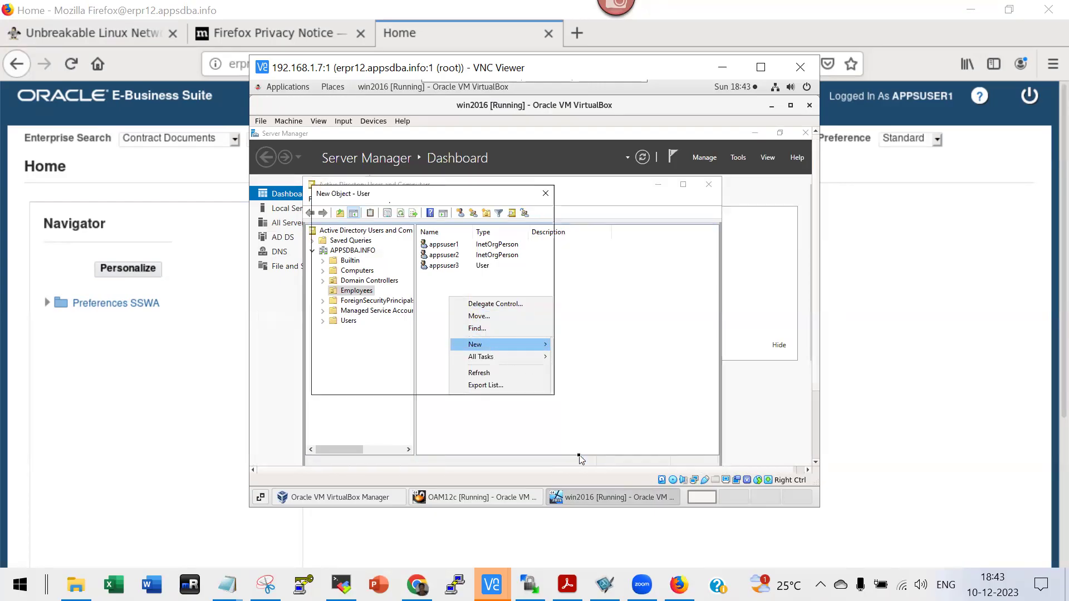
pyautogui.write('Sr')
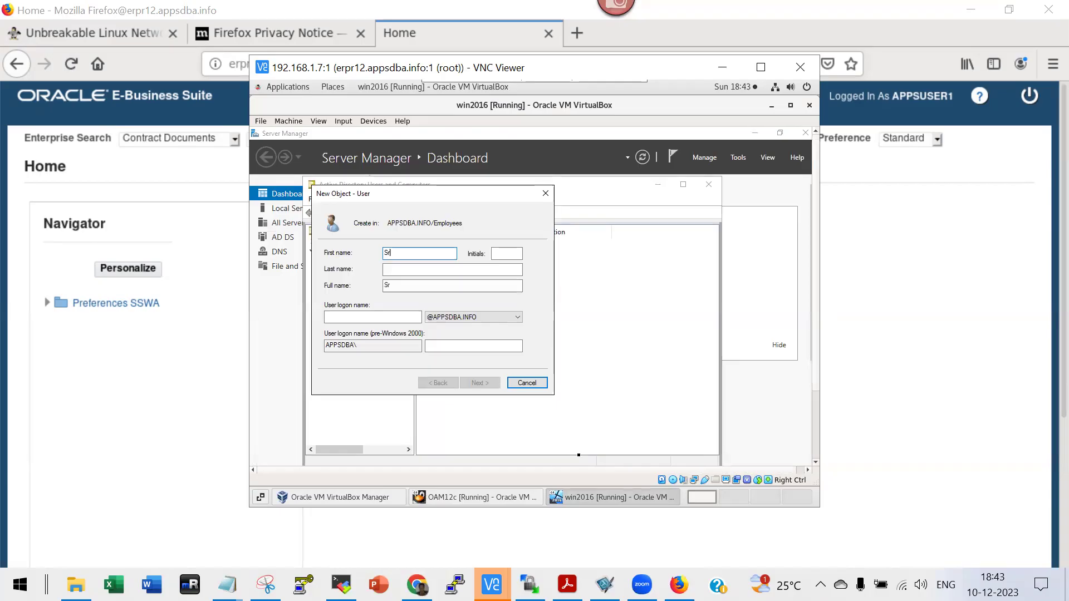
pyautogui.write('ikanth')
pyautogui.click(344, 316)
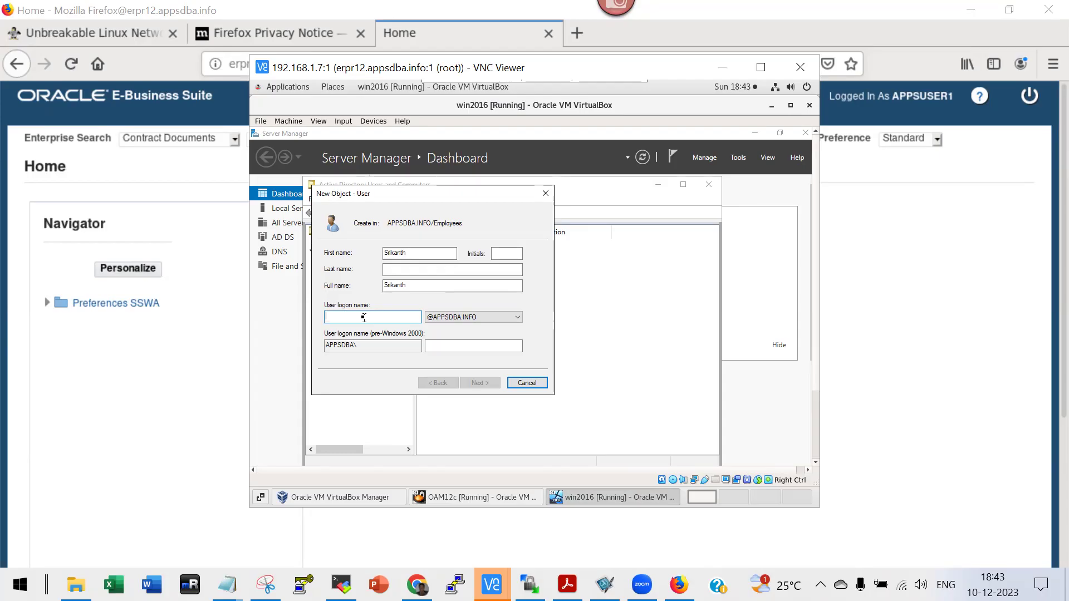
pyautogui.doubleClick(412, 255)
pyautogui.write('srikant')
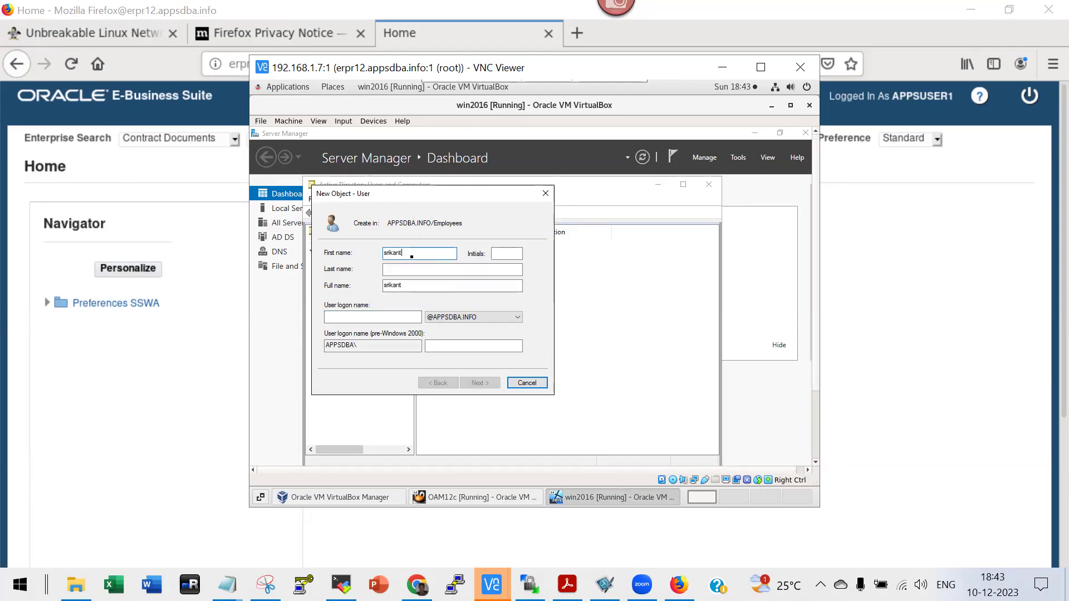
pyautogui.click(383, 317)
pyautogui.write('srikanth')
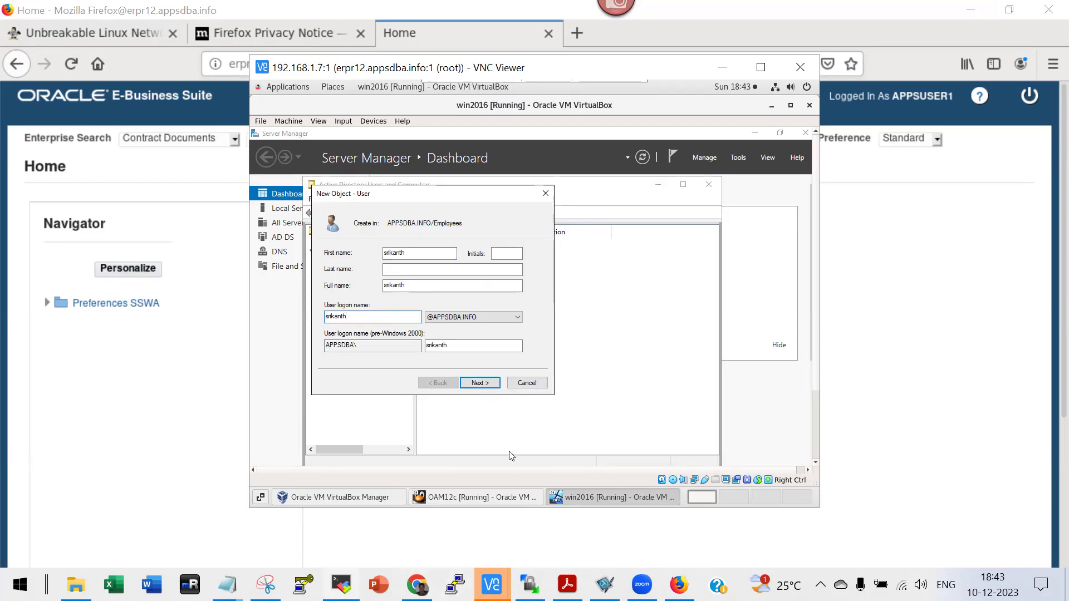
pyautogui.click(419, 257)
# Point the browser at the Oracle Directory Services Manager 'ods' console address.
pyautogui.doubleClick(416, 254)
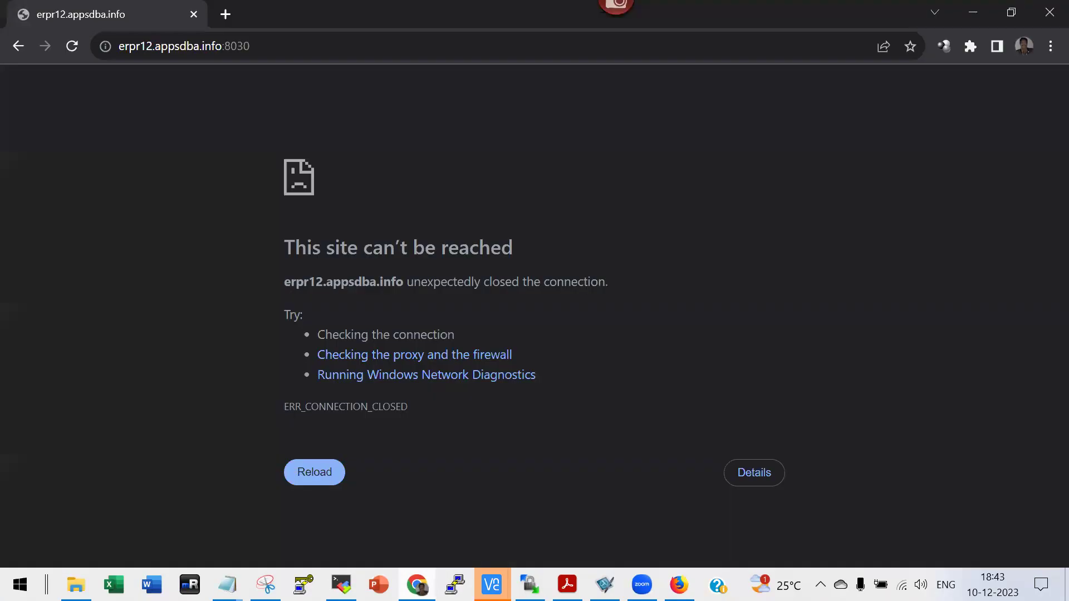
pyautogui.hotkey('ctrl', 'l')
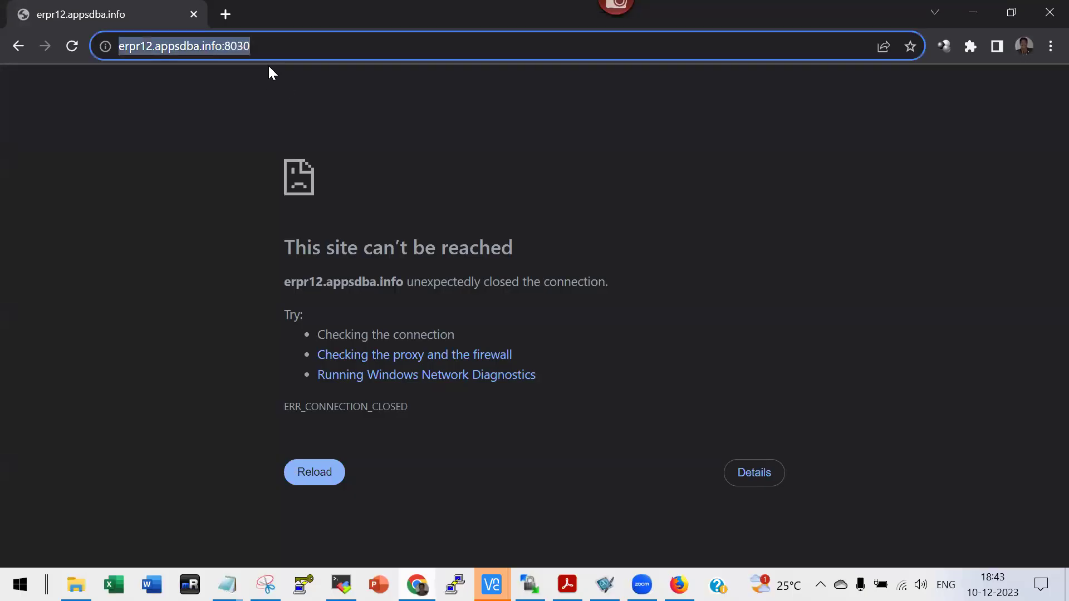
pyautogui.write('oam')
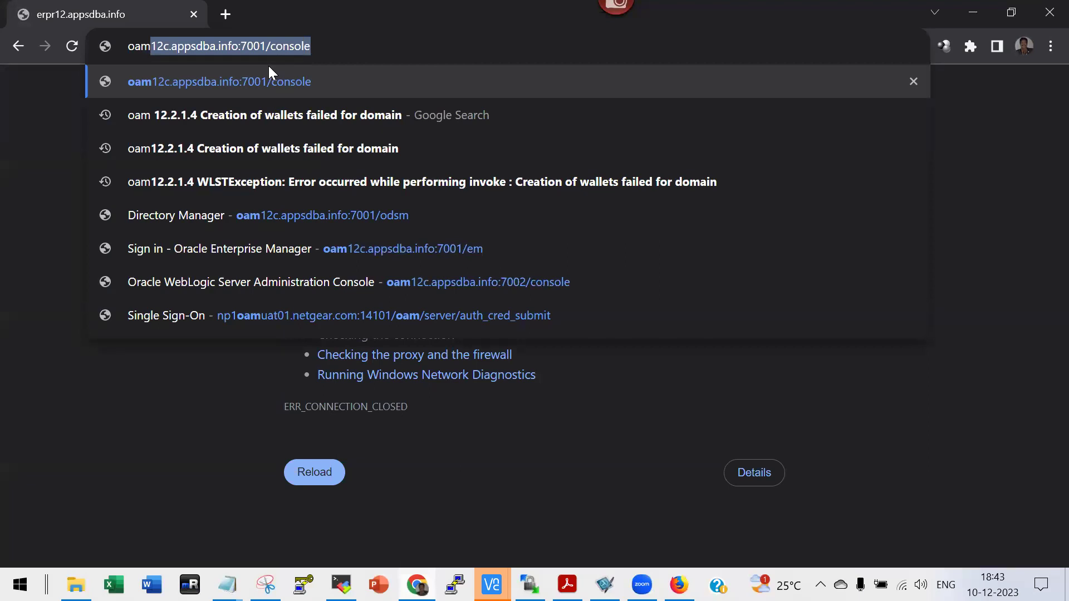
pyautogui.press('End')
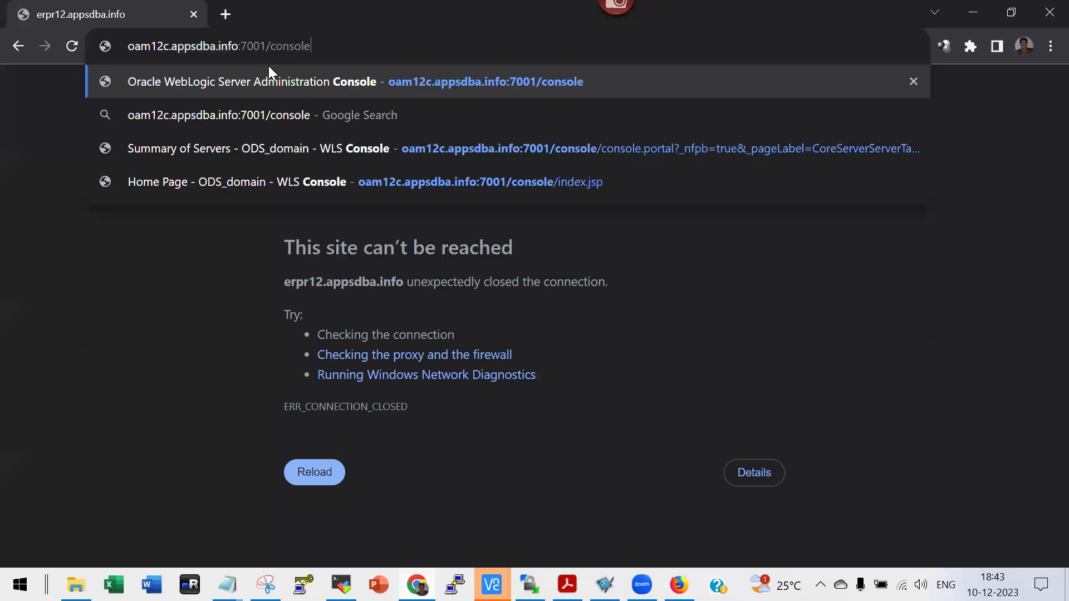
pyautogui.press('BackSpace')
pyautogui.press('BackSpace')
pyautogui.press('BackSpace')
pyautogui.press('BackSpace')
pyautogui.press('BackSpace')
pyautogui.press('BackSpace')
pyautogui.press('BackSpace')
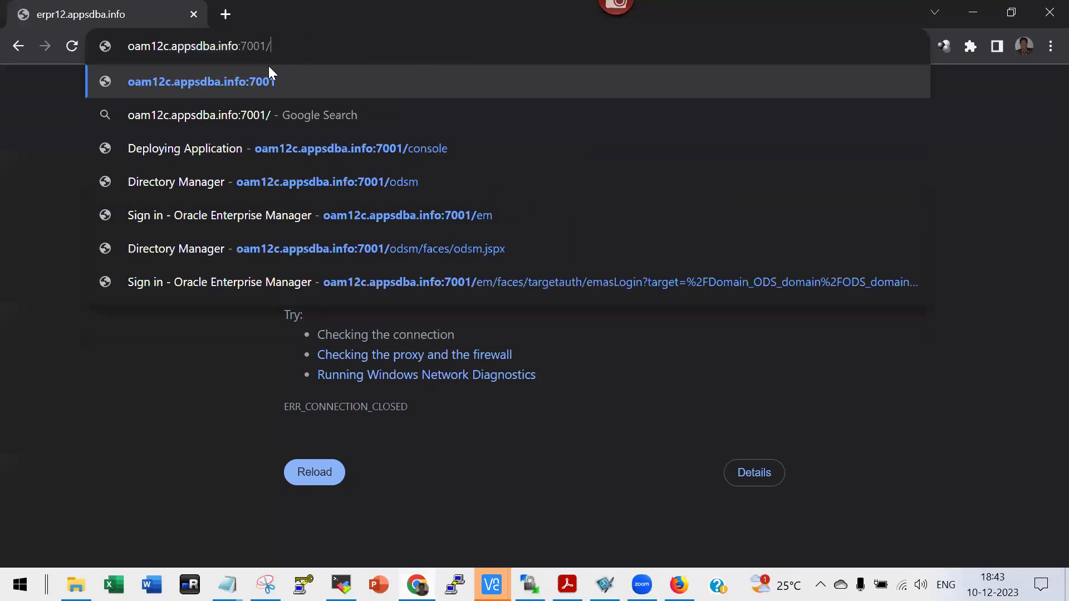
pyautogui.write('ods')
pyautogui.press('Return')
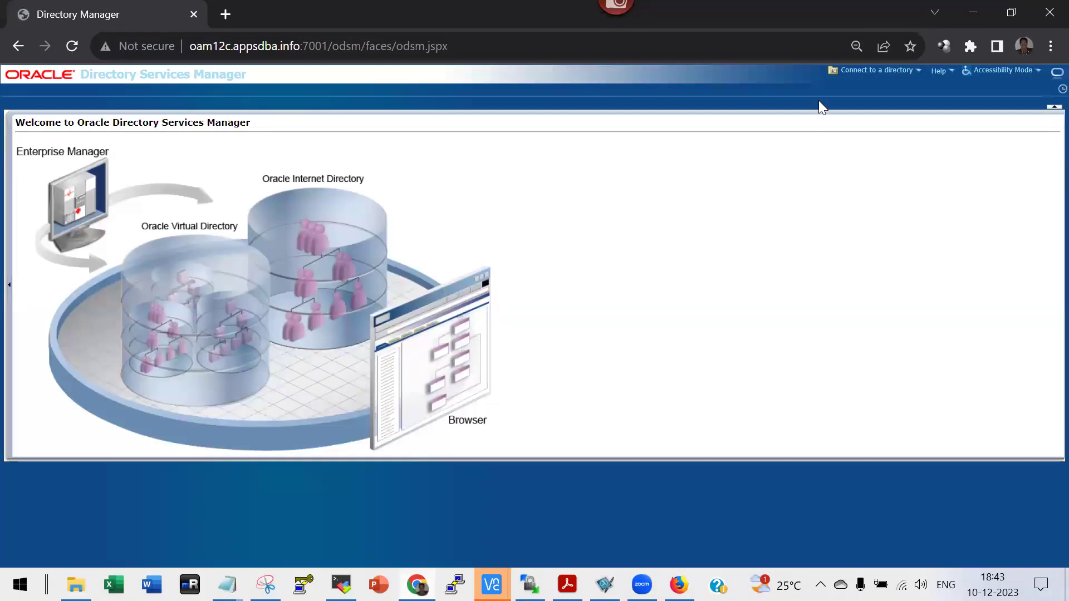
# Connect to the saved OID directory connection oid1 with its password.
pyautogui.click(853, 80)
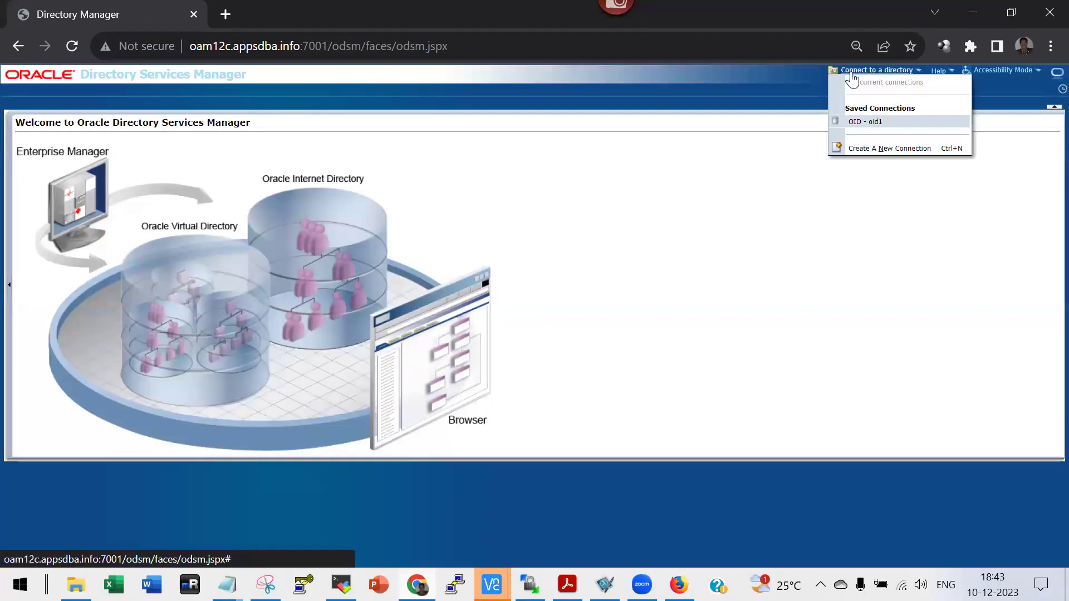
pyautogui.click(866, 123)
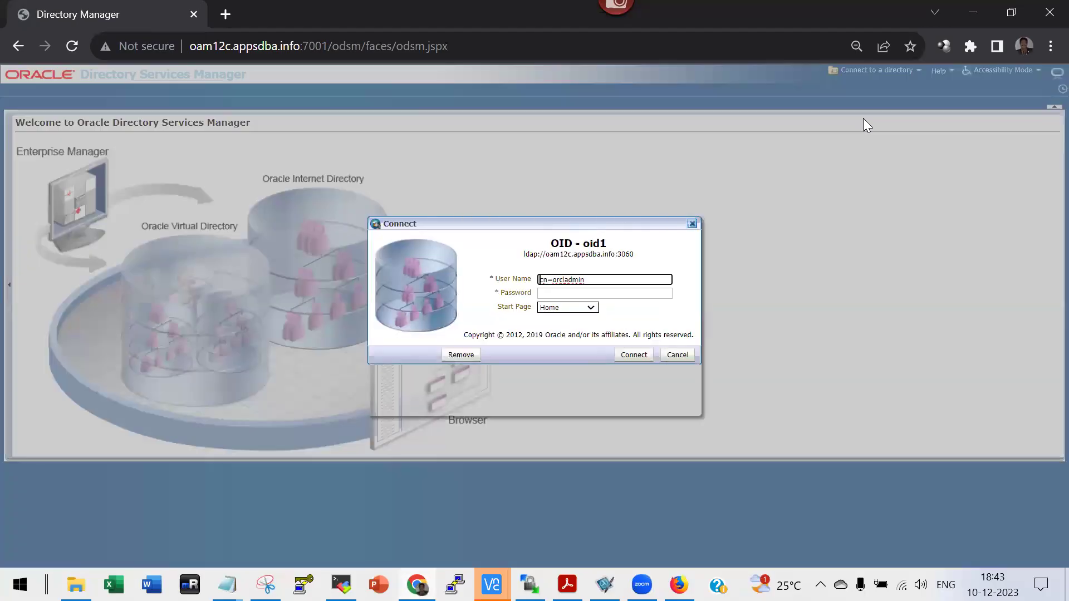
pyautogui.click(586, 294)
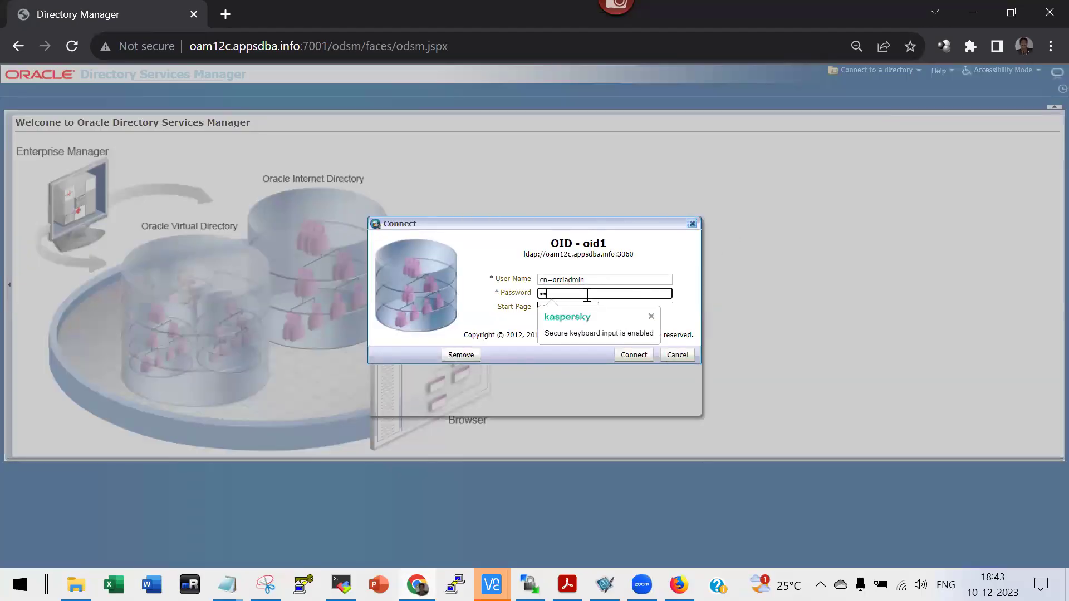
pyautogui.press('Return')
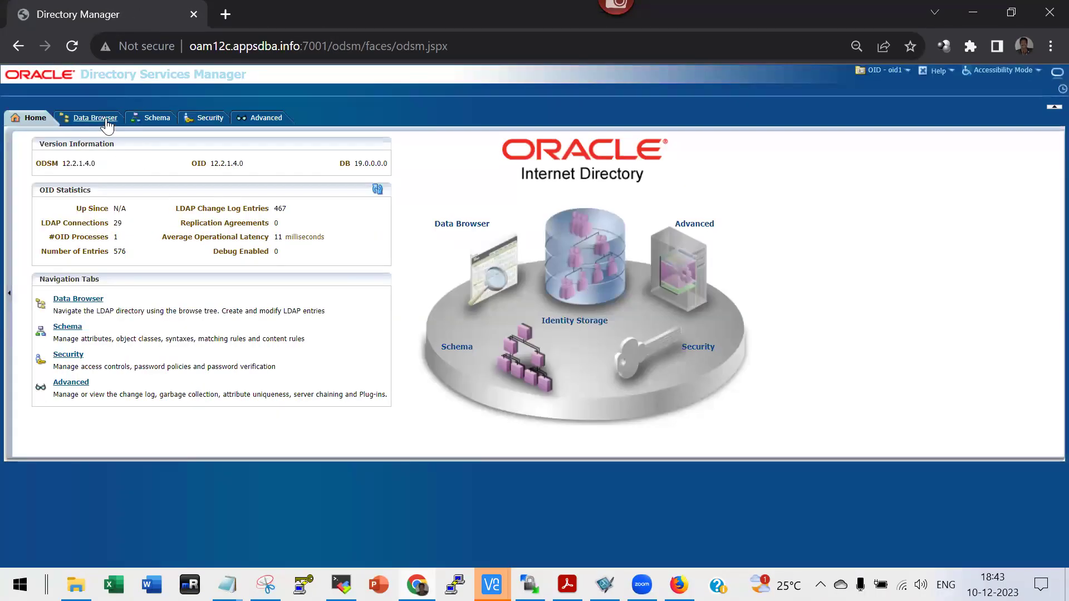
# Search the Data Browser for the new user's name, which returns no results.
pyautogui.click(103, 118)
pyautogui.click(61, 140)
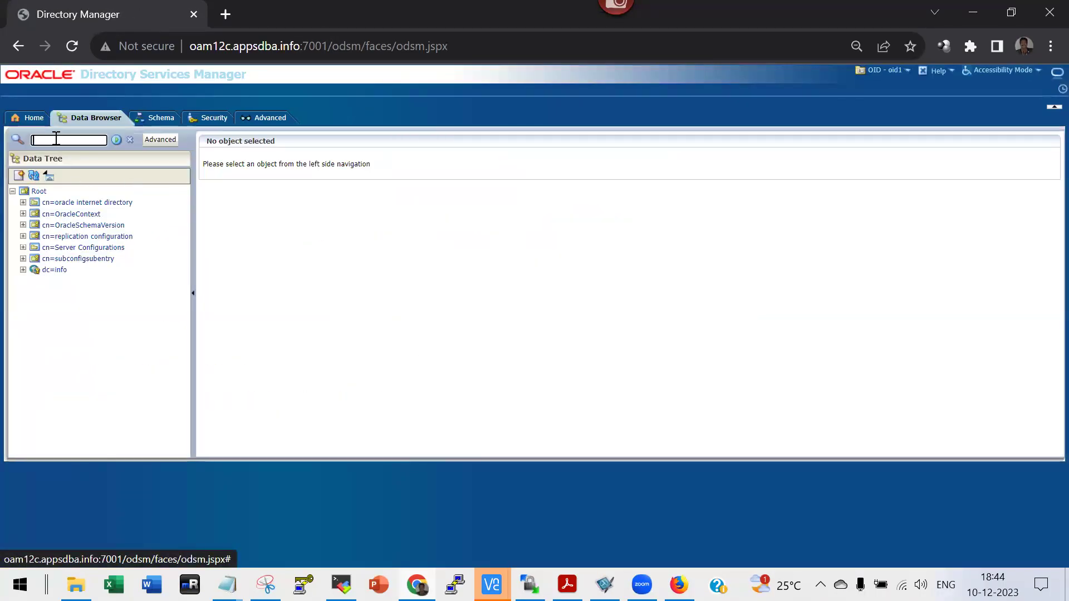
pyautogui.write('Welcome123')
pyautogui.hotkey('ctrl', 'a')
pyautogui.write('srikanth')
pyautogui.press('Return')
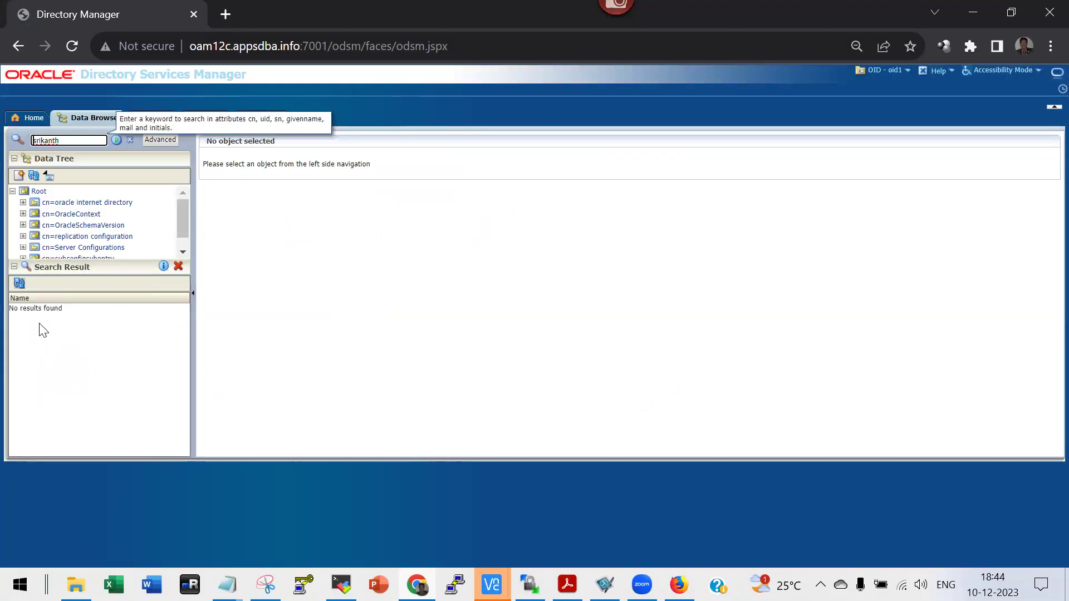
pyautogui.hotkey('ctrl', 'a')
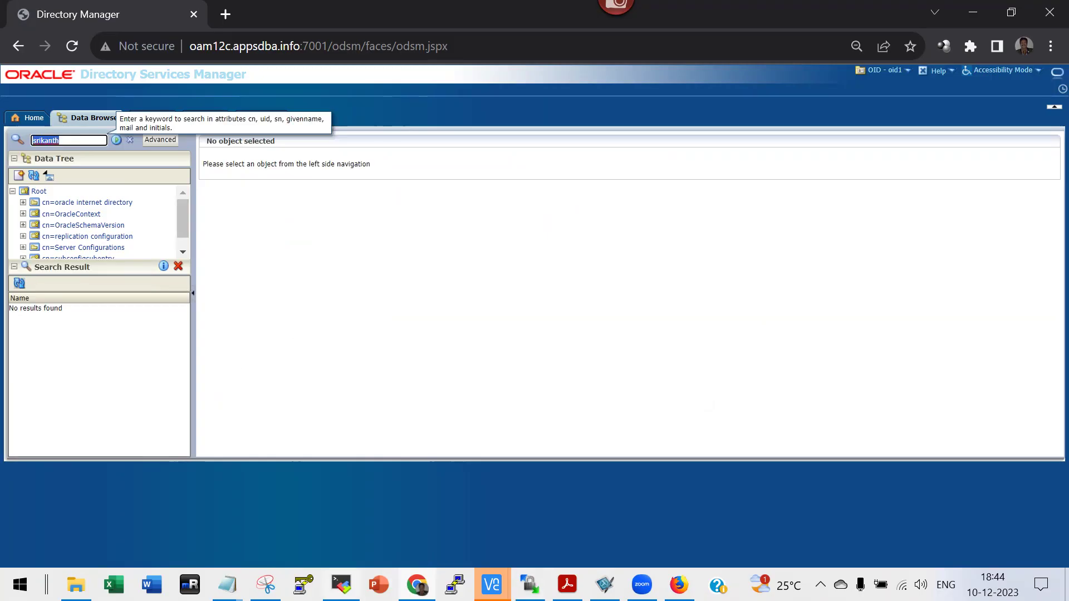
pyautogui.moveTo(341, 584)
pyautogui.click(363, 522)
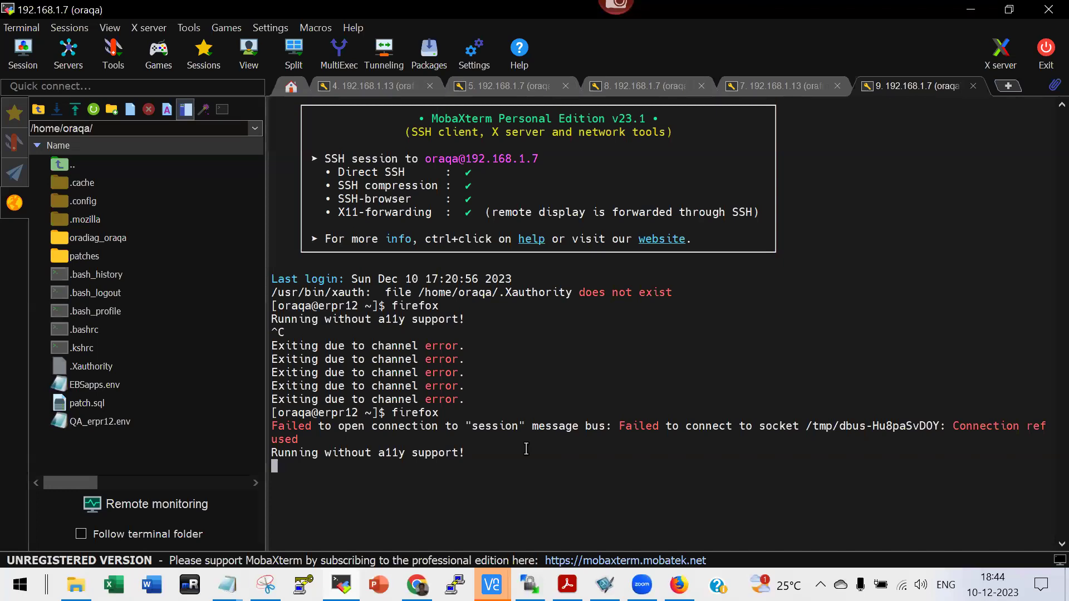
# Launch SQL*Plus as the apps user in the fifth 192.168.1.7 session.
pyautogui.click(505, 86)
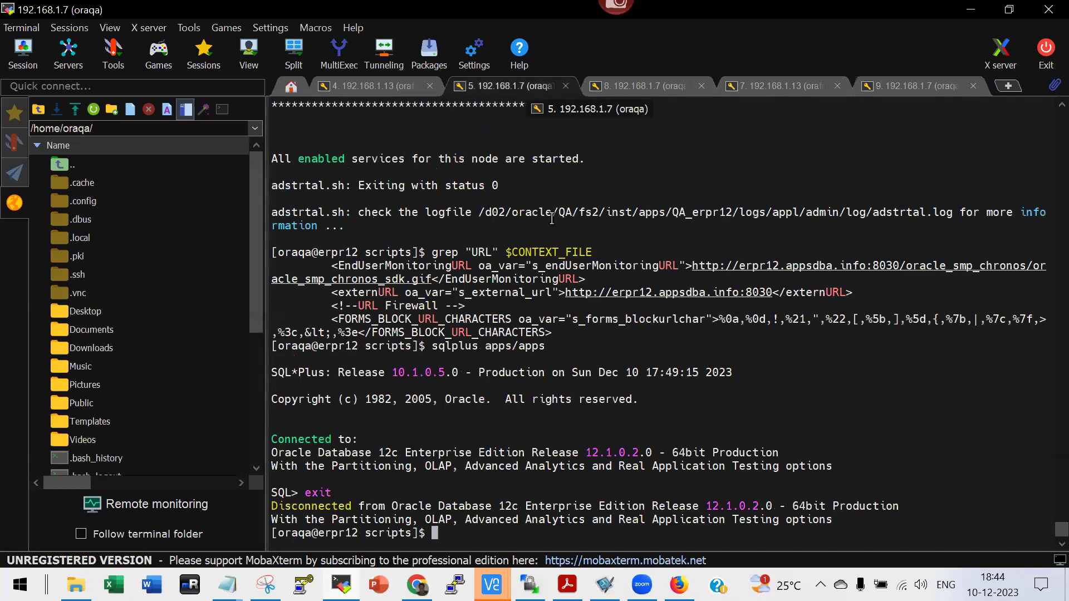
pyautogui.write('sqlplus apps/apps')
pyautogui.press('Return')
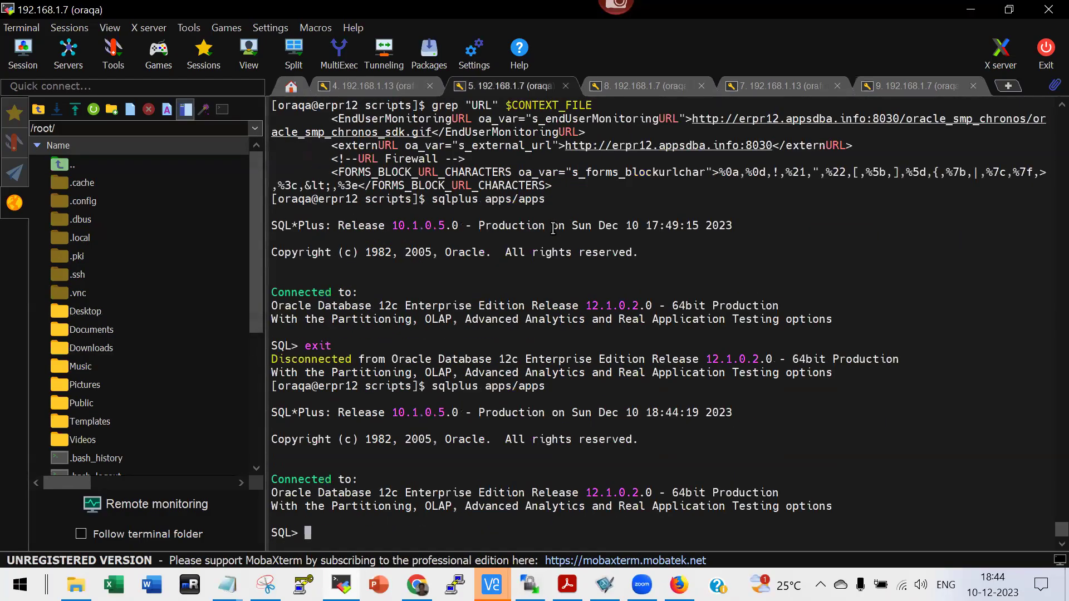
pyautogui.click(228, 584)
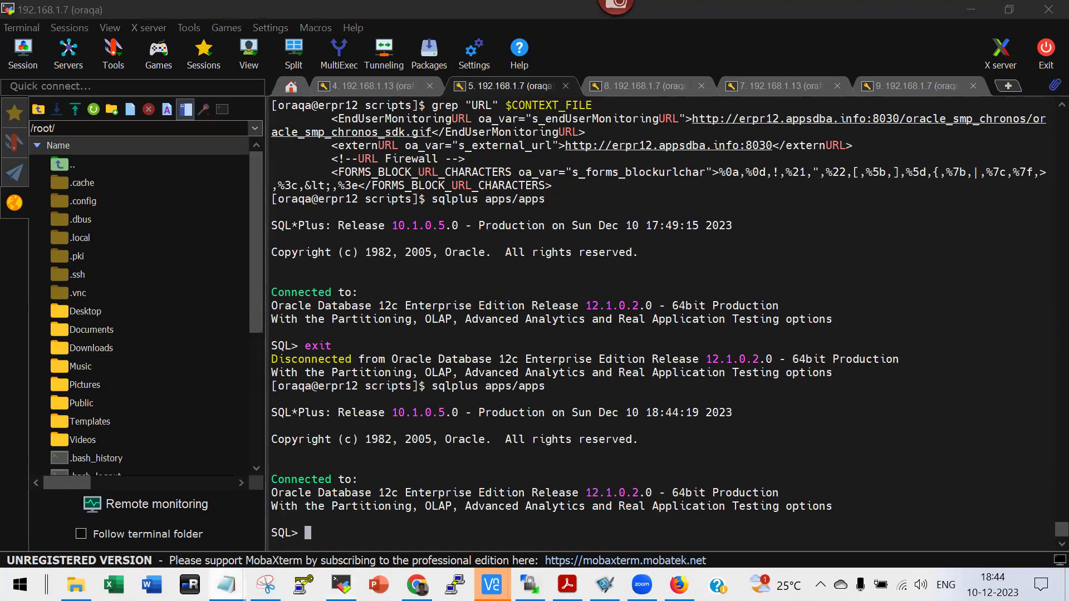
# Find the fnd_user query in the Daily Activities notes and select it with its slash line.
pyautogui.click(183, 100)
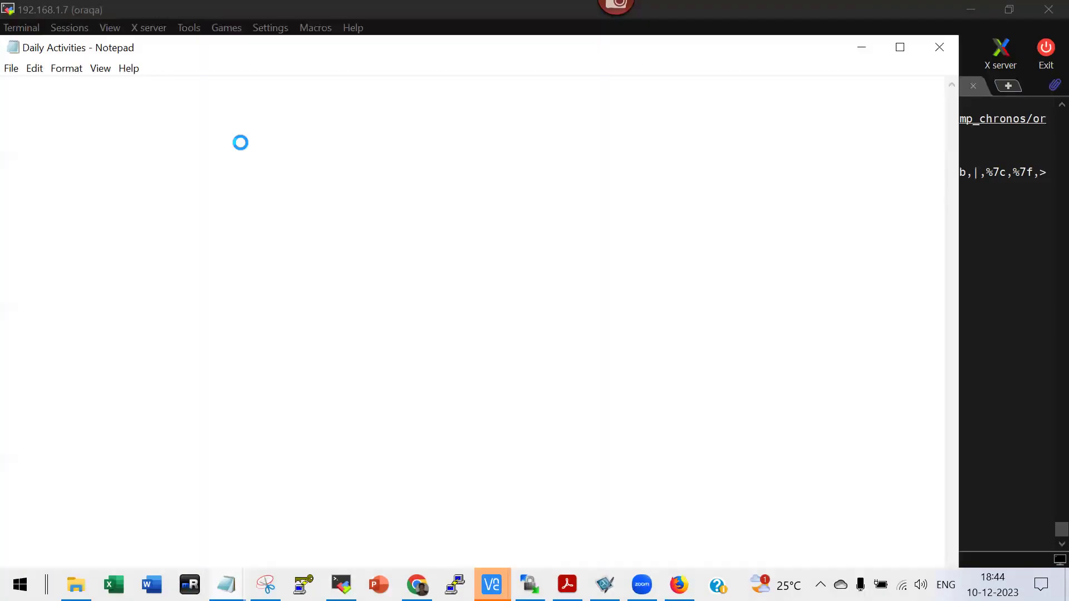
pyautogui.hotkey('ctrl', 'f')
pyautogui.write('fnd_user')
pyautogui.press('Return')
pyautogui.press('Return')
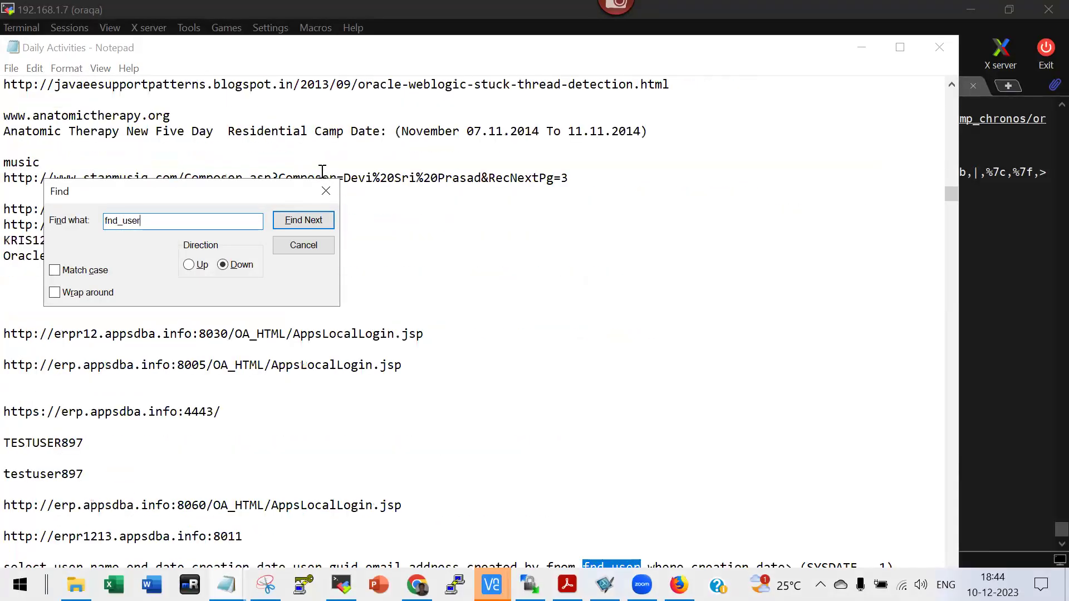
pyautogui.press('Escape')
pyautogui.scroll(-3, 448, 329)
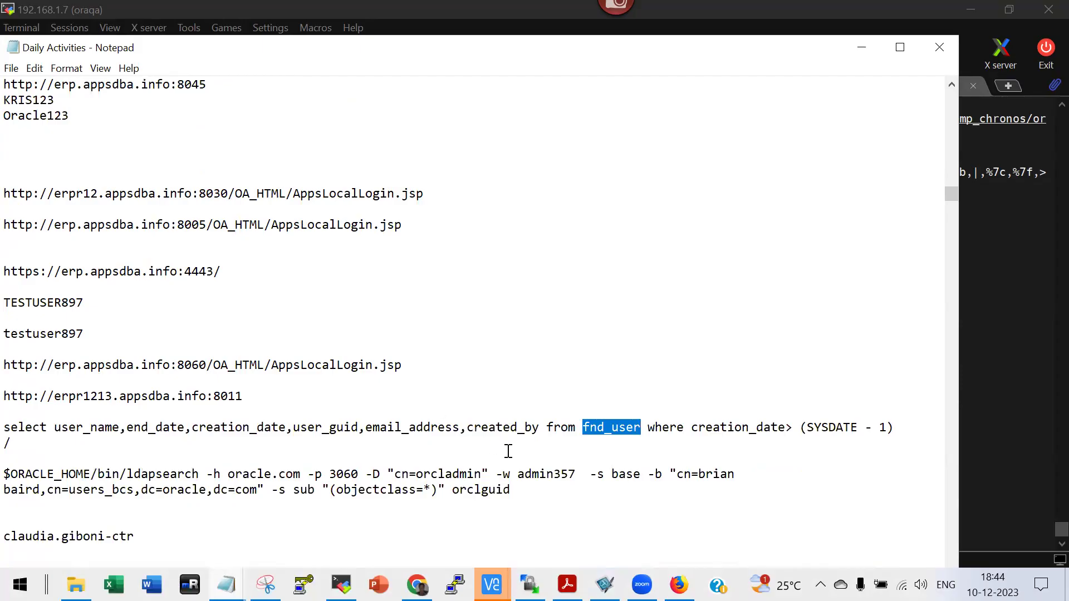
pyautogui.scroll(-1, 461, 458)
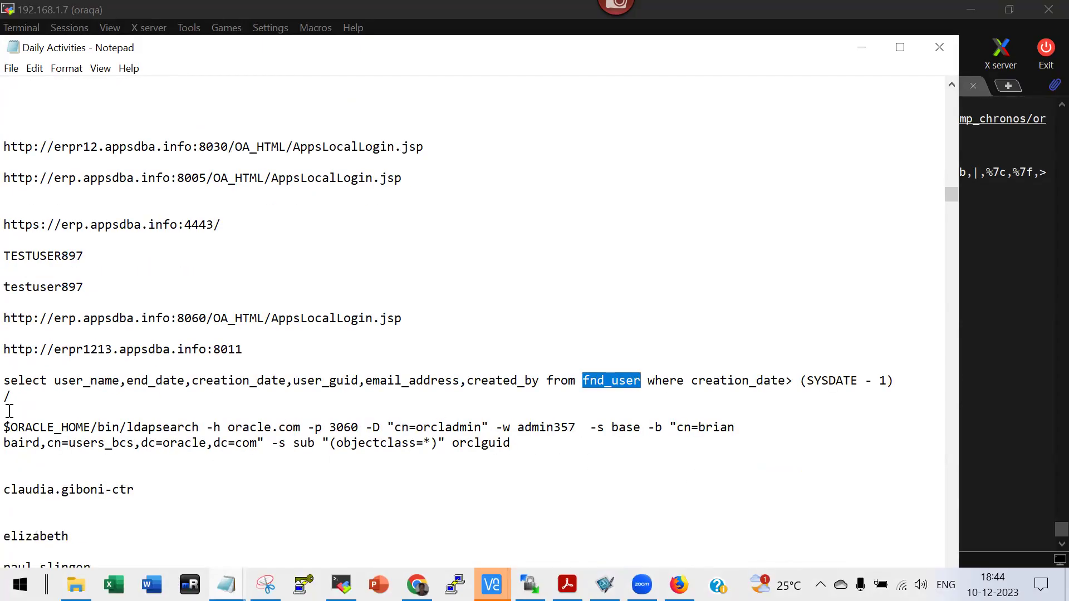
pyautogui.click(22, 398)
pyautogui.keyDown('shift'); pyautogui.click(10, 380); pyautogui.keyUp('shift')
pyautogui.hotkey('ctrl', 'c')
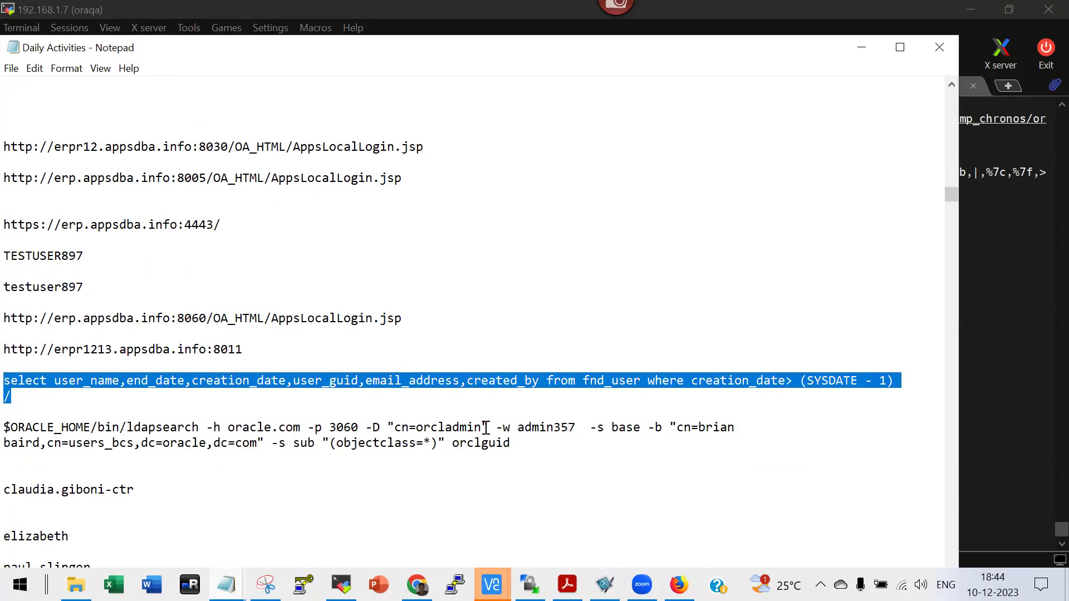
pyautogui.hotkey('alt', 'Tab')
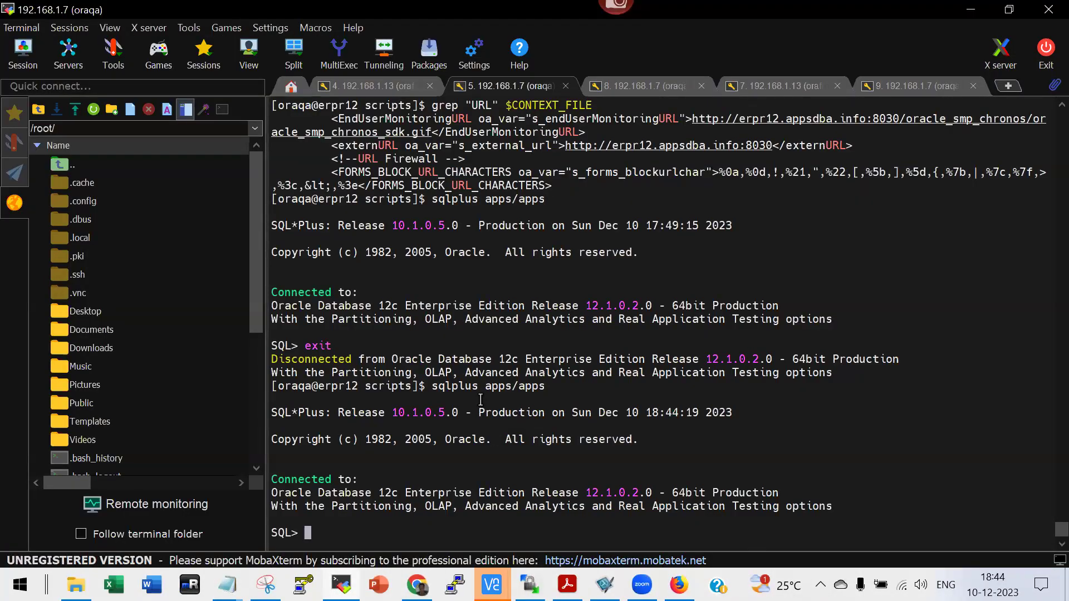
# Paste and run the fnd_user query, listing TESTOID123 and APPSUSER1–3 created on 10-DEC-23.
pyautogui.rightClick(481, 400)
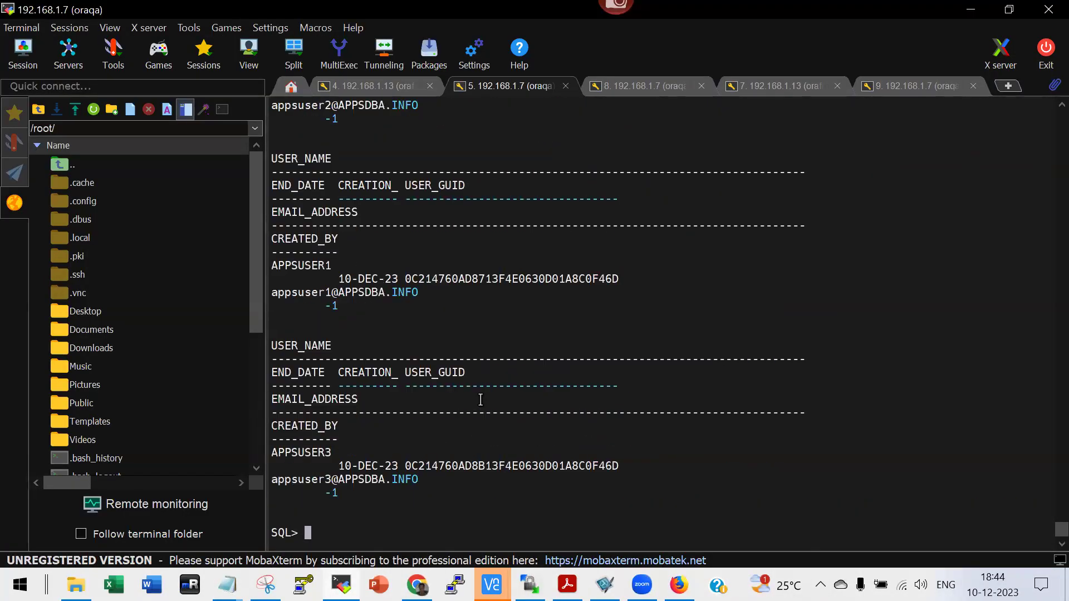
pyautogui.scroll(7, 481, 399)
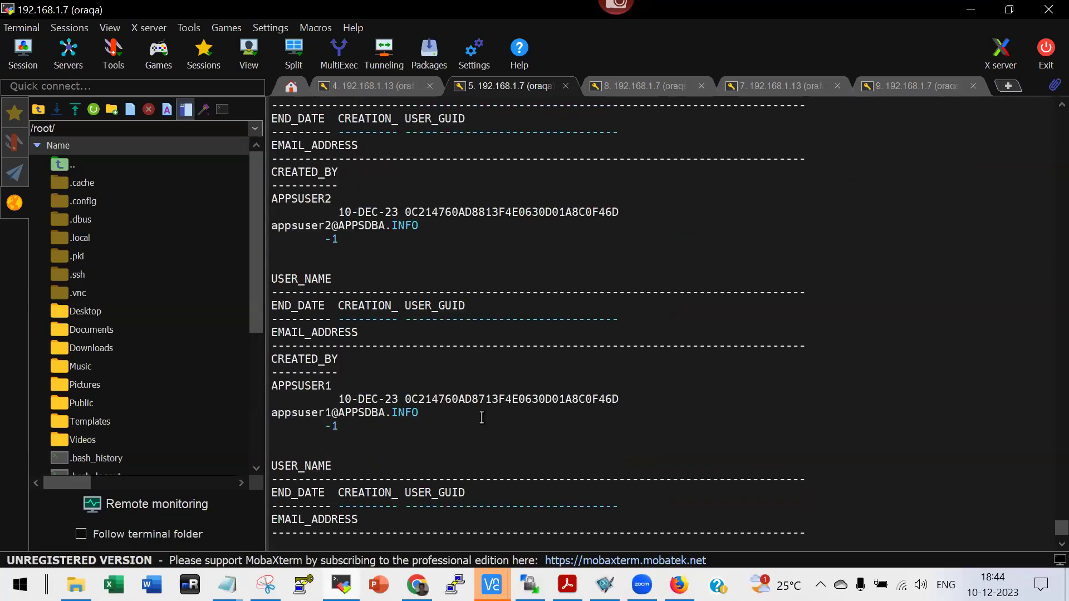
pyautogui.scroll(6, 481, 418)
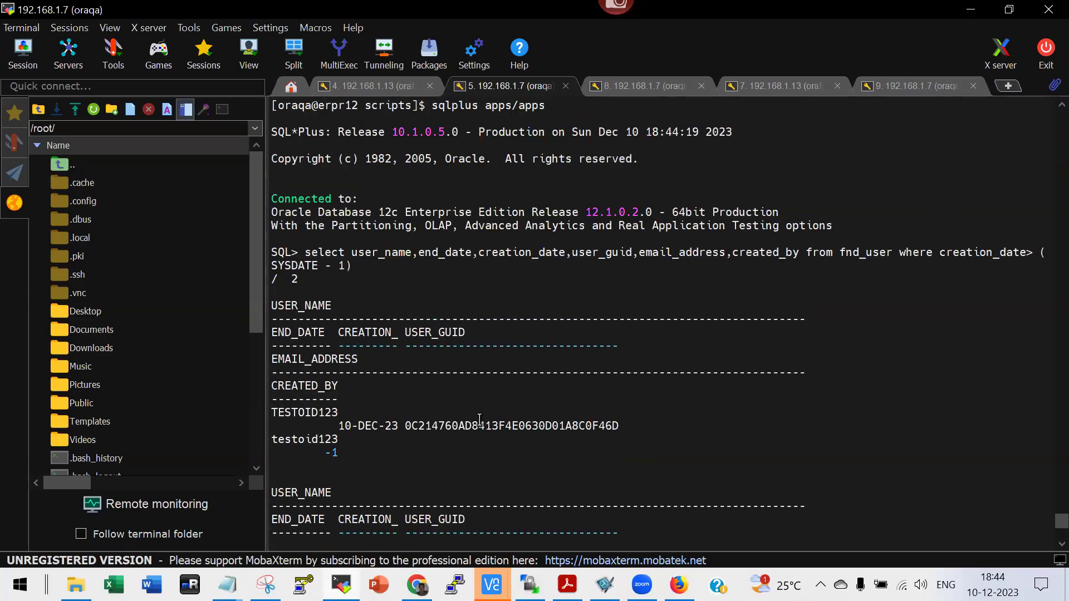
pyautogui.tripleClick(306, 252)
pyautogui.click(505, 249)
pyautogui.moveTo(311, 252); pyautogui.dragTo(930, 250)
pyautogui.hotkey('alt', 'Tab')
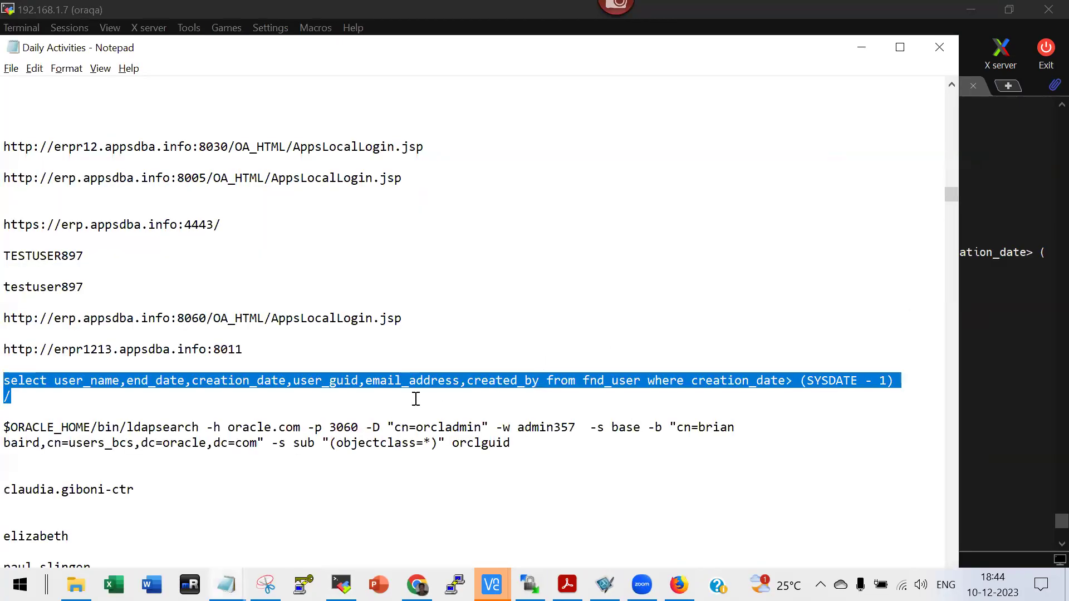
# Write a second fnd_user query below the first, filtering user_name LIKE the new user's name.
pyautogui.click(46, 383)
pyautogui.click(38, 397)
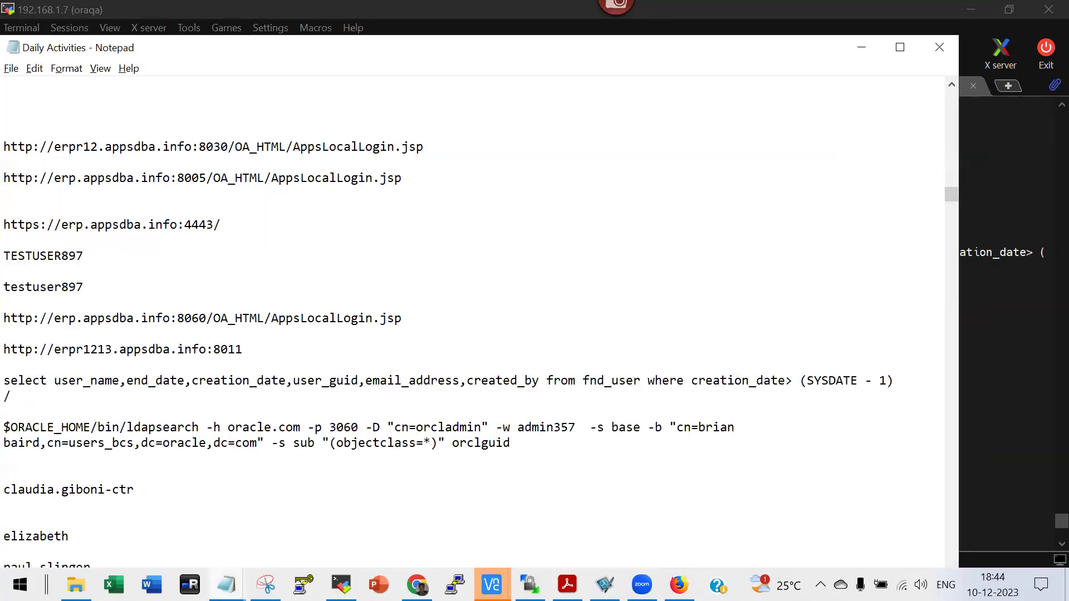
pyautogui.press('Return')
pyautogui.press('Return')
pyautogui.write('userna')
pyautogui.press('BackSpace')
pyautogui.press('BackSpace')
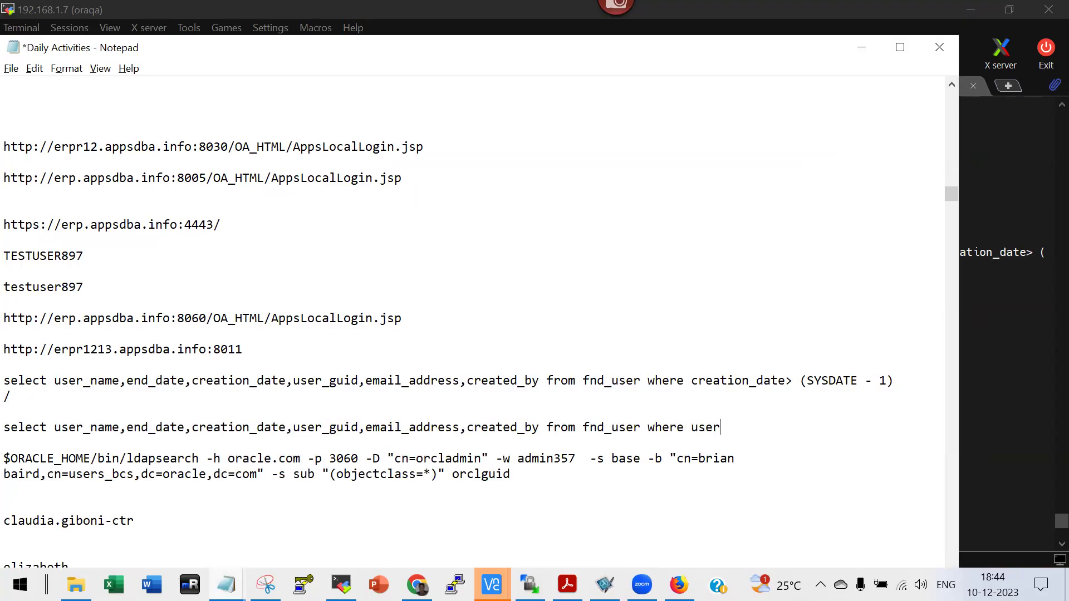
pyautogui.write("_name like '%S")
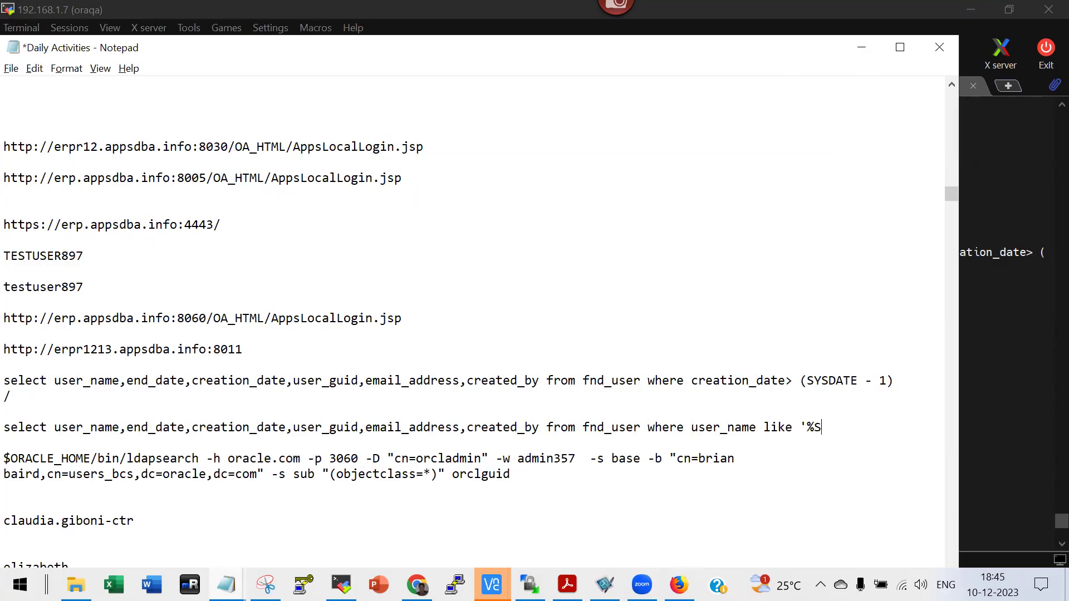
pyautogui.write("RIKAN%%';")
# Copy the new user-name query into SQL*Plus and run it, which returns no rows.
pyautogui.keyDown('shift'); pyautogui.click(8, 428); pyautogui.keyUp('shift')
pyautogui.hotkey('ctrl', 'c')
pyautogui.hotkey('alt', 'Tab')
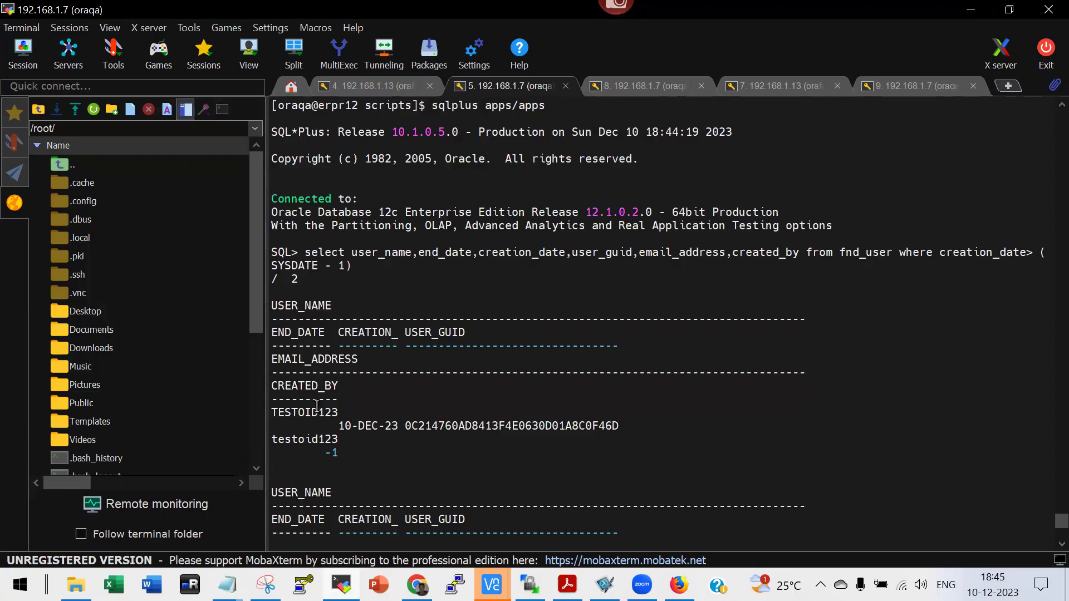
pyautogui.scroll(-1, 317, 406)
pyautogui.scroll(-3, 316, 406)
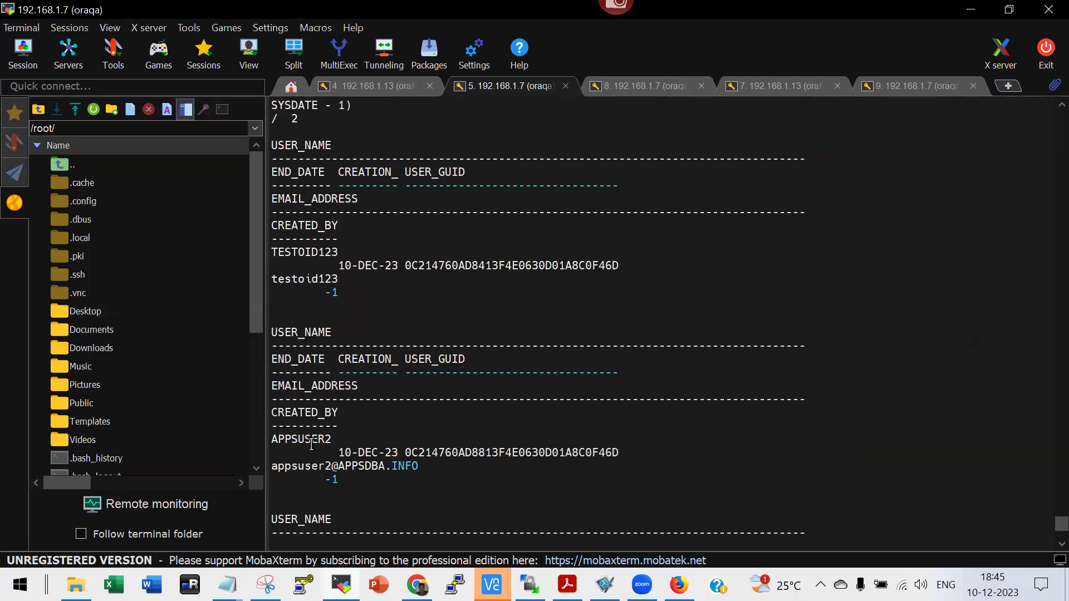
pyautogui.scroll(-5, 329, 407)
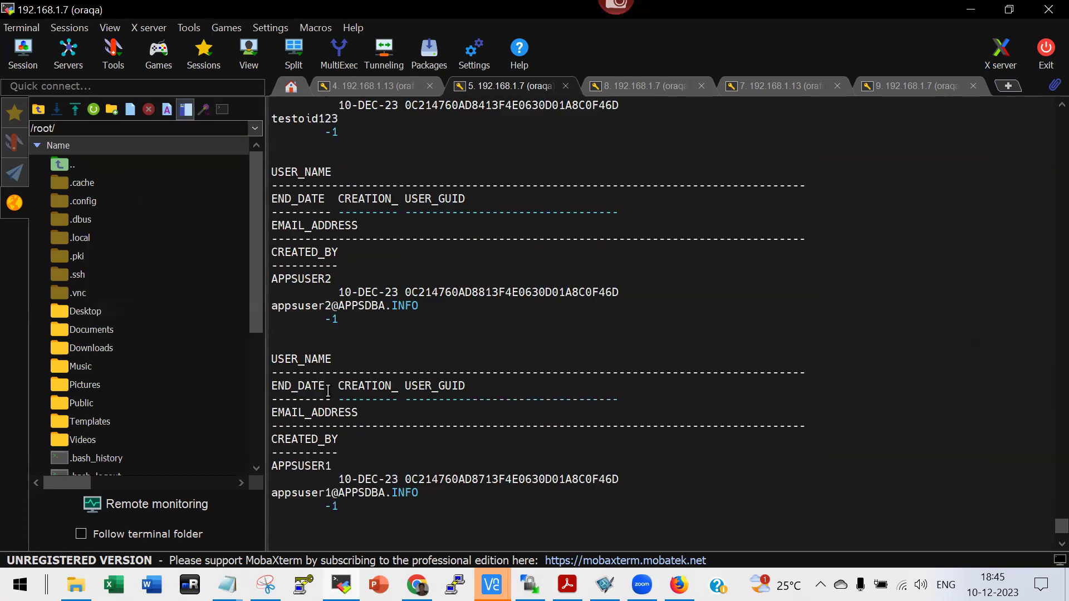
pyautogui.scroll(-3, 317, 431)
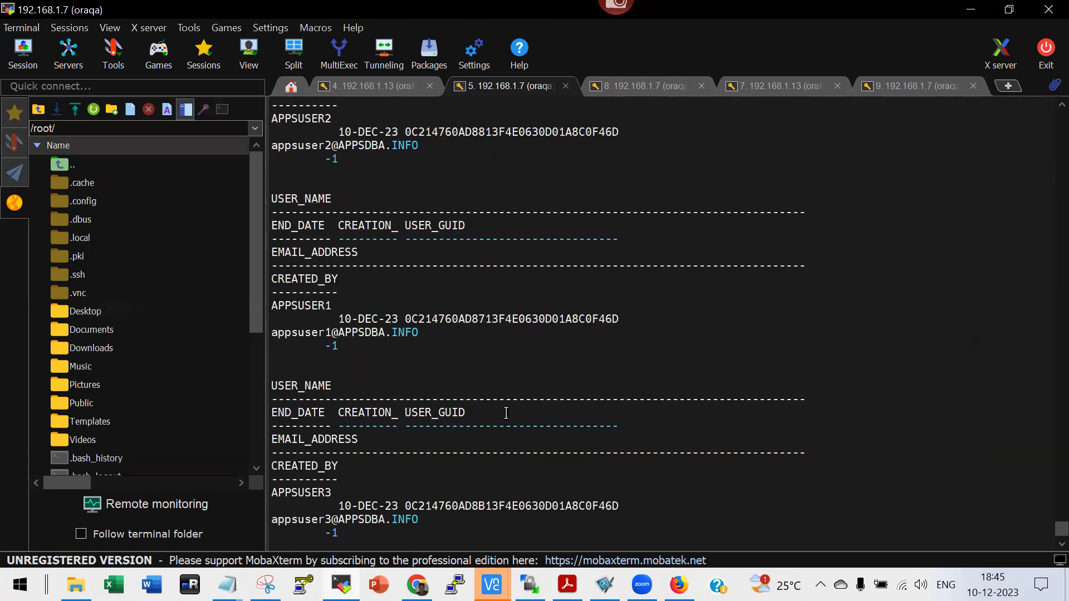
pyautogui.scroll(-1, 546, 487)
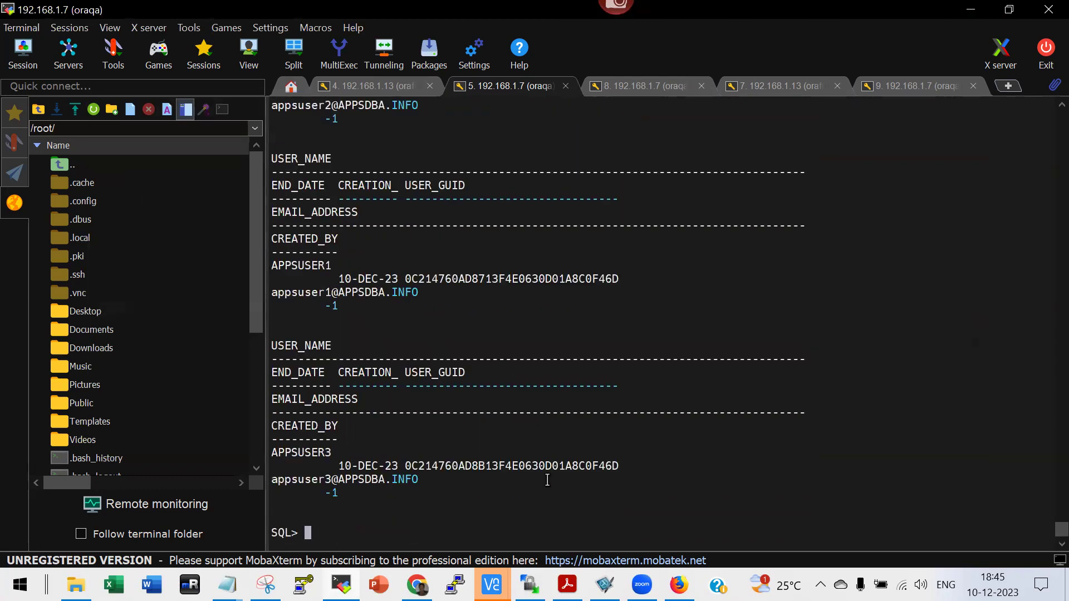
pyautogui.rightClick(547, 481)
pyautogui.press('Return')
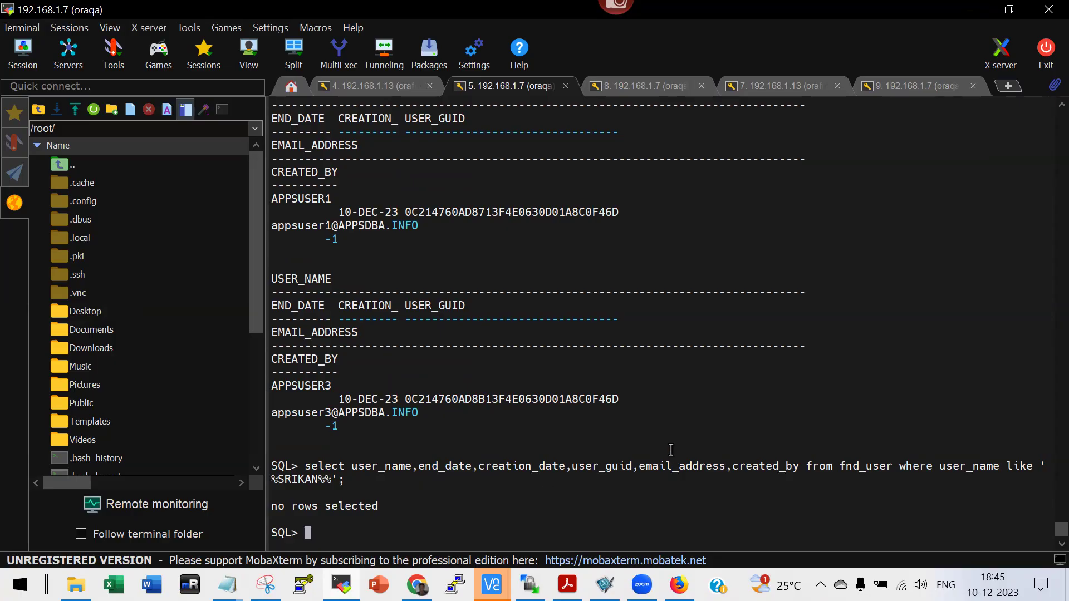
pyautogui.hotkey('alt', 'Tab')
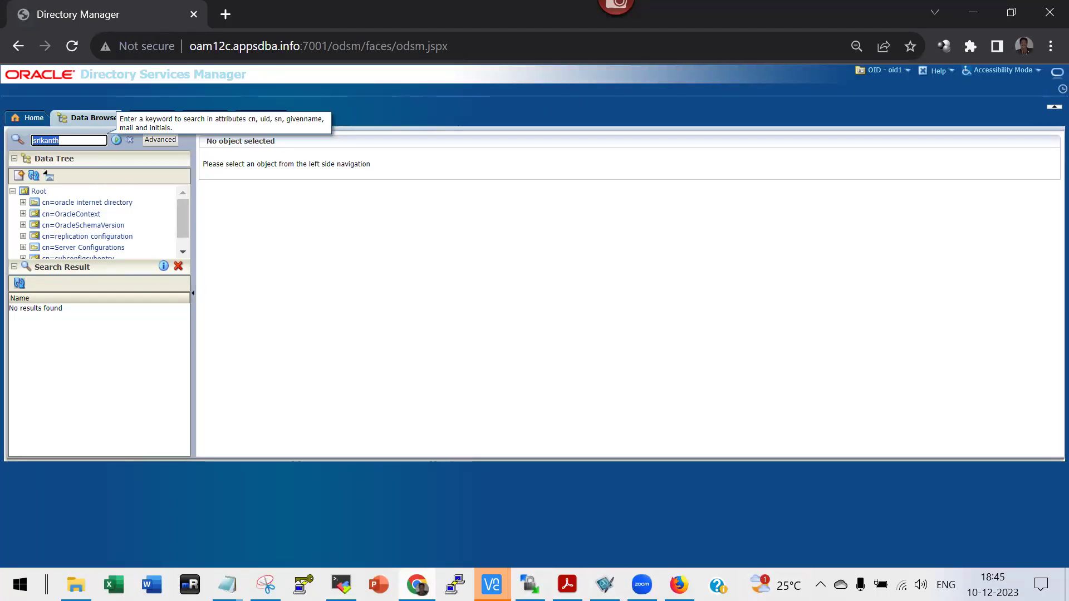
# Enter and confirm the new user's password, set Password never expires, and finish the wizard.
pyautogui.moveTo(492, 584)
pyautogui.click(537, 508)
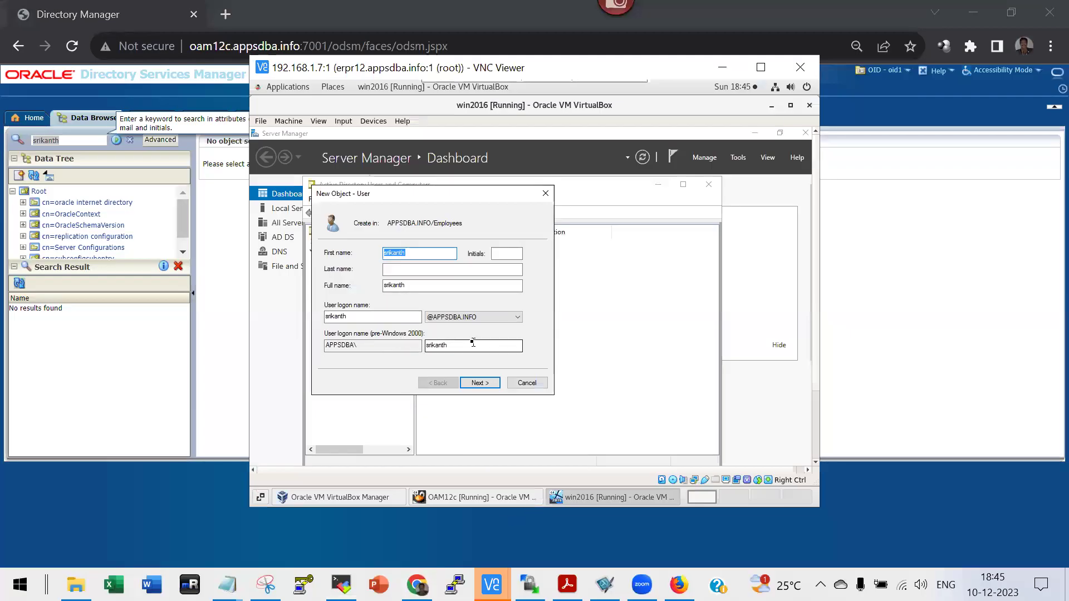
pyautogui.click(480, 383)
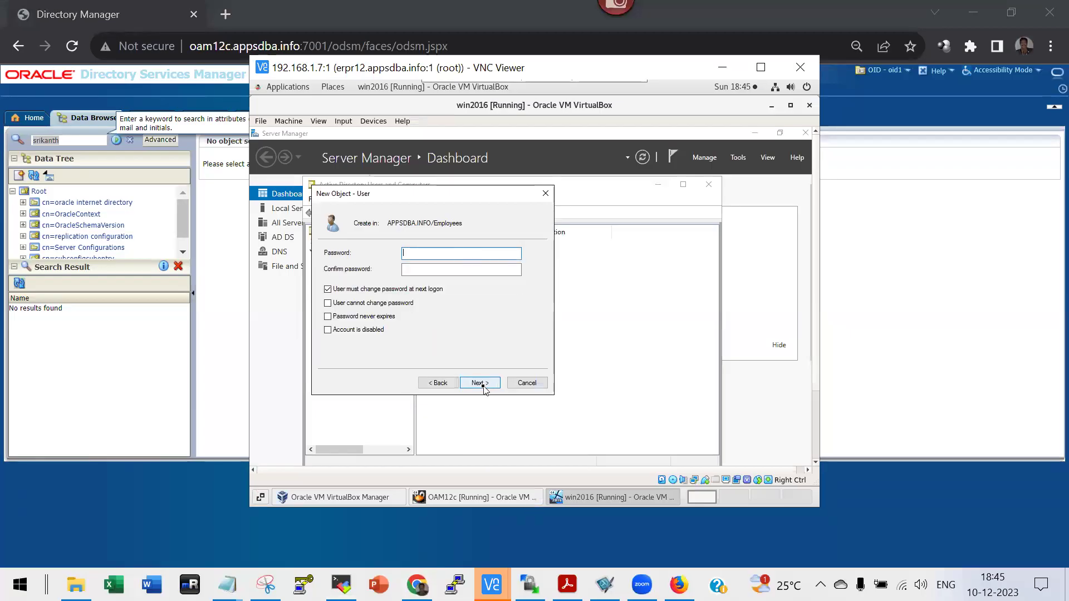
pyautogui.write('••••••••••')
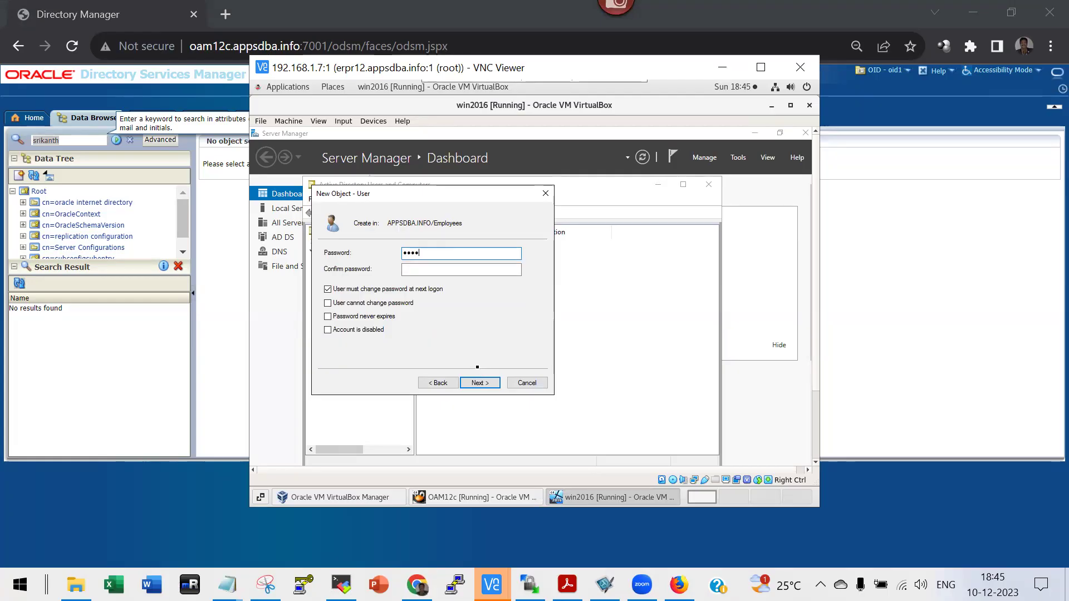
pyautogui.click(461, 269)
pyautogui.write('••••••••••')
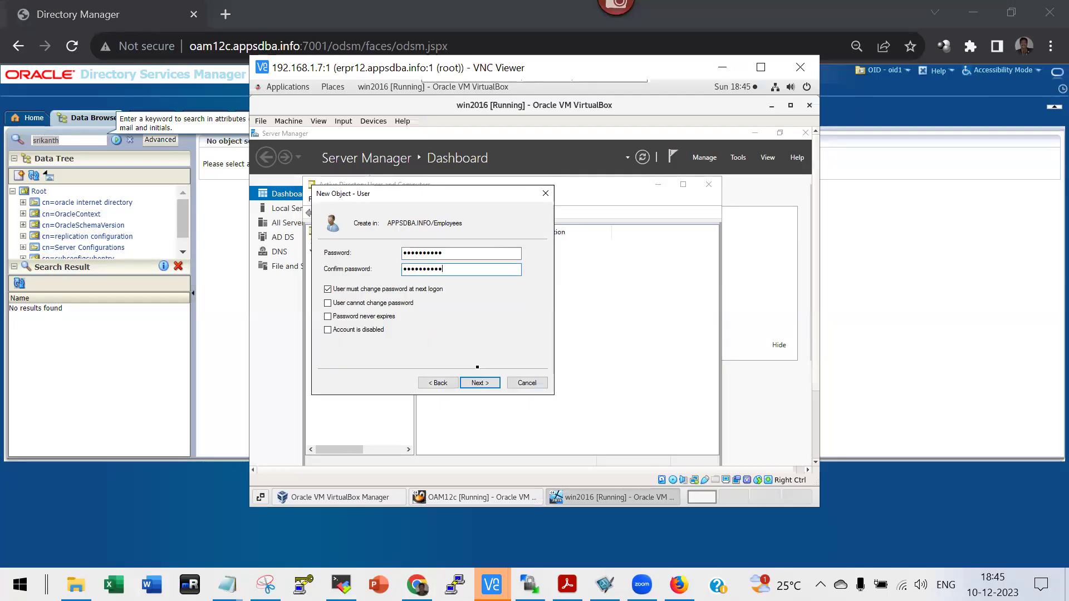
pyautogui.click(352, 317)
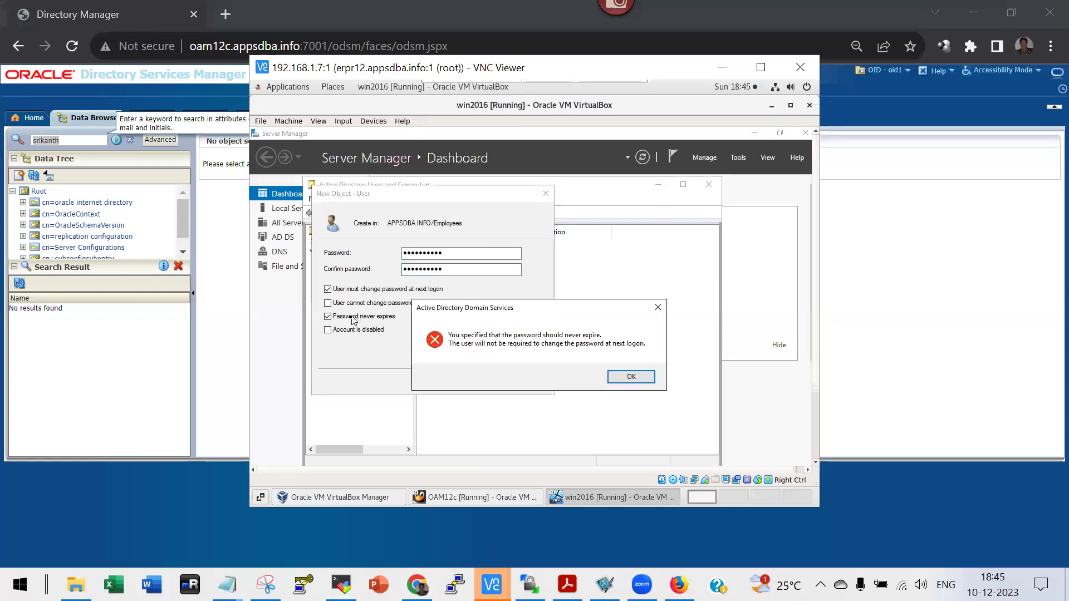
pyautogui.click(633, 378)
pyautogui.click(485, 380)
pyautogui.click(486, 384)
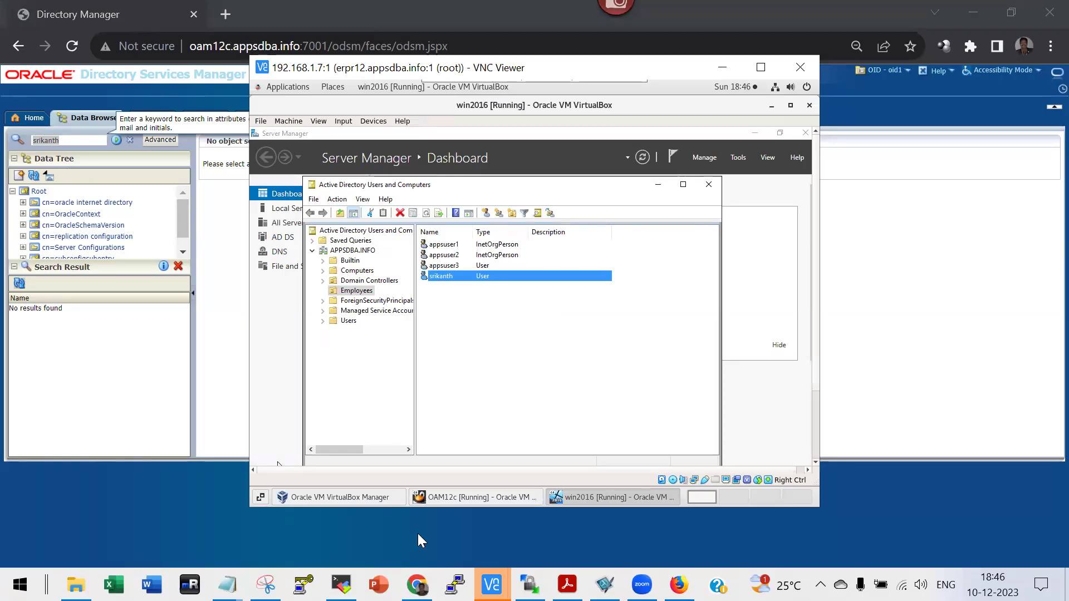
# Rerun the Data Browser search for the new user, still getting no results.
pyautogui.moveTo(530, 585)
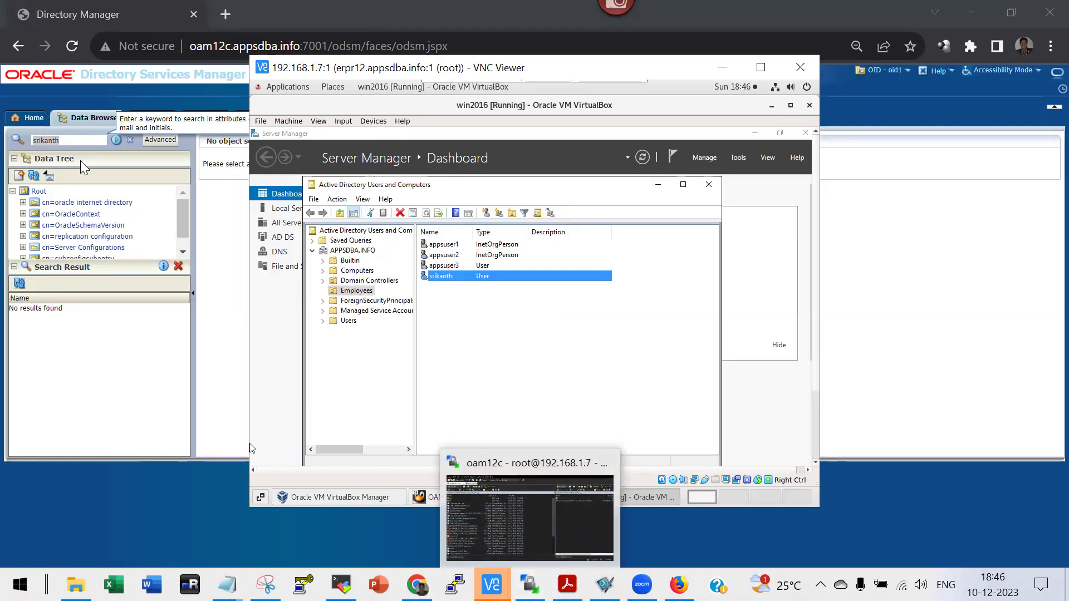
pyautogui.click(77, 137)
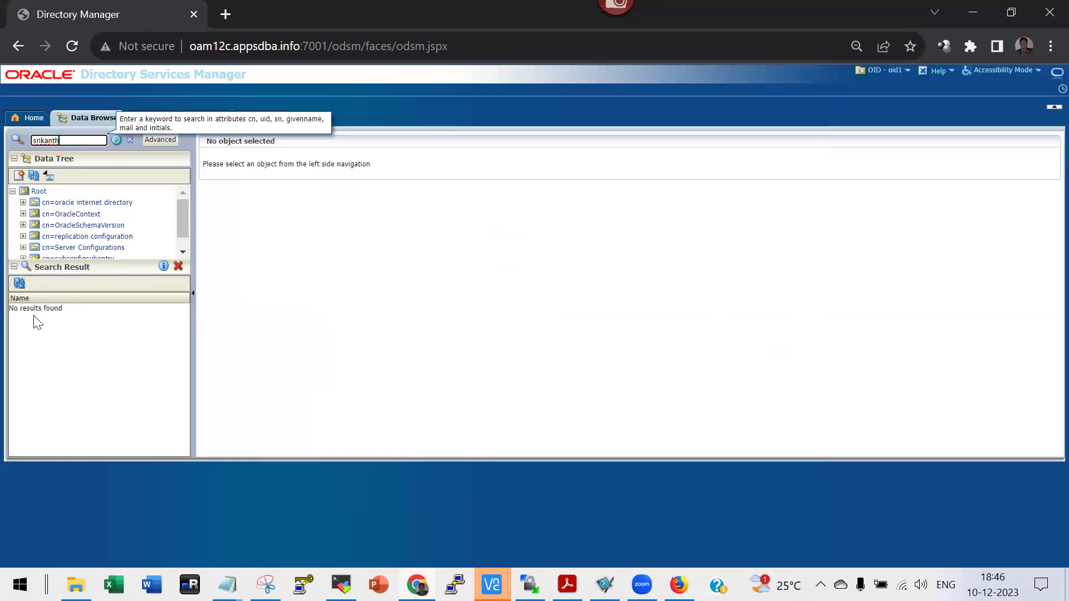
pyautogui.click(117, 139)
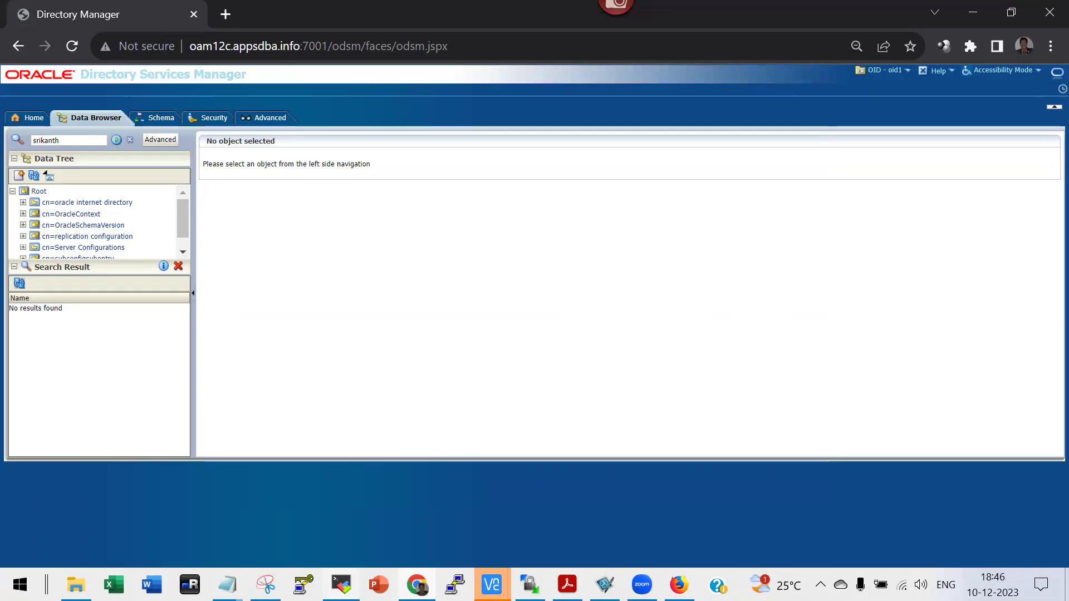
pyautogui.moveTo(342, 585)
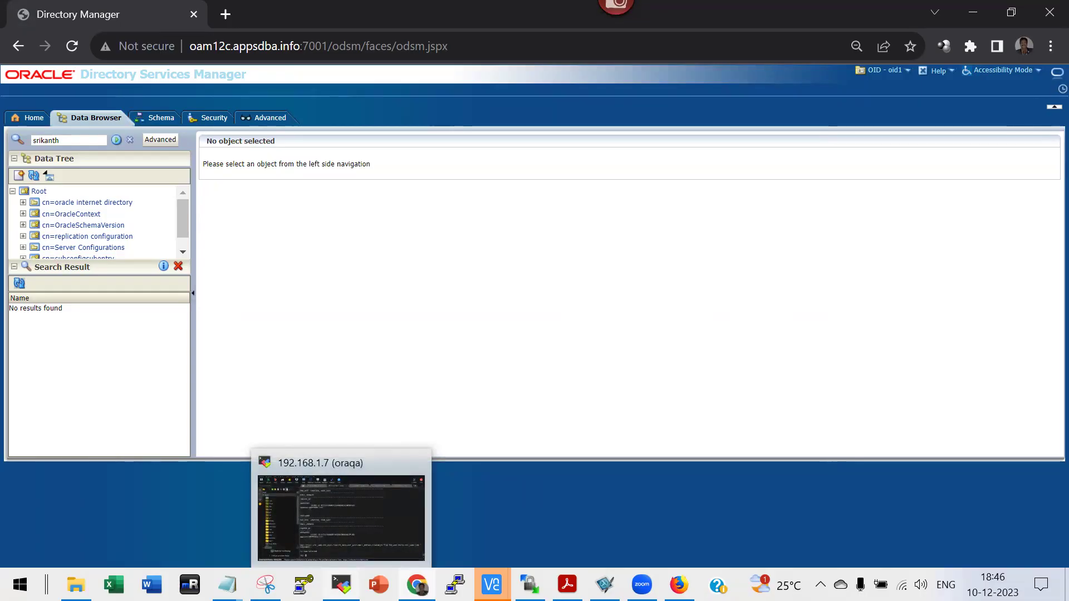
# Rerun the last fnd_user query with / in SQL*Plus; it still returns no rows.
pyautogui.click(358, 519)
pyautogui.write('/')
pyautogui.press('Return')
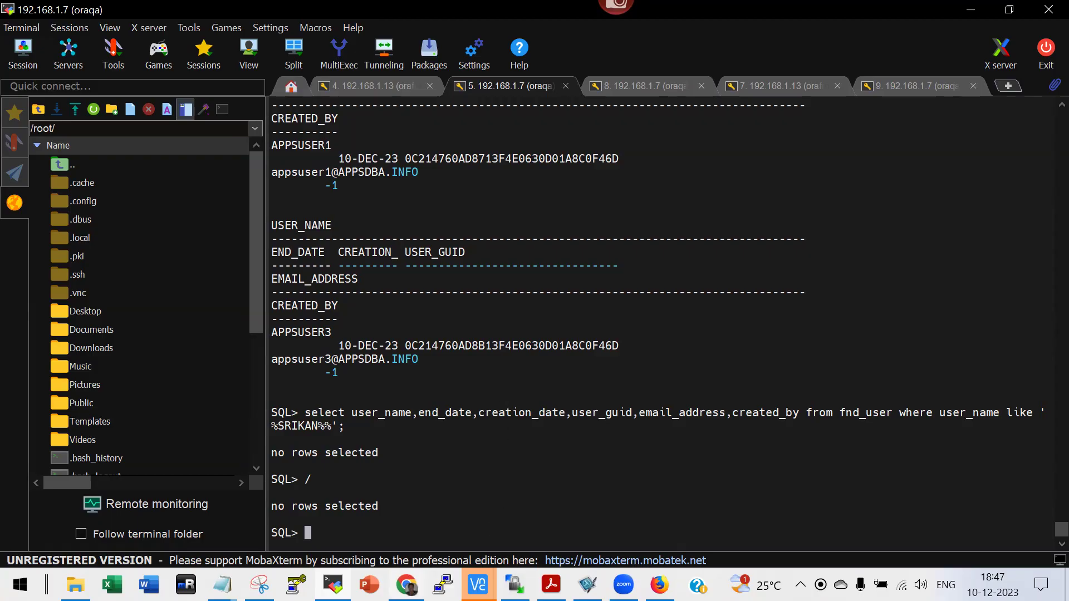
pyautogui.moveTo(406, 584)
pyautogui.click(415, 554)
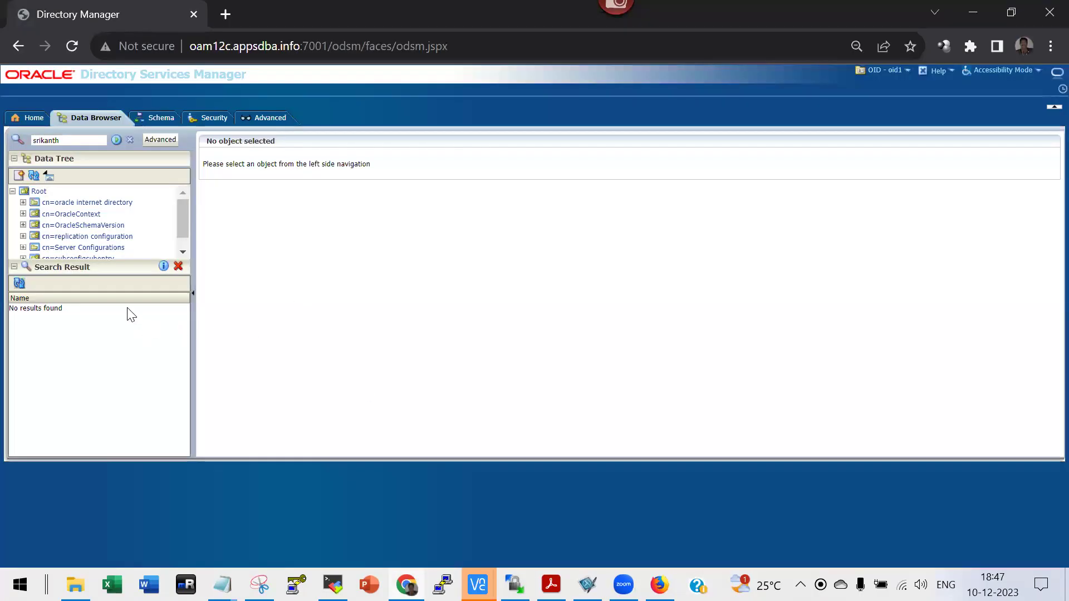
# Search the directory again and open the now-found user entry under cn=users.
pyautogui.click(114, 140)
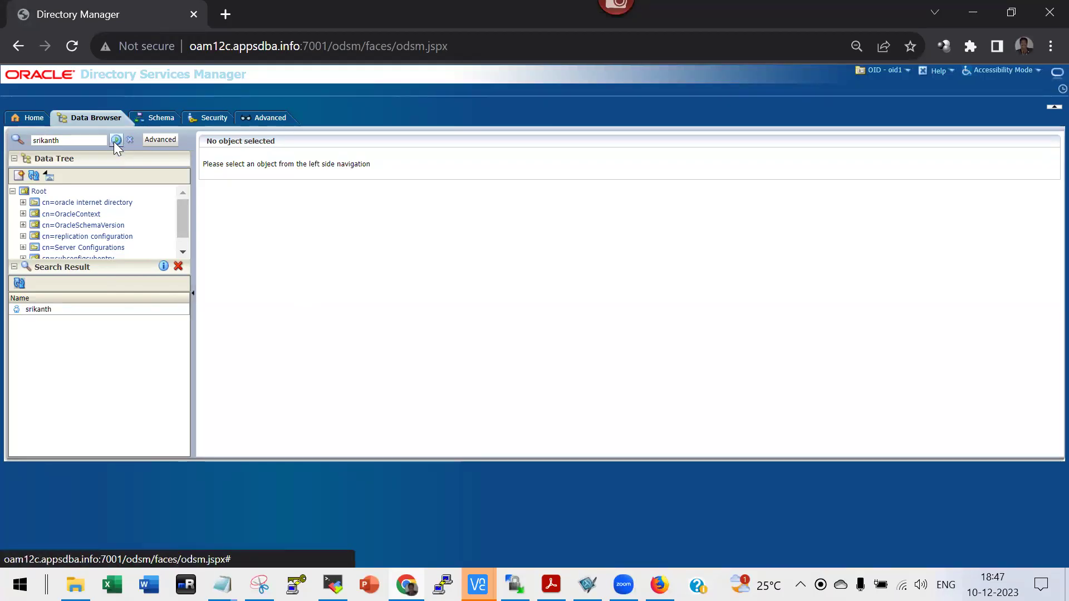
pyautogui.click(74, 311)
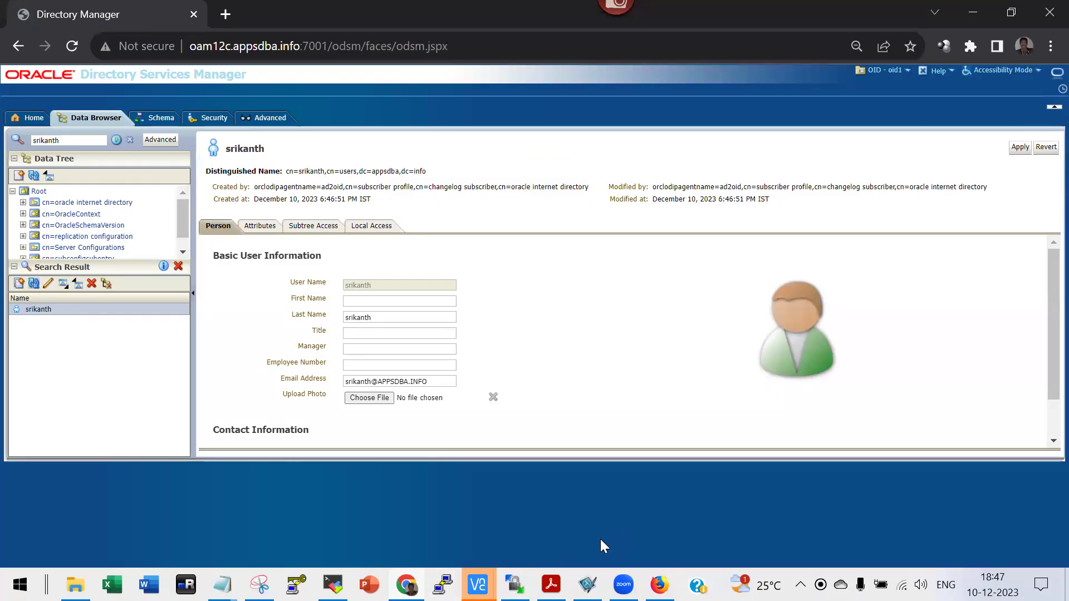
pyautogui.click(333, 584)
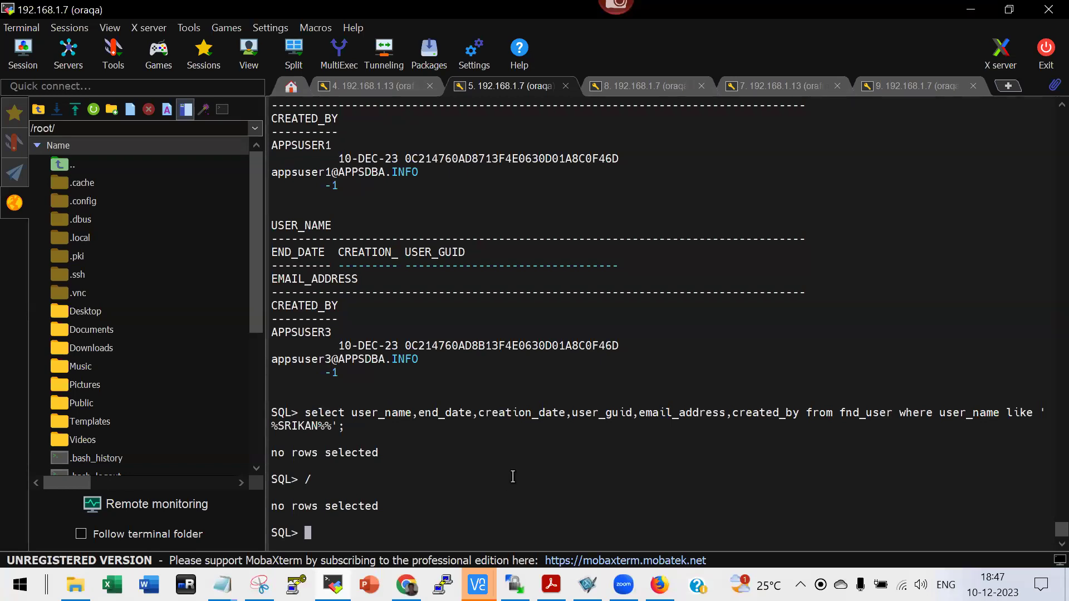
# Rerun the fnd_user query with / until the new user's row appears with its GUID.
pyautogui.write('/')
pyautogui.press('Return')
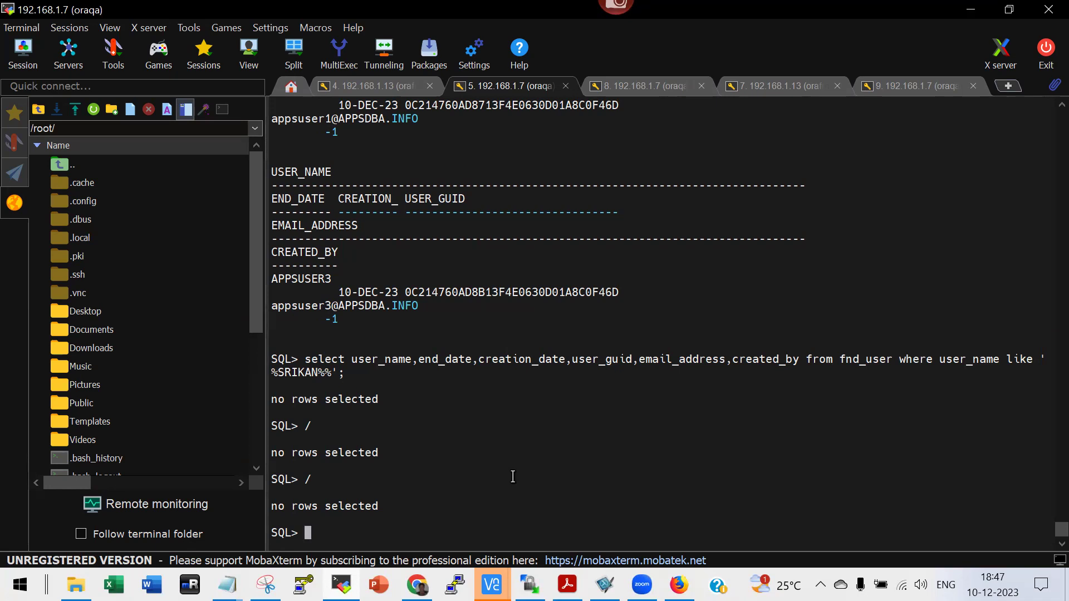
pyautogui.write('/')
pyautogui.press('Return')
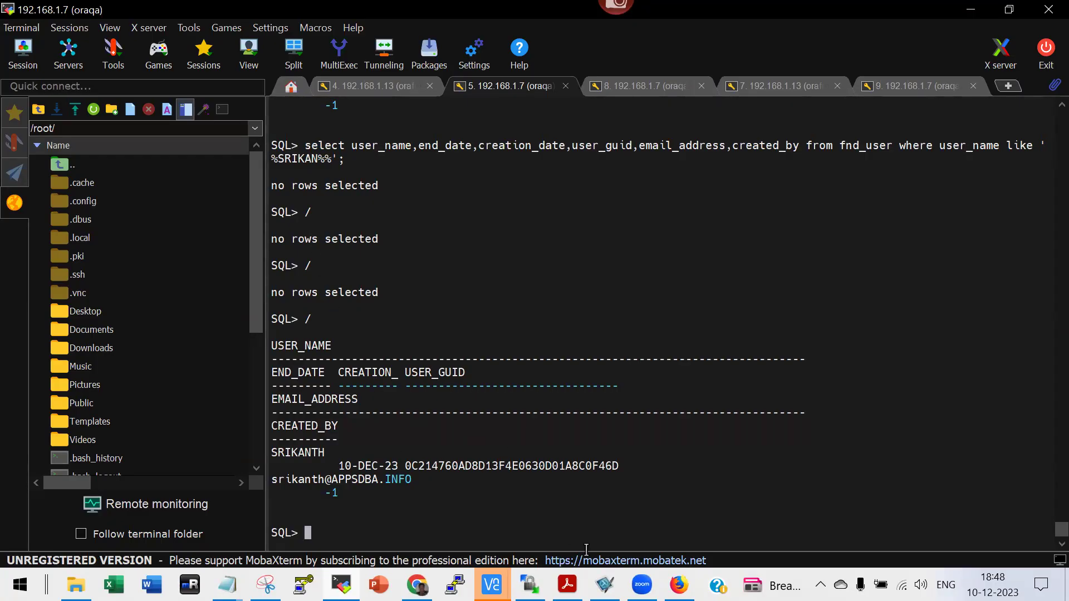
# Bring the Active Directory remote desktop back to the front through VNC Viewer.
pyautogui.moveTo(491, 584)
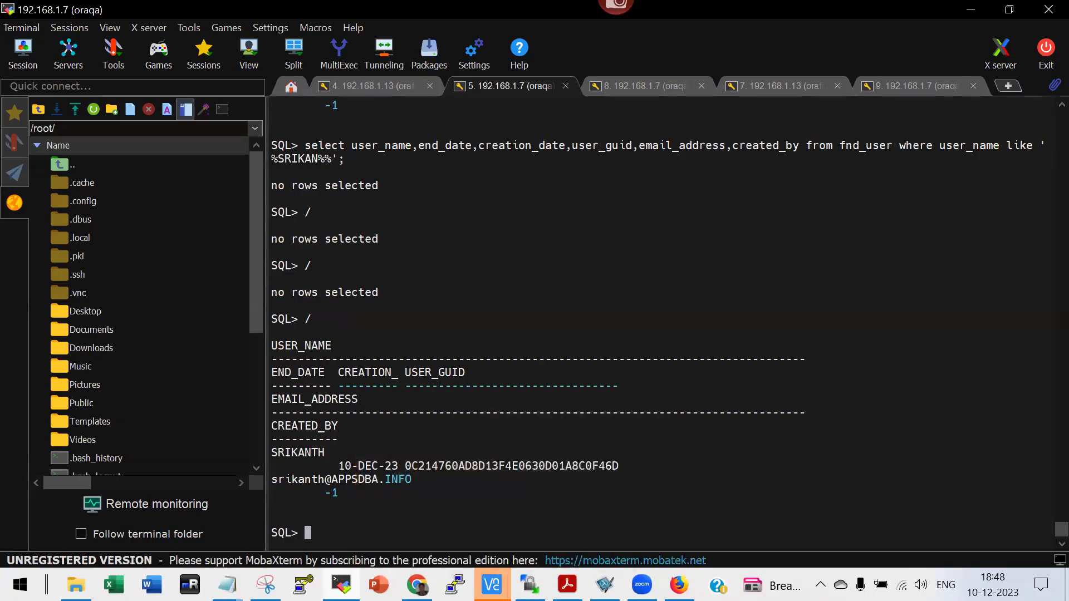
pyautogui.click(491, 584)
pyautogui.click(566, 508)
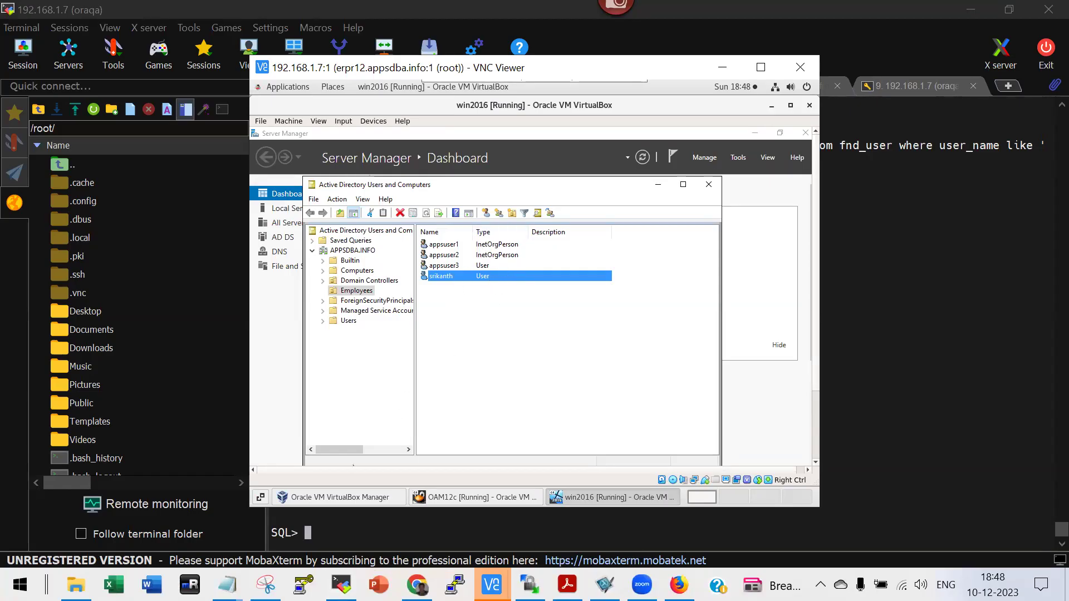
# Move from the ODSM user entry through MobaXterm to the Firefox E-Business Suite Home page.
pyautogui.hotkey('alt', 'Tab')
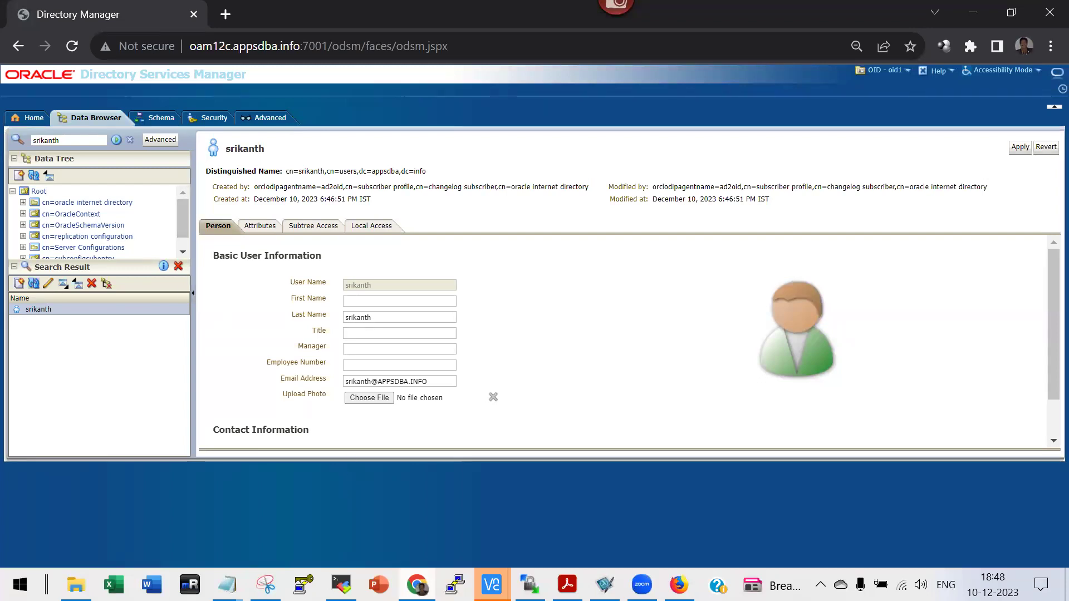
pyautogui.moveTo(417, 584)
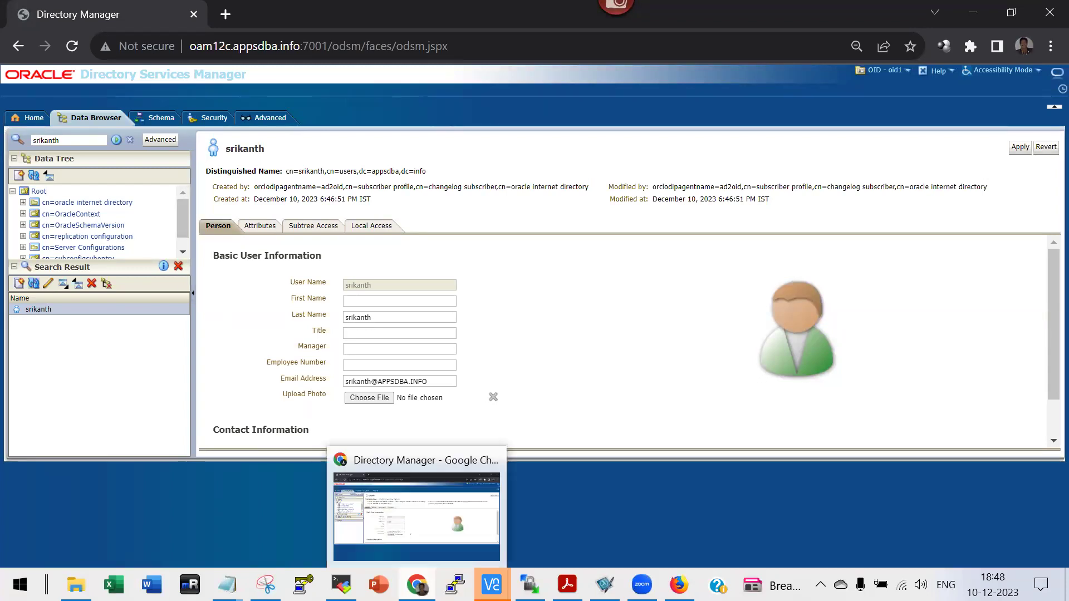
pyautogui.moveTo(341, 584)
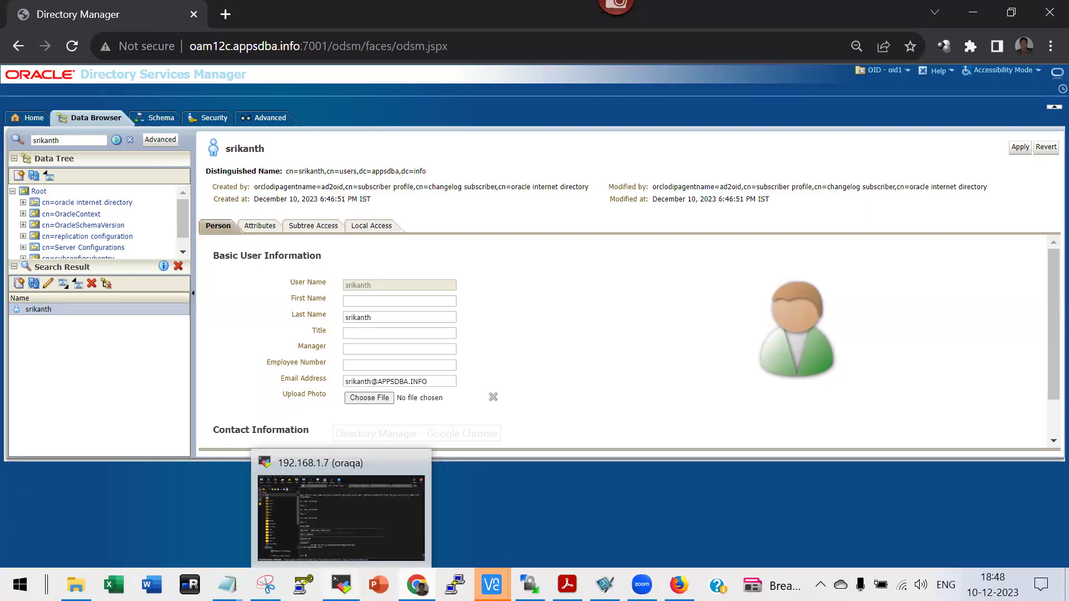
pyautogui.click(357, 526)
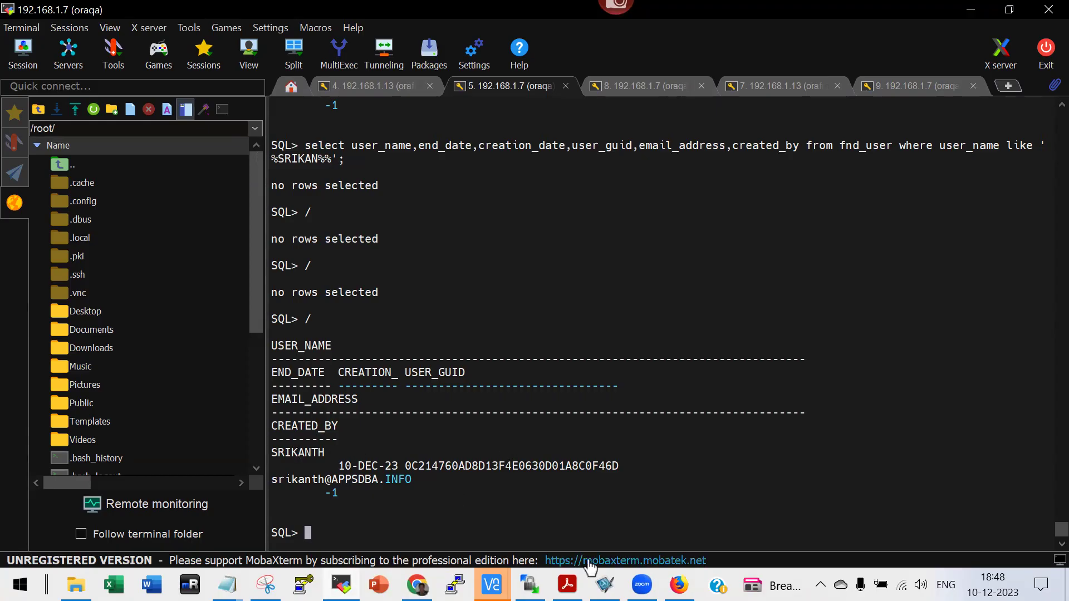
pyautogui.click(678, 585)
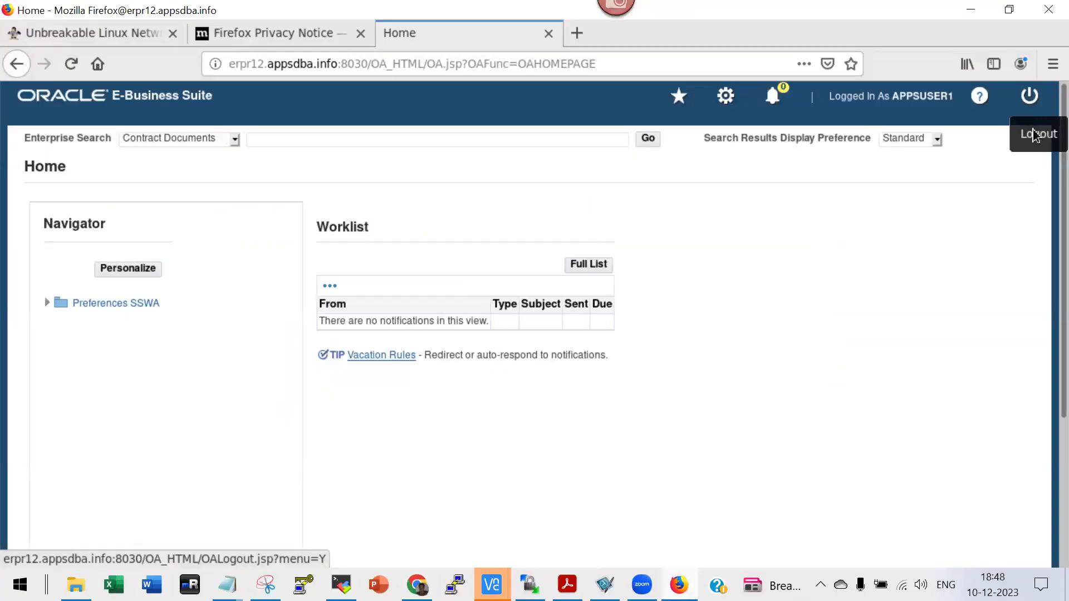
# Log out of E-Business Suite and enter the new user's username on the sign-on form.
pyautogui.click(1026, 106)
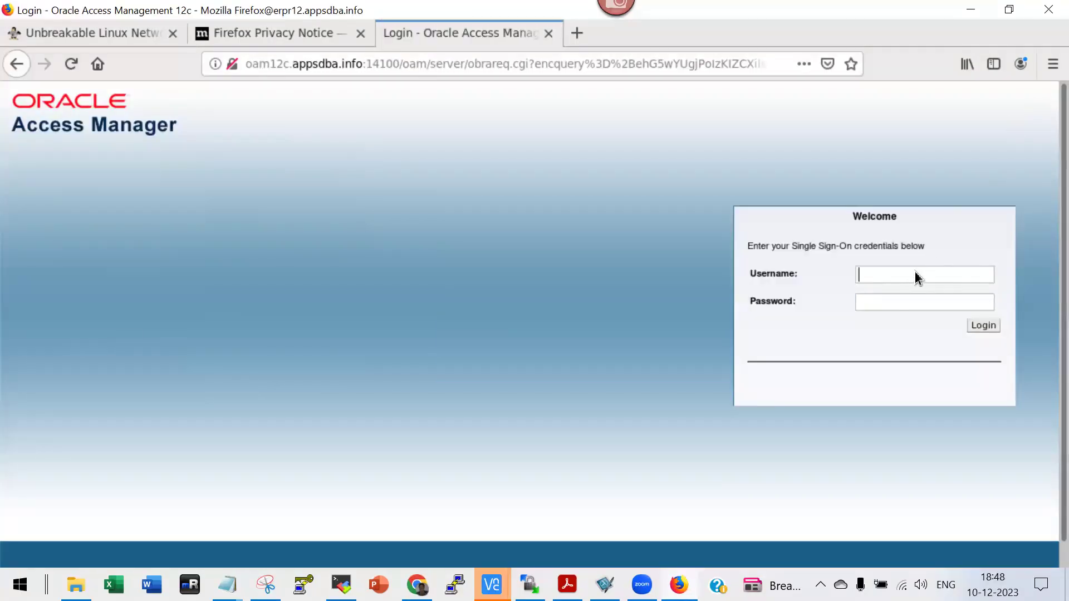
pyautogui.click(917, 277)
pyautogui.write('srikanth')
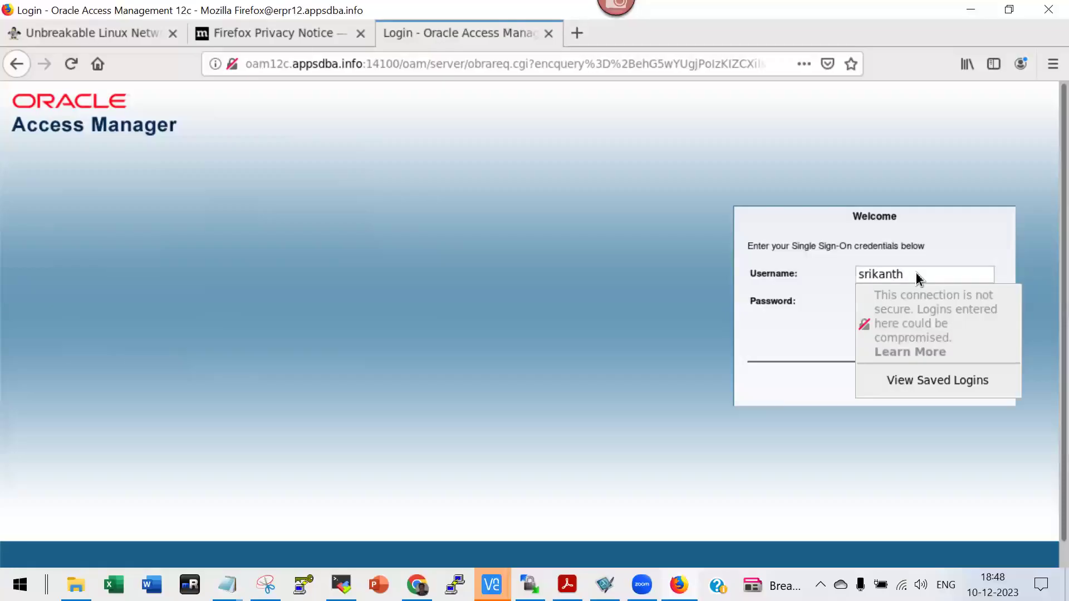
# Sign in with the test password from Notepad and decline Firefox's offer to save the login.
pyautogui.click(226, 585)
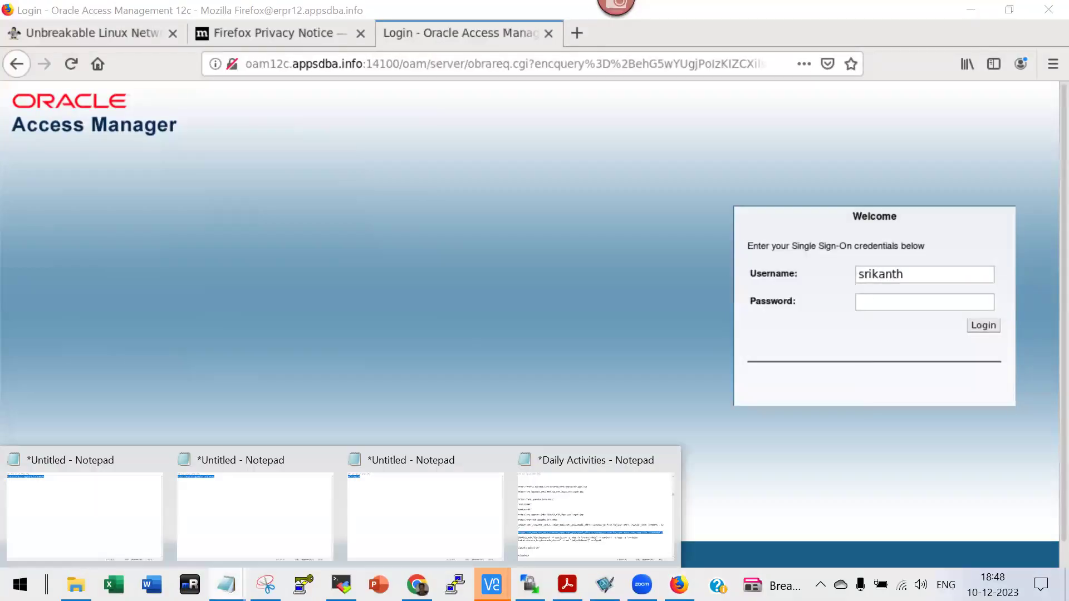
pyautogui.click(375, 527)
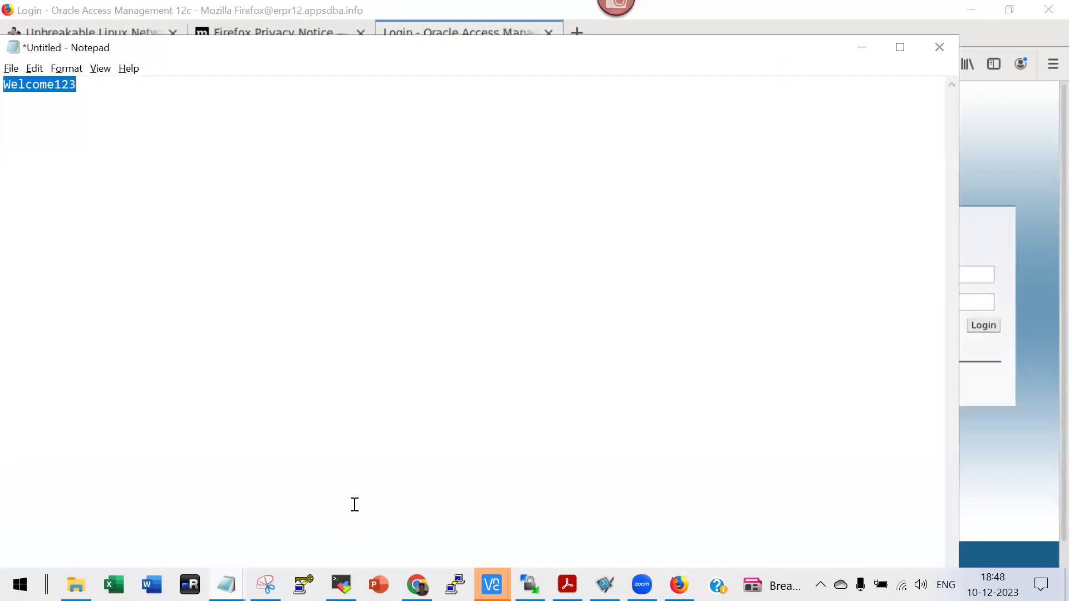
pyautogui.click(973, 306)
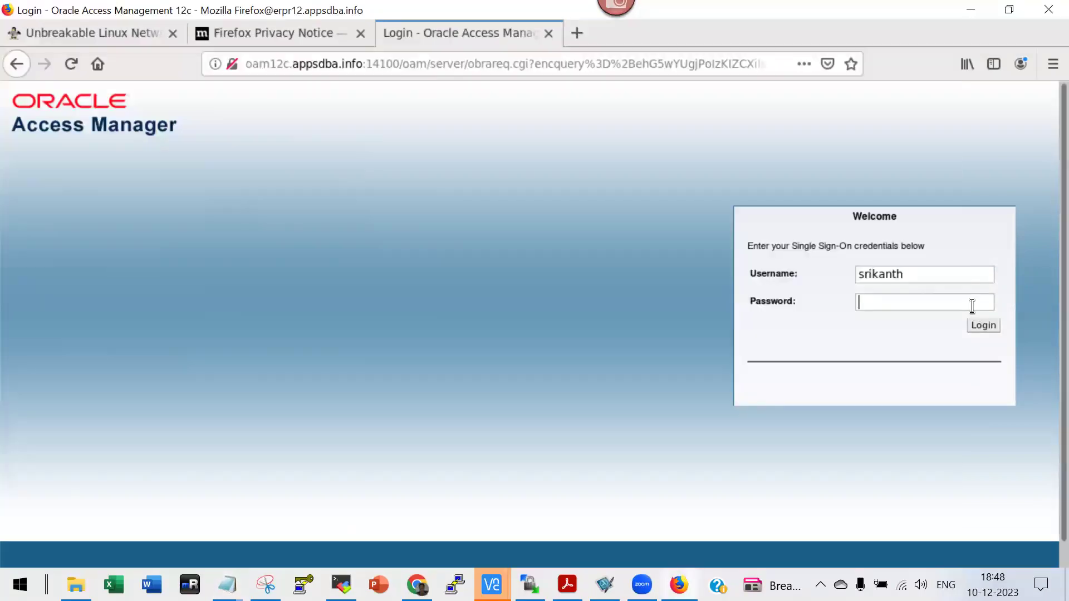
pyautogui.hotkey('ctrl', 'v')
pyautogui.click(983, 327)
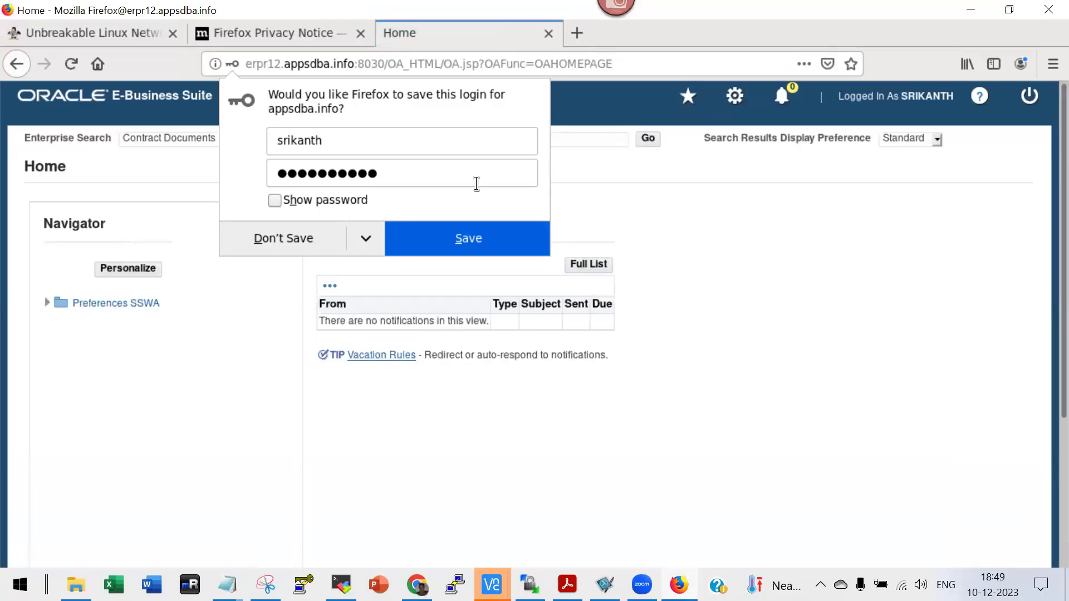
pyautogui.click(275, 203)
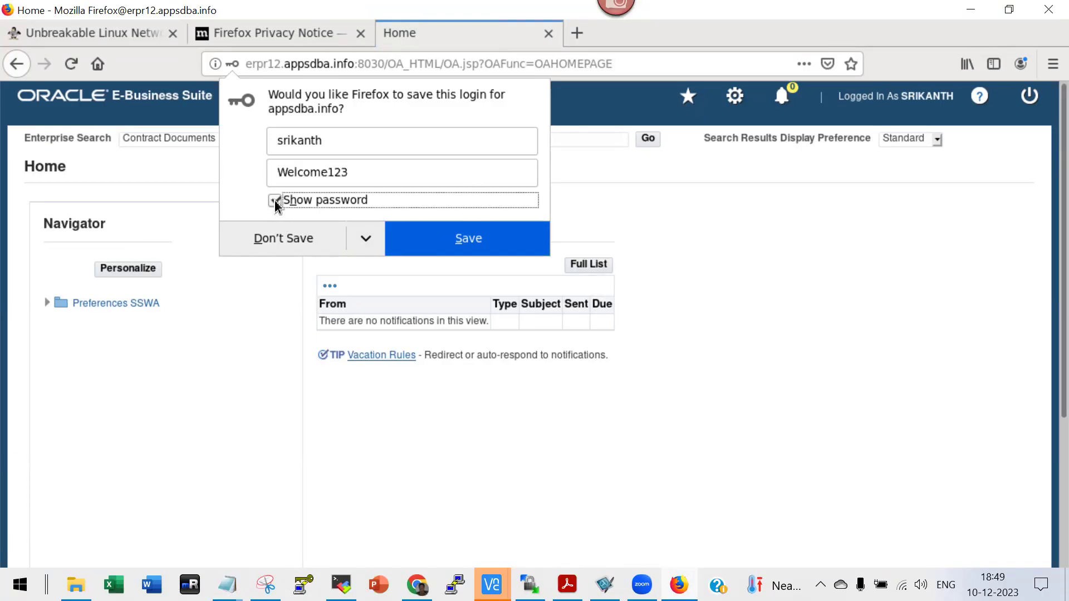
pyautogui.click(290, 239)
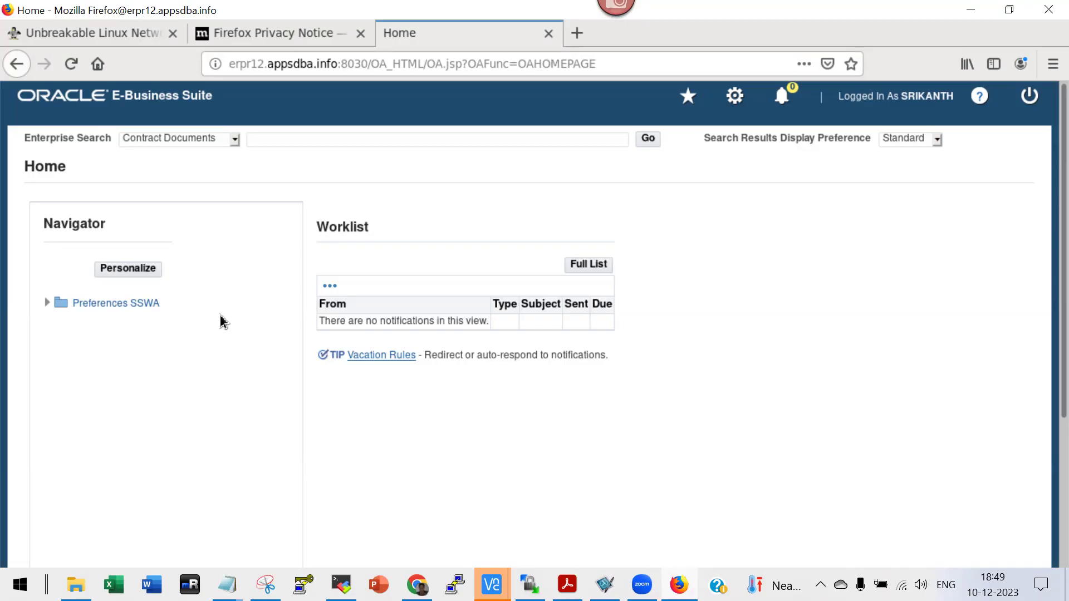
# Copy the full E-Business Suite page address from Firefox's address bar.
pyautogui.click(366, 67)
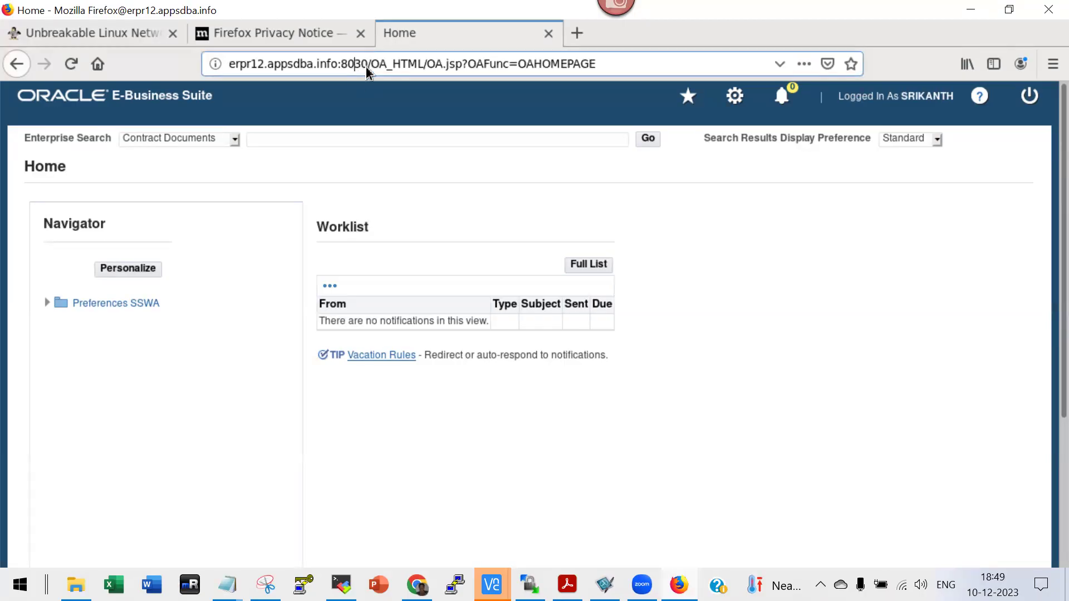
pyautogui.moveTo(268, 66); pyautogui.dragTo(355, 66)
pyautogui.click(367, 66)
pyautogui.hotkey('ctrl', 'a')
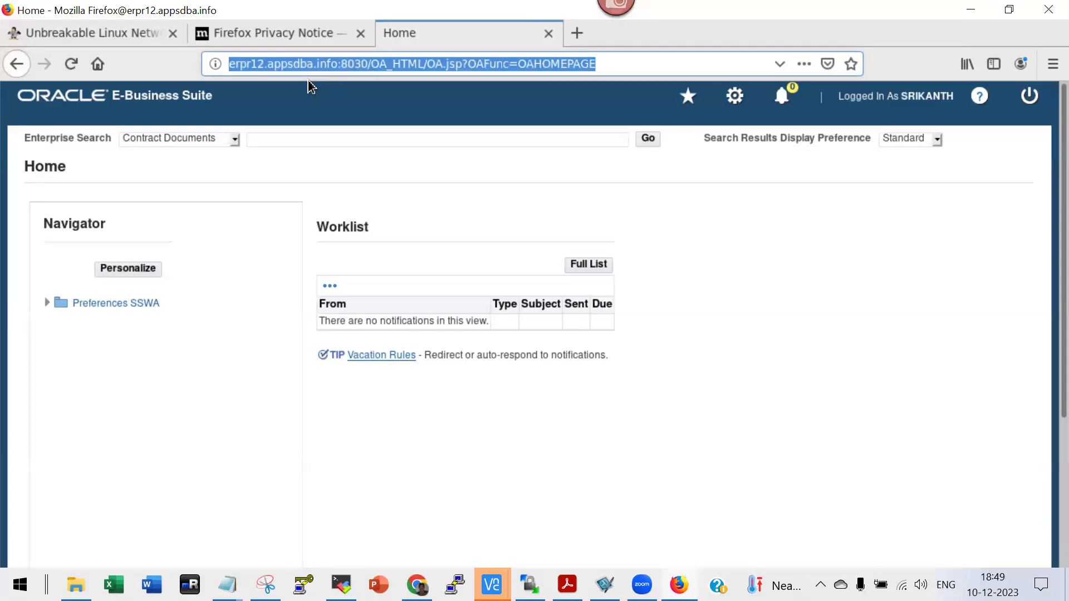
pyautogui.click(326, 66)
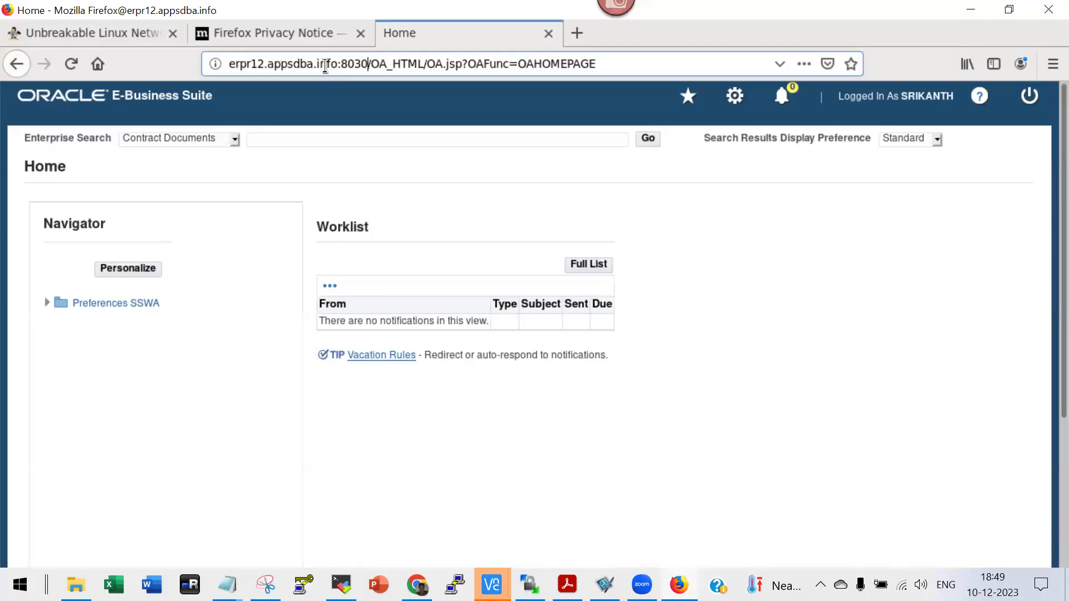
pyautogui.hotkey('ctrl', 'a')
pyautogui.hotkey('ctrl', 'c')
pyautogui.click(380, 214)
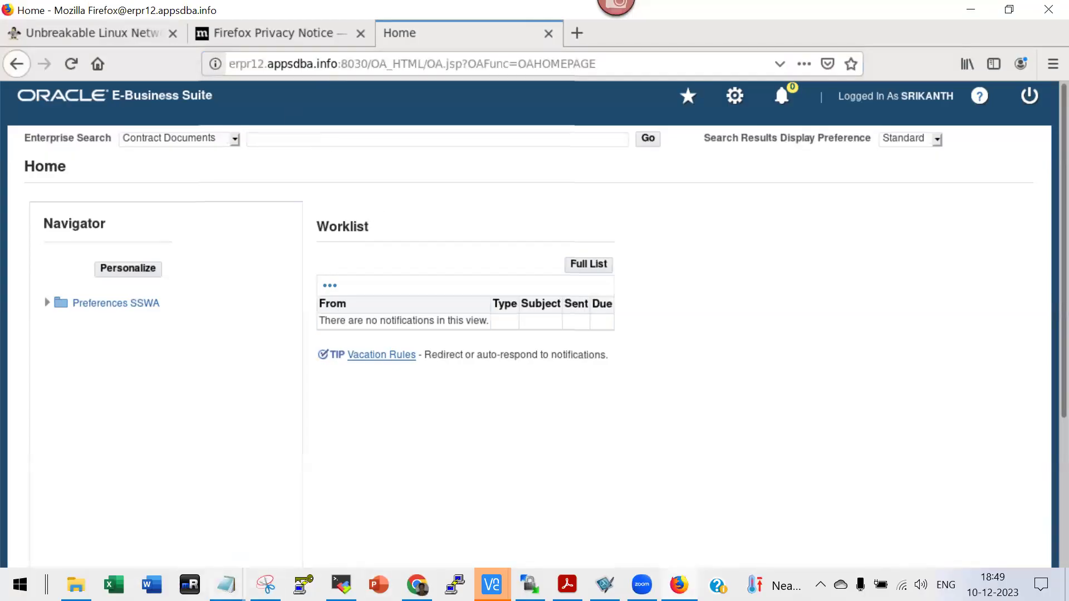
pyautogui.moveTo(226, 584)
pyautogui.click(422, 537)
pyautogui.click(128, 94)
pyautogui.hotkey('ctrl', 'v')
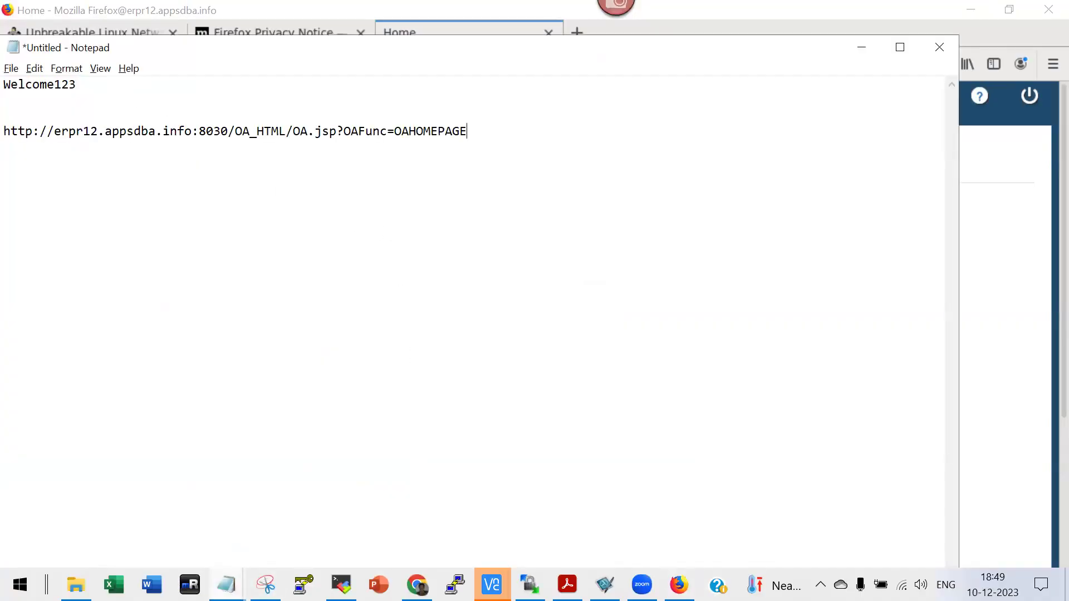
pyautogui.click(228, 131)
pyautogui.hotkey('shift', 'End')
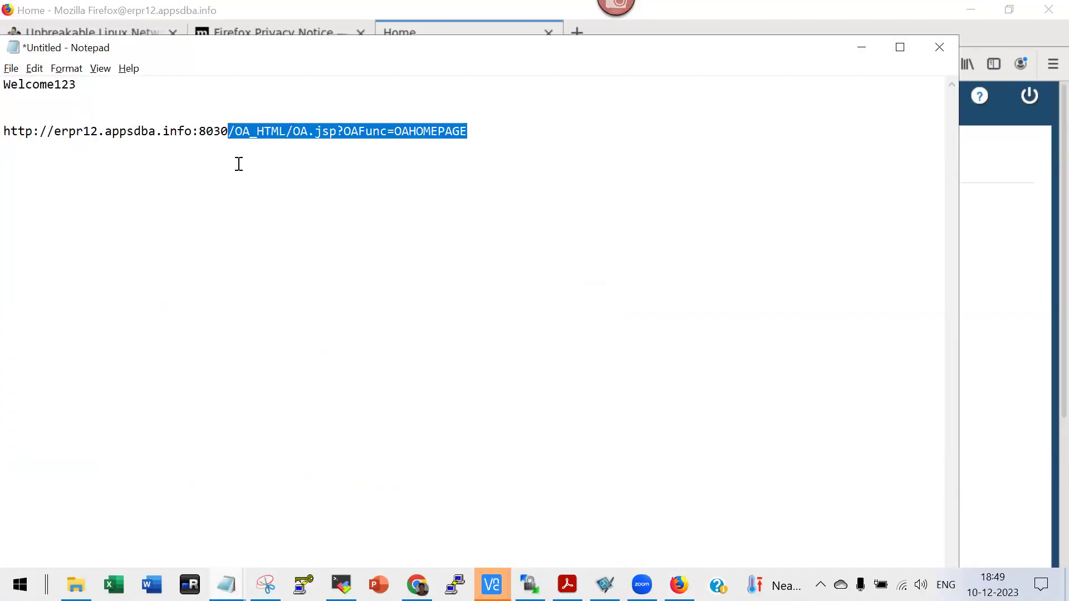
pyautogui.press('Delete')
pyautogui.press('Return')
pyautogui.press('Return')
pyautogui.press('Up')
pyautogui.write('SSO ')
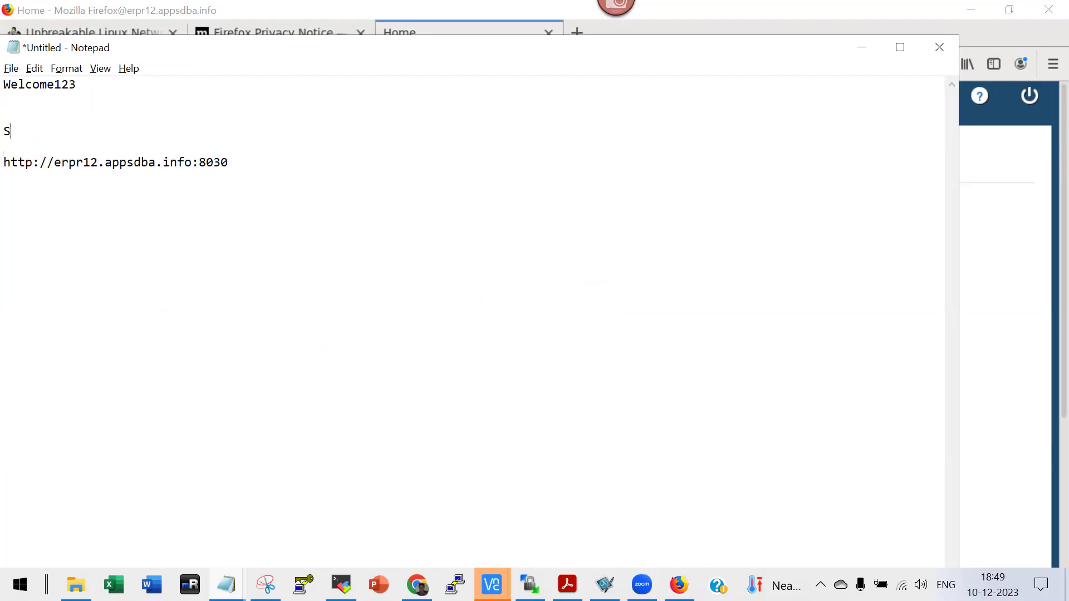
pyautogui.write(':L')
pyautogui.write('ink')
pyautogui.click(1043, 112)
# Sign out of E-Business Suite and submit the Access Manager login as SYSADMIN with its password.
pyautogui.click(1030, 97)
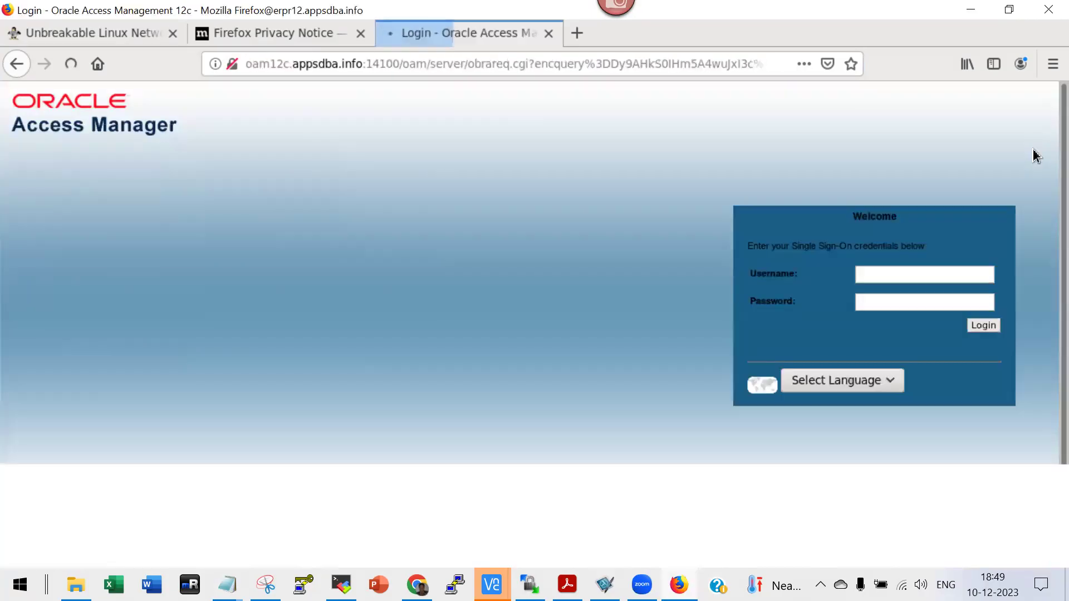
pyautogui.write('SYSADMIN')
pyautogui.hotkey('ctrl', 'a')
pyautogui.press('Tab')
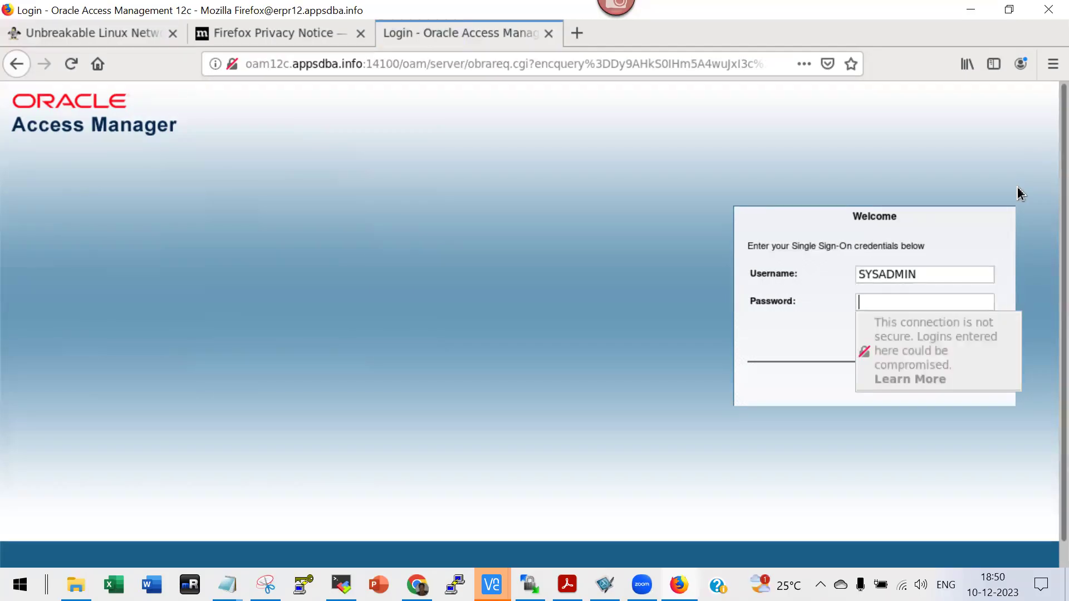
pyautogui.write('sysadmin')
pyautogui.click(980, 328)
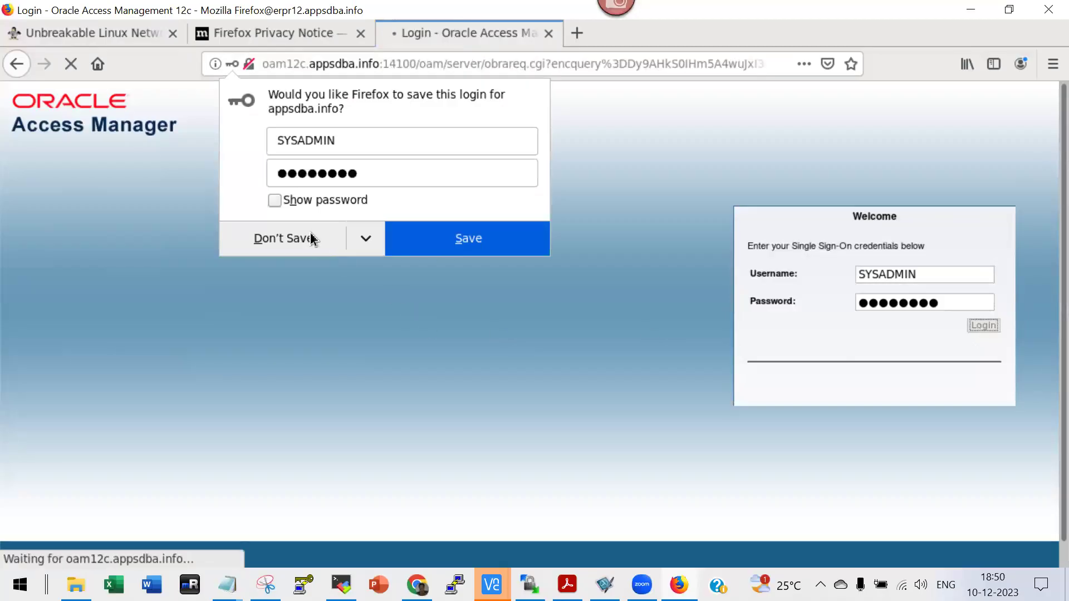
# Decline saving the SYSADMIN login and open the Daily Activities notes in Notepad.
pyautogui.click(275, 200)
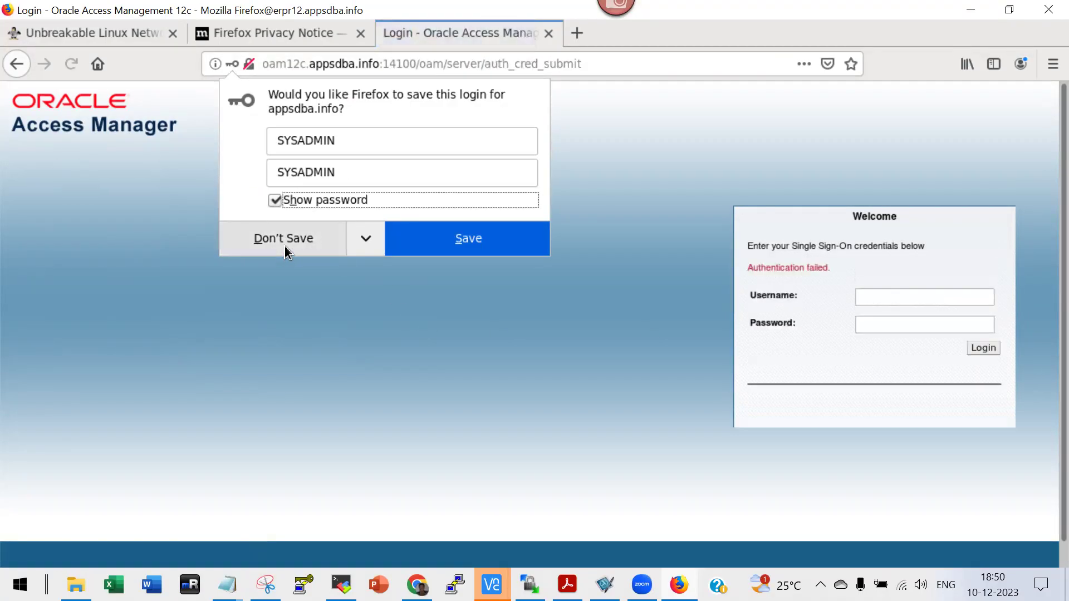
pyautogui.click(284, 239)
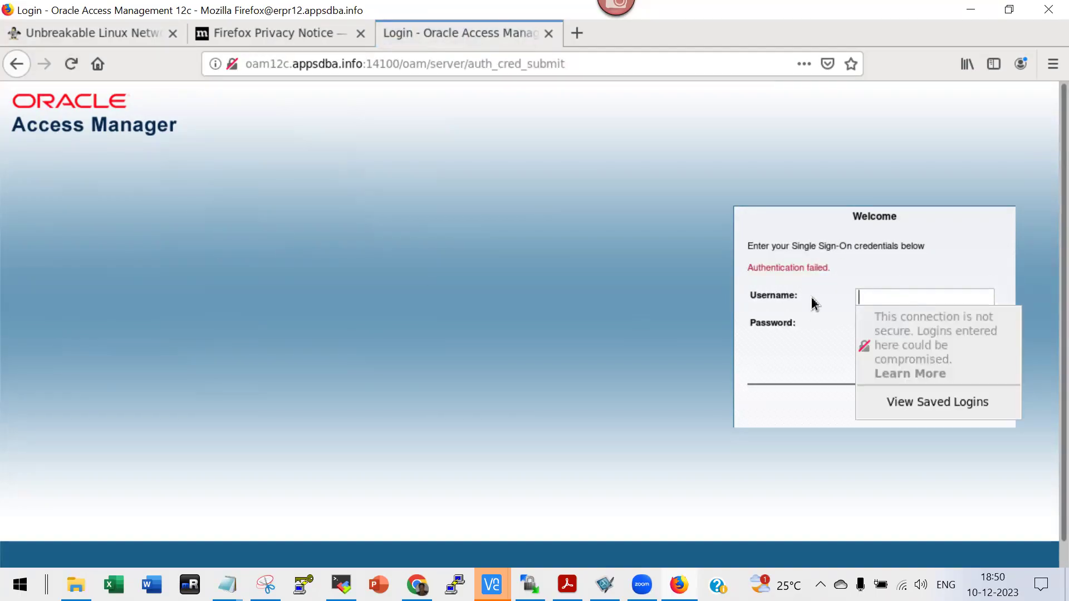
pyautogui.hotkey('alt', 'Tab')
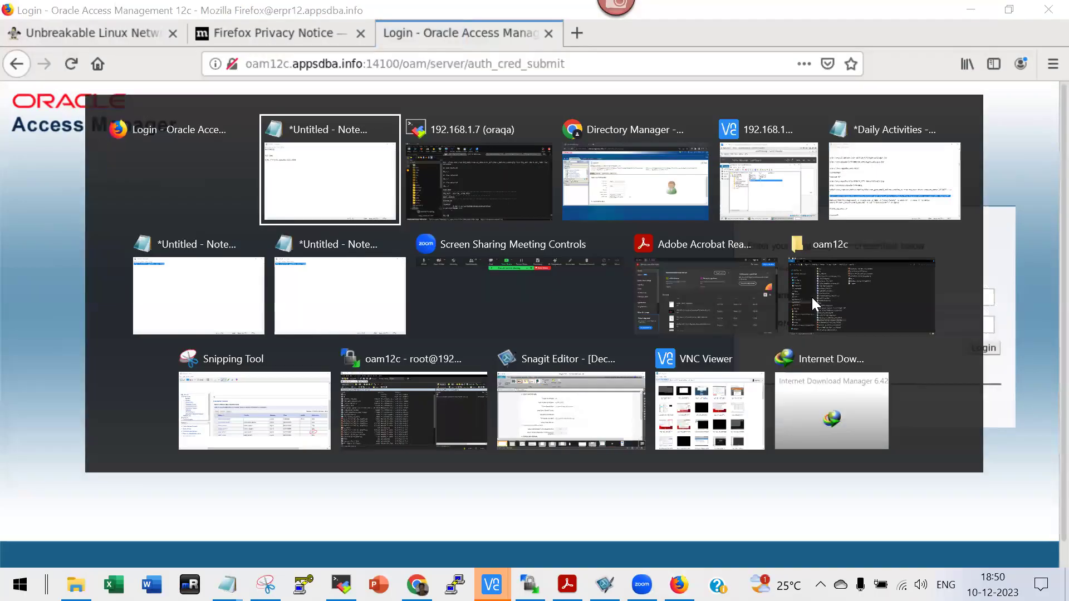
pyautogui.hotkey('alt', 'Tab')
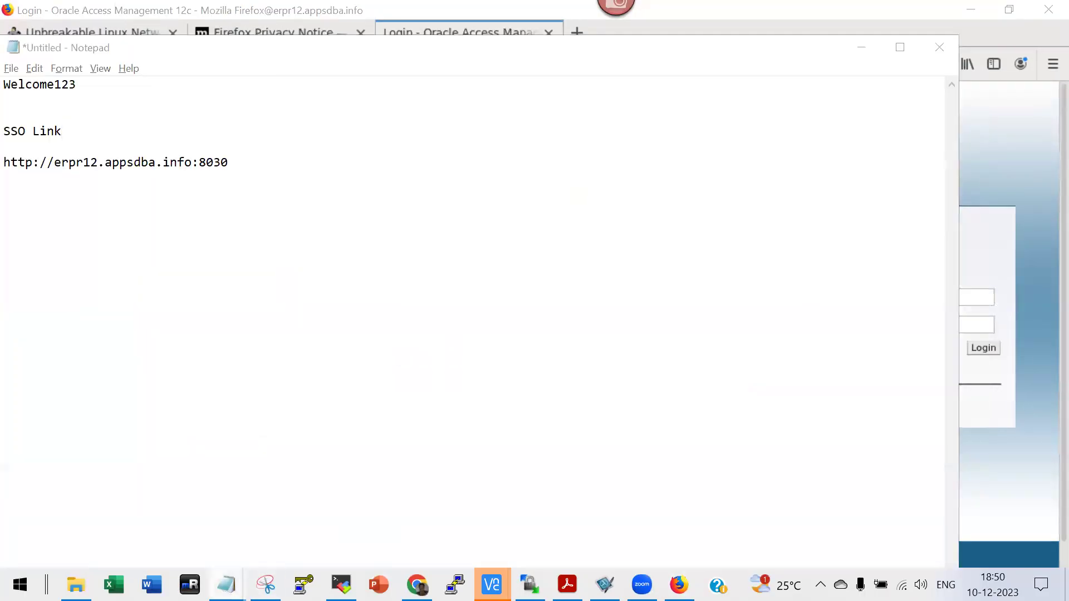
pyautogui.click(221, 108)
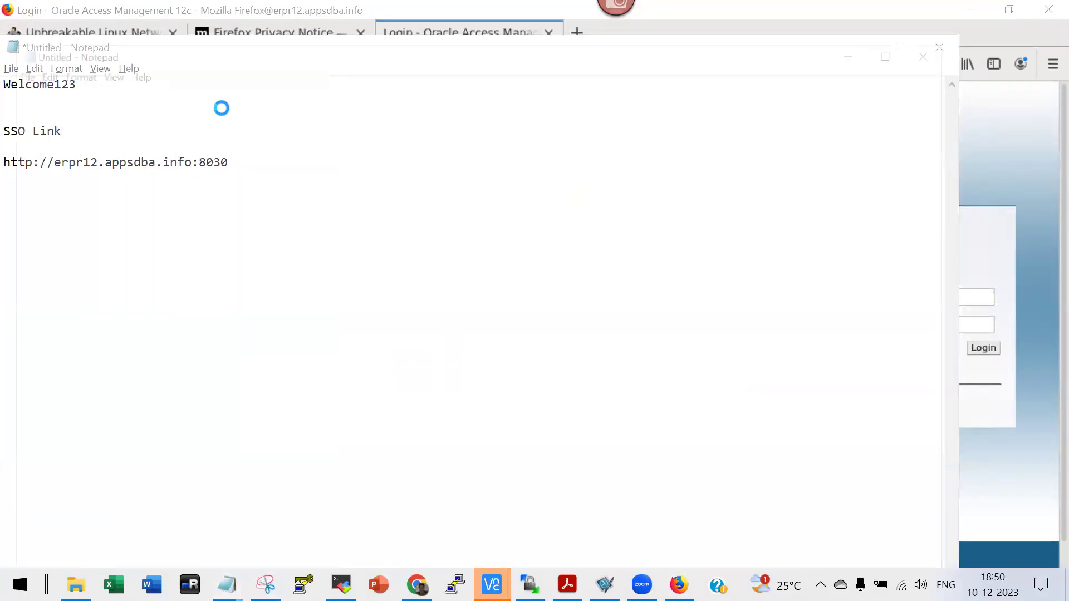
# Search the Daily Activities notes for 'jsp' and select the AppsLocalLogin.jsp address.
pyautogui.hotkey('ctrl', 'f')
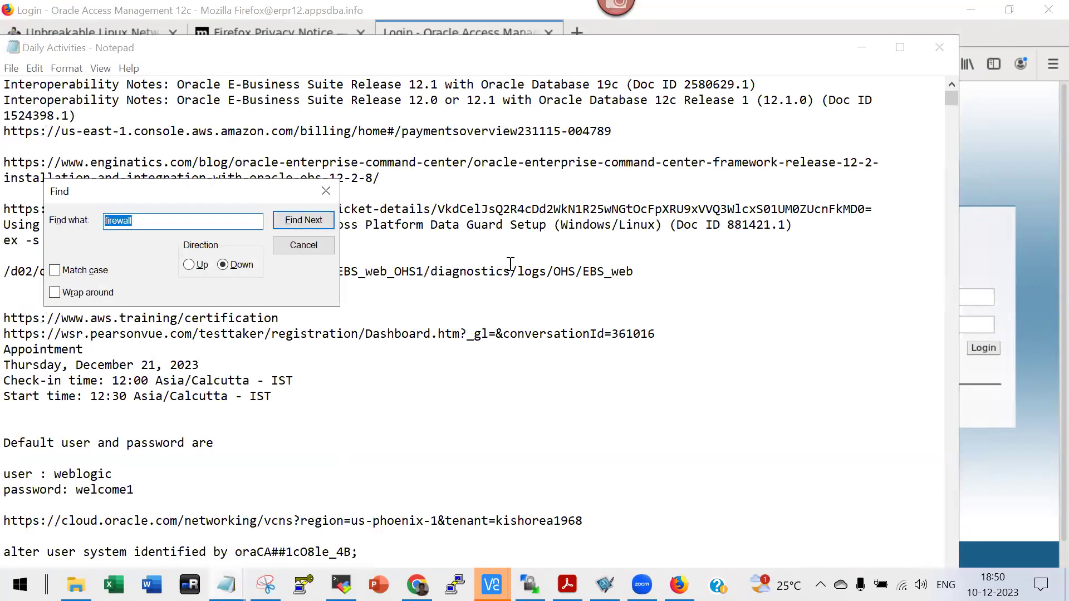
pyautogui.write('LOCA')
pyautogui.press('BackSpace')
pyautogui.press('BackSpace')
pyautogui.press('BackSpace')
pyautogui.write('jsp')
pyautogui.press('Return')
pyautogui.press('Escape')
pyautogui.scroll(-4, 559, 365)
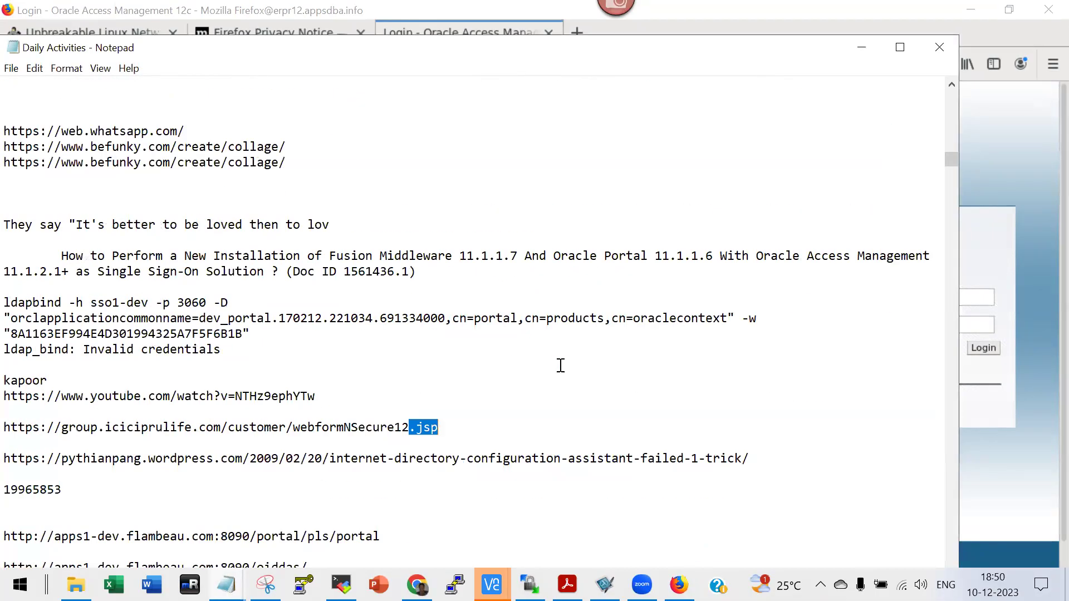
pyautogui.hotkey('ctrl', 'f')
pyautogui.press('Return')
pyautogui.press('Escape')
pyautogui.scroll(-3, 560, 366)
pyautogui.click(32, 446)
pyautogui.doubleClick(9, 428)
pyautogui.hotkey('ctrl', 'c')
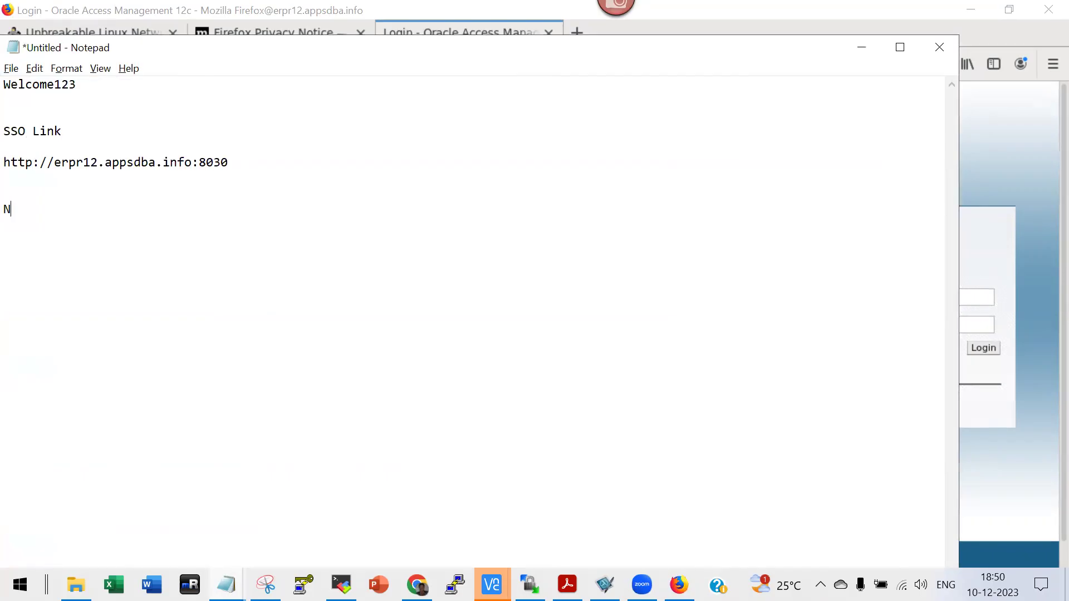
pyautogui.write('SSO Link')
pyautogui.hotkey('ctrl', 'v')
pyautogui.press('Return')
pyautogui.click(436, 240)
pyautogui.keyDown('shift'); pyautogui.click(10, 243); pyautogui.keyUp('shift')
pyautogui.hotkey('ctrl', 'c')
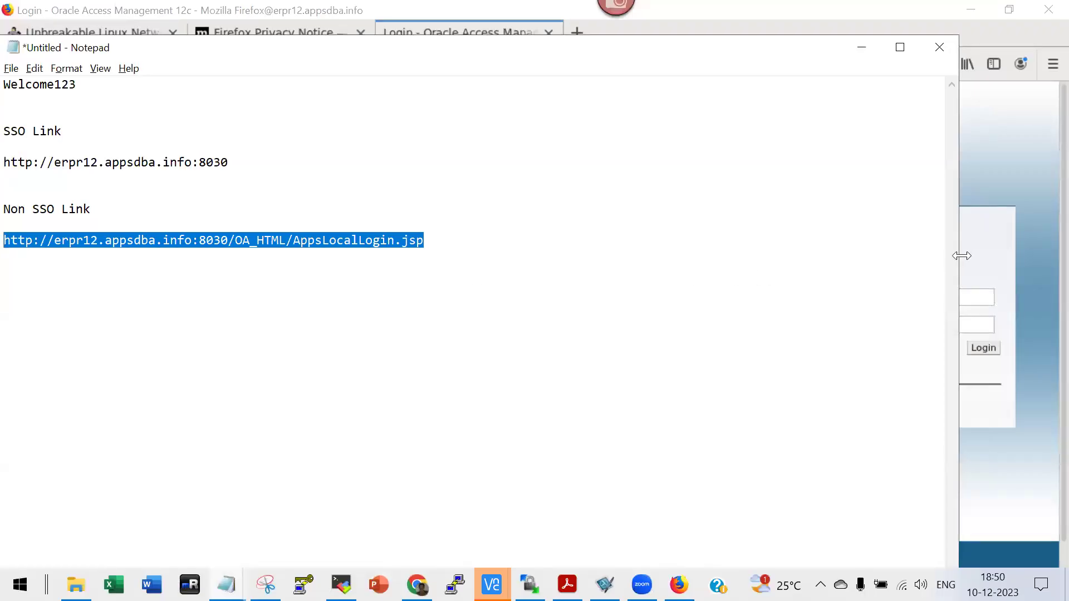
pyautogui.click(979, 255)
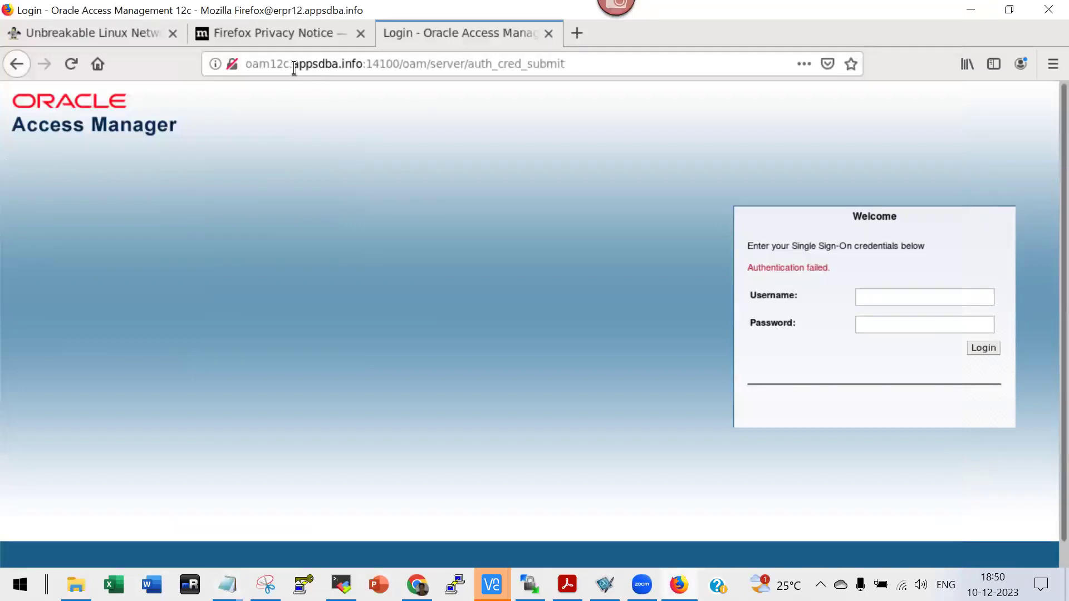
# Load the AppsLocalLogin.jsp page and sign in as SYSADMIN with its password.
pyautogui.click(294, 67)
pyautogui.hotkey('ctrl', 'v')
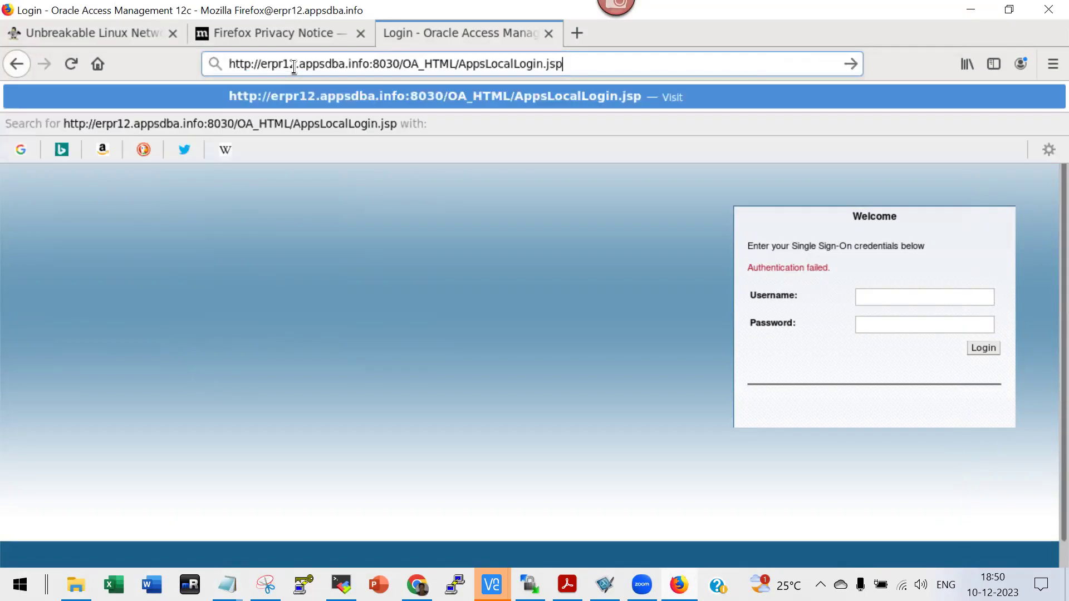
pyautogui.press('Return')
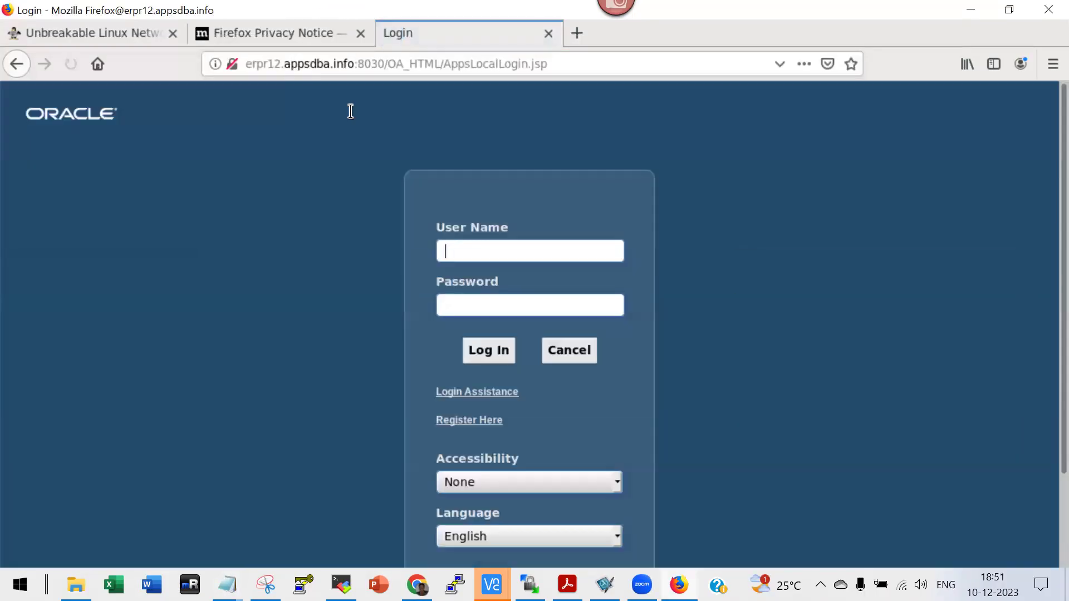
pyautogui.write('SYSADMIN')
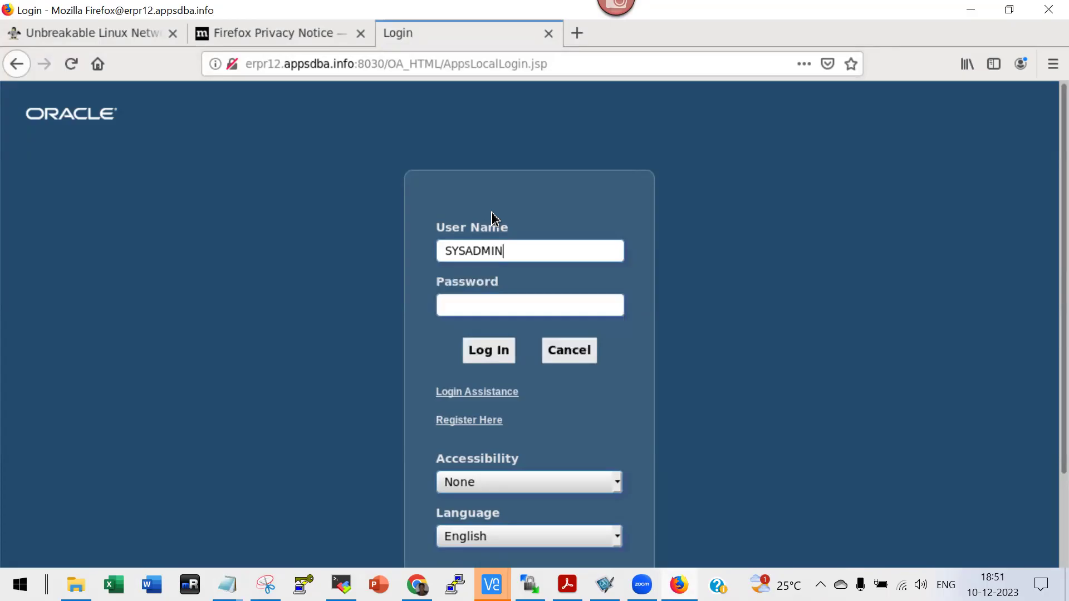
pyautogui.hotkey('ctrl', 'a')
pyautogui.press('Tab')
pyautogui.write('sysadmin')
pyautogui.press('Return')
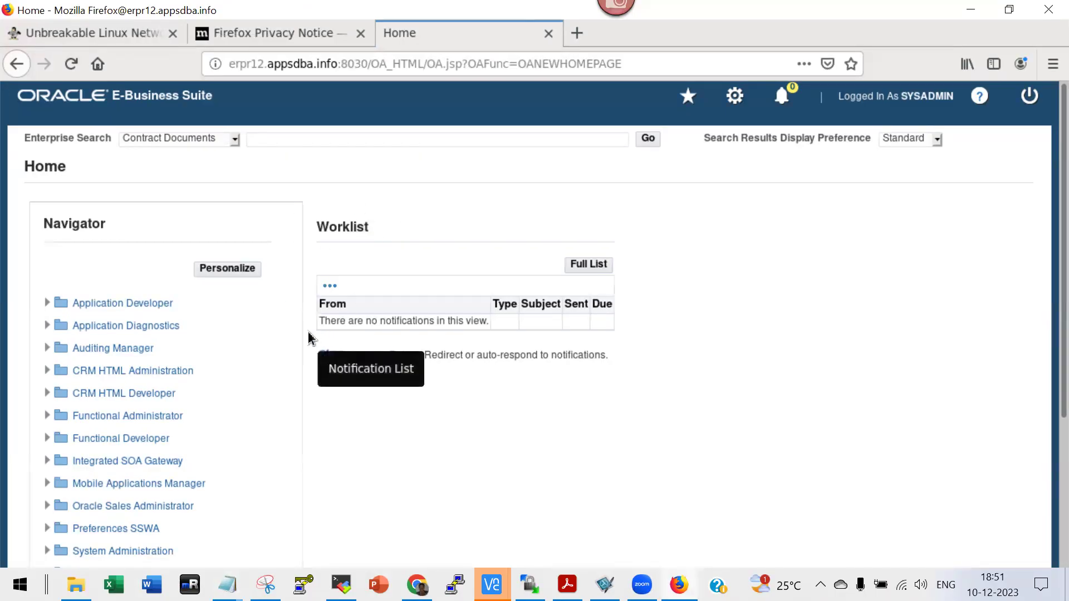
# Check the synchronised user's entry in Directory Services Manager, then bring up the oam12c notes folder.
pyautogui.moveTo(417, 584)
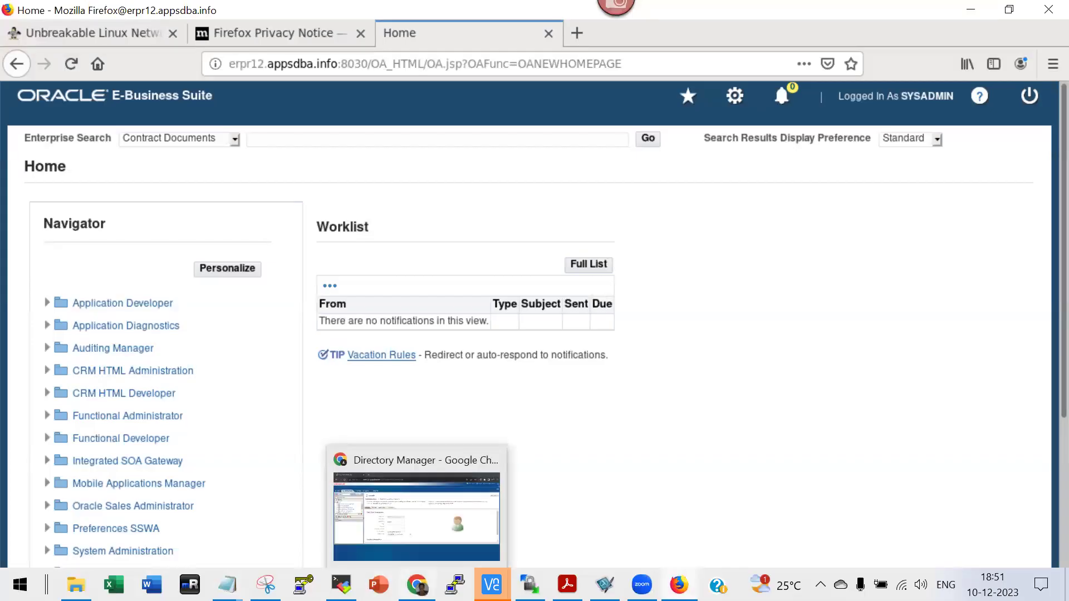
pyautogui.click(431, 534)
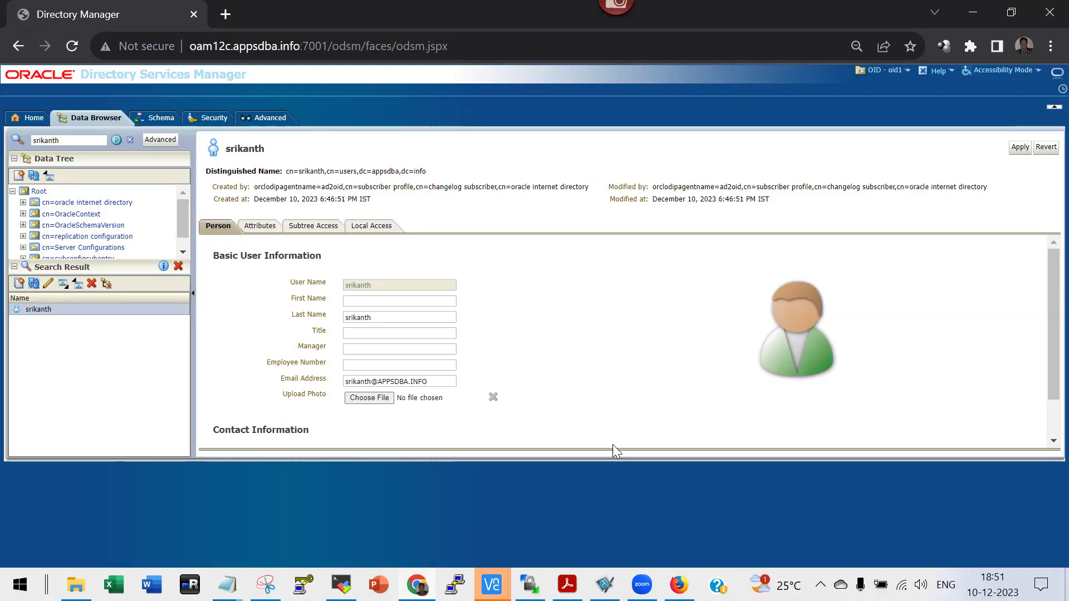
pyautogui.click(65, 141)
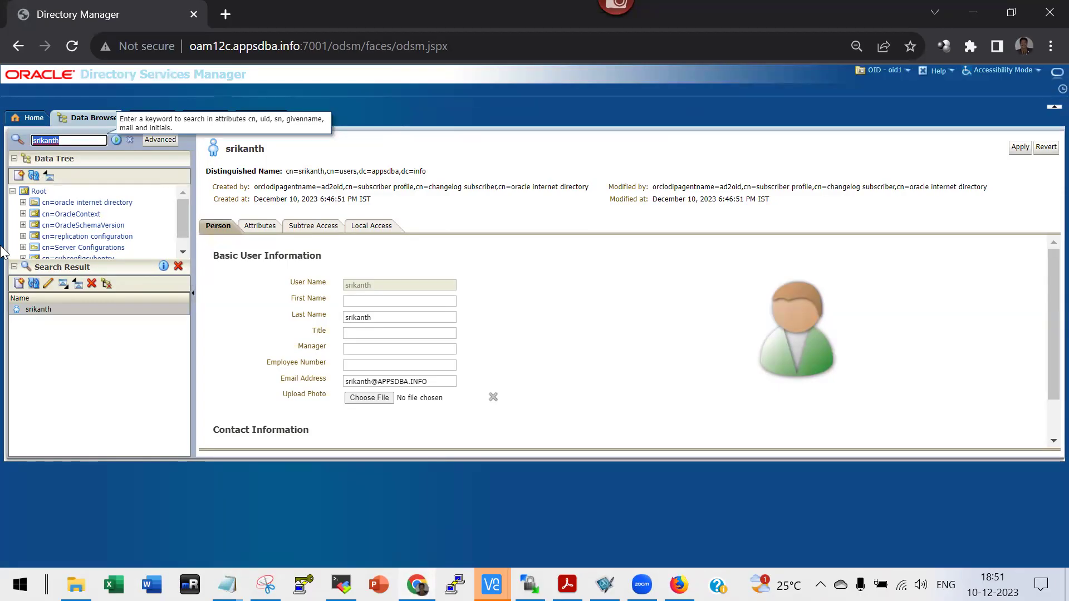
pyautogui.moveTo(76, 584)
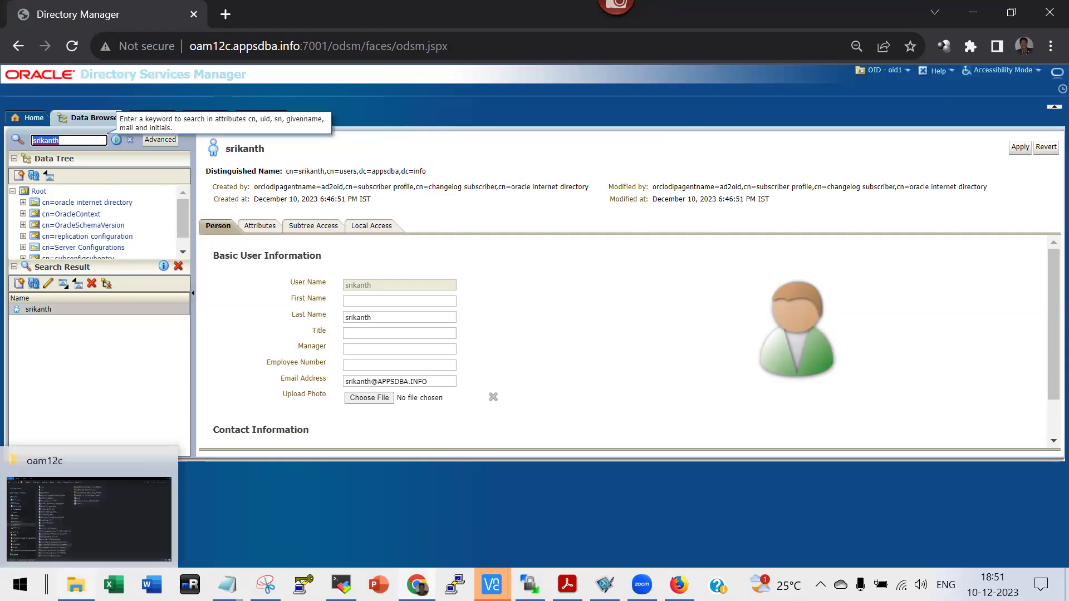
pyautogui.click(89, 506)
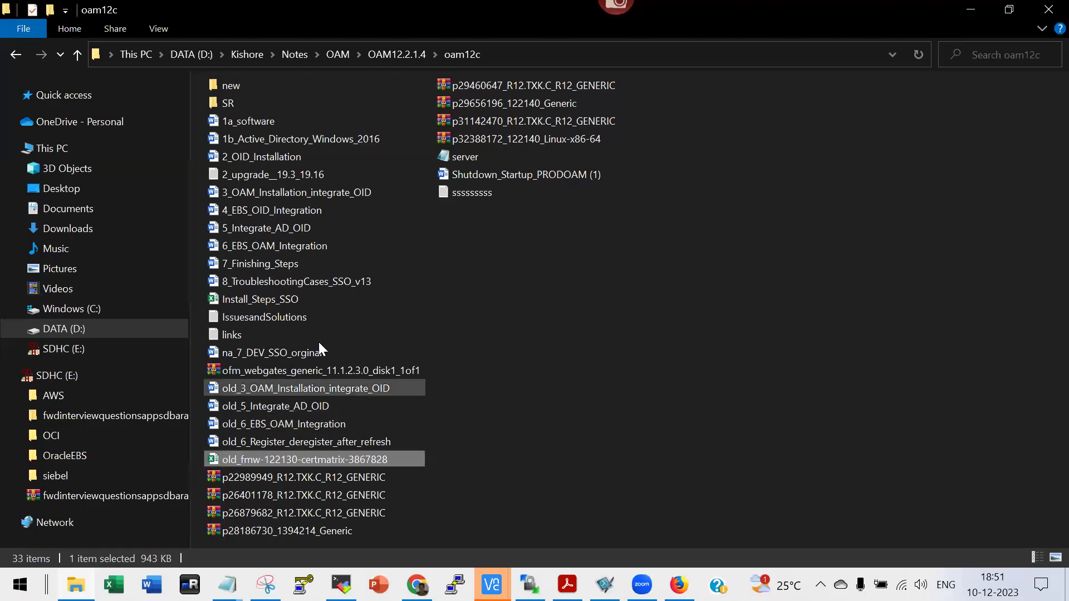
# Open 8_TroubleshootingCases_SSO_v13 with editing enabled and scroll to the LDAPUserImport command on page 10.
pyautogui.doubleClick(311, 284)
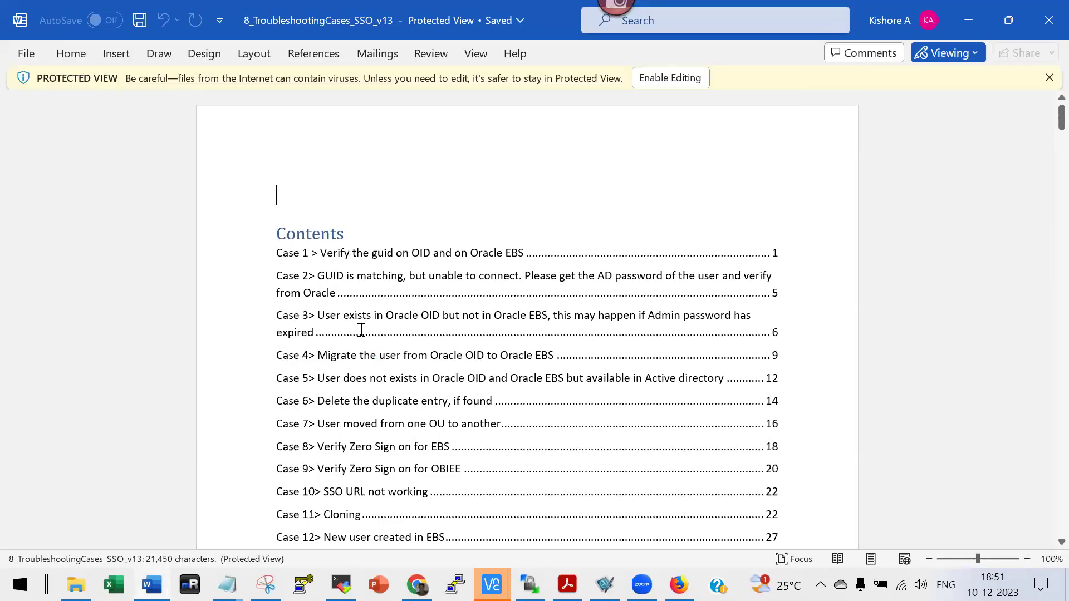
pyautogui.click(669, 78)
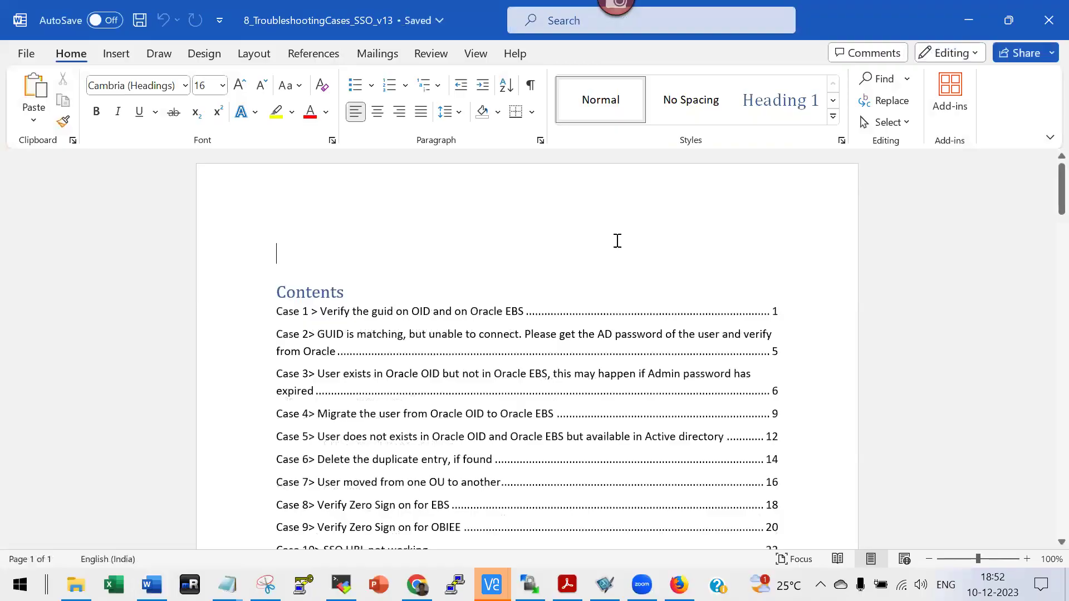
pyautogui.scroll(-8, 617, 240)
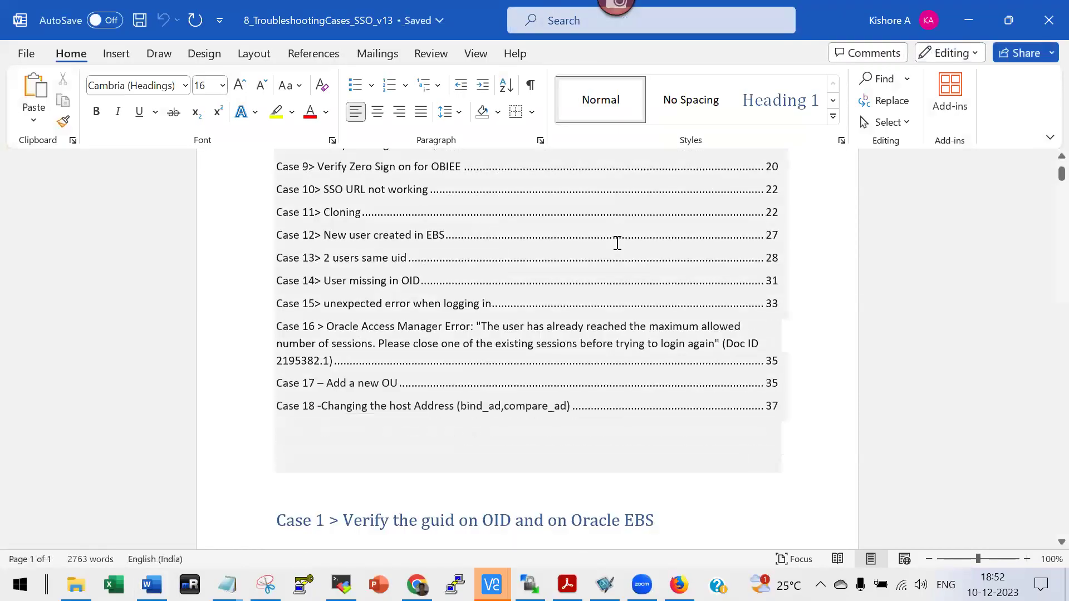
pyautogui.scroll(-7, 455, 446)
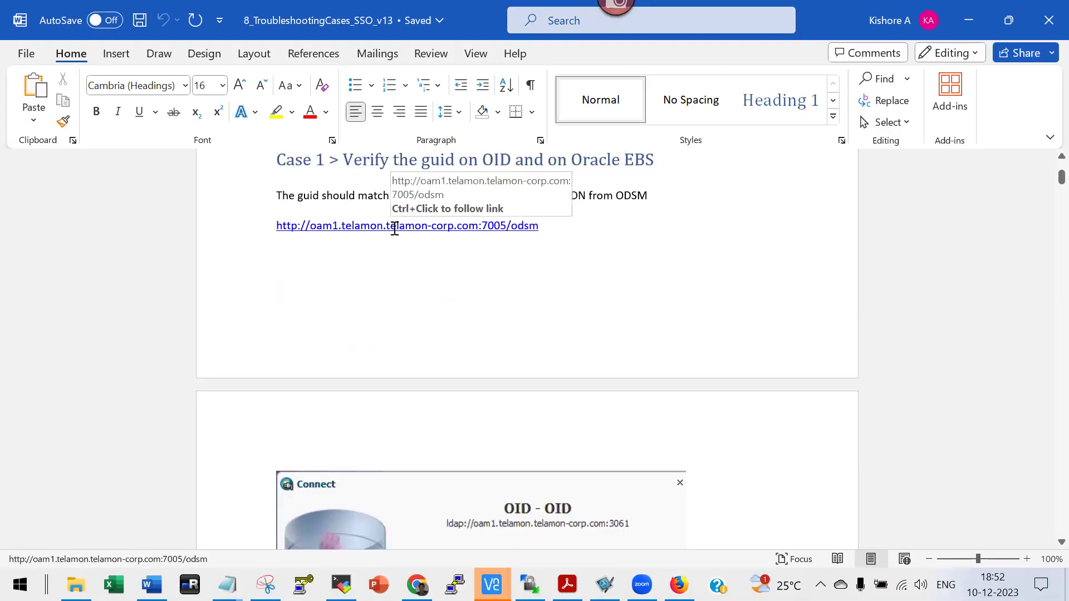
pyautogui.scroll(-3, 441, 339)
pyautogui.scroll(-17, 442, 341)
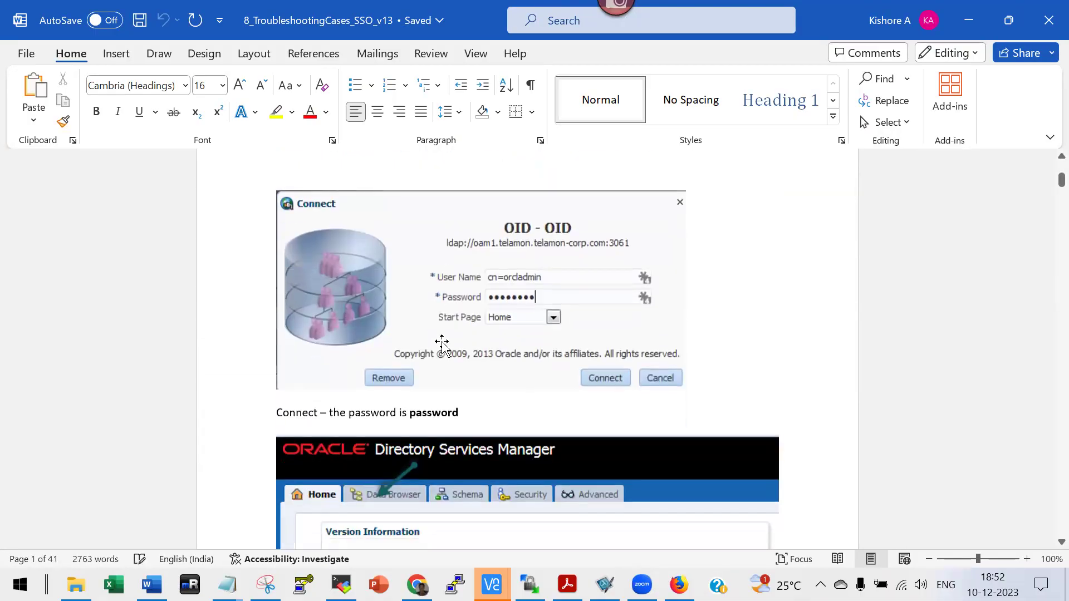
pyautogui.scroll(-20, 444, 343)
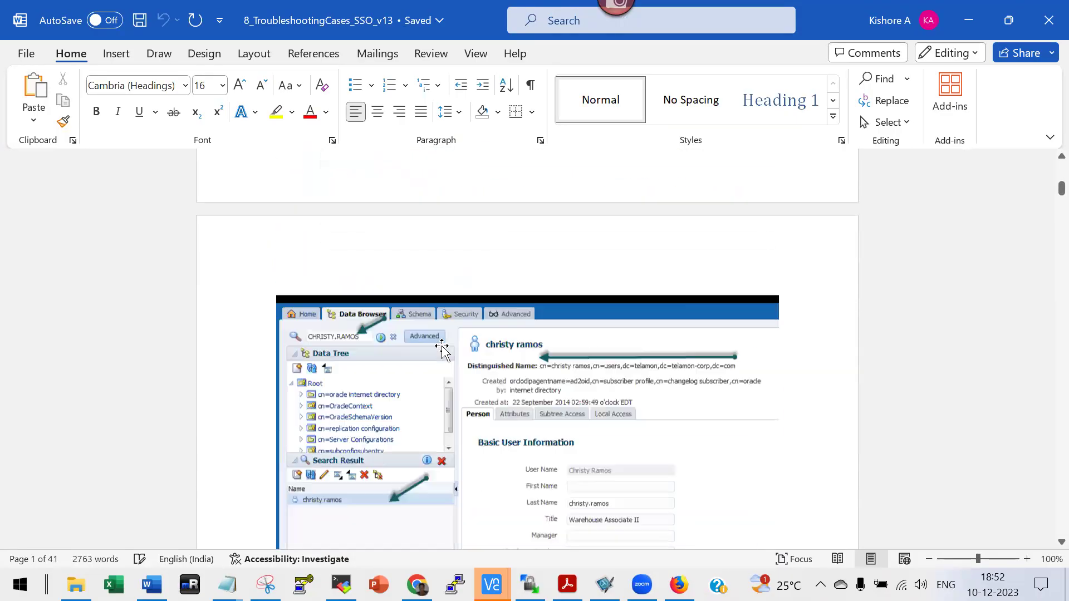
pyautogui.scroll(-1, 444, 347)
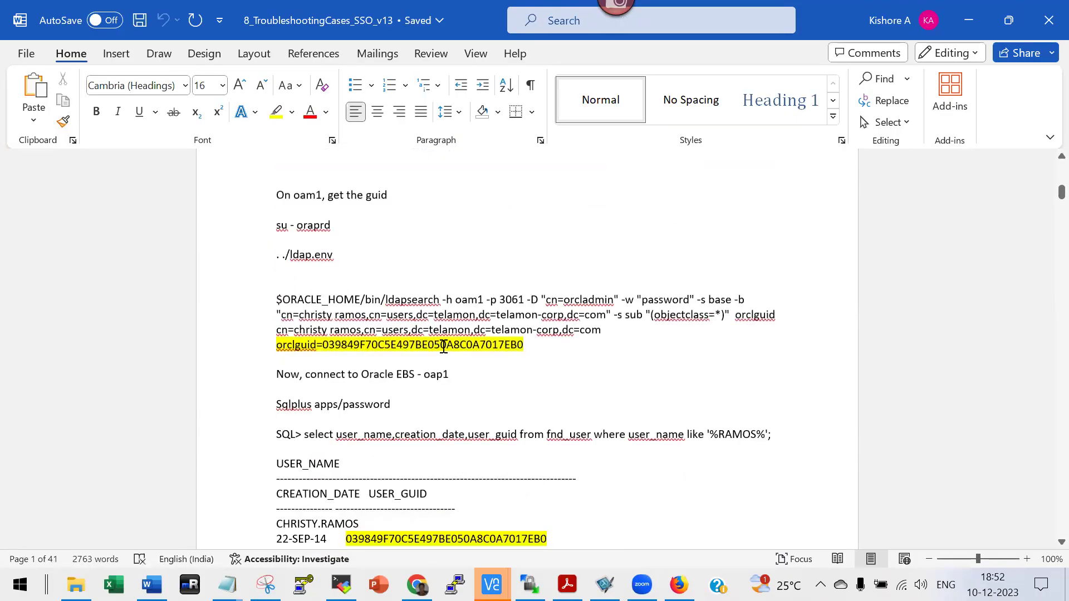
pyautogui.scroll(-20, 444, 346)
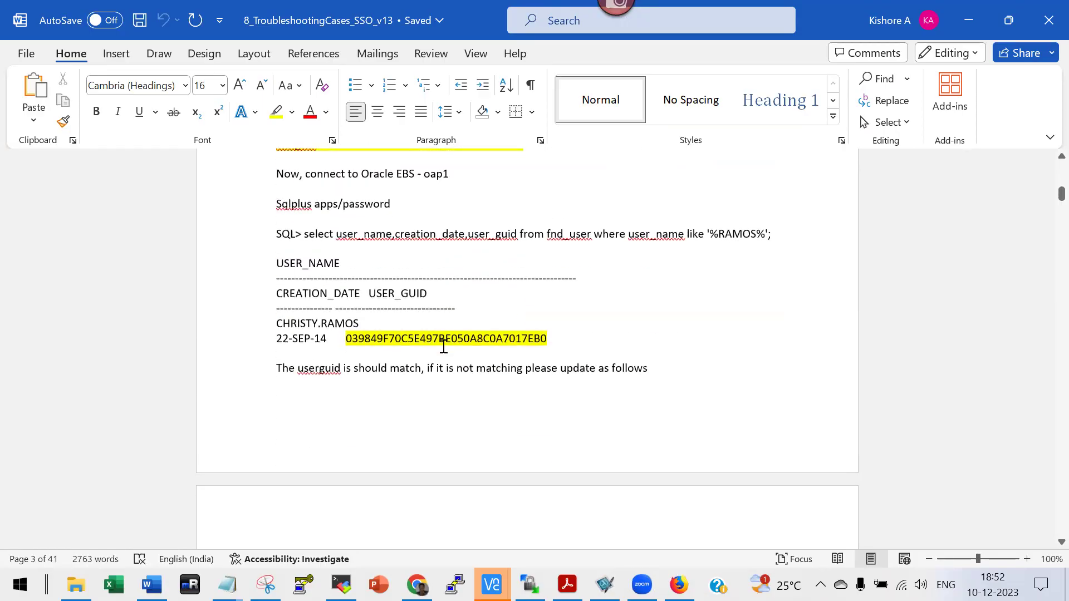
pyautogui.scroll(-12, 444, 346)
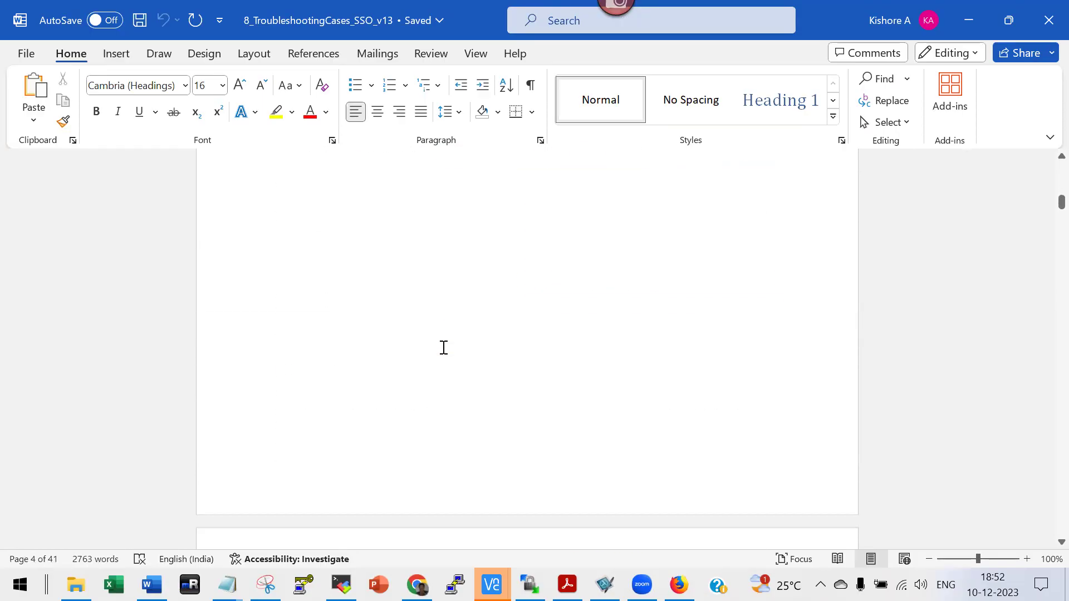
pyautogui.scroll(-2, 444, 351)
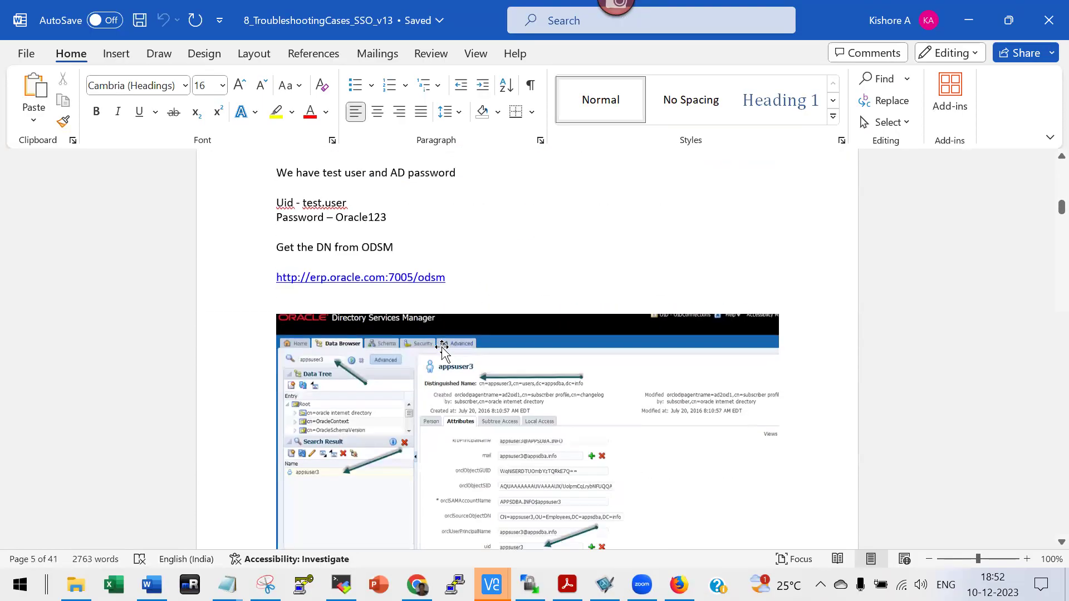
pyautogui.scroll(-20, 444, 351)
pyautogui.scroll(-20, 444, 348)
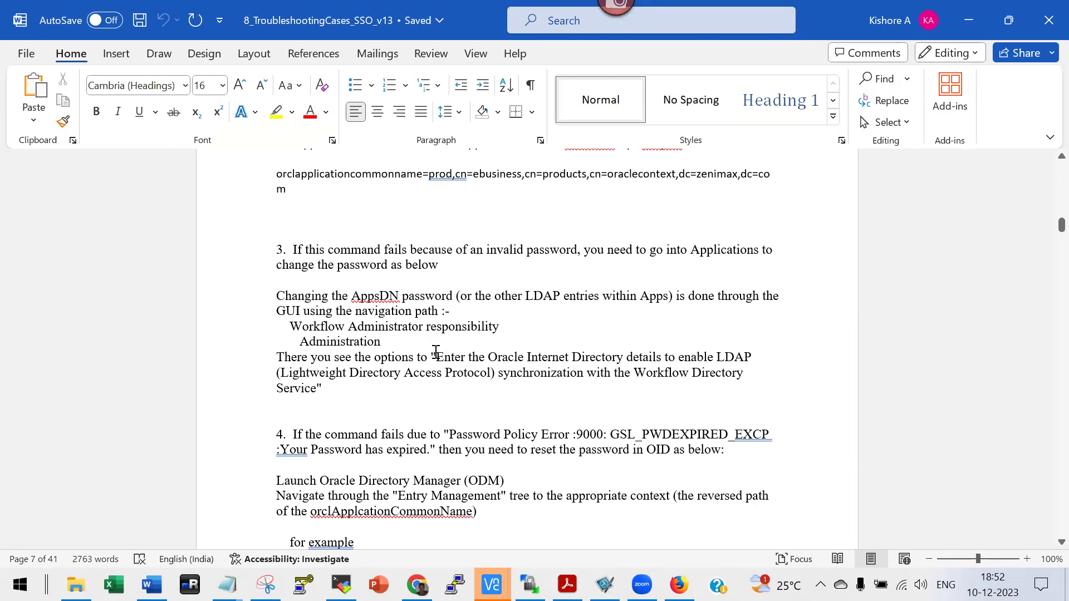
pyautogui.scroll(-20, 436, 352)
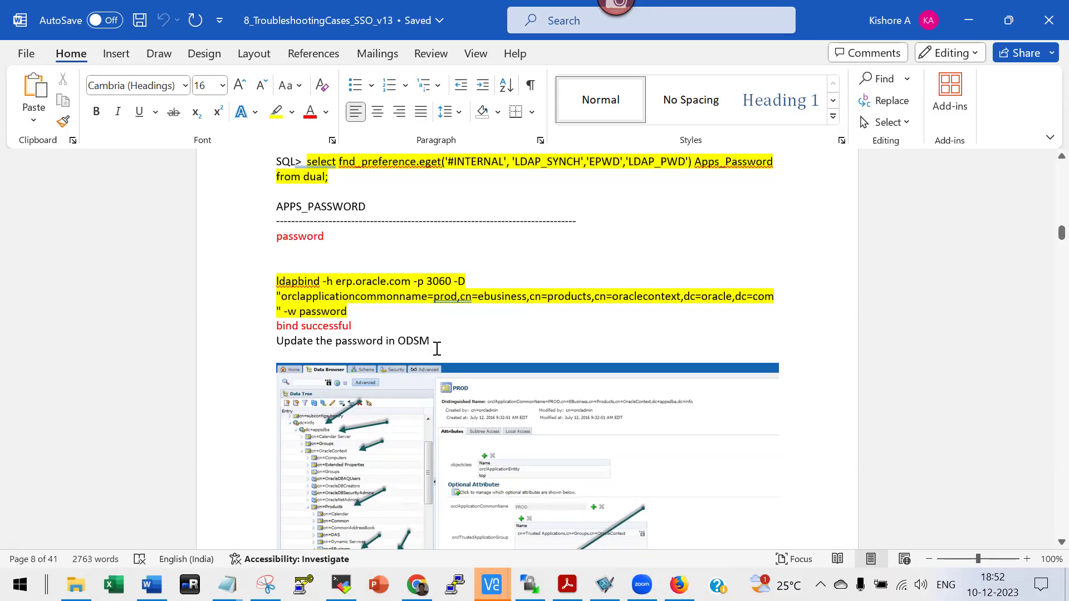
pyautogui.scroll(-6, 437, 347)
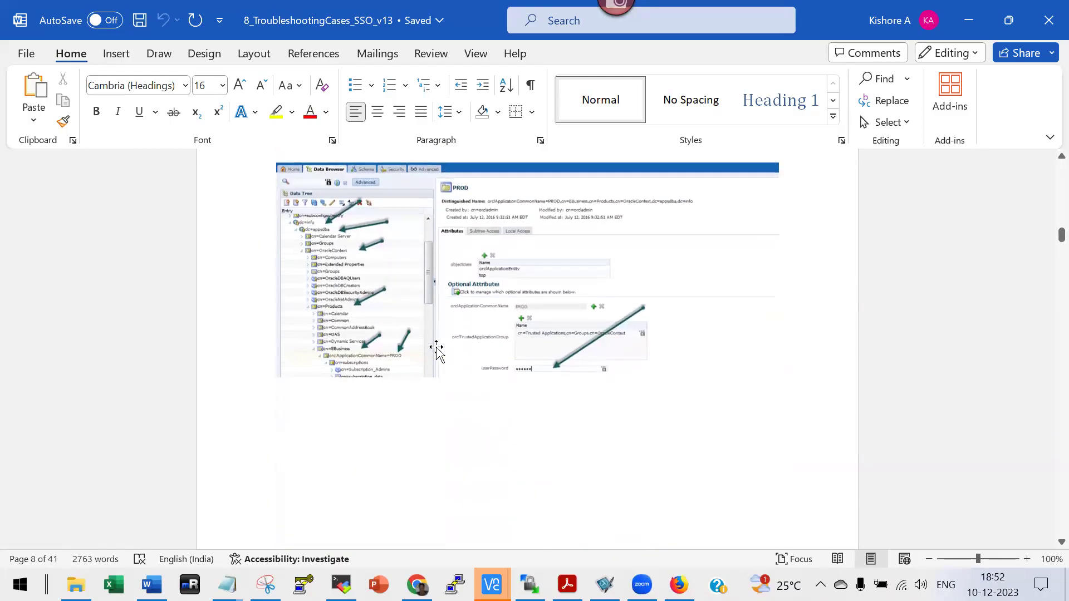
pyautogui.scroll(-20, 439, 348)
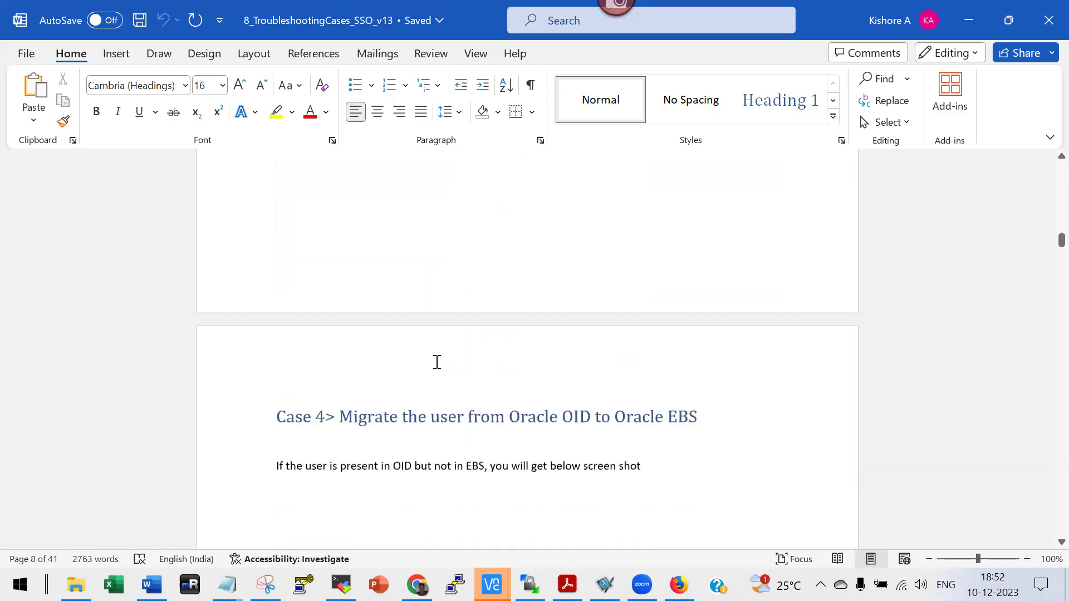
pyautogui.scroll(-20, 434, 371)
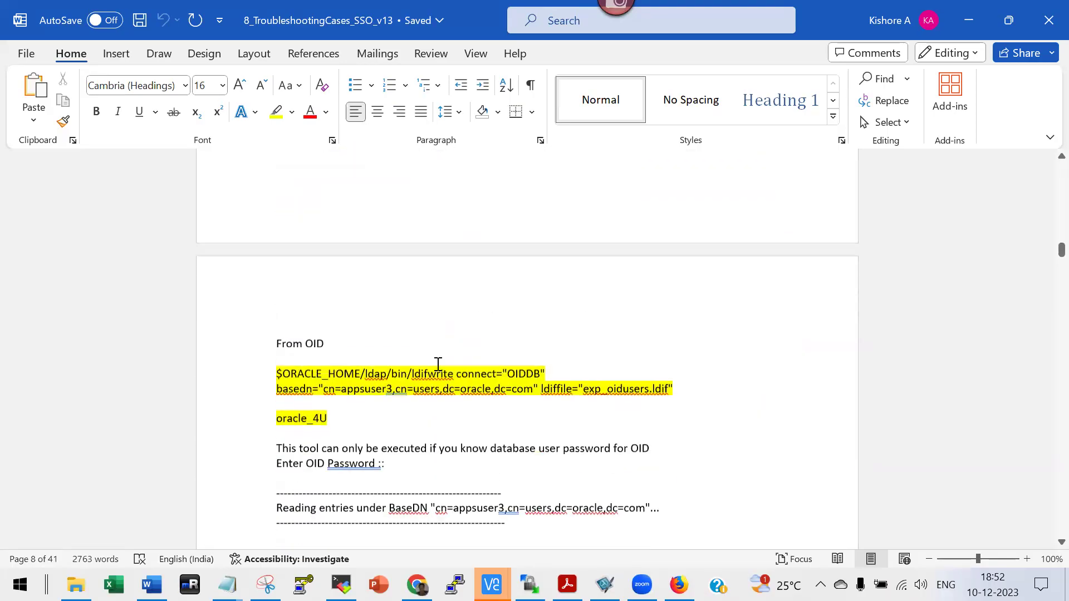
pyautogui.scroll(-20, 438, 367)
pyautogui.scroll(2, 437, 366)
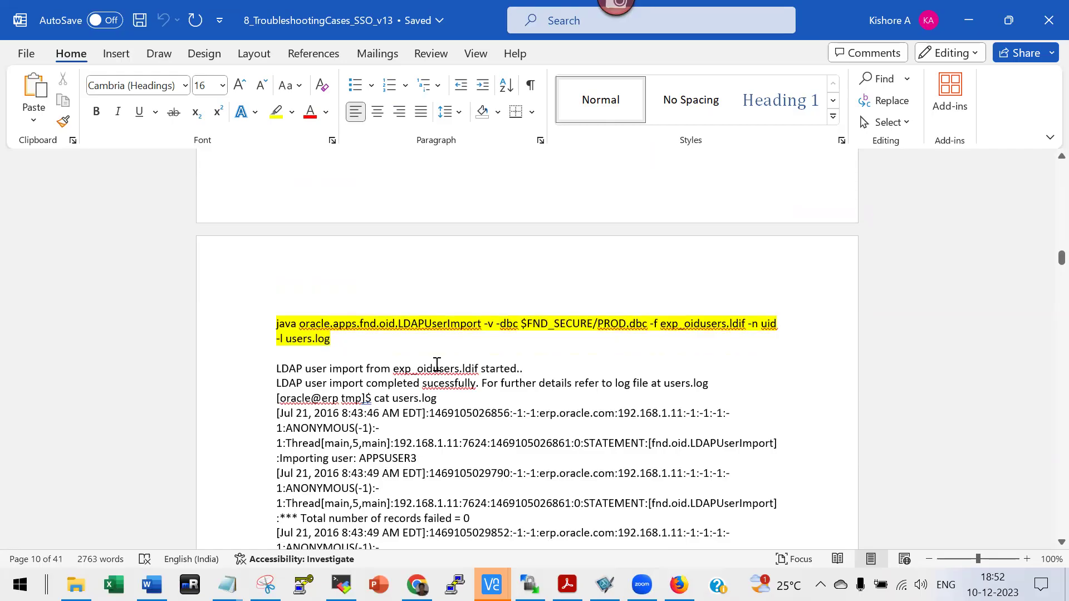
pyautogui.hotkey('alt', 'Tab')
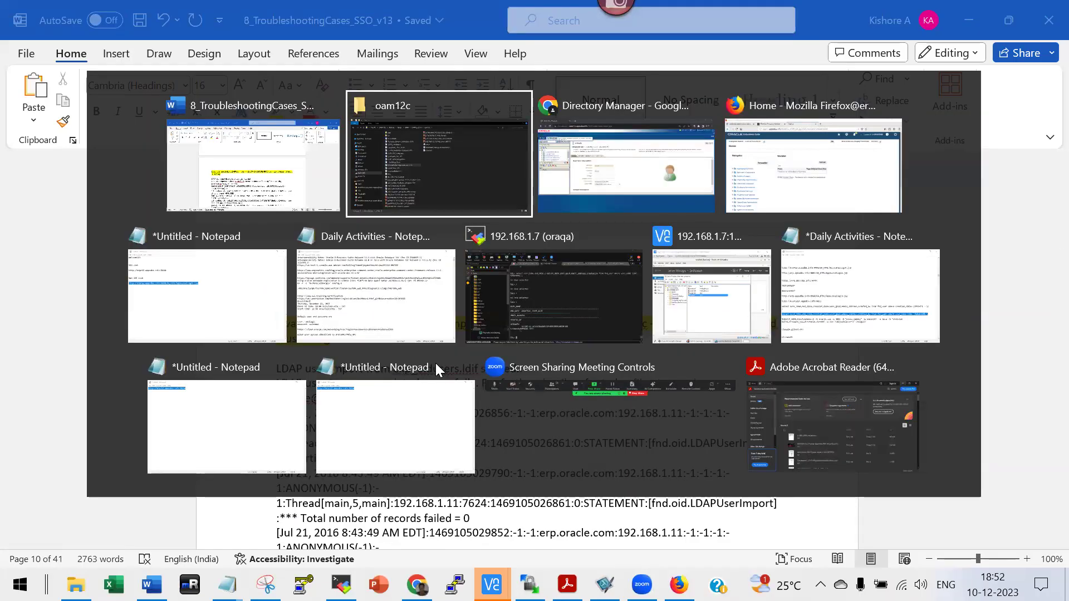
# Sign out of the SYSADMIN session and enter the new user's username on the login page.
pyautogui.hotkey('alt', 'Tab')
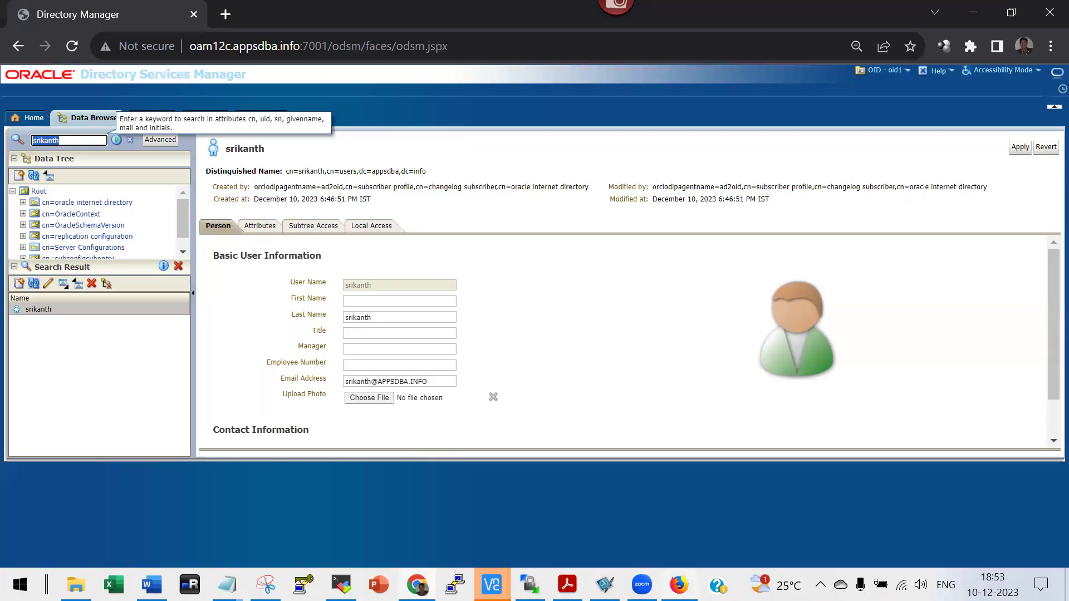
pyautogui.hotkey('alt', 'Tab')
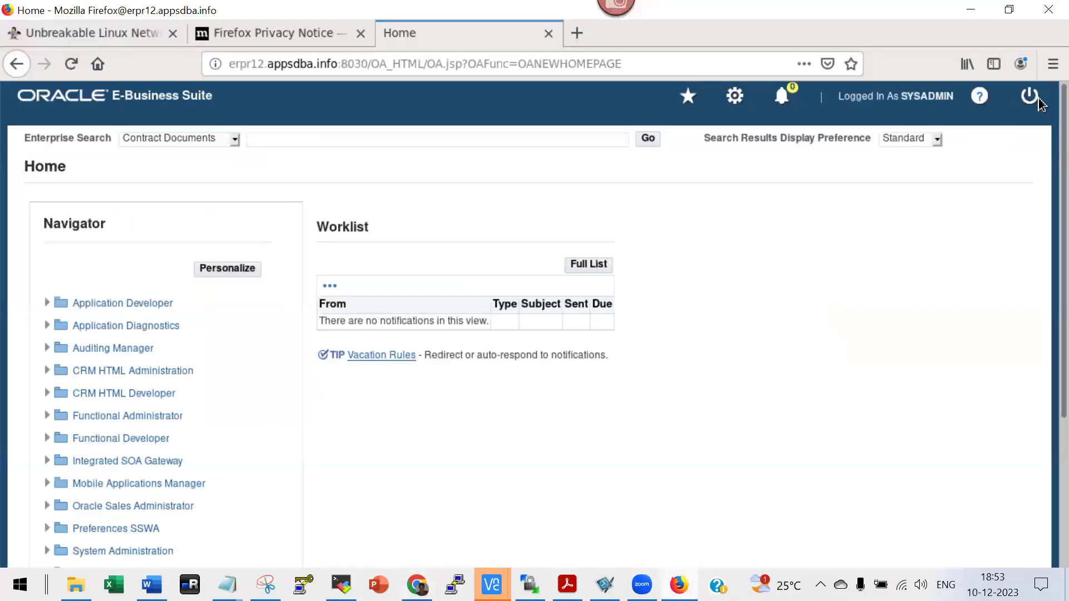
pyautogui.click(1030, 96)
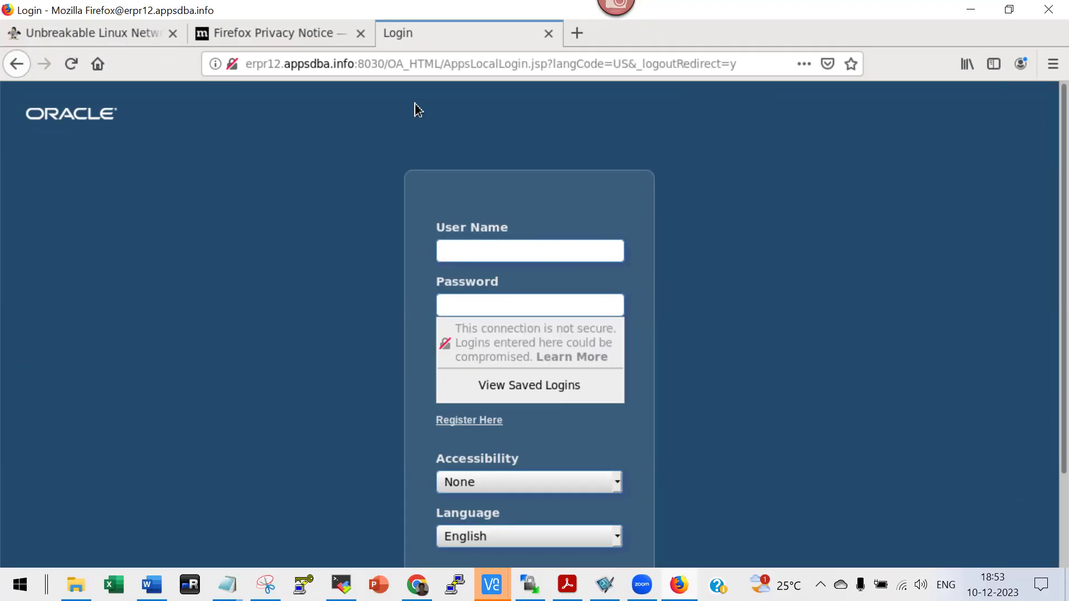
pyautogui.write('srikanth')
pyautogui.click(495, 306)
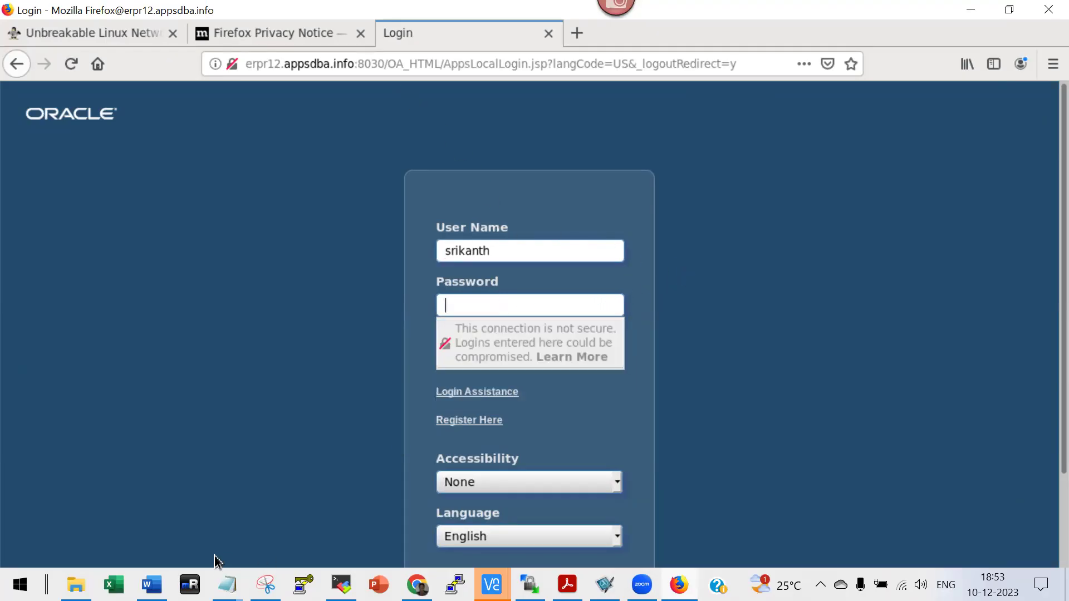
# Select the stored password in the Notepad note and return to the login page.
pyautogui.moveTo(226, 585)
pyautogui.click(271, 525)
pyautogui.hotkey('alt', 'f')
pyautogui.press('Return')
pyautogui.click(564, 301)
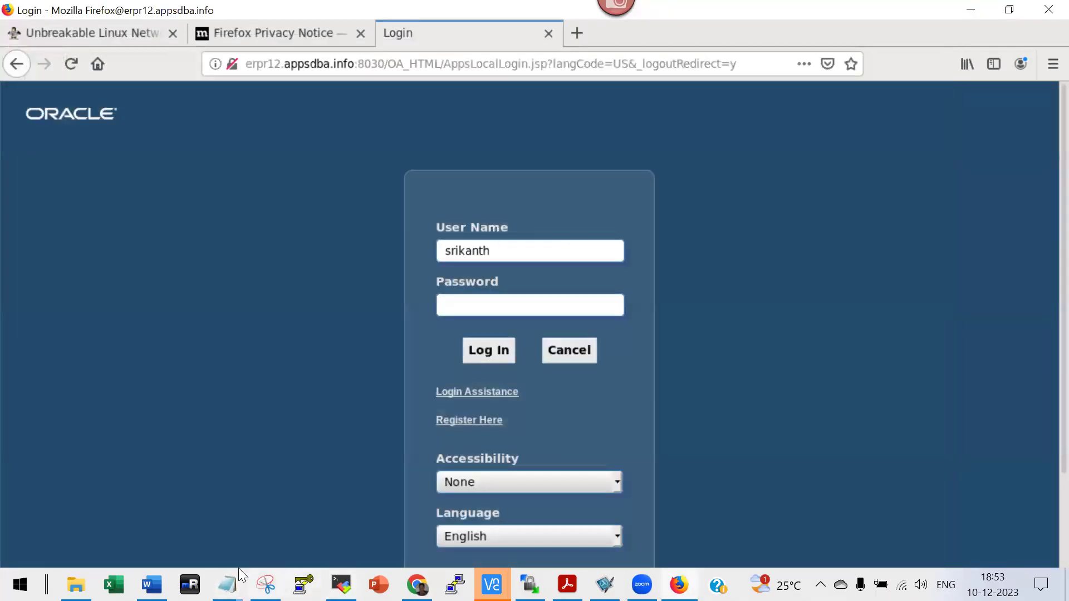
pyautogui.moveTo(237, 580)
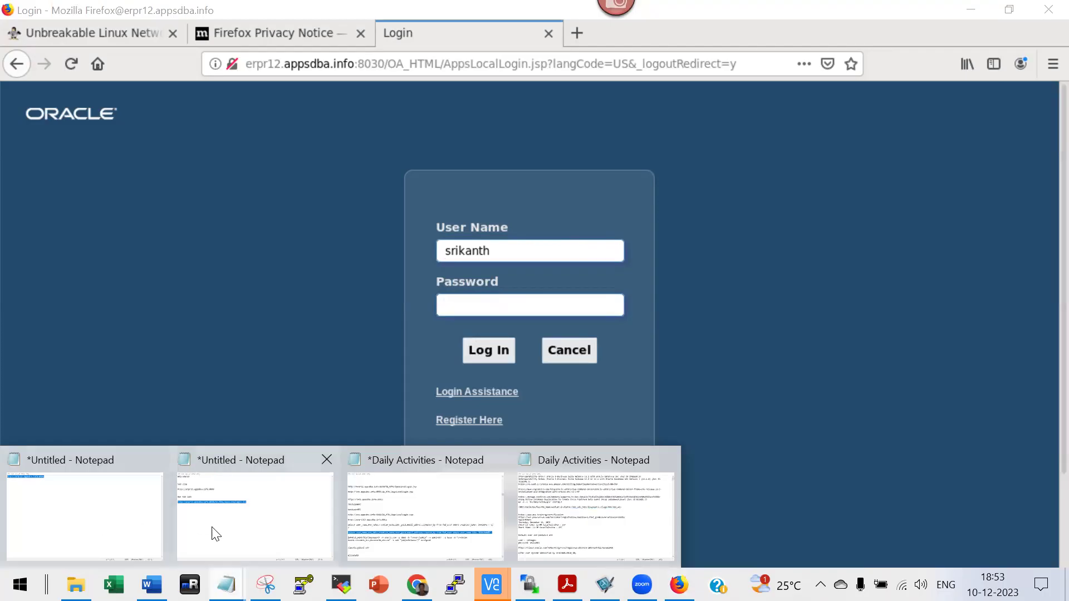
pyautogui.click(215, 530)
pyautogui.click(91, 91)
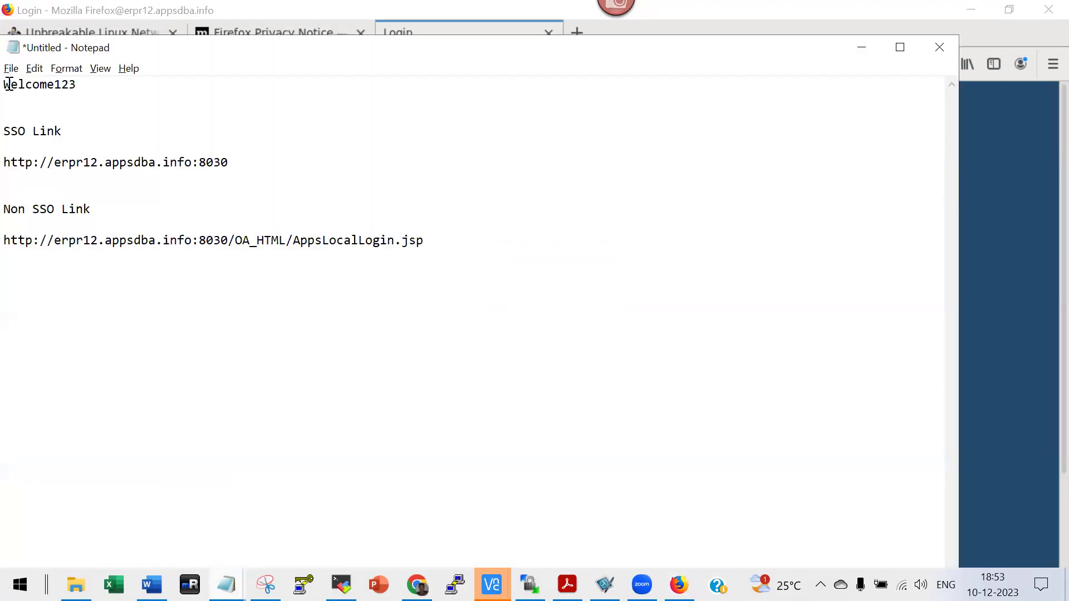
pyautogui.doubleClick(8, 85)
pyautogui.hotkey('alt', 'Tab')
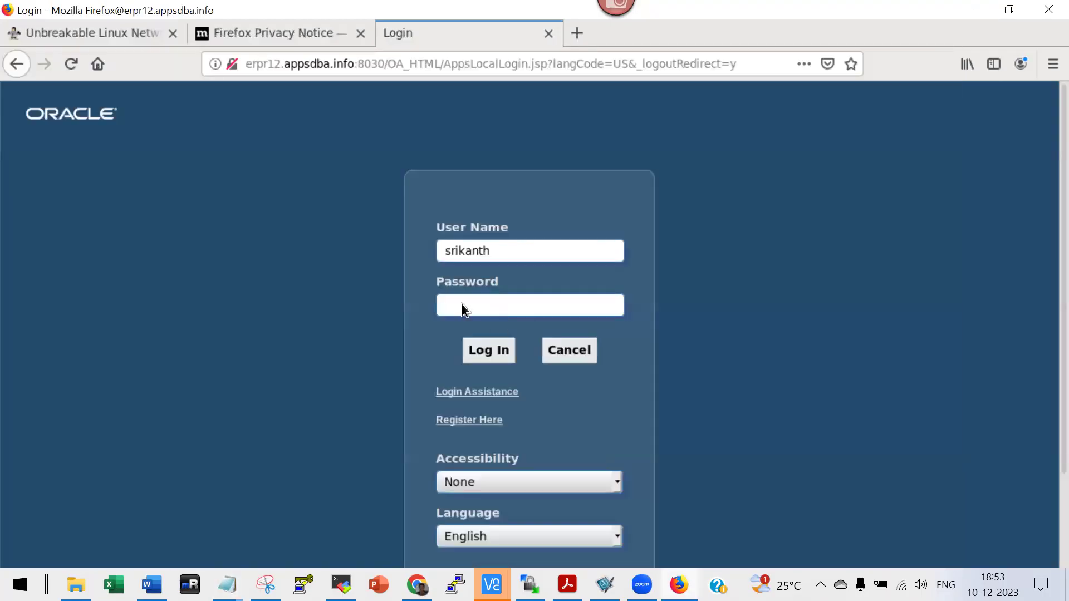
# Paste the password into the login form and submit it.
pyautogui.click(459, 307)
pyautogui.hotkey('ctrl', 'v')
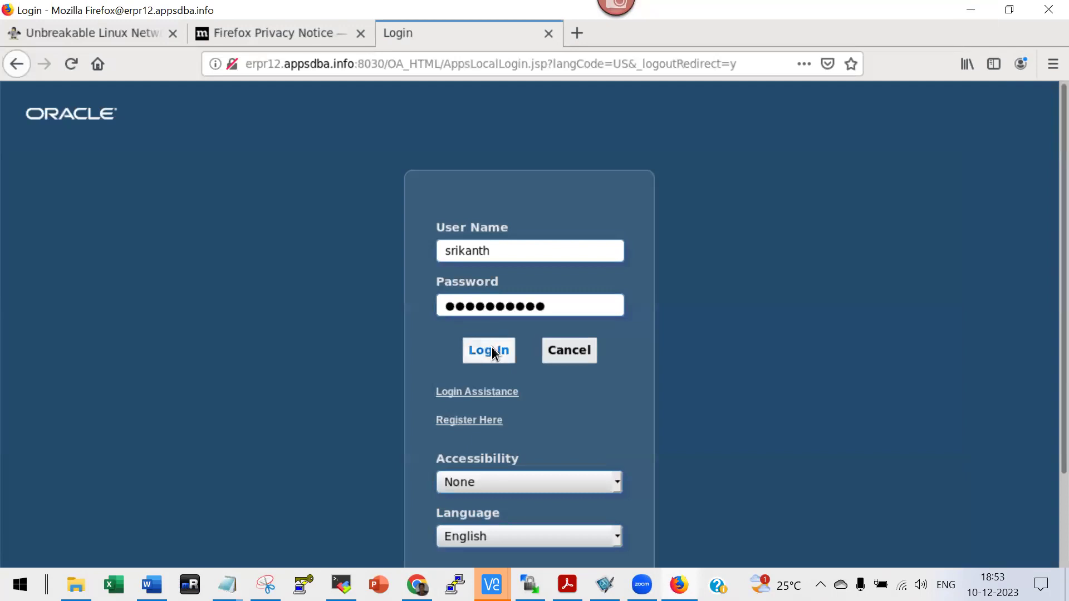
pyautogui.click(492, 352)
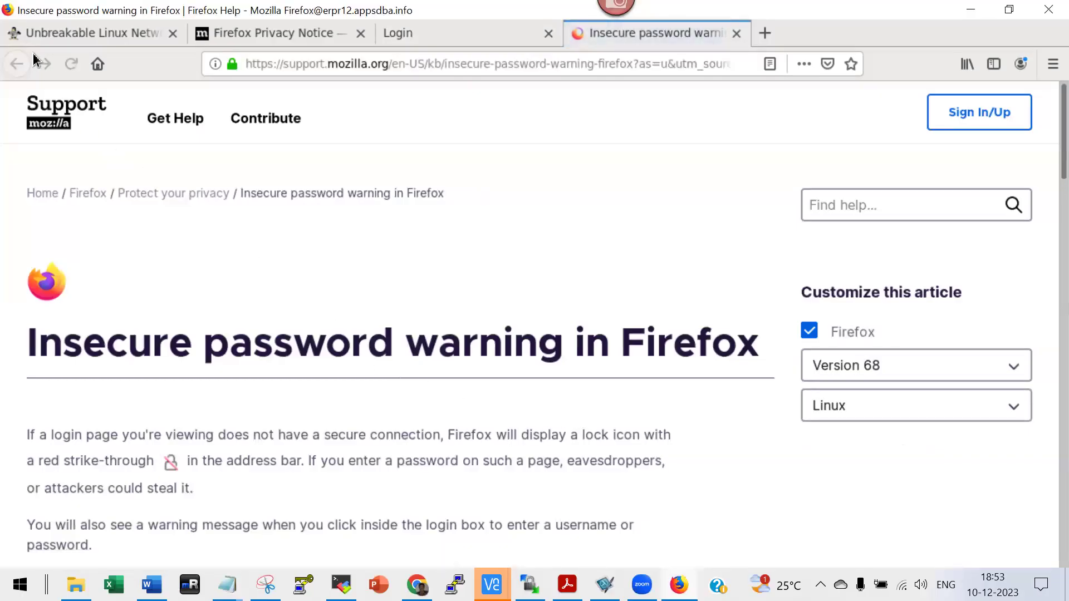
# Load the EBS address erpr12.appsdba.info:8030 in the first Firefox tab.
pyautogui.click(36, 36)
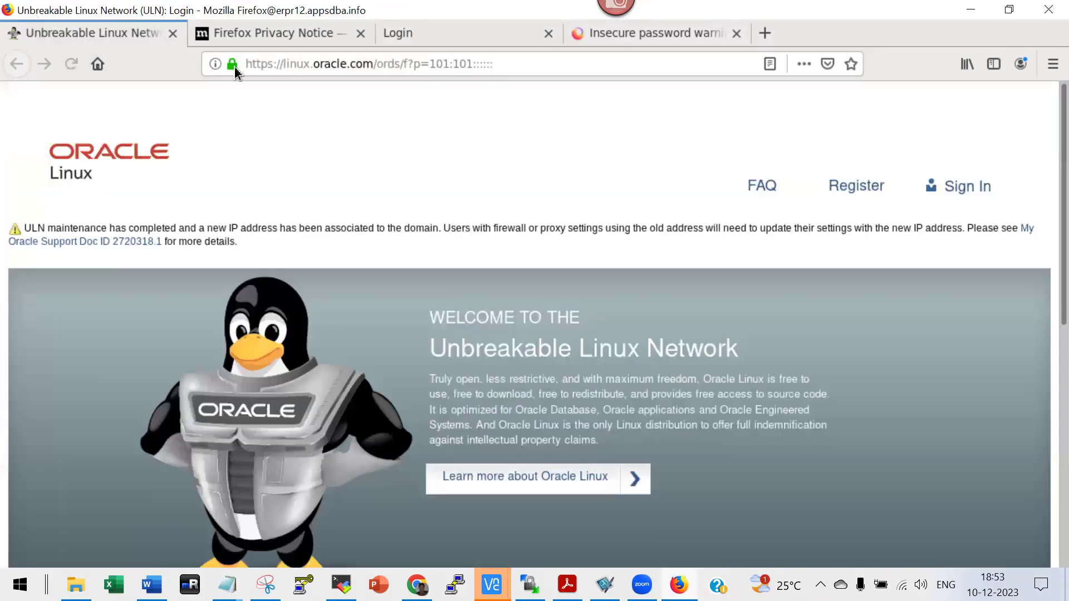
pyautogui.click(271, 67)
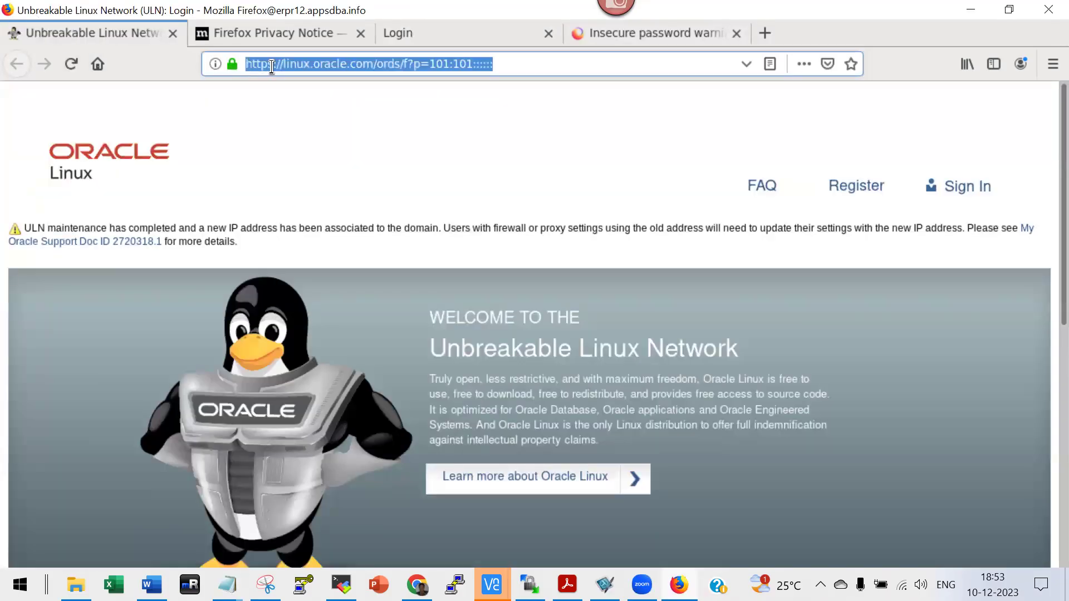
pyautogui.write('EBS')
pyautogui.press('BackSpace')
pyautogui.press('BackSpace')
pyautogui.press('BackSpace')
pyautogui.write('erp')
pyautogui.press('Return')
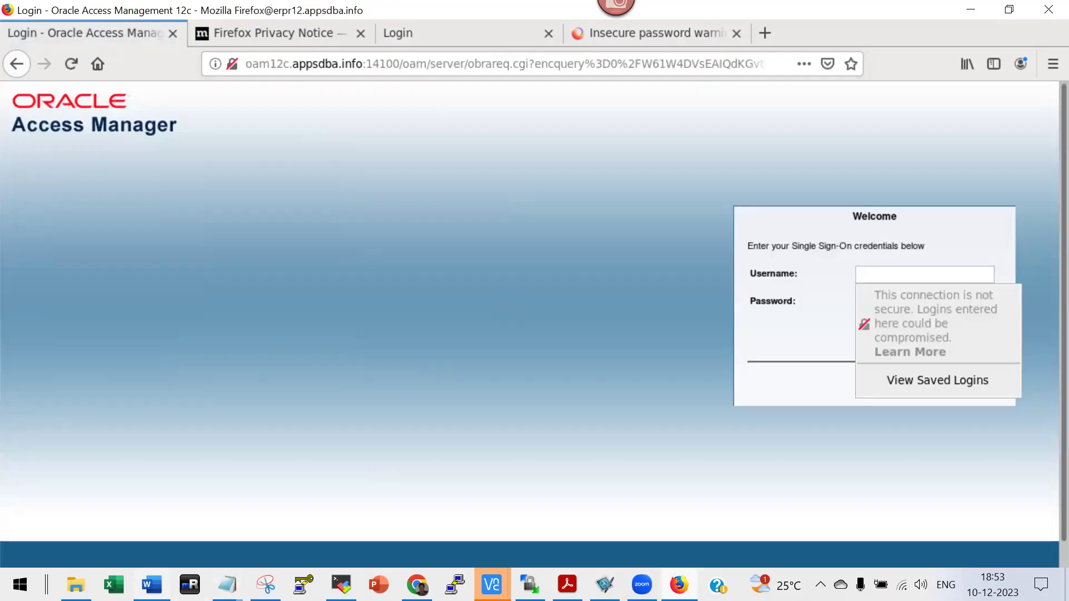
pyautogui.click(227, 585)
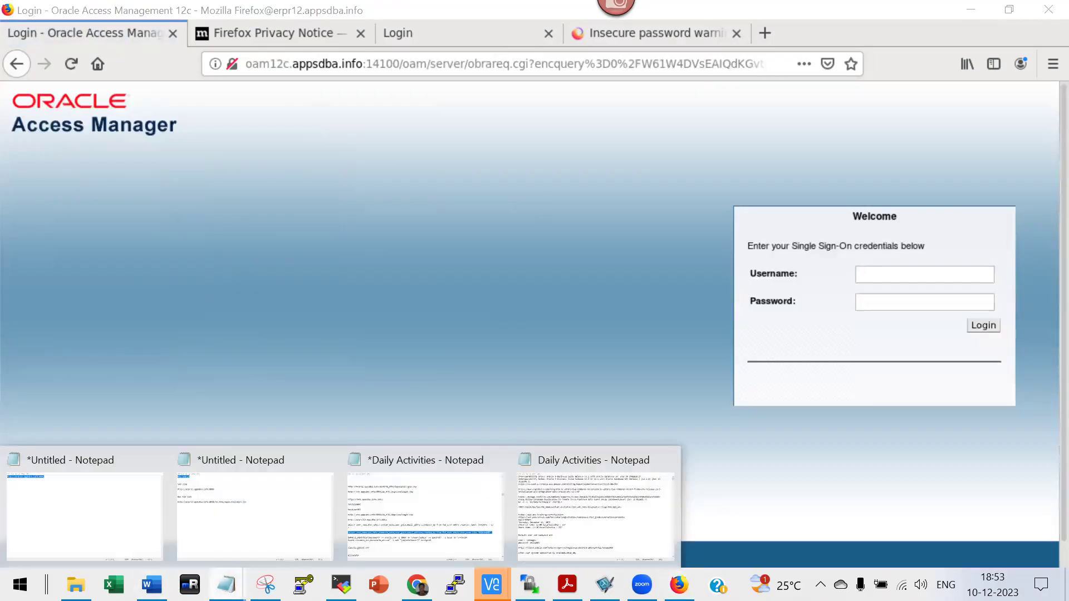
# Copy the Non SSO Link from the notes and load it in Firefox.
pyautogui.click(238, 549)
pyautogui.click(421, 241)
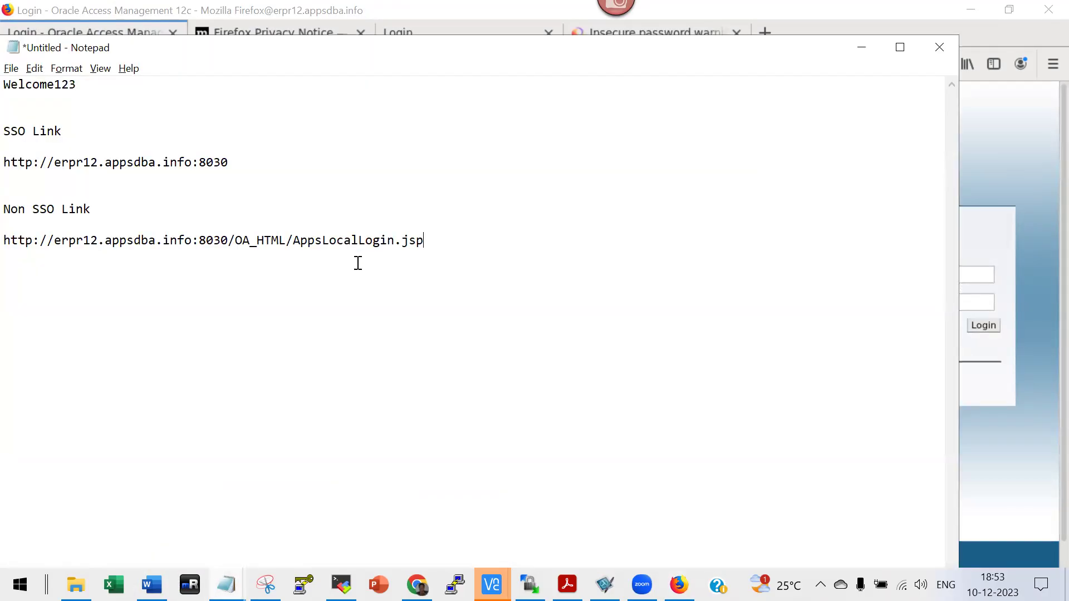
pyautogui.keyDown('shift'); pyautogui.click(6, 241); pyautogui.keyUp('shift')
pyautogui.hotkey('ctrl', 'c')
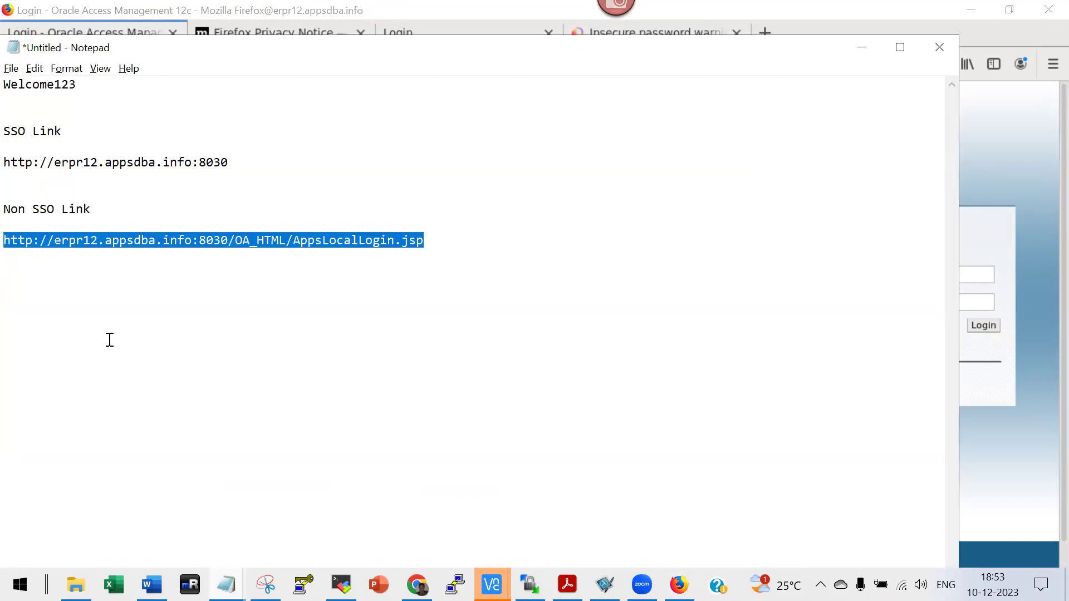
pyautogui.hotkey('alt', 'Tab')
pyautogui.click(252, 68)
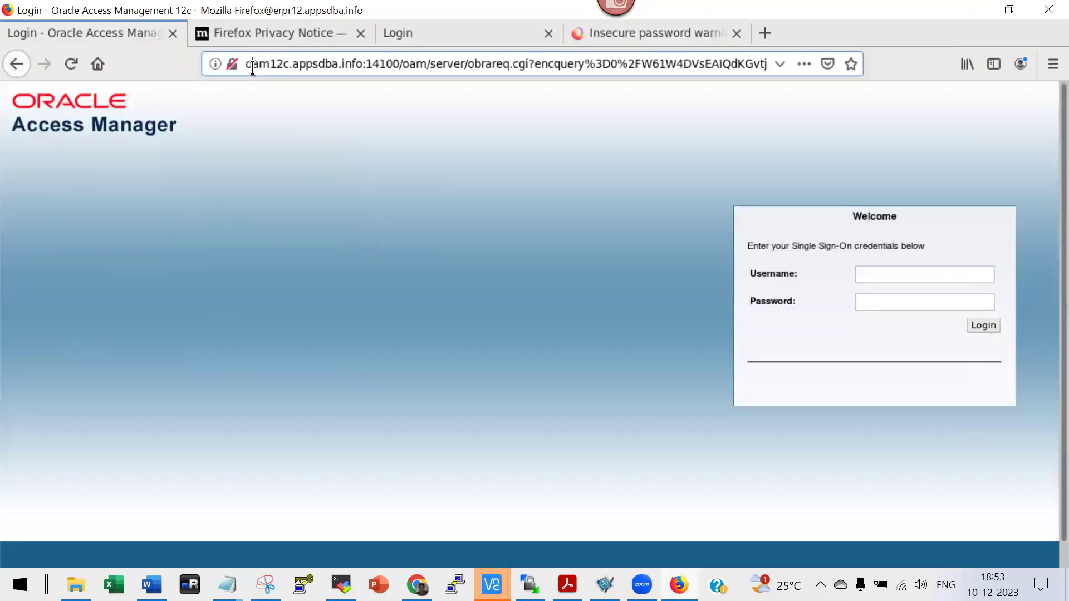
pyautogui.hotkey('ctrl', 'a')
pyautogui.hotkey('ctrl', 'v')
pyautogui.press('Return')
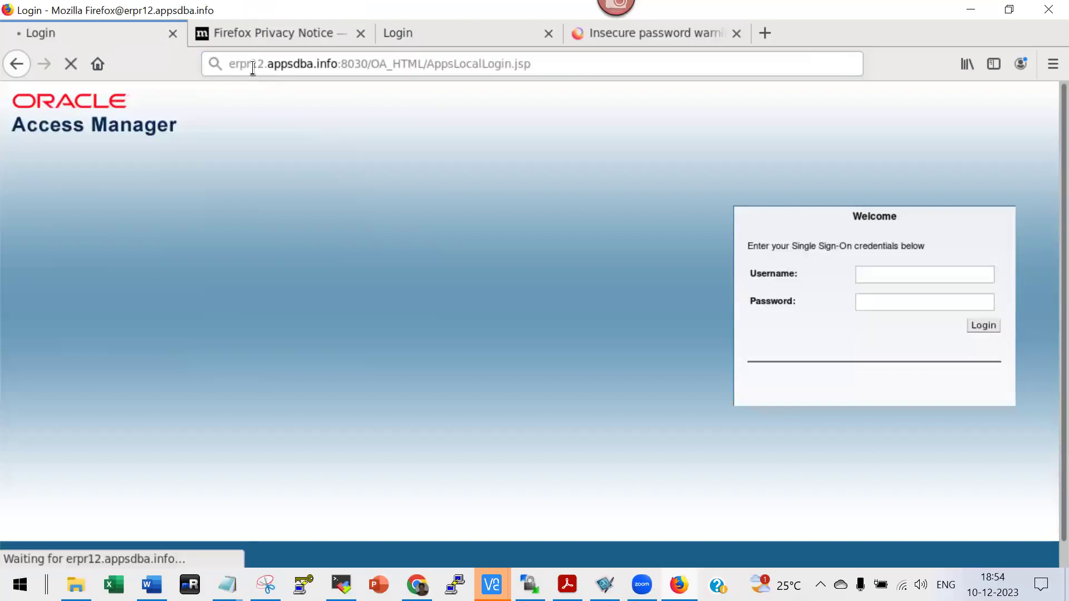
# Add the EBS user's login name as a new first line in Notepad.
pyautogui.hotkey('alt', 'Tab')
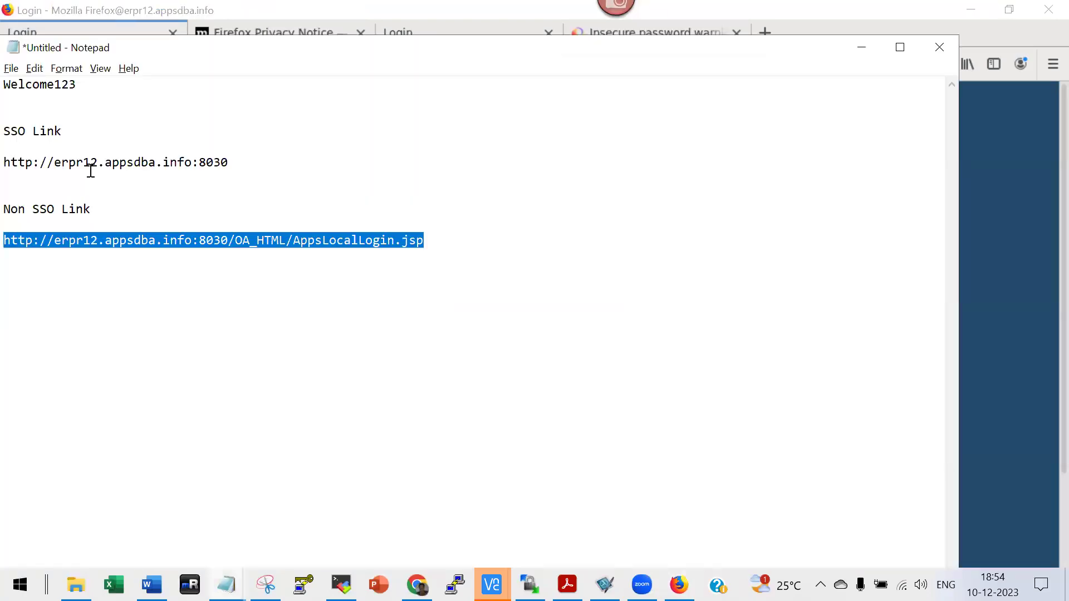
pyautogui.doubleClick(12, 84)
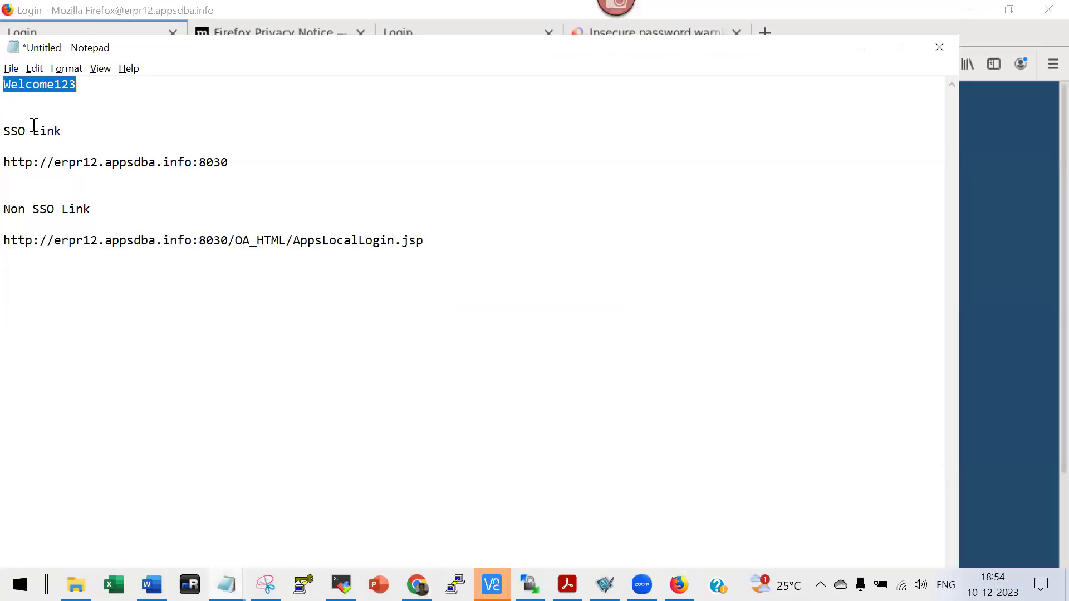
pyautogui.press('Home')
pyautogui.press('Return')
pyautogui.press('Up')
pyautogui.write('srikatn')
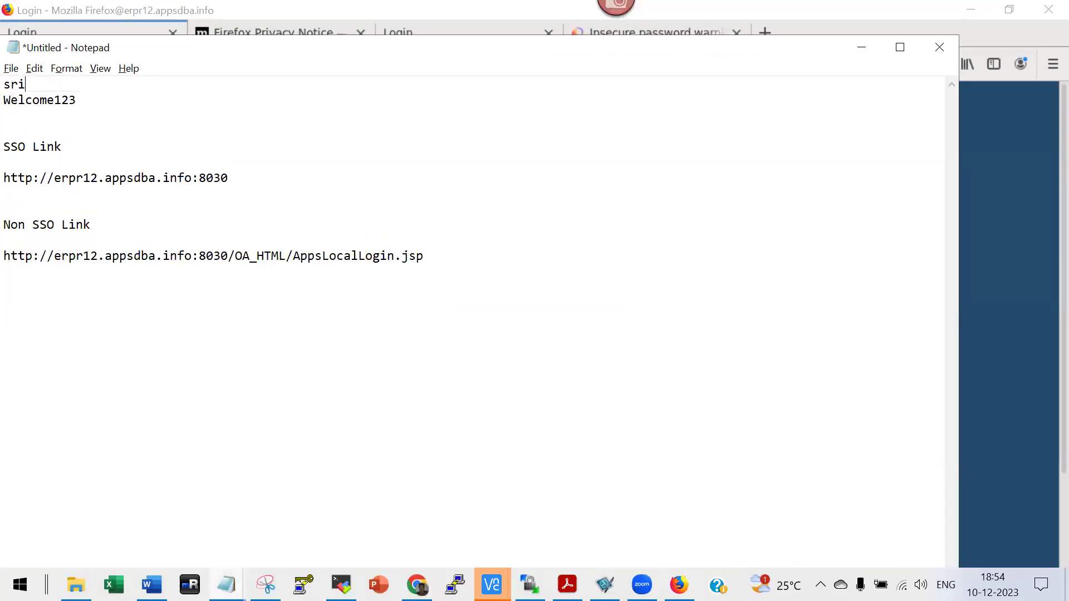
pyautogui.press('BackSpace')
pyautogui.press('BackSpace')
pyautogui.write('nt')
pyautogui.doubleClick(10, 84)
pyautogui.hotkey('ctrl', 'c')
pyautogui.click(1007, 399)
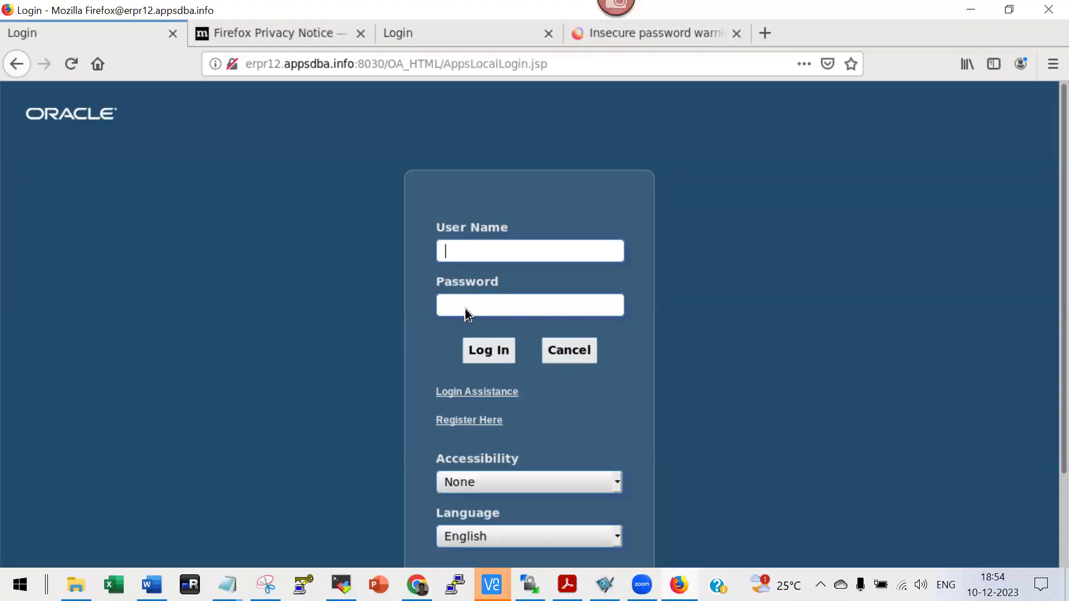
# Fill the AppsLocalLogin form with the user's name and password from the notes and log in.
pyautogui.hotkey('ctrl', 'v')
pyautogui.click(489, 318)
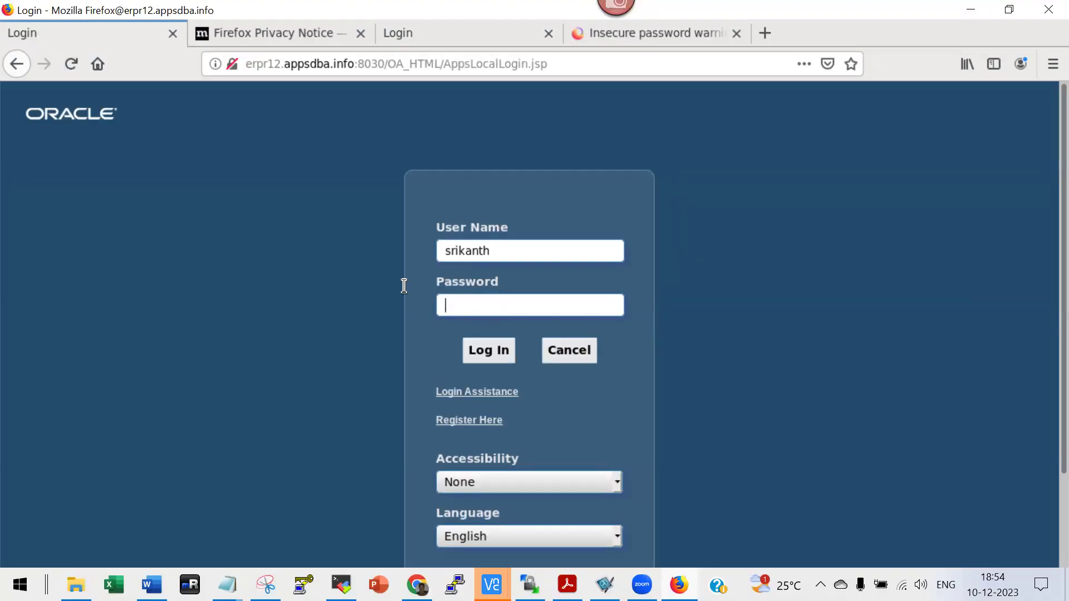
pyautogui.hotkey('alt', 'Tab')
pyautogui.click(88, 100)
pyautogui.doubleClick(9, 101)
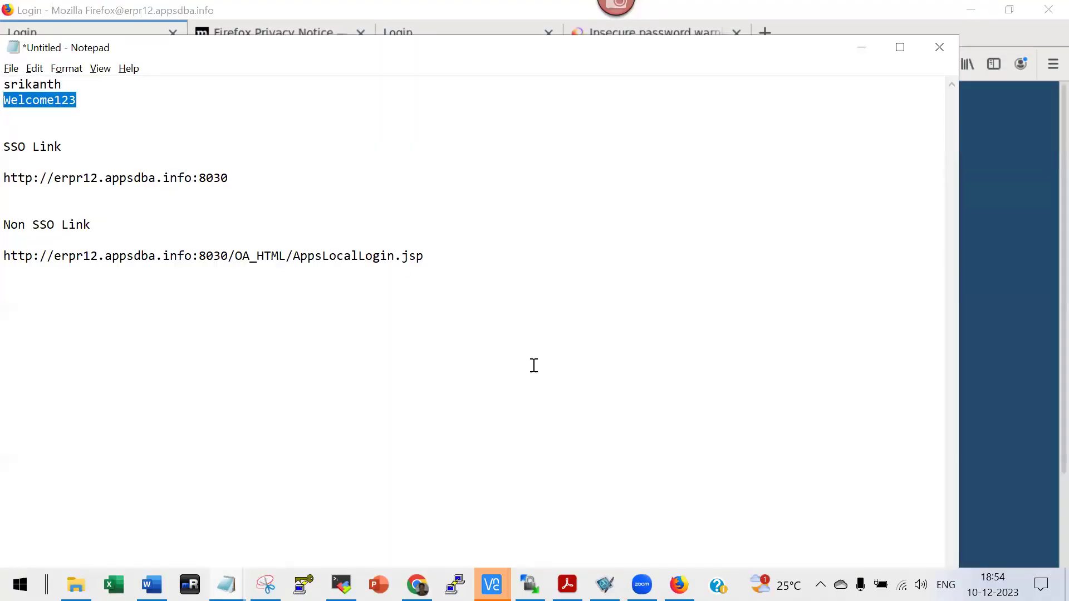
pyautogui.hotkey('alt', 'Tab')
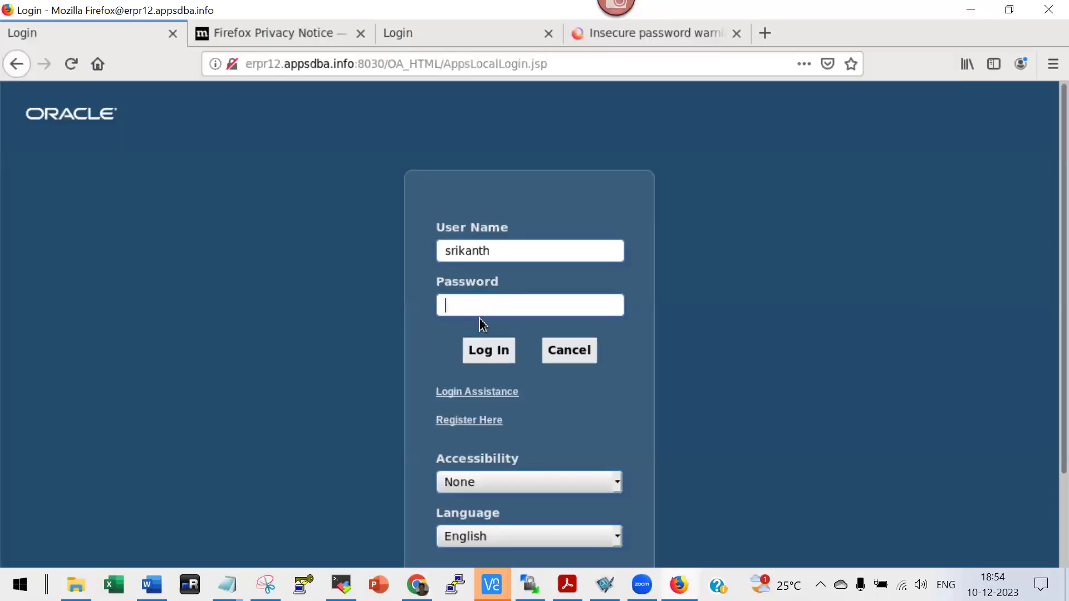
pyautogui.hotkey('ctrl', 'v')
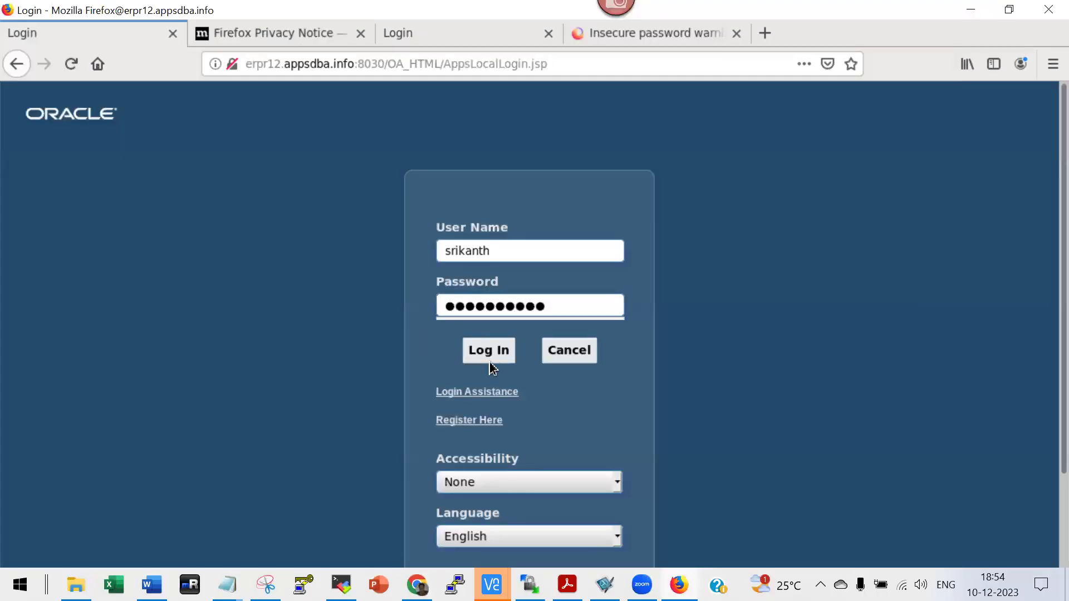
pyautogui.click(490, 356)
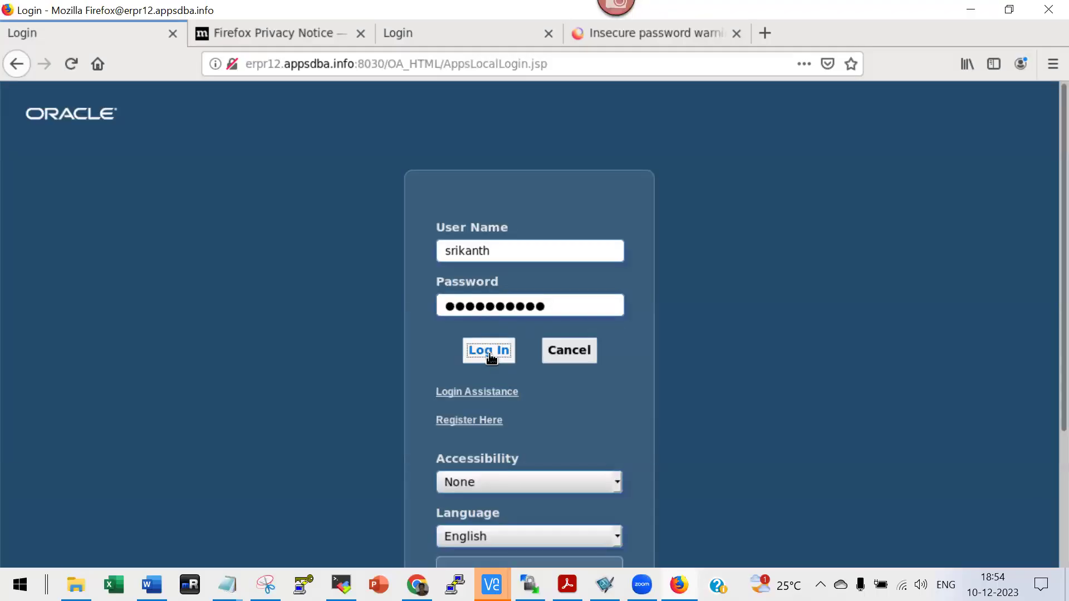
pyautogui.scroll(-5, 711, 413)
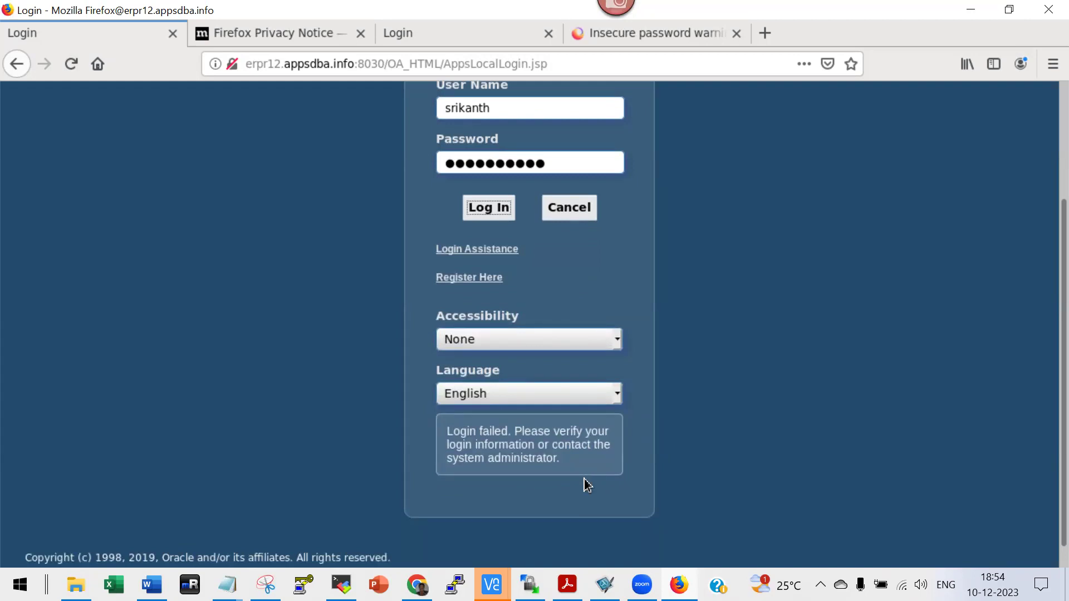
pyautogui.scroll(1, 588, 486)
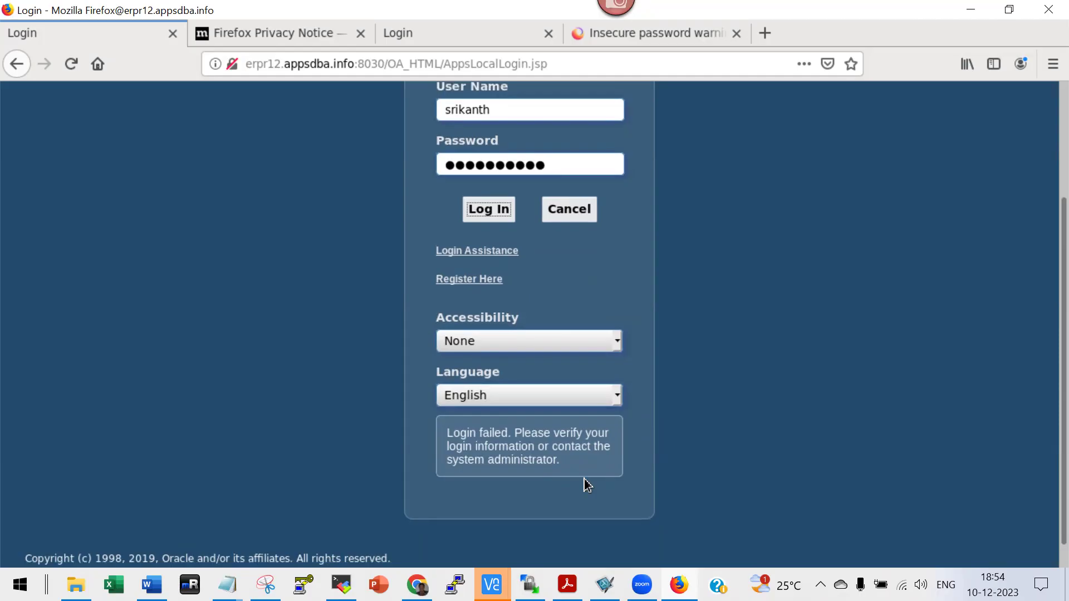
pyautogui.scroll(4, 587, 471)
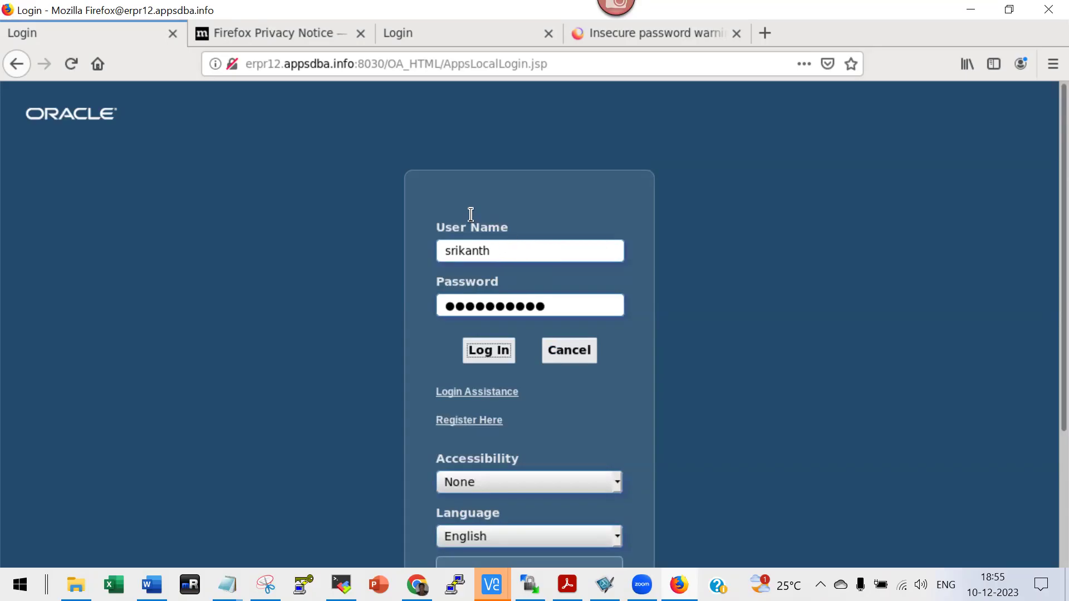
pyautogui.click(384, 63)
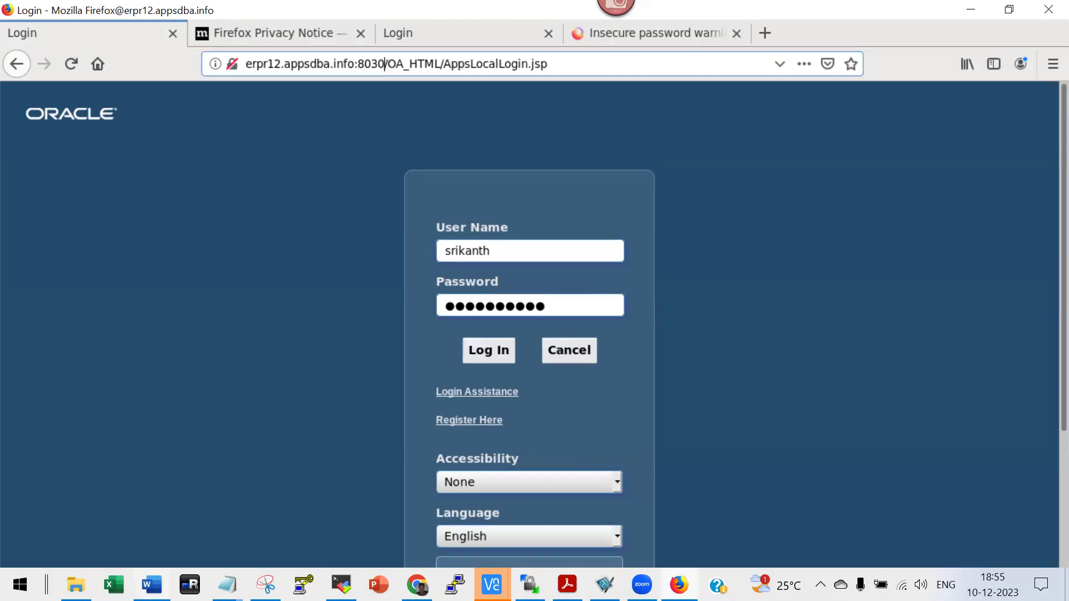
# Scroll through the 8_TroubleshootingCases_SSO_v13 Contents listing Cases 1 through 18.
pyautogui.moveTo(151, 585)
pyautogui.click(151, 507)
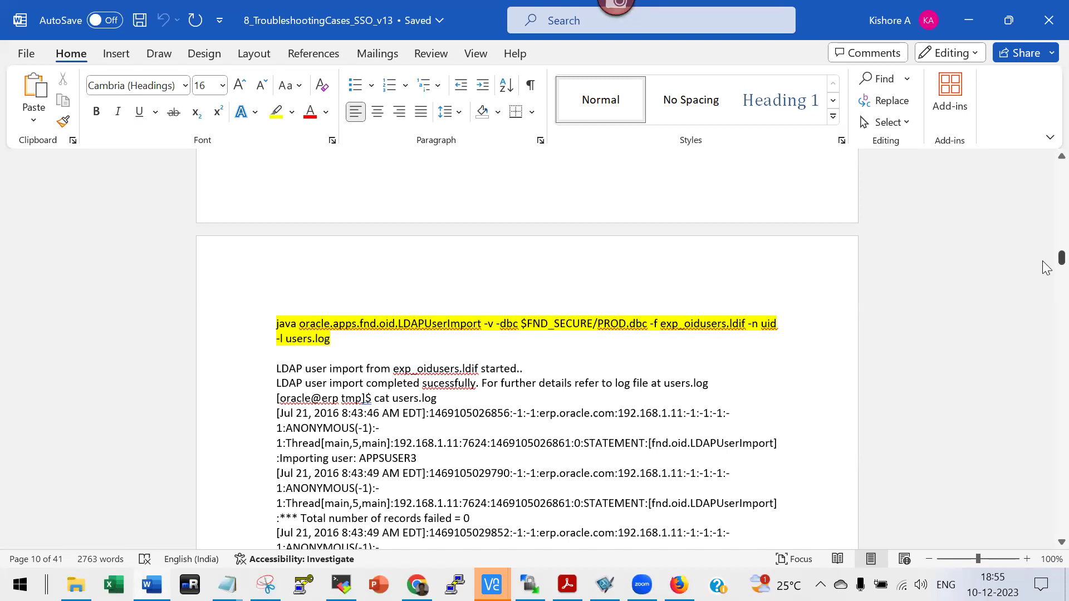
pyautogui.moveTo(1061, 257); pyautogui.dragTo(1043, 149)
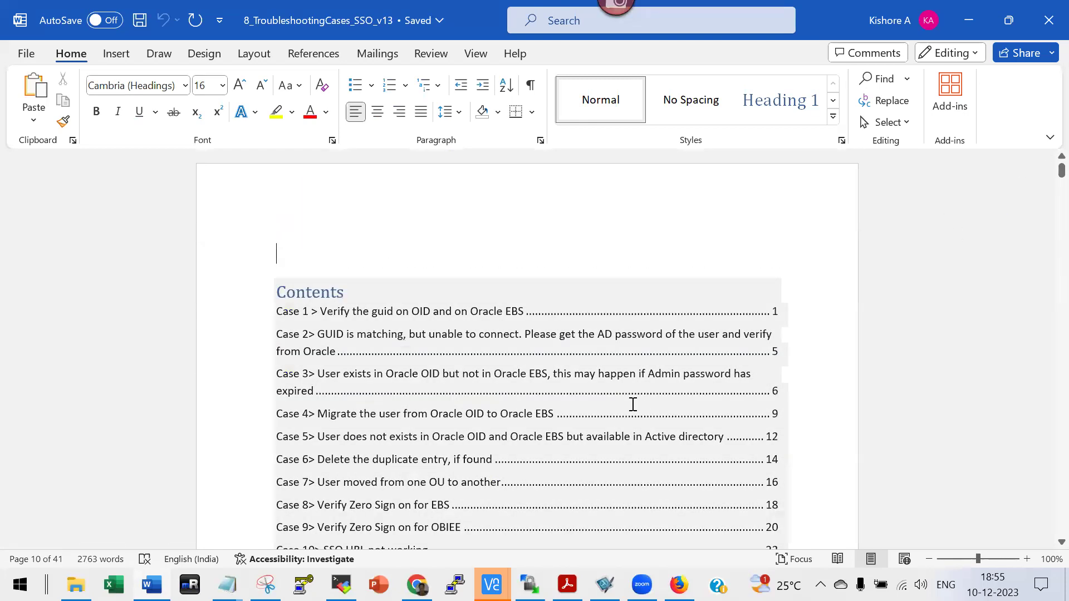
pyautogui.scroll(-2, 633, 404)
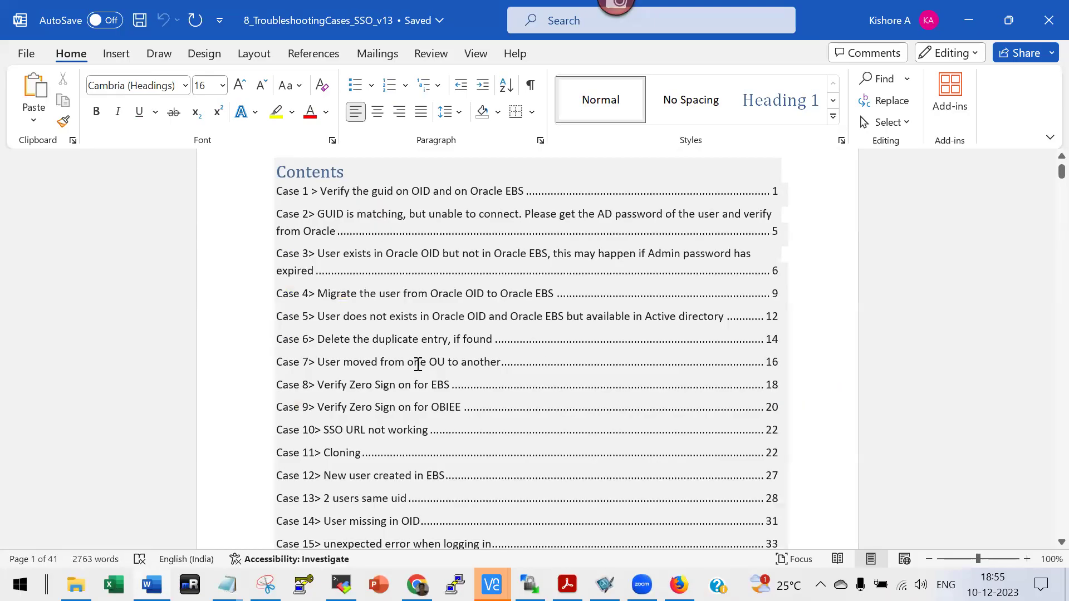
pyautogui.scroll(-1, 410, 367)
pyautogui.scroll(-5, 410, 367)
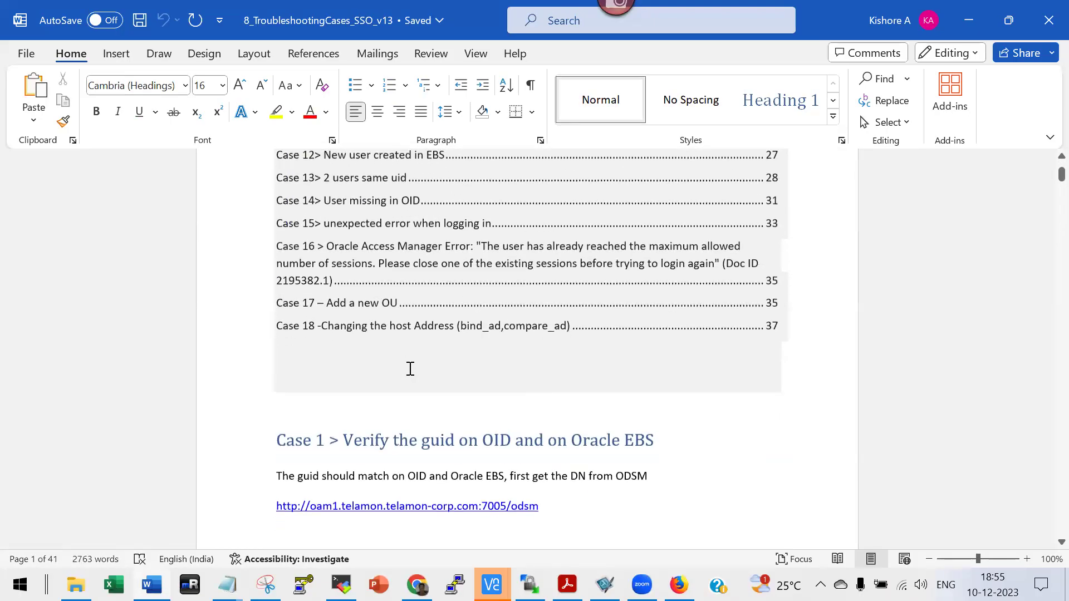
pyautogui.scroll(-2, 410, 369)
pyautogui.scroll(10, 410, 368)
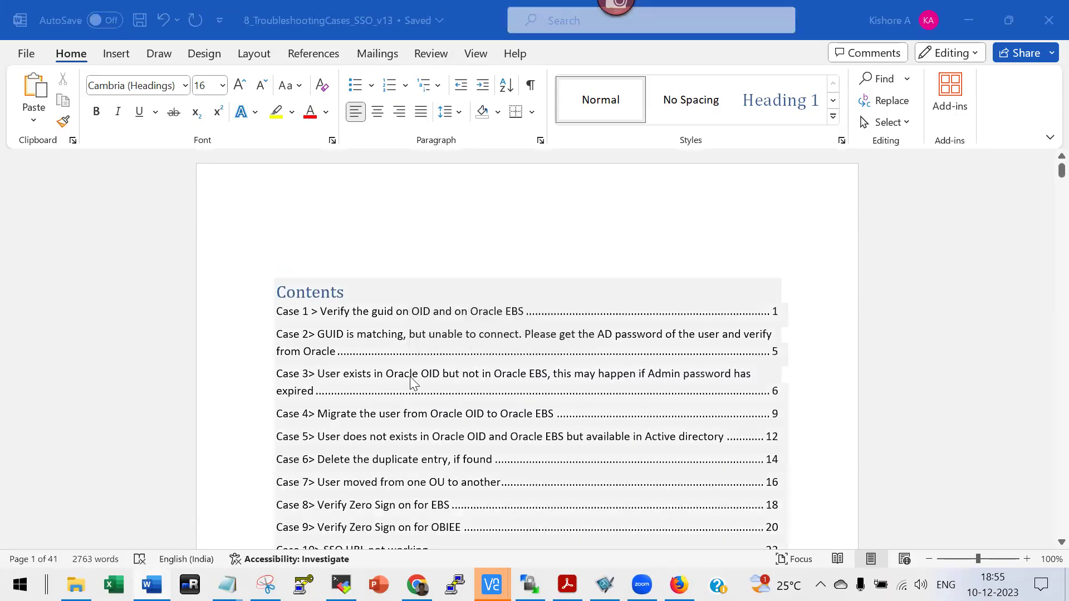
pyautogui.hotkey('alt', 'Tab')
pyautogui.hotkey('alt', 'Tab')
pyautogui.hotkey('alt', 'Tab')
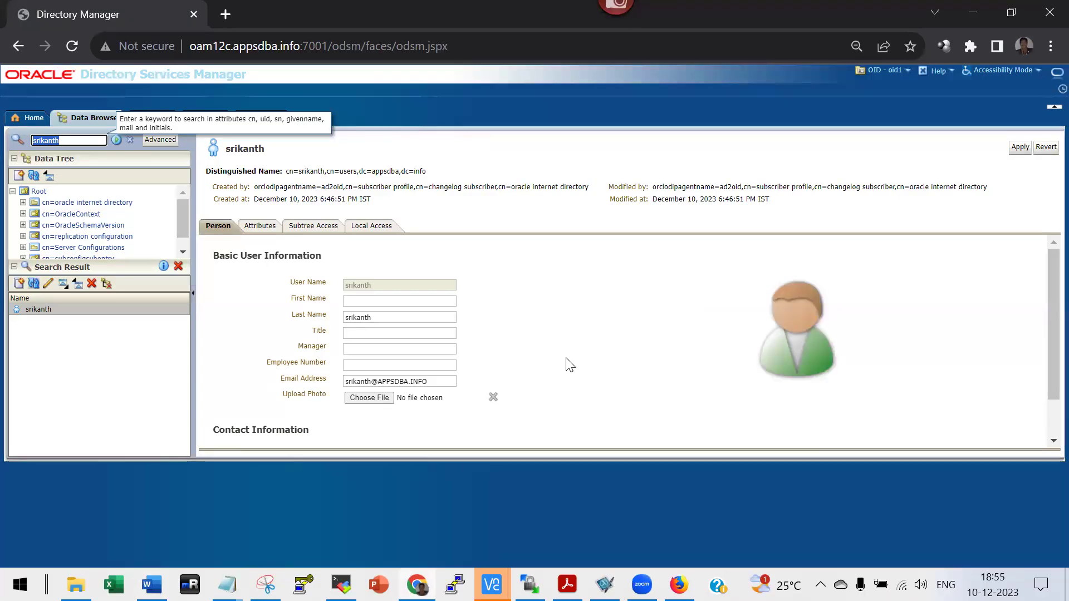
# Search for orcladmin and start a Create Like entry based on it.
pyautogui.write('orcladmin')
pyautogui.press('Return')
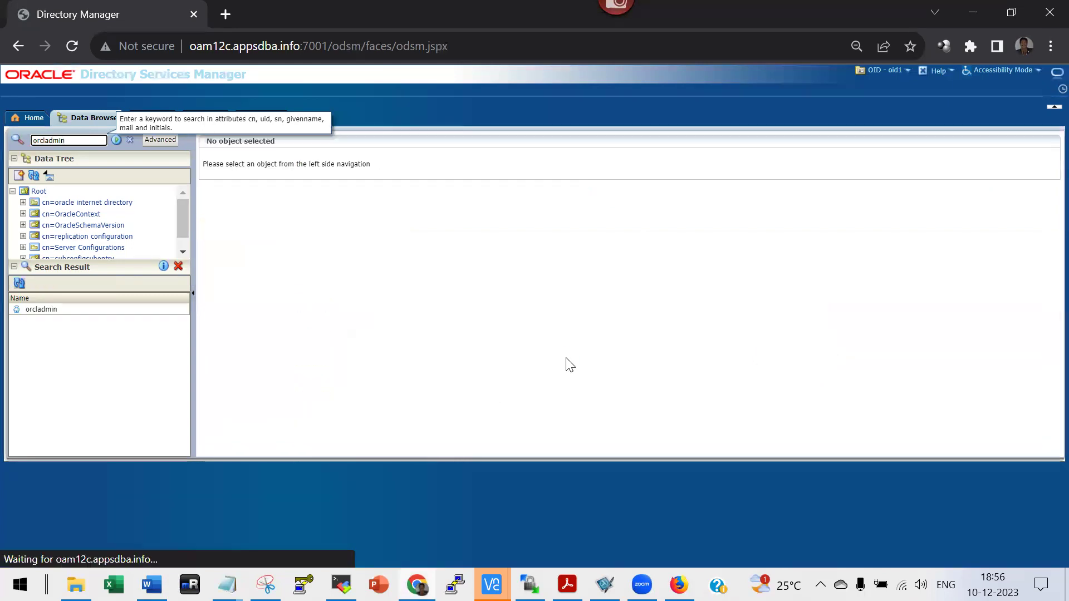
pyautogui.click(90, 310)
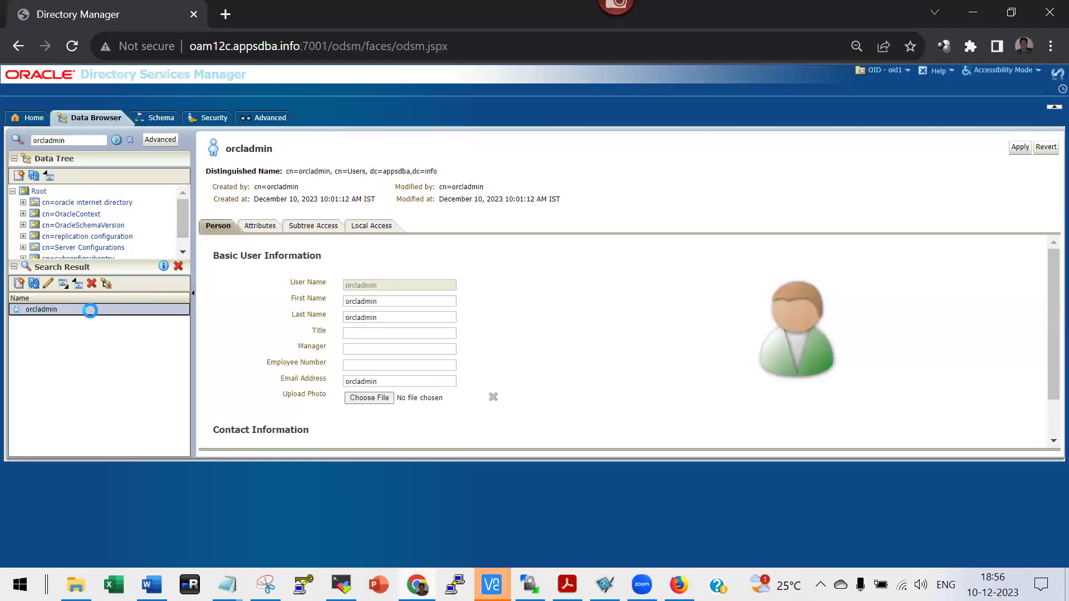
pyautogui.rightClick(90, 311)
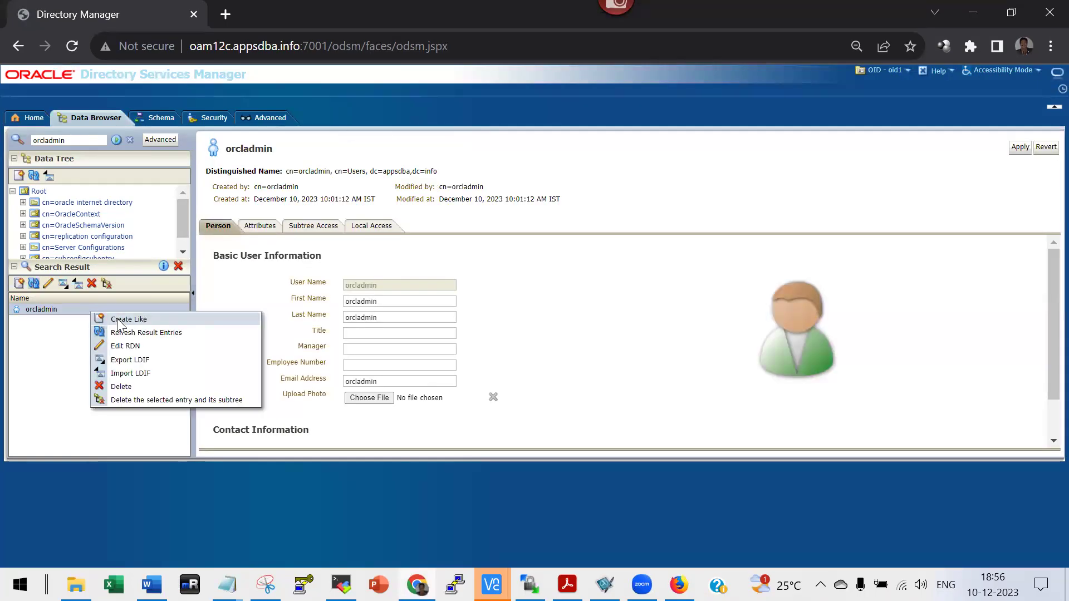
pyautogui.click(119, 322)
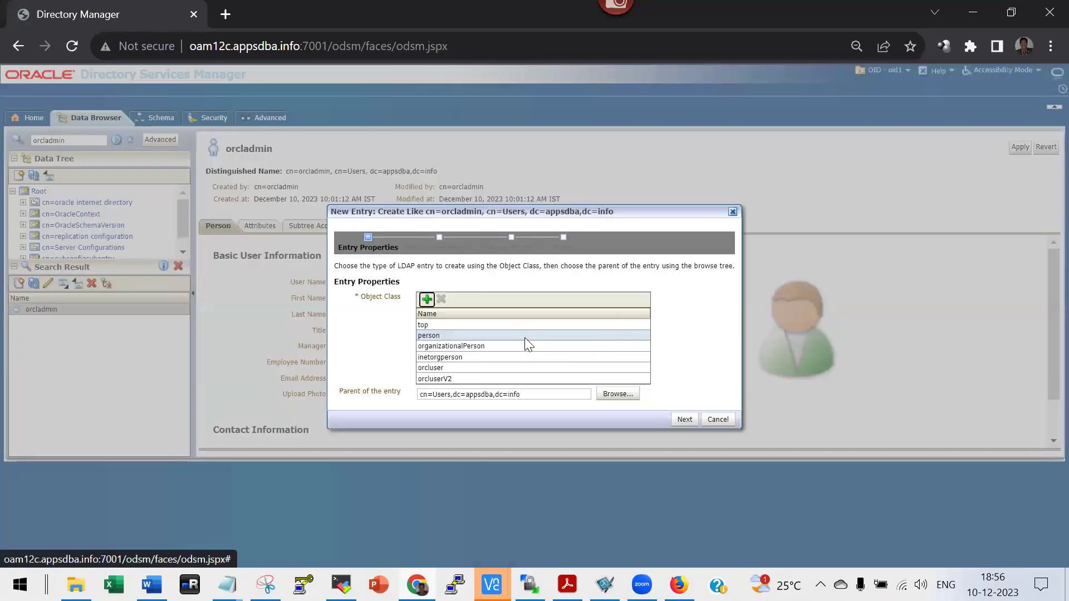
pyautogui.click(684, 419)
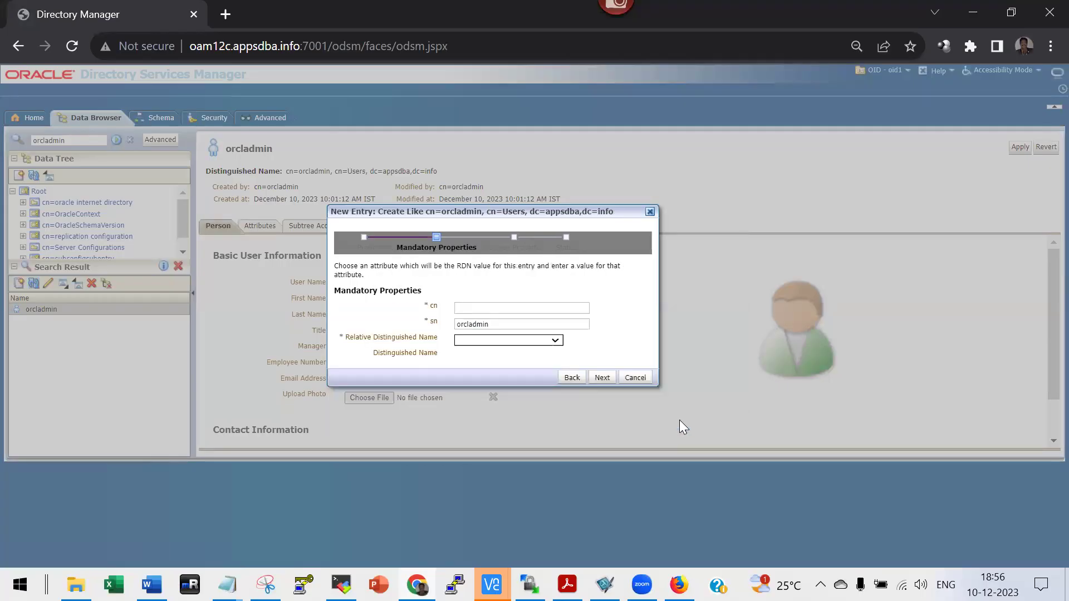
# Set cn and sn to vinay123 and choose cn as the RDN.
pyautogui.click(521, 333)
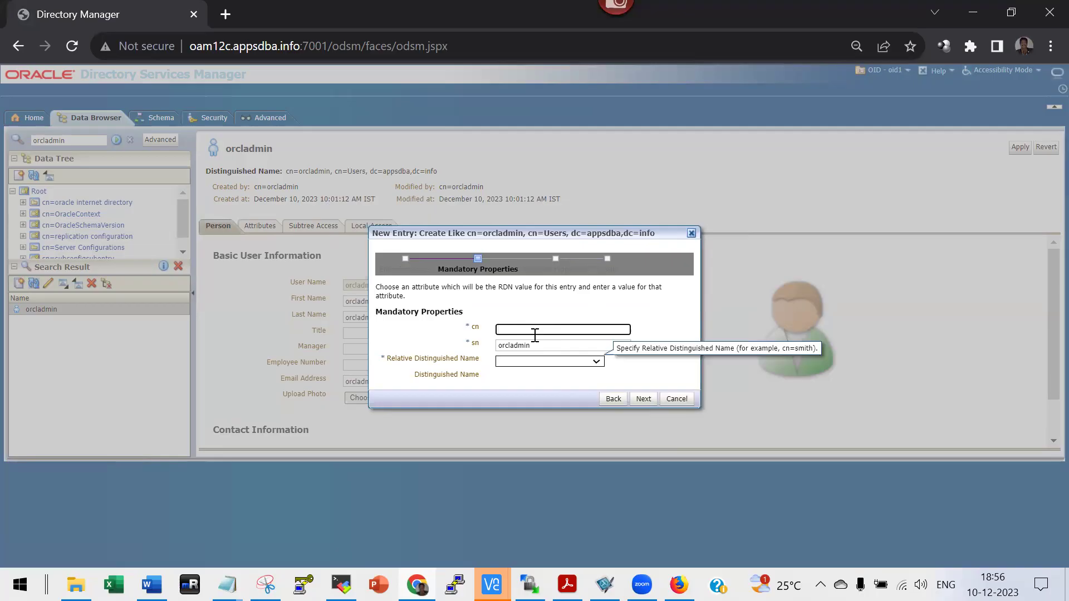
pyautogui.write('vinay123')
pyautogui.doubleClick(534, 335)
pyautogui.hotkey('ctrl', 'c')
pyautogui.press('Tab')
pyautogui.doubleClick(555, 345)
pyautogui.hotkey('ctrl', 'v')
pyautogui.click(544, 361)
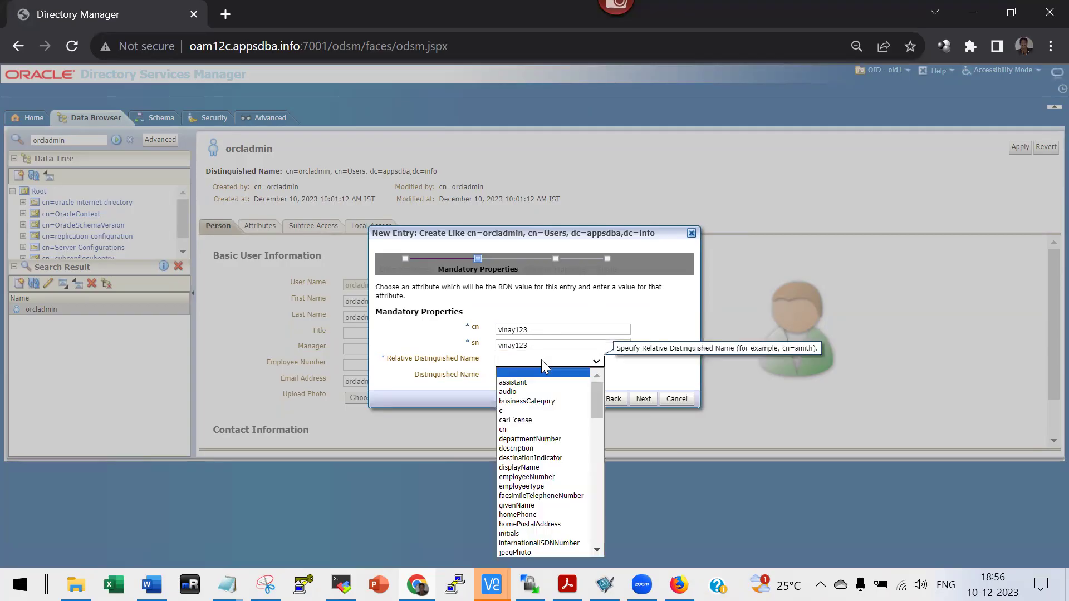
pyautogui.click(517, 430)
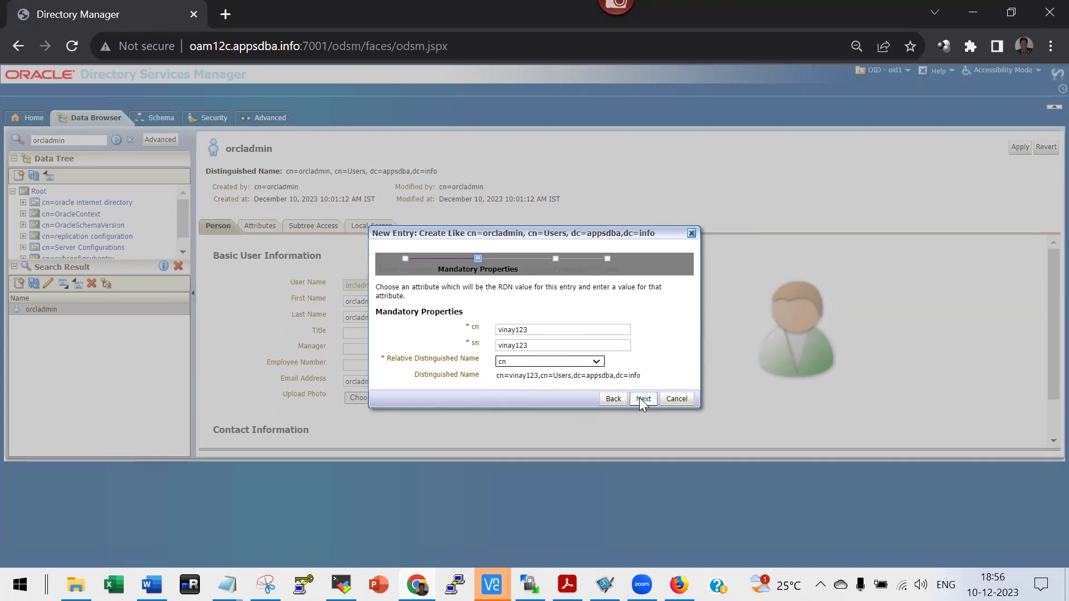
# Replace givenName, mail and orclSAMAccountName with vinay123 in the optional properties.
pyautogui.click(639, 398)
pyautogui.doubleClick(533, 319)
pyautogui.hotkey('ctrl', 'v')
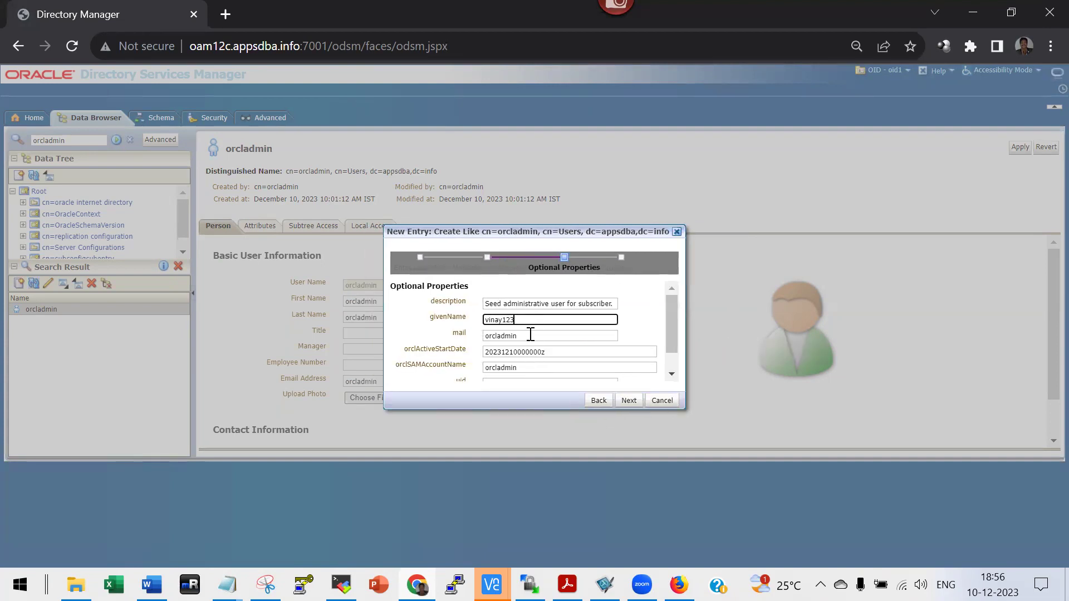
pyautogui.doubleClick(533, 335)
pyautogui.hotkey('ctrl', 'v')
pyautogui.click(523, 369)
pyautogui.doubleClick(523, 368)
pyautogui.hotkey('ctrl', 'v')
# Fill in the userPassword and create the vinay123 entry.
pyautogui.scroll(-2, 670, 349)
pyautogui.click(513, 374)
pyautogui.hotkey('ctrl', 'v')
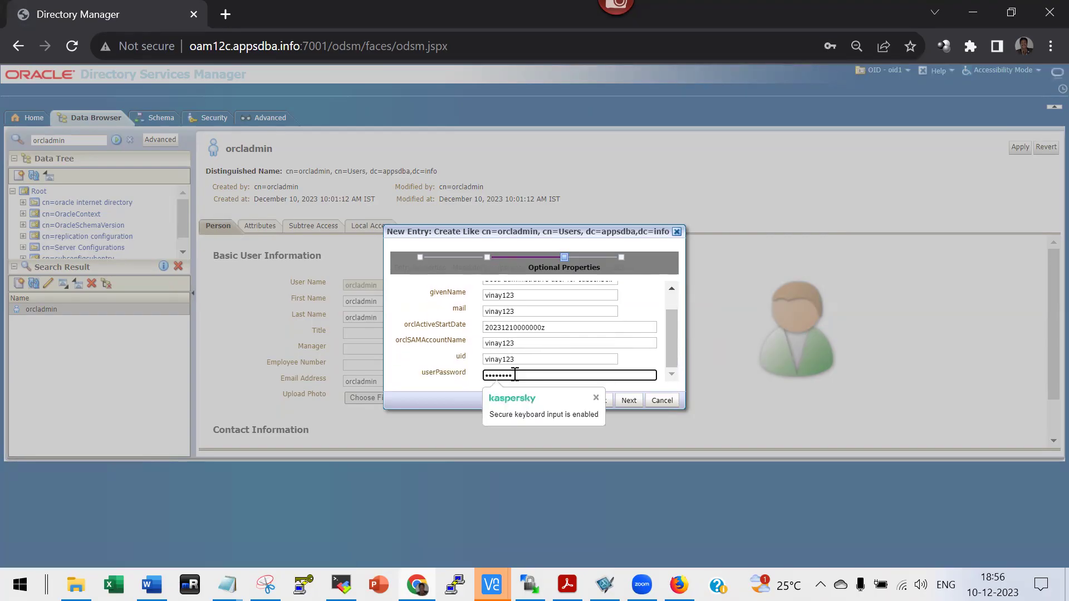
pyautogui.click(629, 401)
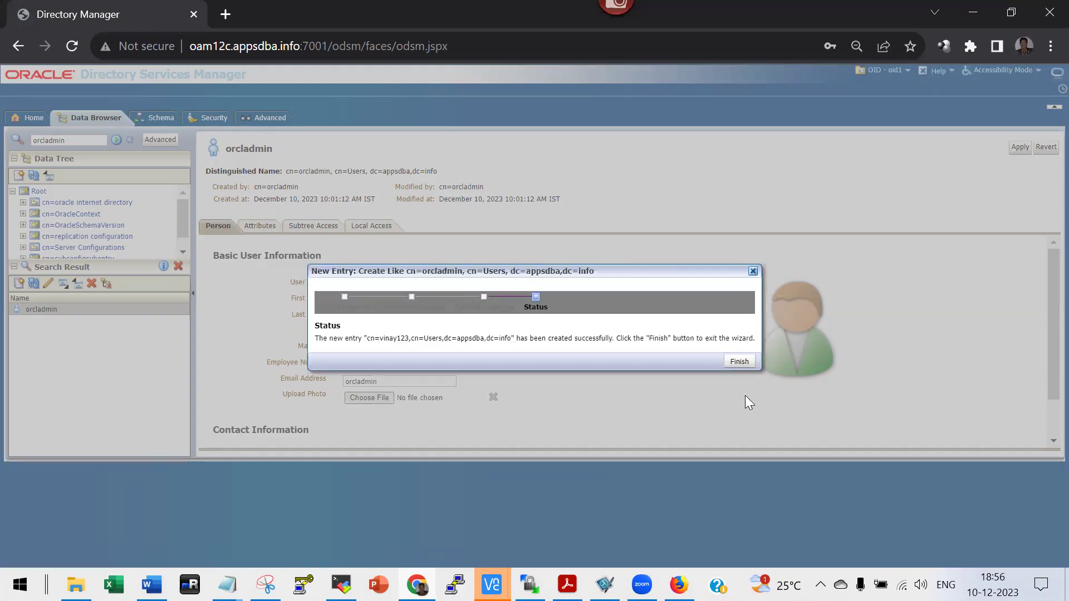
pyautogui.click(740, 362)
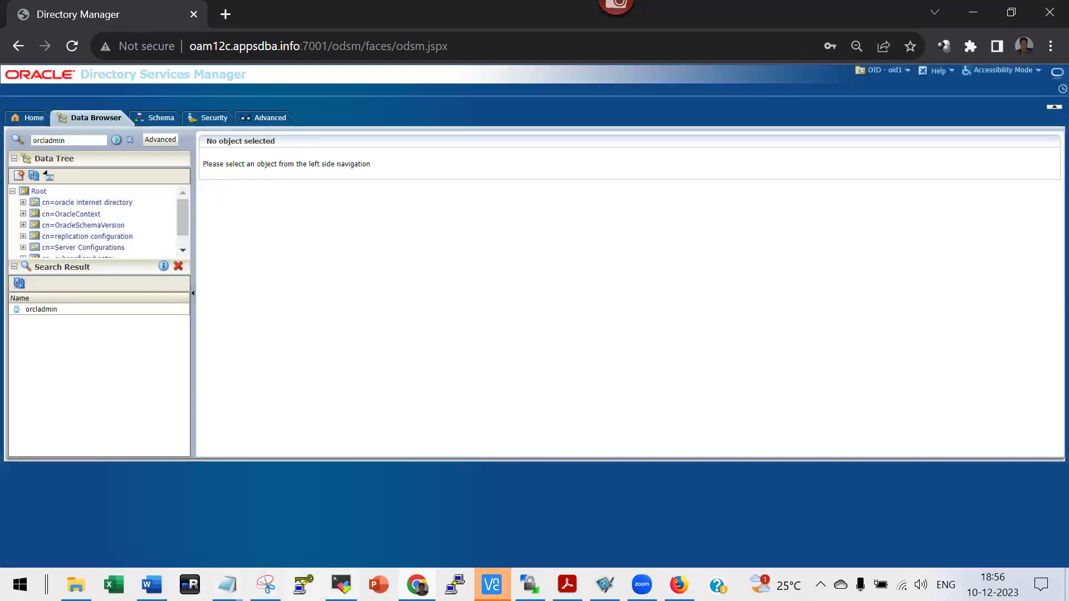
pyautogui.hotkey('alt', 'Tab')
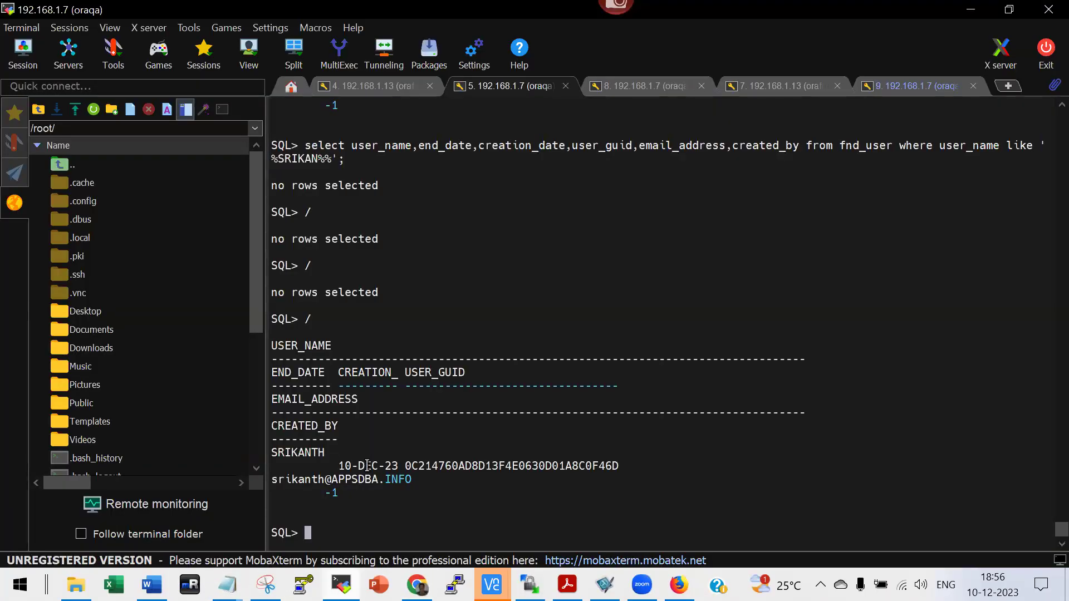
# List the buffered fnd_user query with l and copy the statement line.
pyautogui.write('l')
pyautogui.press('Return')
pyautogui.tripleClick(309, 508)
pyautogui.click(310, 508)
pyautogui.moveTo(310, 508); pyautogui.dragTo(1040, 510)
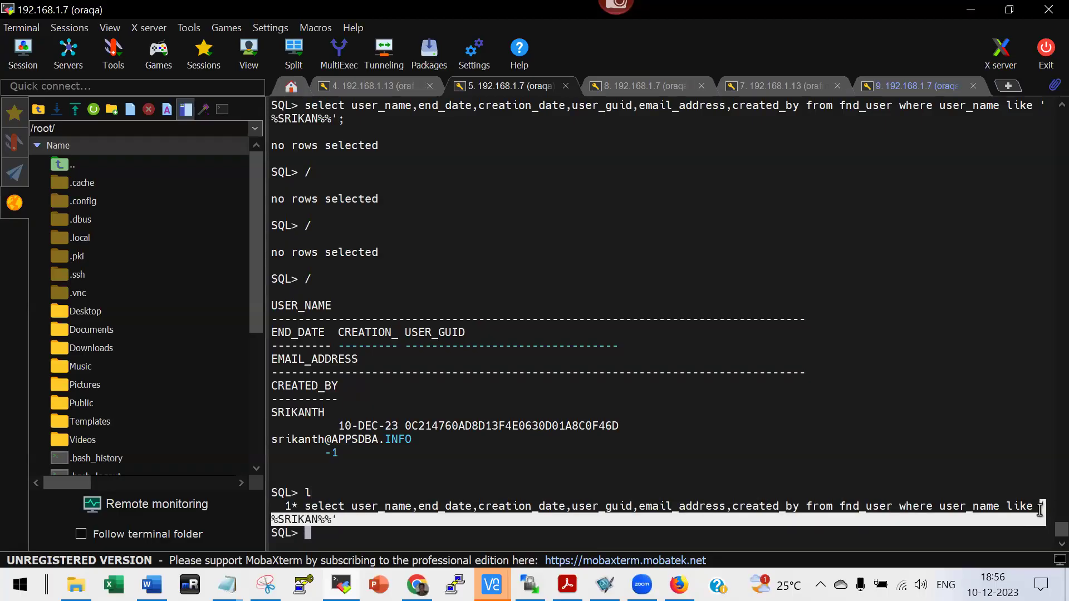
pyautogui.click(1040, 509)
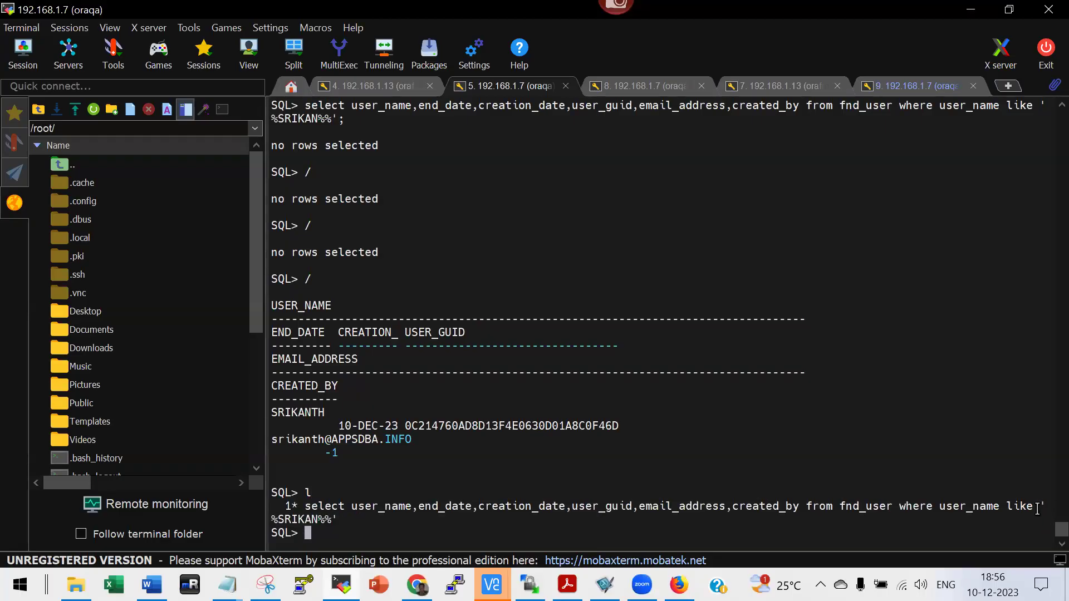
pyautogui.tripleClick(308, 505)
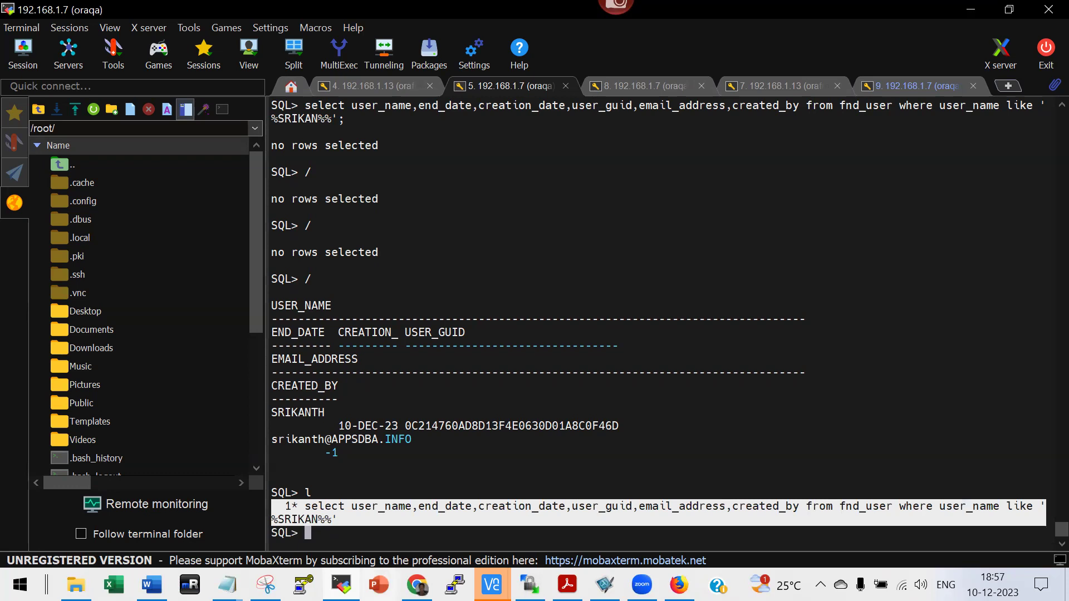
# Paste the query into Notepad, delete the 1* prefix and change the name pattern to VINA.
pyautogui.moveTo(226, 584)
pyautogui.click(274, 520)
pyautogui.click(471, 270)
pyautogui.press('Return')
pyautogui.press('Return')
pyautogui.write("1* select user_name,end_date,creation_date,user_guid,email_address,created_by from fnd_user where user_name like '%SRIKAN%%'")
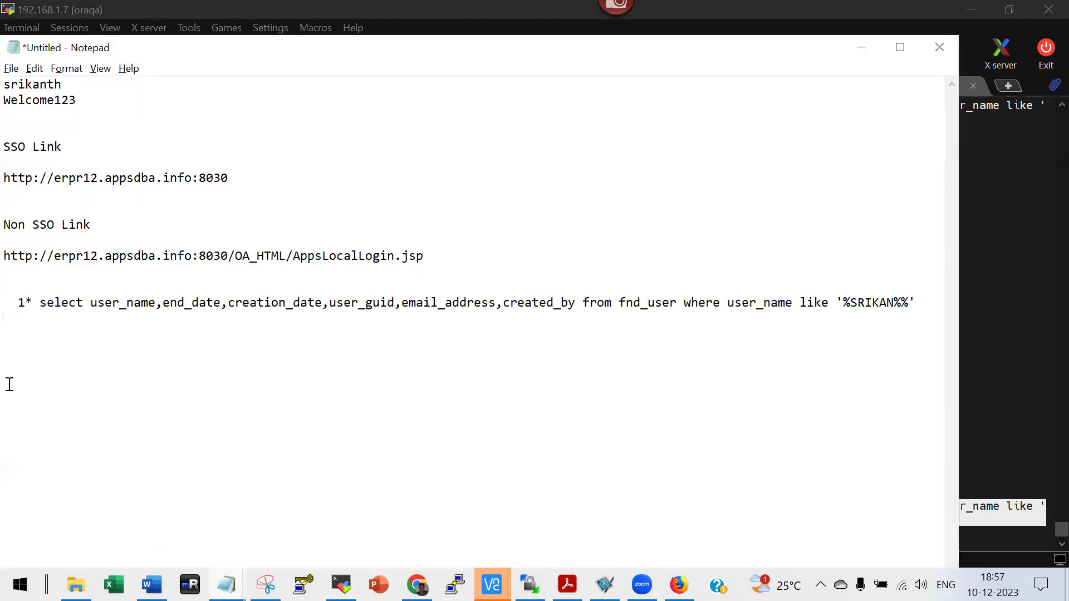
pyautogui.click(40, 302)
pyautogui.keyDown('shift'); pyautogui.click(9, 309); pyautogui.keyUp('shift')
pyautogui.press('BackSpace')
pyautogui.press('BackSpace')
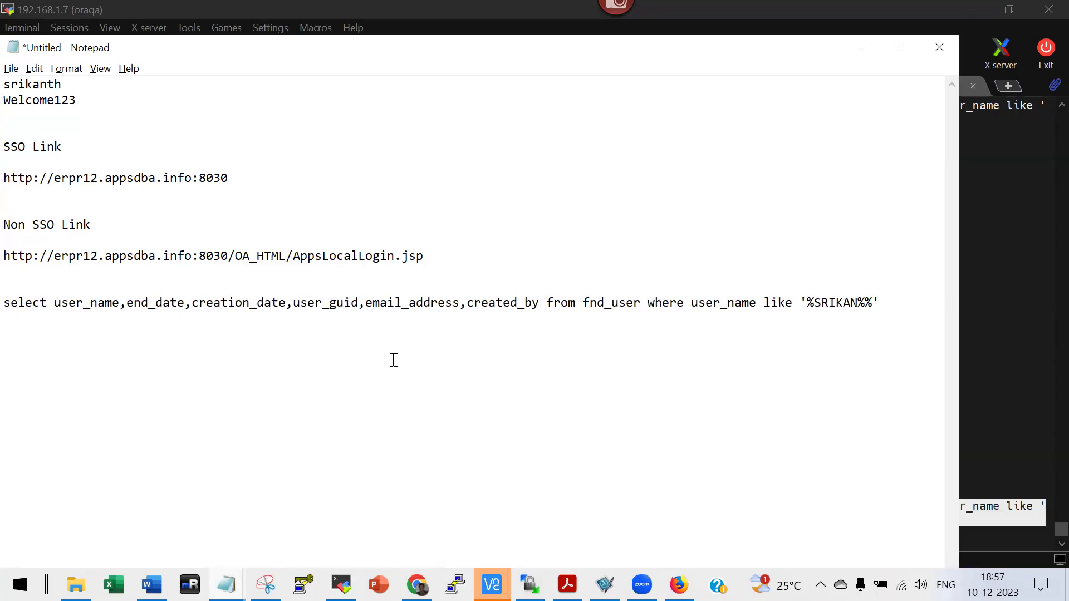
pyautogui.click(814, 303)
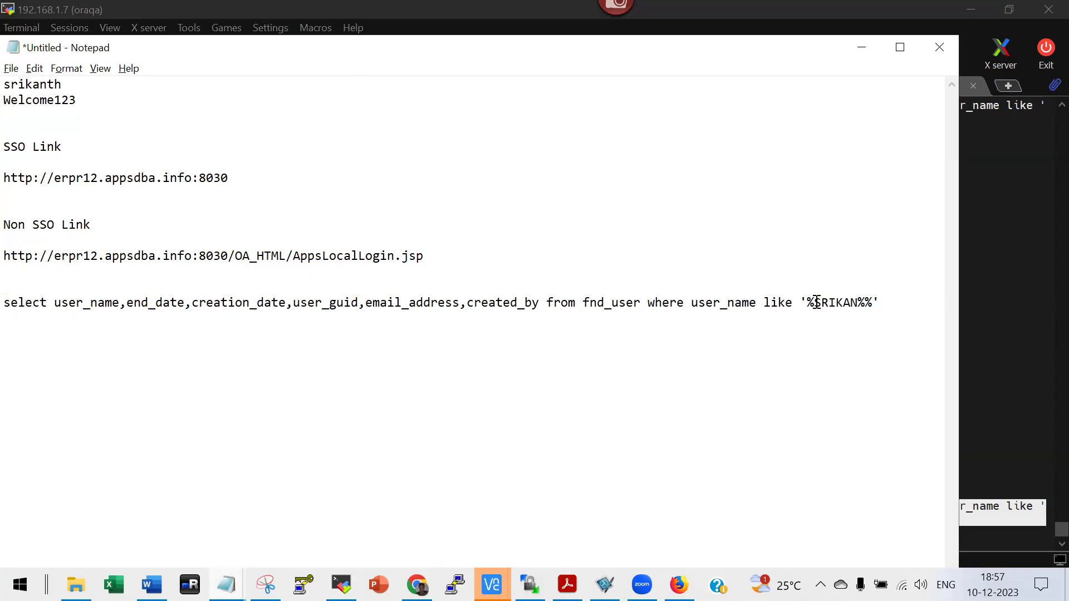
pyautogui.keyDown('shift'); pyautogui.click(859, 303); pyautogui.keyUp('shift')
pyautogui.write('VINA')
# Copy the edited query and run it at the SQL prompt.
pyautogui.click(6, 303)
pyautogui.keyDown('shift'); pyautogui.click(893, 304); pyautogui.keyUp('shift')
pyautogui.hotkey('ctrl', 'c')
pyautogui.hotkey('alt', 'Tab')
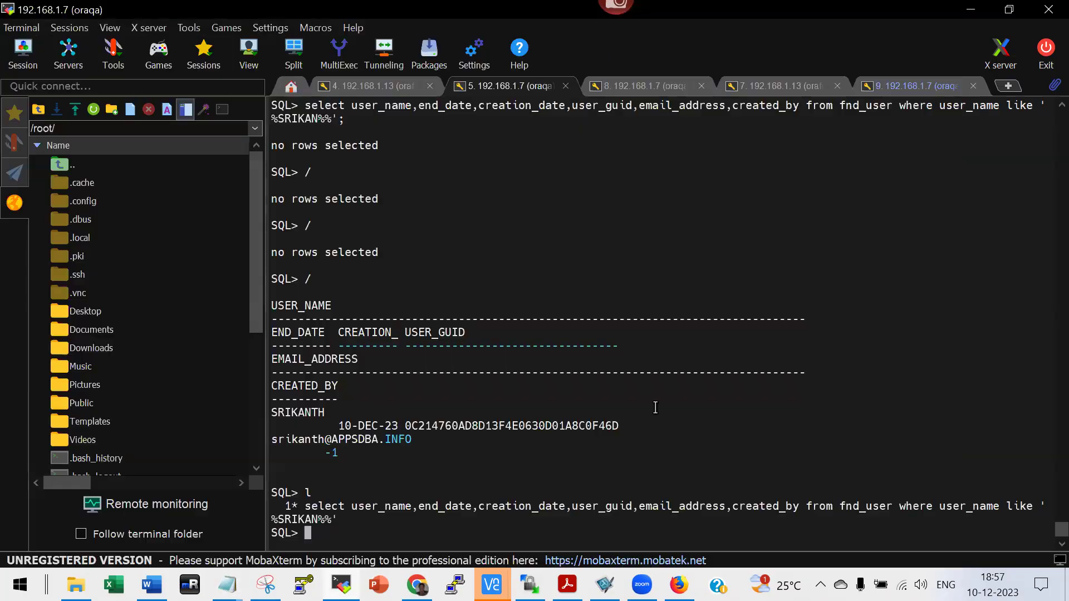
pyautogui.rightClick(655, 408)
pyautogui.press('Return')
pyautogui.write('/')
pyautogui.press('Return')
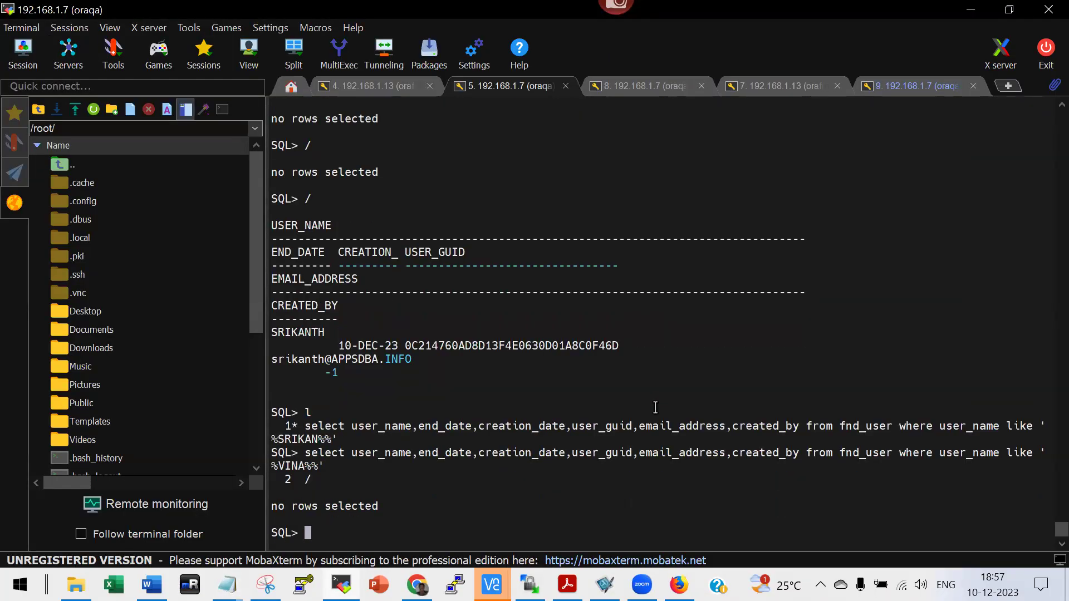
# Remove the extra % after VINA, then copy and run the corrected query.
pyautogui.hotkey('alt', 'Tab')
pyautogui.click(877, 368)
pyautogui.press('Delete')
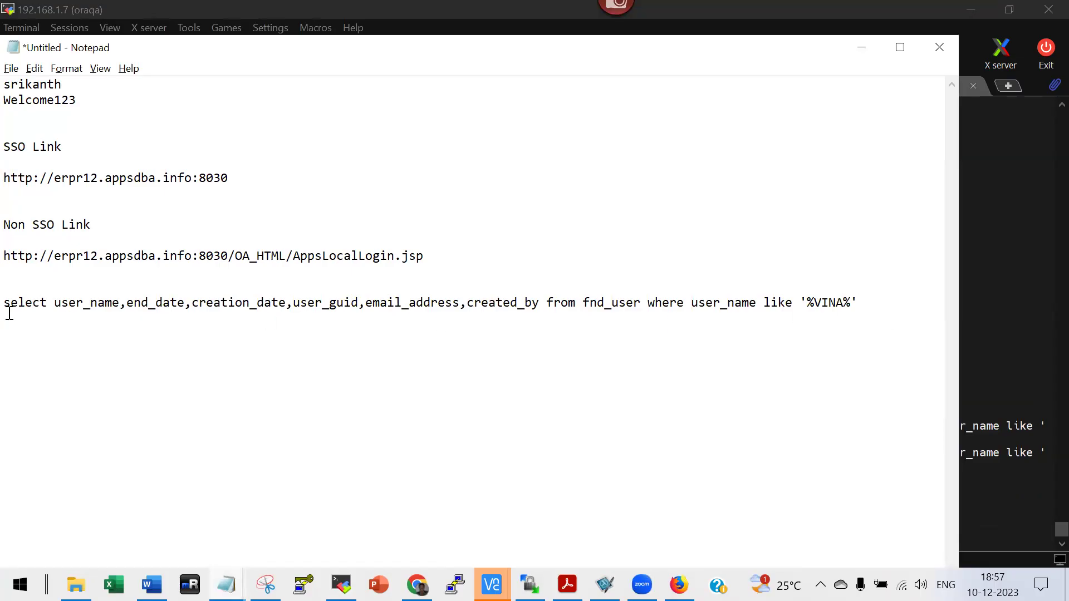
pyautogui.tripleClick(10, 303)
pyautogui.hotkey('ctrl', 'c')
pyautogui.hotkey('alt', 'Tab')
pyautogui.rightClick(563, 433)
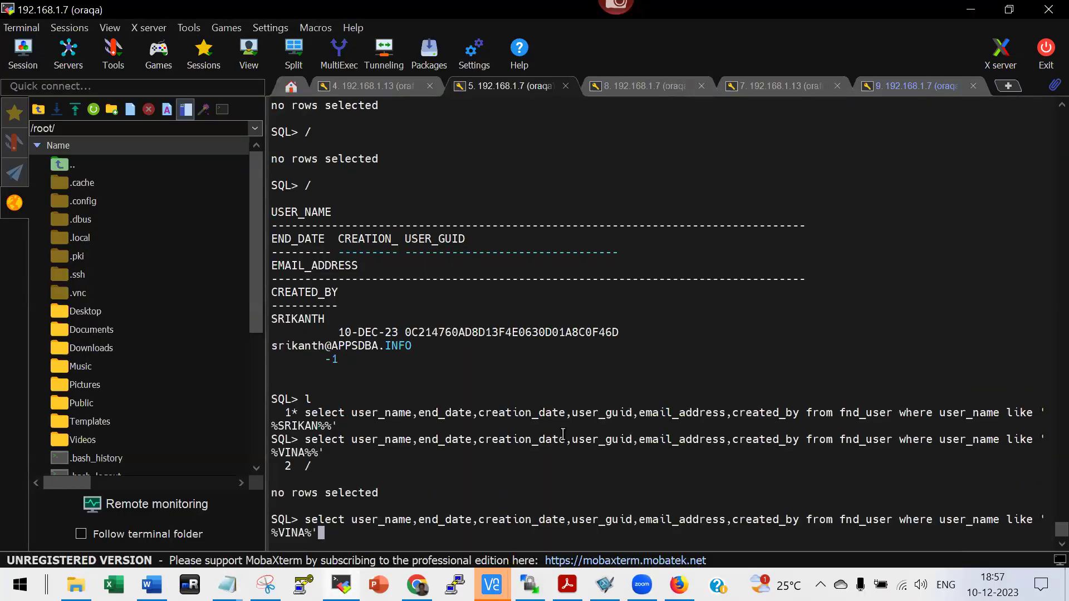
pyautogui.press('Return')
pyautogui.write('/')
pyautogui.press('Return')
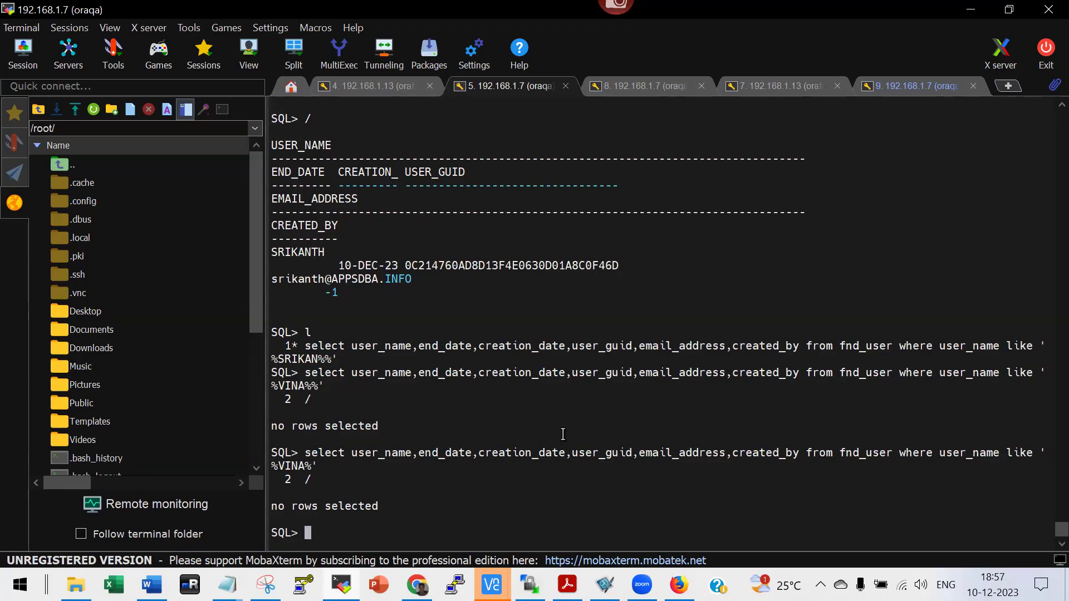
# Rerun the query with / and highlight the USER_GUID column and VINAY123's GUID.
pyautogui.write('/')
pyautogui.press('Return')
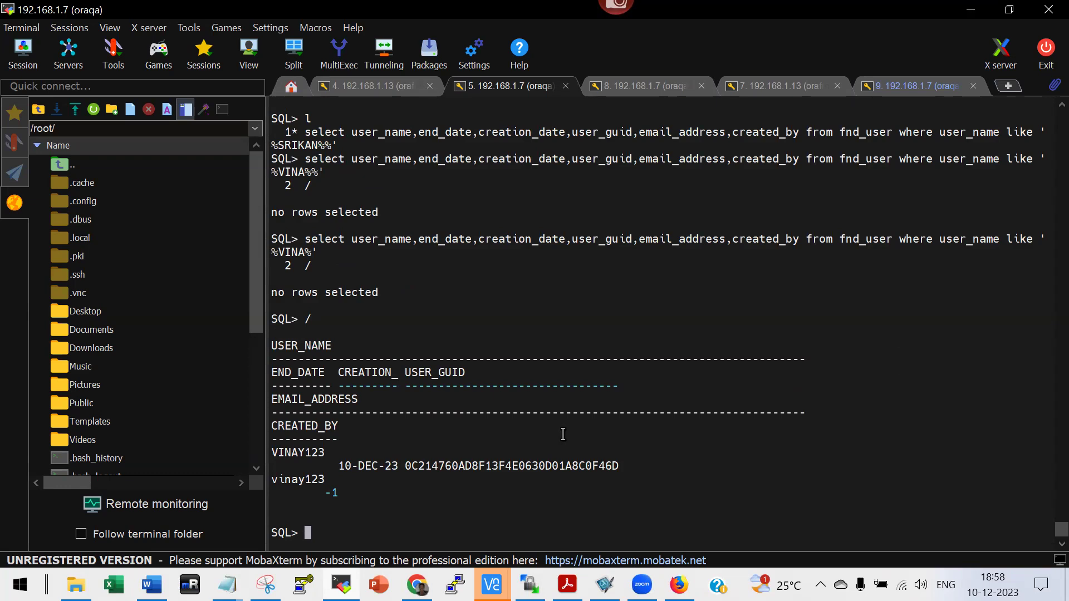
pyautogui.doubleClick(443, 374)
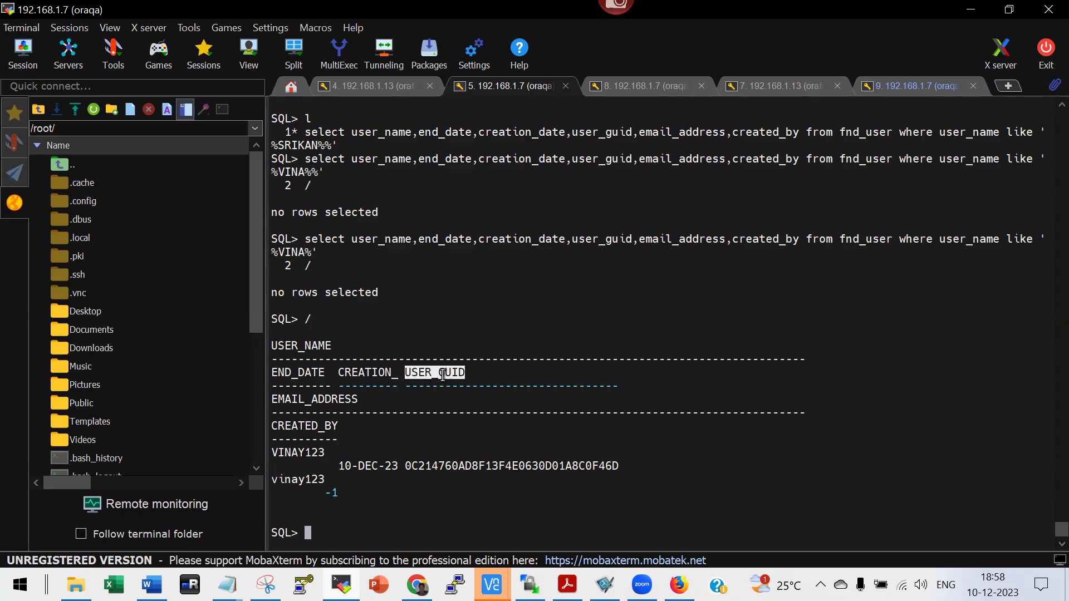
pyautogui.doubleClick(479, 466)
pyautogui.click(428, 374)
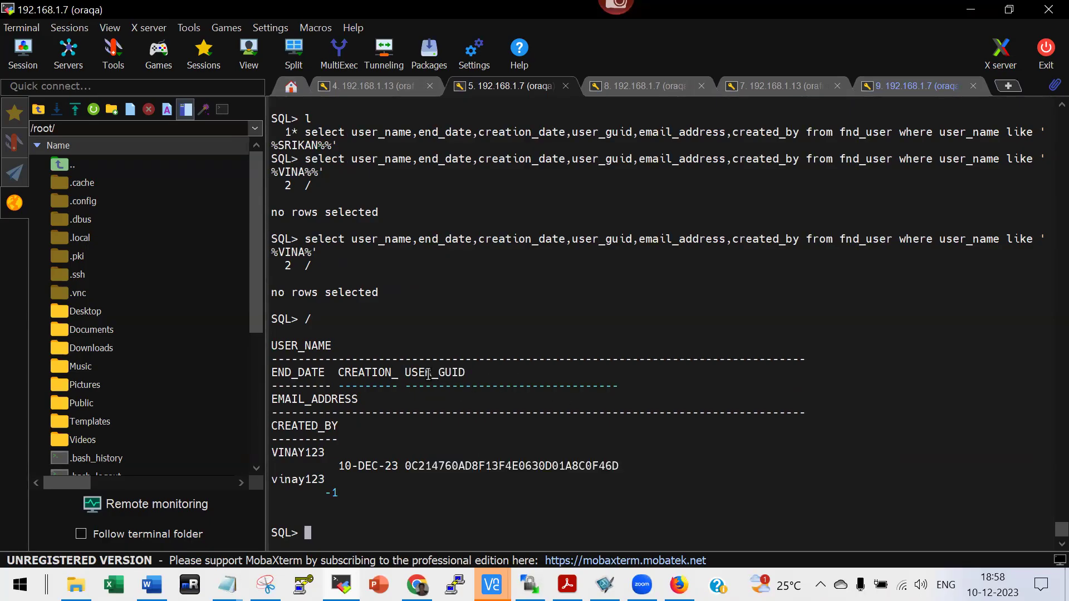
pyautogui.doubleClick(428, 374)
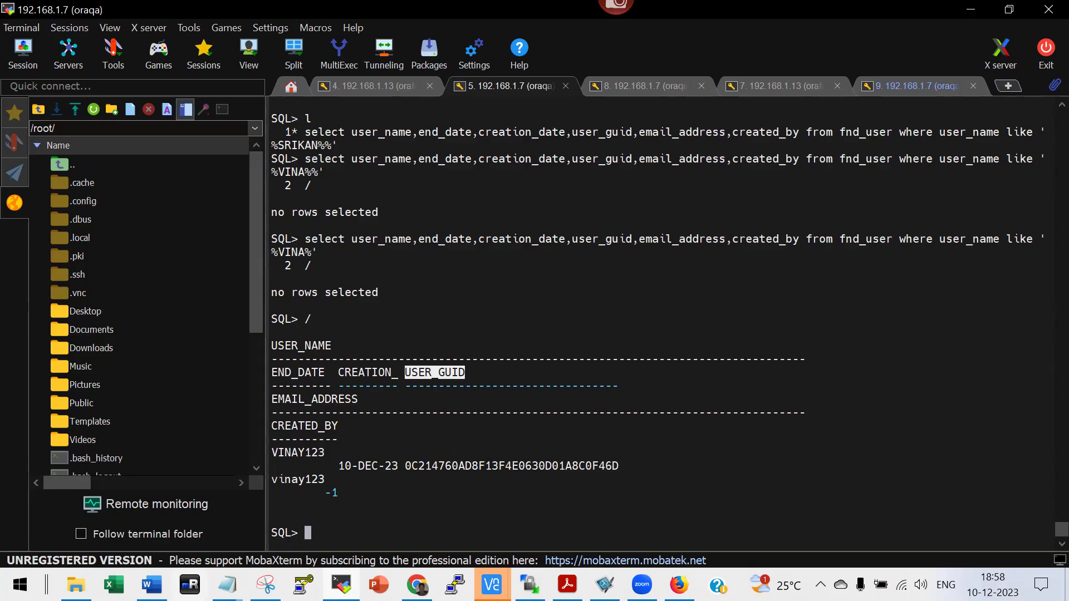
# Launch draw.io via Start search and create a Blank Diagram.
pyautogui.click(20, 584)
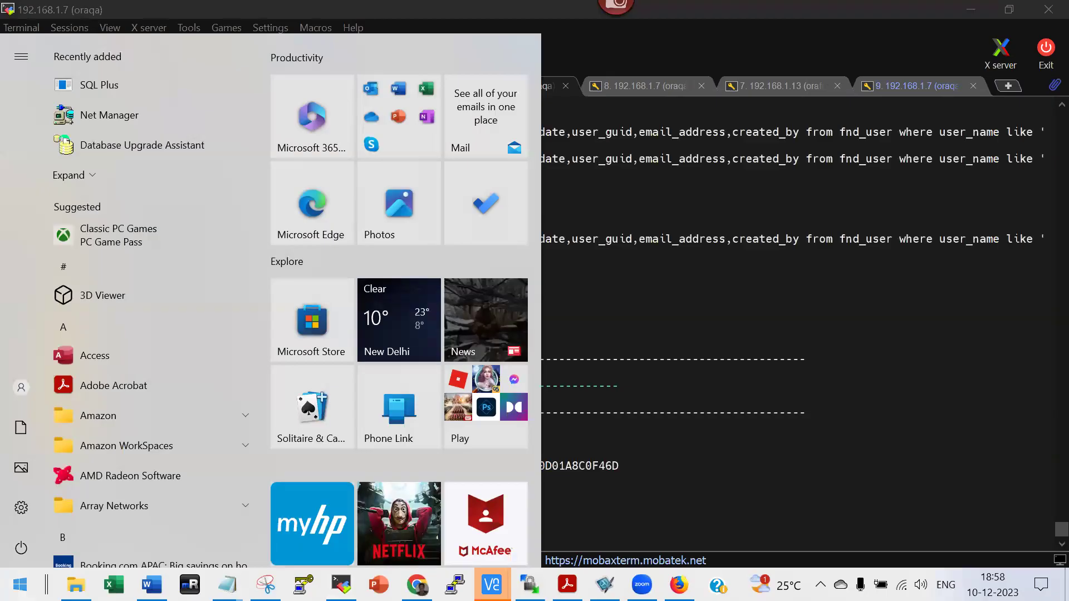
pyautogui.click(20, 584)
pyautogui.press('super')
pyautogui.write('dra')
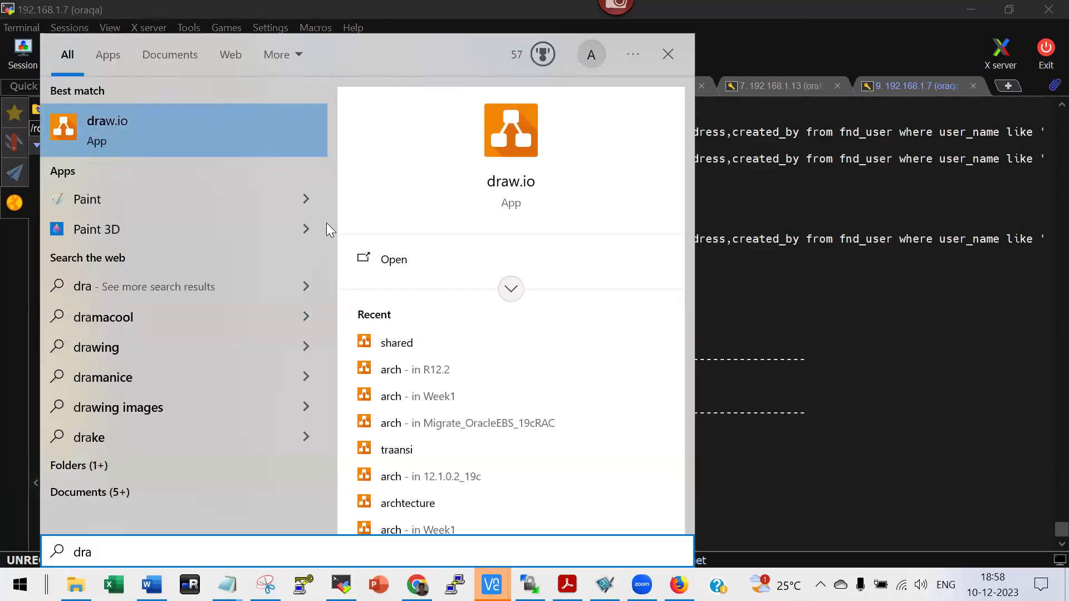
pyautogui.click(150, 135)
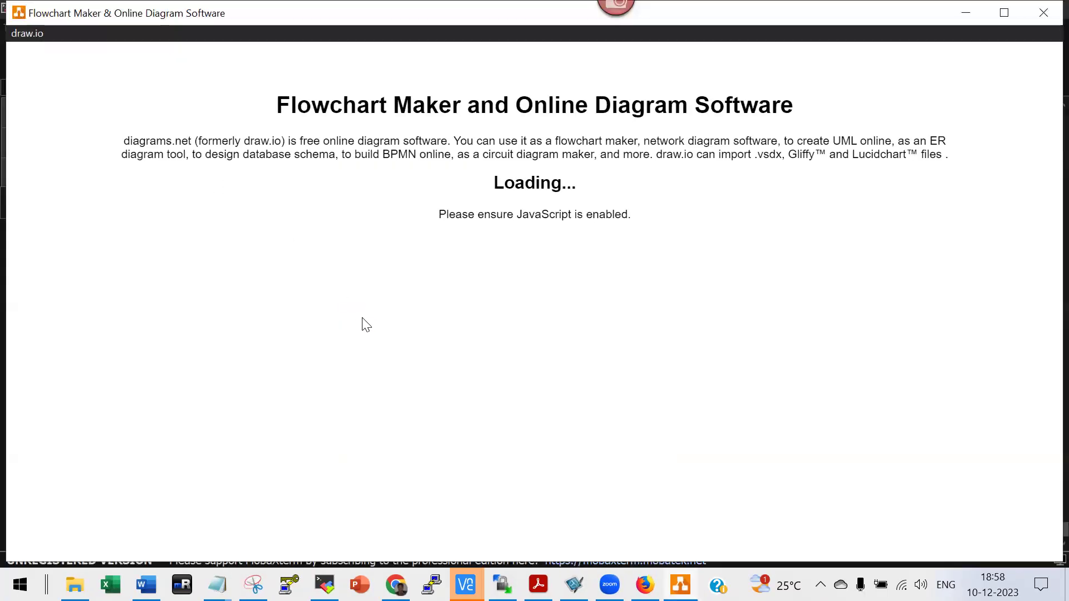
pyautogui.click(525, 242)
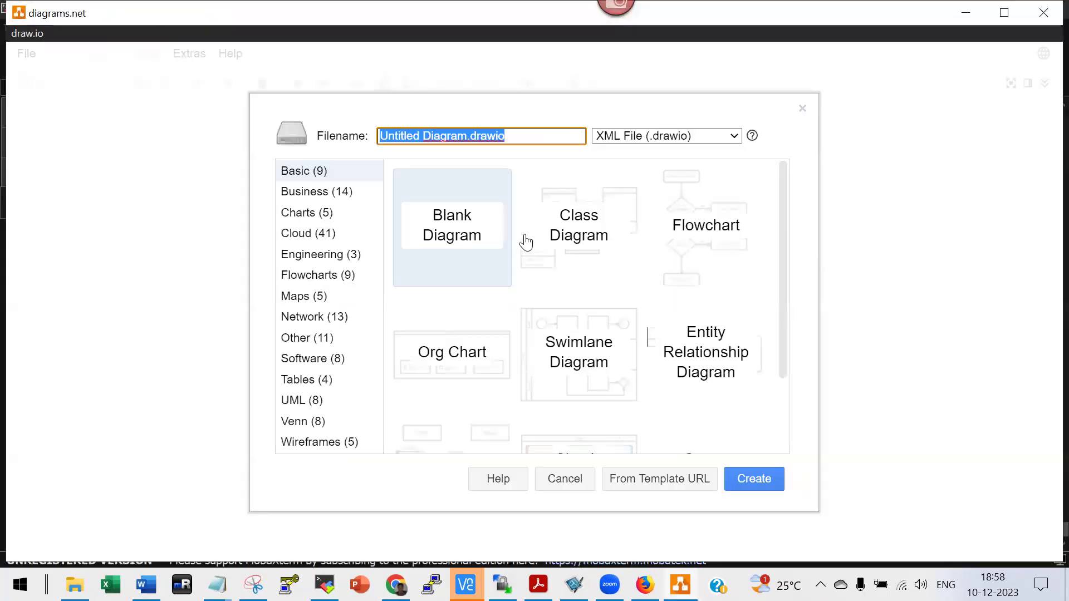
pyautogui.click(747, 480)
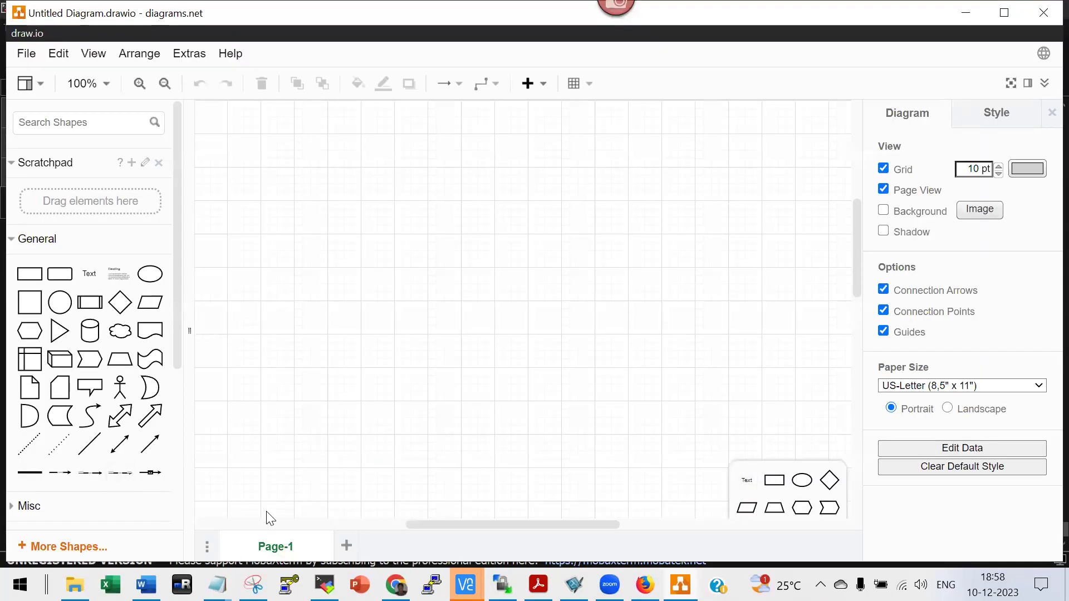
# Place a triangle near the canvas centre and label it AD.
pyautogui.click(60, 330)
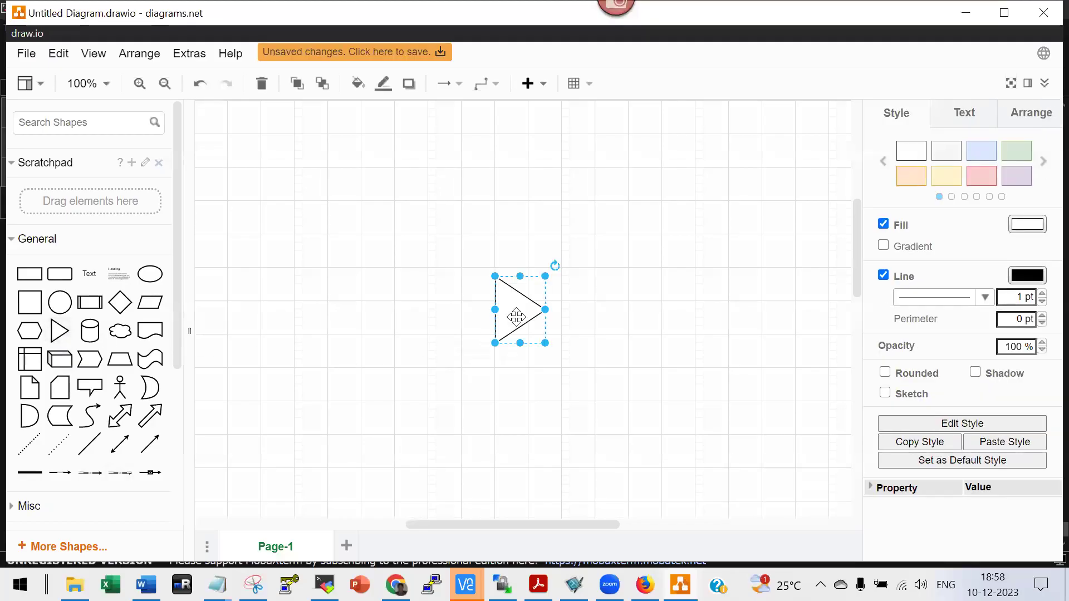
pyautogui.click(351, 307)
pyautogui.click(510, 314)
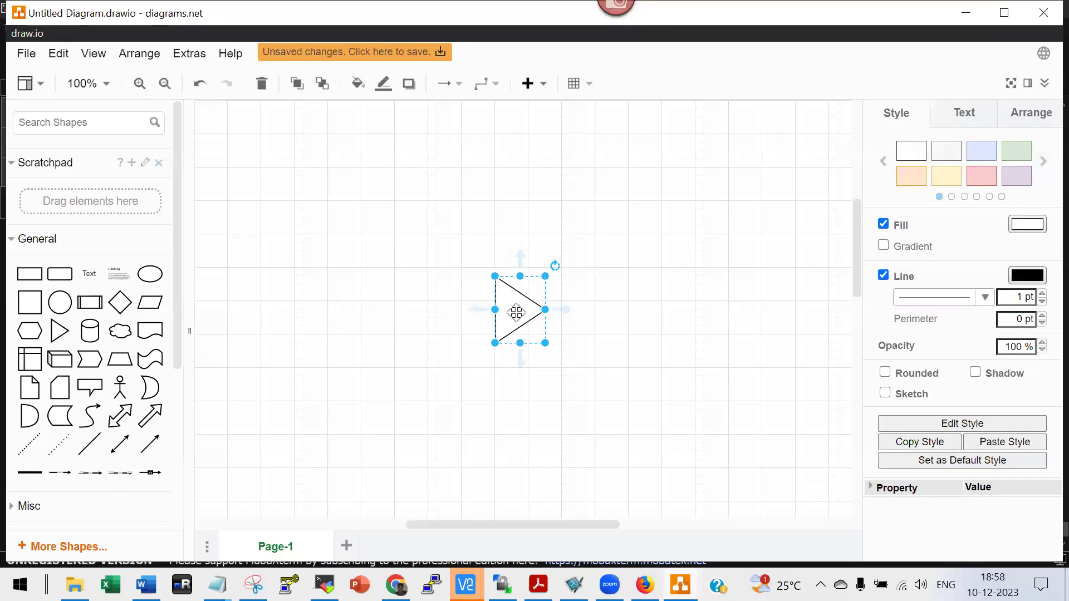
pyautogui.doubleClick(509, 315)
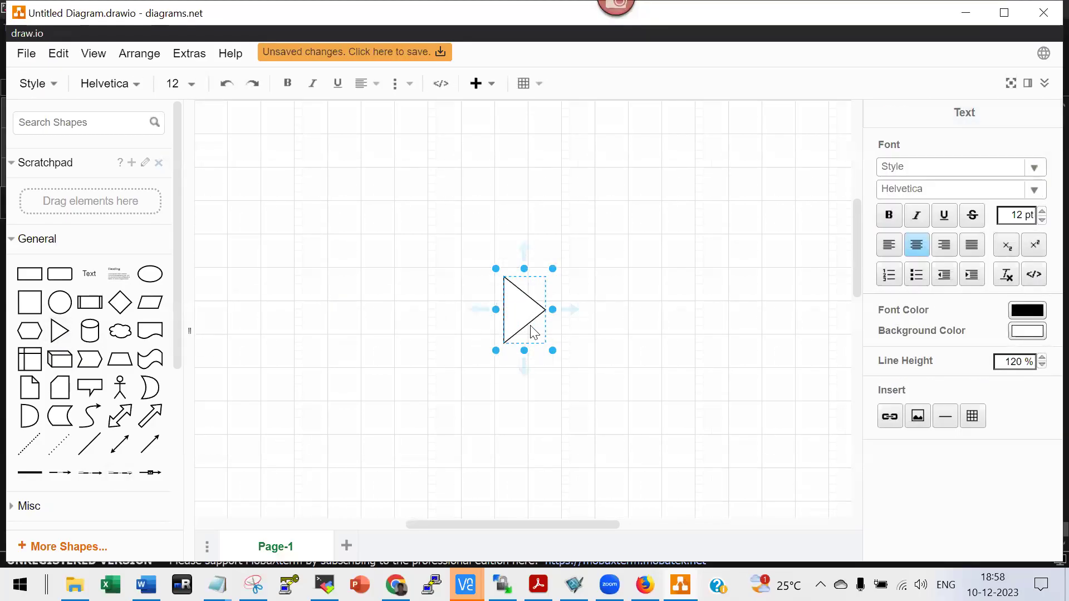
pyautogui.write('AD')
pyautogui.click(657, 317)
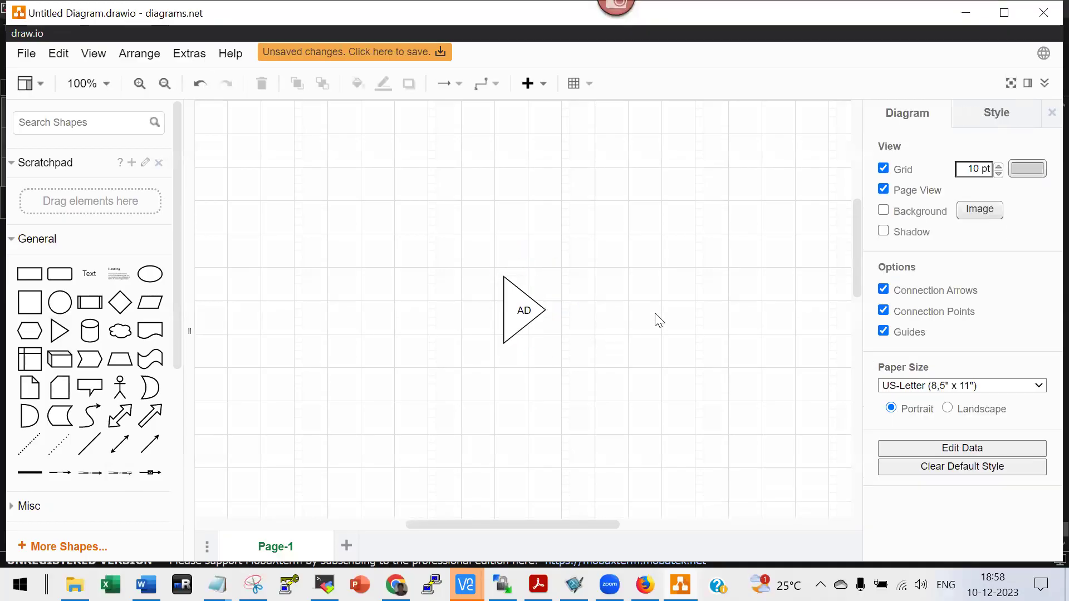
# Add a second triangle to the right of AD, aligned with it, and begin its label.
pyautogui.click(58, 332)
pyautogui.click(620, 429)
pyautogui.click(520, 321)
pyautogui.keyDown('ctrl'); pyautogui.click(562, 309); pyautogui.keyUp('ctrl')
pyautogui.moveTo(638, 287); pyautogui.dragTo(628, 309)
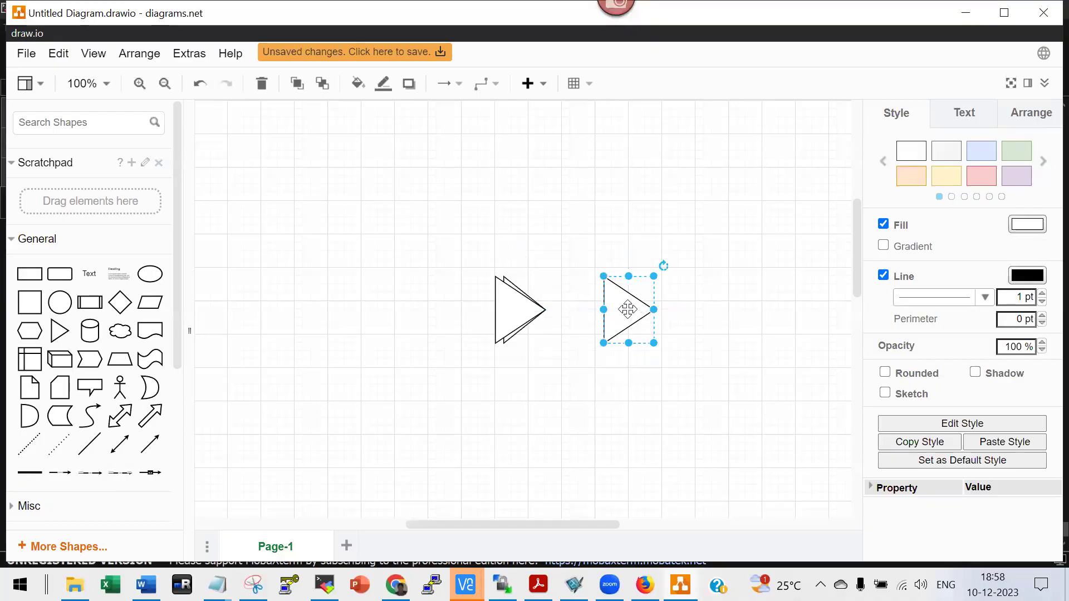
pyautogui.doubleClick(628, 309)
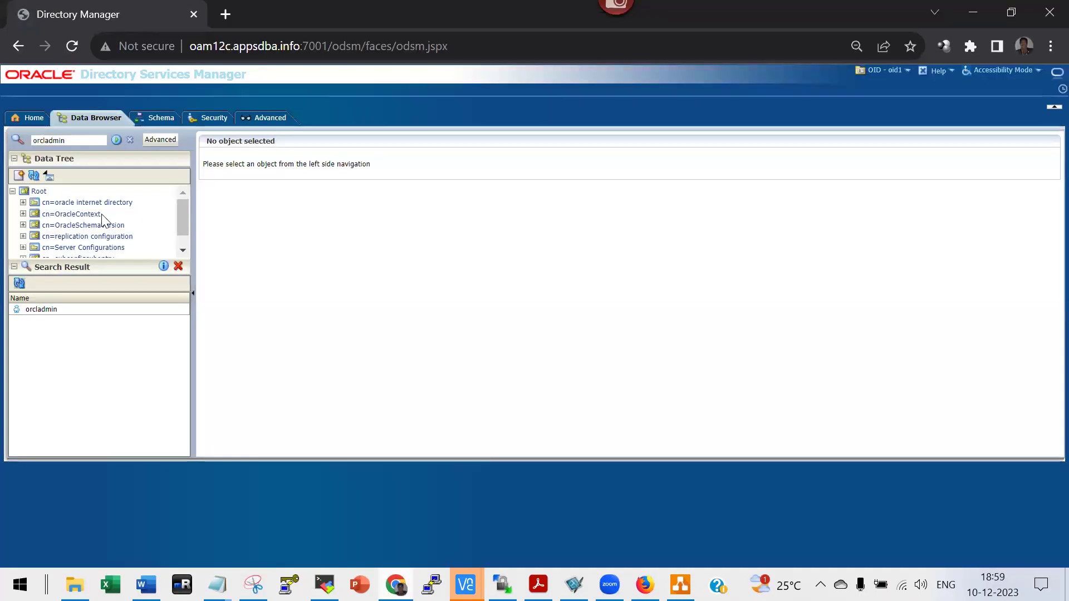
# Search the Directory Services Data Browser for 'vinay' and open the found user's details.
pyautogui.doubleClick(78, 141)
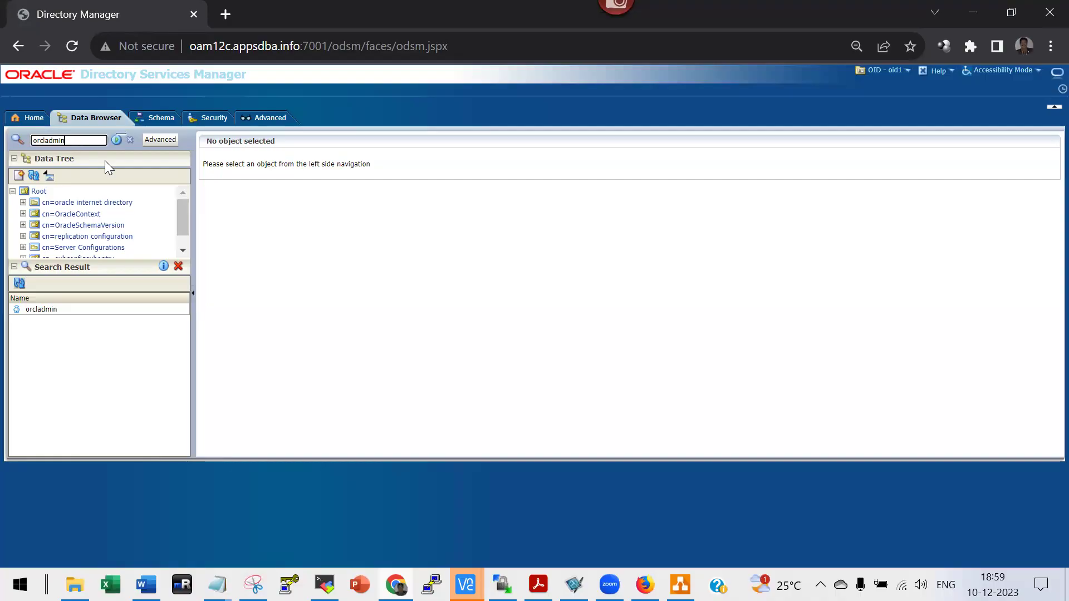
pyautogui.write('v')
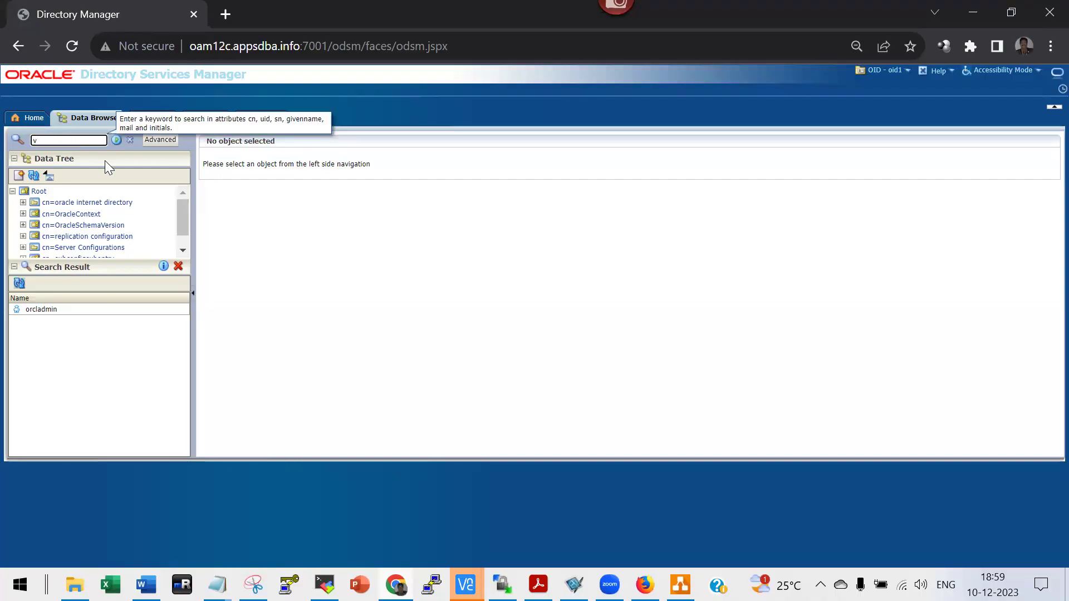
pyautogui.write('inay')
pyautogui.press('Return')
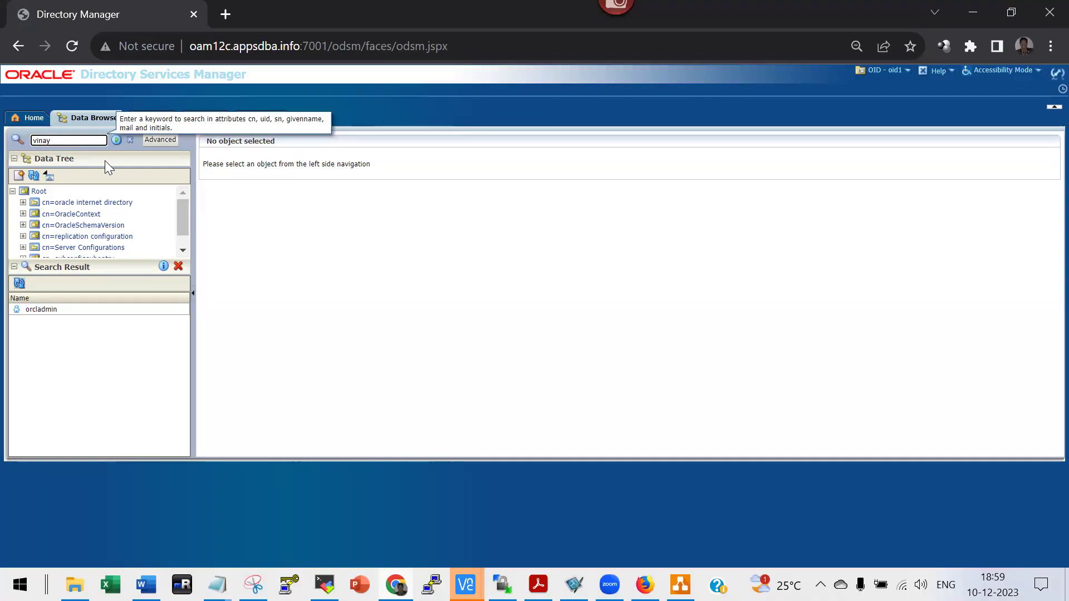
pyautogui.click(59, 309)
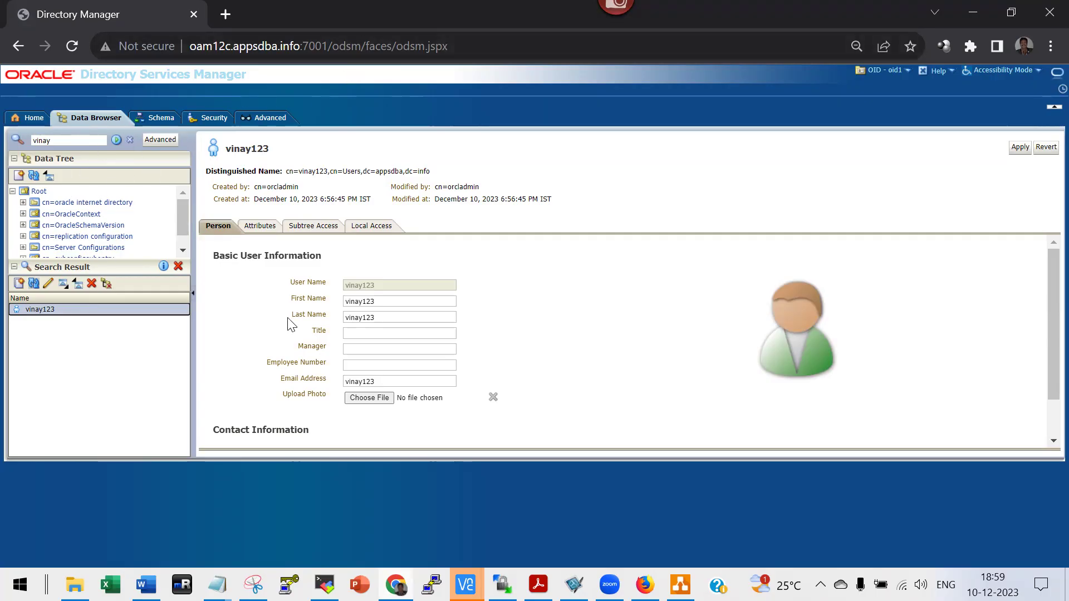
pyautogui.hotkey('alt', 'Tab')
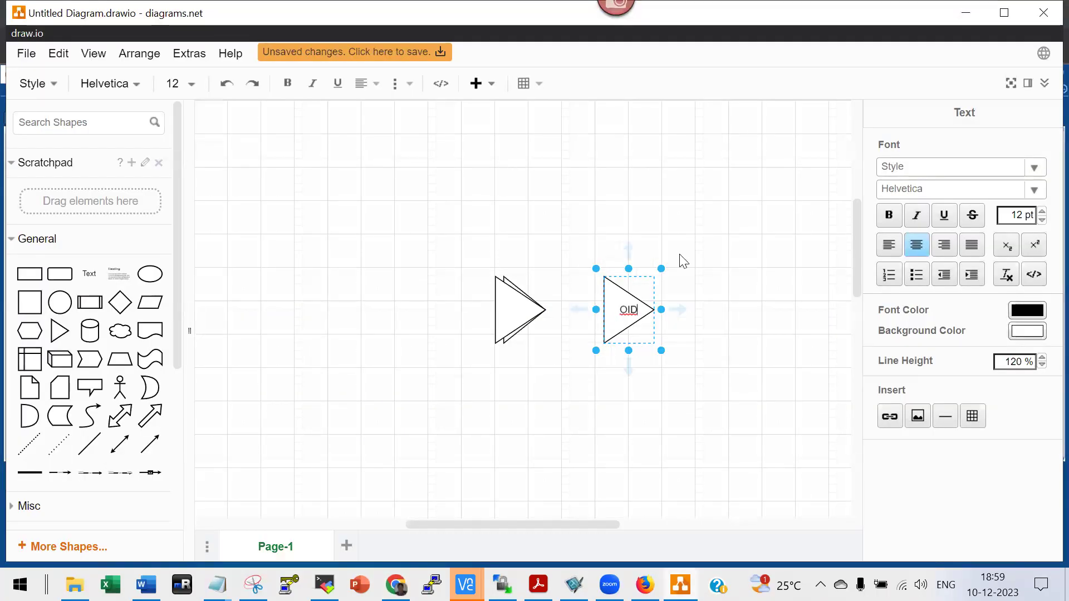
# Copy the OID triangle to its right and relabel the copy 'Oracle EBS' on two lines.
pyautogui.click(620, 279)
pyautogui.click(616, 297)
pyautogui.hotkey('ctrl', 'c')
pyautogui.click(746, 305)
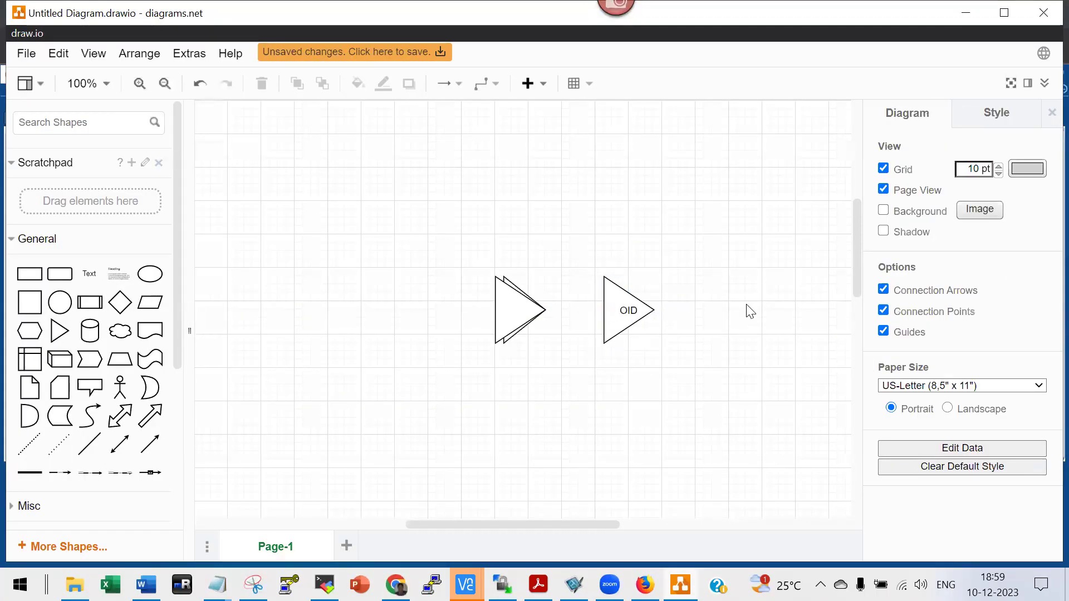
pyautogui.hotkey('ctrl', 'v')
pyautogui.moveTo(629, 319); pyautogui.dragTo(732, 312)
pyautogui.doubleClick(736, 339)
pyautogui.write('Oracle')
pyautogui.press('Return')
pyautogui.write('EBS')
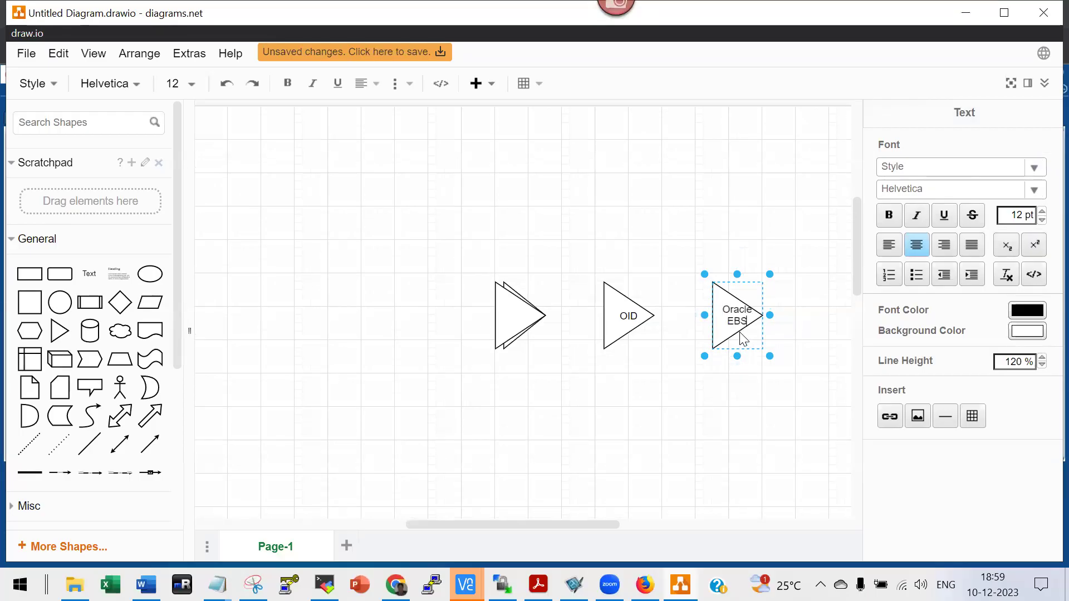
pyautogui.click(516, 310)
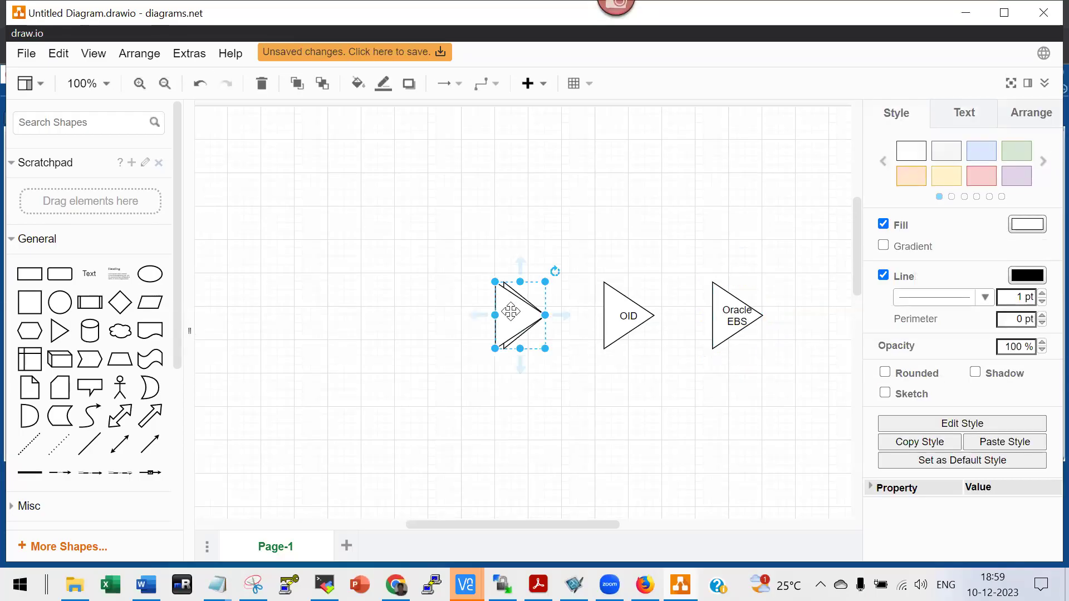
# Duplicate the OID triangle, resize it to 50 x 80, and place it below the first OID.
pyautogui.click(527, 346)
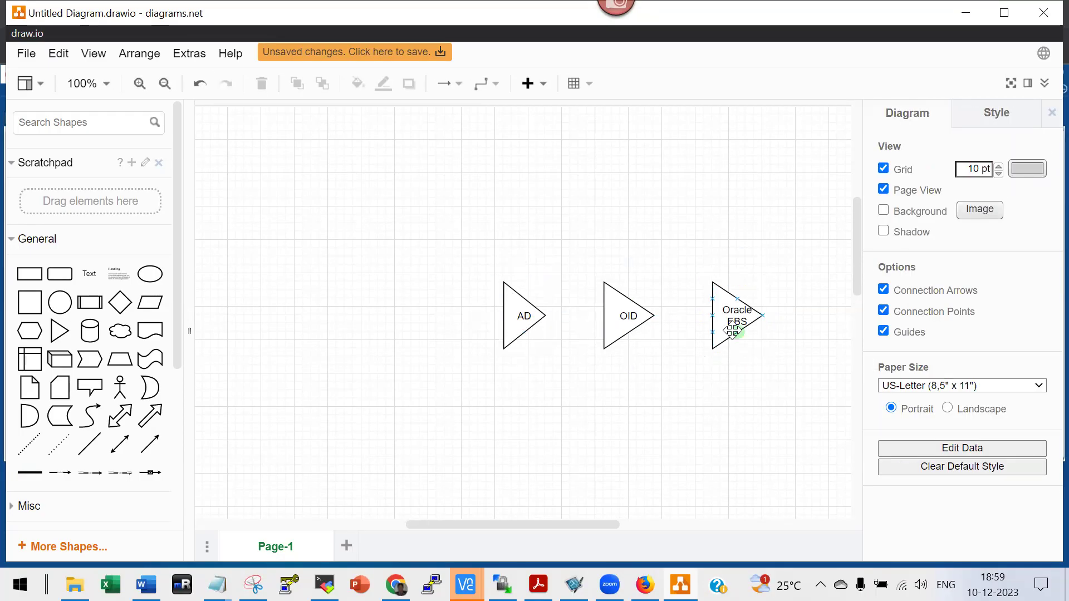
pyautogui.click(617, 302)
pyautogui.hotkey('ctrl', 'd')
pyautogui.moveTo(612, 357); pyautogui.dragTo(543, 432)
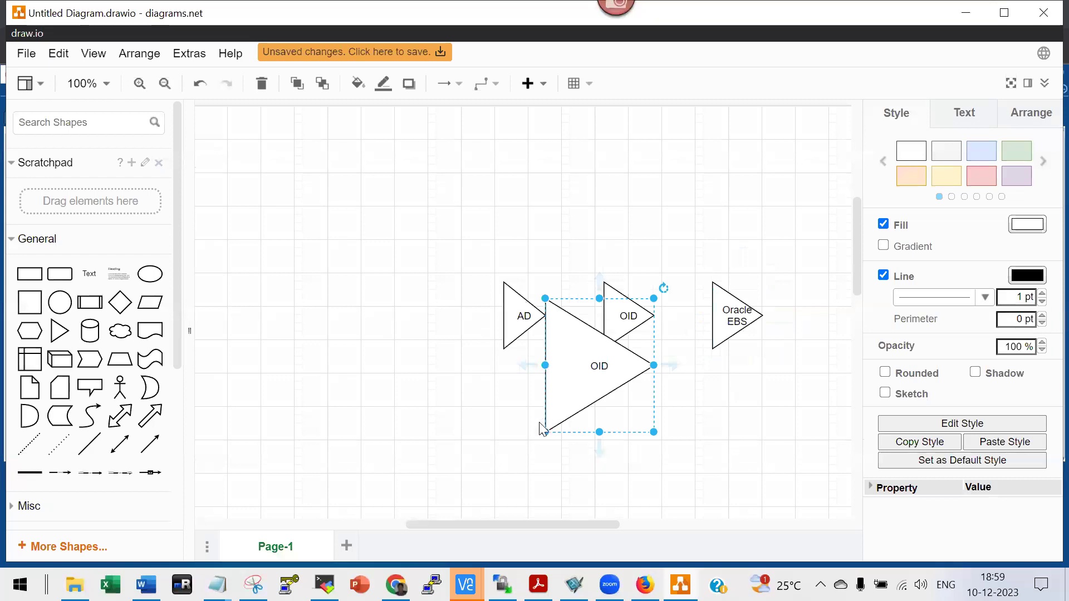
pyautogui.click(579, 422)
pyautogui.hotkey('ctrl', 'z')
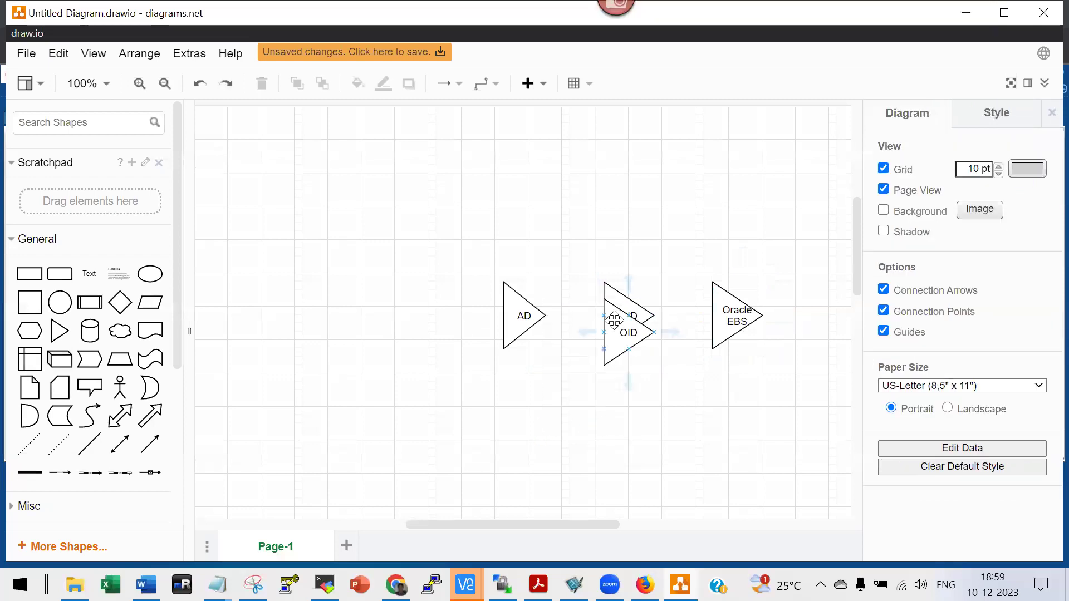
pyautogui.doubleClick(614, 321)
pyautogui.press('Right')
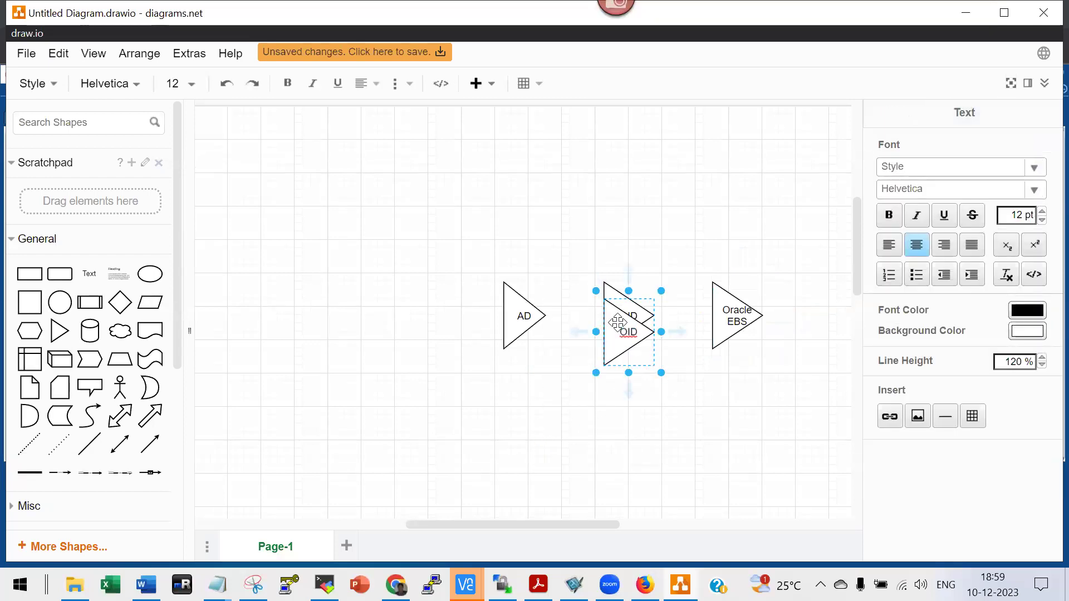
pyautogui.click(618, 322)
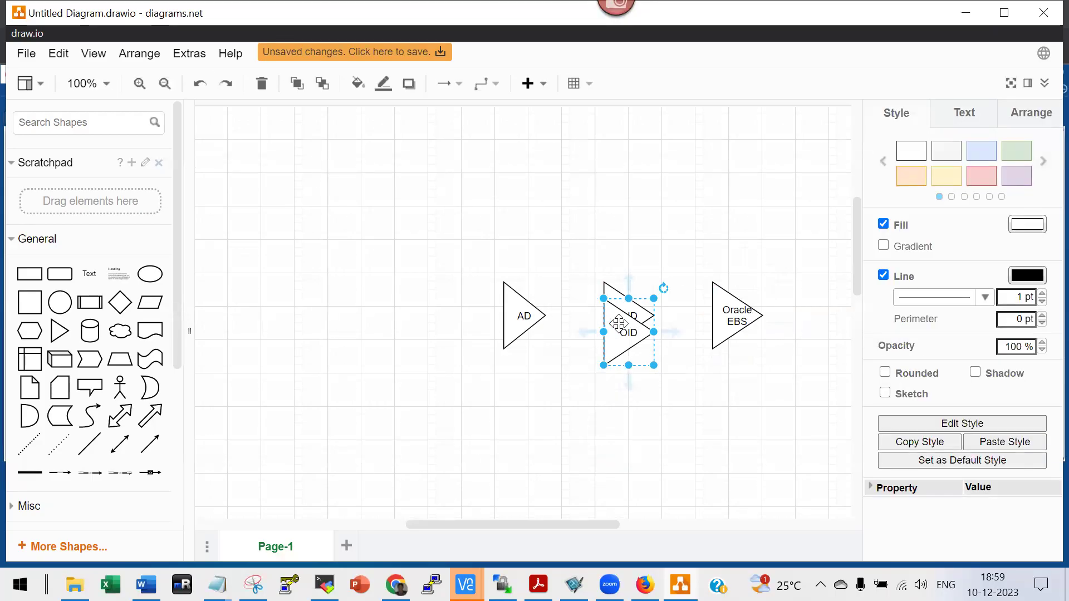
pyautogui.click(601, 358)
pyautogui.hotkey('ctrl', 'shift', 'z')
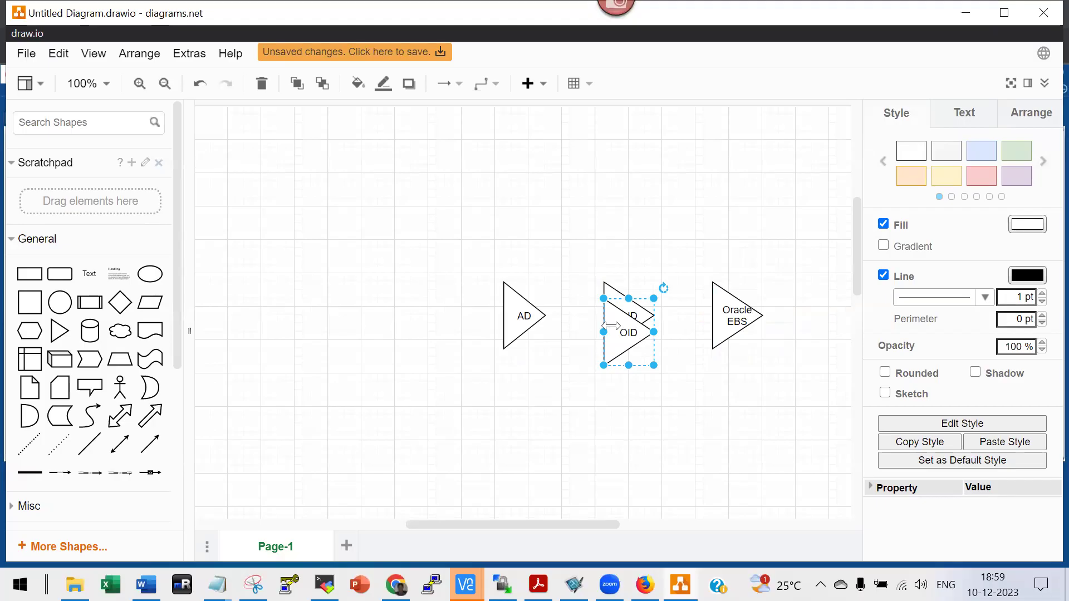
pyautogui.moveTo(603, 365)
pyautogui.mouseDown()
pyautogui.moveTo(572, 350)
pyautogui.moveTo(637, 374)
pyautogui.moveTo(611, 375)
pyautogui.mouseUp()
pyautogui.moveTo(606, 327); pyautogui.dragTo(607, 403)
# Paste a copy of the Oracle EBS triangle below the original.
pyautogui.click(724, 315)
pyautogui.click(703, 208)
pyautogui.hotkey('ctrl', 'v')
pyautogui.moveTo(729, 311); pyautogui.dragTo(724, 405)
pyautogui.click(784, 188)
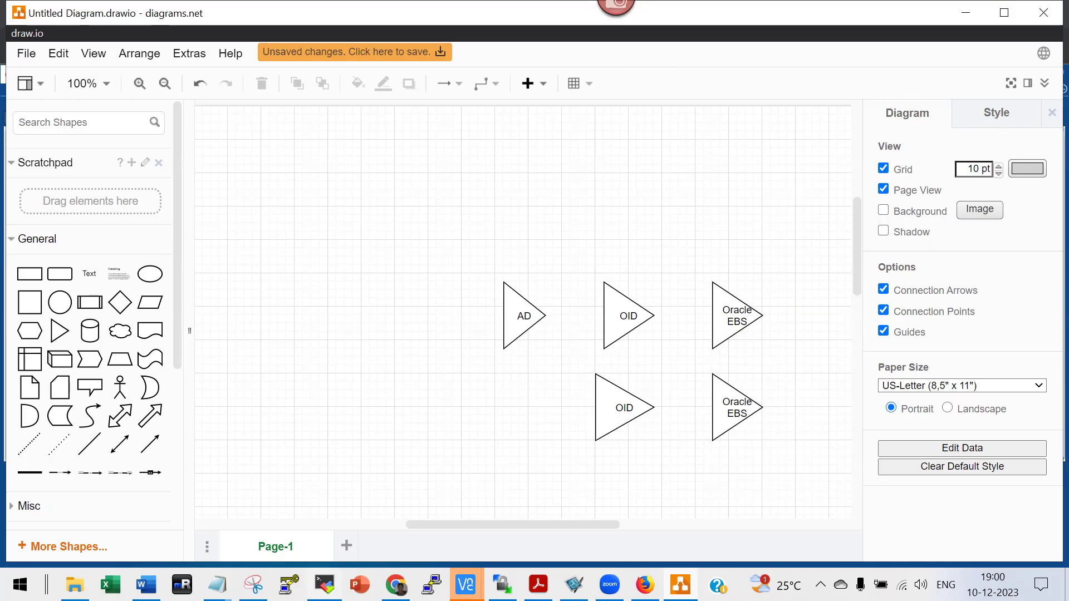
# In the MobaXterm session, exit SQL*Plus and run top to view running processes.
pyautogui.moveTo(325, 584)
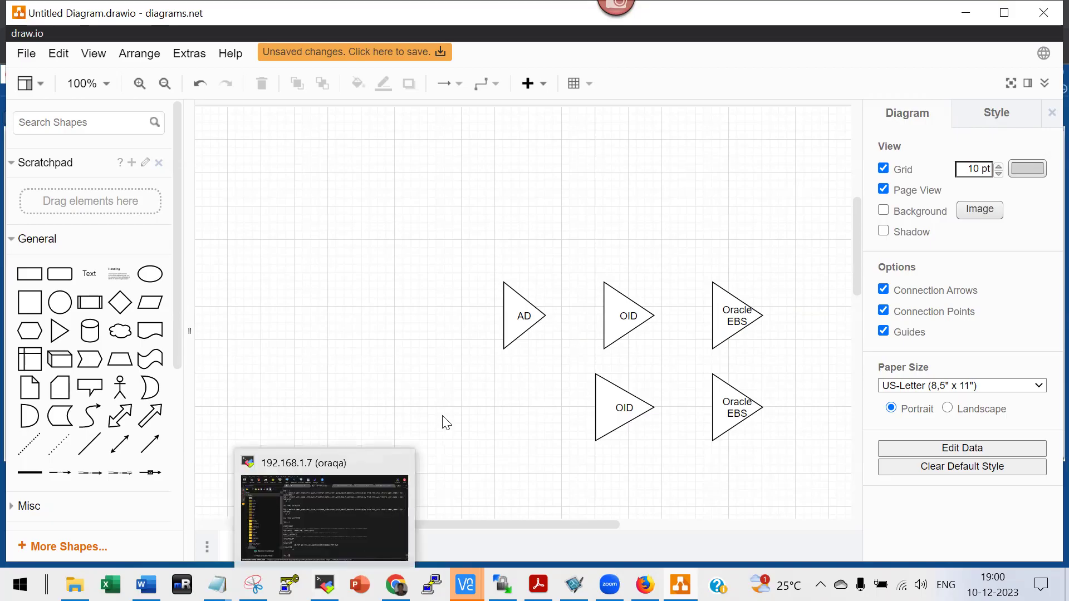
pyautogui.click(356, 496)
pyautogui.write('exit')
pyautogui.press('Return')
pyautogui.write('top')
pyautogui.press('Return')
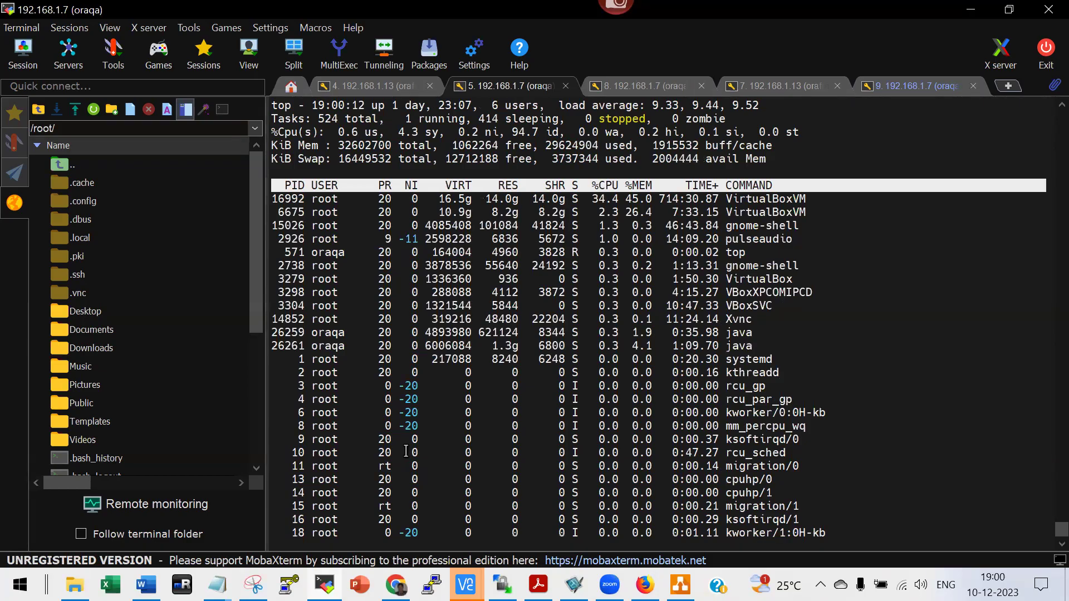
pyautogui.hotkey('alt', 'Tab')
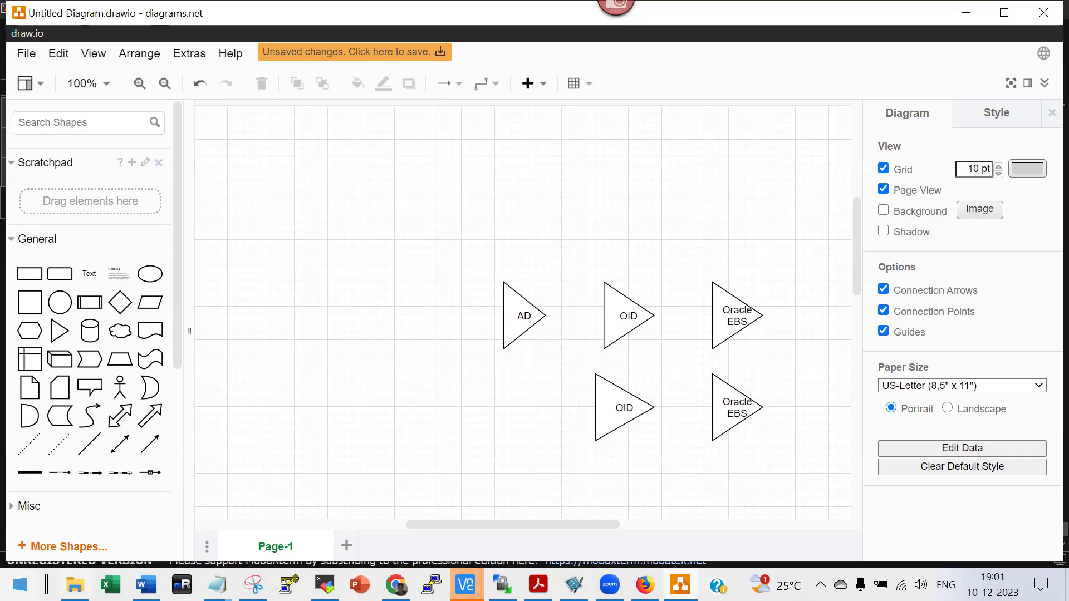
# Switch from the AD–OID–EBS triangle diagram to the oam12c notes folder.
pyautogui.hotkey('alt', 'Tab')
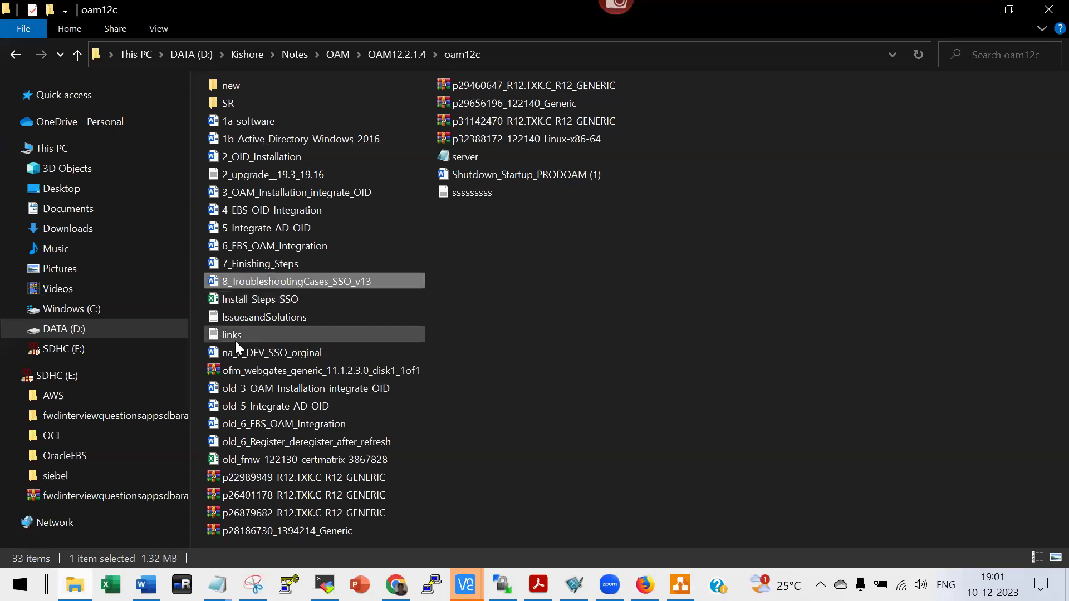
# Open 4_EBS_OID_Integration.docx and scroll to the txkrun.pl SetSSOReg command under Register EBS with OID.
pyautogui.click(272, 212)
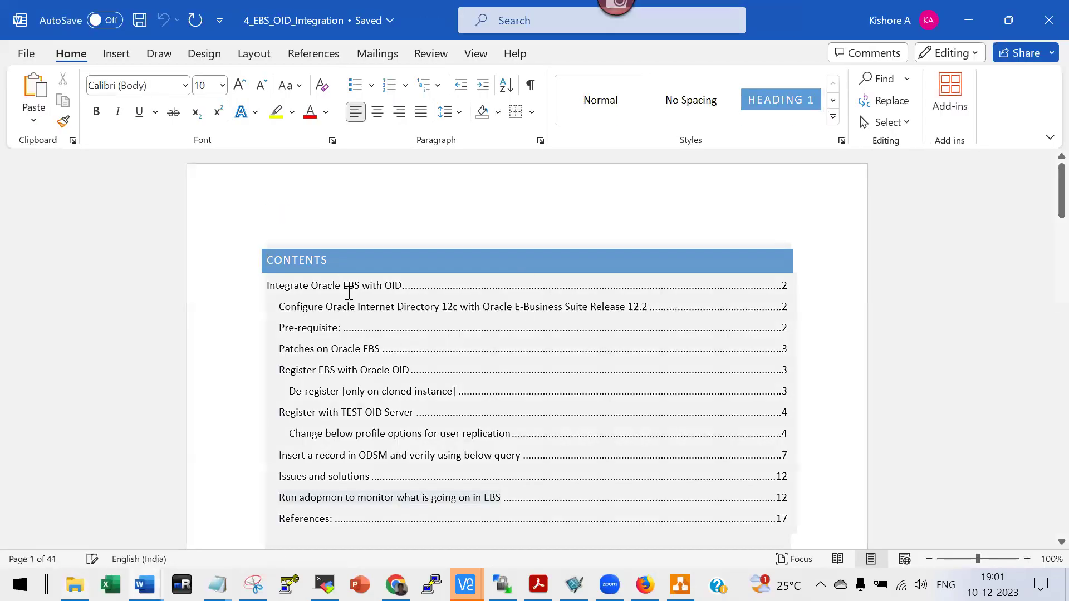
pyautogui.scroll(-4, 439, 389)
pyautogui.scroll(-10, 438, 391)
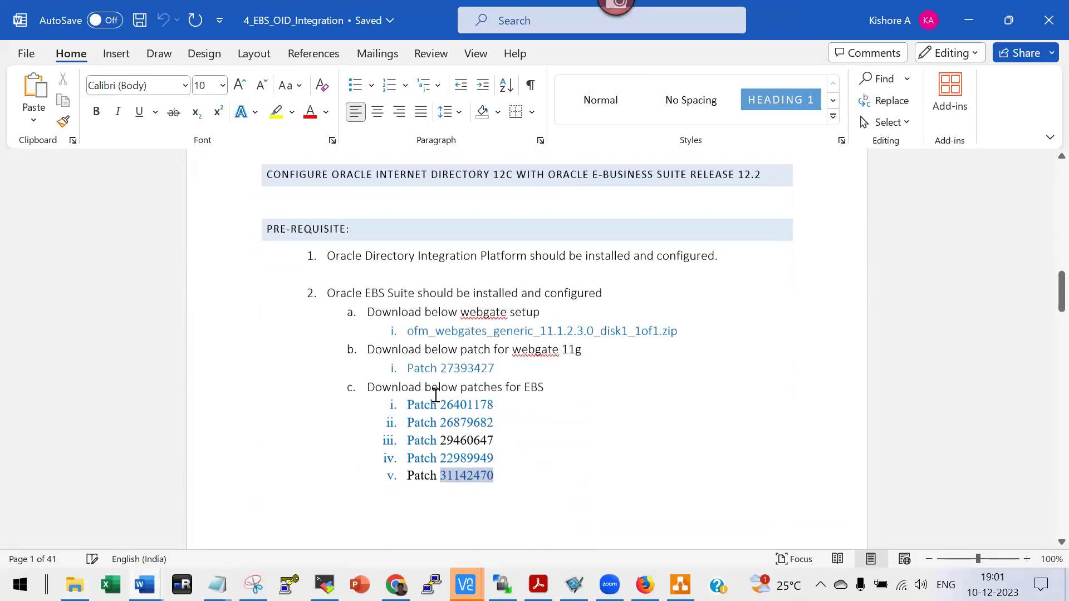
pyautogui.scroll(-15, 434, 396)
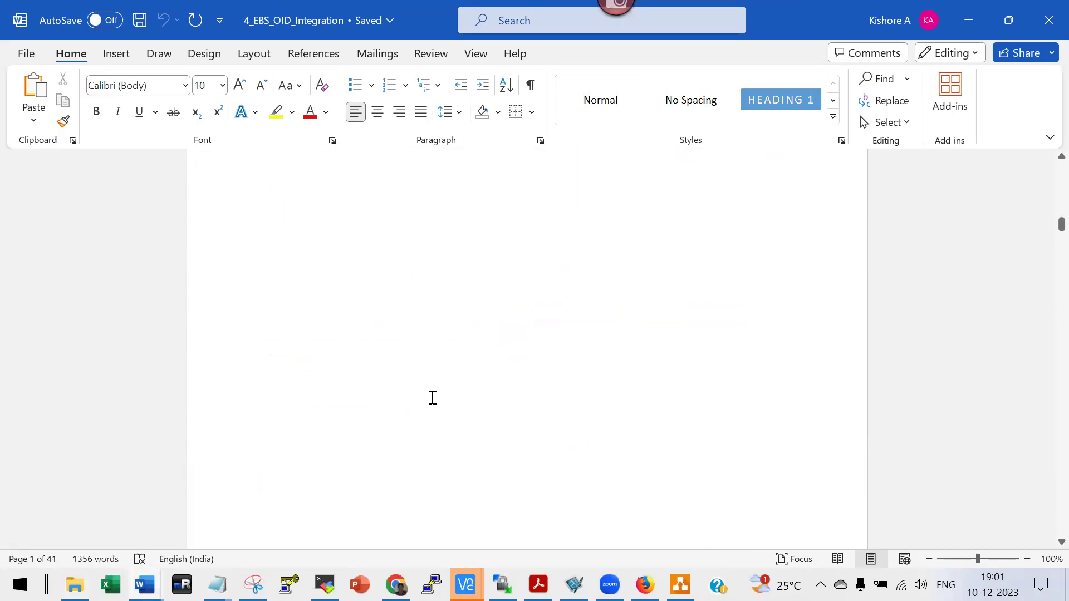
pyautogui.scroll(-3, 433, 398)
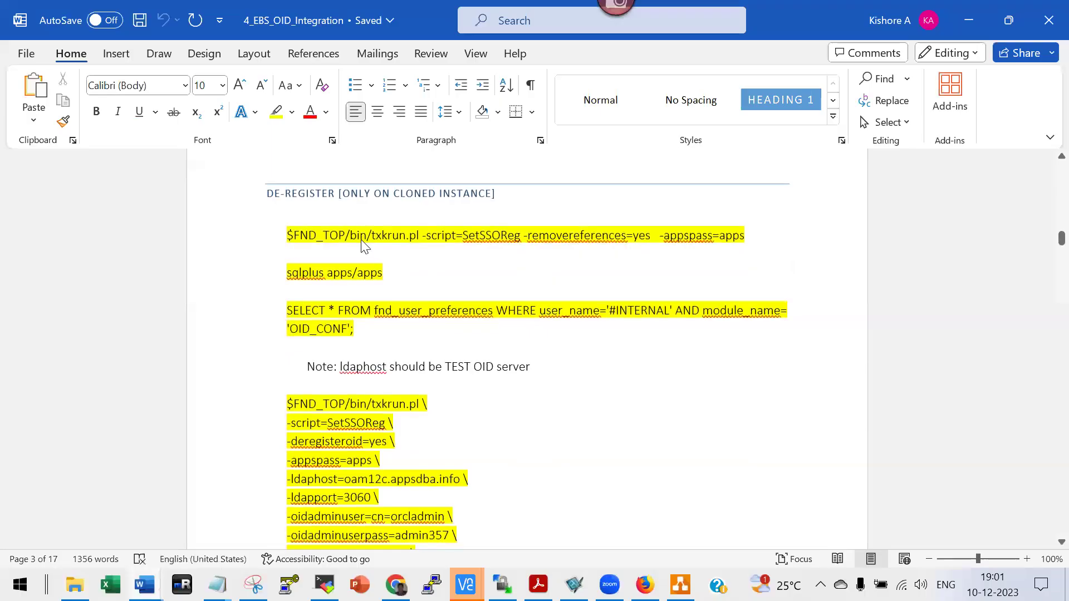
pyautogui.scroll(-2, 419, 360)
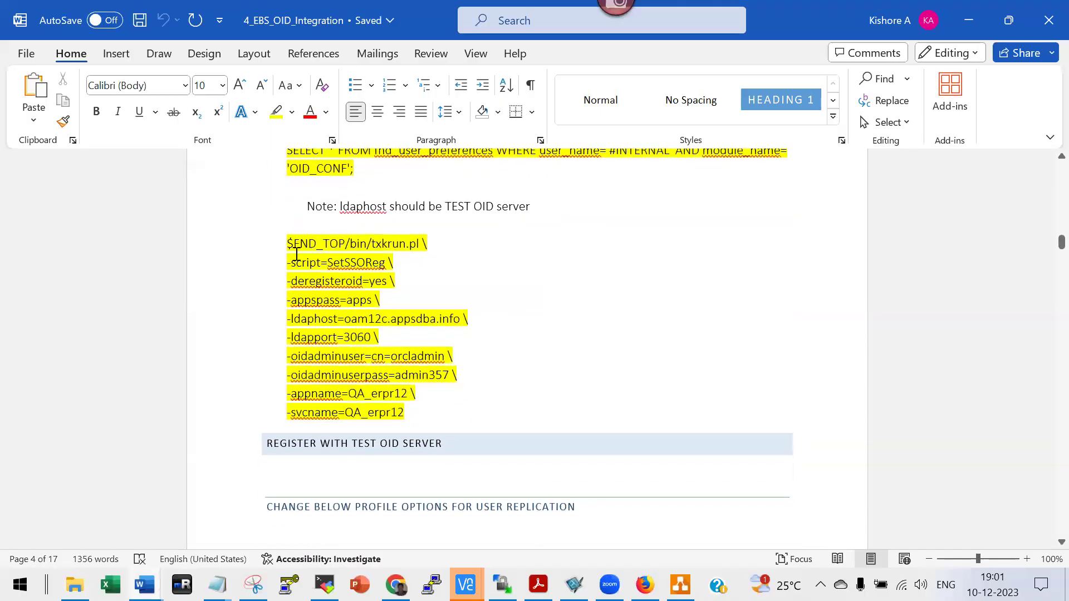
pyautogui.scroll(-15, 475, 415)
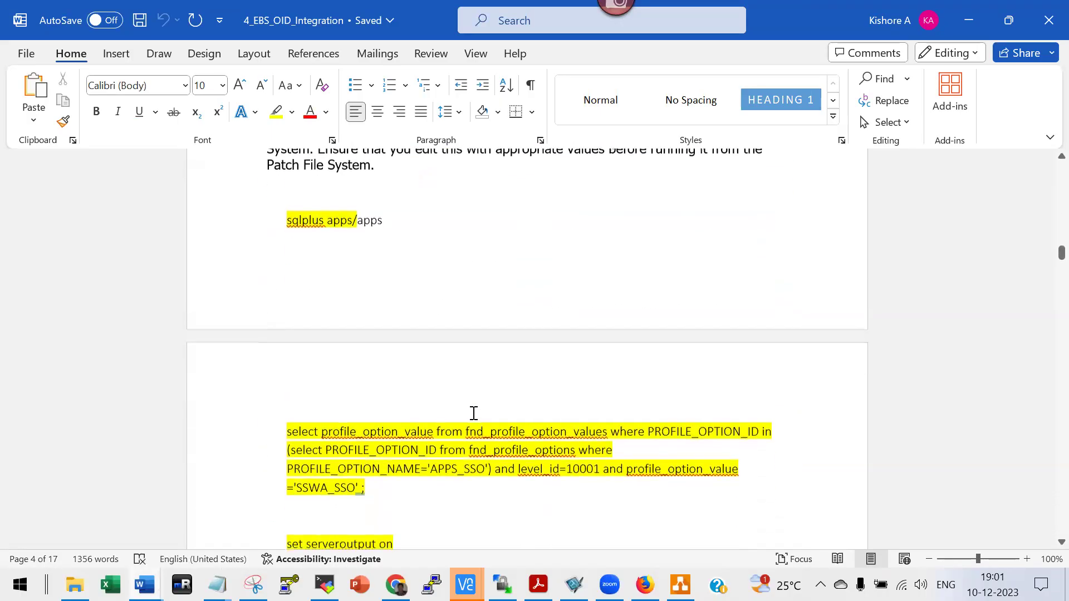
pyautogui.scroll(-15, 472, 412)
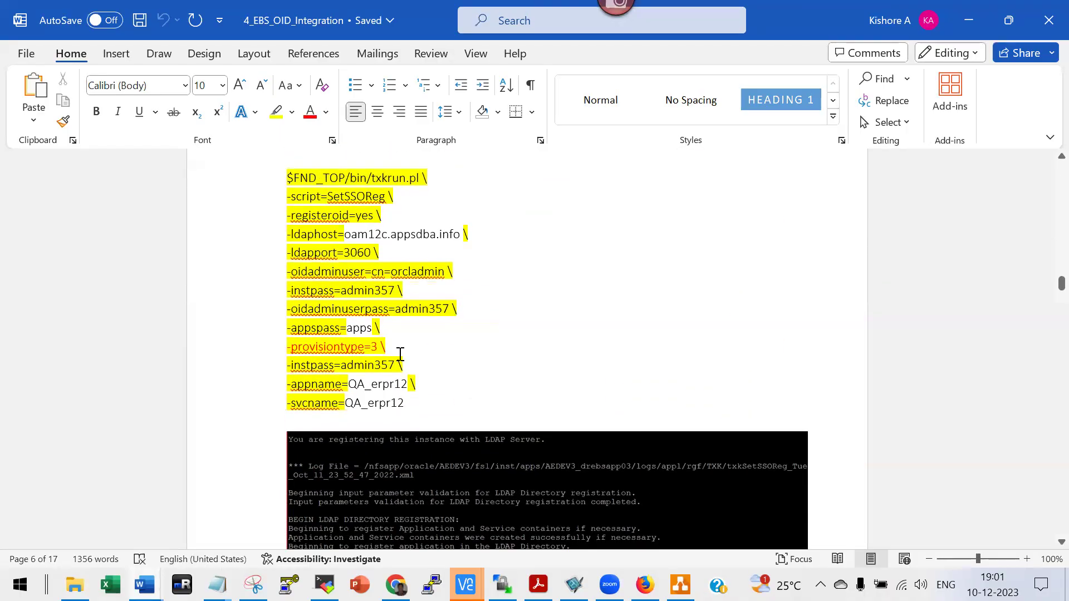
pyautogui.scroll(3, 431, 368)
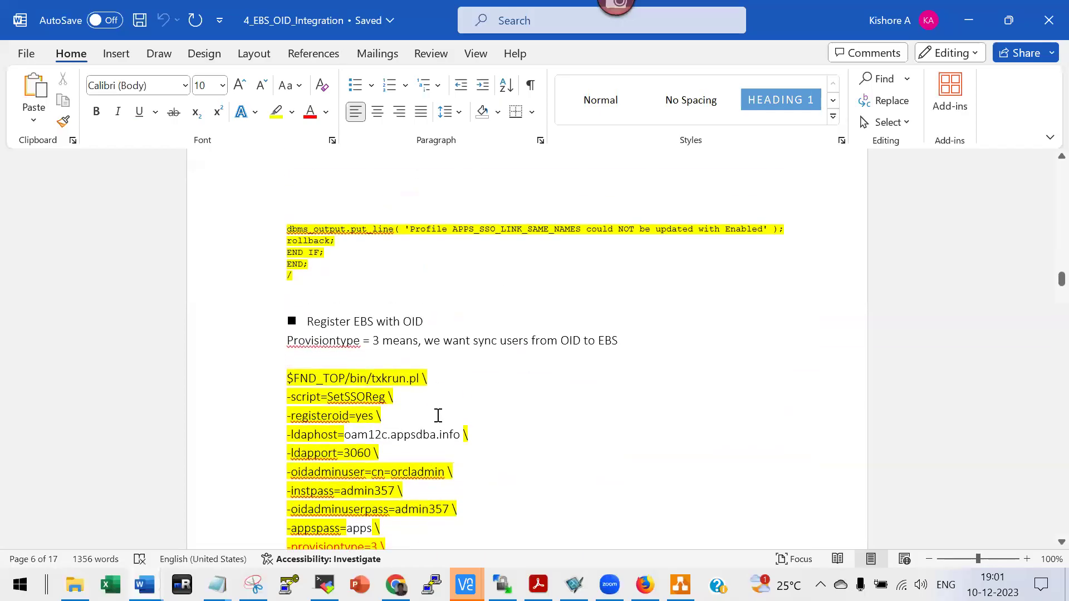
pyautogui.scroll(-3, 438, 418)
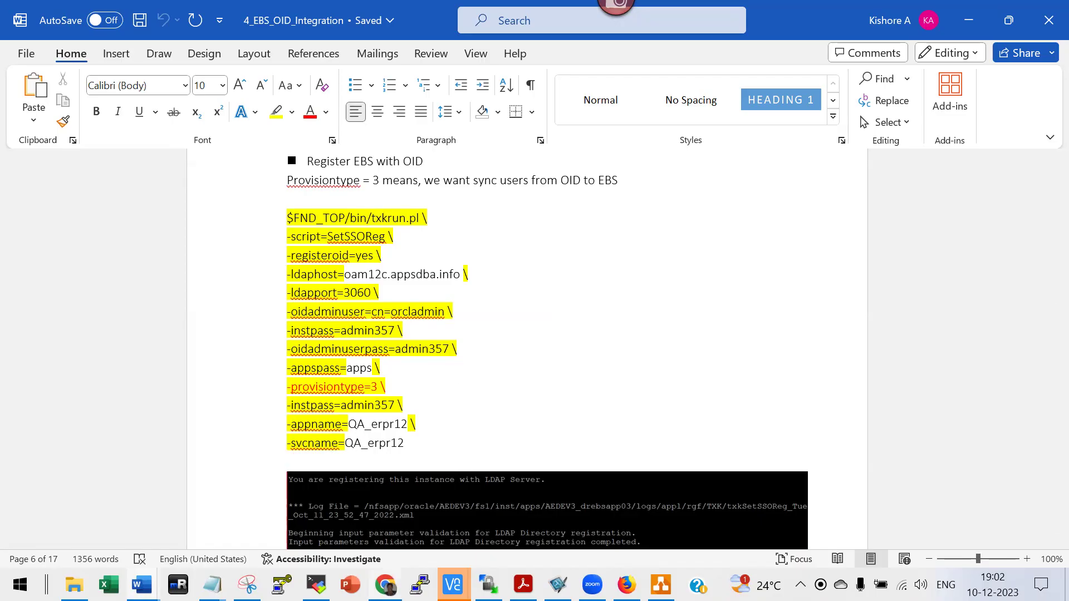
# Change the oam12c browser address from /odsm to /em to load the Enterprise Manager sign-in page.
pyautogui.hotkey('alt', 'Tab')
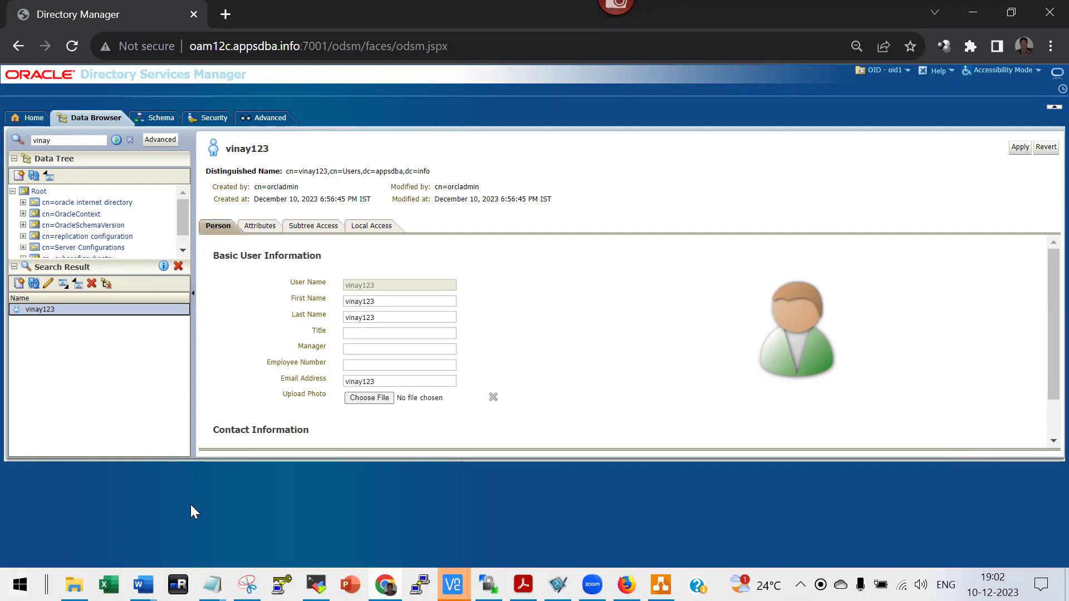
pyautogui.hotkey('ctrl', 'l')
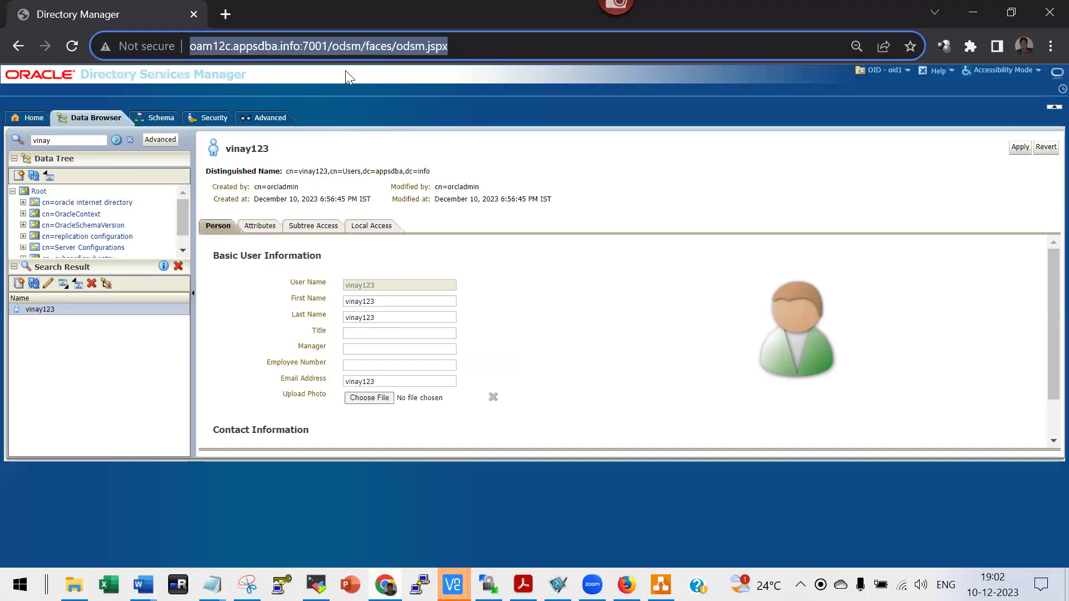
pyautogui.write('oam12c')
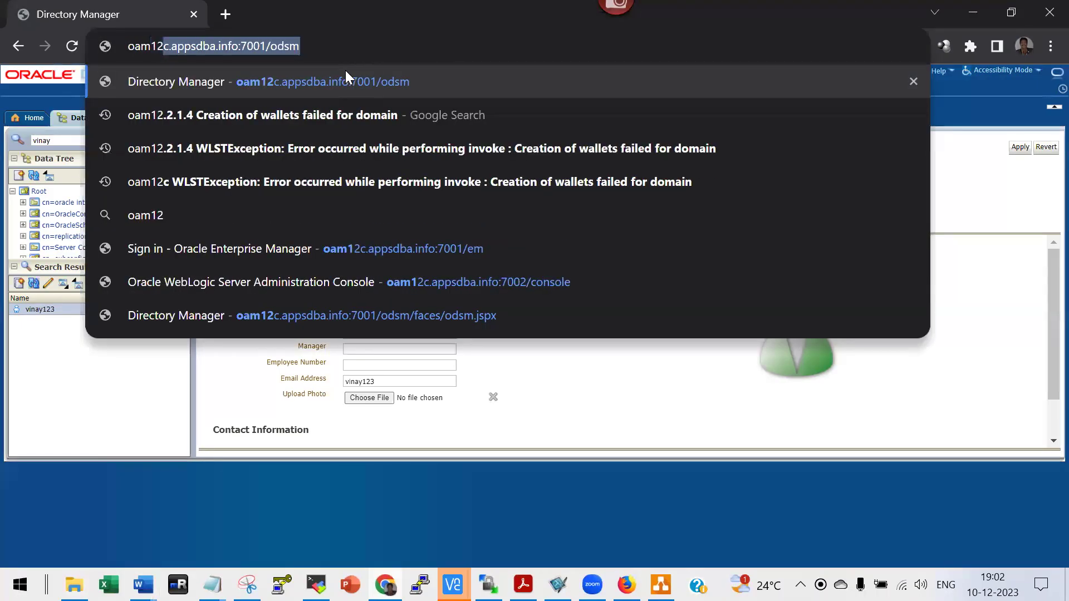
pyautogui.press('End')
pyautogui.press('BackSpace')
pyautogui.press('BackSpace')
pyautogui.press('BackSpace')
pyautogui.press('BackSpace')
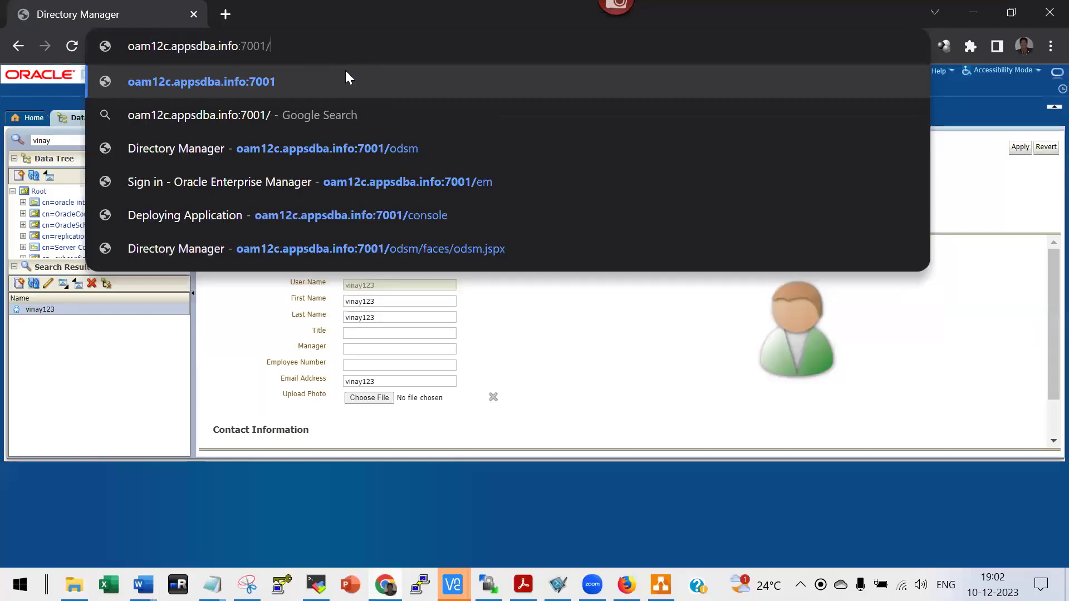
pyautogui.write('e')
pyautogui.press('Return')
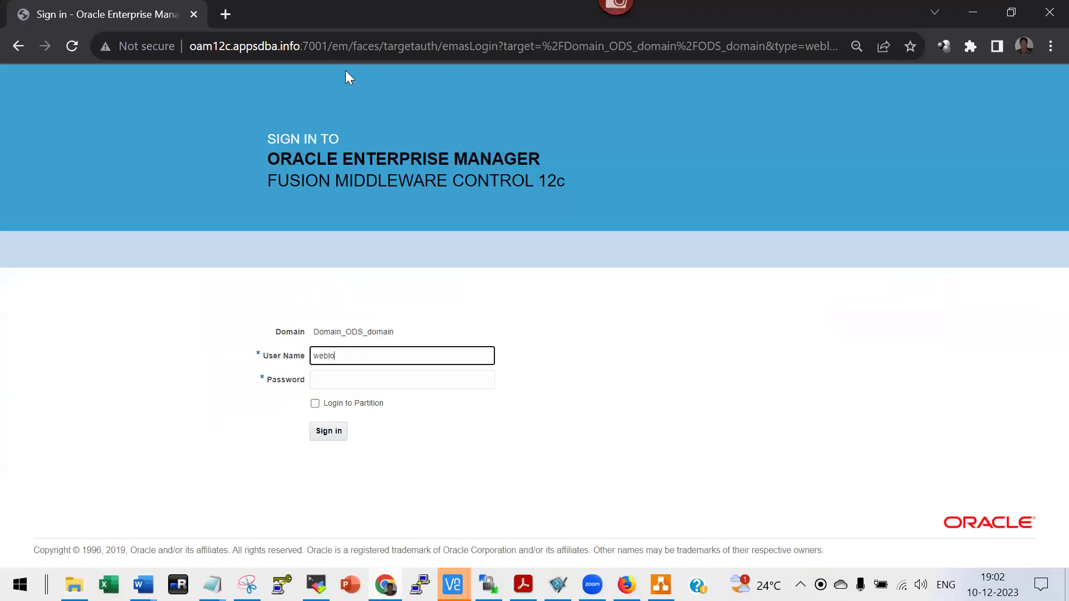
# Enter the password and sign in to Enterprise Manager.
pyautogui.press('Tab')
pyautogui.write('welcome1')
pyautogui.press('Return')
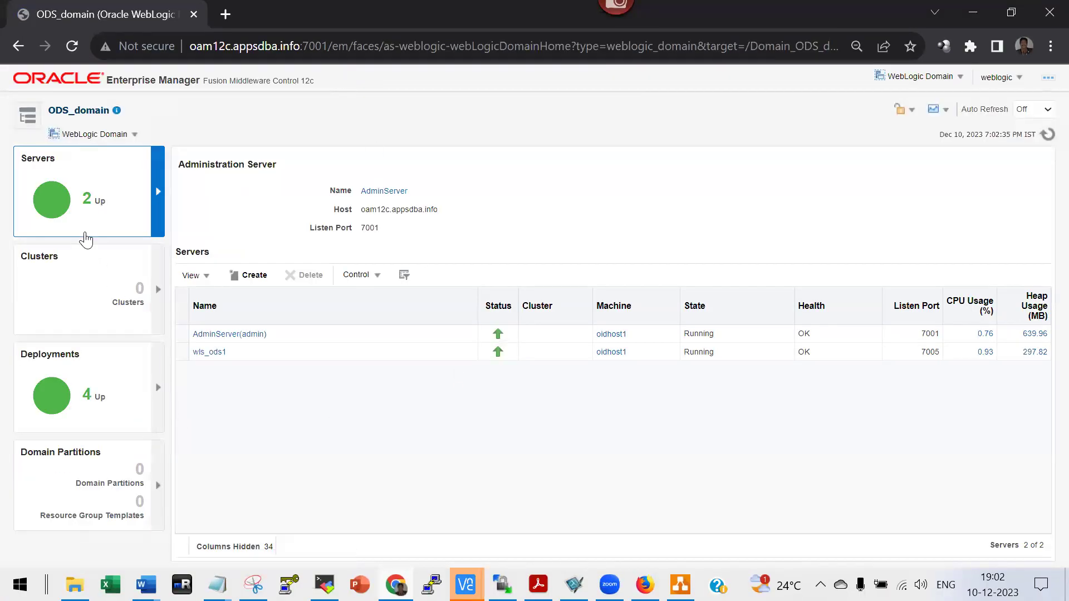
# Open the DIP(12.2.1.3.0) server home from Target Navigation under Identity and Access.
pyautogui.click(32, 123)
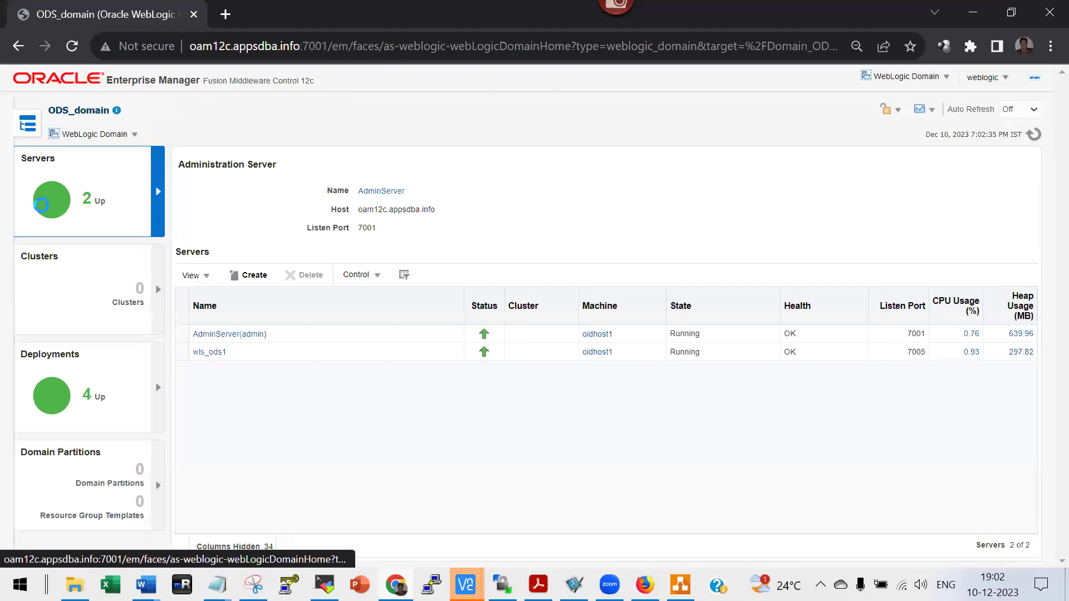
pyautogui.click(23, 248)
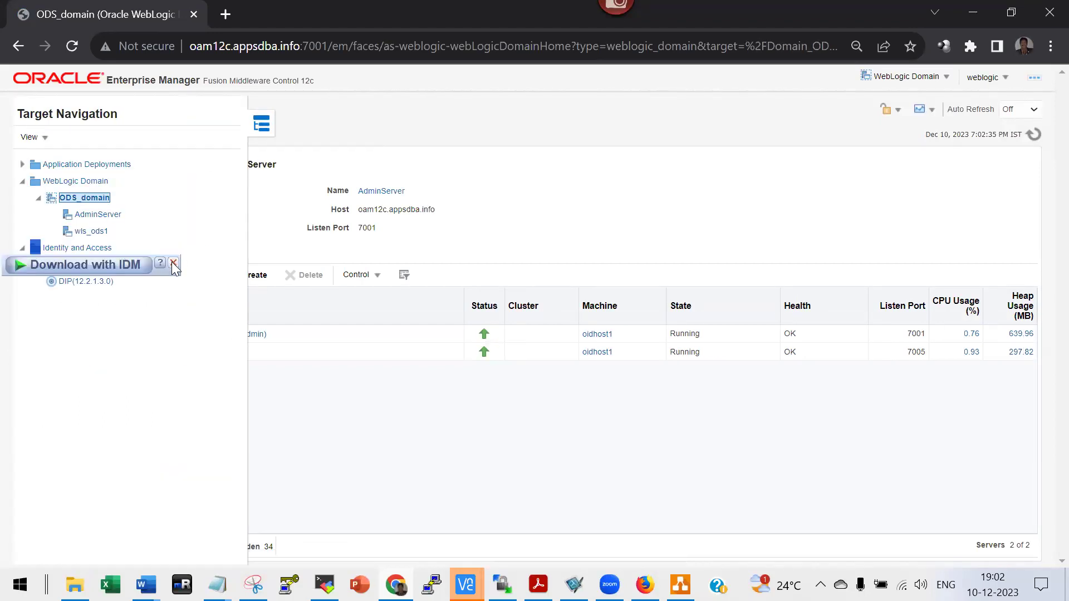
pyautogui.click(173, 263)
pyautogui.click(79, 284)
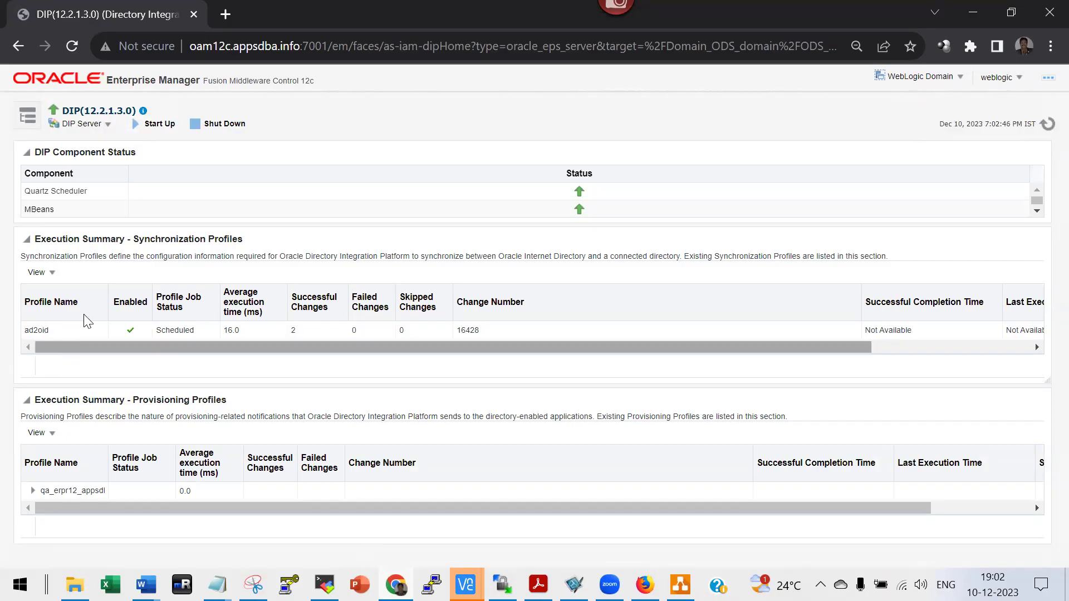
# Open the ad2oid profile for editing via DIP Server > Administration > Synchronization Profiles.
pyautogui.click(111, 125)
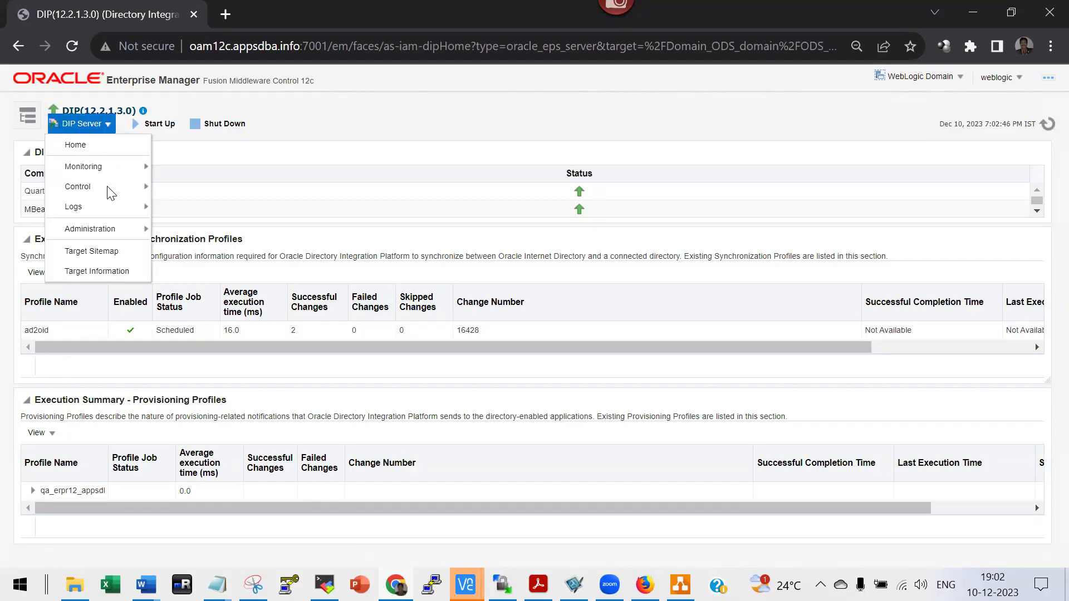
pyautogui.moveTo(109, 230)
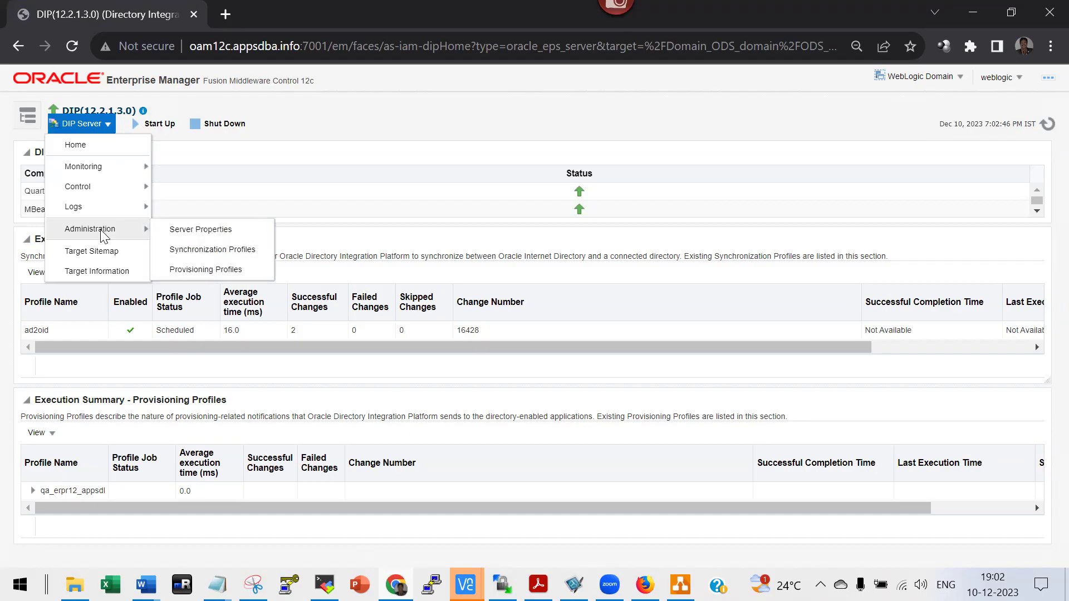
pyautogui.click(214, 250)
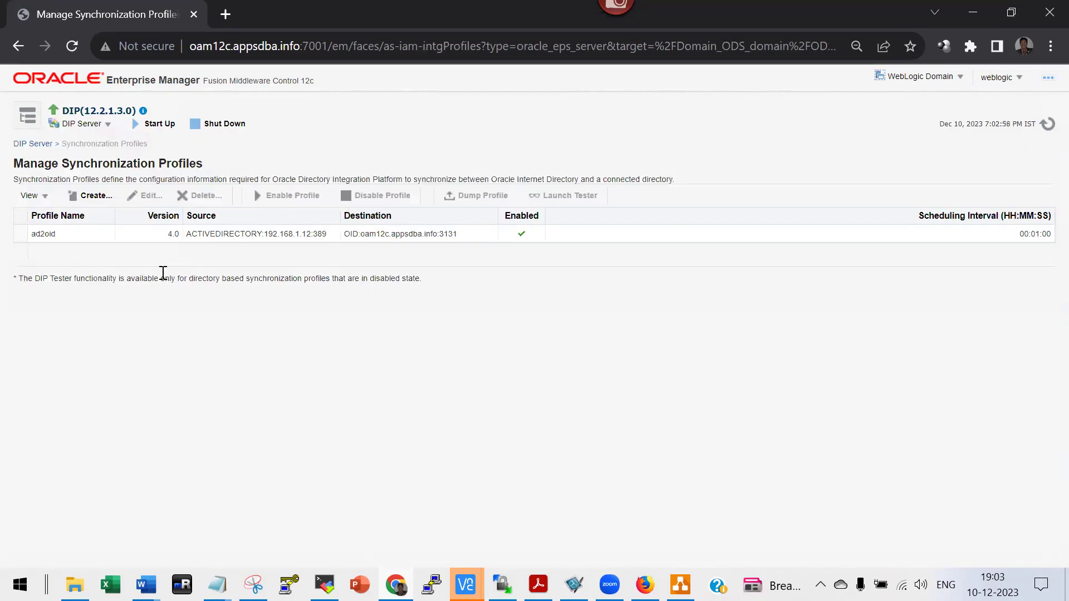
pyautogui.click(77, 236)
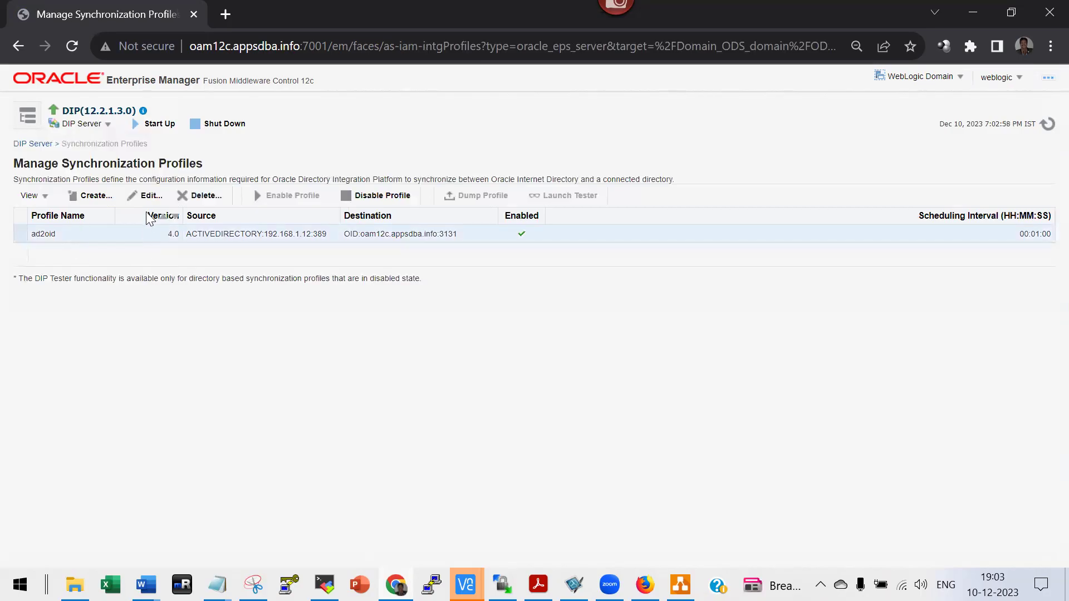
pyautogui.click(147, 196)
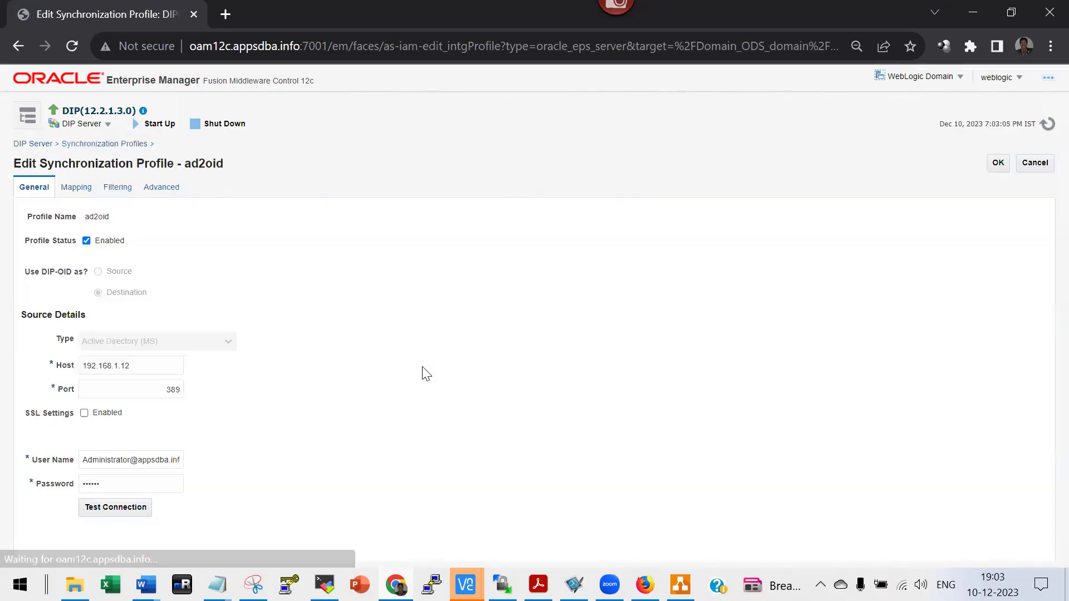
# Inspect the source Host value without changing it, then return to the oam12c folder.
pyautogui.click(145, 366)
pyautogui.moveTo(146, 366); pyautogui.dragTo(45, 369)
pyautogui.click(114, 379)
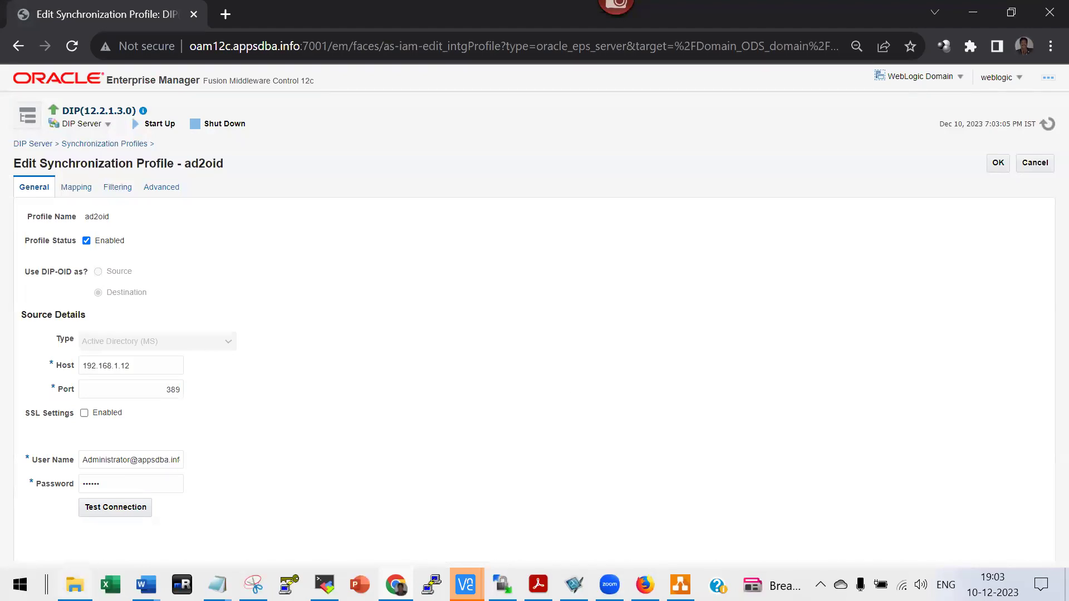
pyautogui.click(75, 585)
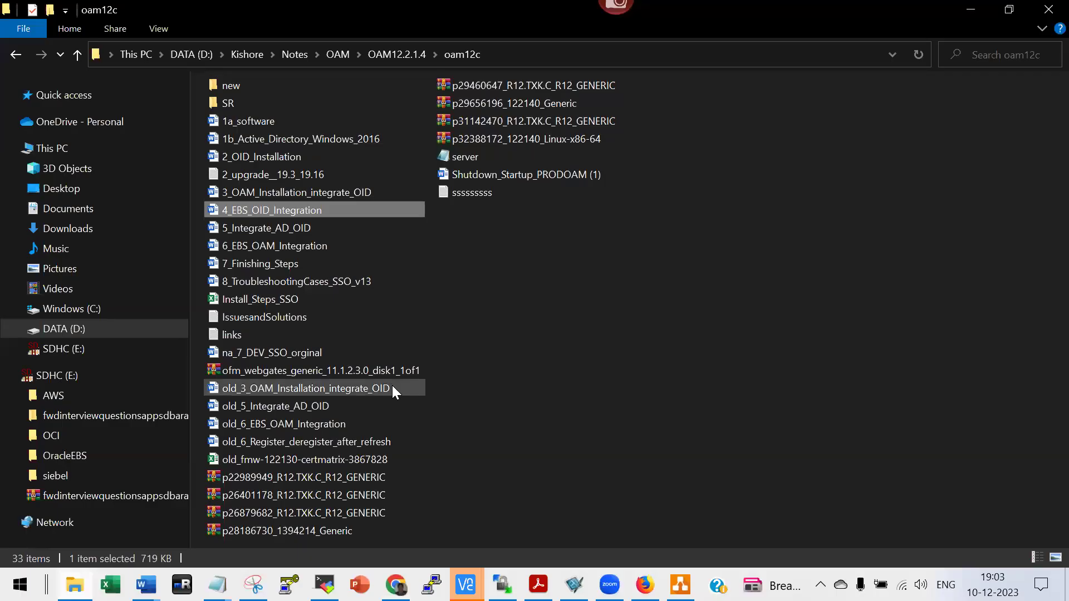
# Open the Install_Steps_SSO workbook and scroll back to the top of Sheet1.
pyautogui.doubleClick(274, 299)
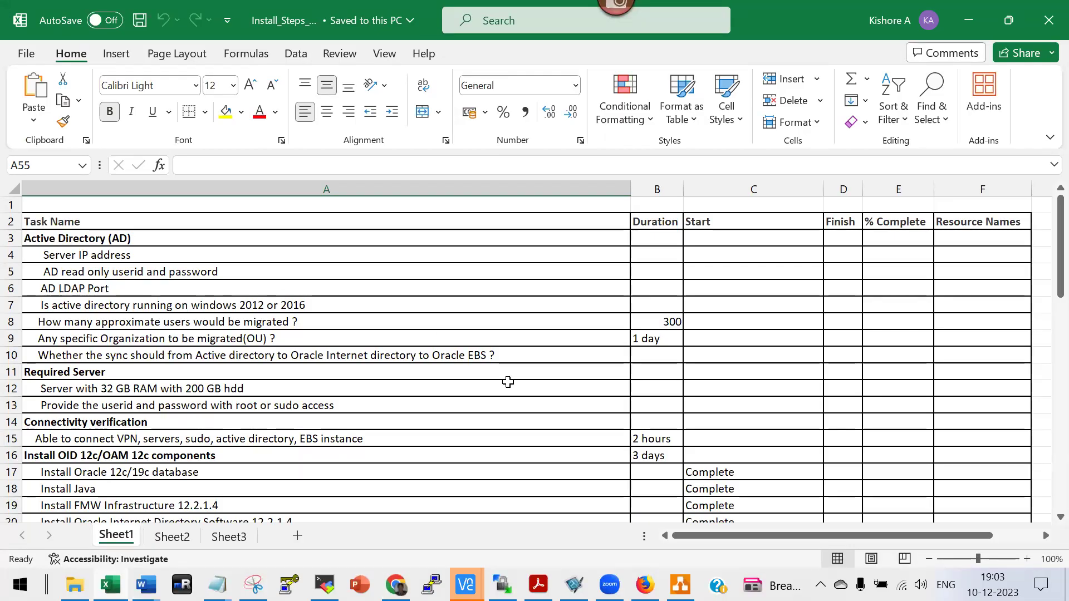
pyautogui.scroll(-3, 507, 382)
pyautogui.scroll(-5, 506, 383)
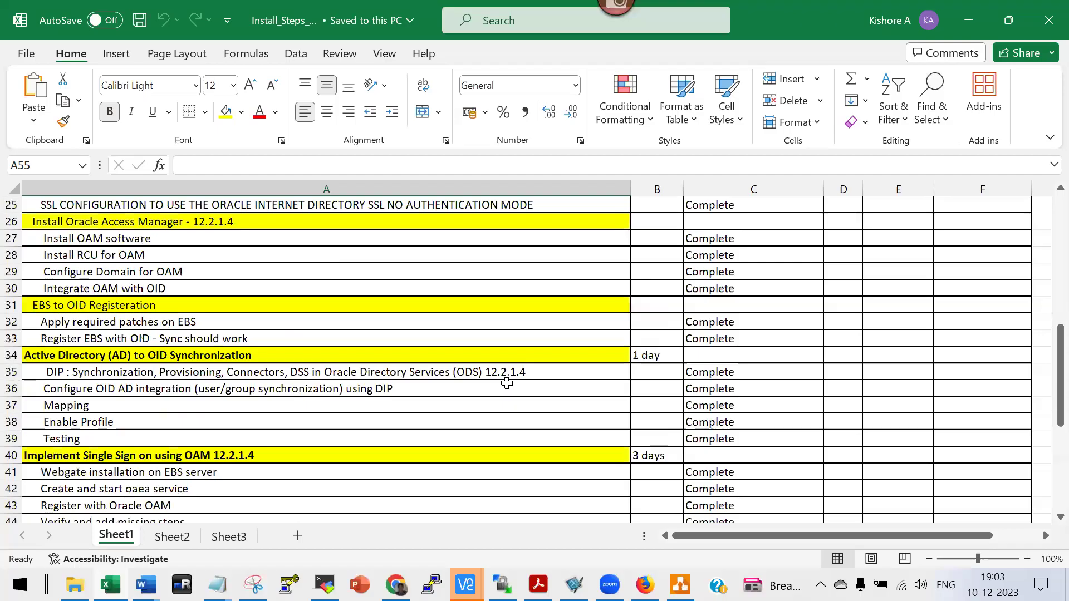
pyautogui.scroll(-3, 503, 384)
pyautogui.scroll(-3, 423, 412)
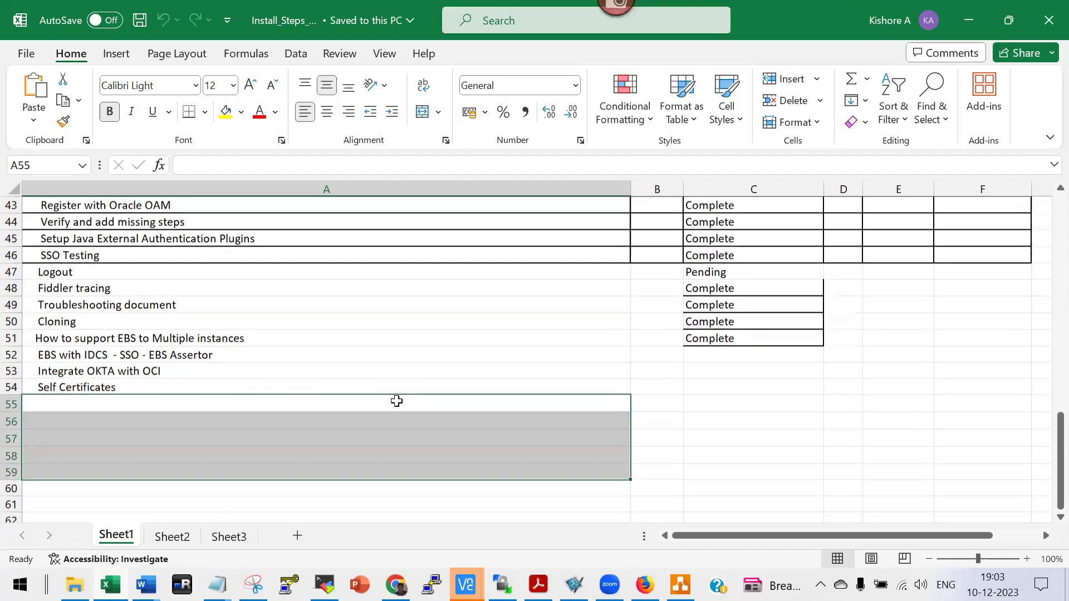
pyautogui.scroll(5, 564, 531)
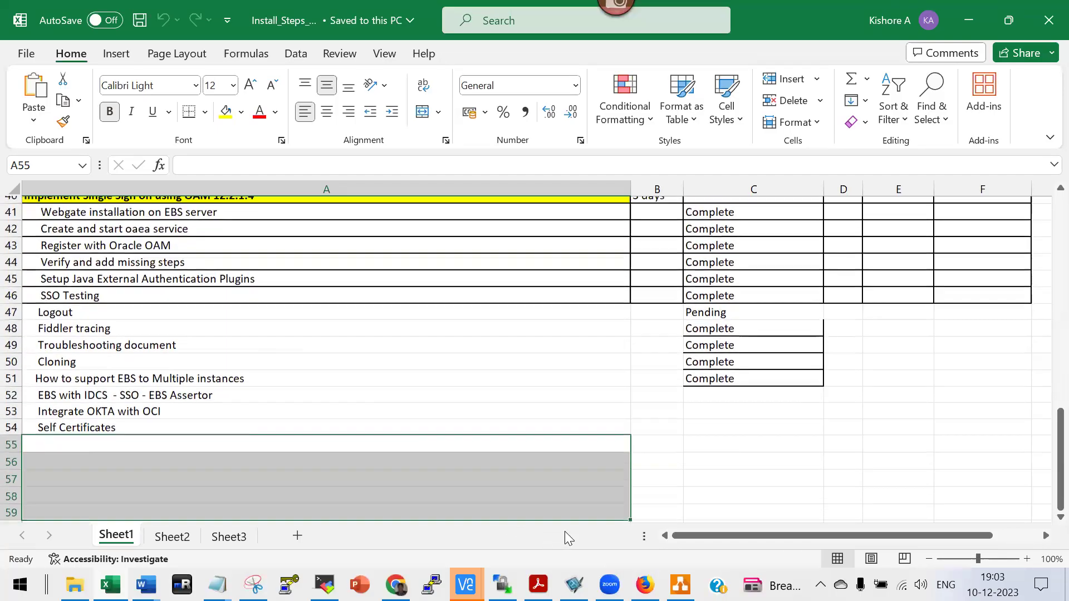
pyautogui.scroll(-3, 564, 528)
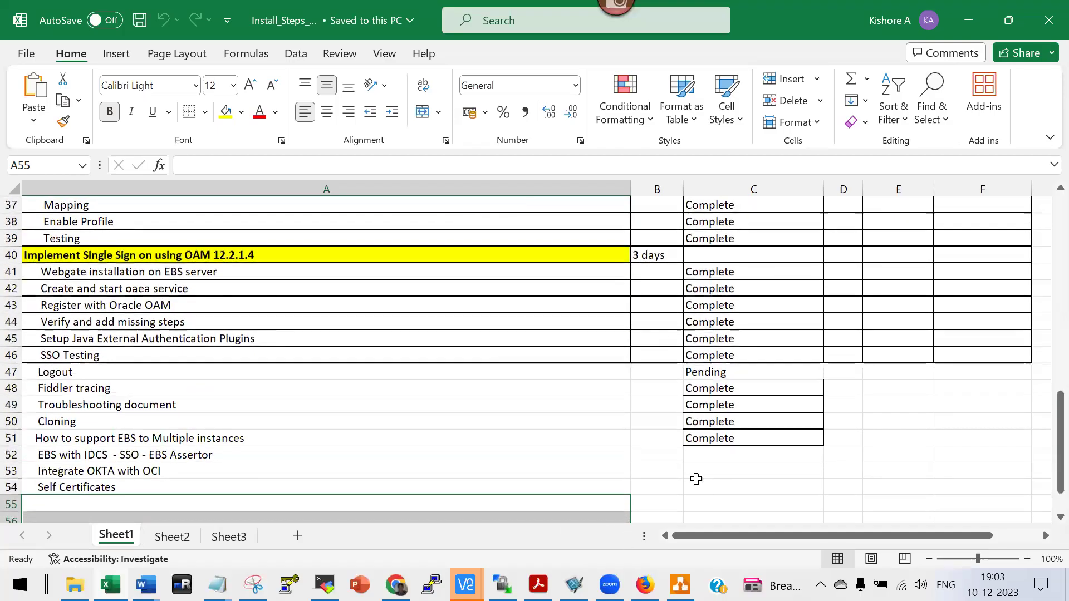
pyautogui.scroll(11, 563, 444)
pyautogui.scroll(1, 562, 443)
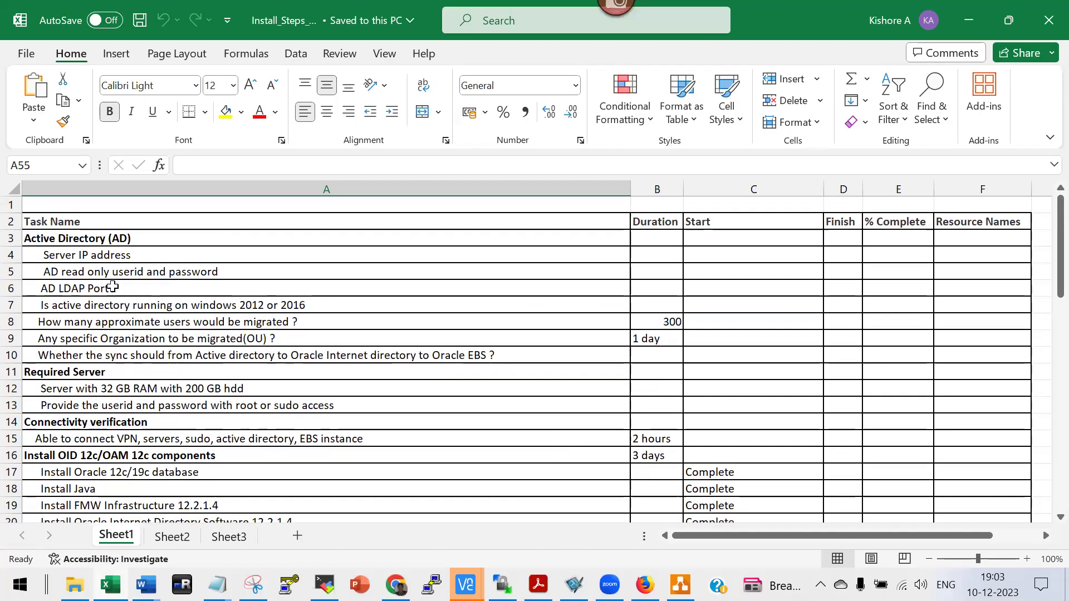
# Review the AD items (server IP, read-only userid, Windows version, user count, OU), then bring up VNC.
pyautogui.click(91, 257)
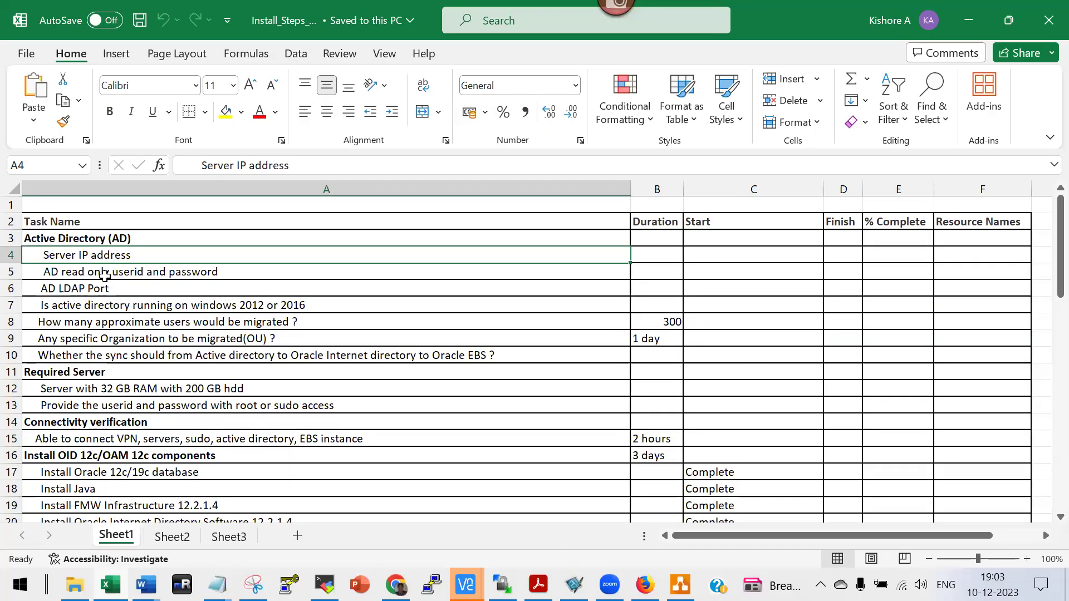
pyautogui.click(105, 276)
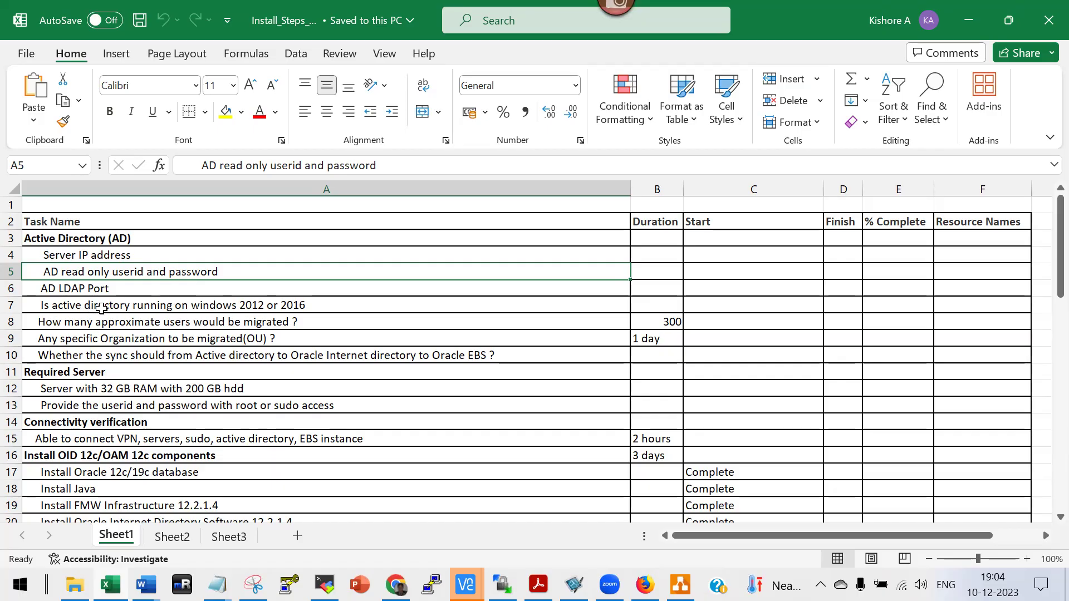
pyautogui.click(101, 310)
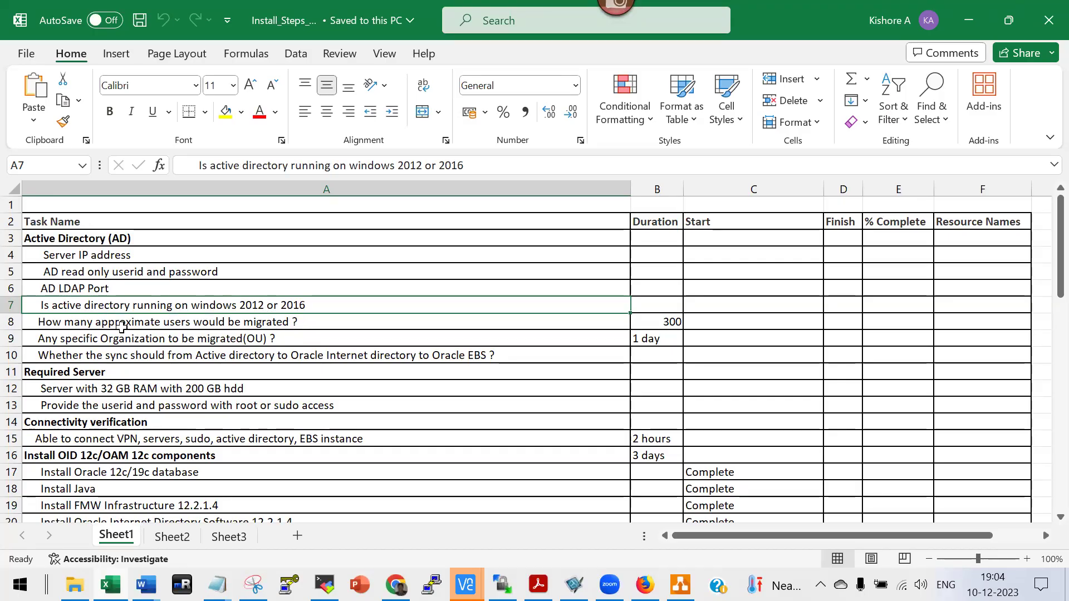
pyautogui.click(236, 326)
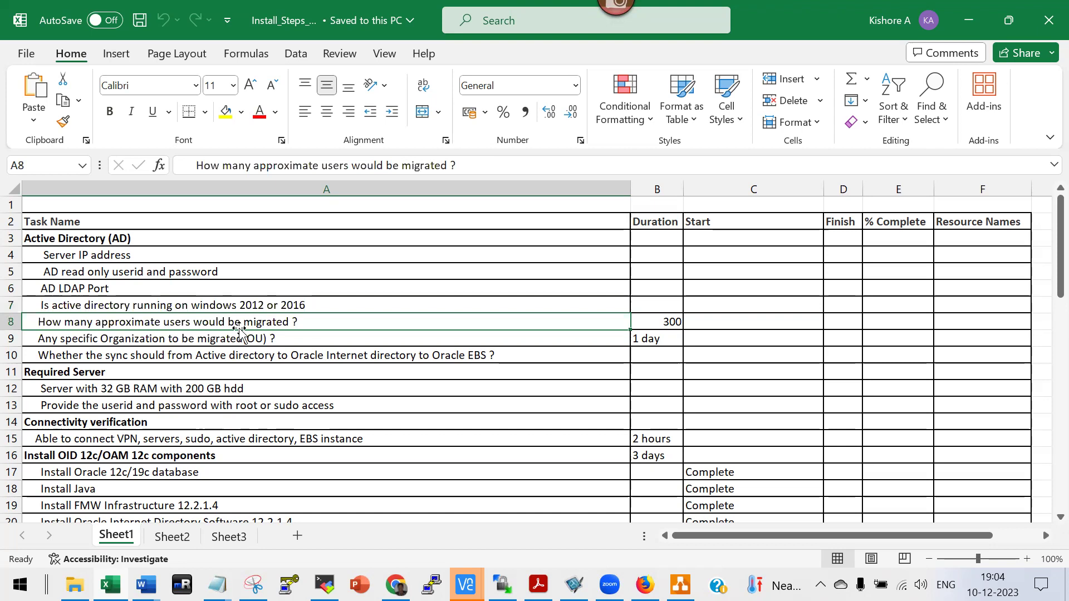
pyautogui.click(110, 341)
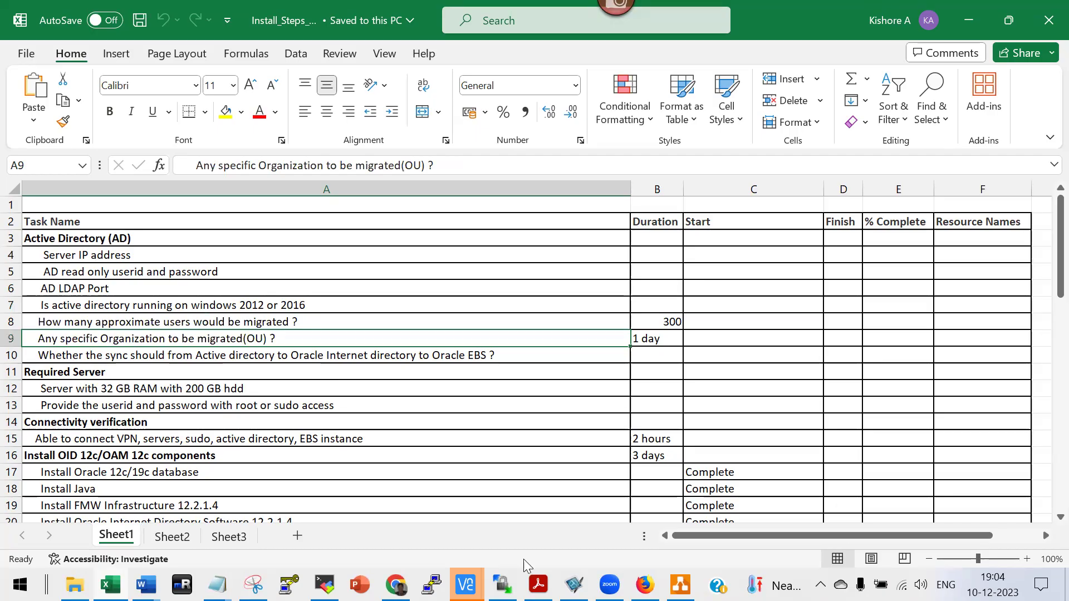
pyautogui.click(465, 585)
pyautogui.click(537, 517)
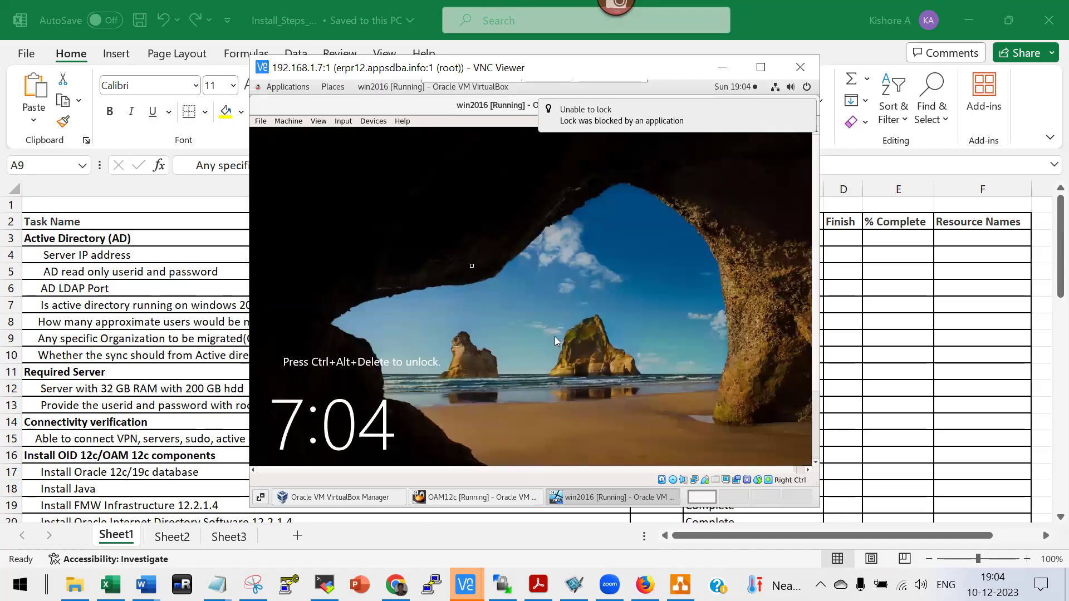
# Send Ctrl-Alt-Del via Input > Keyboard and log in with the Administrator password.
pyautogui.click(344, 122)
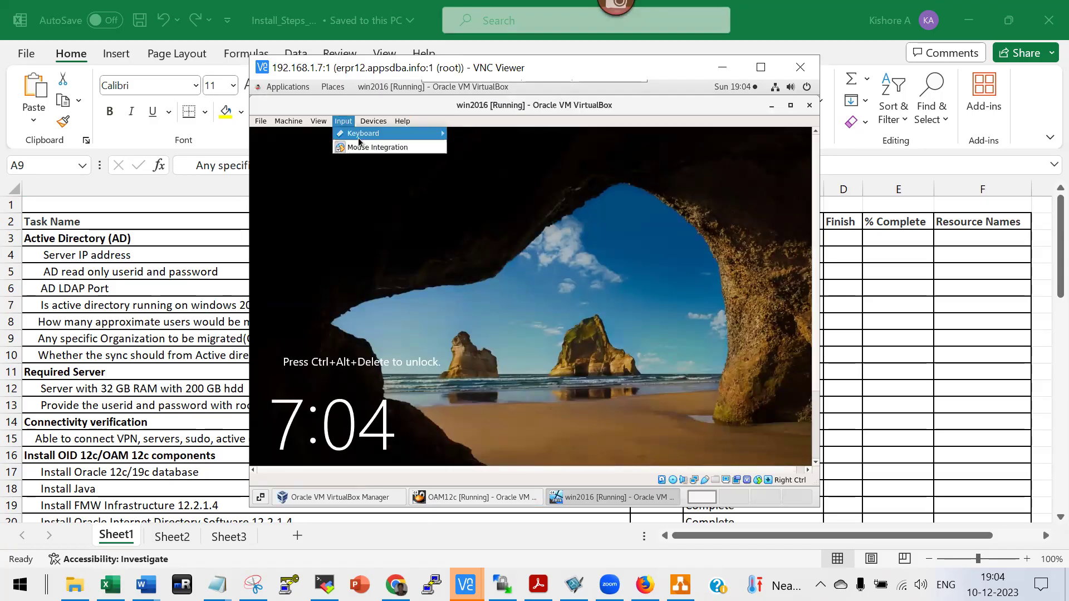
pyautogui.moveTo(359, 140)
pyautogui.click(507, 148)
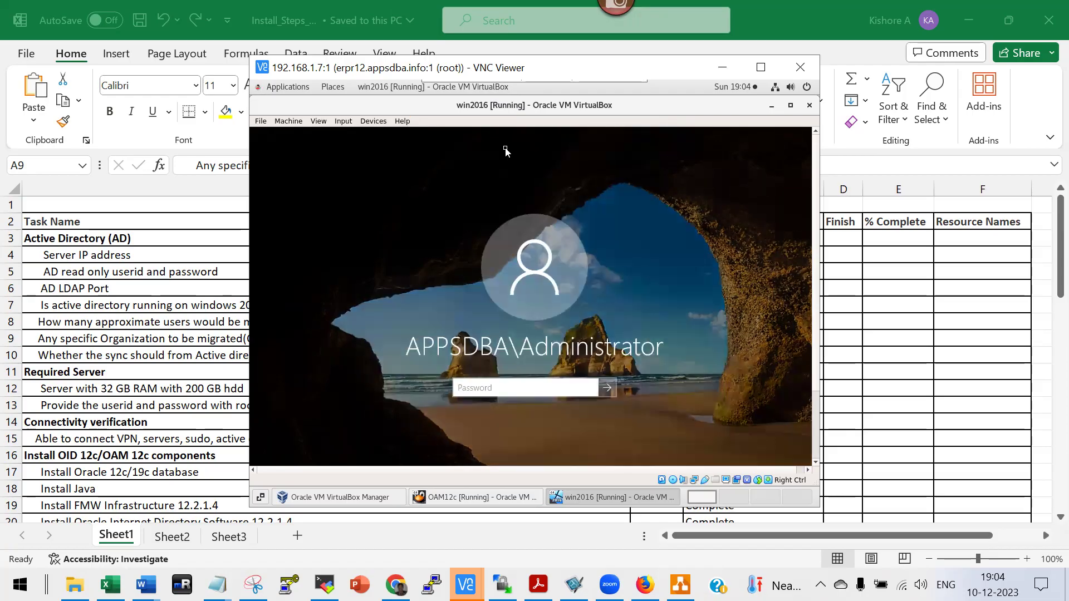
pyautogui.write('•••••••••••')
pyautogui.press('Return')
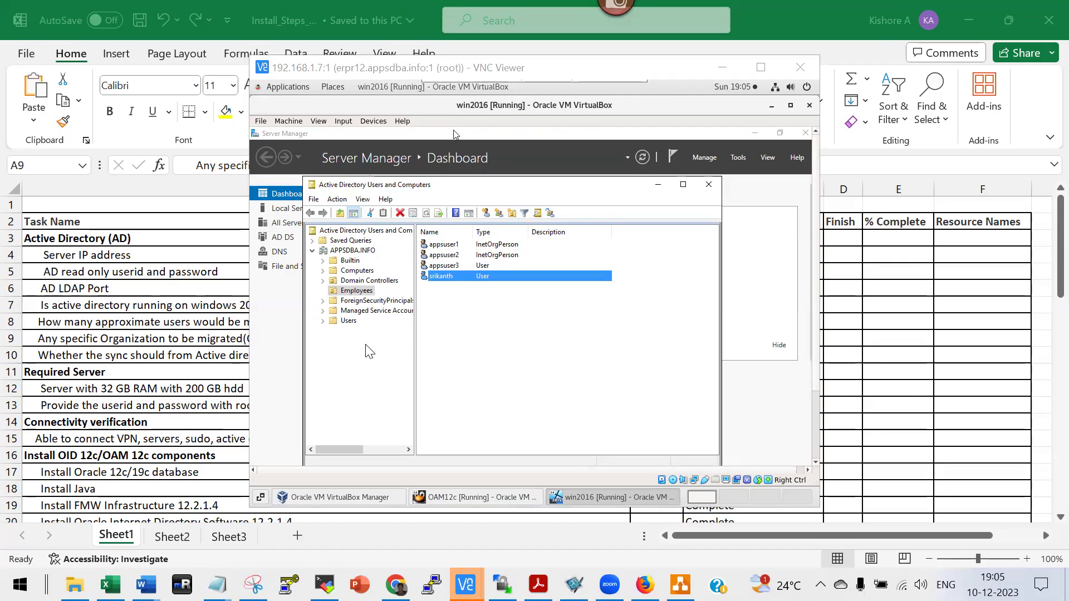
# Show the Active Directory Employees users, then return to the ad2oid profile page in Chrome.
pyautogui.click(359, 294)
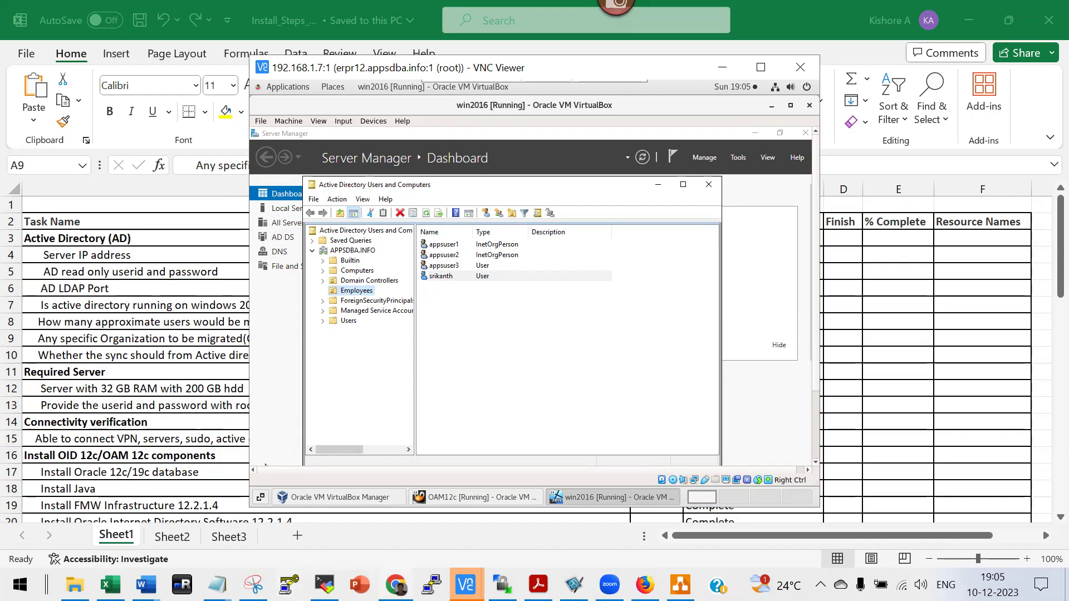
pyautogui.moveTo(396, 584)
pyautogui.click(389, 501)
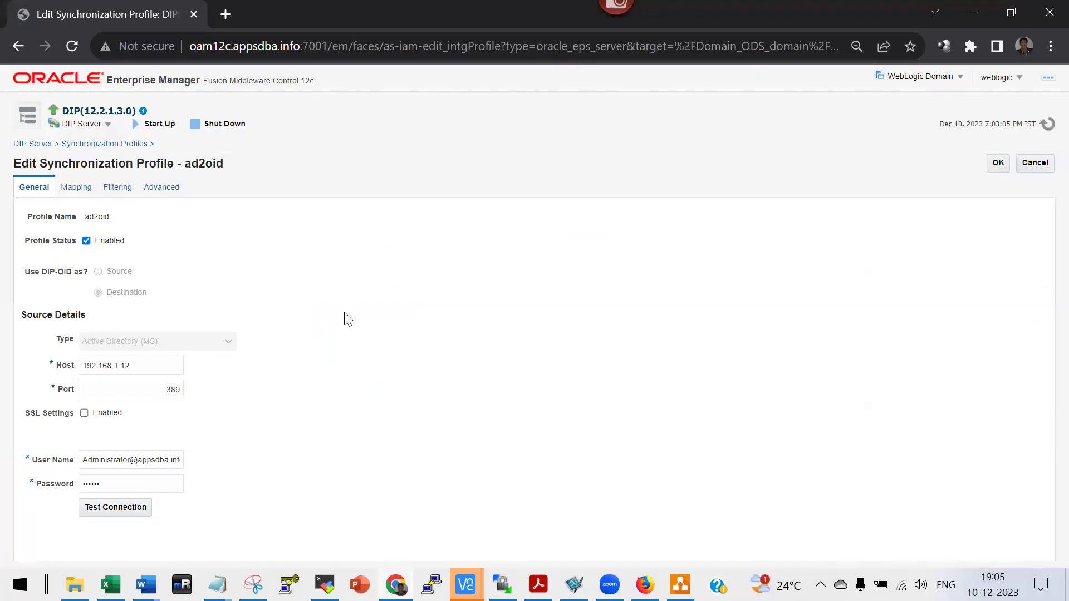
# Compare against the VNC Employees users (appsuser1–3), then return to the Install_Steps_SSO spreadsheet.
pyautogui.hotkey('alt', 'Tab')
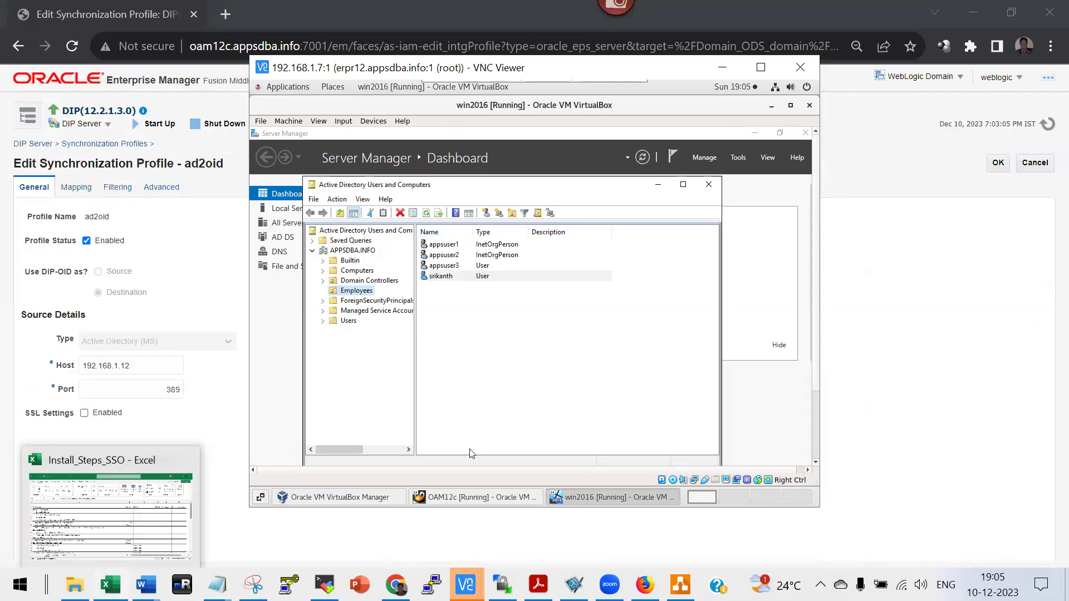
pyautogui.click(111, 584)
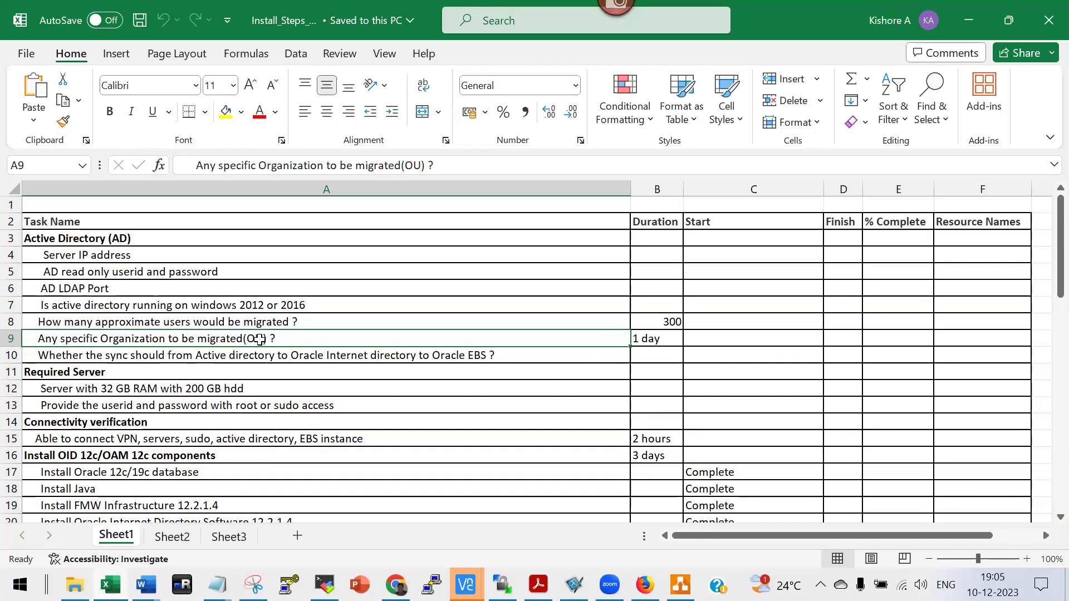
pyautogui.doubleClick(656, 340)
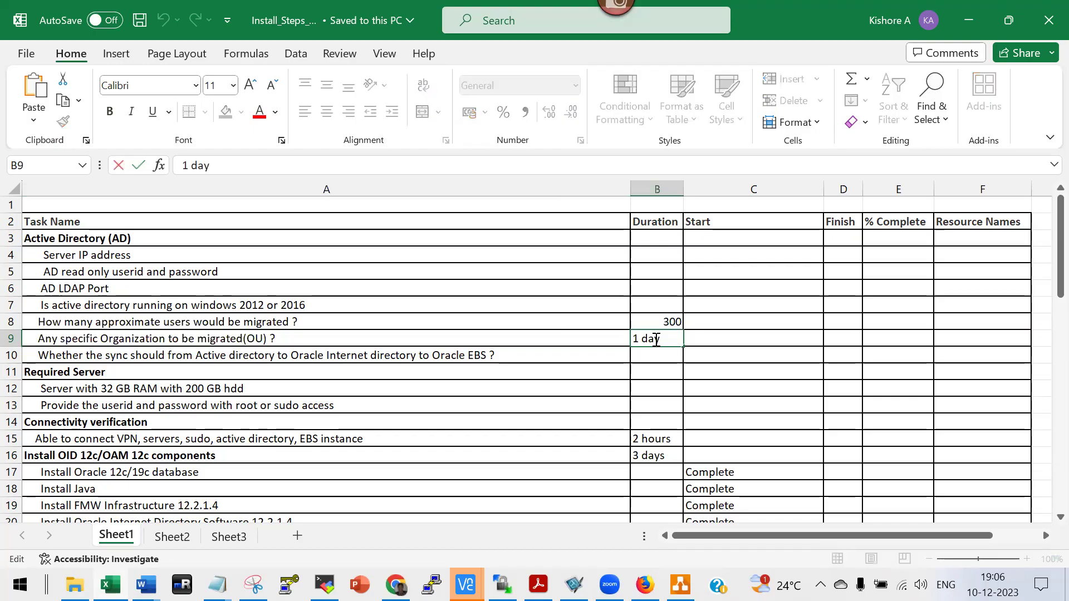
pyautogui.click(673, 322)
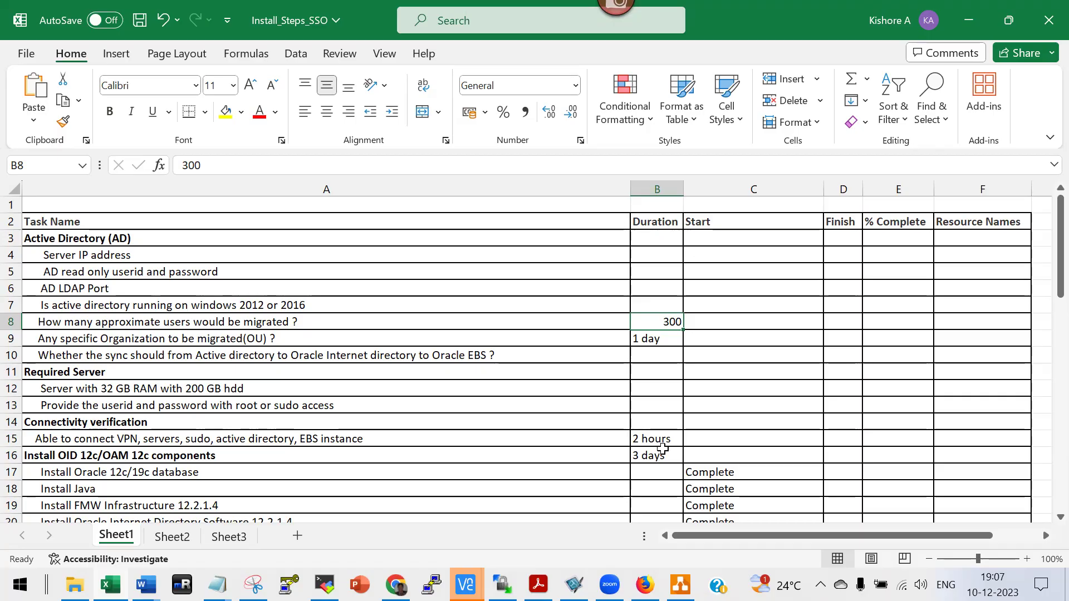
pyautogui.click(216, 585)
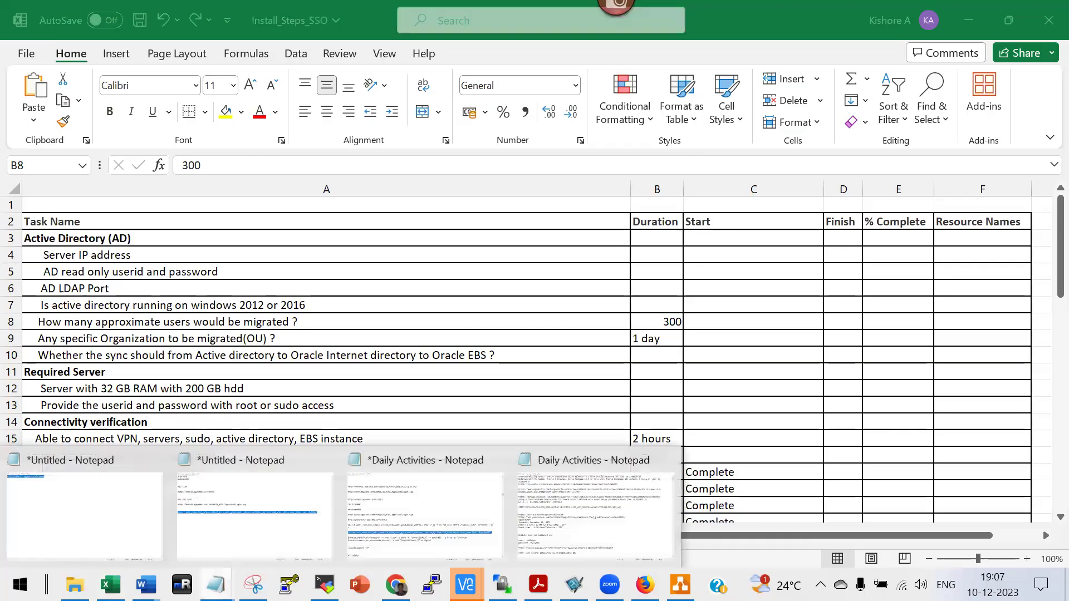
# Add SSO, local and both as separate lines below the fnd_user query.
pyautogui.click(305, 501)
pyautogui.click(887, 302)
pyautogui.press('Return')
pyautogui.press('Return')
pyautogui.press('Return')
pyautogui.press('Return')
pyautogui.write('SSO')
pyautogui.press('Return')
pyautogui.write('local')
pyautogui.press('Return')
pyautogui.write('both')
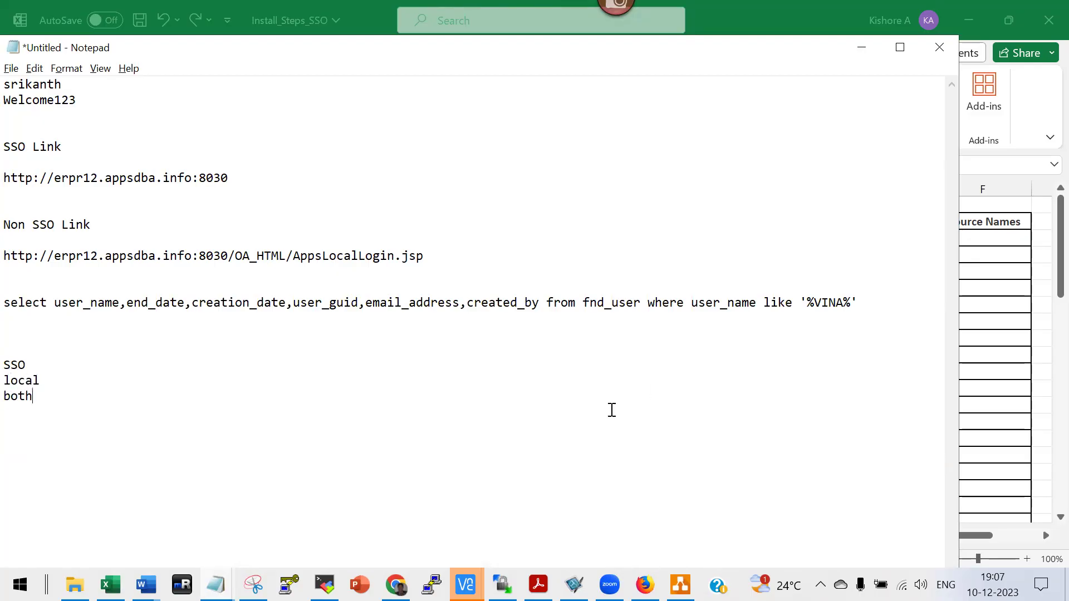
# Highlight the SSO and local options, then start a new line reading 100 -.
pyautogui.click(29, 368)
pyautogui.doubleClick(6, 364)
pyautogui.click(41, 380)
pyautogui.doubleClick(9, 382)
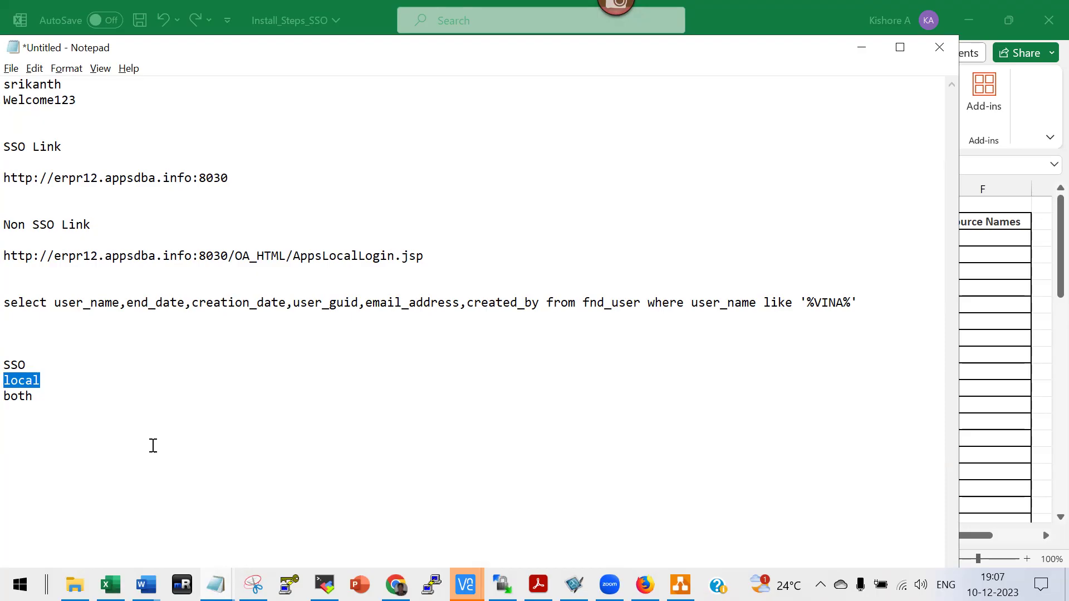
pyautogui.click(31, 398)
pyautogui.press('Return')
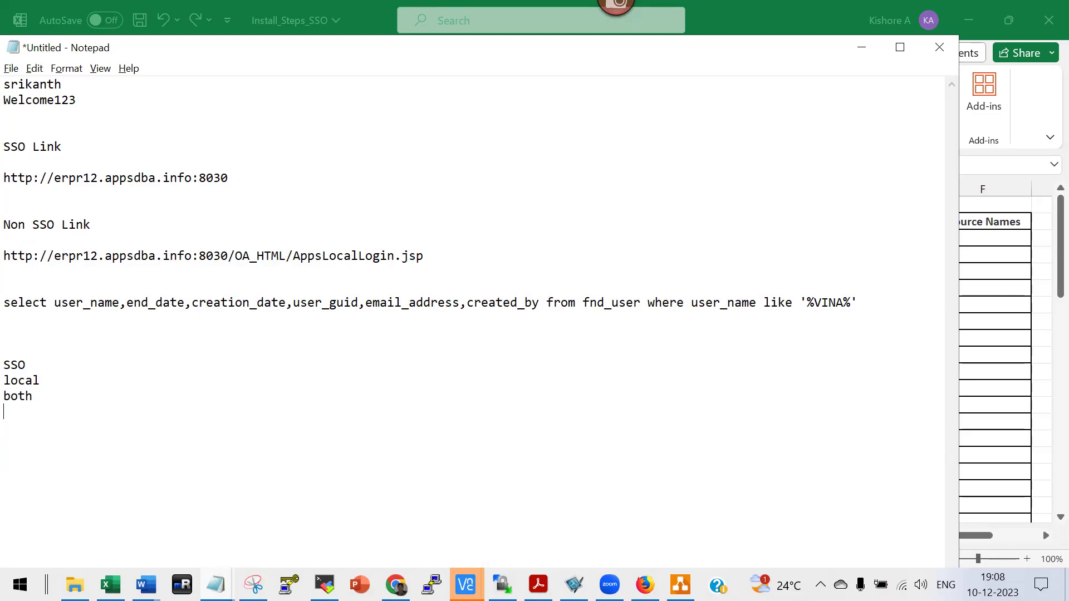
pyautogui.write('100 -')
# Complete the line as 100 - both and select the SSO login link line.
pyautogui.doubleClick(14, 365)
pyautogui.click(65, 458)
pyautogui.write('both')
pyautogui.click(30, 459)
pyautogui.click(9, 181)
pyautogui.hotkey('shift', 'End')
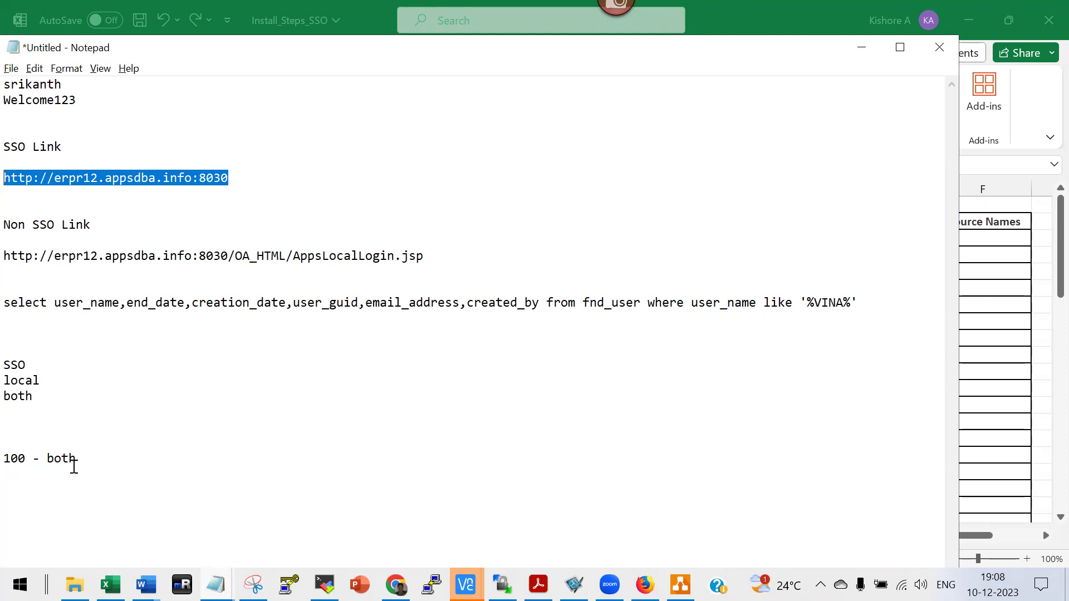
# Add a New users / SSO note with an OR line below 100 - both.
pyautogui.click(97, 468)
pyautogui.press('Return')
pyautogui.press('Return')
pyautogui.press('Return')
pyautogui.write('n')
pyautogui.press('BackSpace')
pyautogui.write('Nre')
pyautogui.press('BackSpace')
pyautogui.press('BackSpace')
pyautogui.write('esse')
pyautogui.press('BackSpace')
pyautogui.press('BackSpace')
pyautogui.press('BackSpace')
pyautogui.write('w users  ')
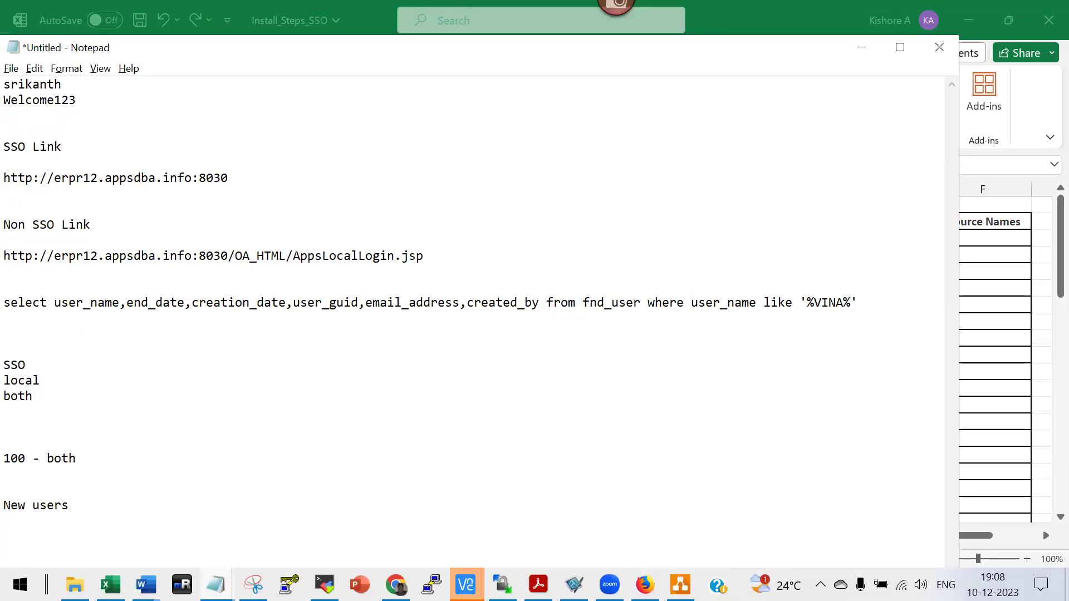
pyautogui.write('SSO')
pyautogui.press('Return')
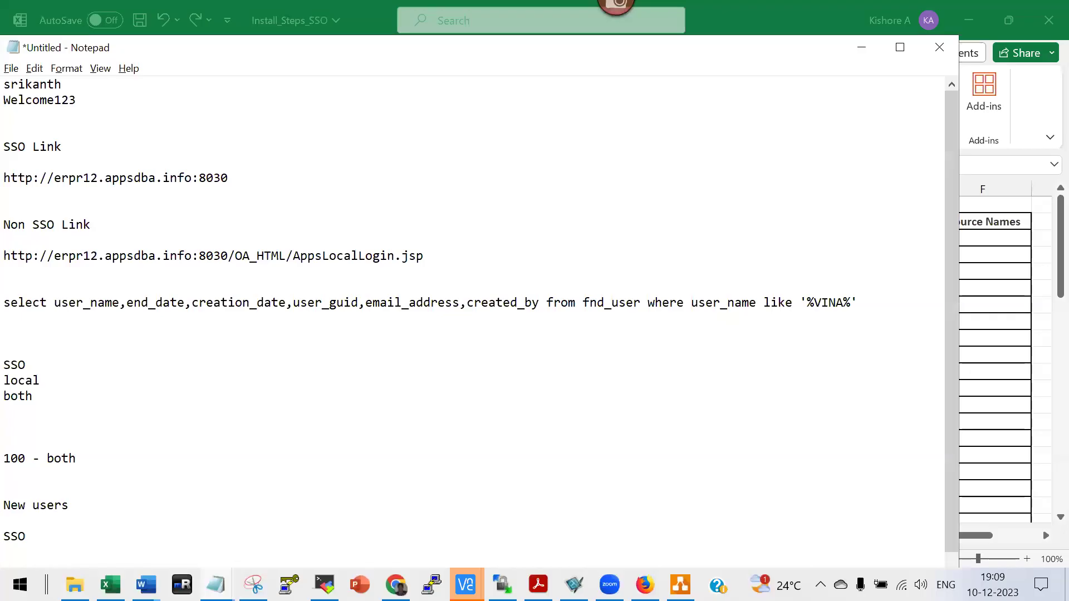
pyautogui.press('Return')
pyautogui.write('OR')
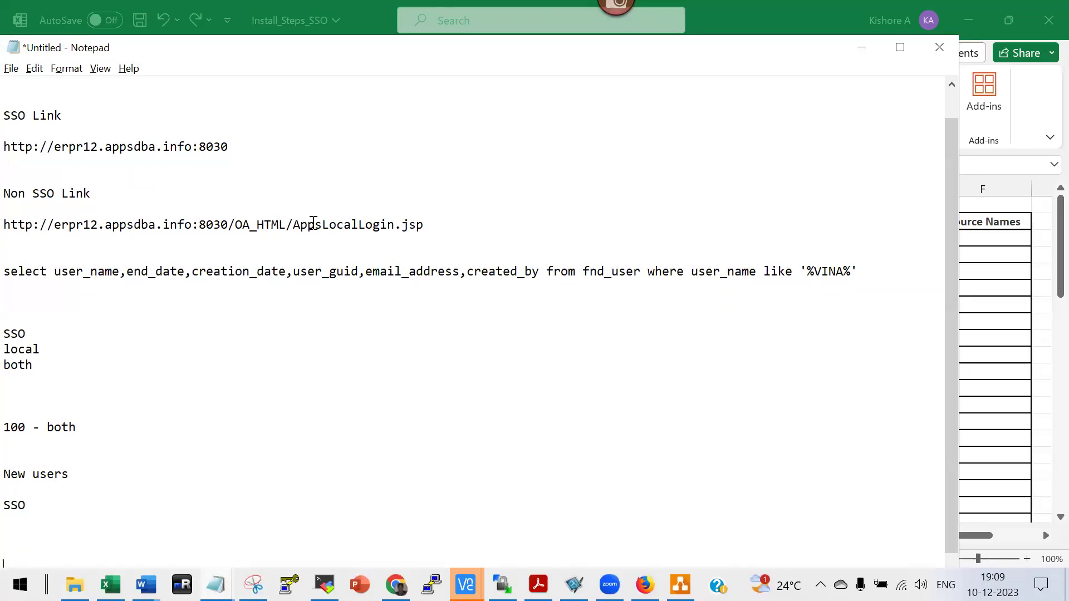
# Put sysadmin on a new line under the AppsLocalLogin.jsp non-SSO link, then return to Excel.
pyautogui.click(386, 250)
pyautogui.press('Return')
pyautogui.write('sysadmin')
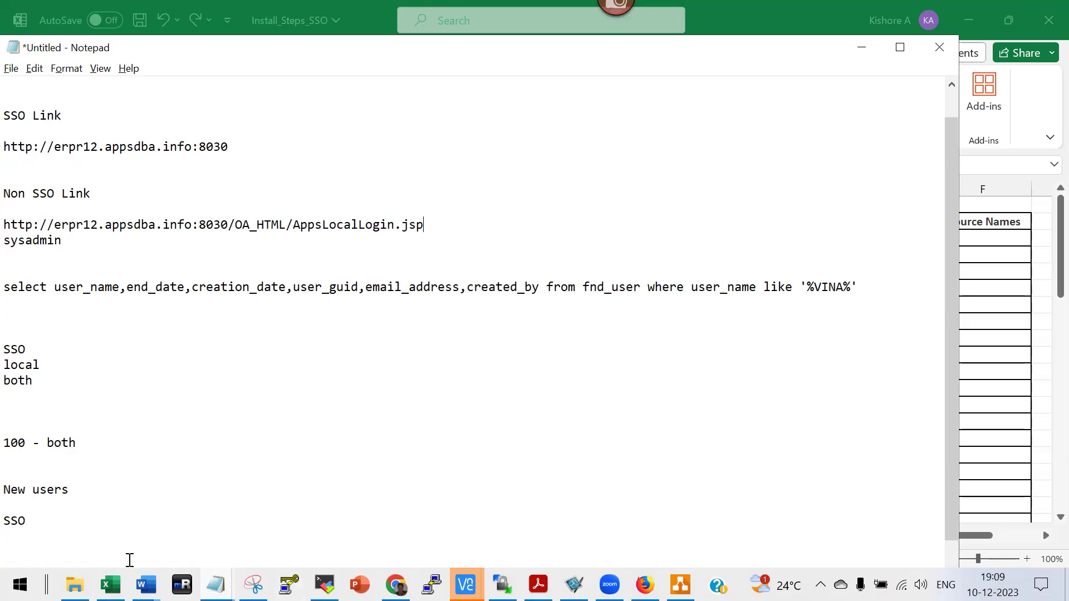
pyautogui.click(110, 585)
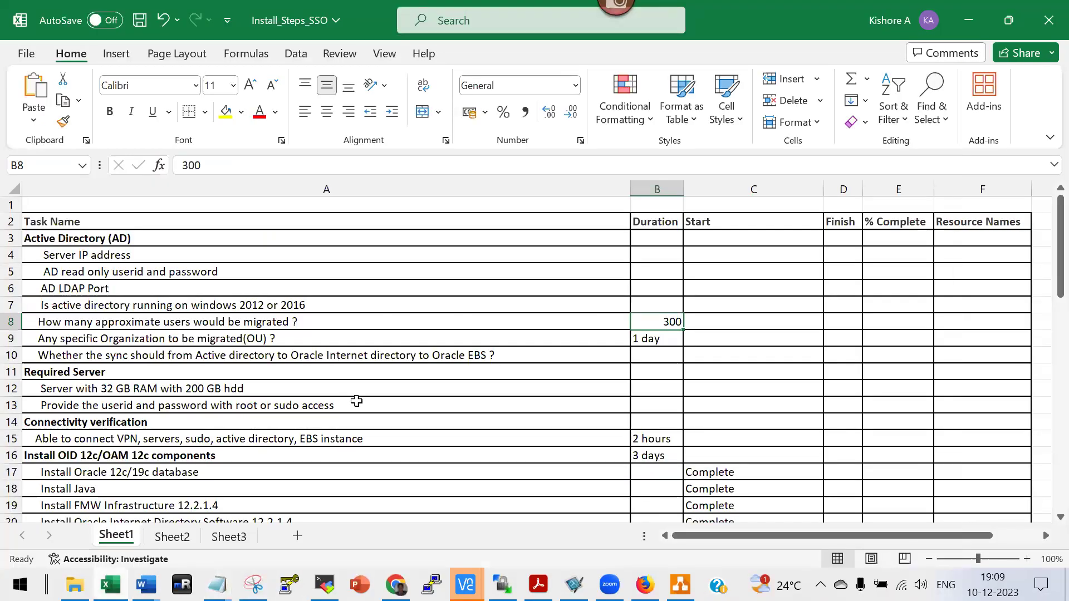
# Switch from Excel to the 192.168.1.7 (oraqa) MobaXterm terminal showing top's process list.
pyautogui.scroll(-1, 247, 448)
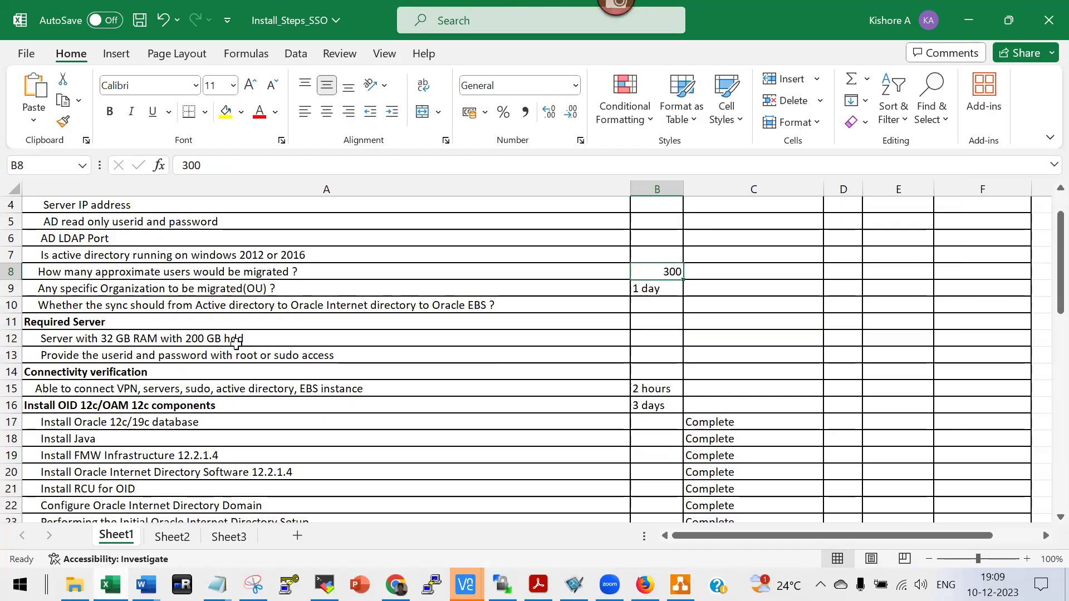
pyautogui.moveTo(325, 584)
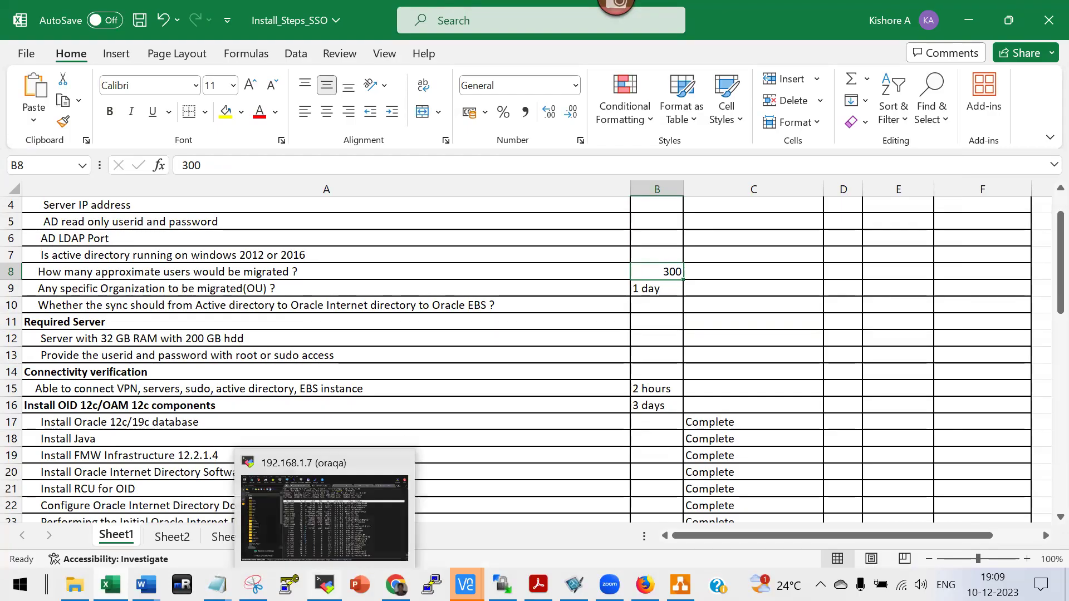
pyautogui.click(398, 461)
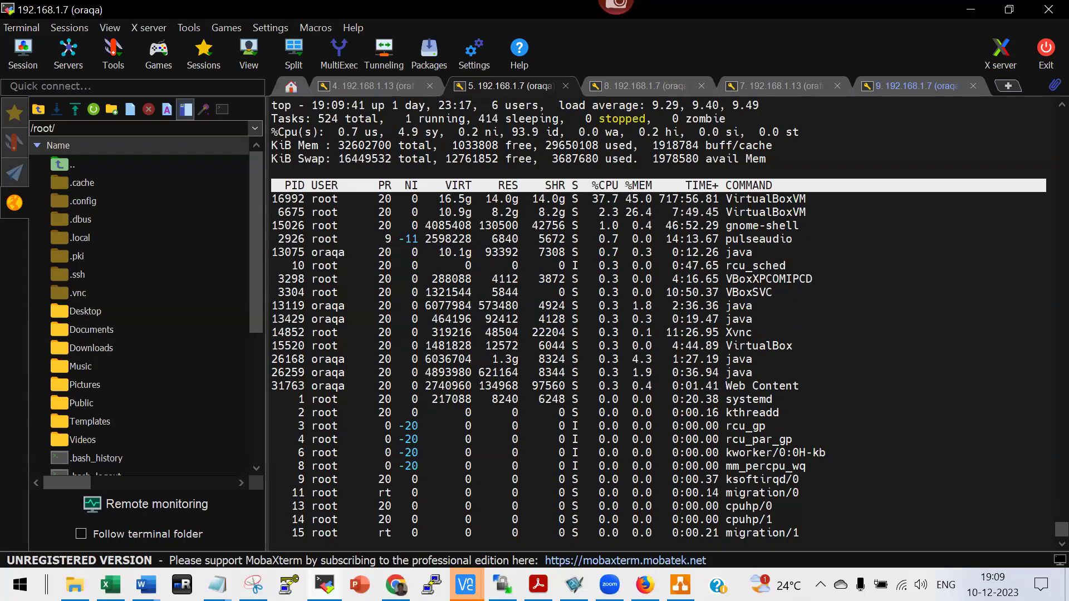
# Check the OAM12c machine's details in the remote VirtualBox Manager, then return to the top terminal.
pyautogui.moveTo(466, 585)
pyautogui.click(506, 512)
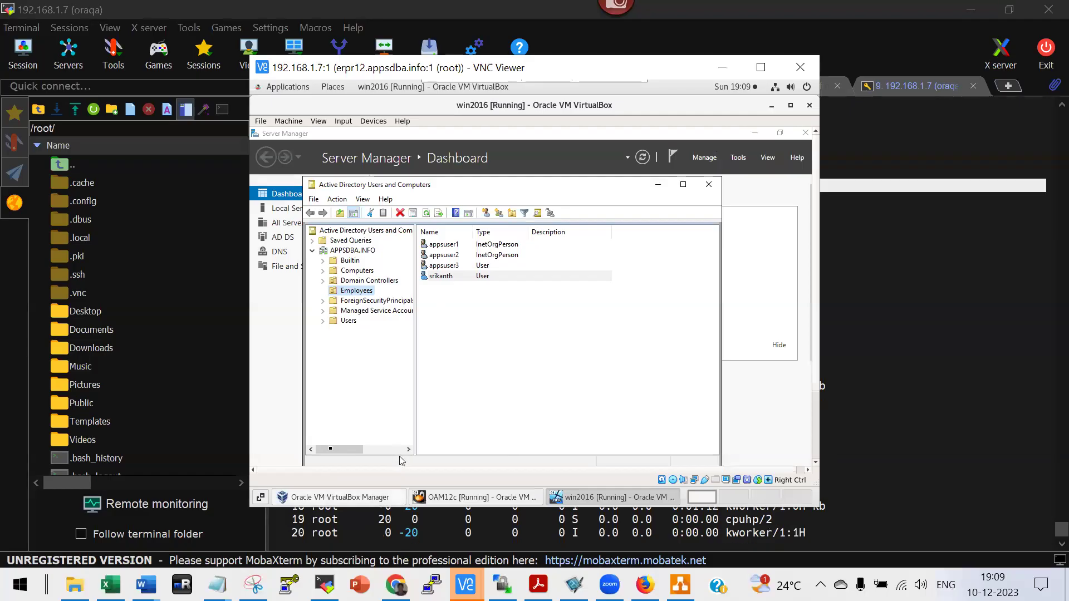
pyautogui.click(322, 498)
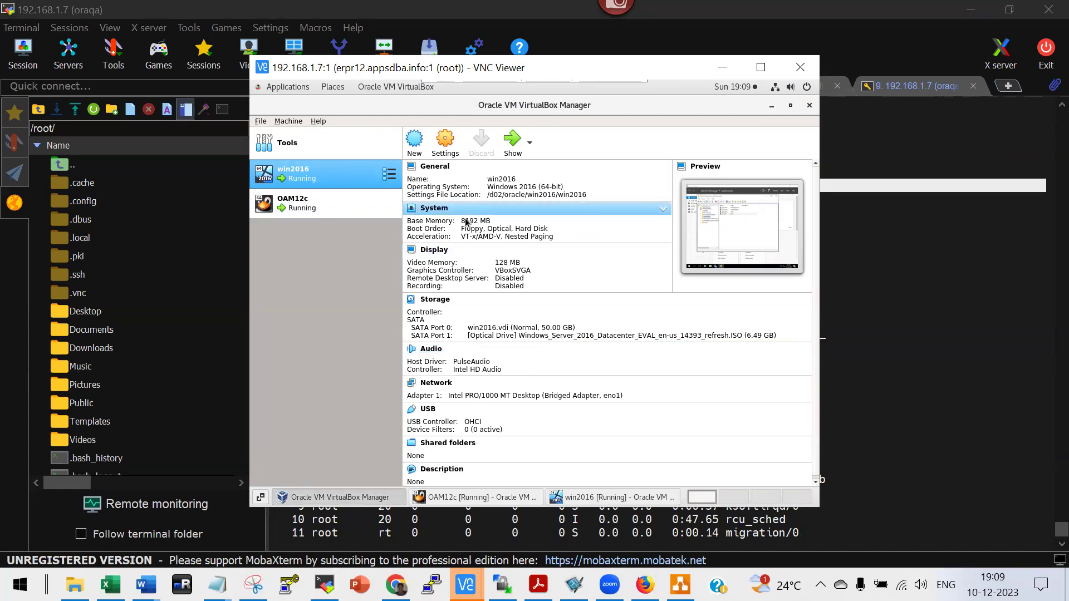
pyautogui.click(329, 207)
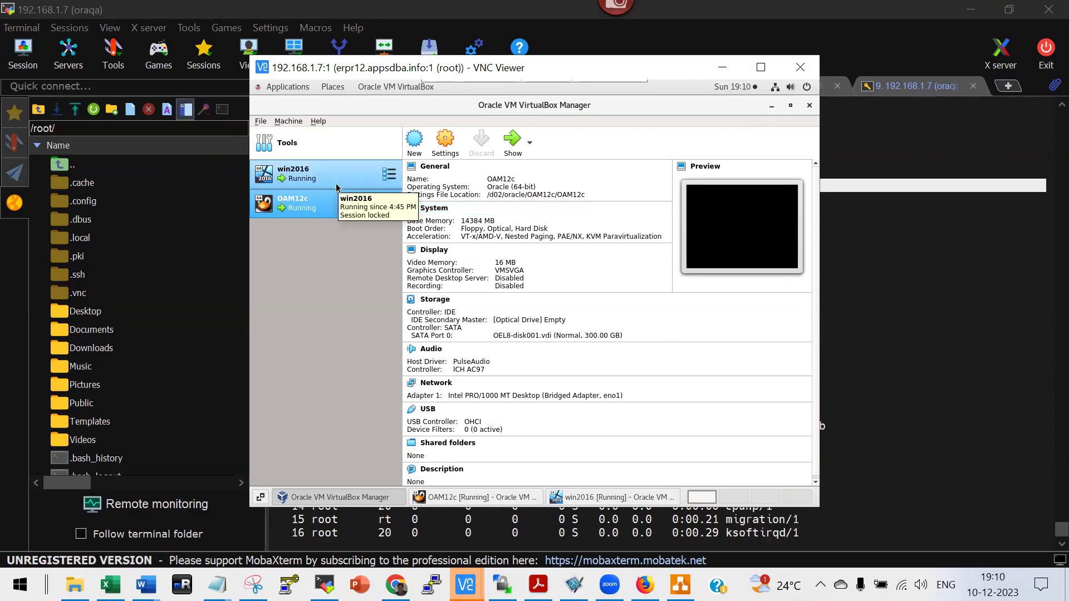
pyautogui.click(886, 458)
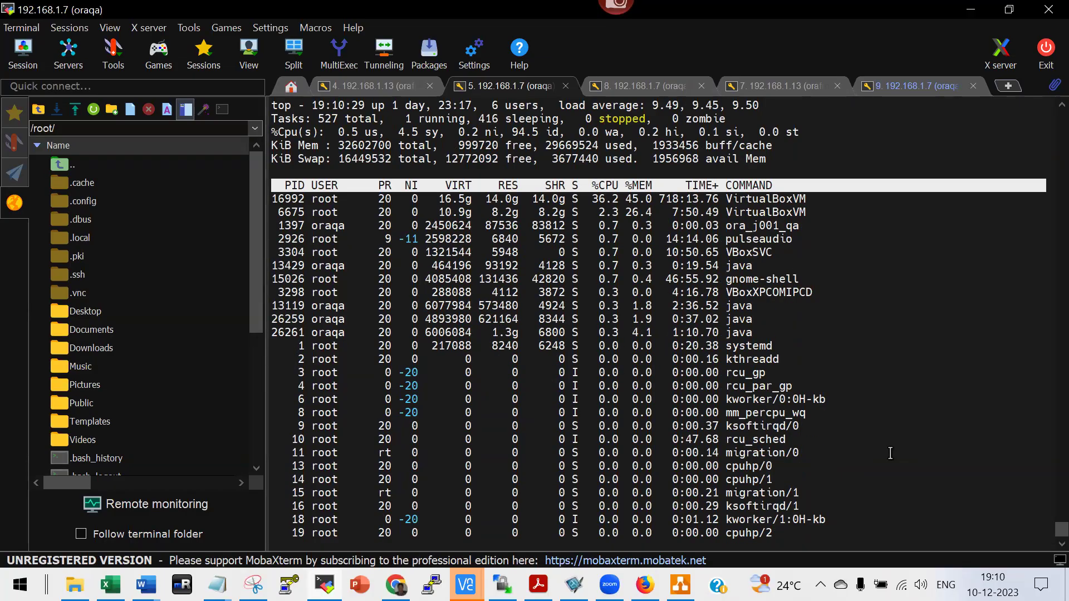
# Alt+Tab back to the VNC view of VirtualBox Manager showing OAM12c's 14384 MB memory.
pyautogui.hotkey('alt', 'Tab')
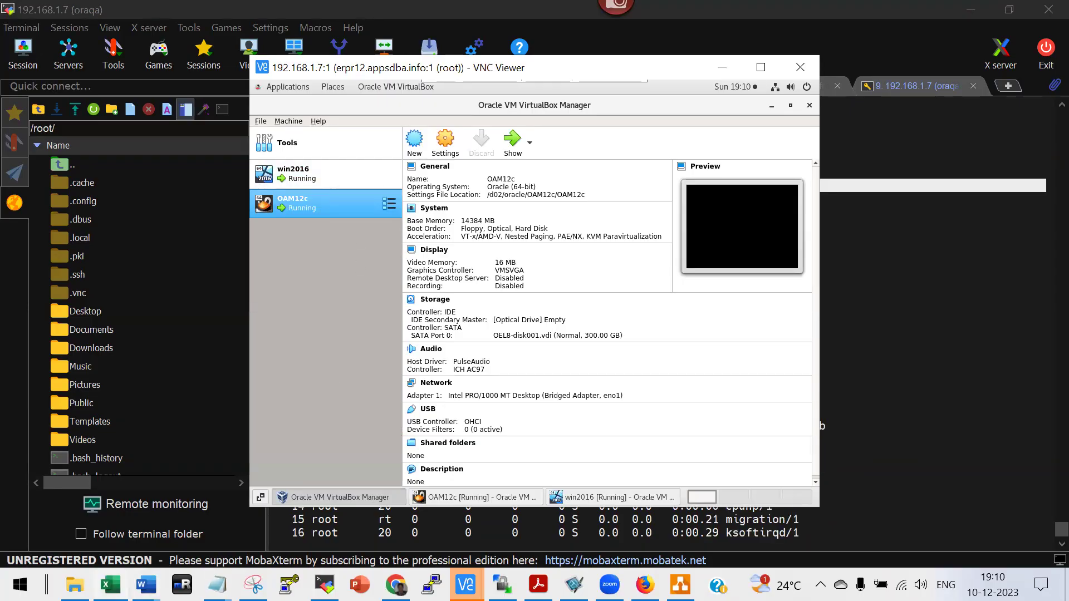
pyautogui.hotkey('alt', 'Tab')
pyautogui.scroll(-3, 335, 424)
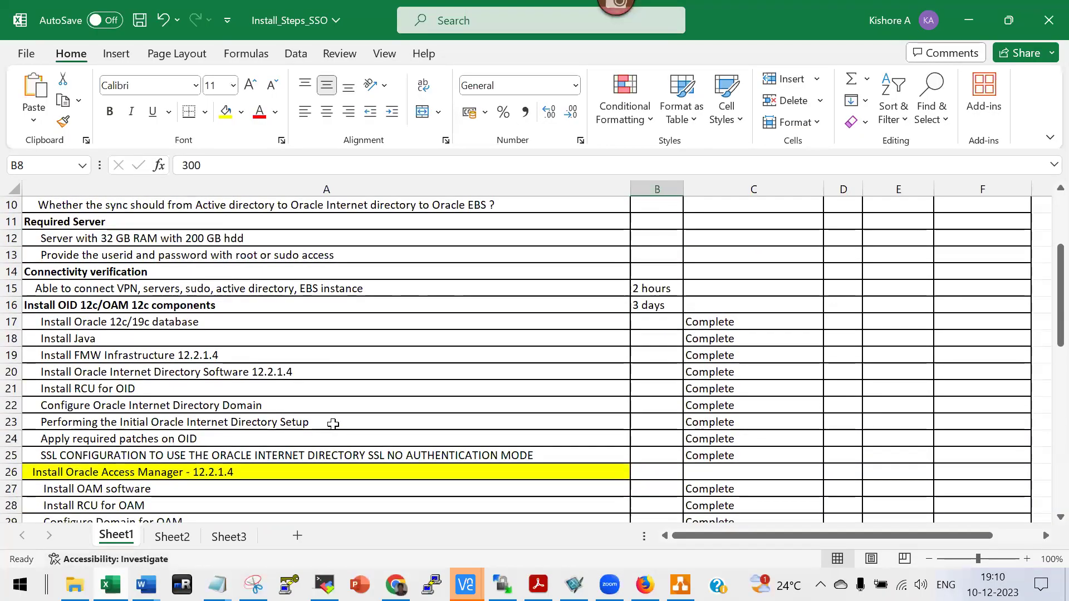
pyautogui.doubleClick(108, 273)
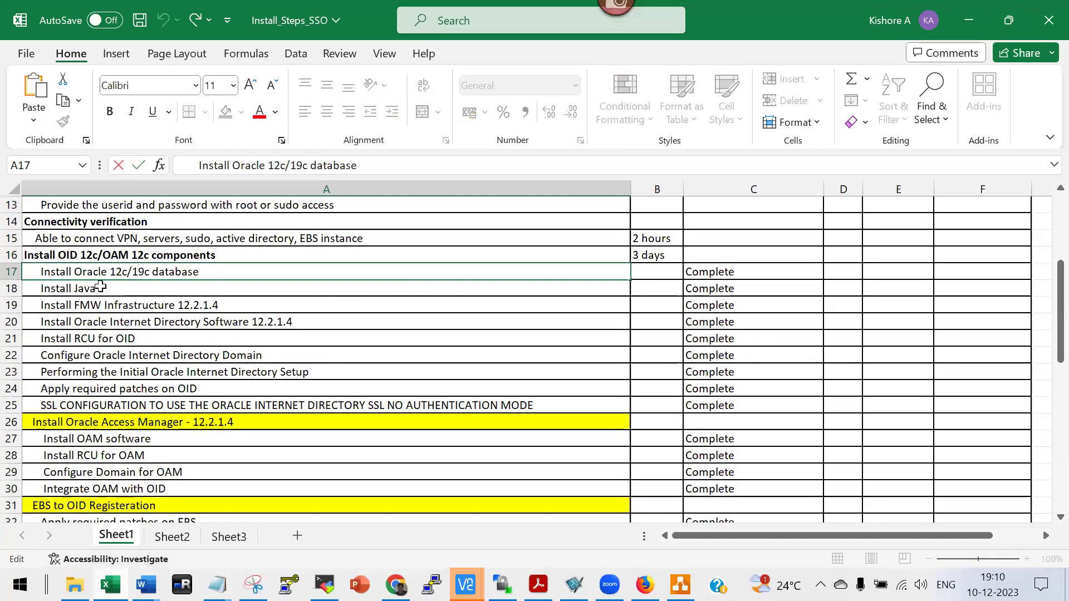
pyautogui.scroll(2, 106, 305)
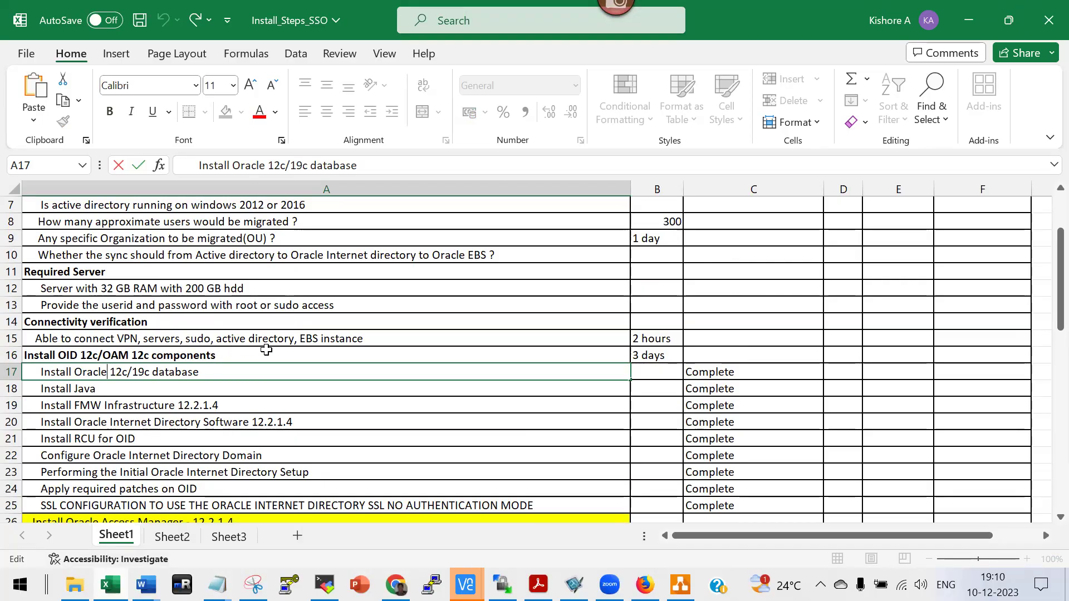
pyautogui.scroll(-1, 338, 346)
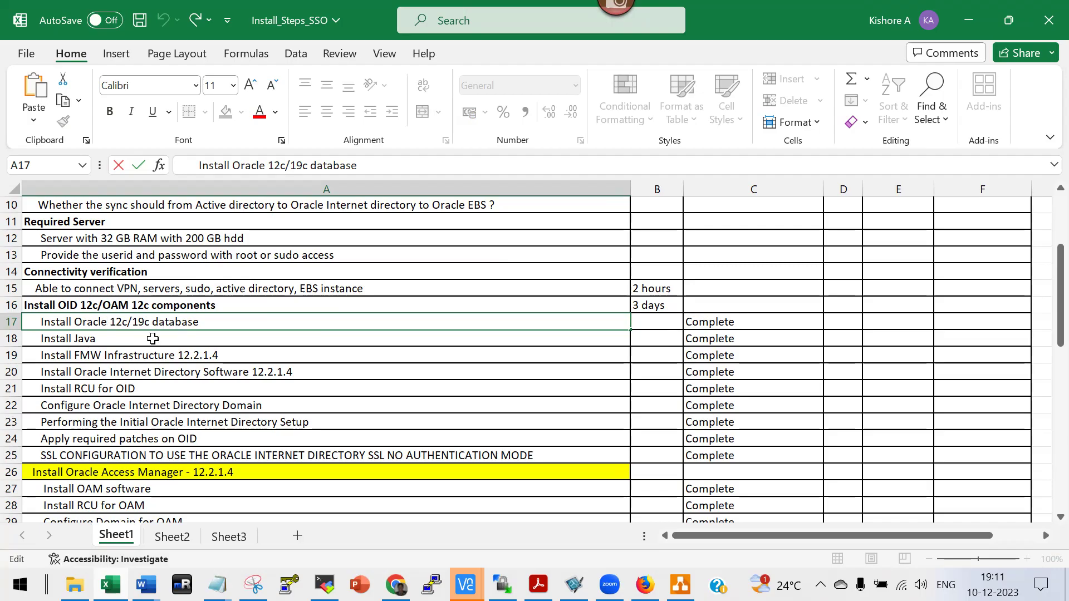
pyautogui.click(83, 341)
pyautogui.click(158, 357)
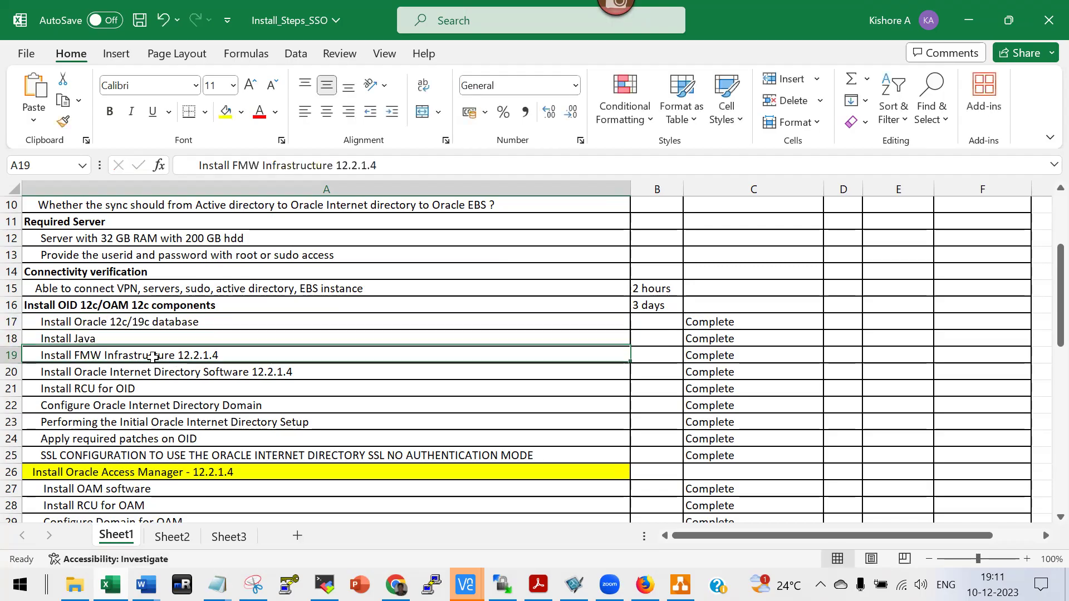
pyautogui.click(171, 377)
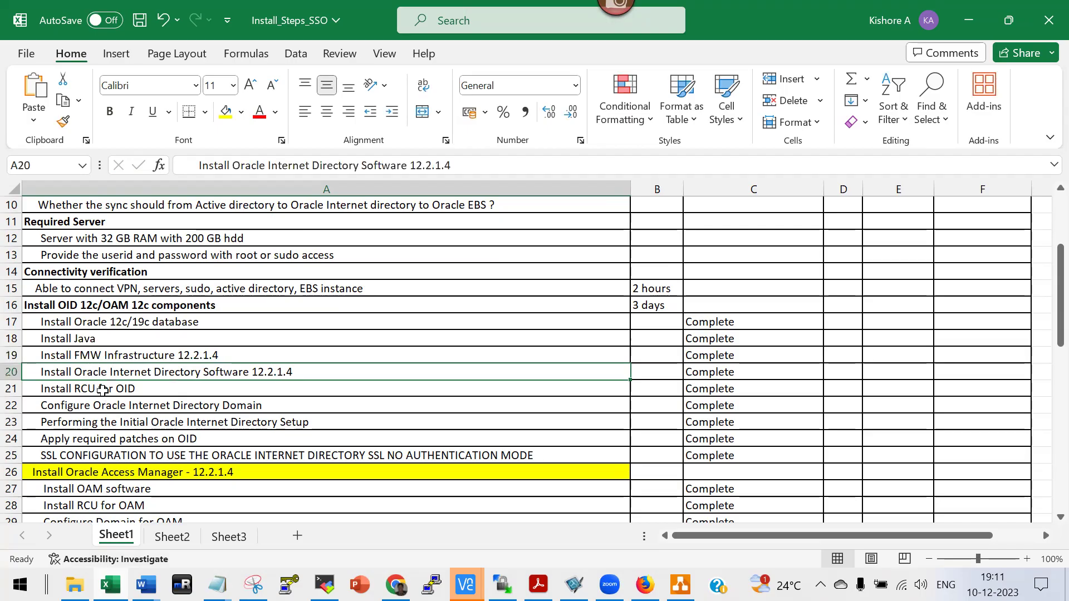
pyautogui.doubleClick(102, 388)
pyautogui.click(172, 408)
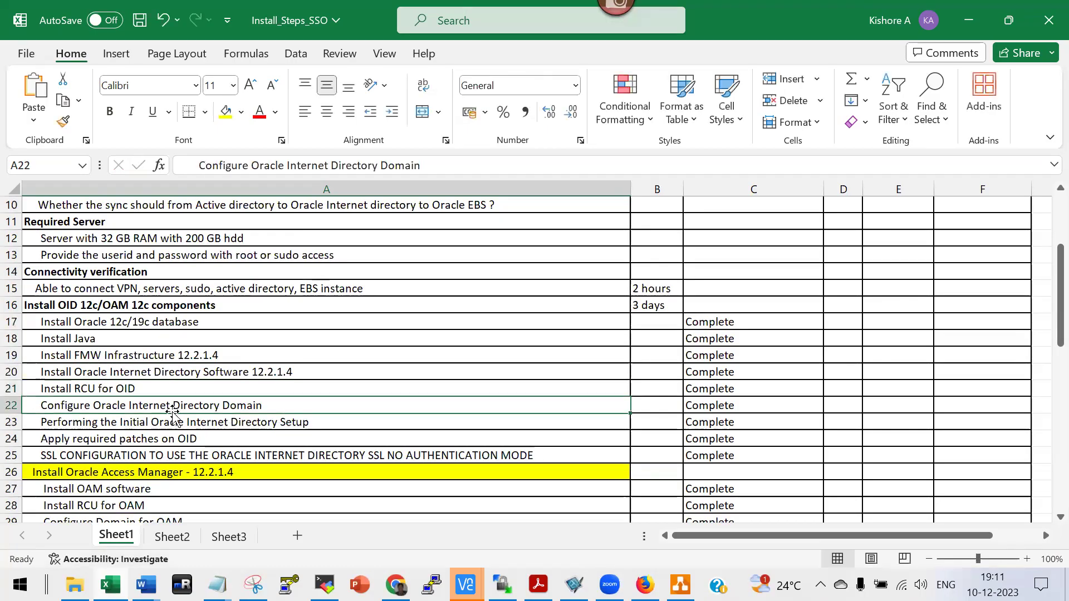
pyautogui.doubleClick(178, 422)
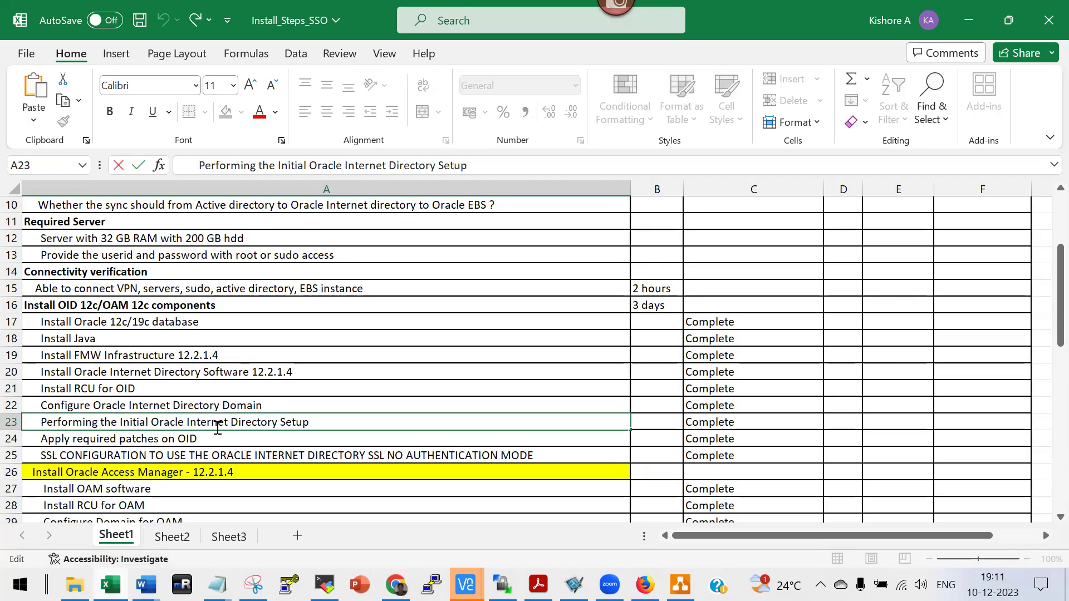
pyautogui.click(130, 443)
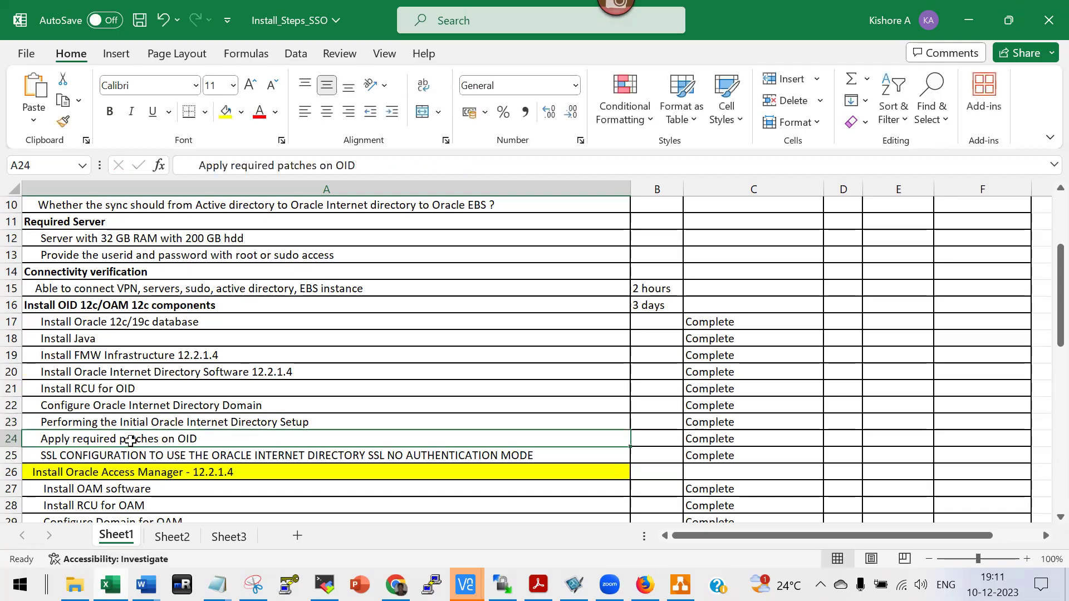
pyautogui.click(150, 456)
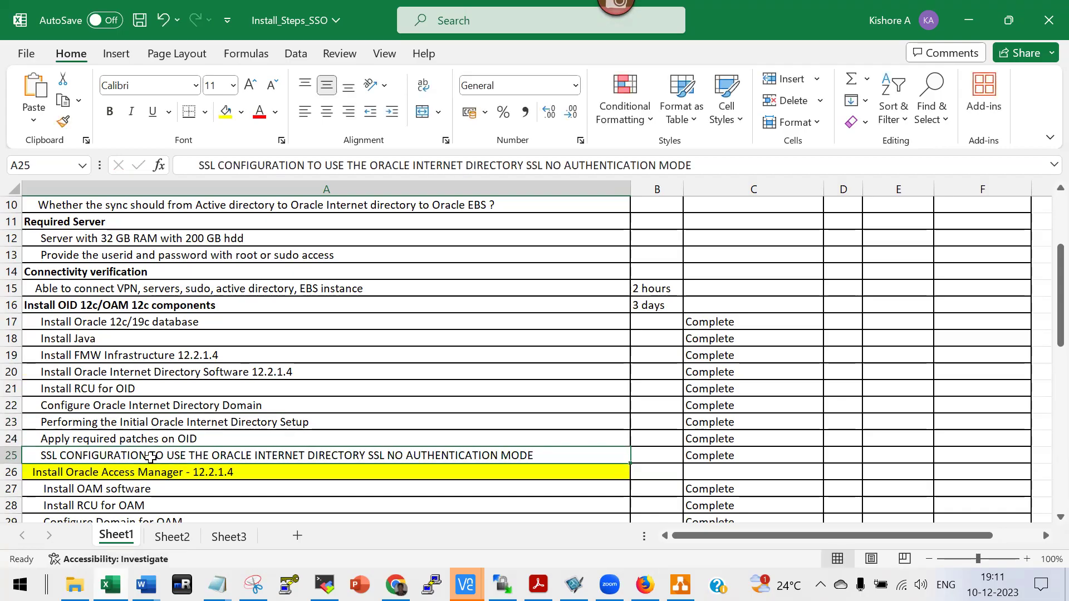
pyautogui.scroll(-2, 238, 472)
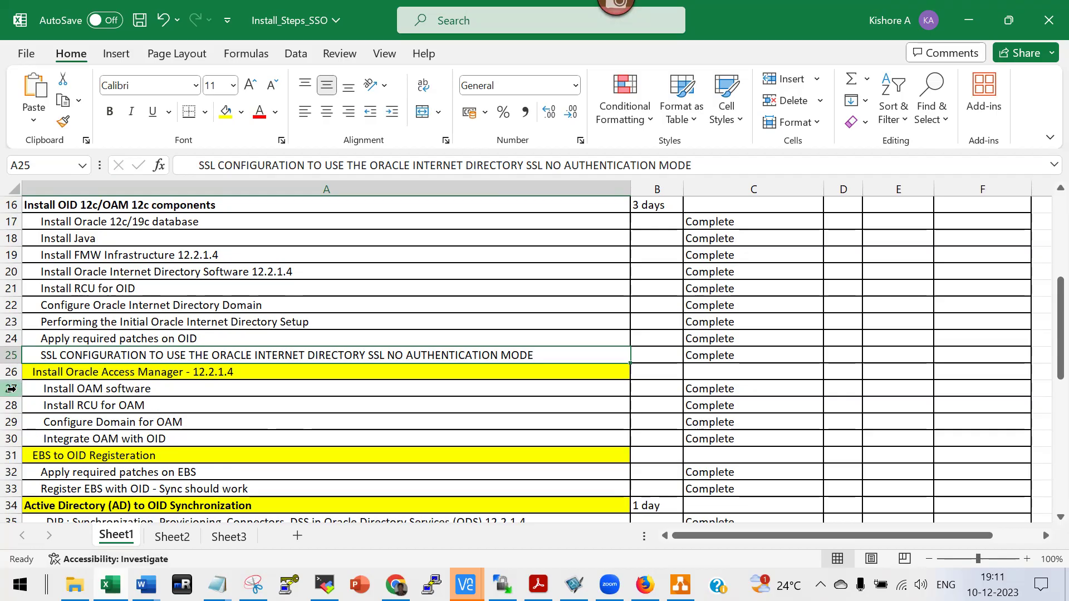
# Insert a blank row 27 and copy the Install FMW Infrastructure 12.2.1.4 step from A19.
pyautogui.rightClick(11, 388)
pyautogui.click(56, 227)
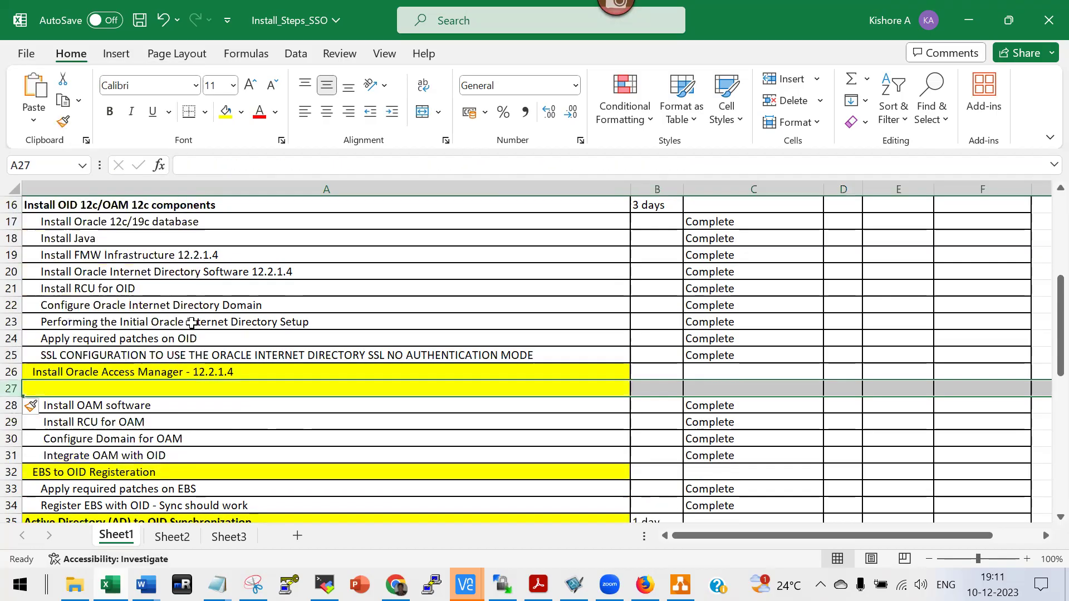
pyautogui.click(186, 254)
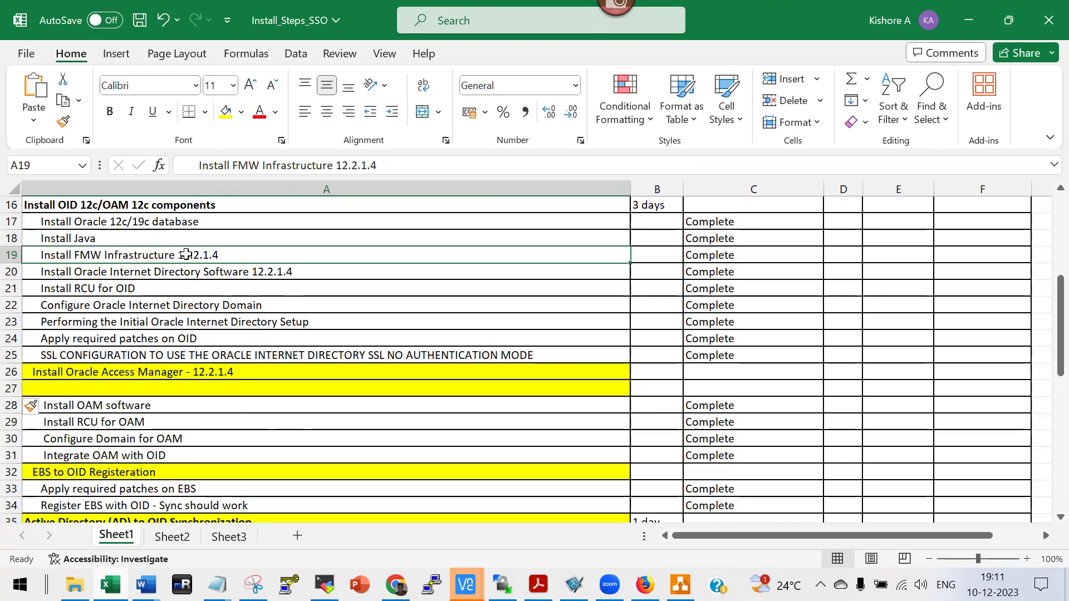
pyautogui.hotkey('ctrl', 'c')
# Paste the Install FMW Infrastructure 12.2.1.4 step into the new cell A27.
pyautogui.click(115, 423)
pyautogui.click(104, 405)
pyautogui.click(102, 423)
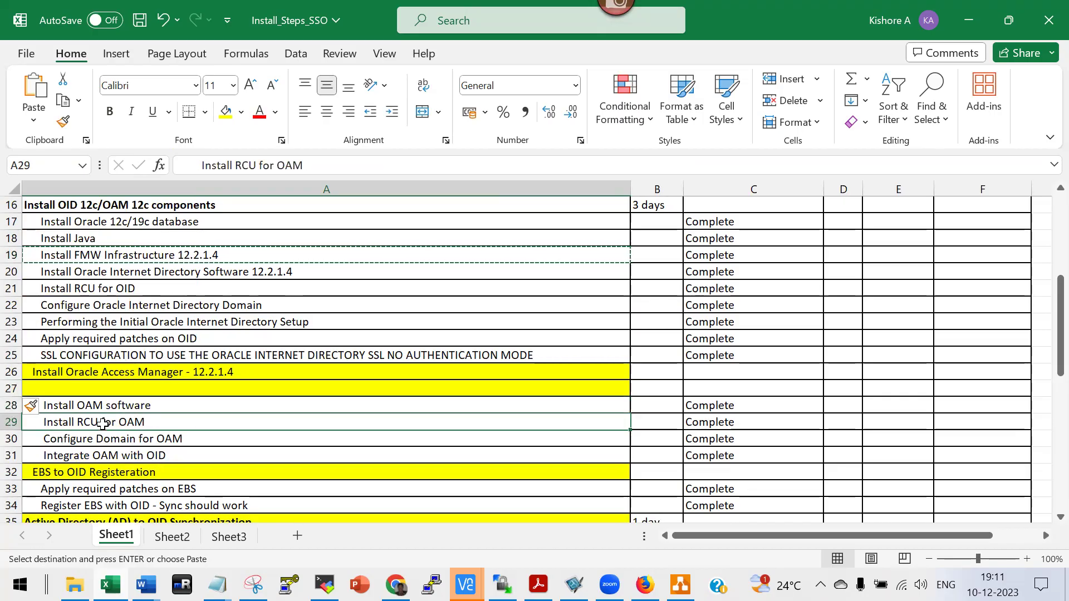
pyautogui.rightClick(103, 423)
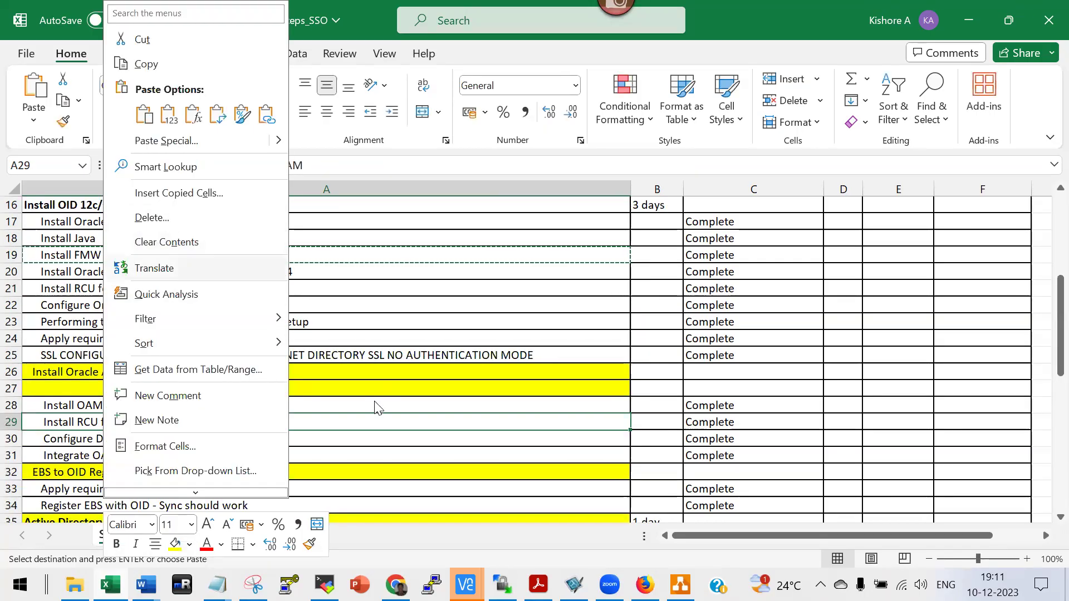
pyautogui.press('Escape')
pyautogui.click(109, 393)
pyautogui.hotkey('ctrl', 'v')
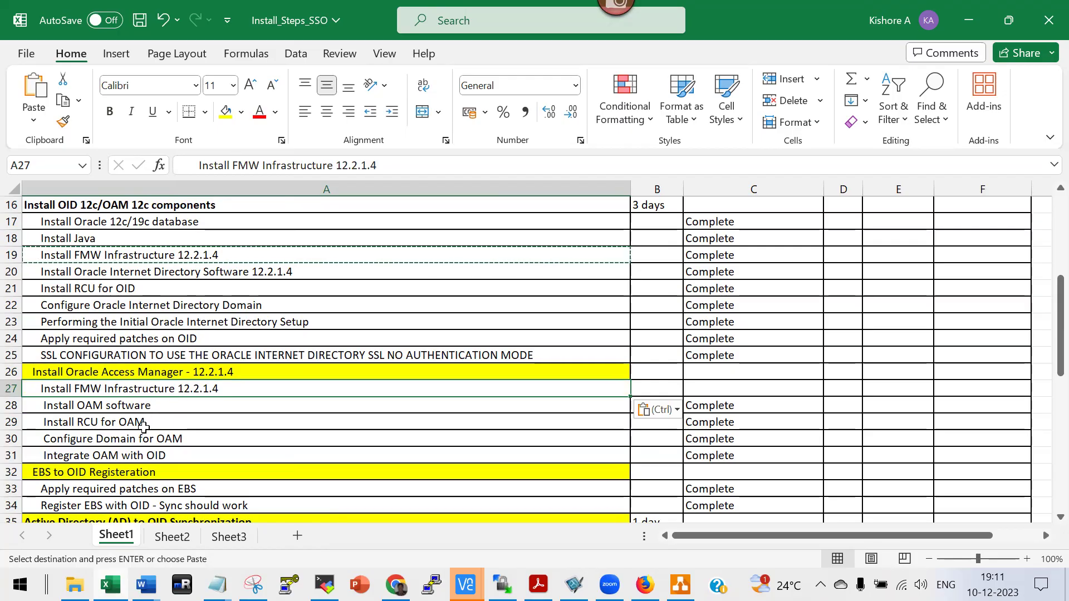
pyautogui.click(162, 439)
pyautogui.click(157, 455)
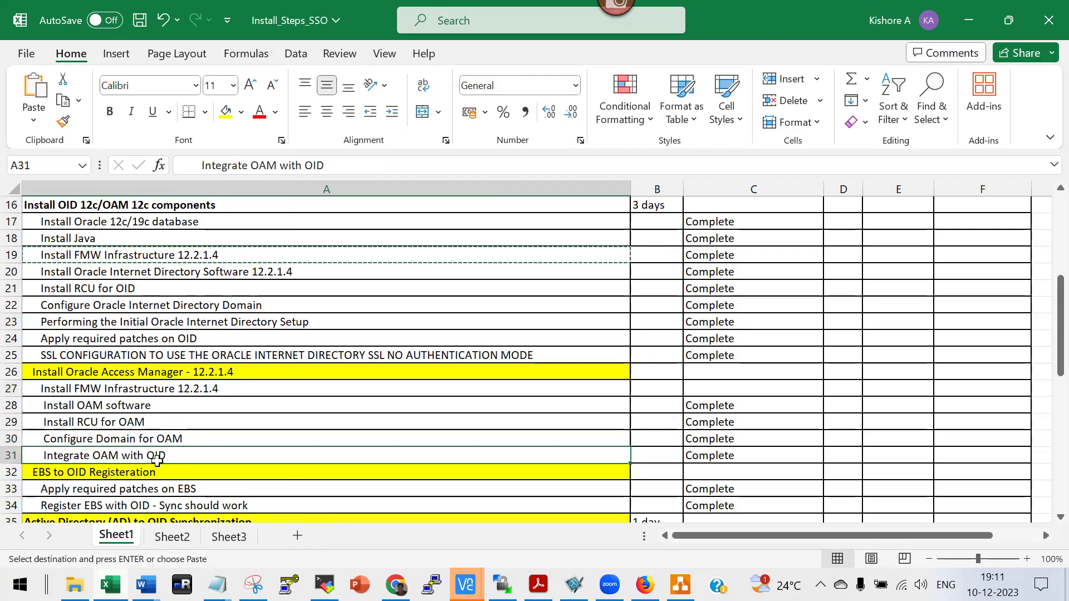
pyautogui.hotkey('ctrl', 'Down')
pyautogui.scroll(2, 172, 446)
pyautogui.scroll(5, 187, 438)
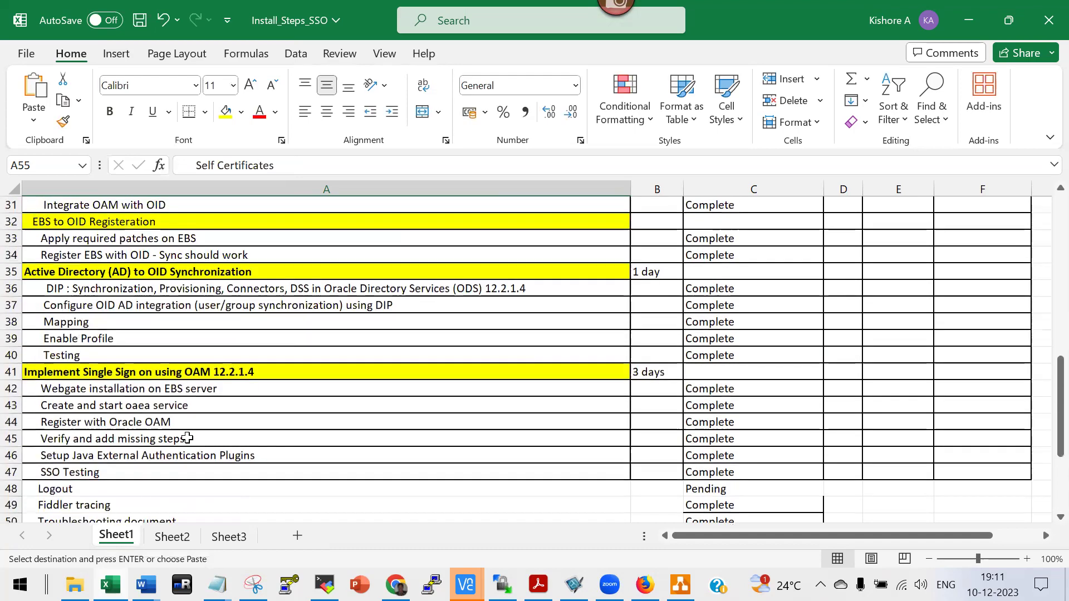
pyautogui.scroll(2, 187, 436)
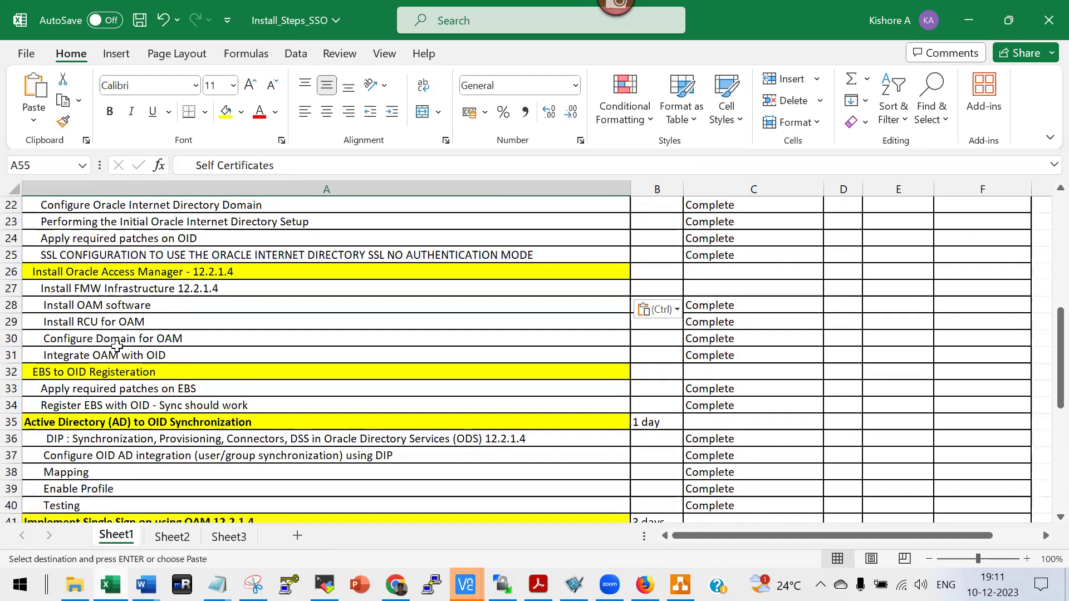
pyautogui.click(120, 392)
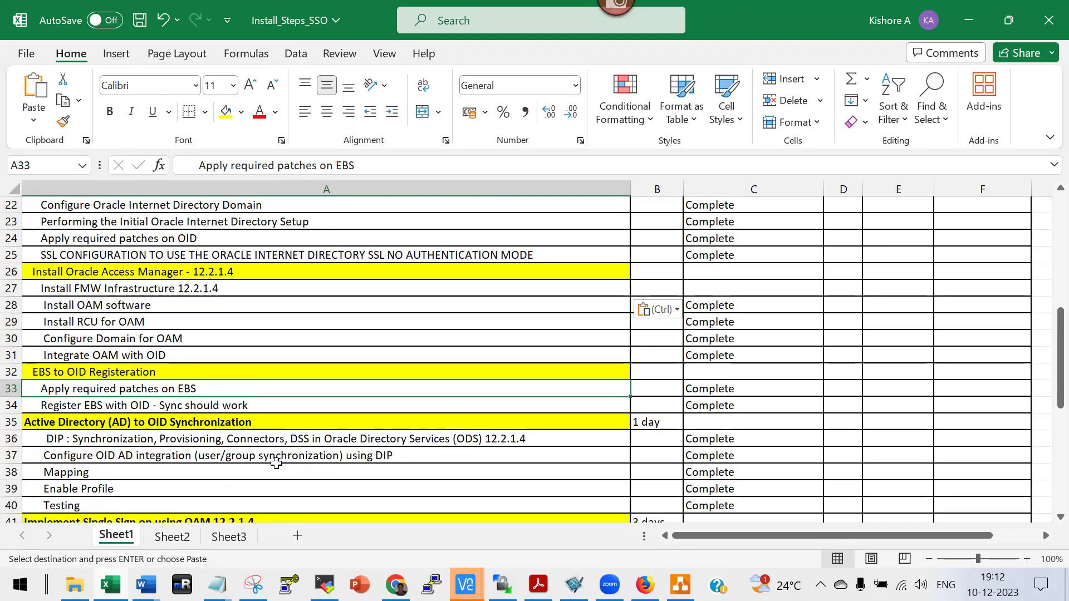
pyautogui.click(206, 488)
pyautogui.press('Down')
pyautogui.press('Down')
pyautogui.press('Down')
pyautogui.press('Down')
pyautogui.press('Down')
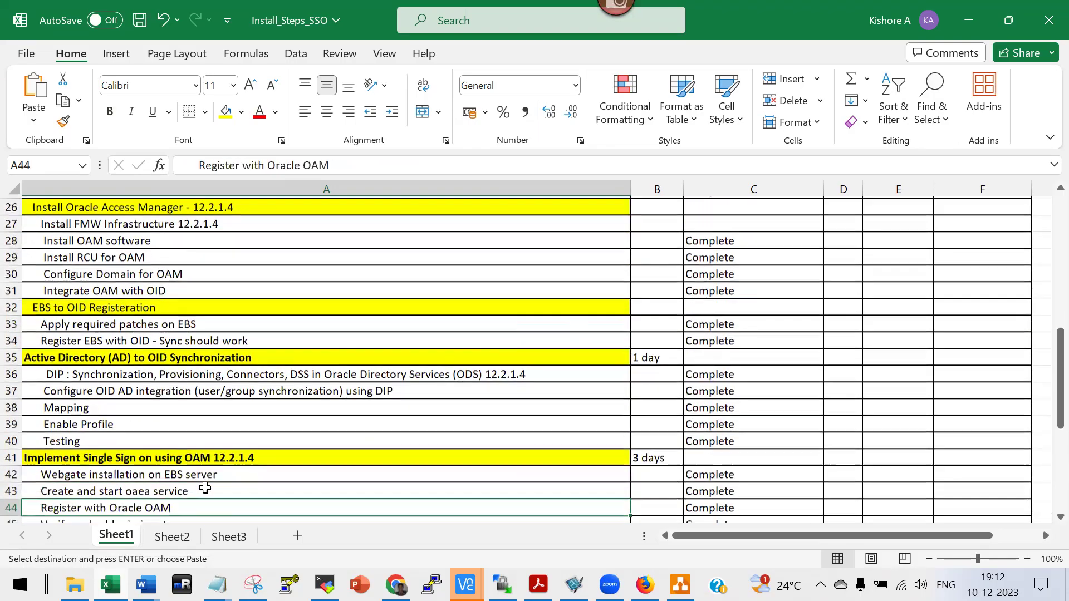
pyautogui.press('Down')
pyautogui.press('Down')
pyautogui.press('Down')
pyautogui.press('Down')
pyautogui.press('Up')
pyautogui.press('Up')
pyautogui.press('Up')
pyautogui.press('Up')
pyautogui.press('Up')
pyautogui.press('Up')
pyautogui.press('Down')
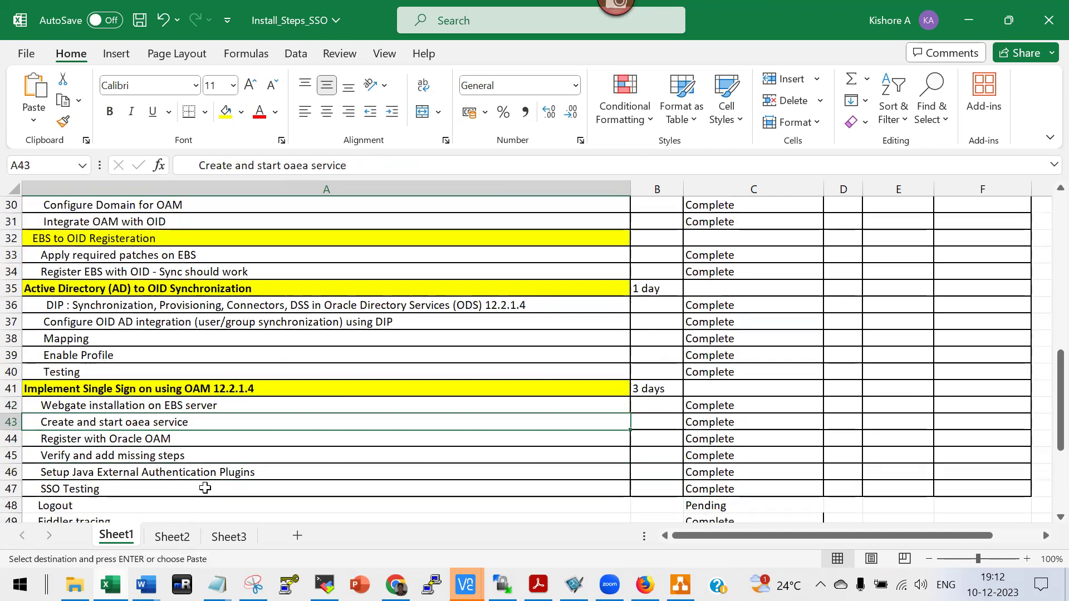
pyautogui.press('Down')
pyautogui.press('Up')
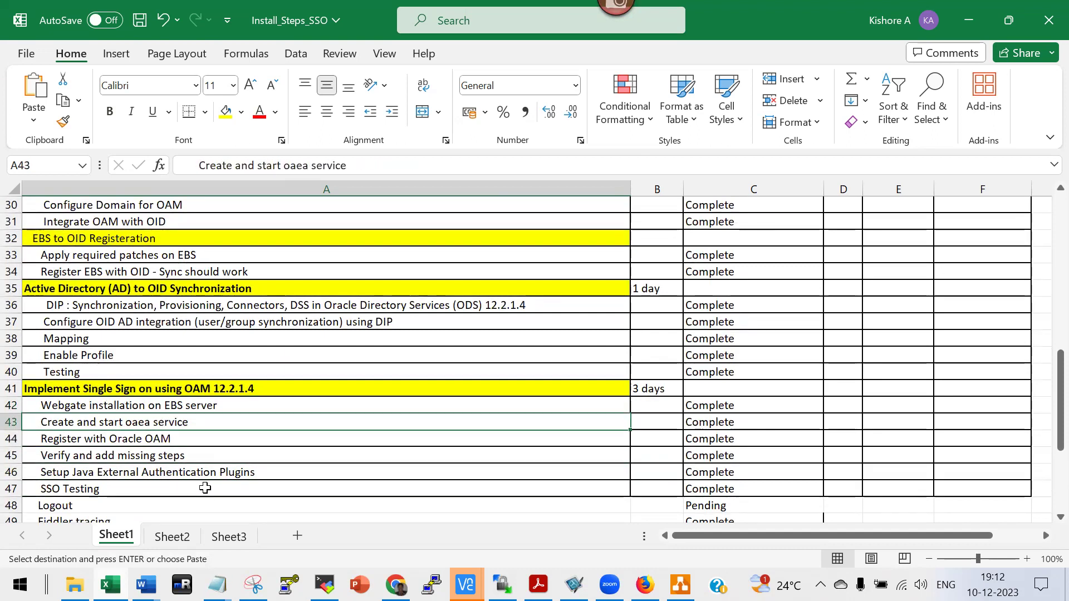
pyautogui.press('Down')
pyautogui.press('Down')
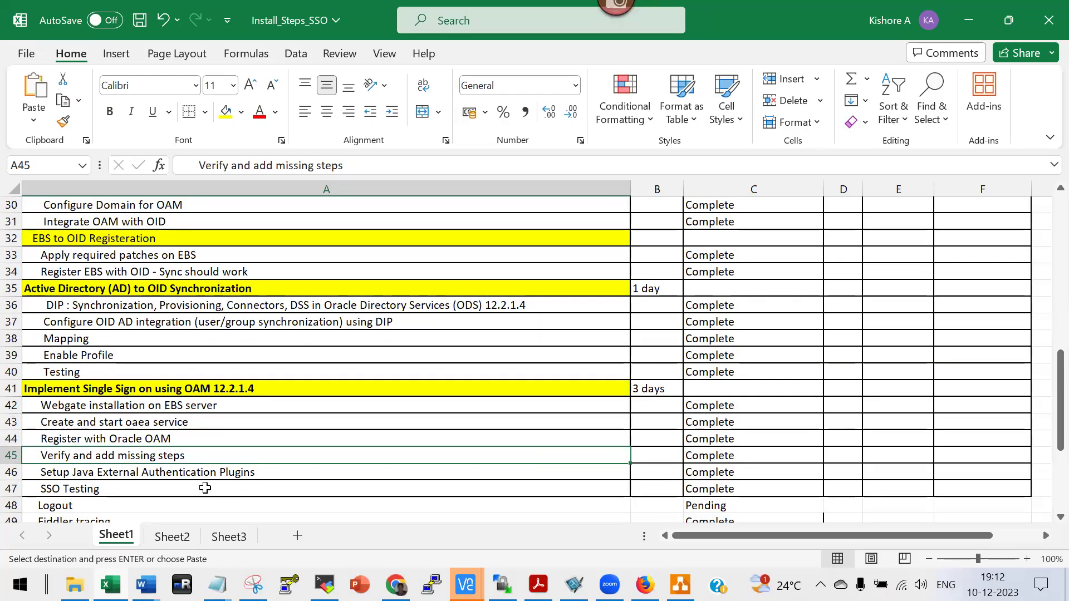
pyautogui.press('Down')
pyautogui.press('Down')
pyautogui.press('Down')
pyautogui.press('Down')
pyautogui.press('Down')
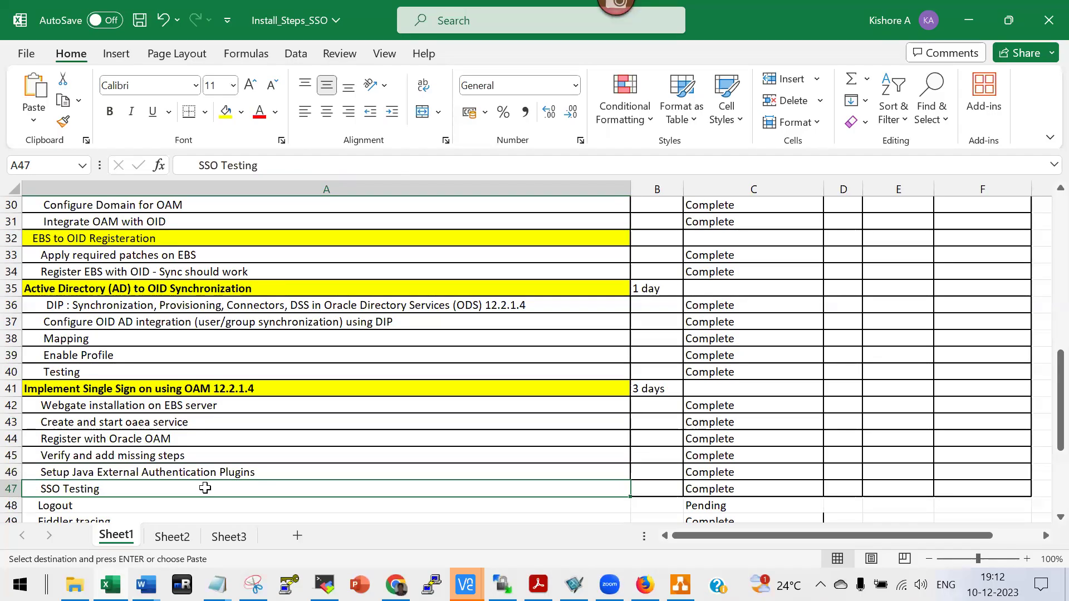
pyautogui.press('Up')
pyautogui.press('Up')
pyautogui.press('Up')
pyautogui.press('Up')
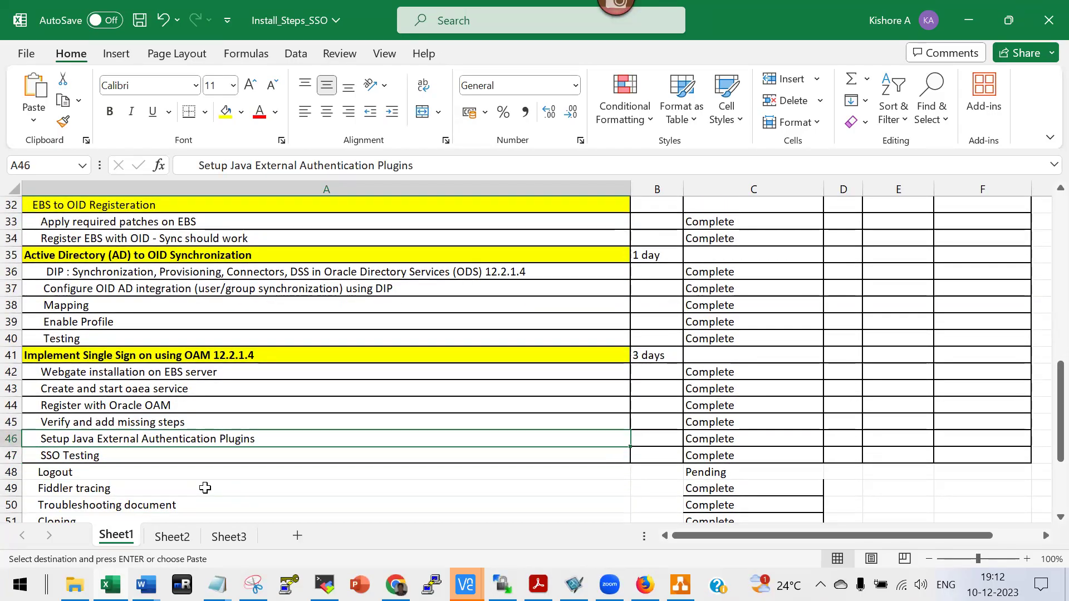
pyautogui.press('Down')
pyautogui.press('Up')
pyautogui.press('Down')
pyautogui.press('Down')
pyautogui.press('Down')
pyautogui.press('Down')
pyautogui.press('Down')
pyautogui.press('Down')
pyautogui.press('Down')
pyautogui.press('Down')
pyautogui.press('Down')
pyautogui.press('Down')
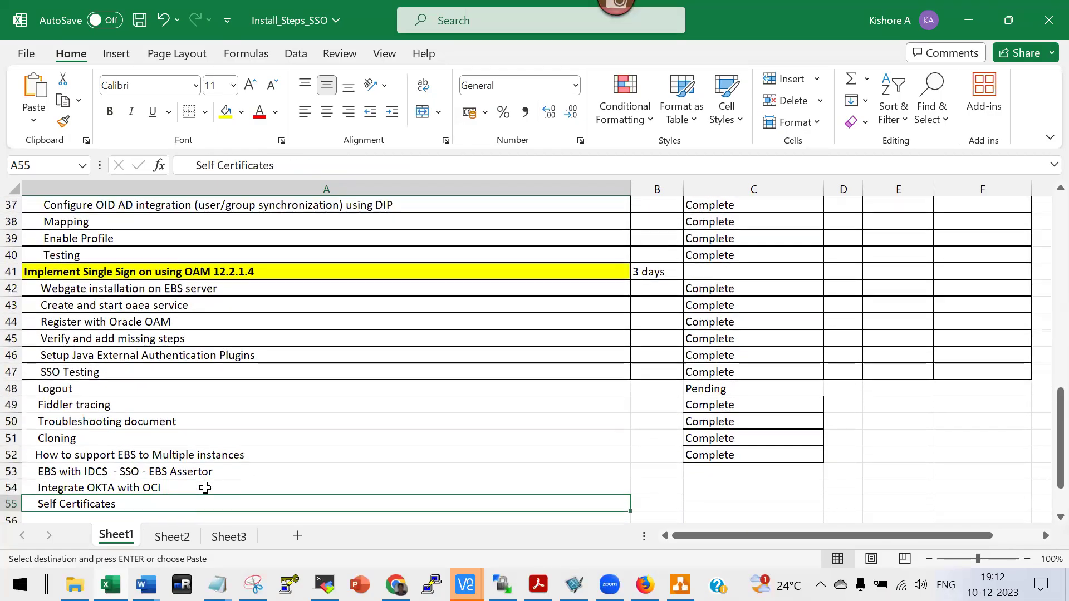
pyautogui.press('Up')
pyautogui.press('Up')
pyautogui.press('Up')
pyautogui.press('Up')
pyautogui.press('Up')
pyautogui.press('Up')
pyautogui.press('Up')
pyautogui.press('Up')
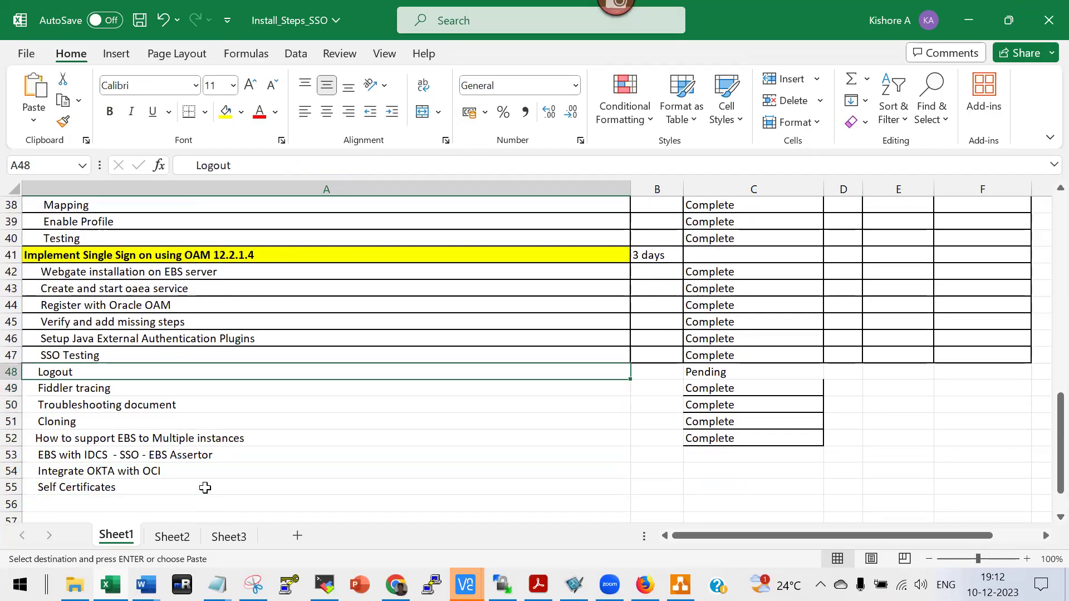
pyautogui.press('Right')
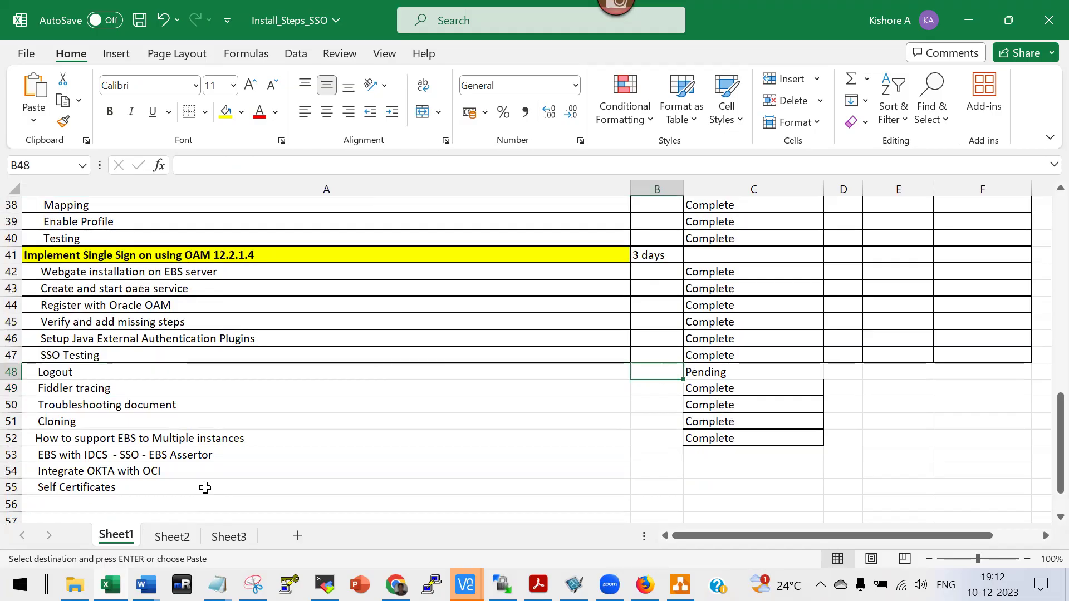
pyautogui.press('Left')
pyautogui.press('Down')
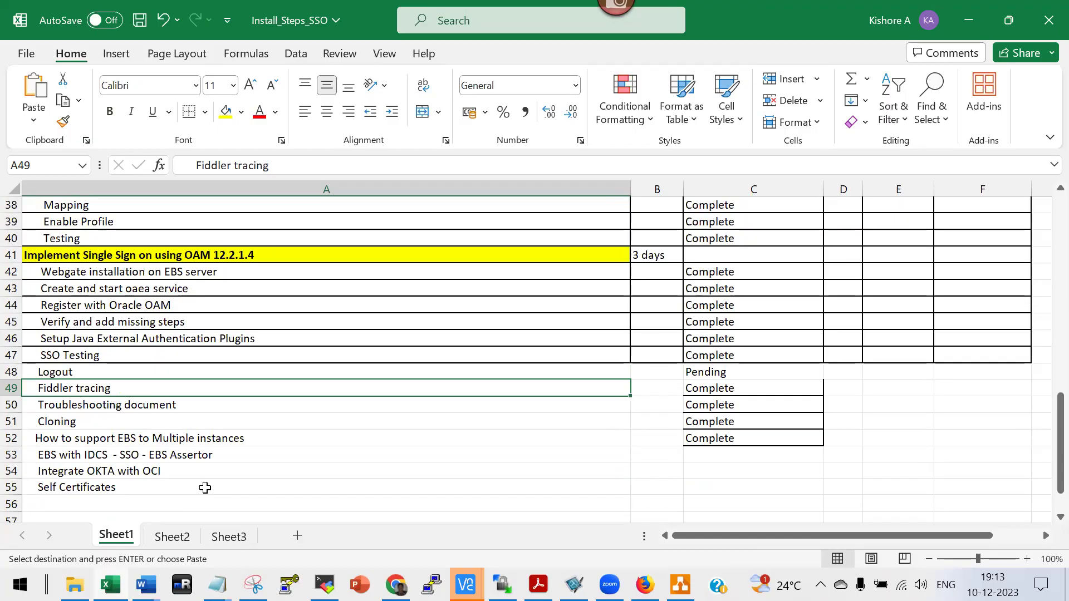
pyautogui.press('Down')
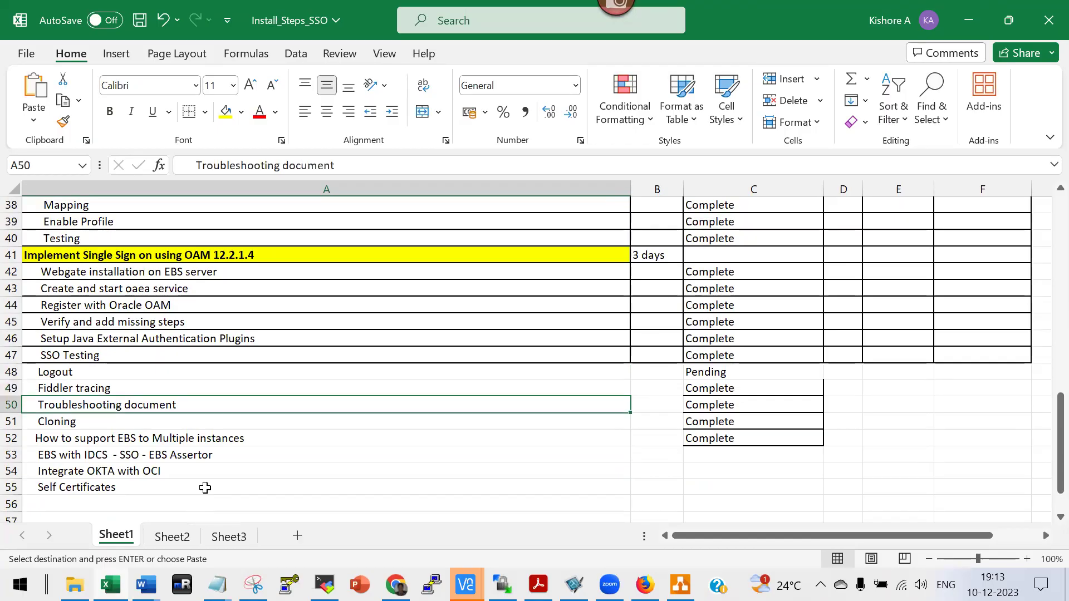
pyautogui.press('Down')
pyautogui.press('Down')
pyautogui.press('Down')
pyautogui.press('Down')
pyautogui.press('Down')
pyautogui.press('Down')
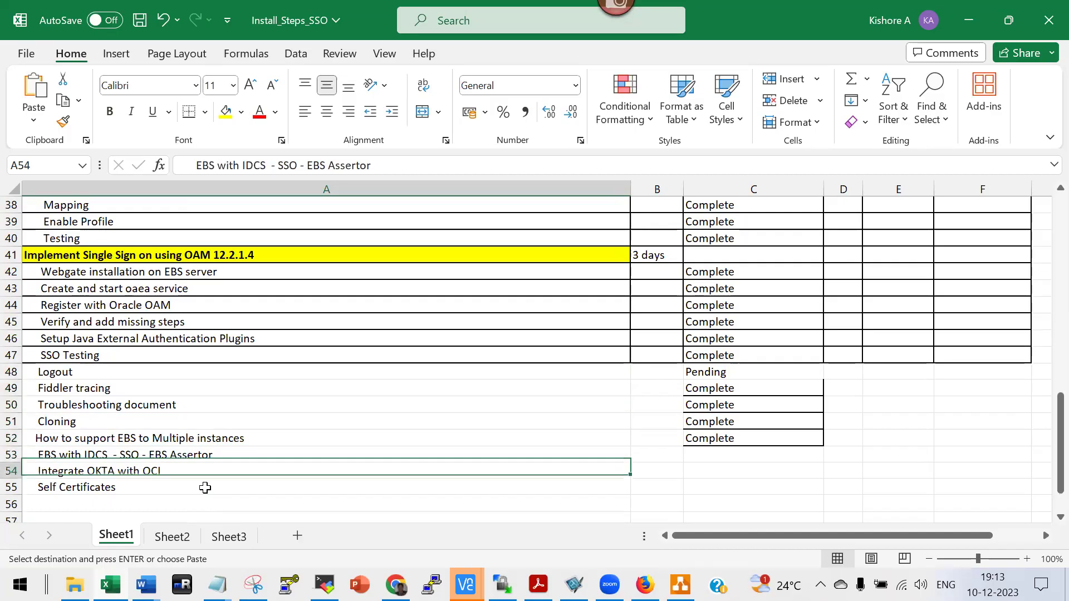
pyautogui.press('Up')
pyautogui.press('Up')
pyautogui.press('Up')
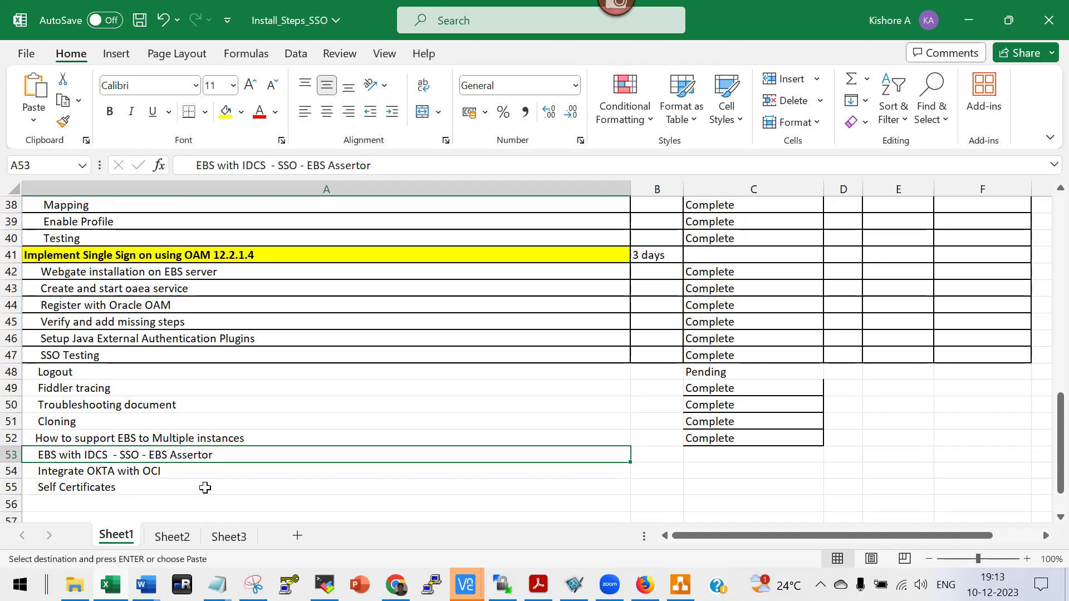
pyautogui.press('Right')
pyautogui.press('Left')
# Append ' - Azure AD' to the EBS with IDCS task in A53.
pyautogui.press('Escape')
pyautogui.press('F2')
pyautogui.write('- Azure AD')
pyautogui.press('Return')
pyautogui.press('Up')
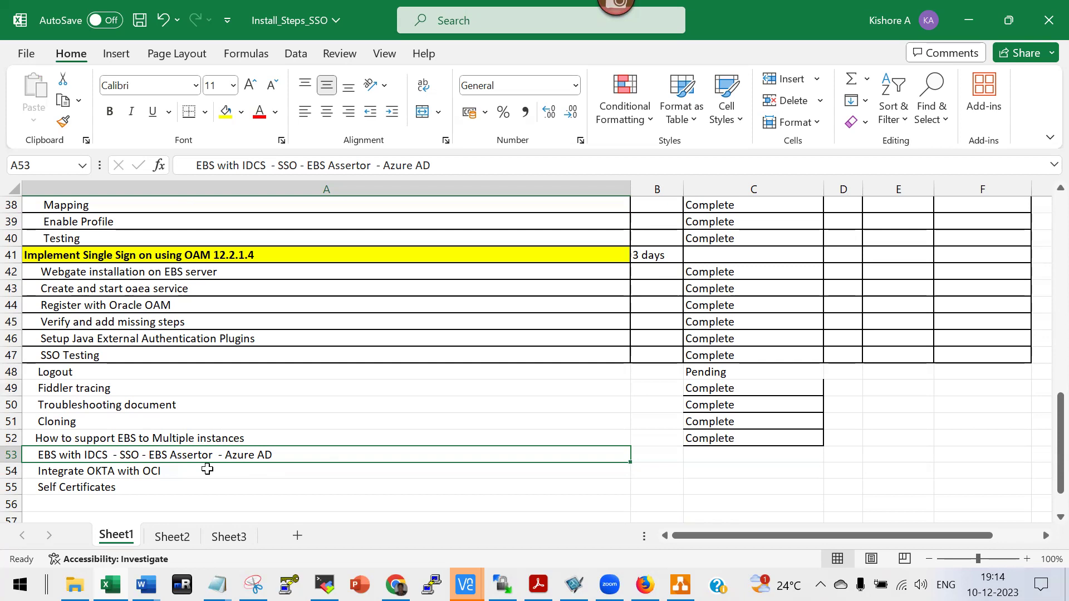
# Add 'OCI' to the A53 task text and commit the edit.
pyautogui.doubleClick(135, 454)
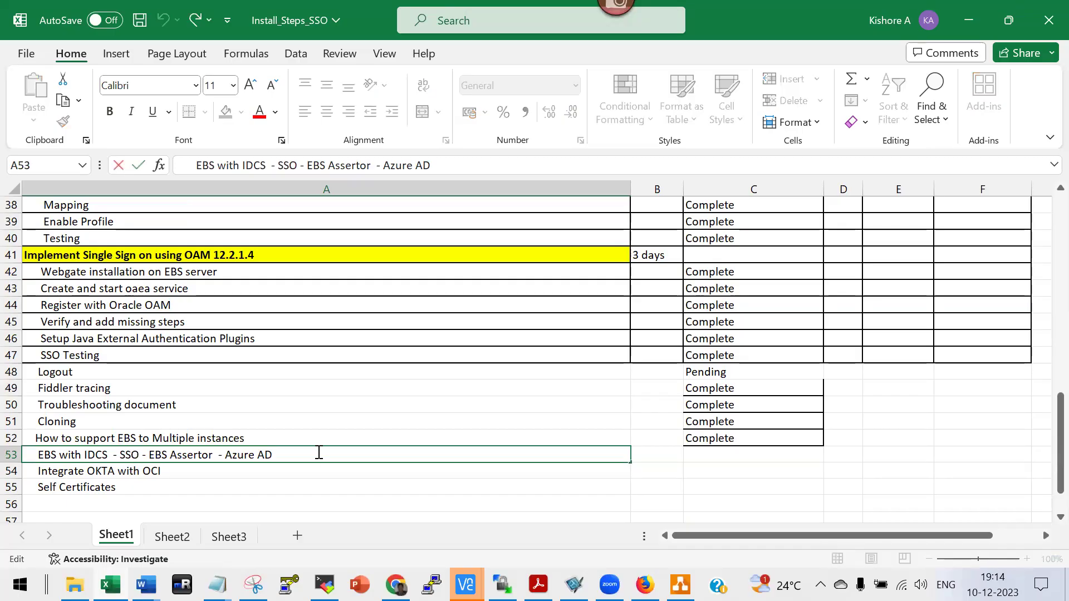
pyautogui.write('OCI')
pyautogui.scroll(12, 210, 321)
pyautogui.scroll(-6, 200, 306)
pyautogui.scroll(-6, 196, 304)
pyautogui.scroll(-2, 194, 320)
pyautogui.click(162, 371)
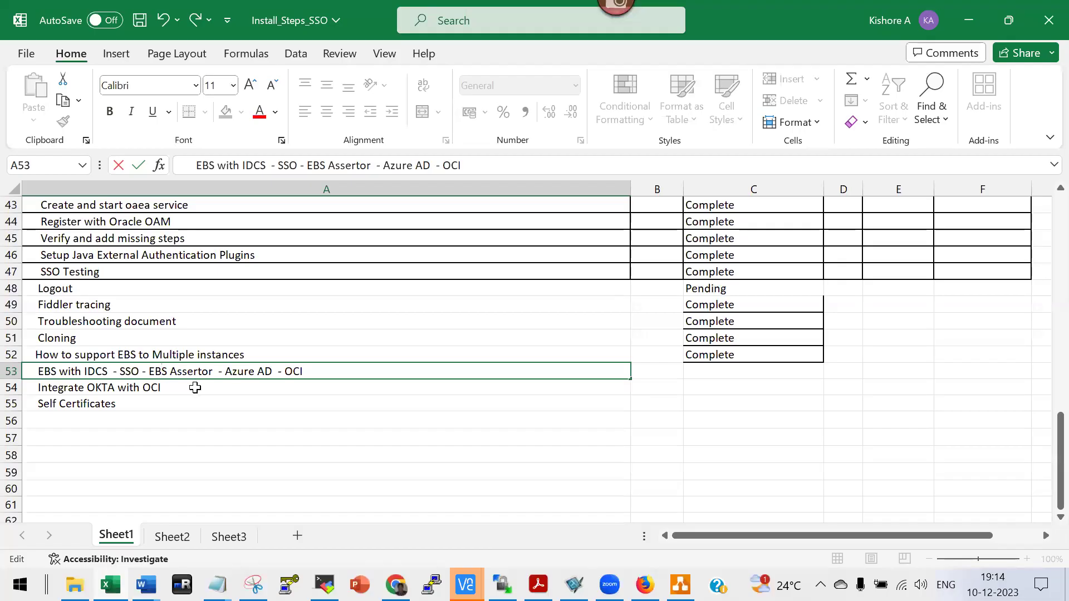
pyautogui.click(194, 387)
pyautogui.doubleClick(158, 370)
pyautogui.doubleClick(99, 391)
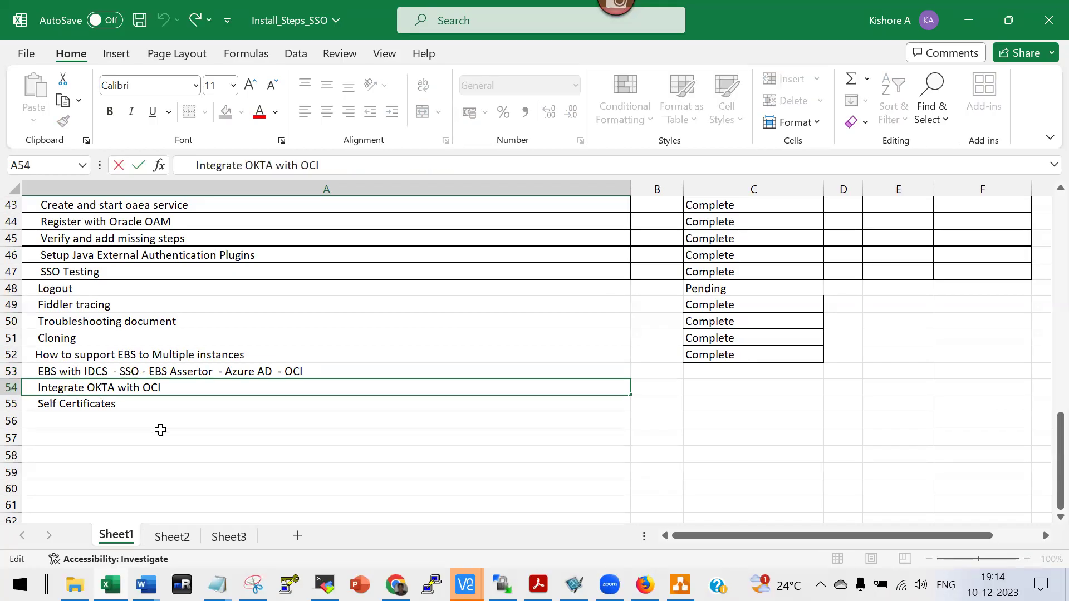
pyautogui.click(103, 406)
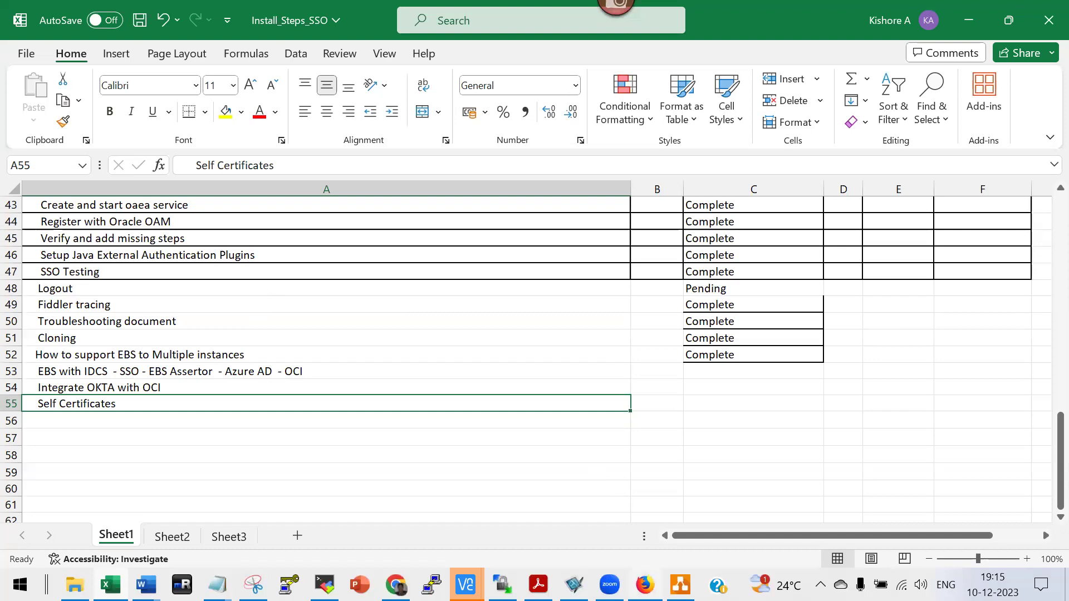
# In Firefox, load the autocompleted erpr12.appsdba.info:8030 EBS address from typing 'erp'.
pyautogui.click(645, 585)
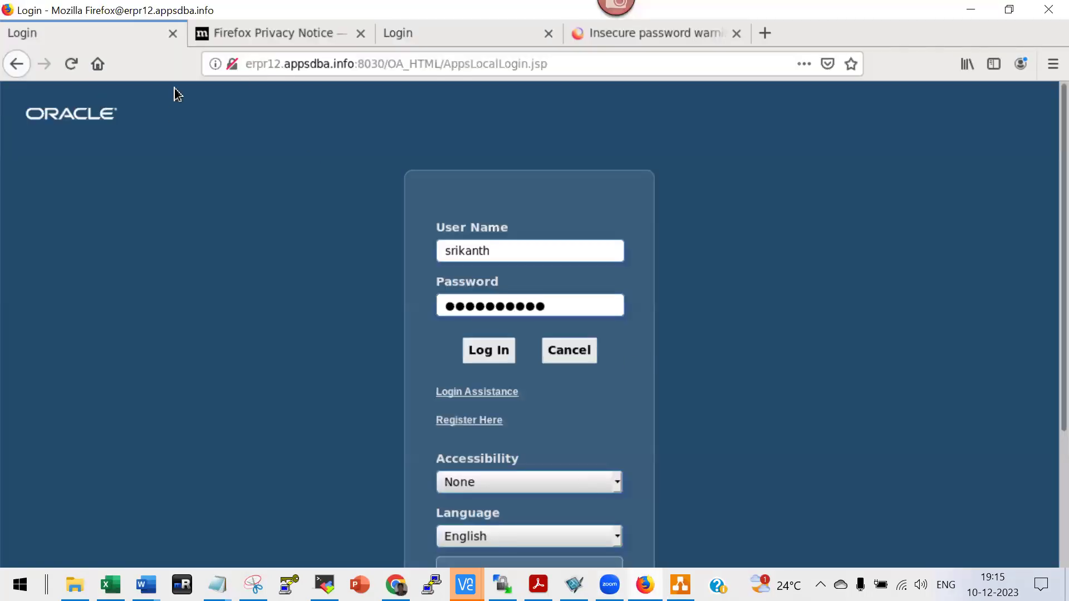
pyautogui.click(252, 69)
pyautogui.click(327, 68)
pyautogui.hotkey('ctrl', 'a')
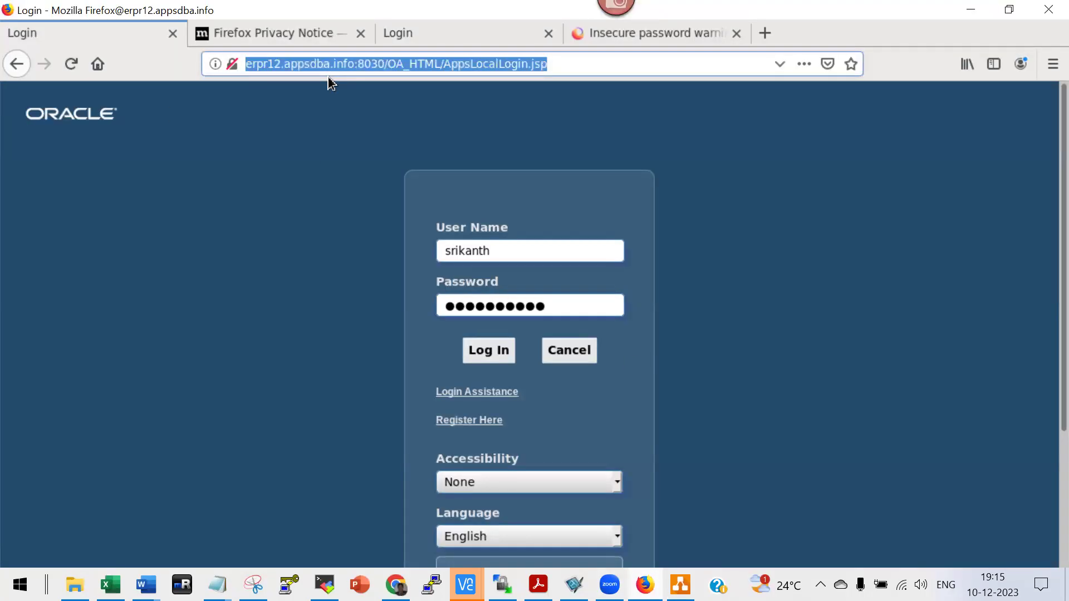
pyautogui.write('e')
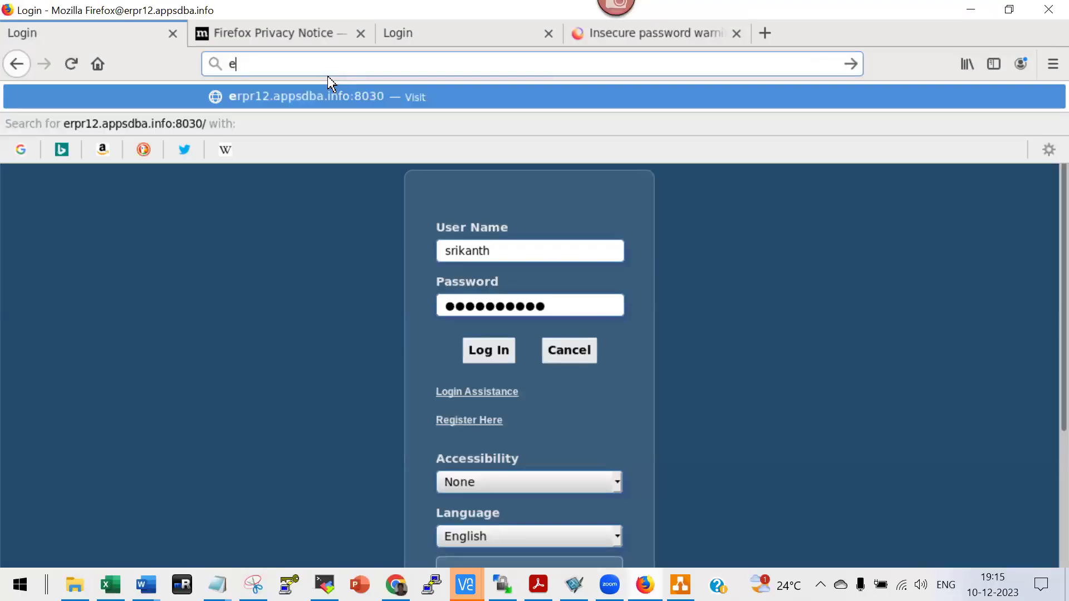
pyautogui.write('rp')
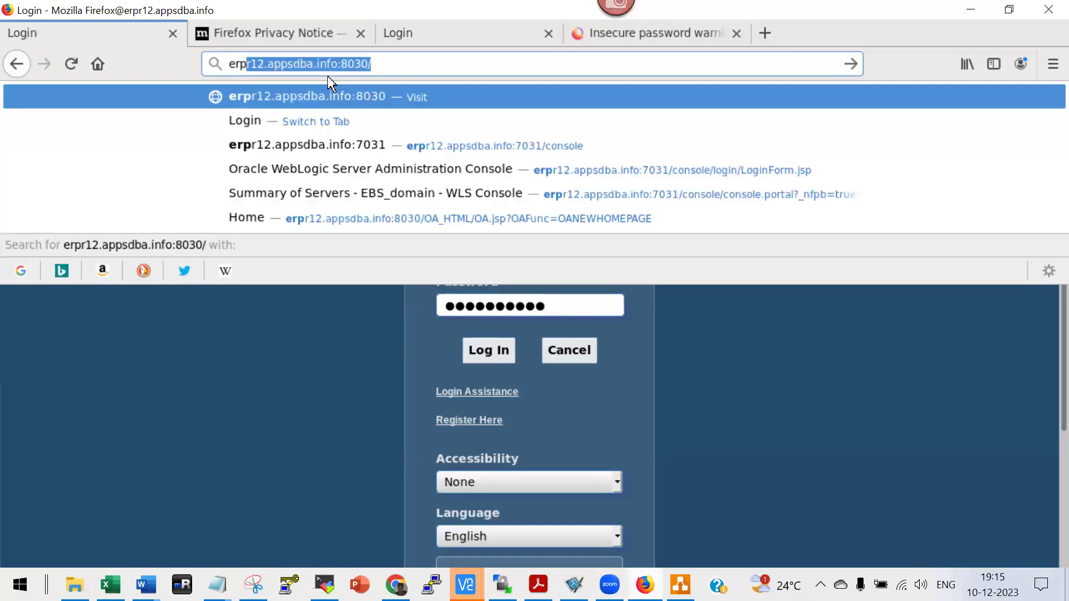
pyautogui.press('End')
pyautogui.press('Return')
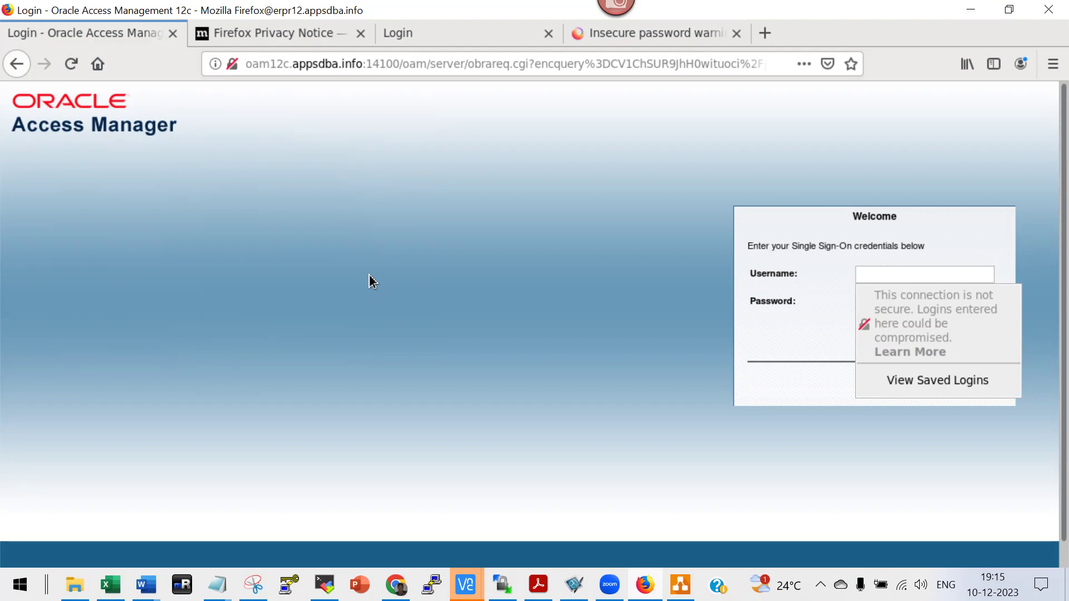
# Review the Install_Steps_SSO tasks, selecting the 3-day Single Sign on using OAM estimate in B41.
pyautogui.hotkey('alt', 'Tab')
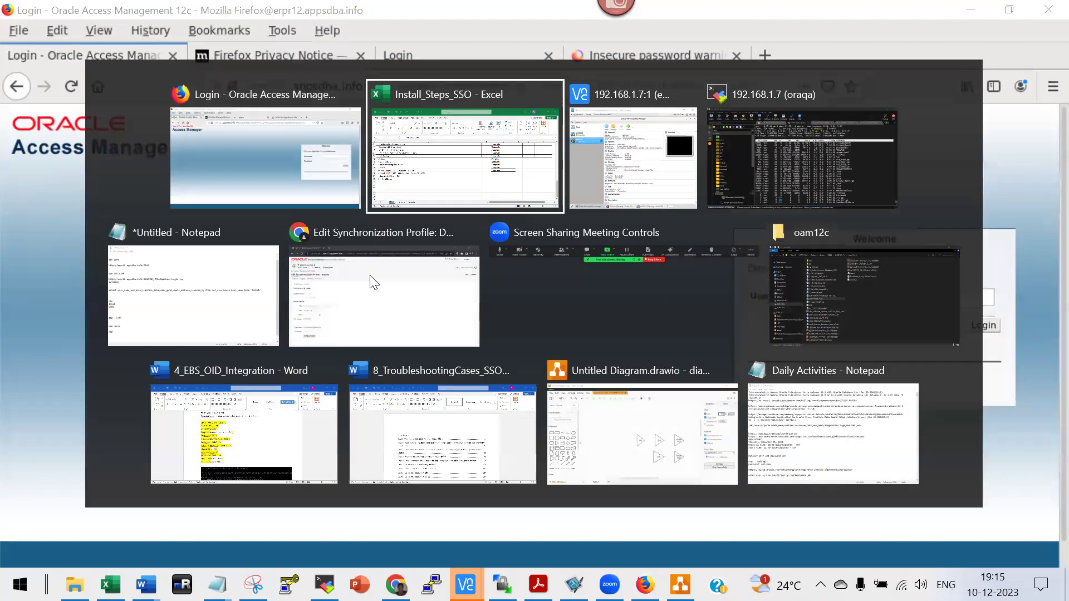
pyautogui.scroll(9, 481, 371)
pyautogui.scroll(4, 481, 372)
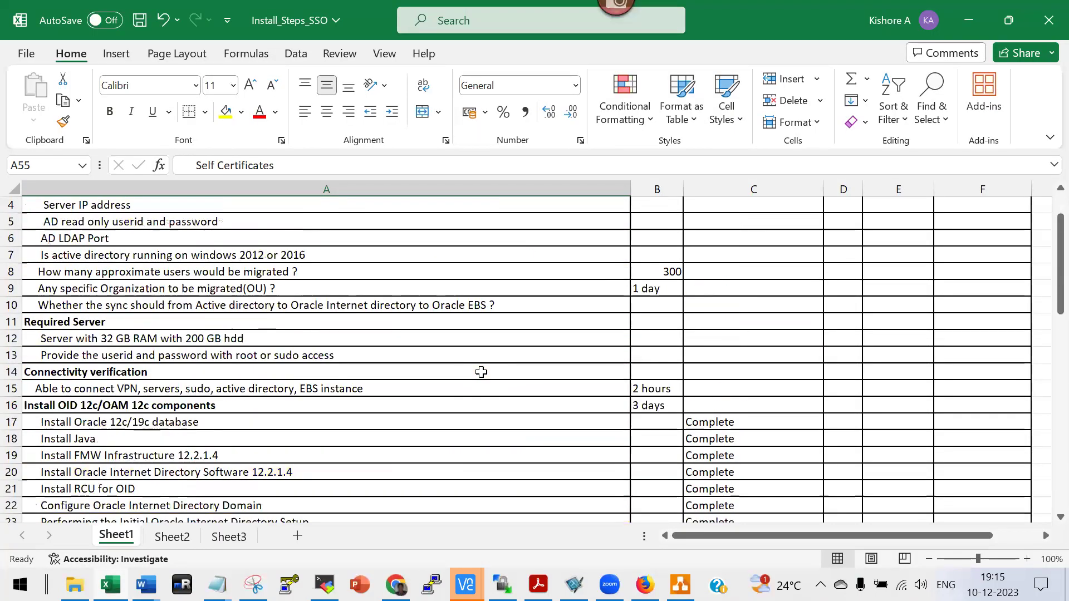
pyautogui.scroll(1, 405, 310)
pyautogui.scroll(-6, 403, 314)
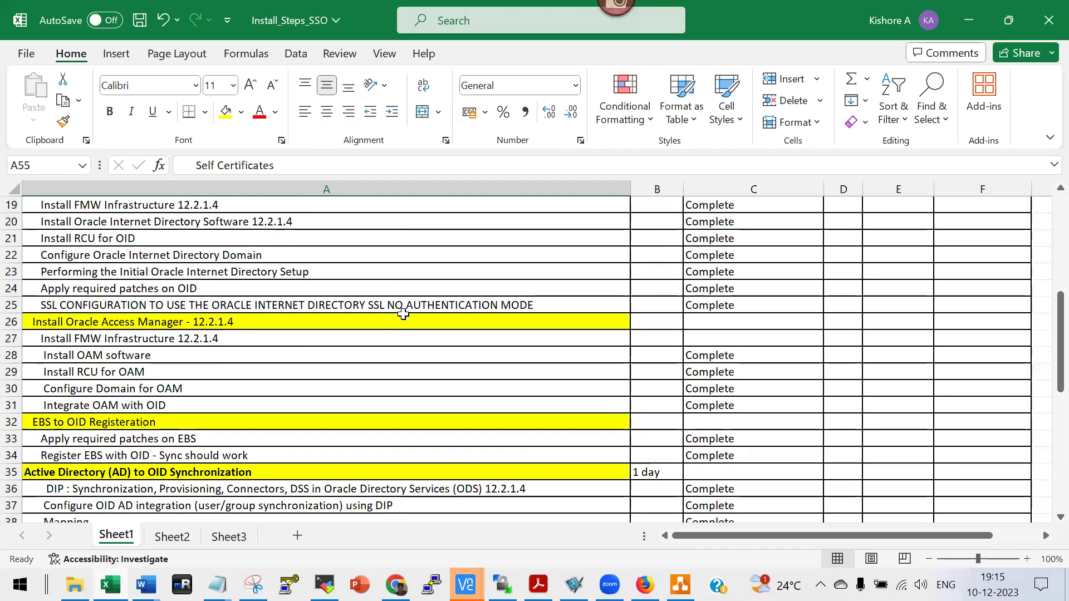
pyautogui.scroll(-6, 403, 314)
pyautogui.scroll(2, 403, 315)
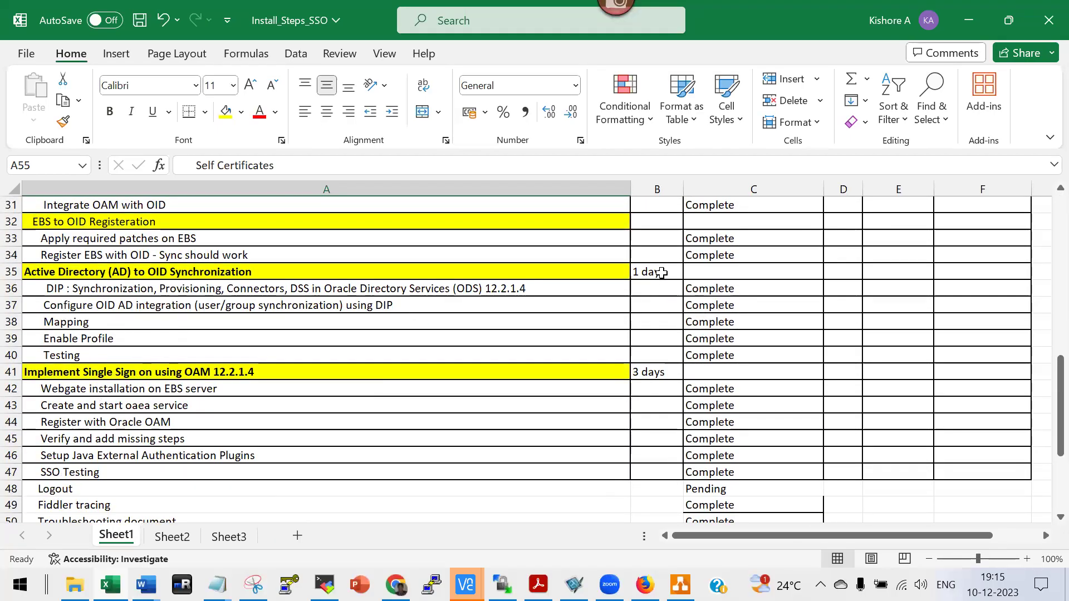
pyautogui.click(659, 368)
pyautogui.scroll(-2, 659, 368)
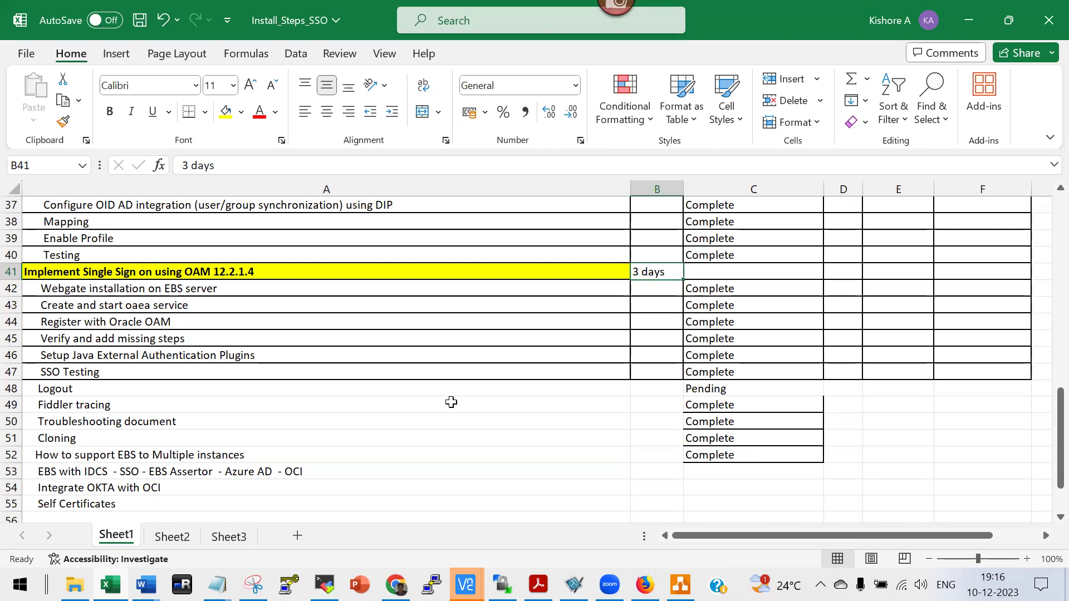
pyautogui.scroll(9, 451, 402)
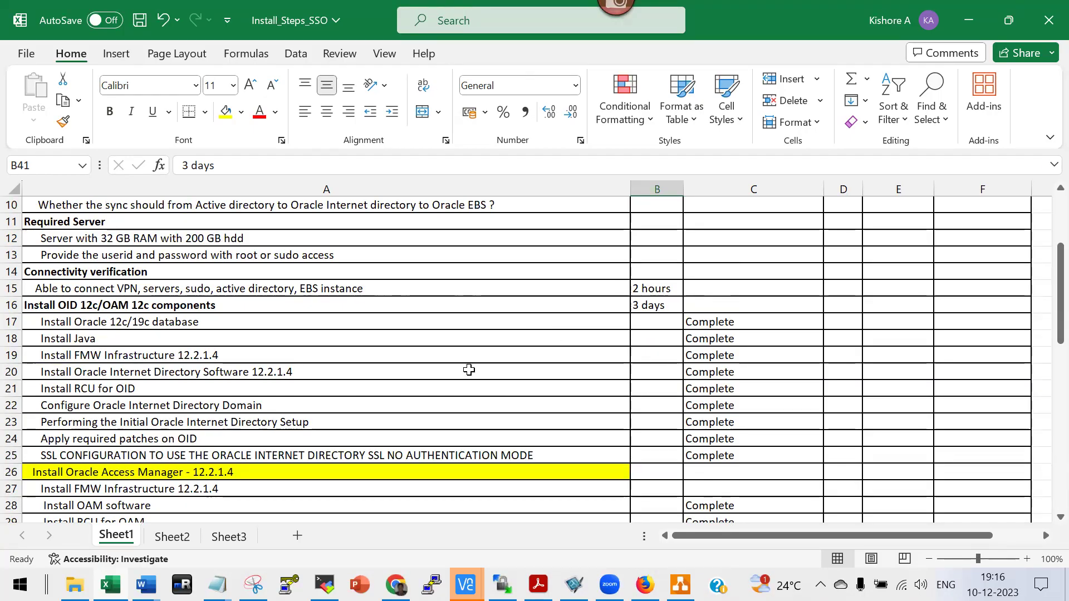
pyautogui.scroll(3, 469, 370)
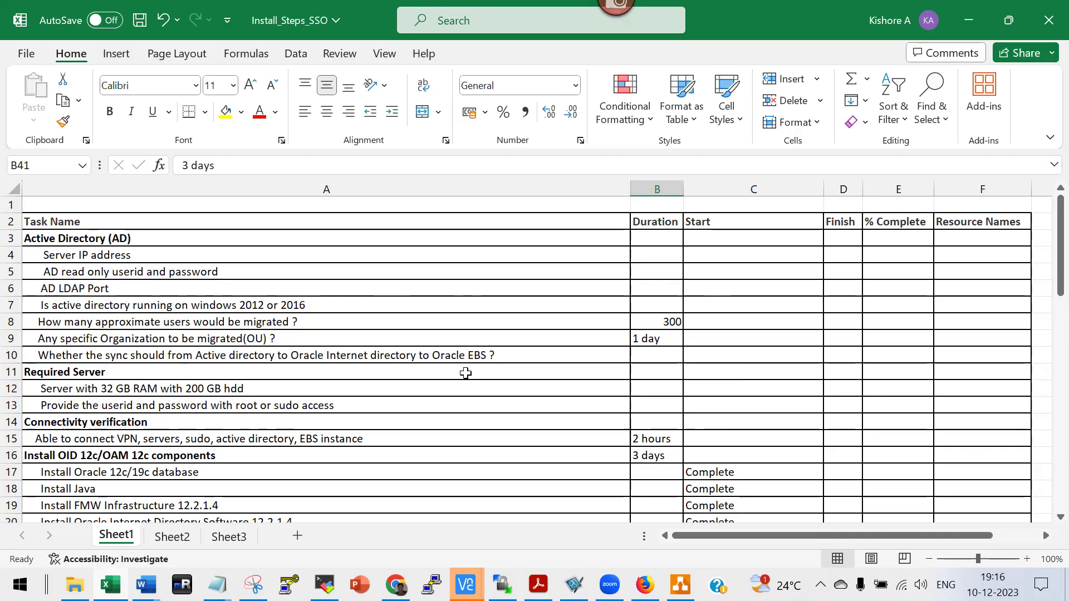
pyautogui.scroll(-2, 466, 373)
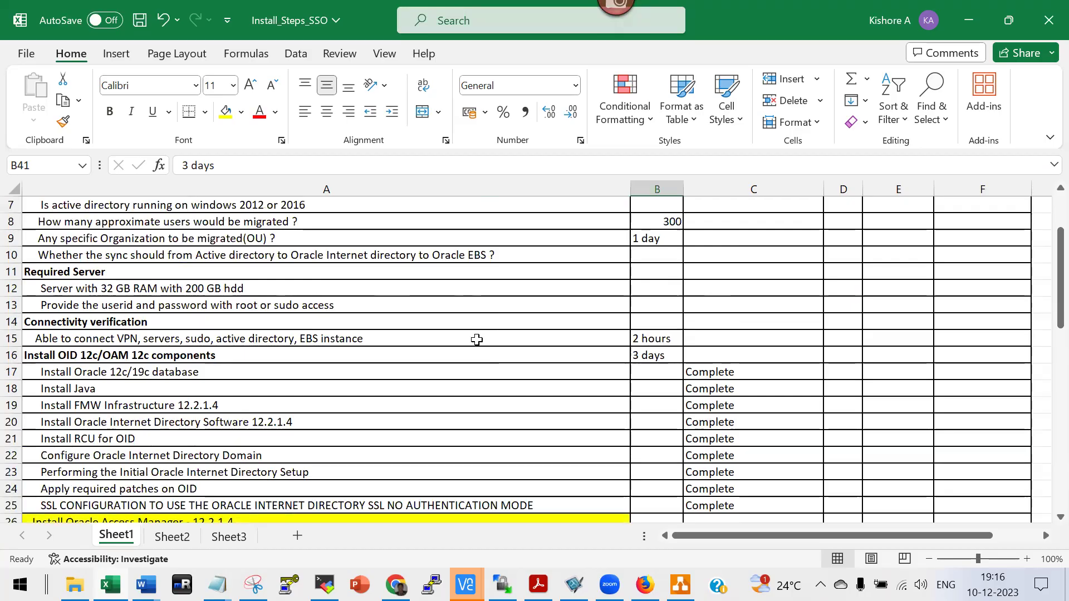
pyautogui.scroll(-4, 245, 270)
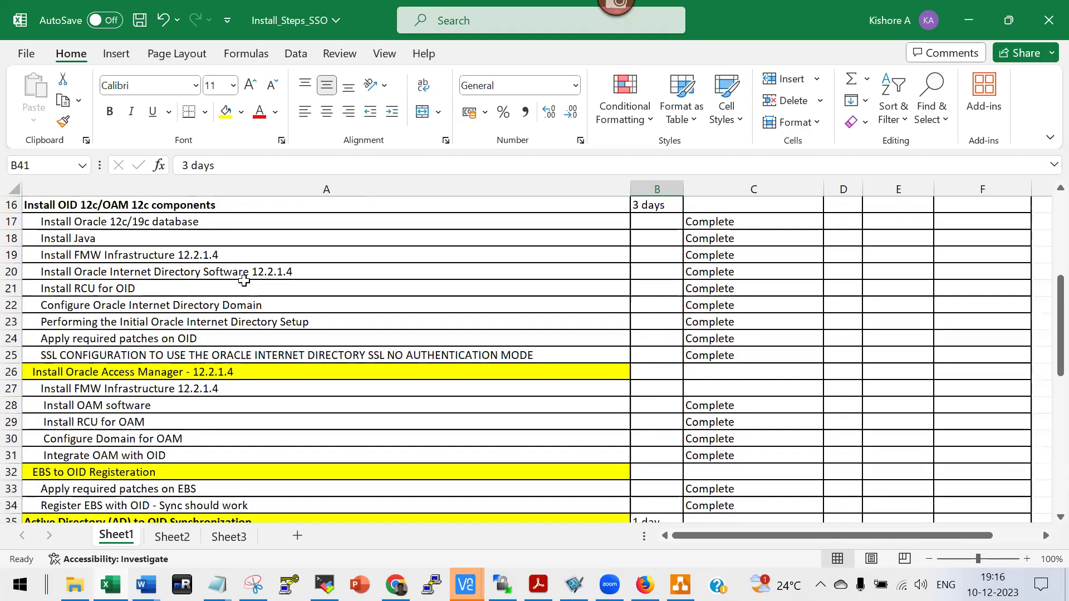
pyautogui.scroll(-2, 244, 285)
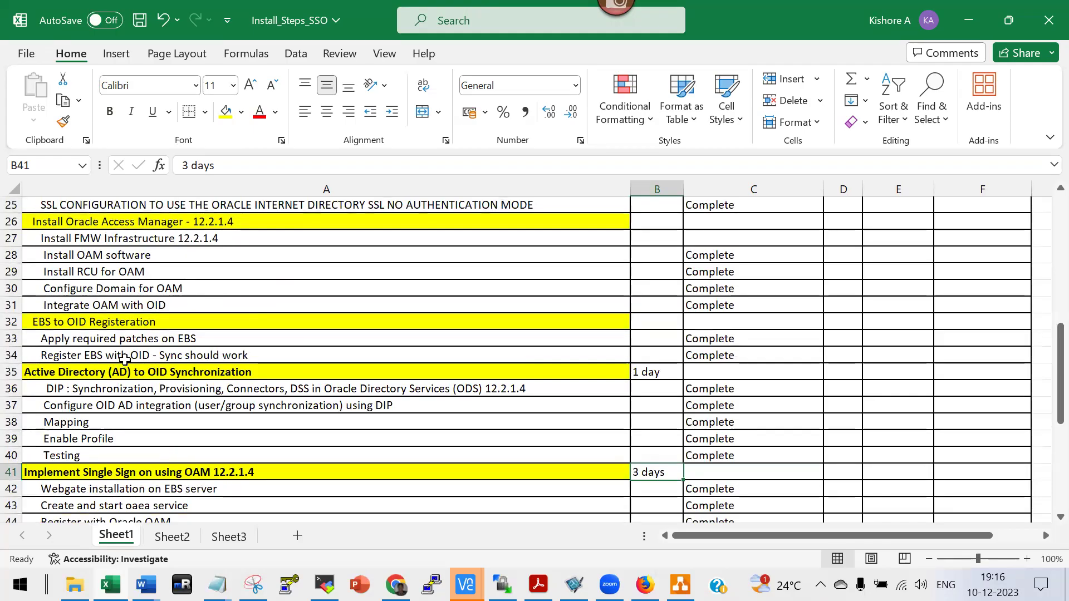
# Look over the Register EBS with OID row, then close Excel, saving Install_Steps_SSO.xlsx.
pyautogui.doubleClick(127, 357)
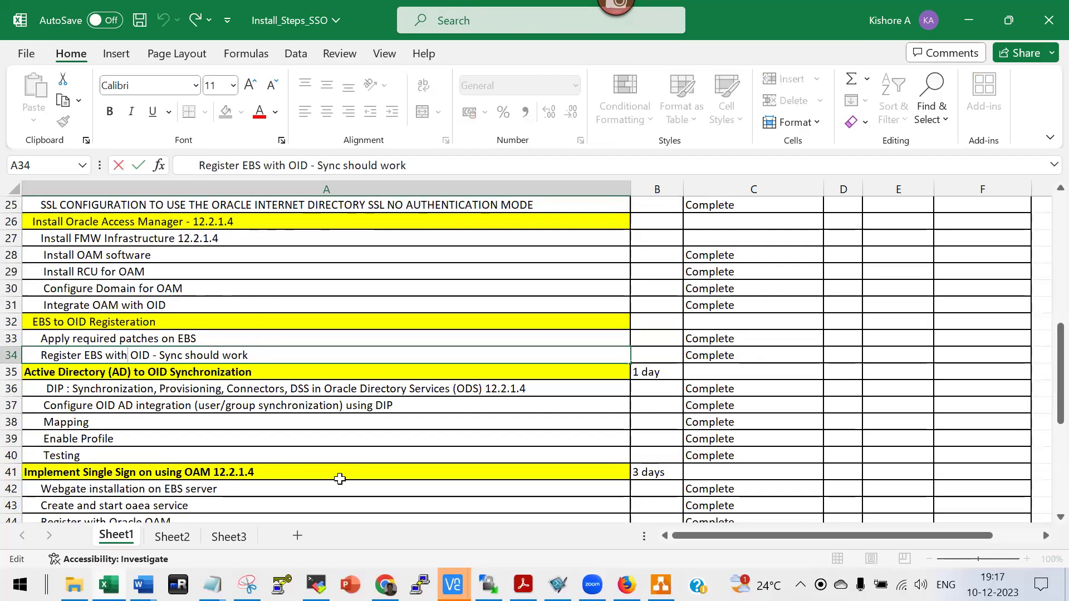
pyautogui.scroll(4, 231, 248)
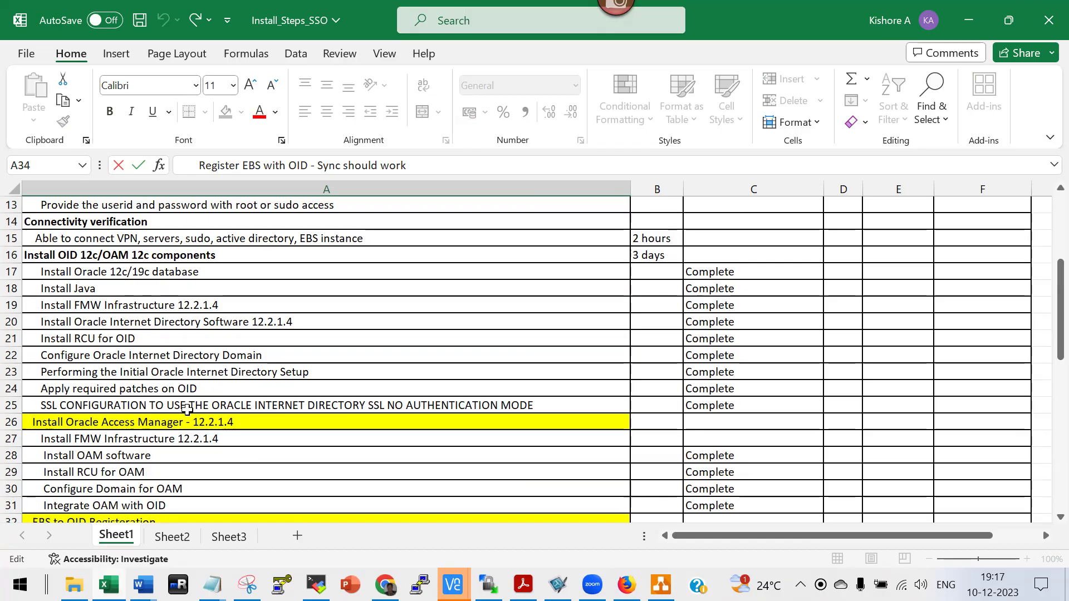
pyautogui.scroll(-6, 188, 409)
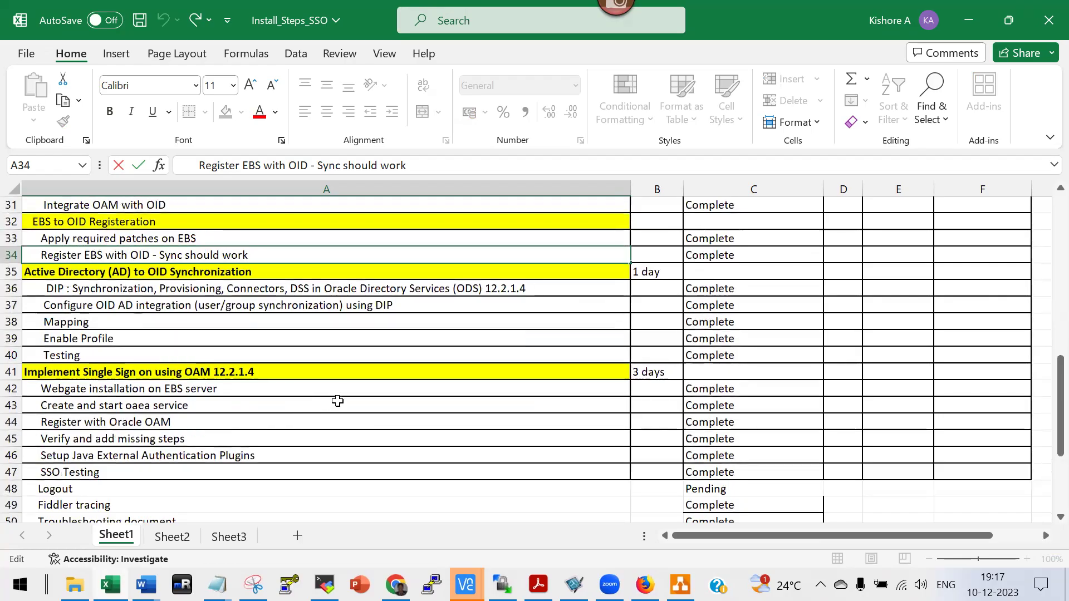
pyautogui.scroll(-3, 334, 406)
pyautogui.scroll(4, 334, 409)
pyautogui.click(1048, 17)
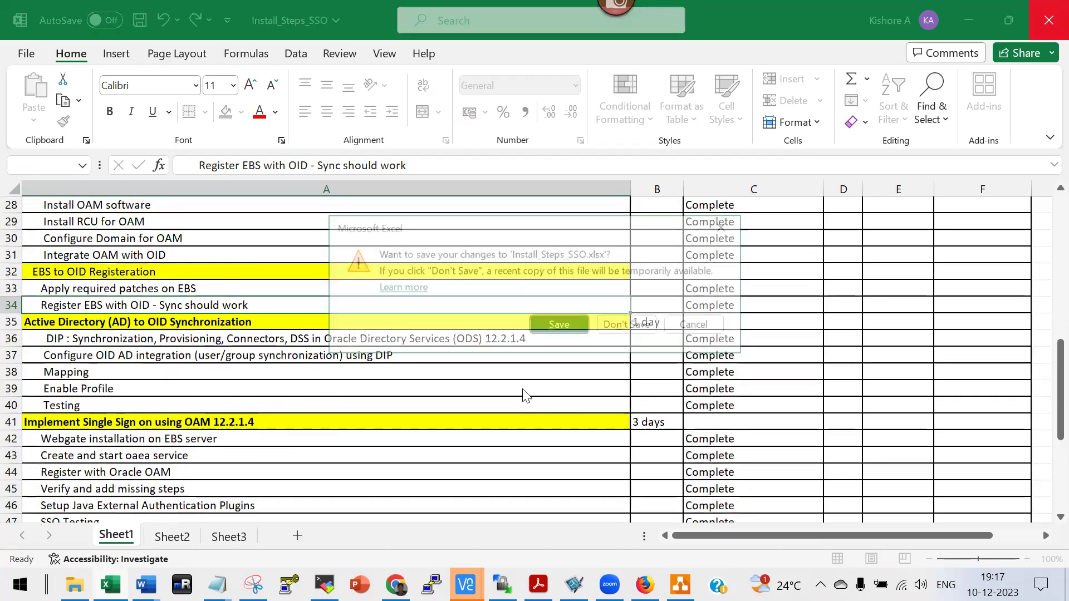
pyautogui.click(558, 326)
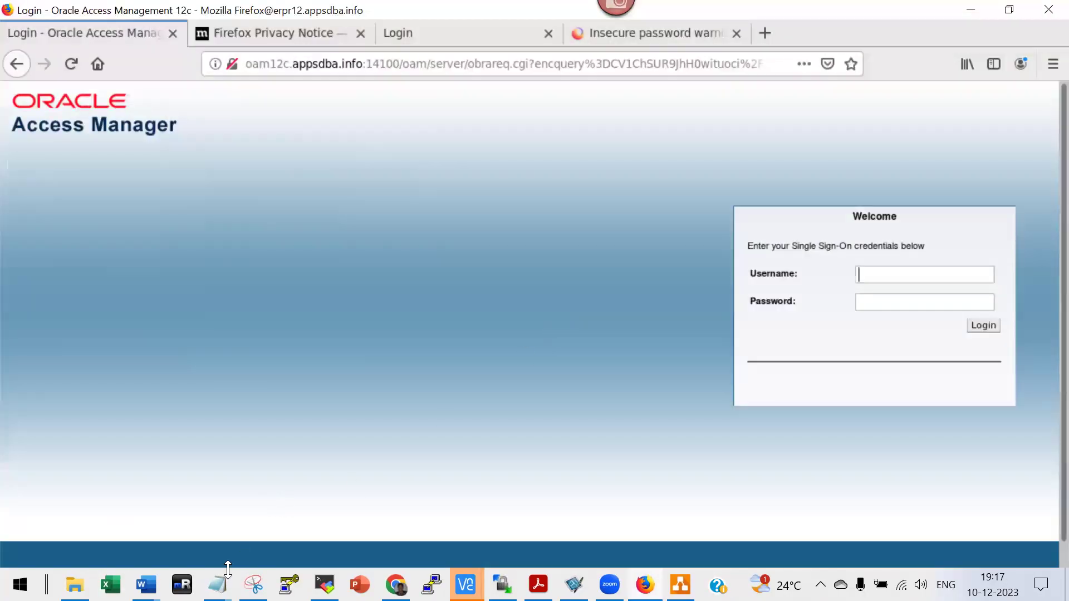
# Bring the 4_EBS_OID_Integration Word document forward at the Register EBS with OID commands.
pyautogui.moveTo(144, 585)
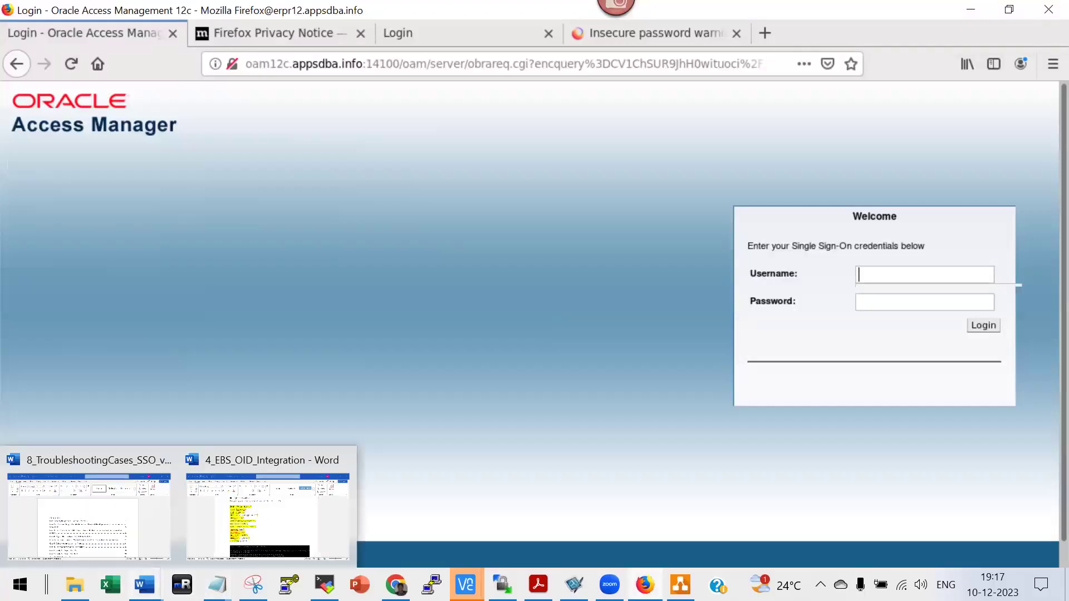
pyautogui.click(271, 519)
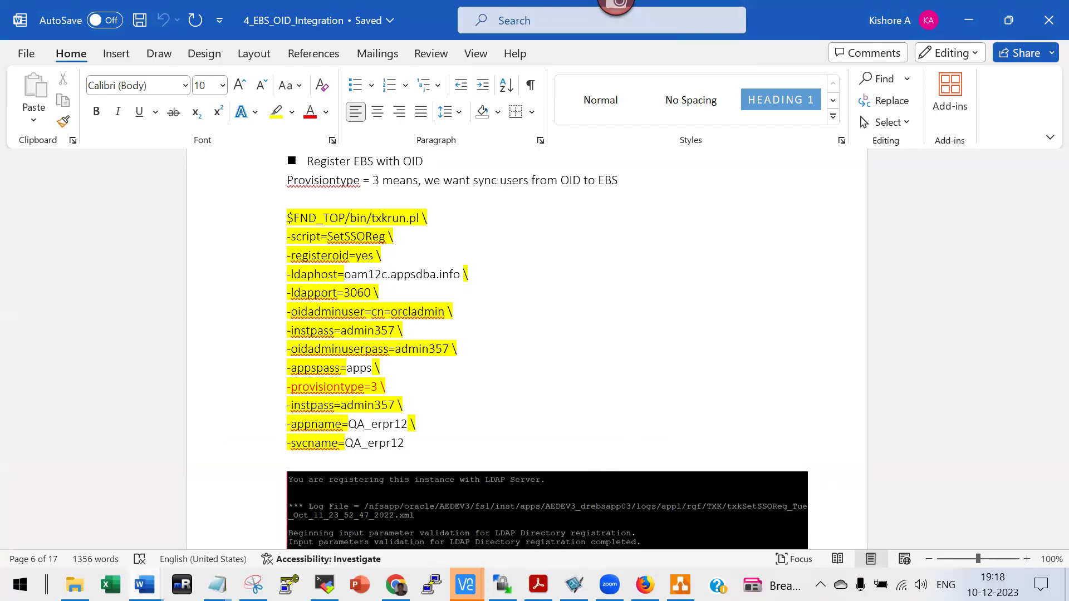
# Reopen Install_Steps_SSO from Excel's recent list, scan the task statuses, and return to Word.
pyautogui.rightClick(110, 584)
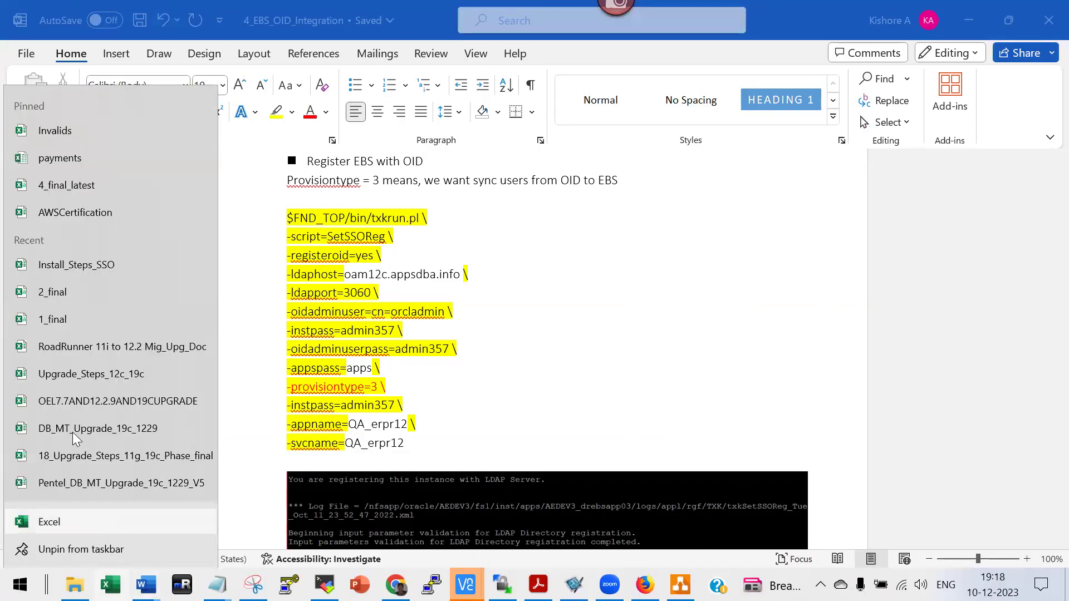
pyautogui.click(101, 265)
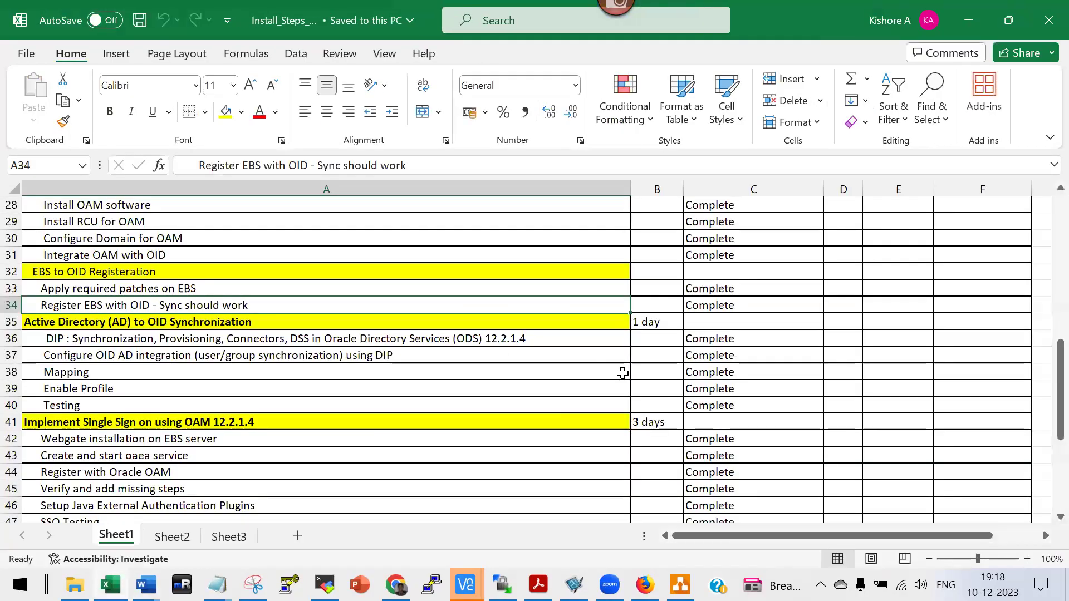
pyautogui.scroll(-7, 401, 480)
pyautogui.scroll(2, 400, 482)
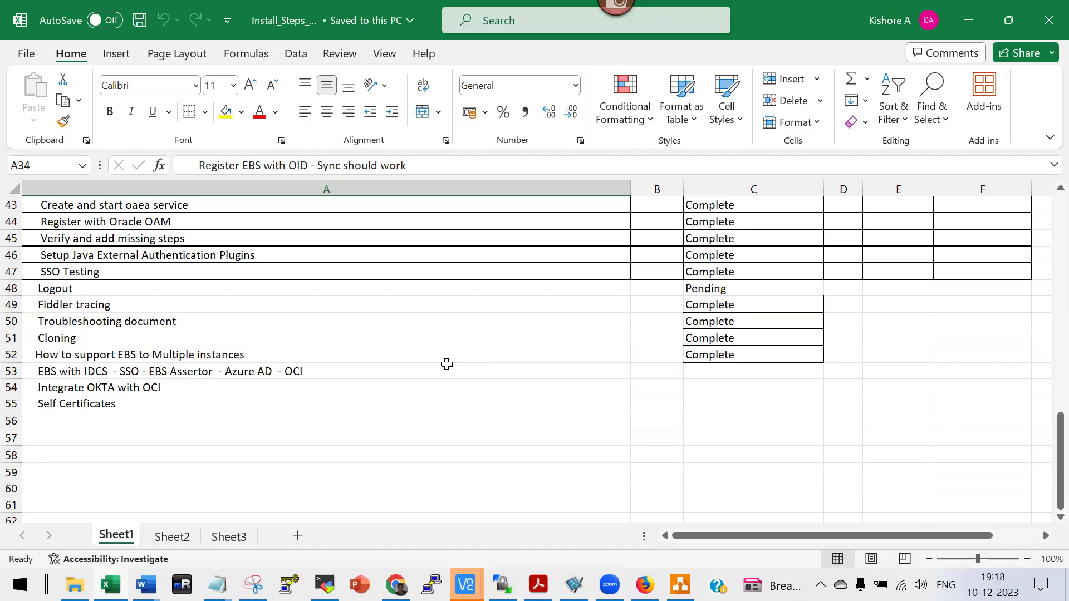
pyautogui.scroll(2, 446, 365)
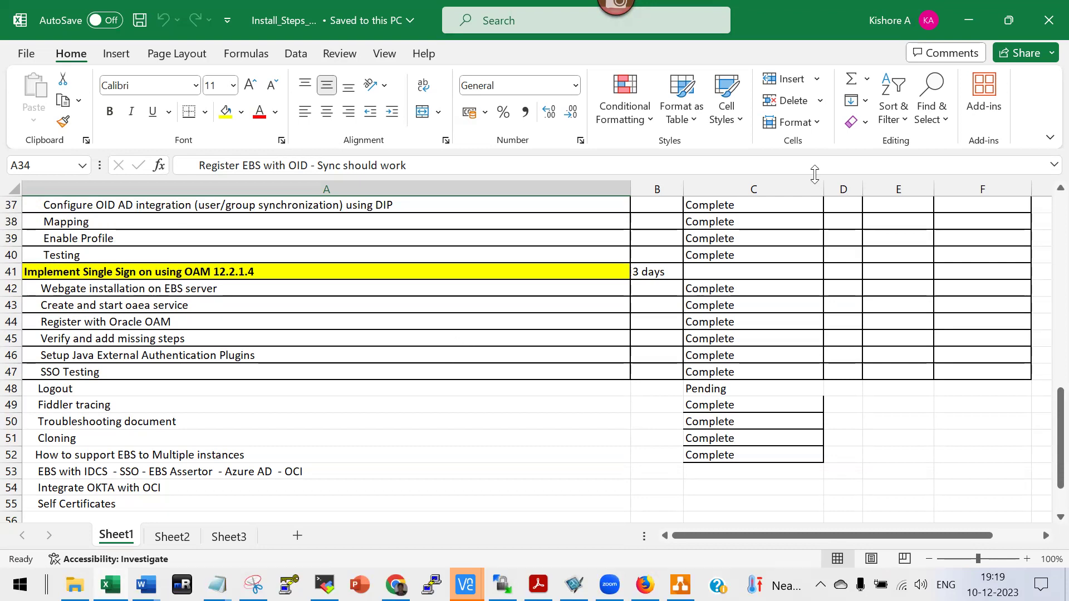
pyautogui.hotkey('alt', 'Tab')
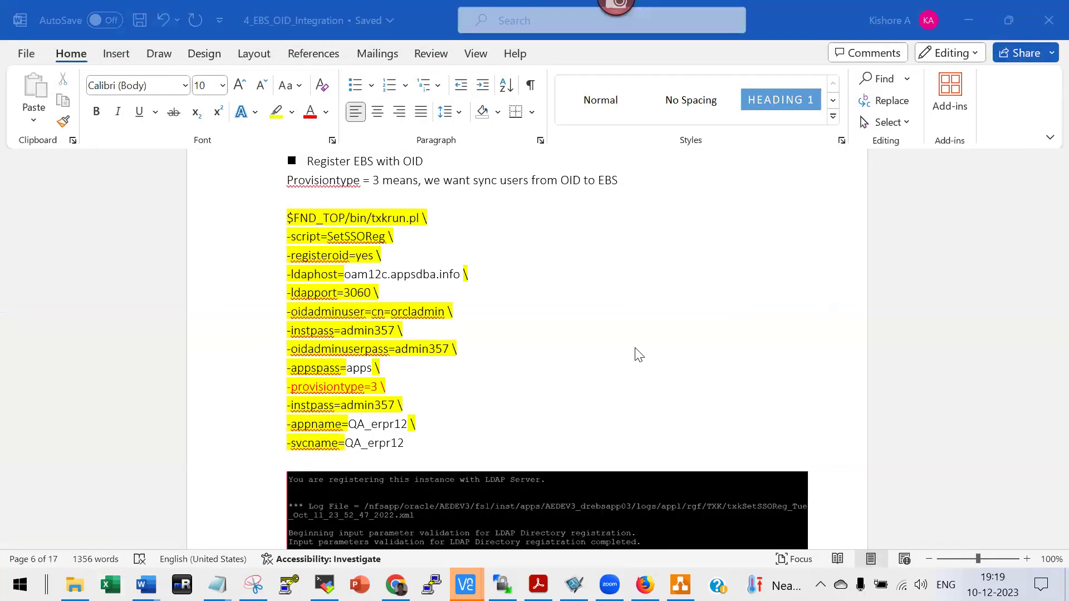
# Switch from the Word notes to the Oracle Access Manager login page in Firefox.
pyautogui.hotkey('alt', 'Tab')
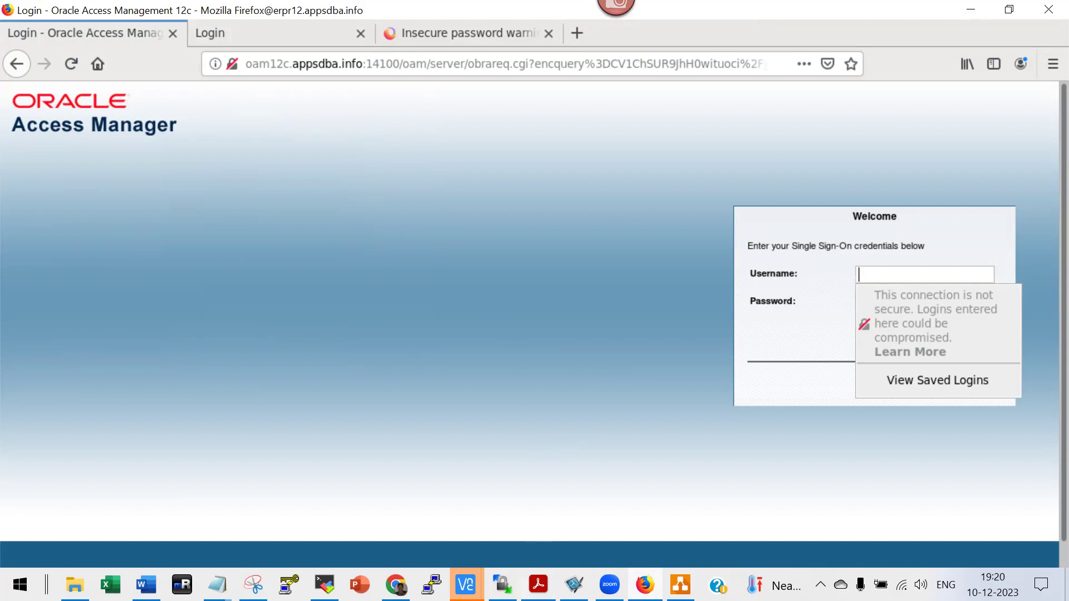
# Dismiss the stray Acrobat Reader window and bring the oam12c File Explorer window to the front.
pyautogui.click(538, 584)
pyautogui.click(1046, 10)
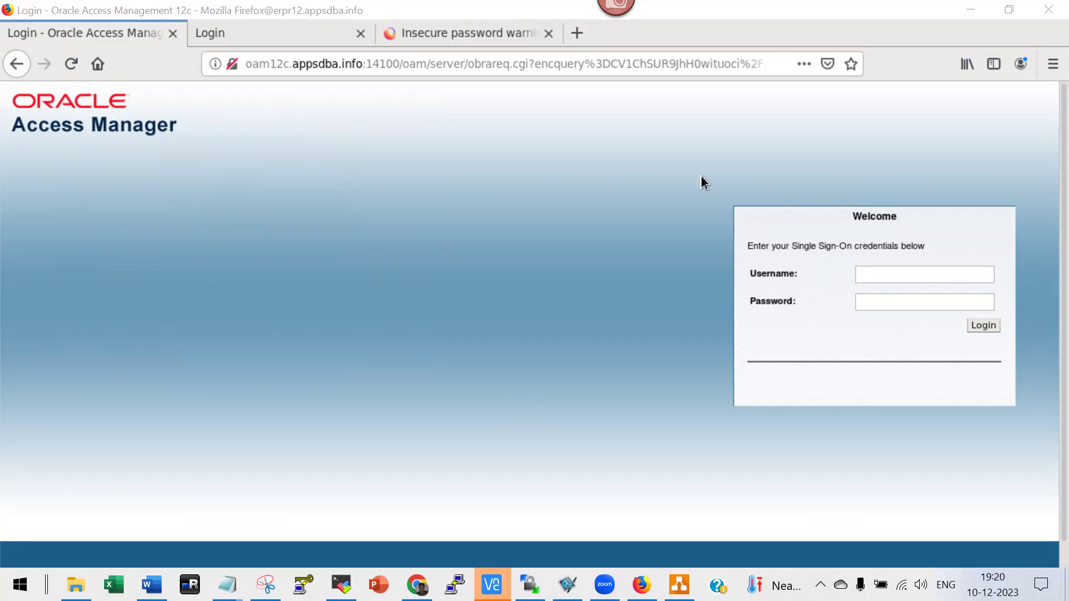
pyautogui.moveTo(76, 585)
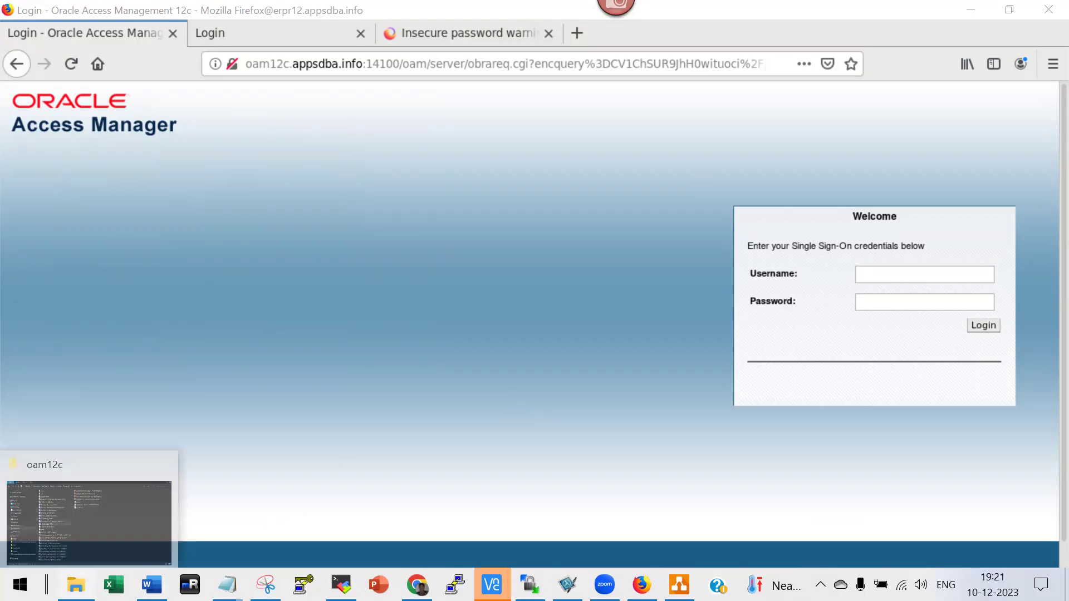
pyautogui.click(84, 512)
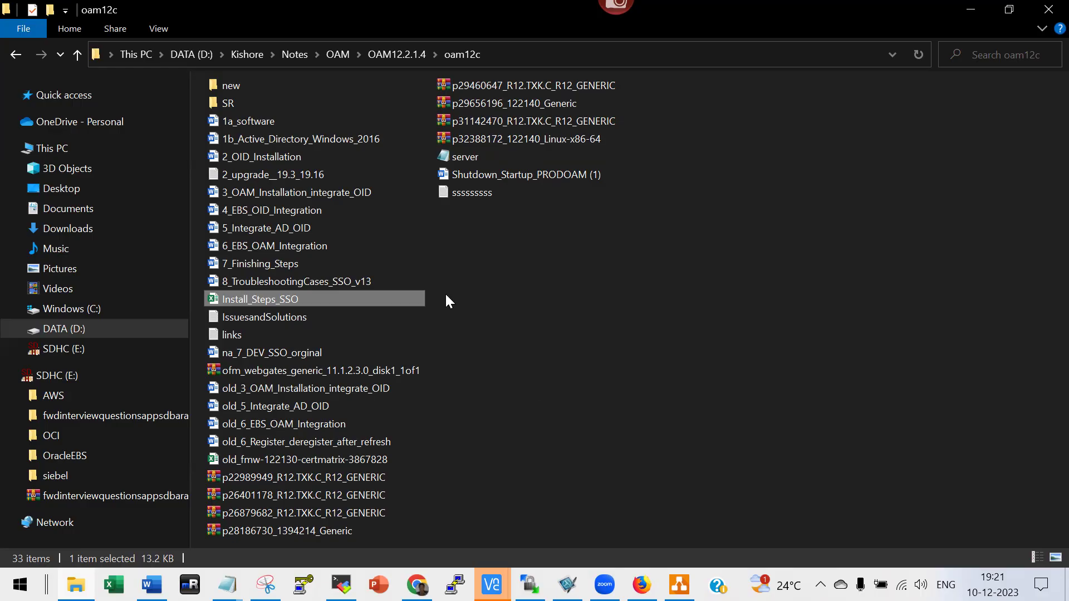
# Go up to the OAM12.2.1.4 folder and open its new folder.
pyautogui.click(393, 54)
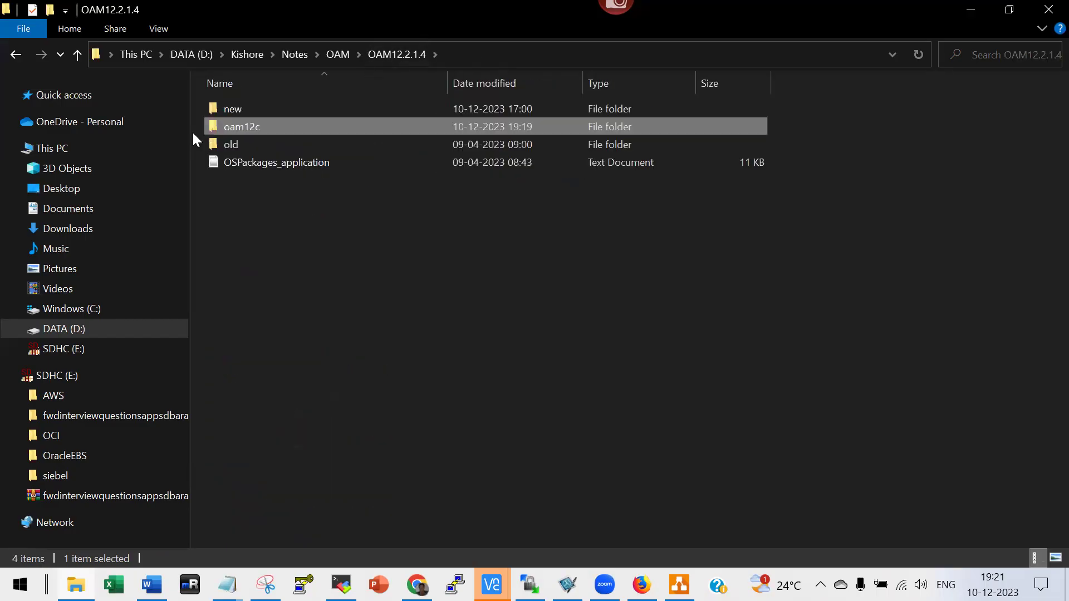
pyautogui.doubleClick(218, 108)
# Open Prerequistes_OAM_RHEL8.x, dismiss the view-only notice, and scroll to the yum and dnf install commands.
pyautogui.doubleClick(295, 268)
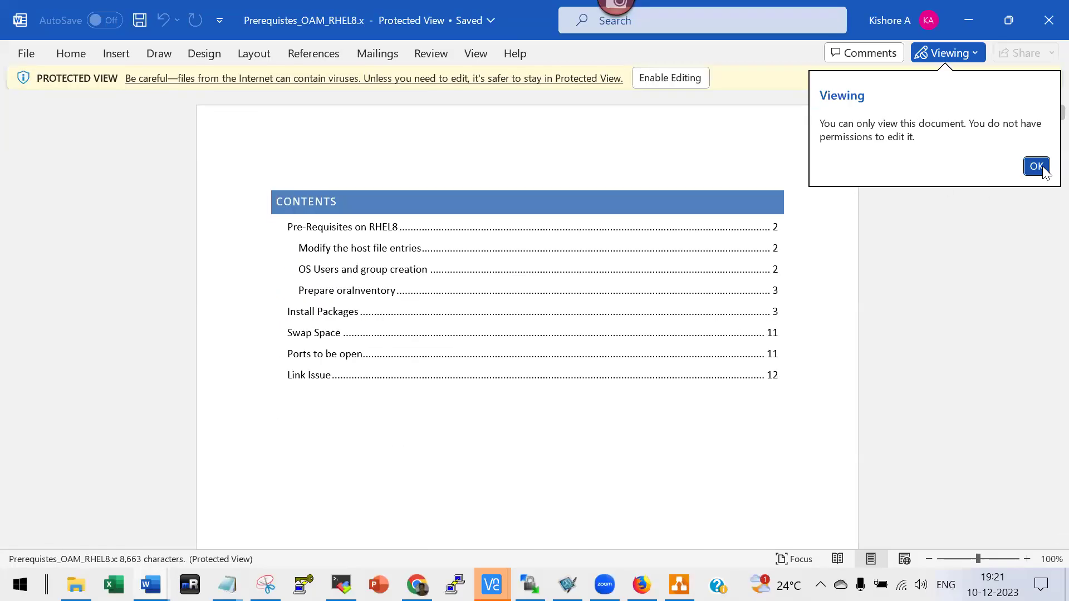
pyautogui.click(1036, 167)
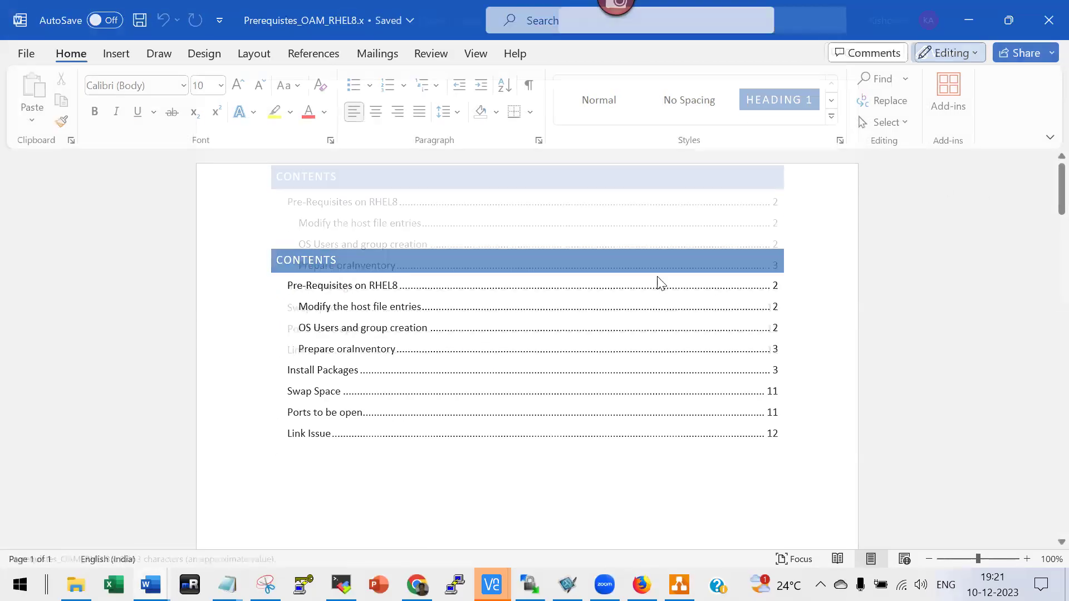
pyautogui.scroll(-5, 645, 339)
pyautogui.scroll(-10, 645, 356)
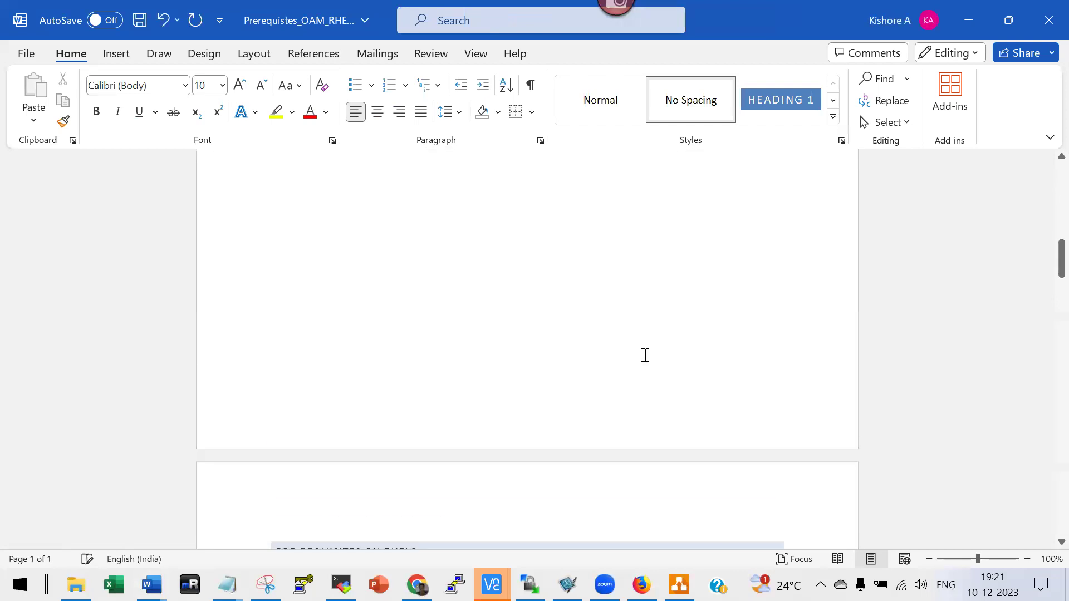
pyautogui.scroll(-15, 646, 359)
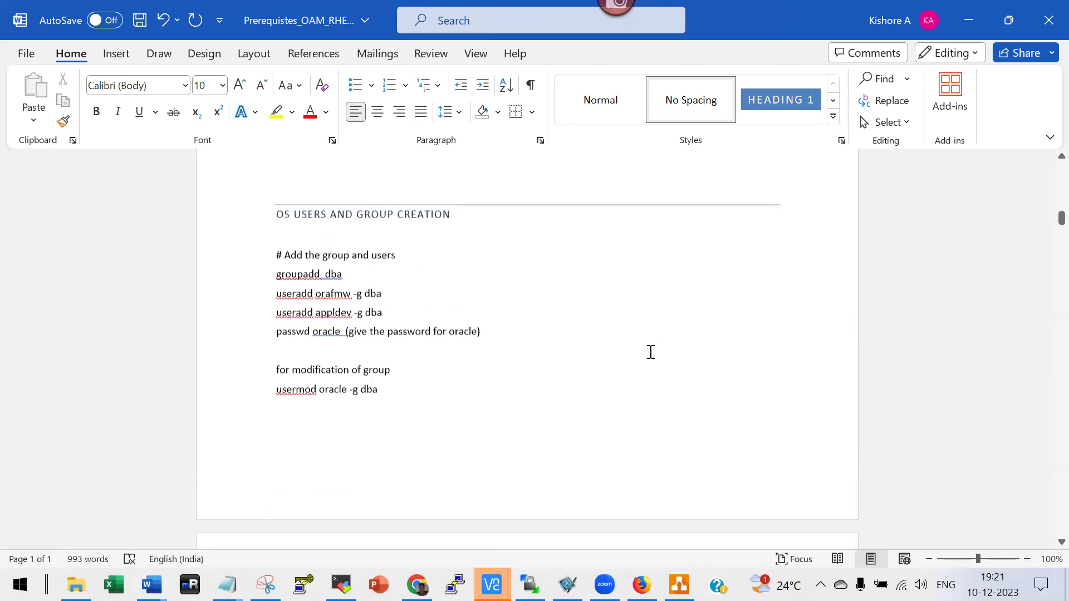
pyautogui.scroll(-4, 651, 353)
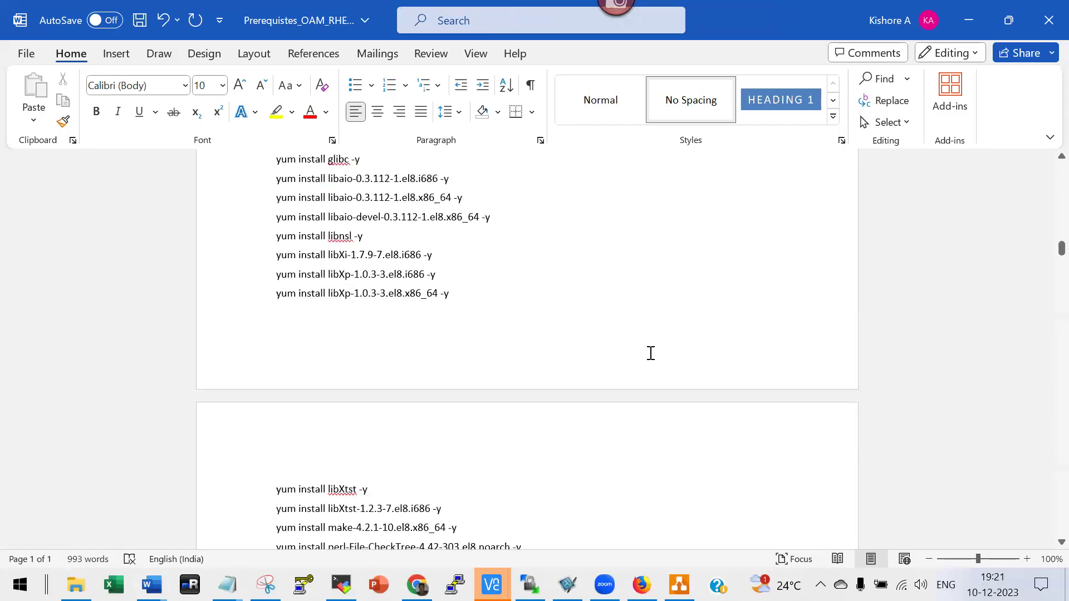
pyautogui.scroll(2, 651, 353)
pyautogui.scroll(2, 651, 353)
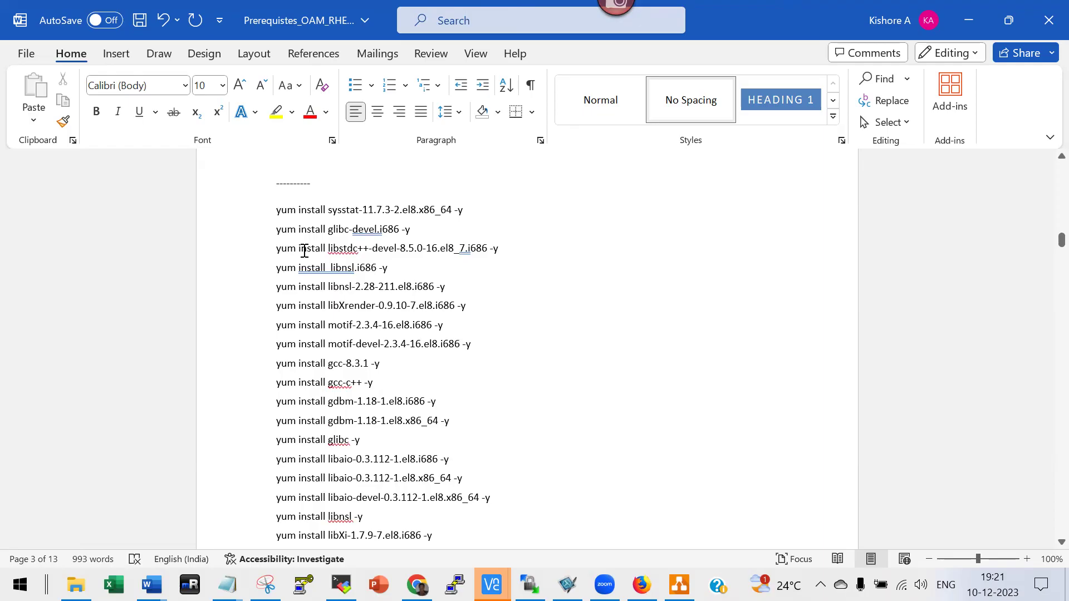
pyautogui.scroll(-15, 304, 251)
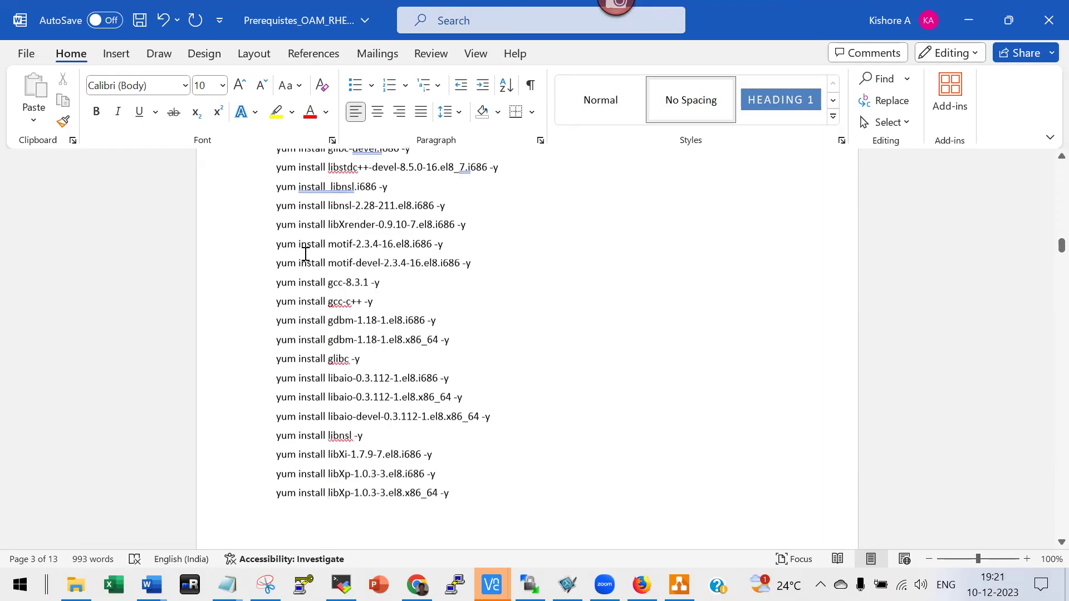
pyautogui.scroll(-5, 305, 262)
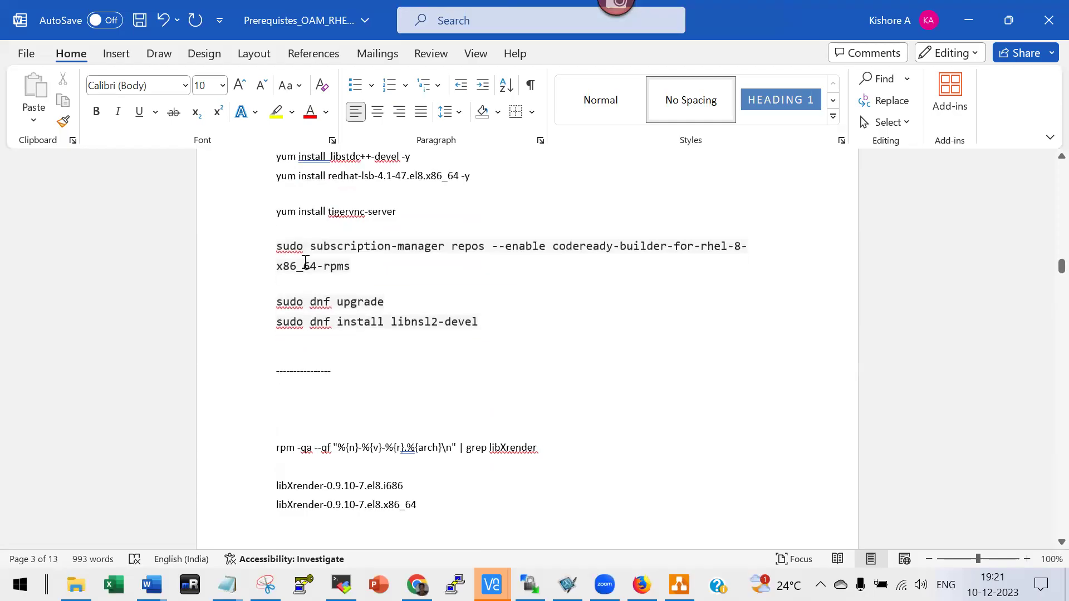
pyautogui.scroll(3, 475, 315)
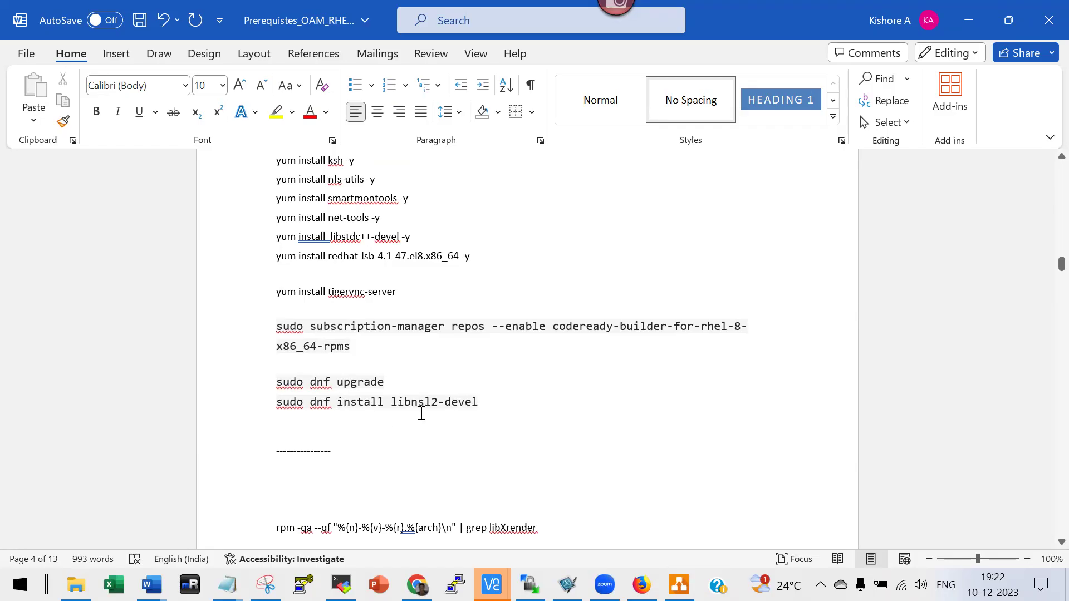
# Highlight the sudo command lines, select the package name libnsl2-devel, then scroll further down.
pyautogui.click(493, 403)
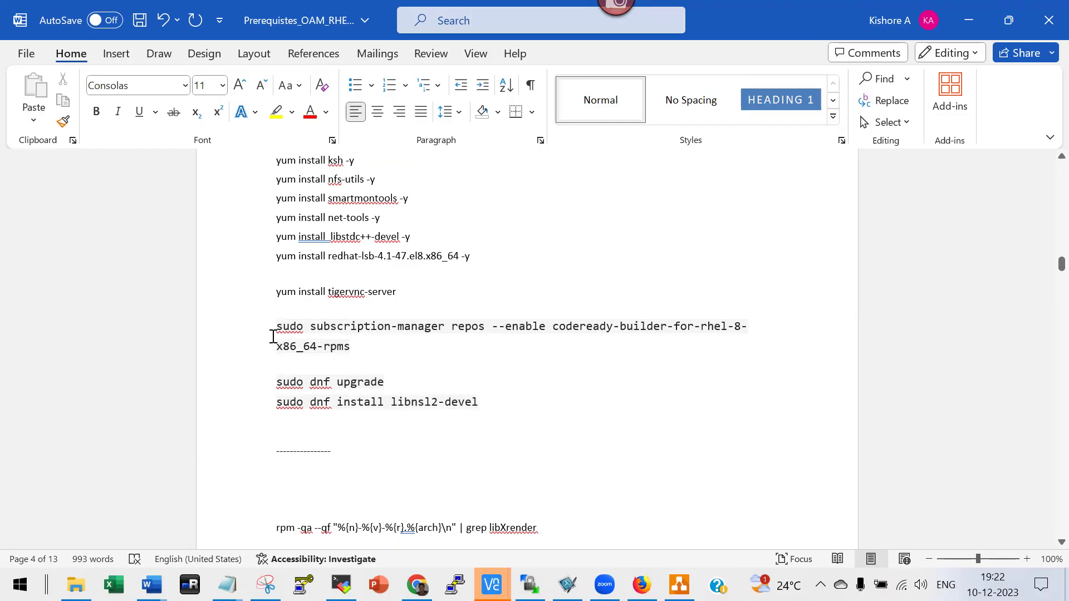
pyautogui.moveTo(272, 330); pyautogui.dragTo(626, 433)
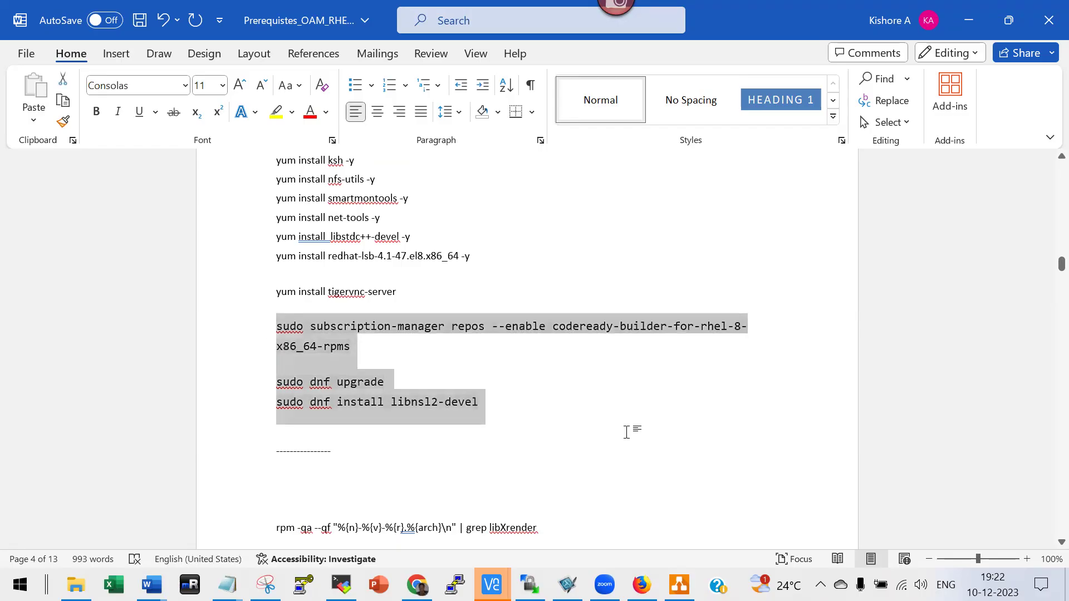
pyautogui.click(485, 346)
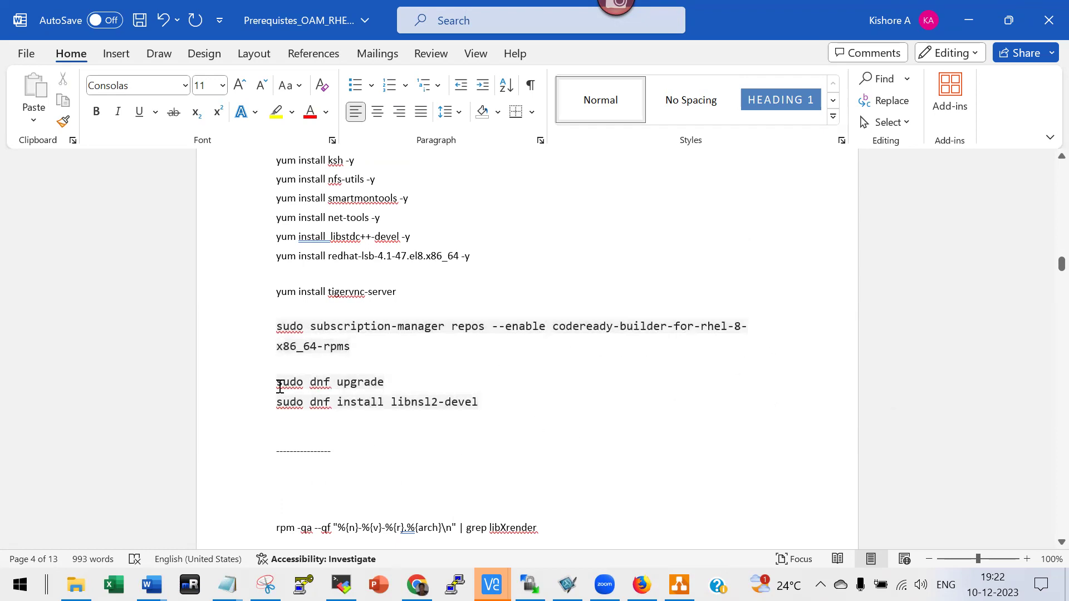
pyautogui.click(256, 385)
pyautogui.click(252, 417)
pyautogui.click(468, 429)
pyautogui.click(482, 401)
pyautogui.keyDown('shift'); pyautogui.click(392, 403); pyautogui.keyUp('shift')
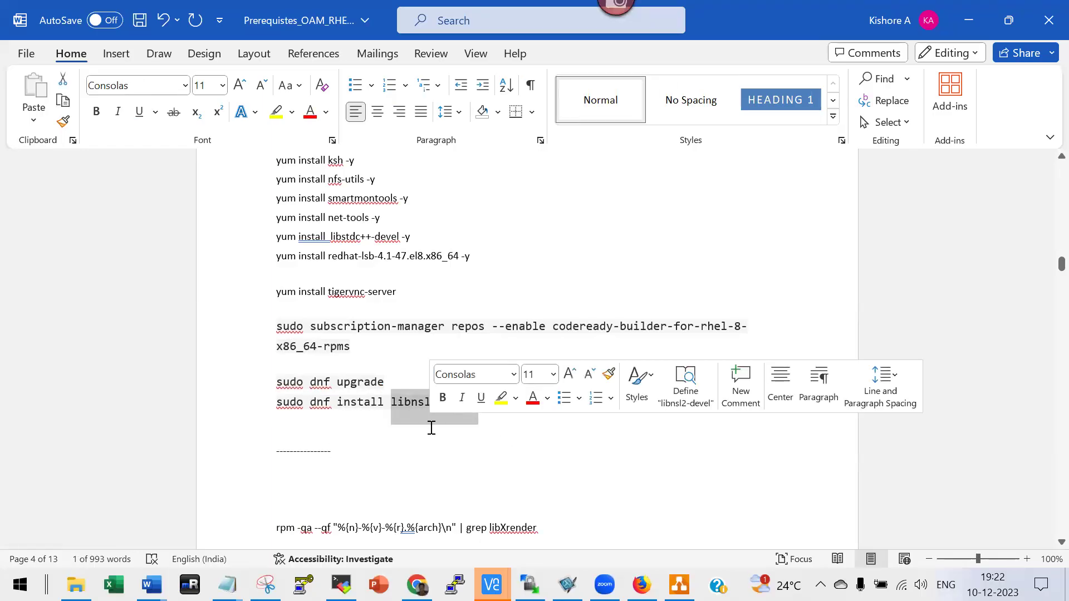
pyautogui.scroll(-3, 431, 428)
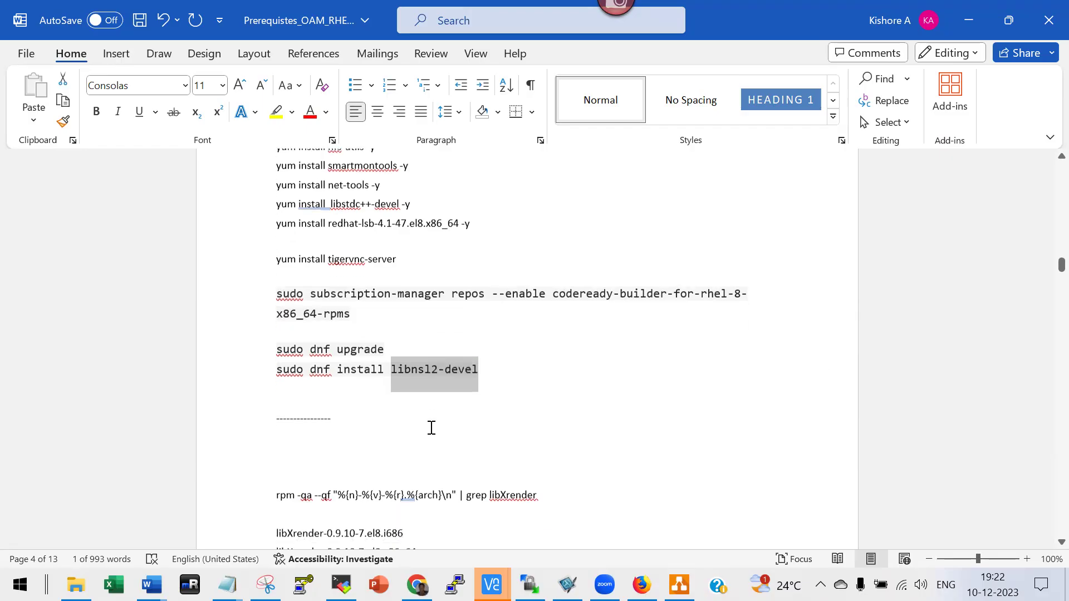
pyautogui.scroll(-9, 431, 428)
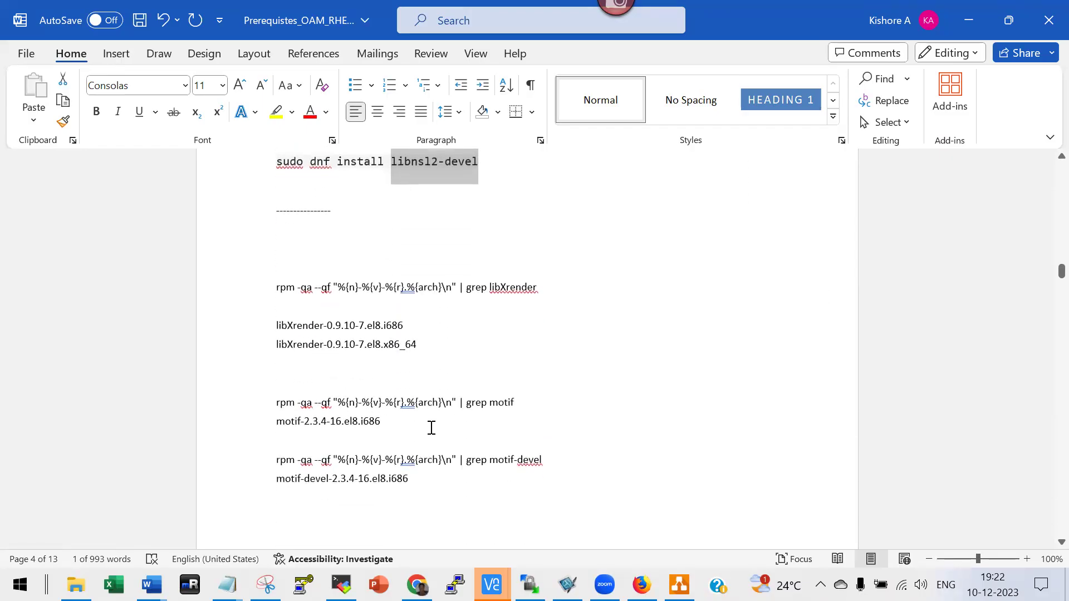
pyautogui.scroll(-8, 431, 428)
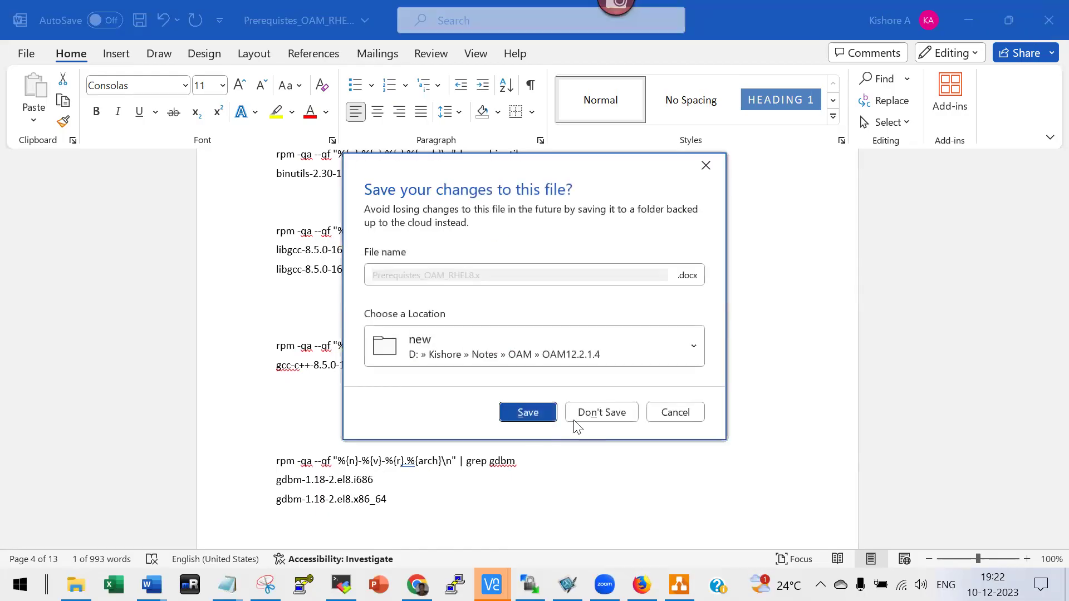
# Close the prerequisites document without saving, close 8_TroubleshootingCases, and browse into Notes\OAM.
pyautogui.click(589, 411)
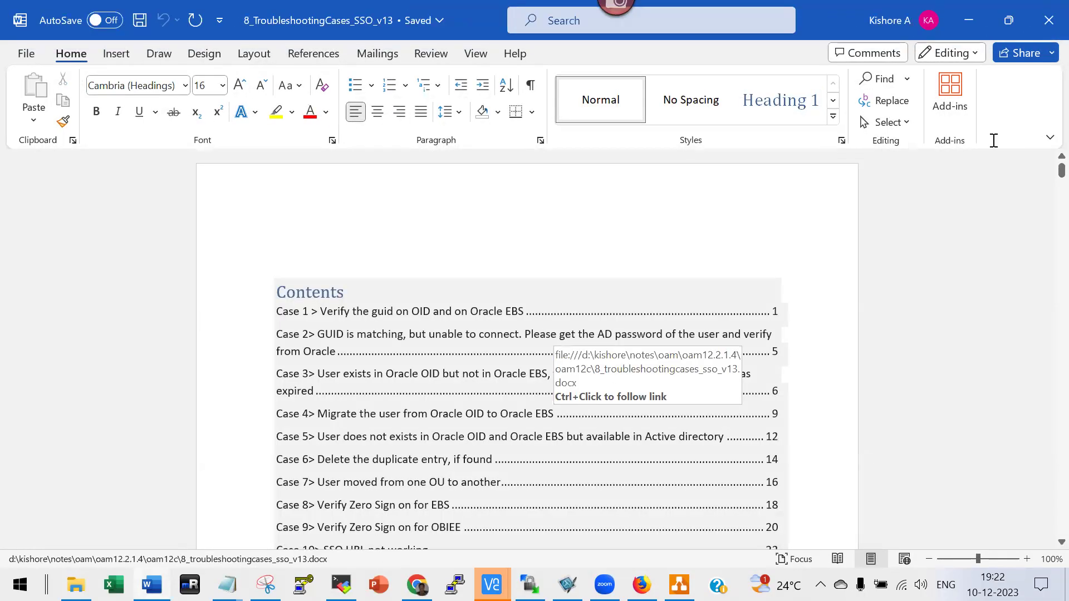
pyautogui.hotkey('ctrl', 'w')
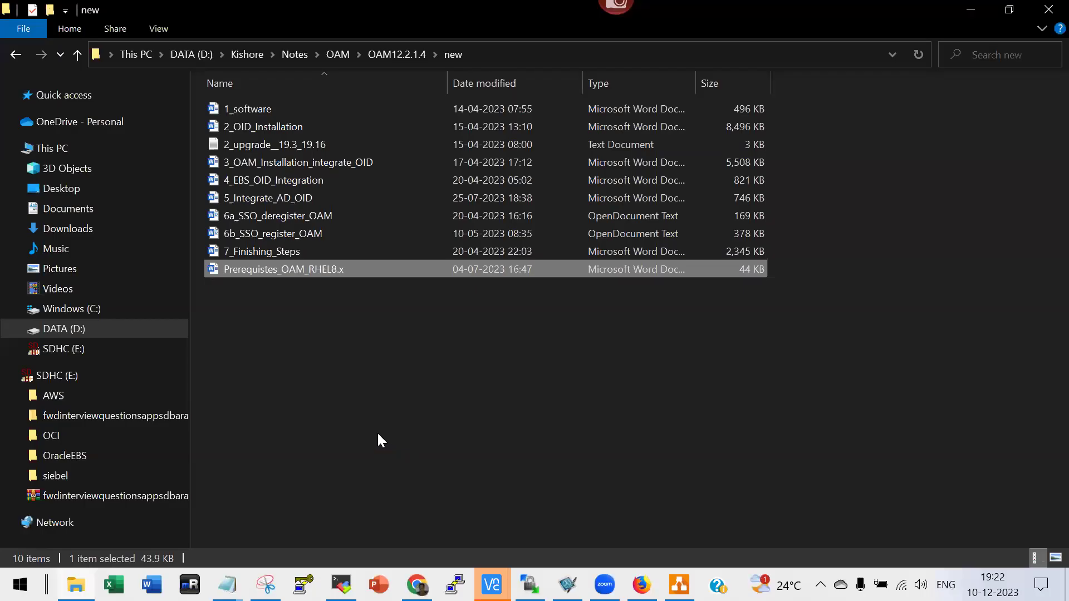
pyautogui.click(340, 54)
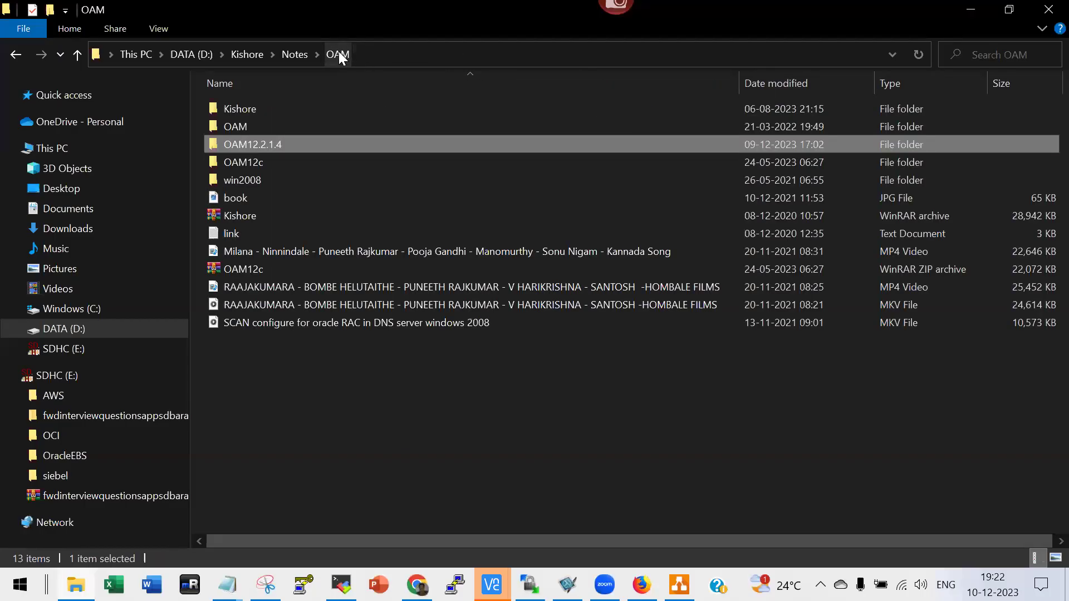
pyautogui.doubleClick(235, 126)
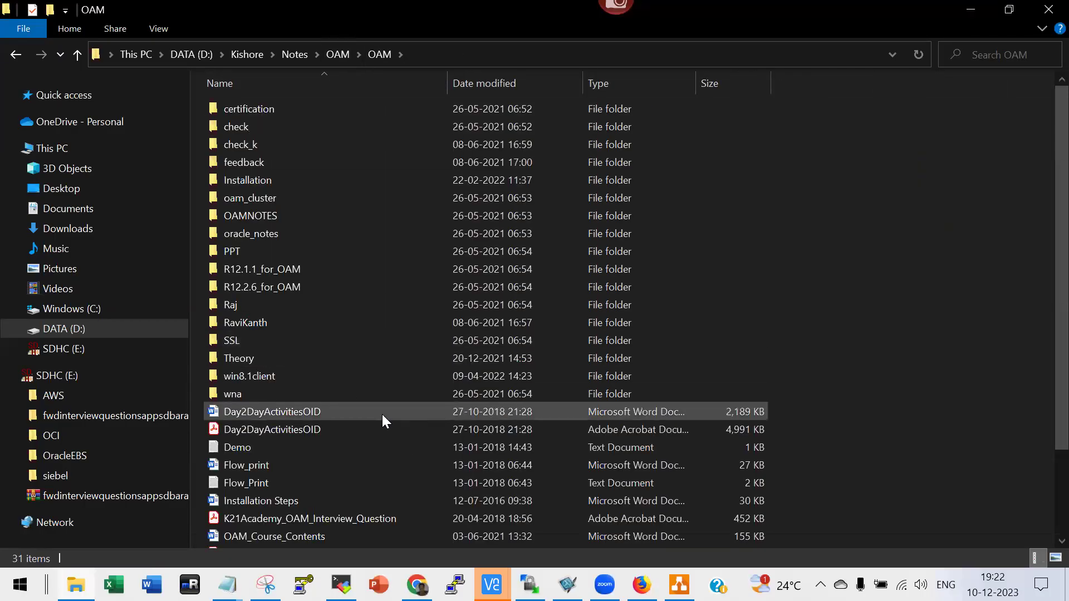
# Navigate into OAM12.2.1.4\oam12c and open the sssssssss OID setup notes in Notepad.
pyautogui.scroll(-2, 383, 415)
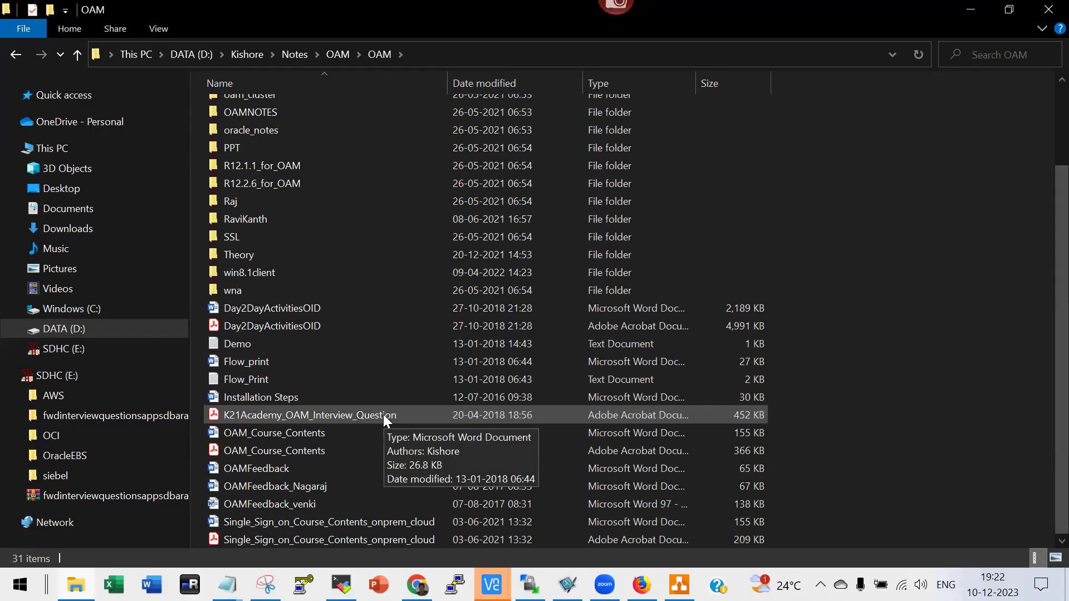
pyautogui.scroll(2, 383, 415)
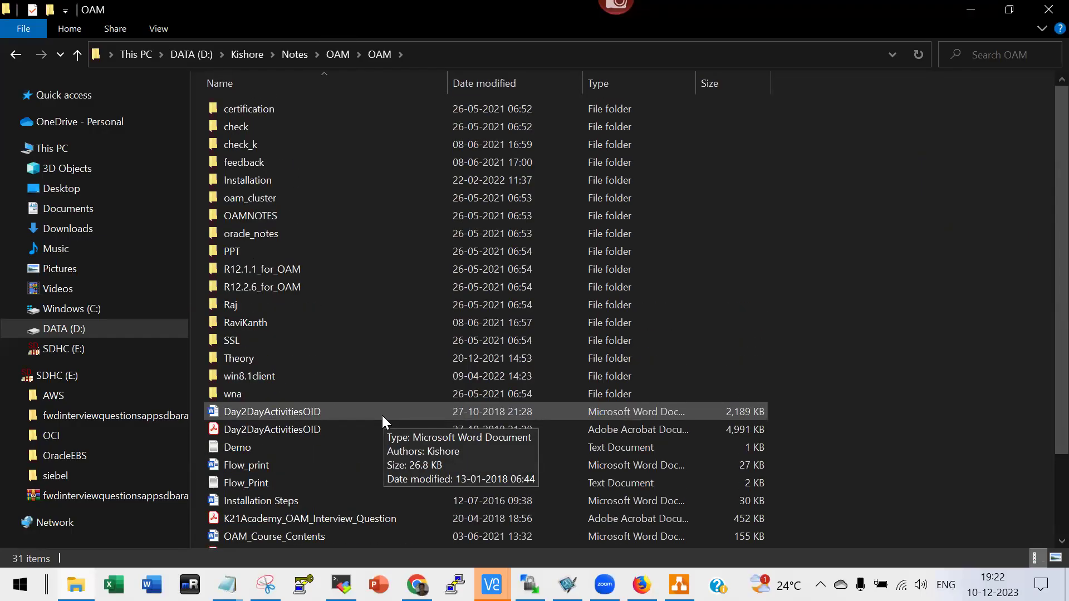
pyautogui.click(328, 54)
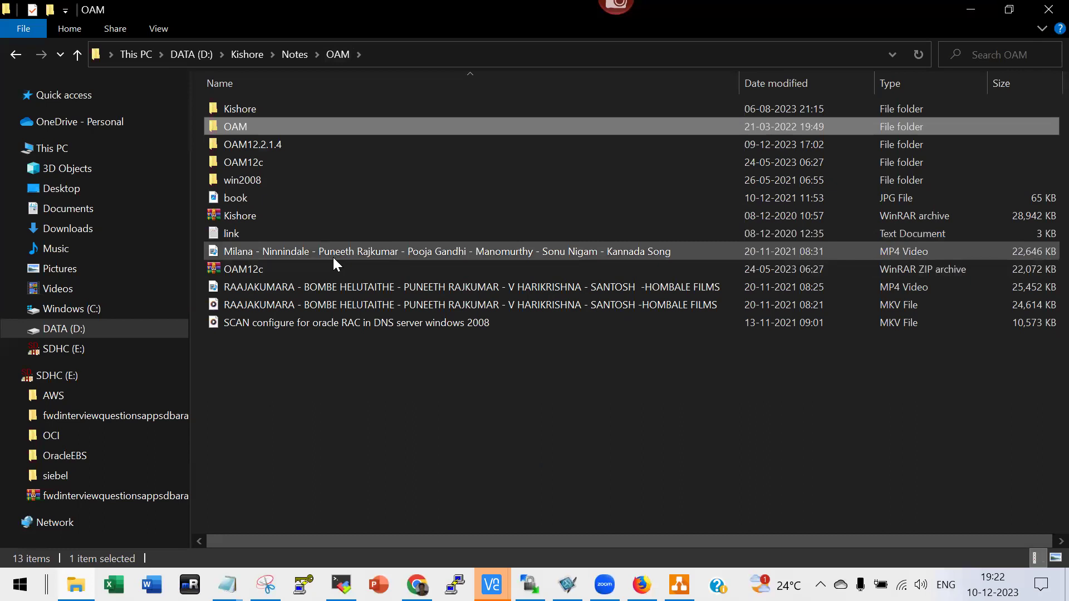
pyautogui.doubleClick(255, 162)
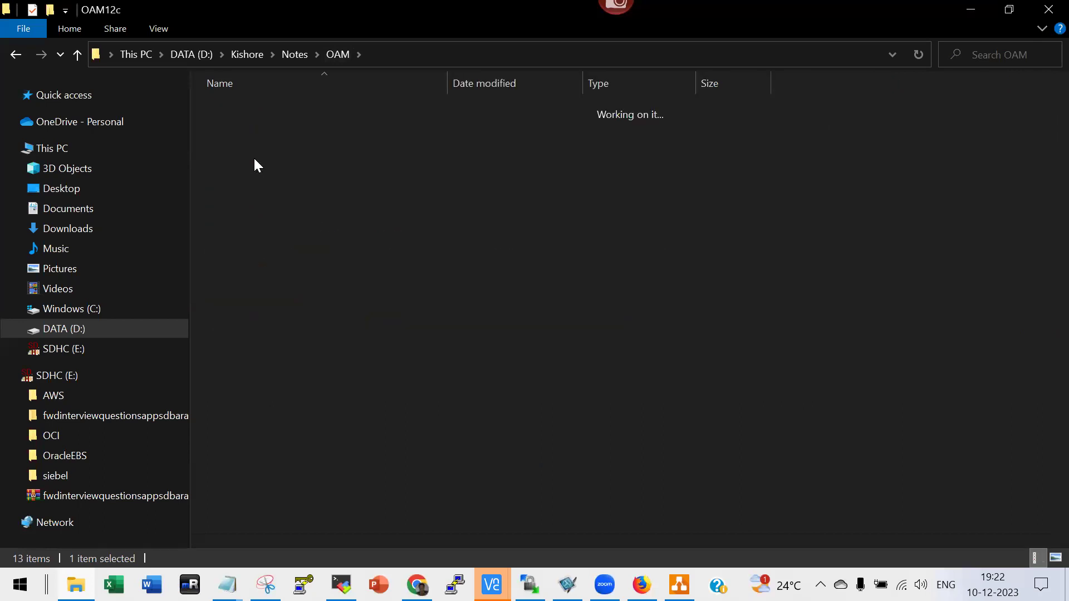
pyautogui.click(337, 54)
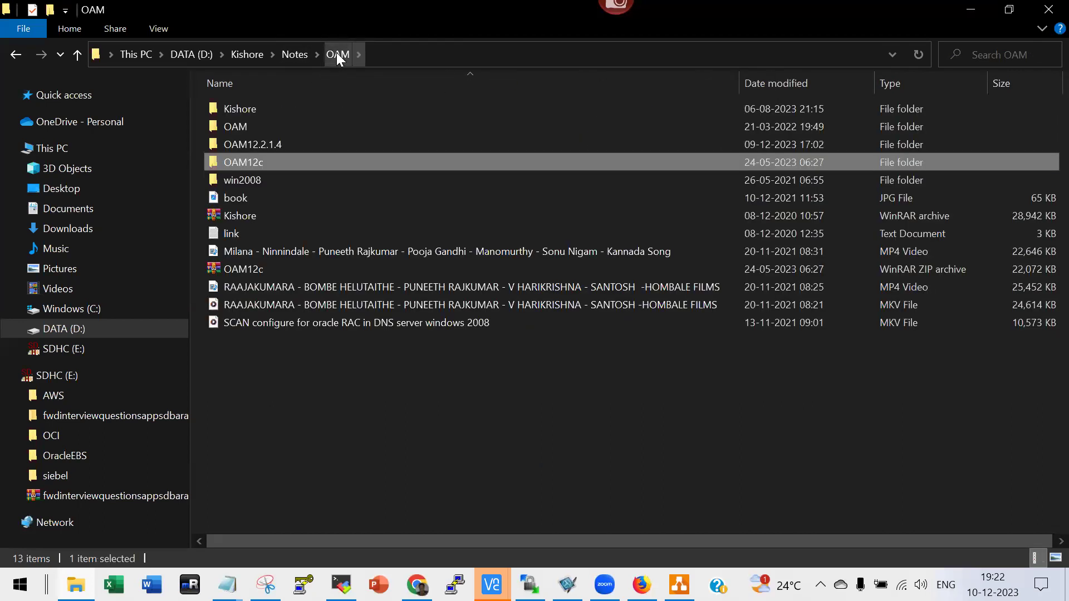
pyautogui.click(259, 145)
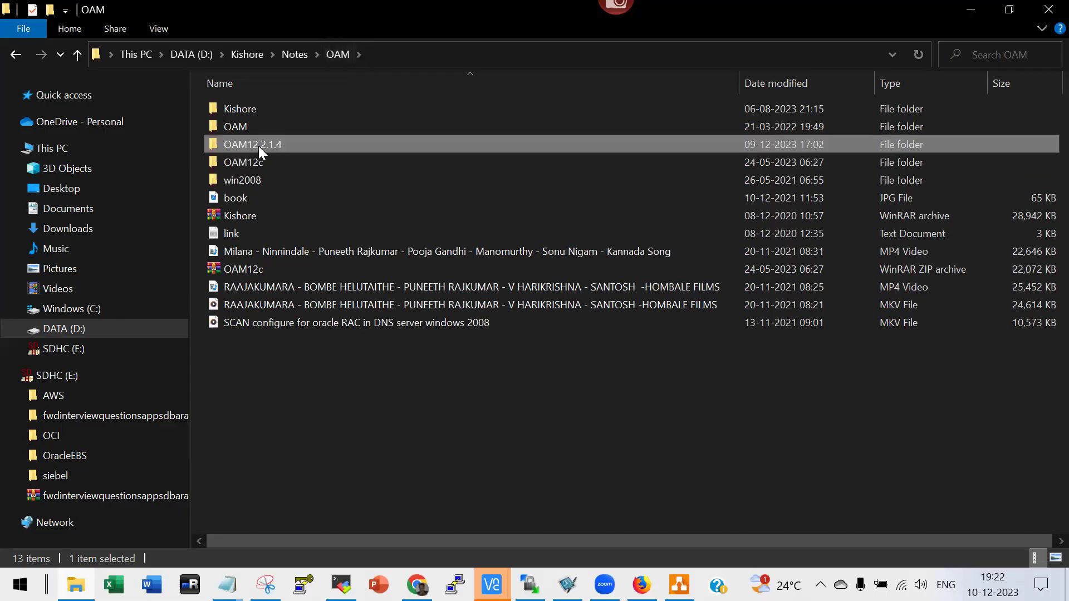
pyautogui.doubleClick(217, 143)
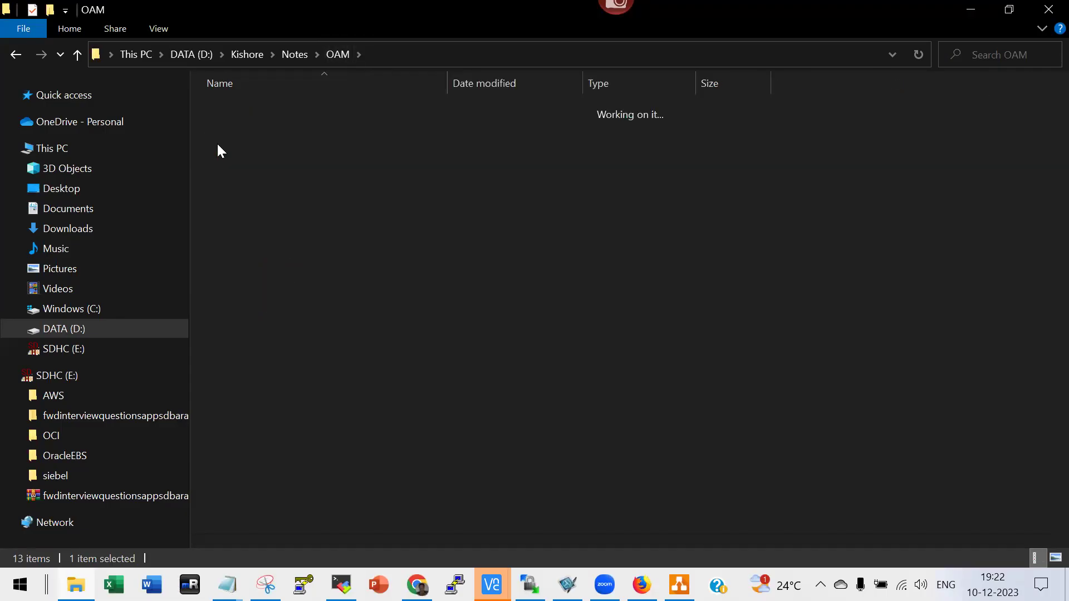
pyautogui.doubleClick(244, 127)
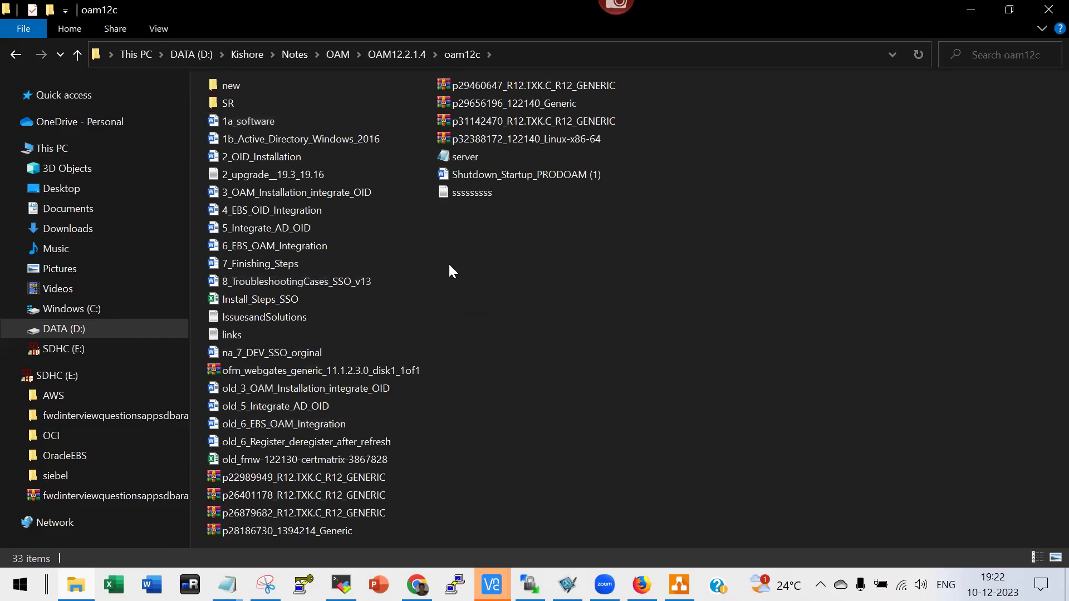
pyautogui.doubleClick(467, 193)
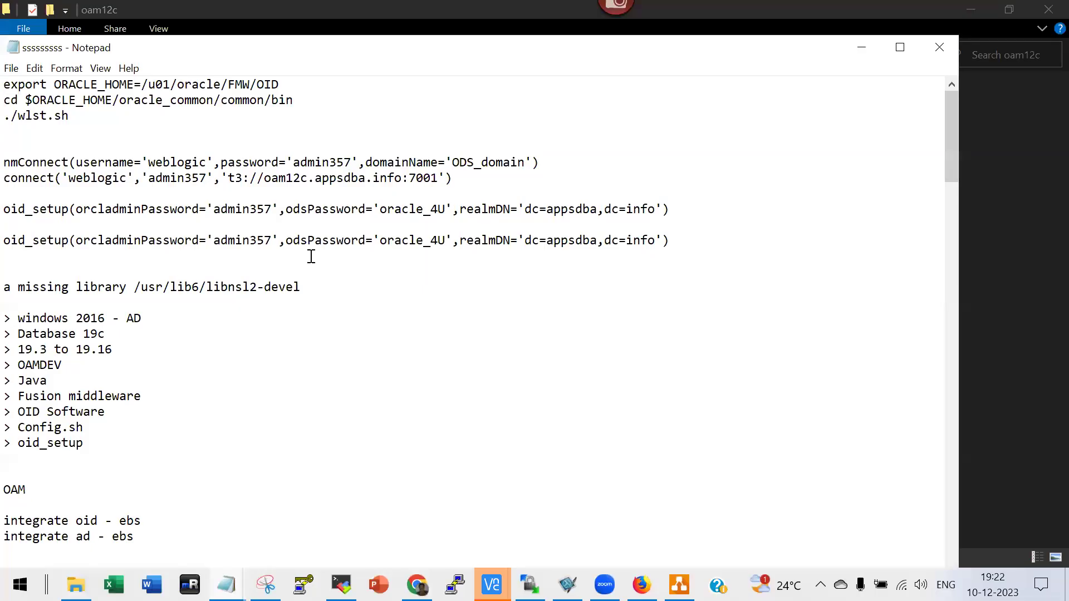
# Scroll the sssssssss note down to the ins_ldap.mk relink and libnsl.so symlink fix.
pyautogui.scroll(-4, 312, 257)
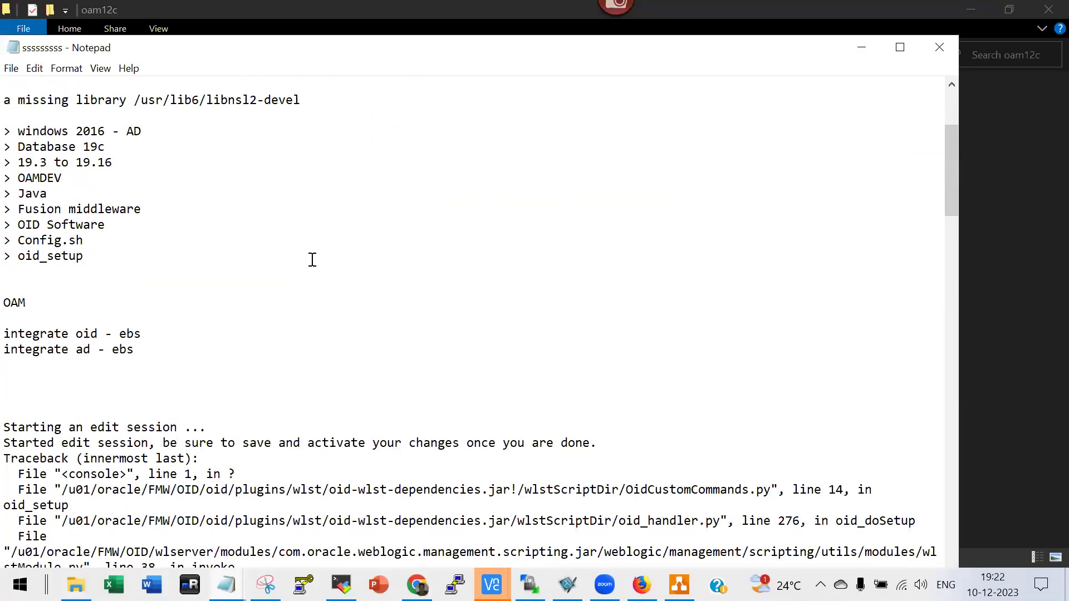
pyautogui.scroll(-5, 311, 259)
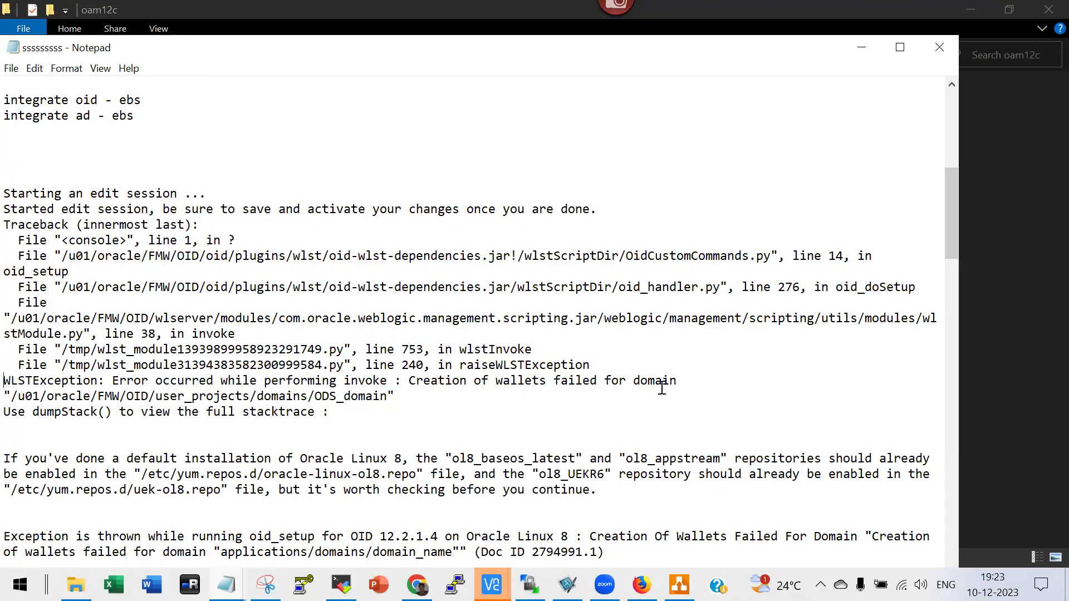
pyautogui.scroll(-3, 662, 388)
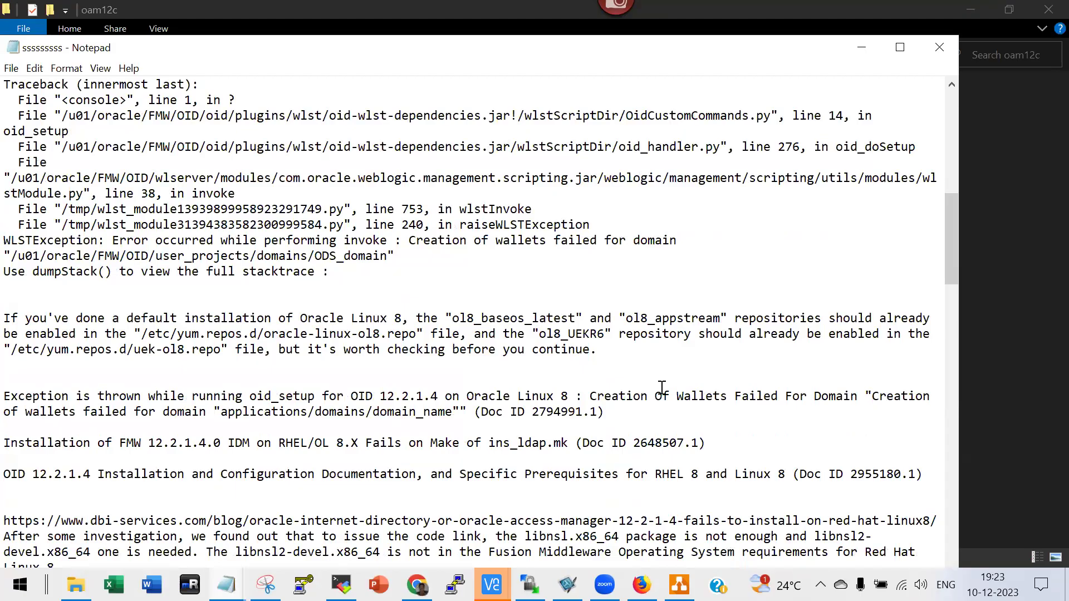
pyautogui.scroll(-2, 661, 388)
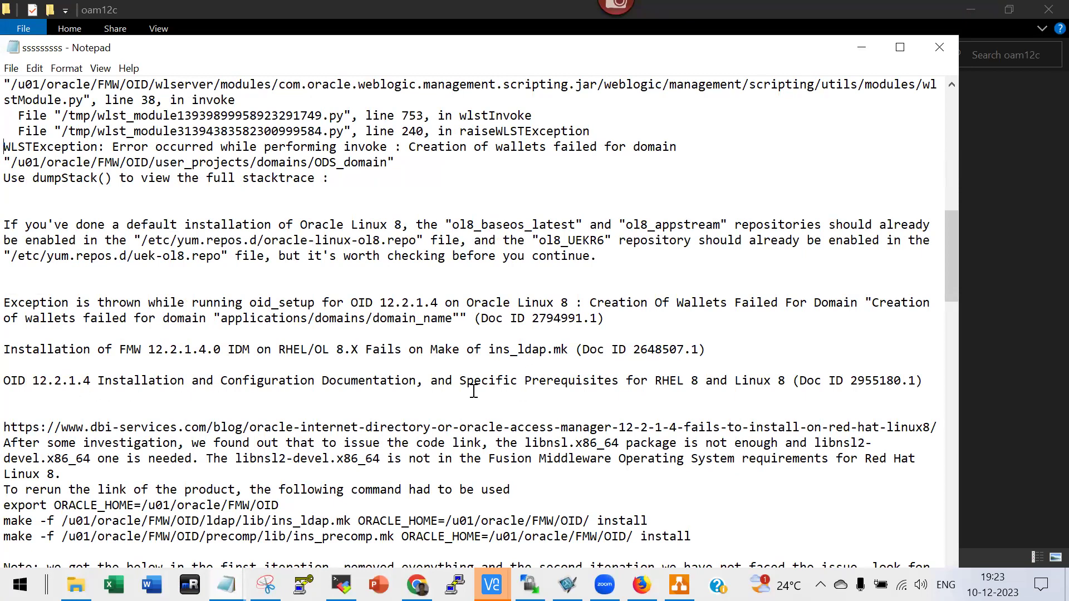
pyautogui.scroll(-3, 473, 392)
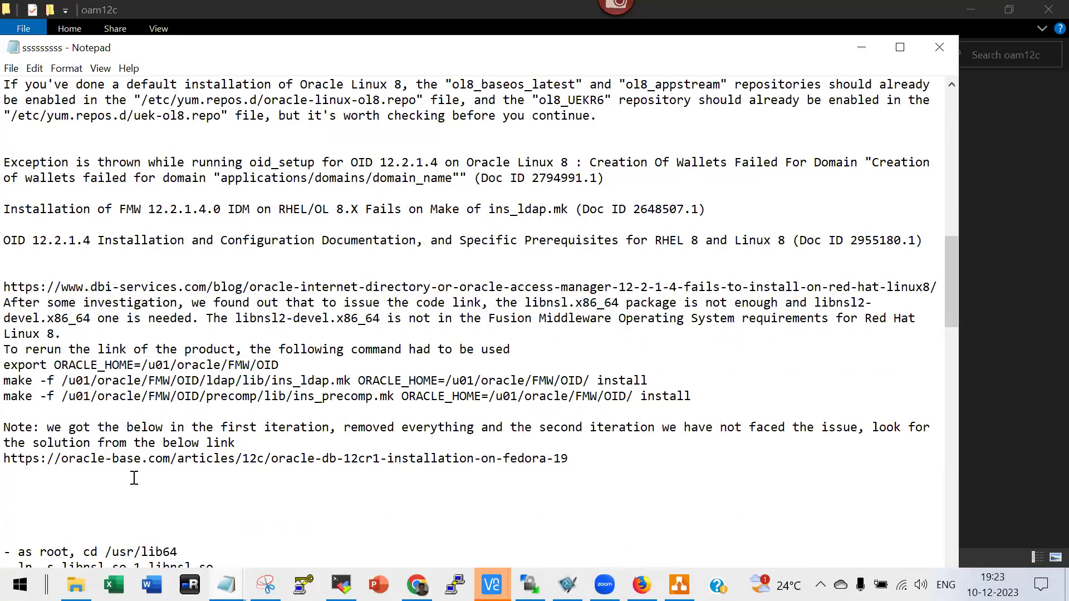
pyautogui.scroll(-3, 157, 482)
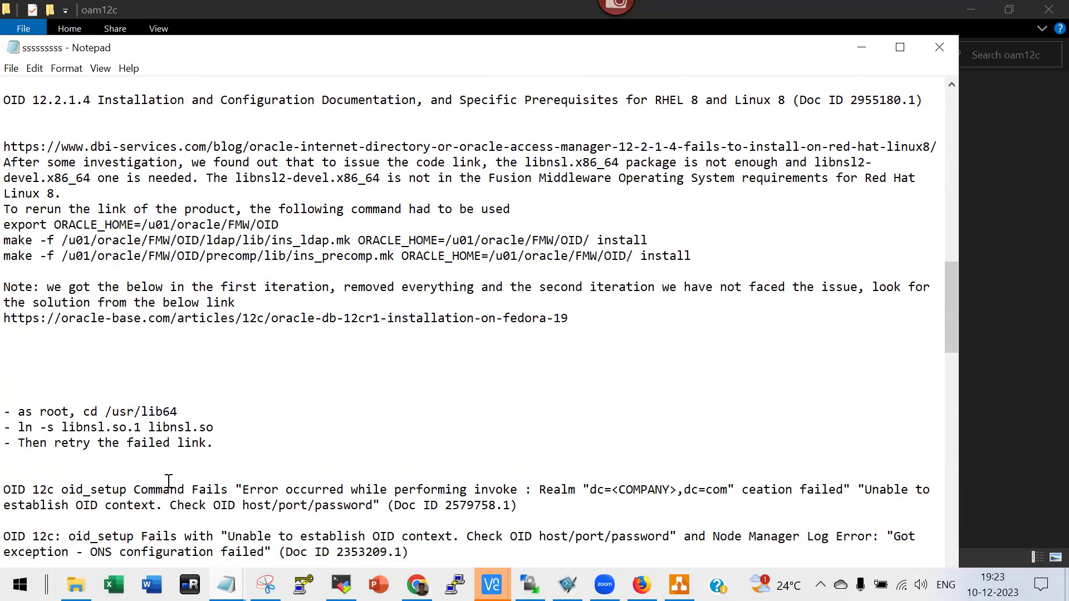
# Select the 'ln -s libnsl.so.1 libnsl.so' line, then scroll on to the OPatch patch notes.
pyautogui.click(20, 428)
pyautogui.keyDown('shift'); pyautogui.click(222, 430); pyautogui.keyUp('shift')
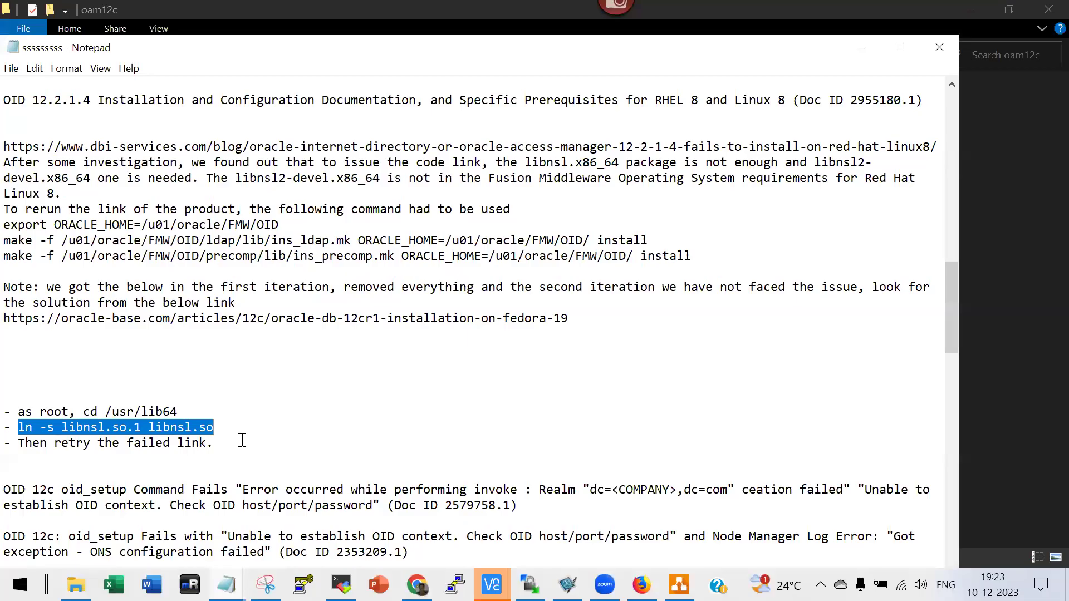
pyautogui.scroll(-3, 242, 440)
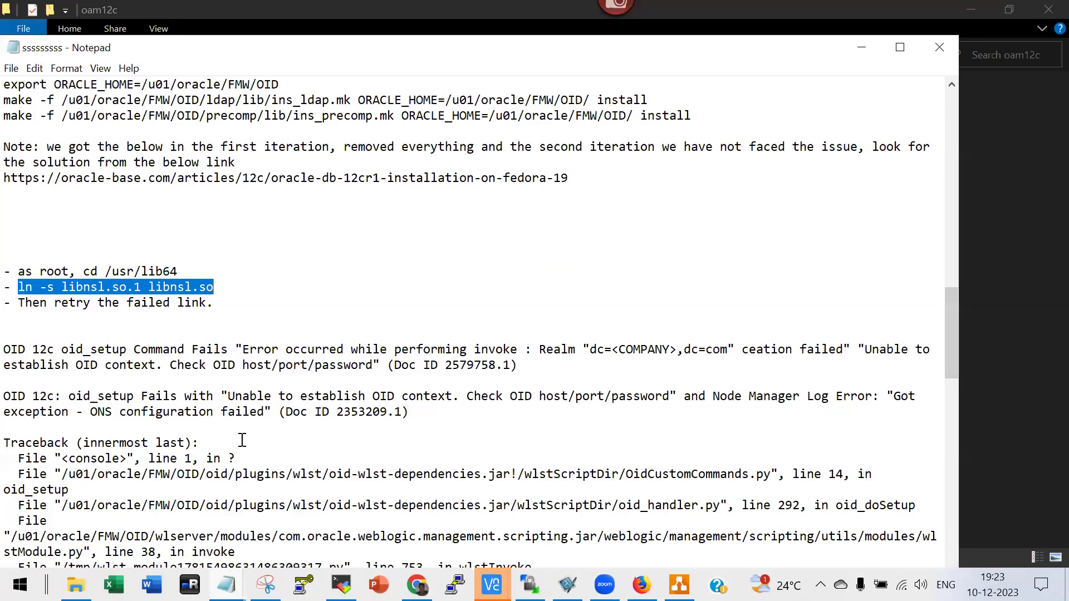
pyautogui.scroll(-3, 243, 440)
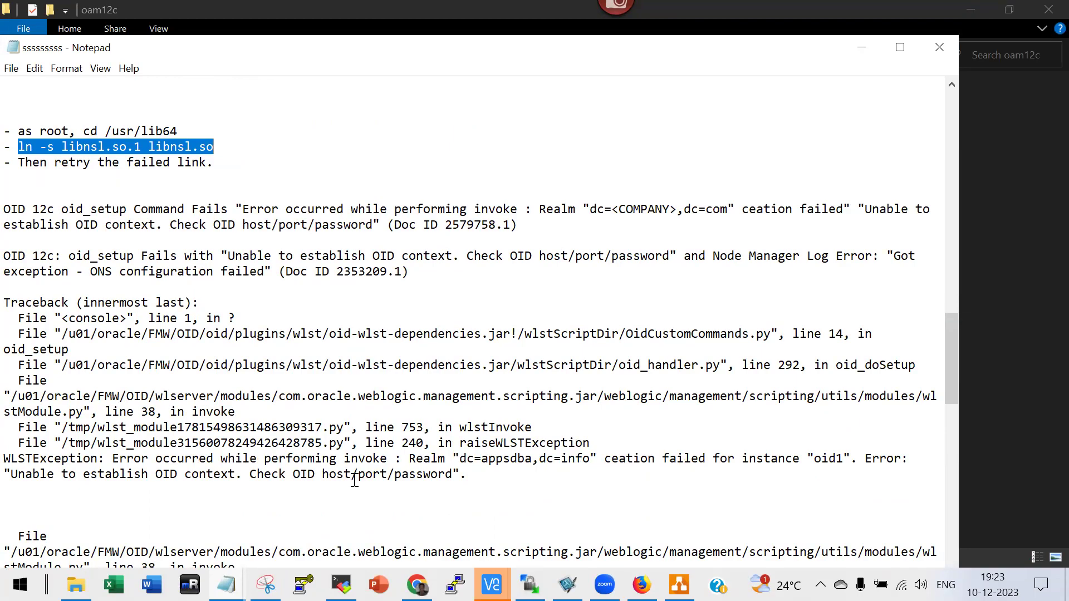
pyautogui.scroll(-8, 355, 480)
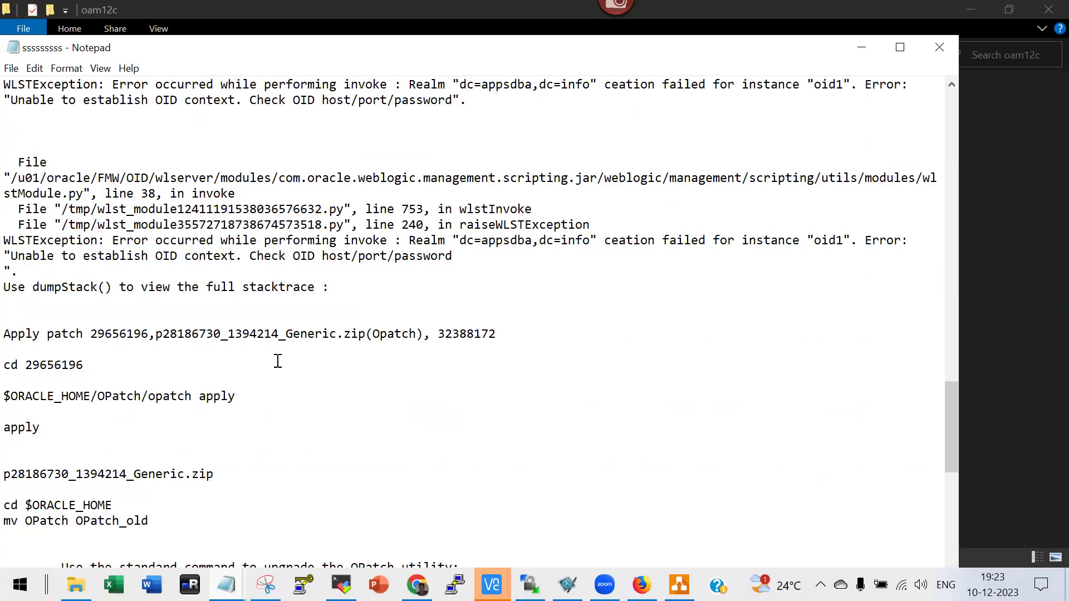
pyautogui.scroll(4, 428, 343)
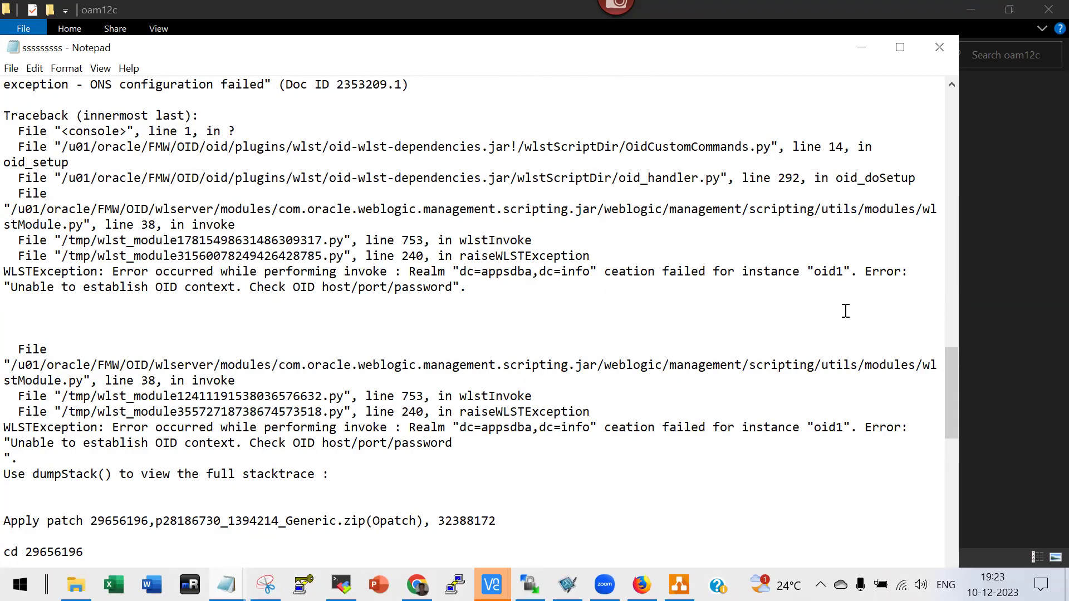
pyautogui.scroll(-4, 846, 310)
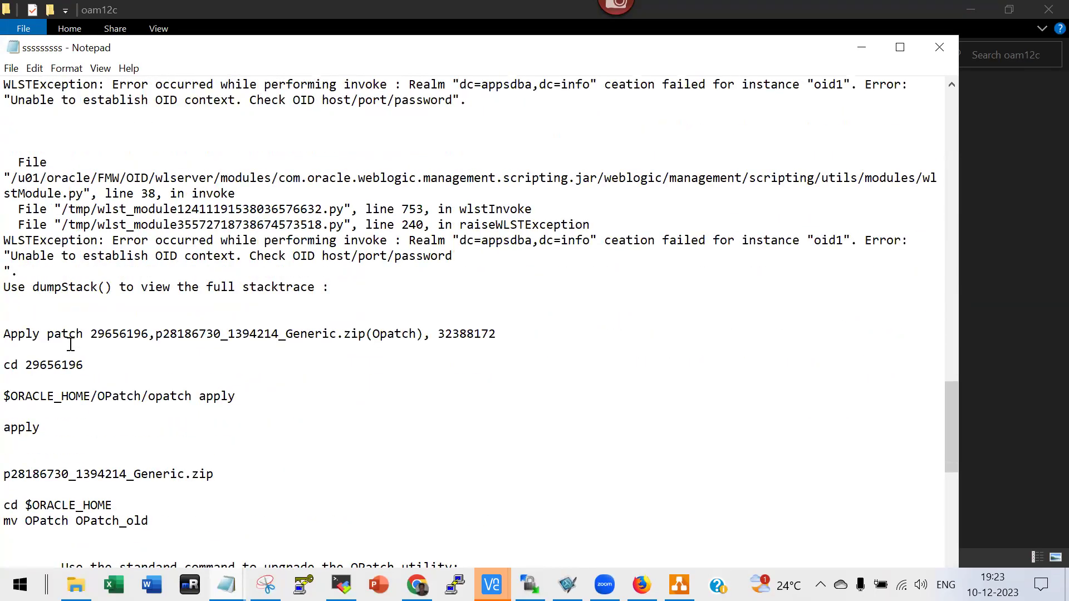
pyautogui.scroll(-4, 183, 453)
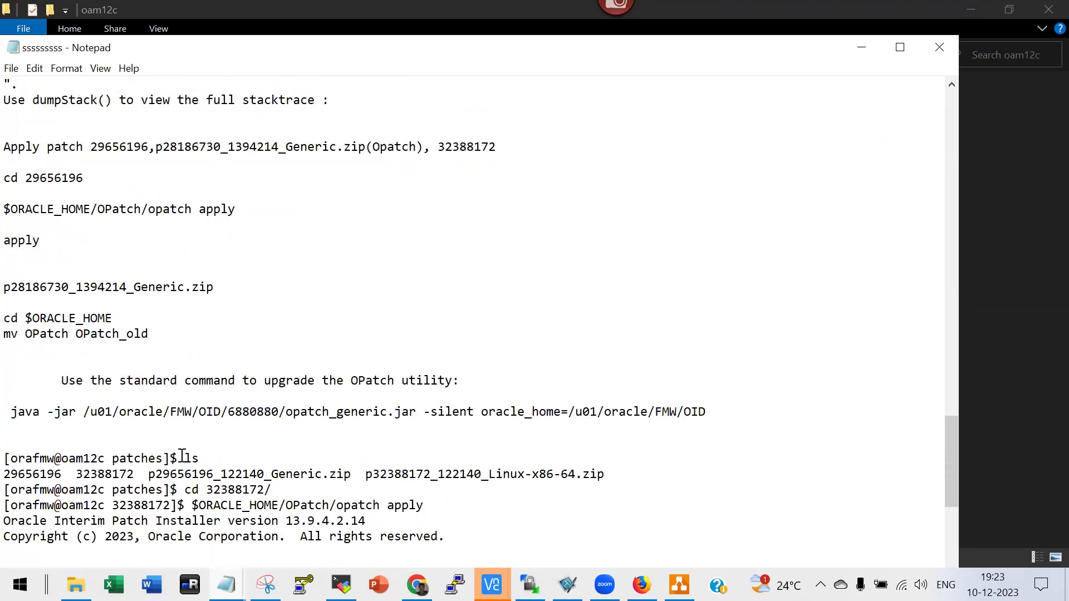
# Review the remaining patch notes, then exit Notepad to return to the oam12c folder.
pyautogui.scroll(-3, 182, 455)
pyautogui.scroll(-5, 174, 362)
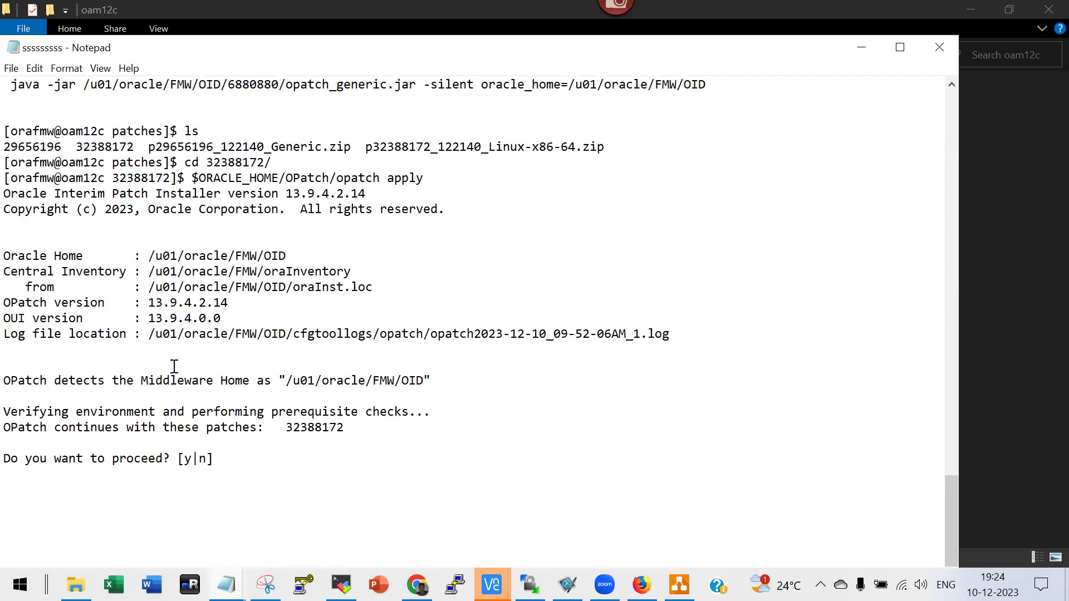
pyautogui.scroll(8, 301, 429)
pyautogui.scroll(20, 300, 429)
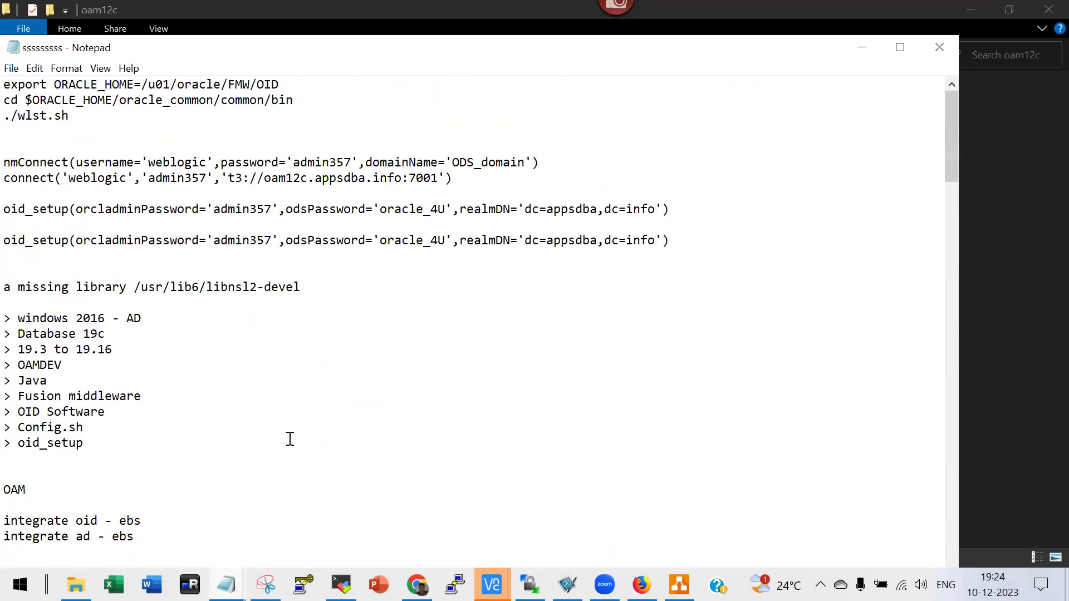
pyautogui.scroll(-12, 290, 439)
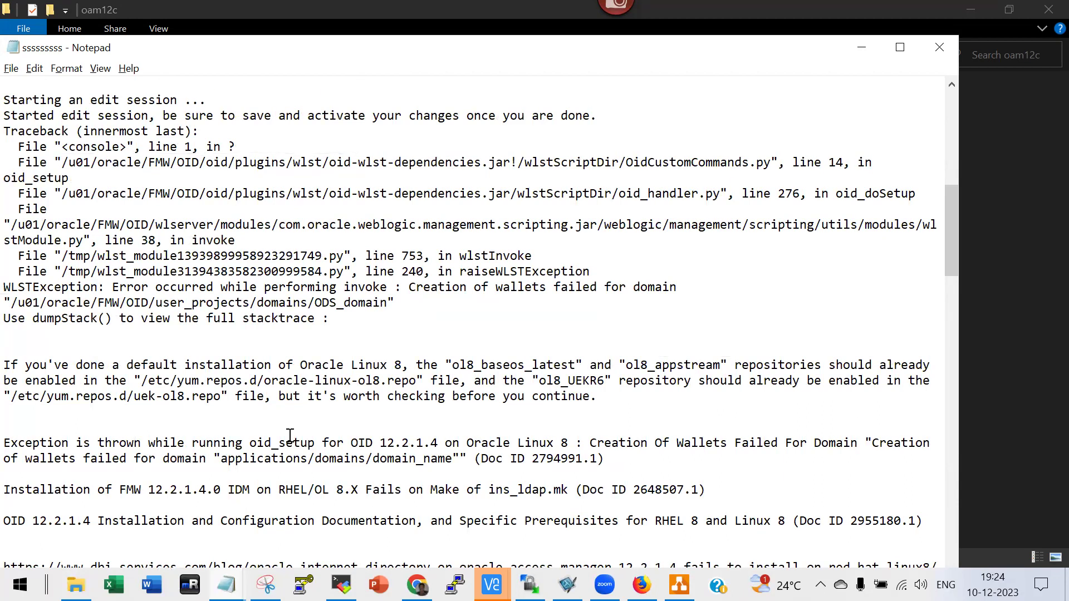
pyautogui.click(293, 321)
pyautogui.scroll(11, 292, 352)
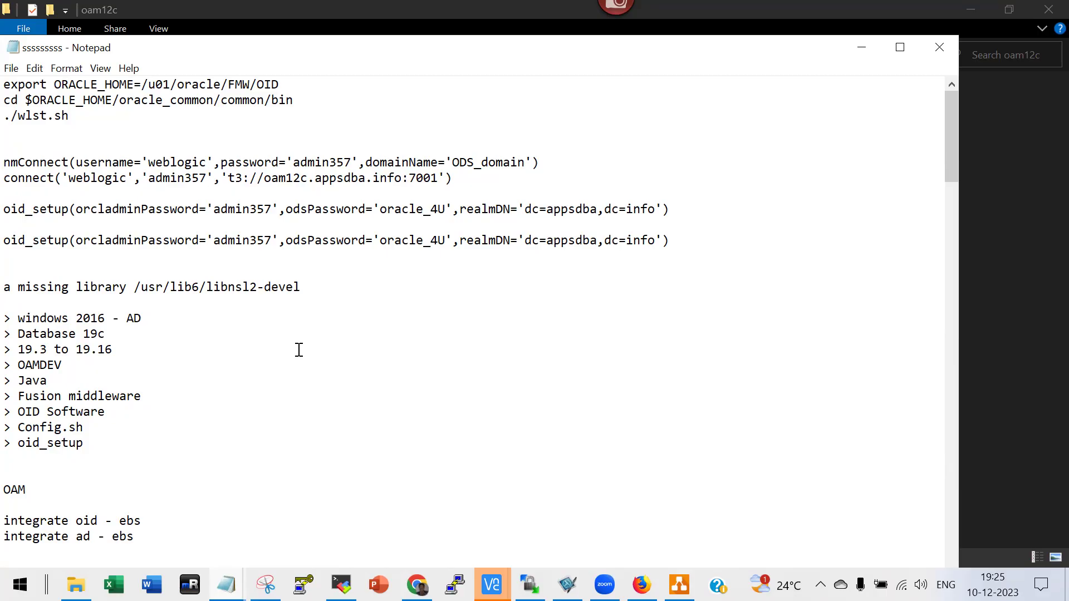
pyautogui.scroll(-4, 299, 350)
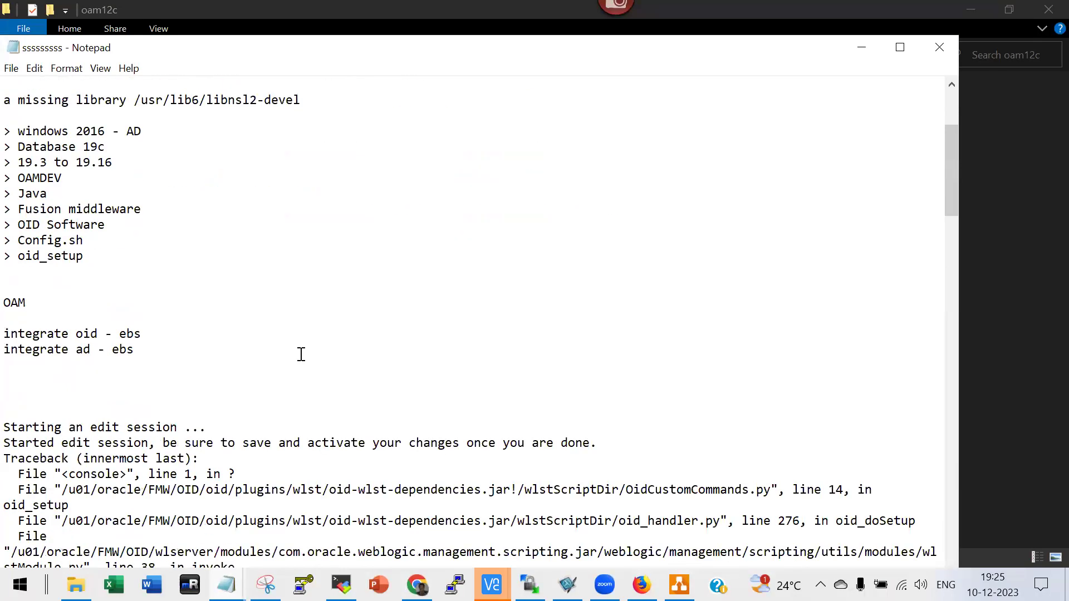
pyautogui.hotkey('alt', 'f')
pyautogui.press('x')
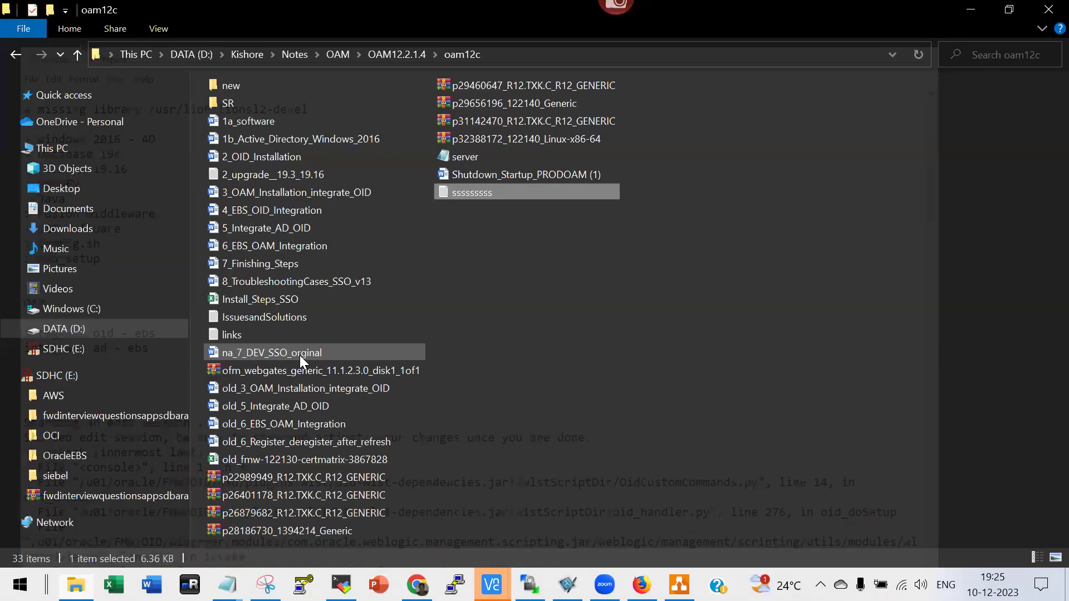
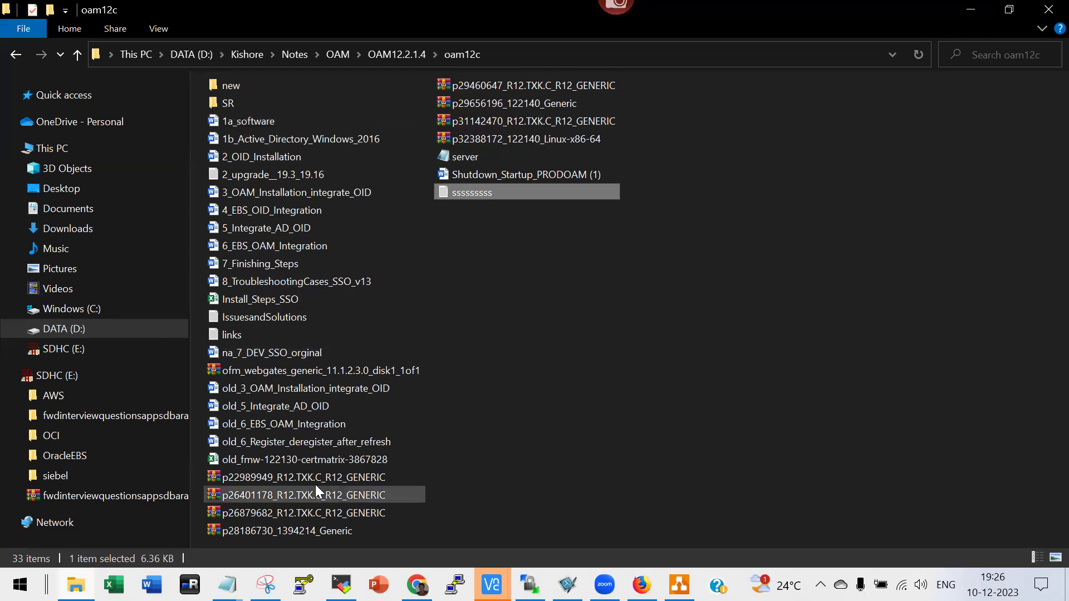
# Open the 1a_software notes from the oam12c folder in Word.
pyautogui.doubleClick(242, 124)
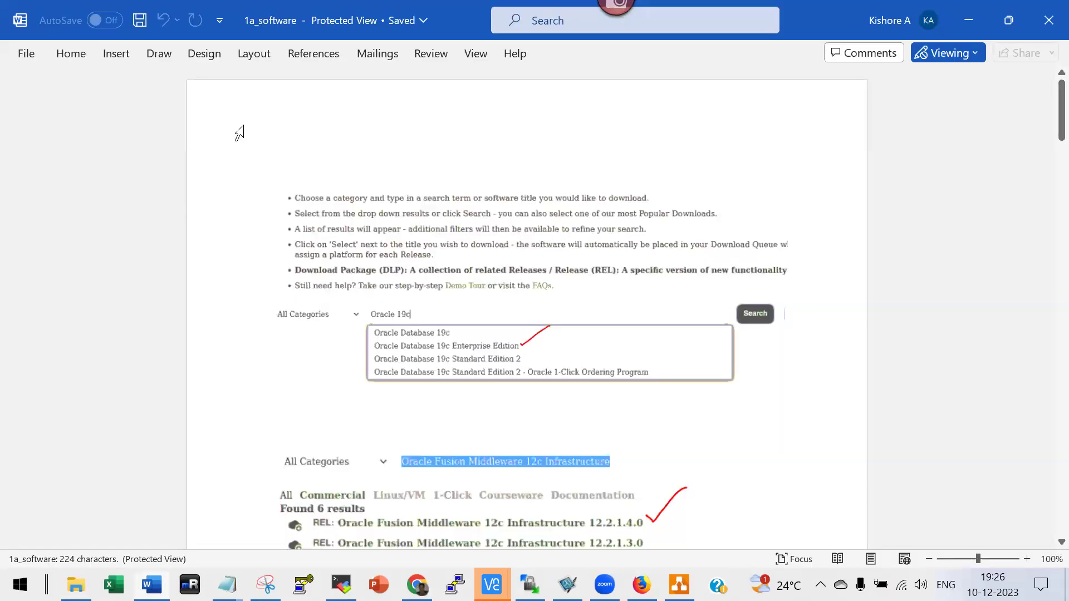
# Dismiss the Viewing notice, enable editing of 1a_software, and scroll into the Oracle download steps.
pyautogui.click(1034, 165)
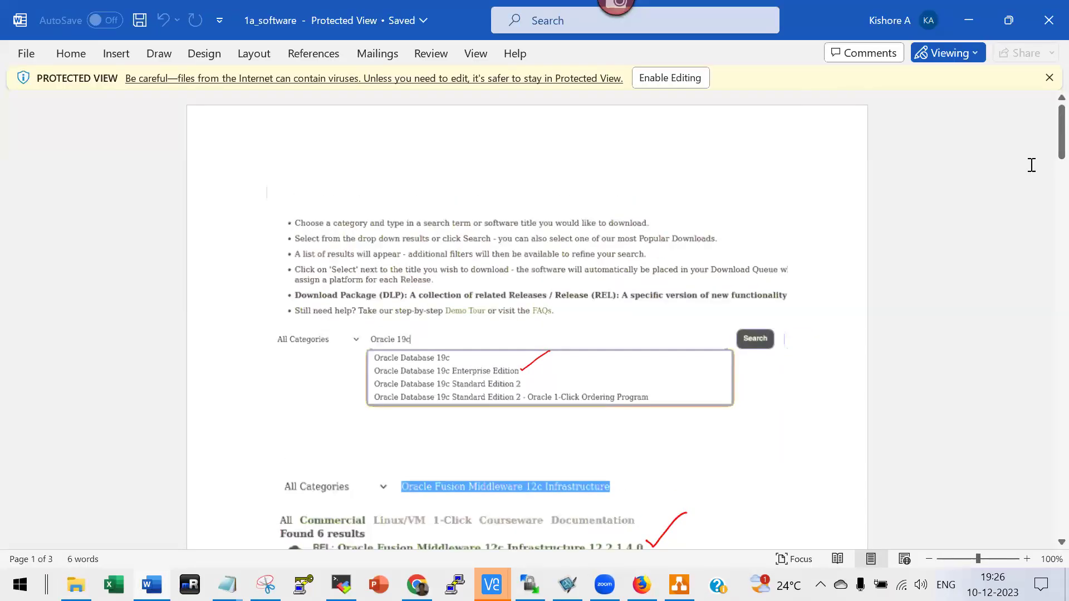
pyautogui.click(675, 79)
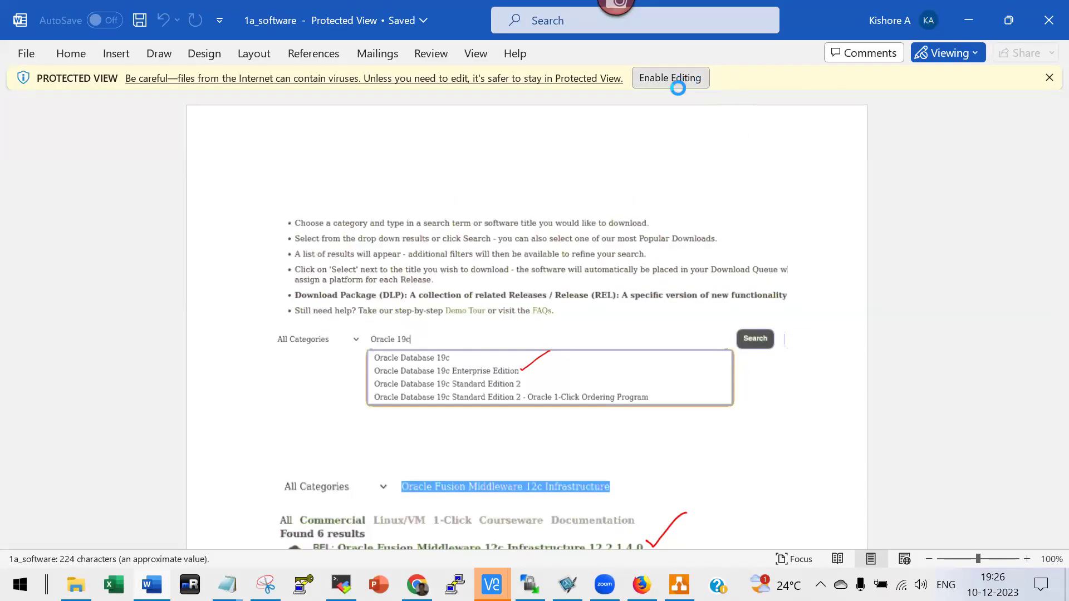
pyautogui.scroll(-5, 733, 265)
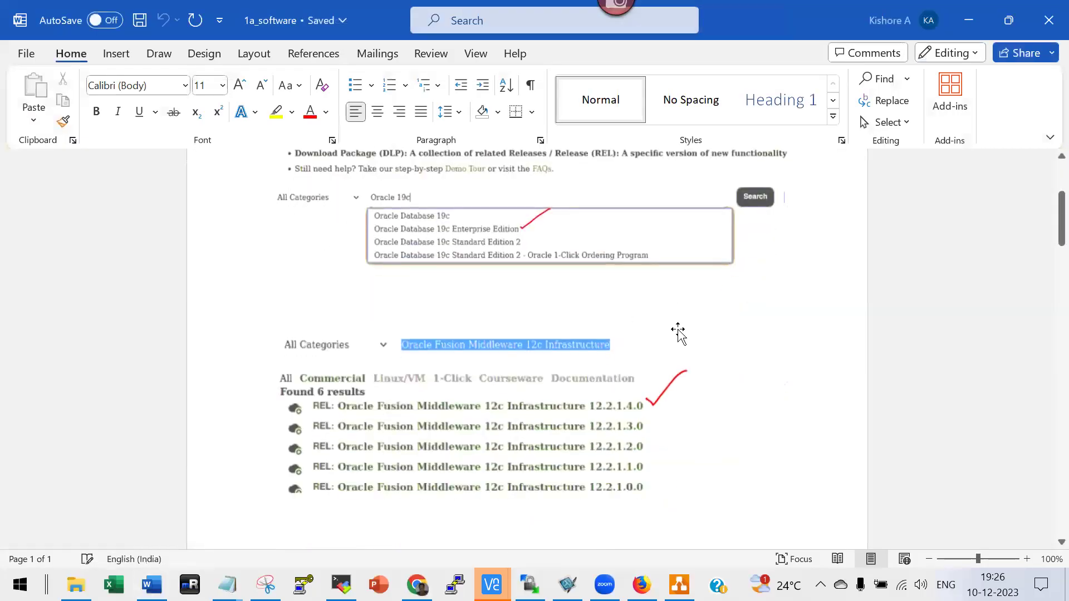
pyautogui.scroll(-1, 671, 339)
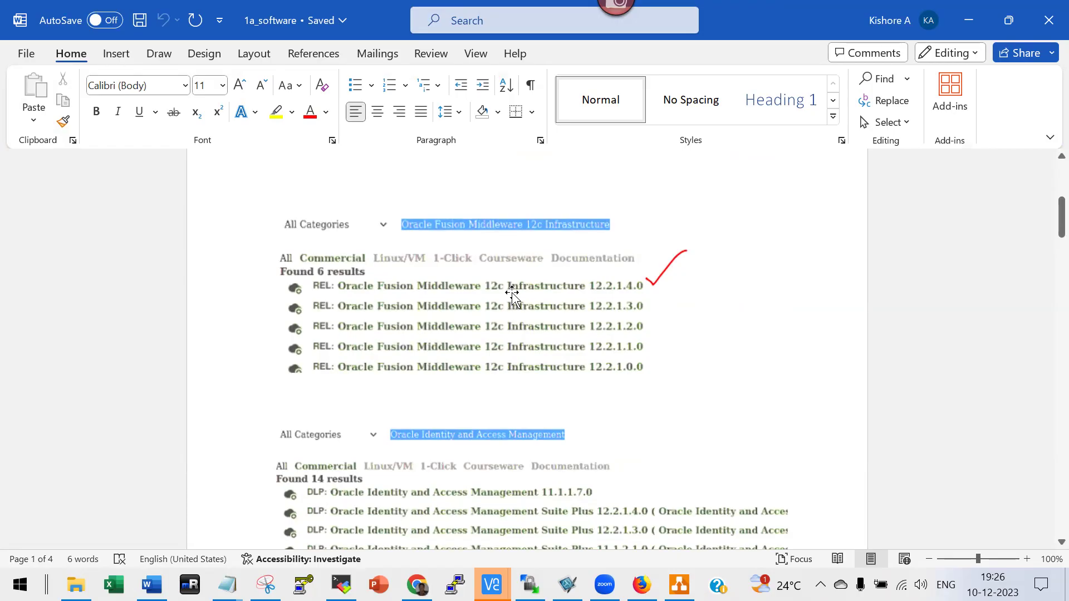
pyautogui.scroll(-4, 635, 309)
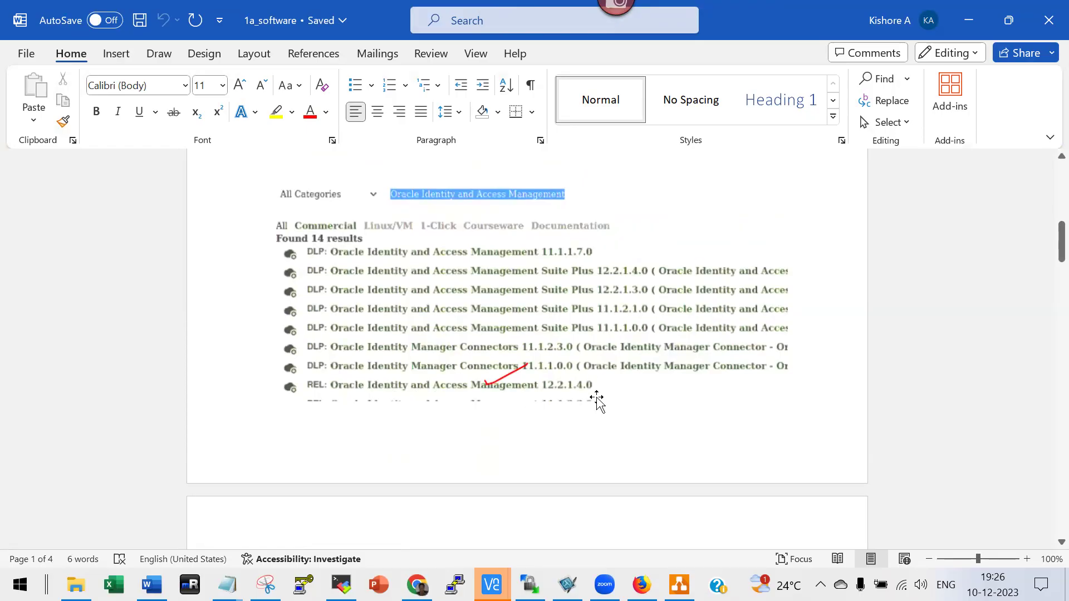
pyautogui.scroll(-3, 596, 397)
# Scroll on past the Internet Directory 12.2.1.4.0 downloads to the Webgate download link.
pyautogui.scroll(2, 417, 328)
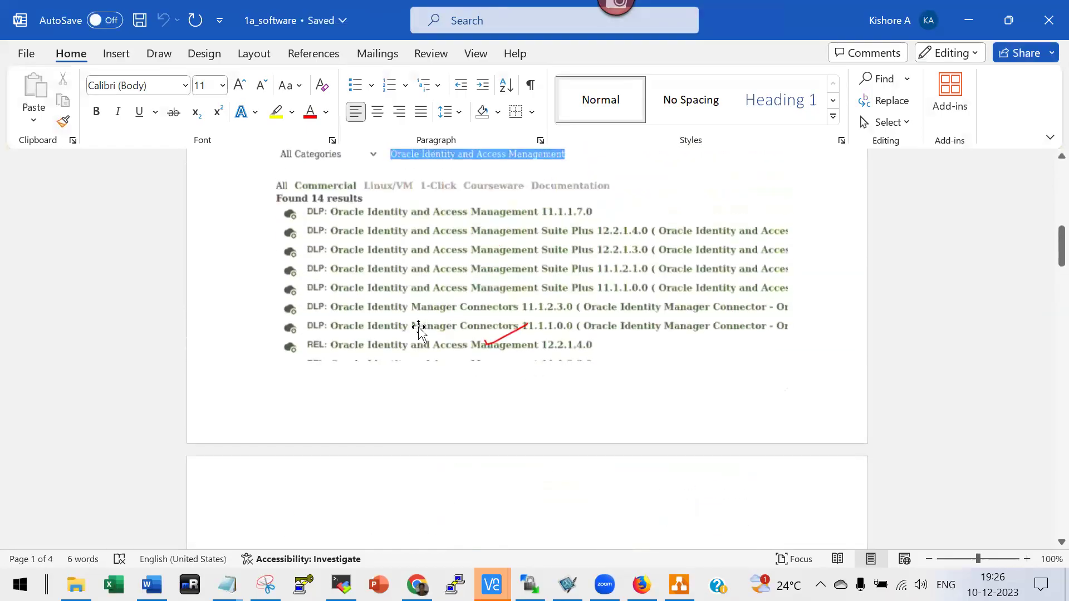
pyautogui.scroll(-6, 487, 331)
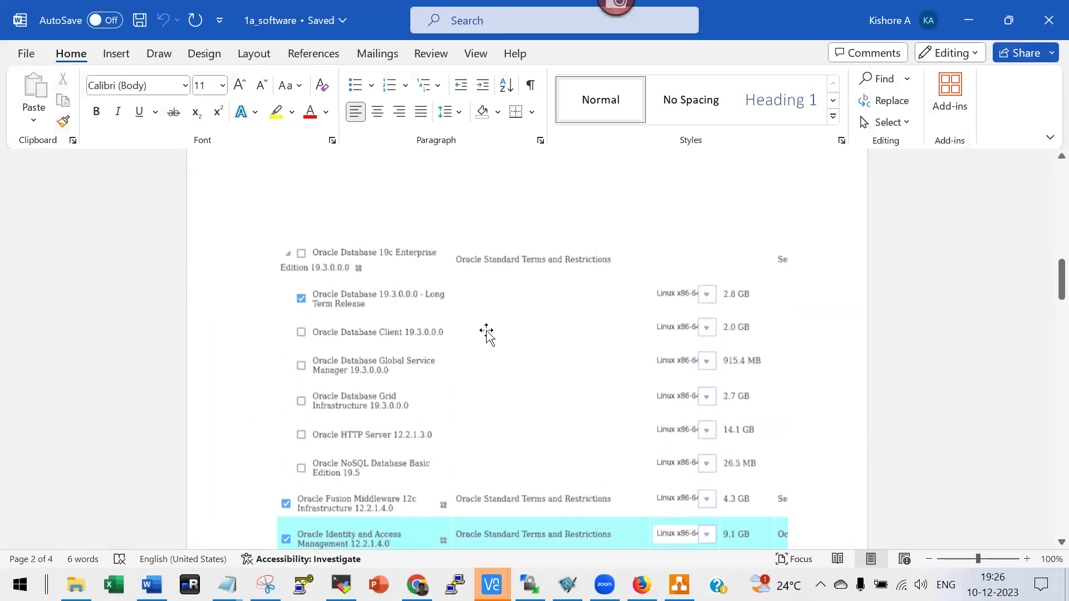
pyautogui.scroll(-6, 486, 333)
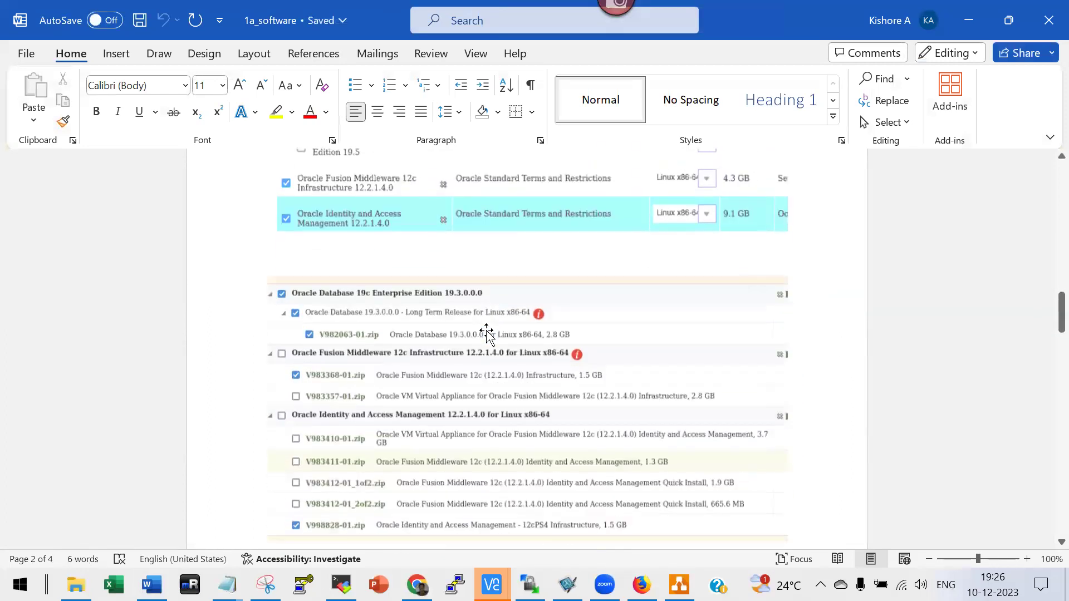
pyautogui.scroll(-1, 486, 333)
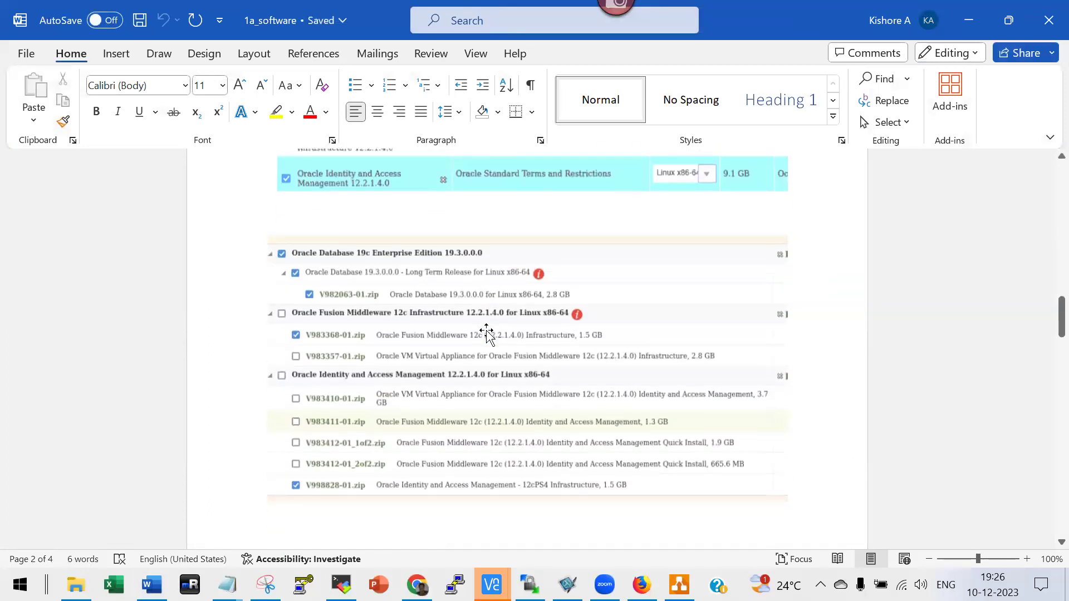
pyautogui.scroll(-10, 486, 331)
pyautogui.scroll(-8, 486, 333)
pyautogui.scroll(-3, 484, 333)
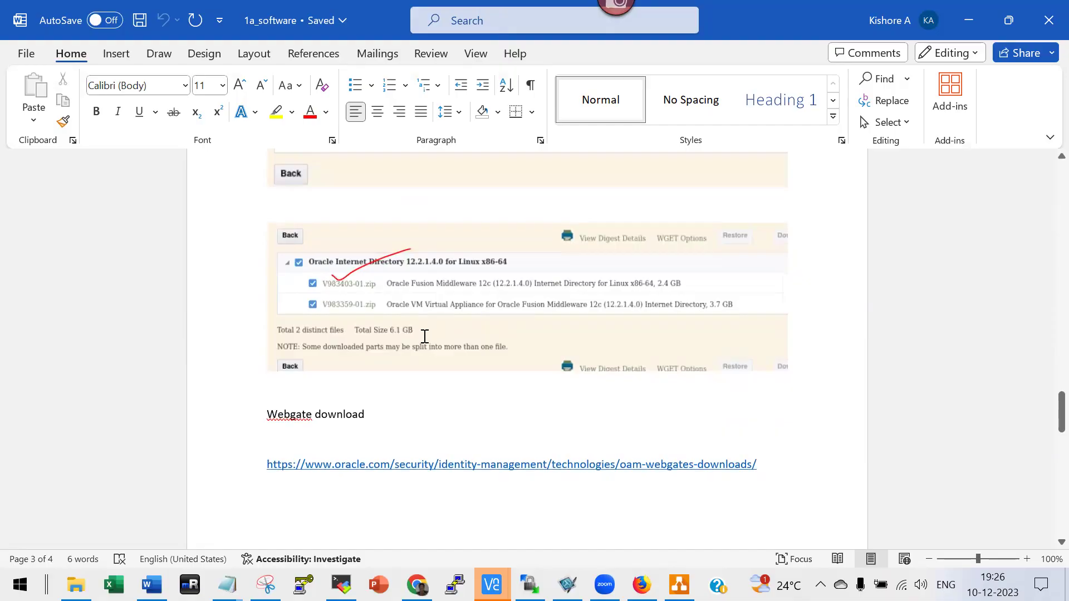
# Reach the page-4 WebGates screenshot, close 1a_software, and open 1b_Active_Directory_Windows_2016.
pyautogui.scroll(-3, 425, 336)
pyautogui.scroll(-10, 355, 330)
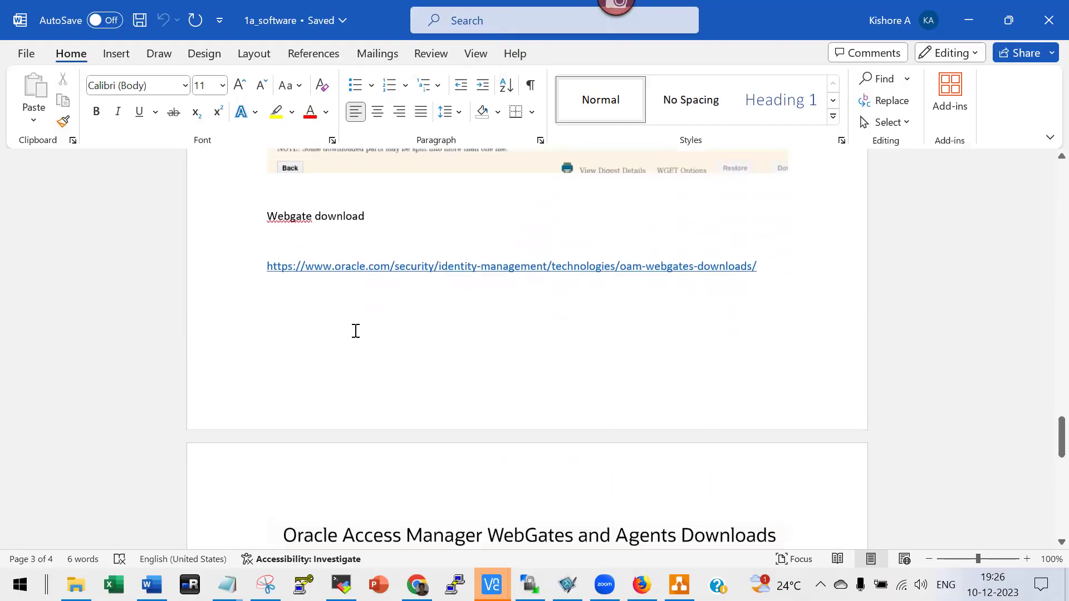
pyautogui.scroll(8, 412, 284)
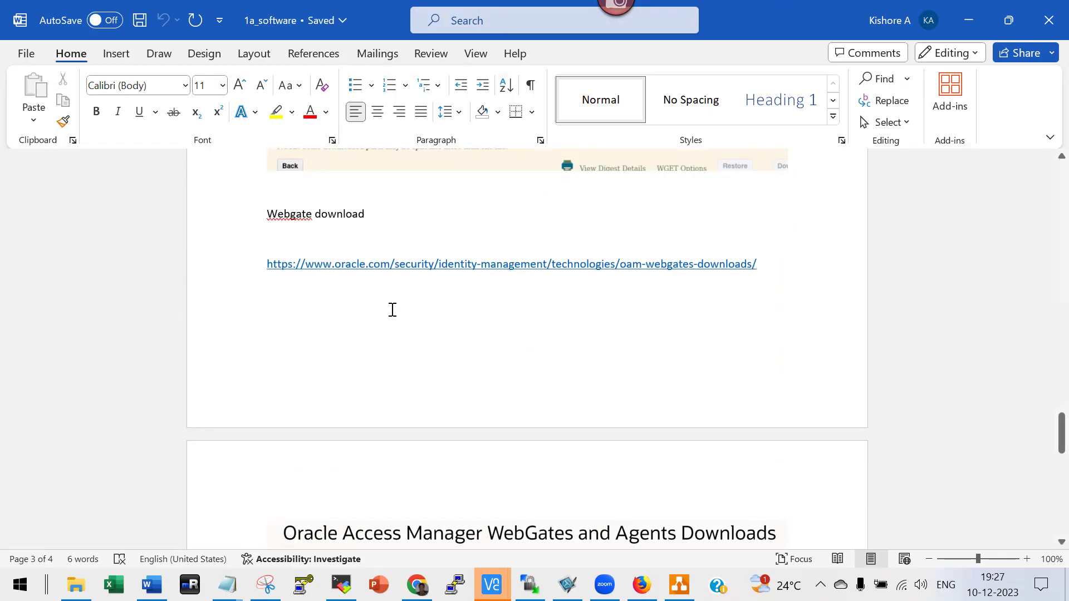
pyautogui.scroll(-7, 392, 309)
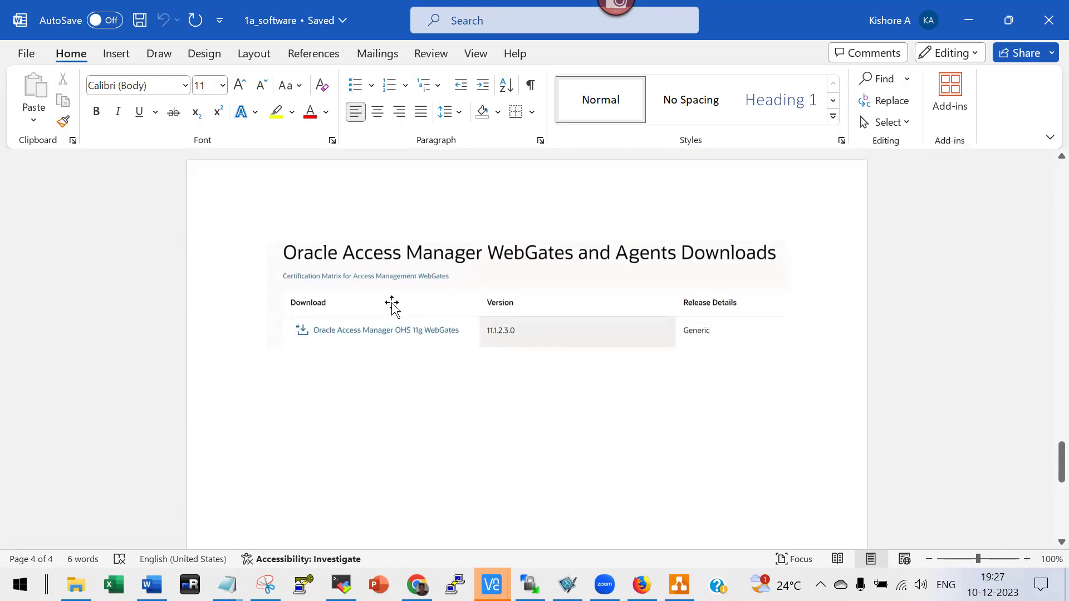
pyautogui.scroll(-2, 387, 320)
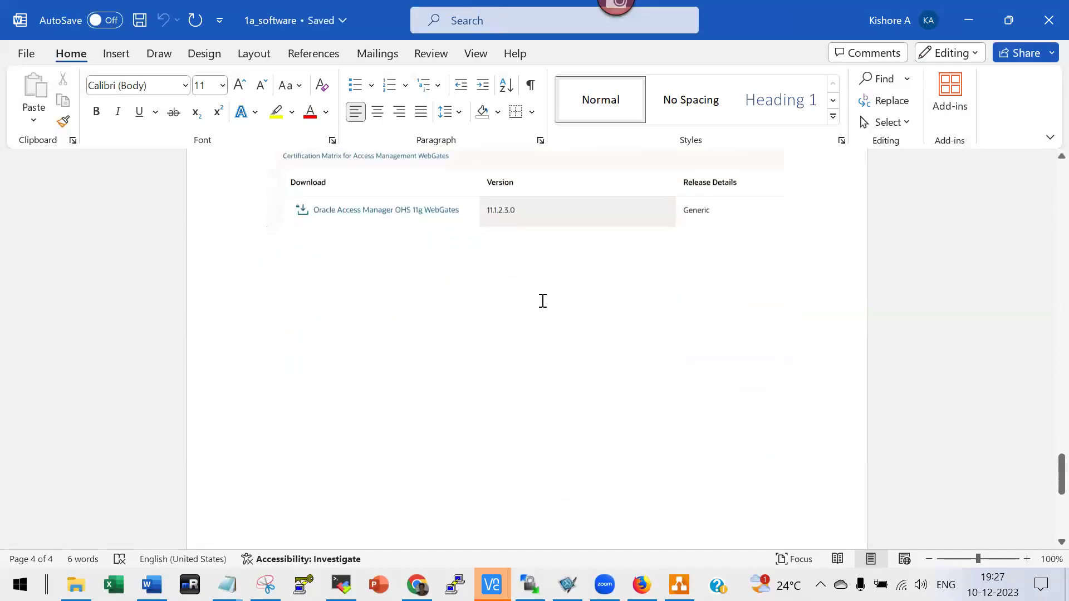
pyautogui.click(1049, 20)
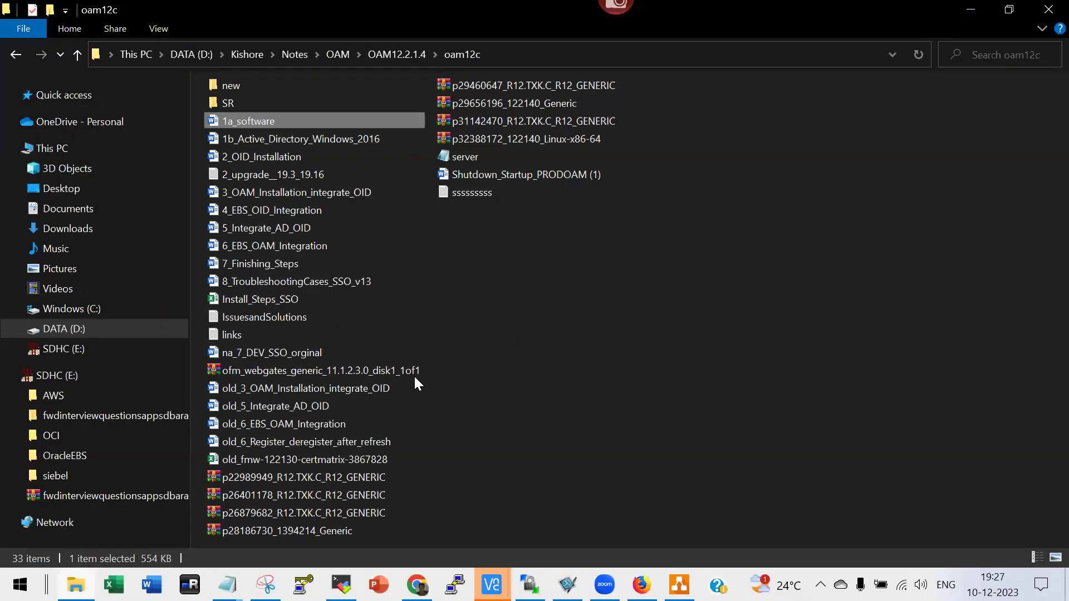
pyautogui.doubleClick(294, 141)
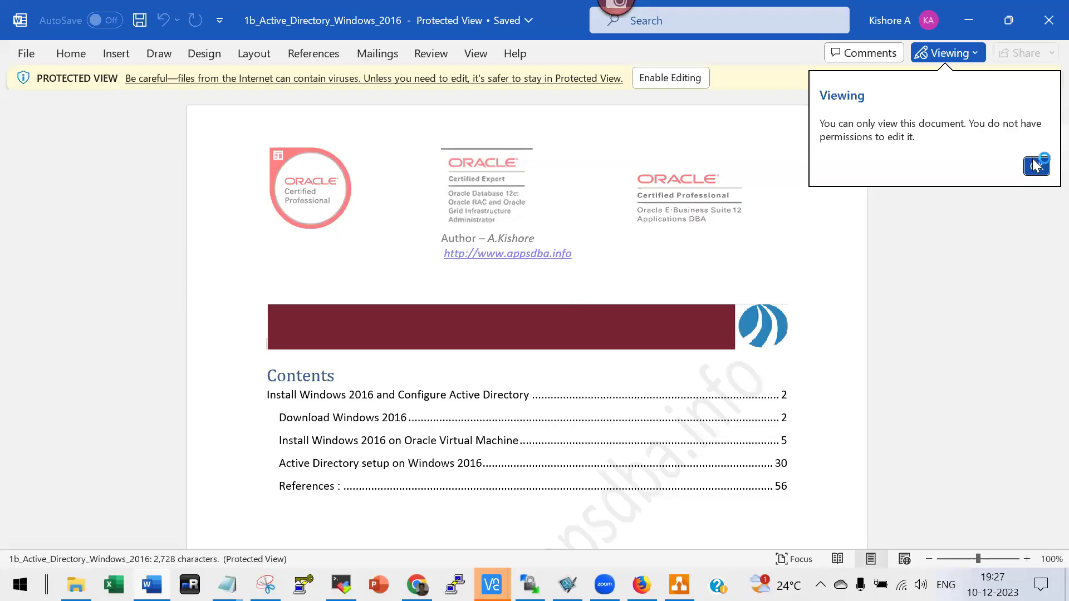
# Enable editing of the Active Directory notes and scroll toward the Download Windows 2016 section.
pyautogui.click(1031, 166)
pyautogui.click(684, 81)
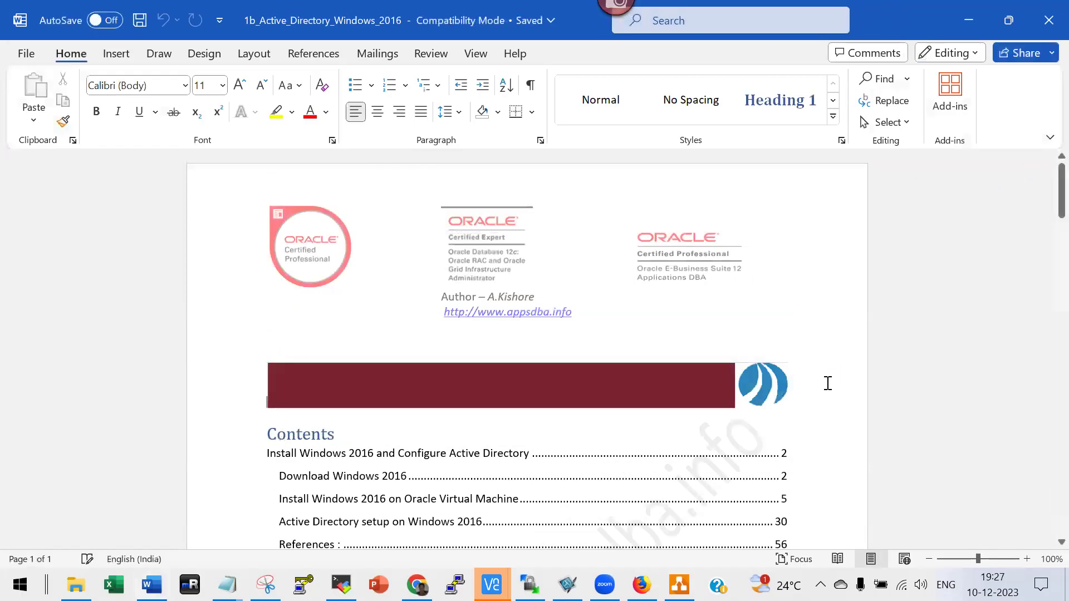
pyautogui.scroll(-6, 826, 384)
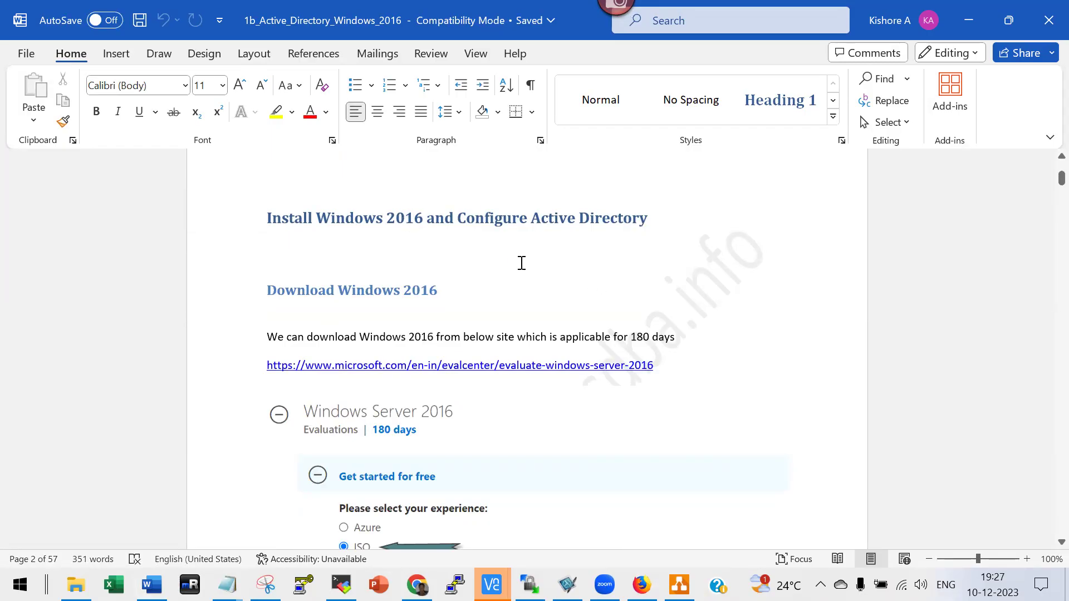
# Scroll past the Windows setup and login screenshots to the Server Manager dashboard on page 22.
pyautogui.scroll(-3, 522, 263)
pyautogui.scroll(-15, 521, 263)
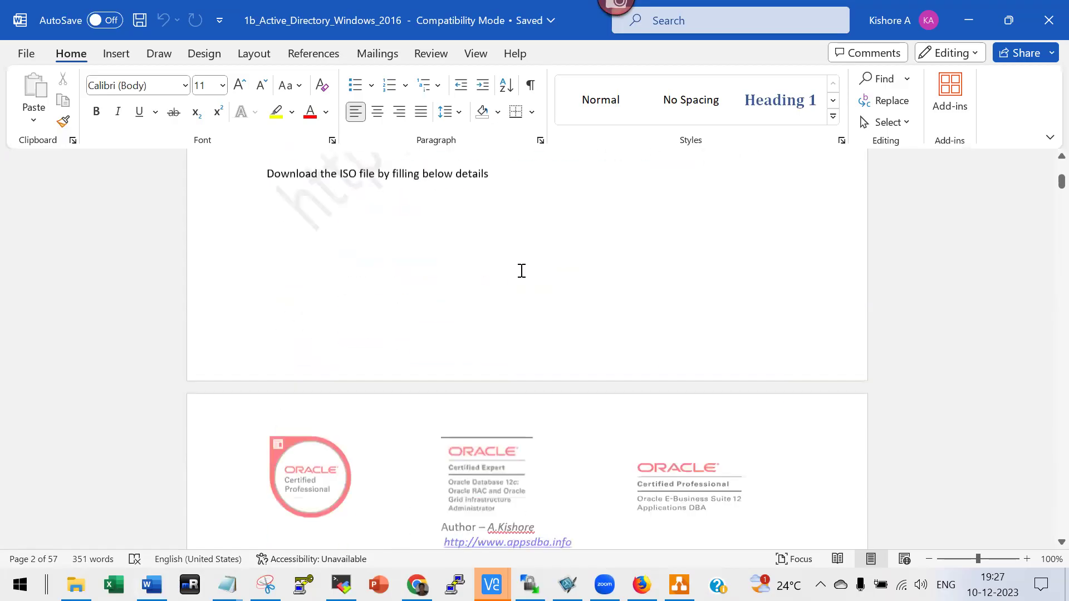
pyautogui.scroll(-15, 522, 279)
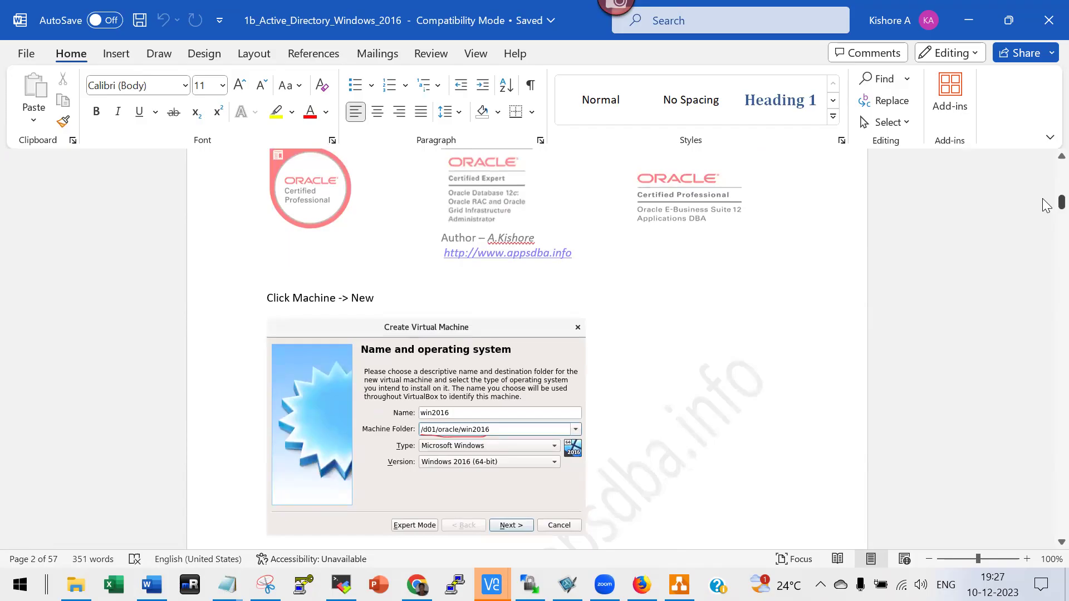
pyautogui.scroll(-20, 1045, 279)
pyautogui.scroll(-20, 629, 367)
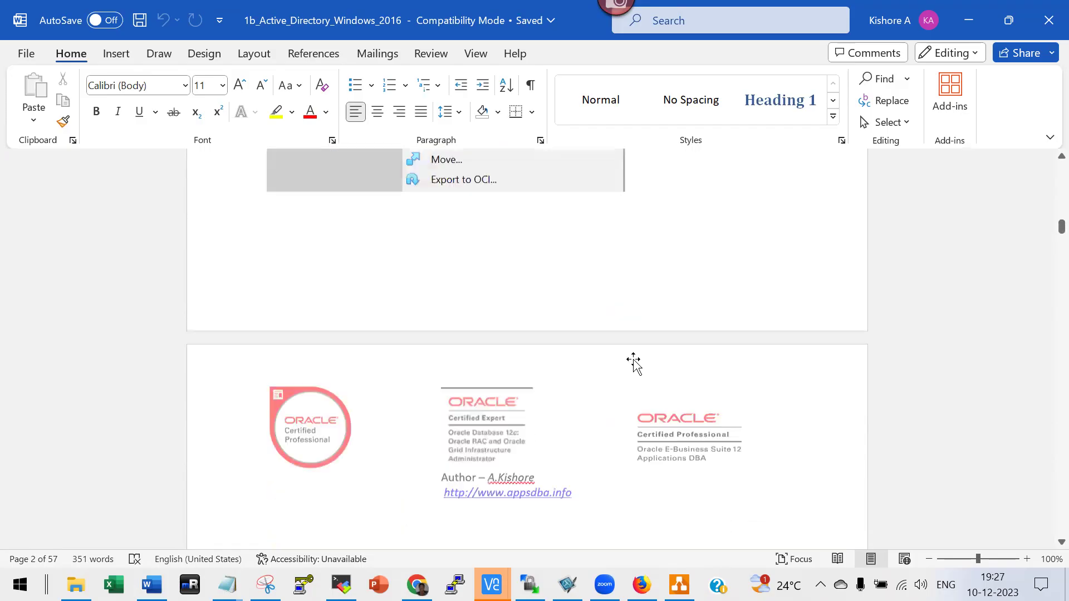
pyautogui.scroll(-20, 634, 364)
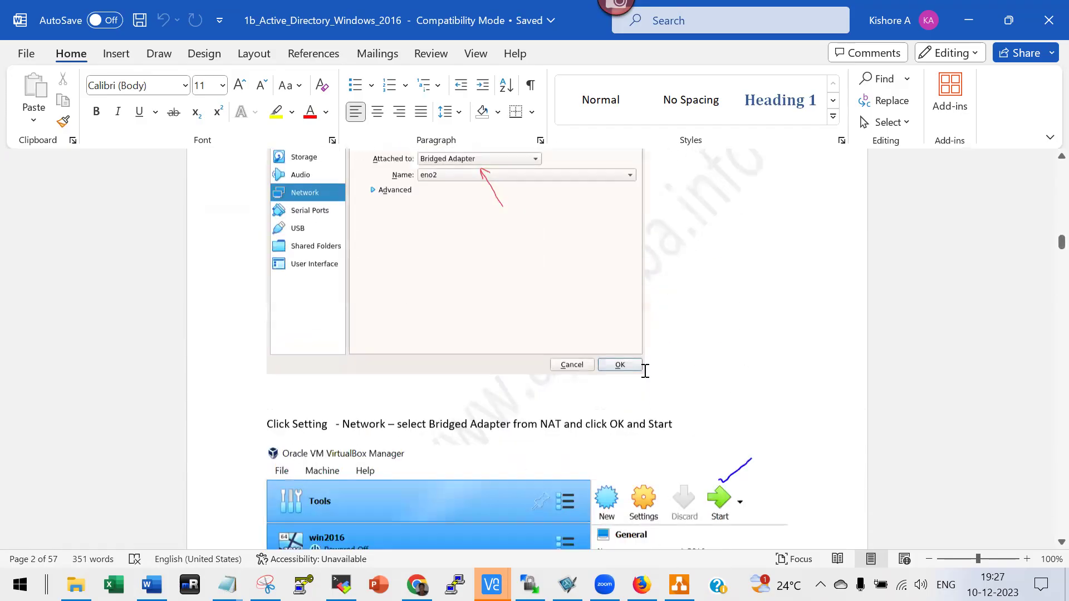
pyautogui.scroll(-20, 645, 359)
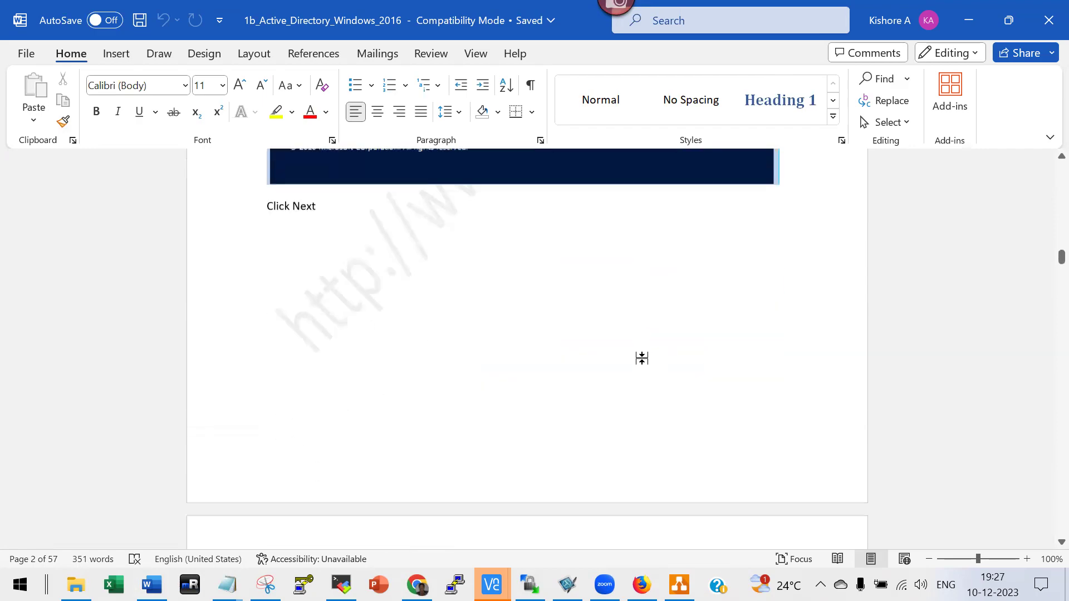
pyautogui.scroll(-15, 645, 363)
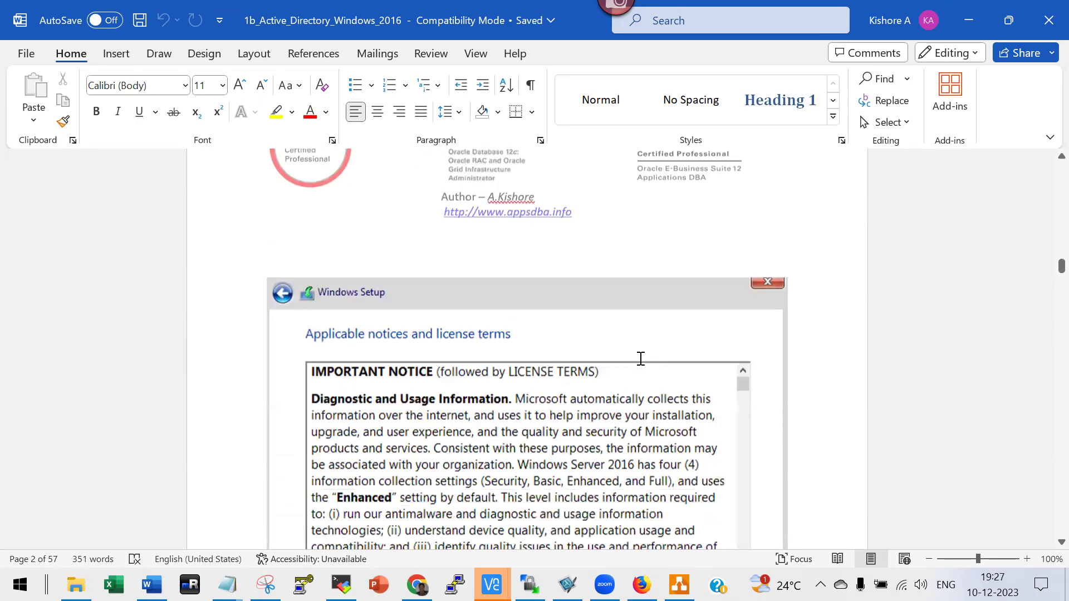
pyautogui.scroll(-20, 640, 359)
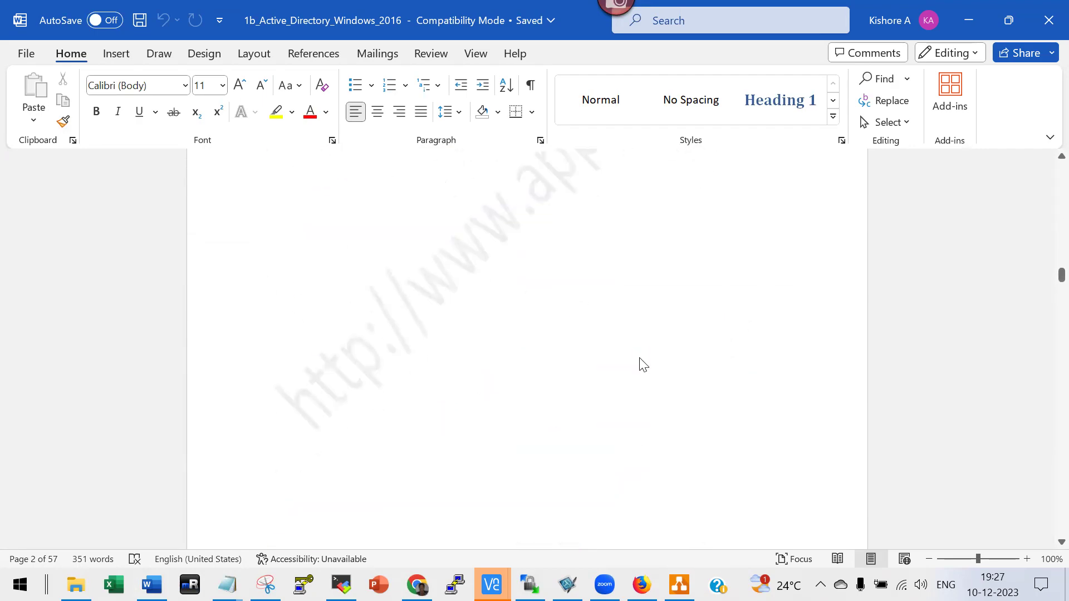
pyautogui.scroll(-20, 640, 359)
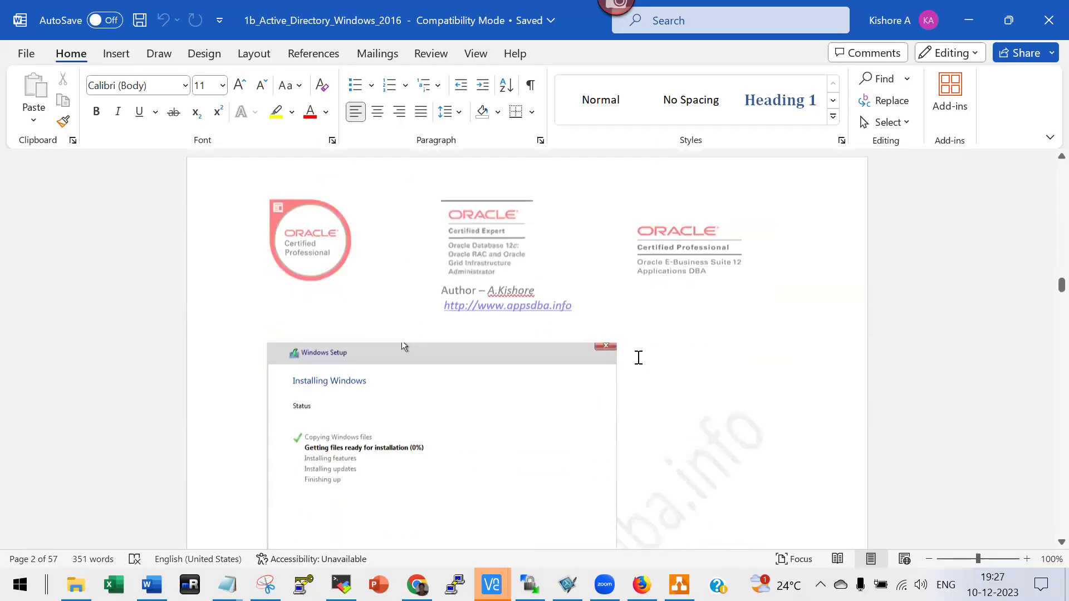
pyautogui.scroll(-20, 640, 360)
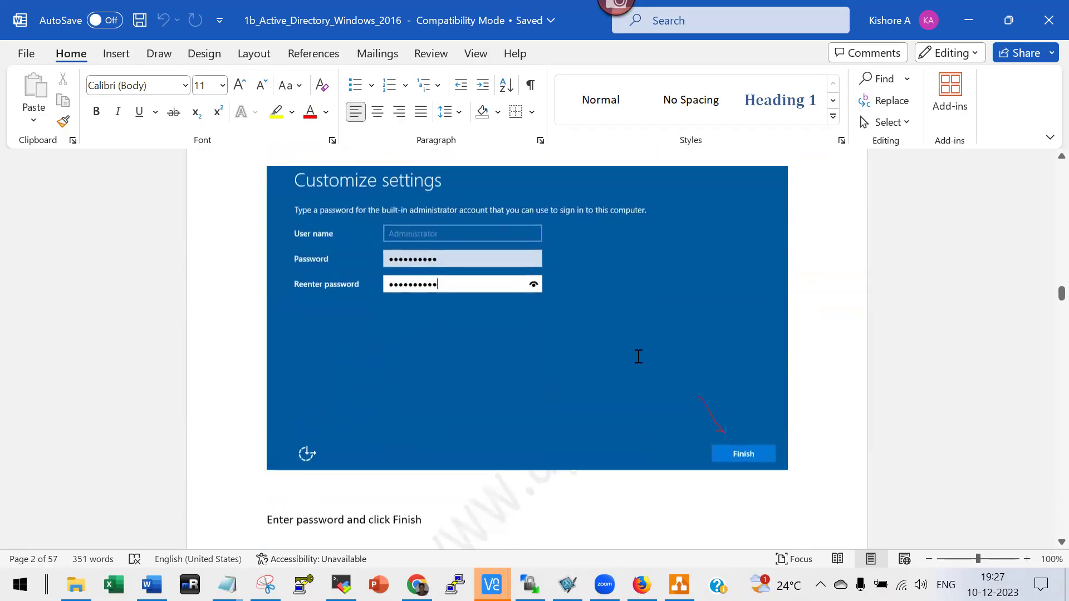
pyautogui.scroll(-18, 638, 358)
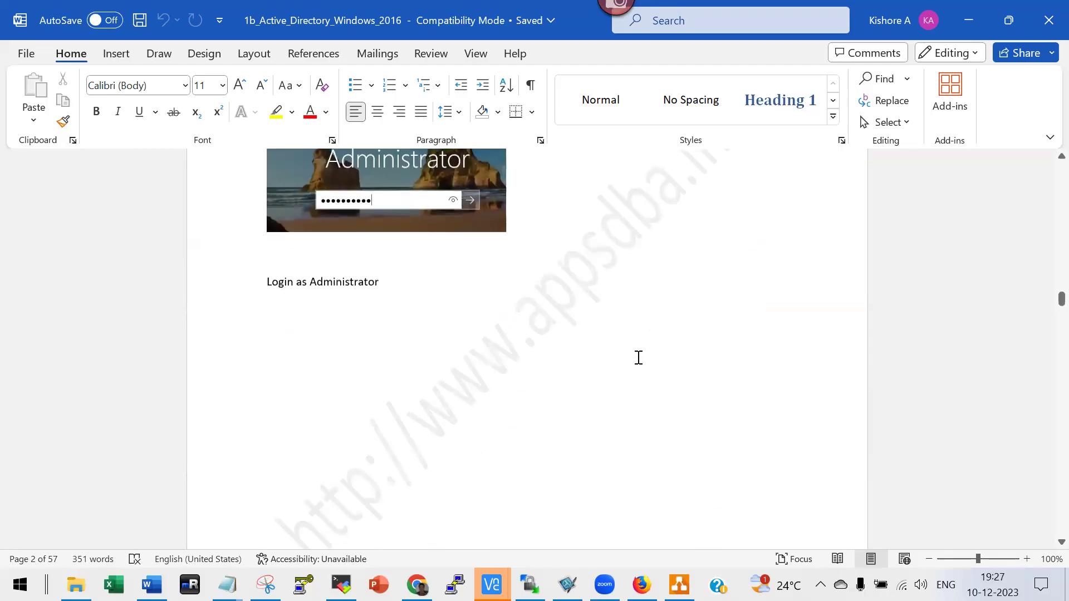
pyautogui.scroll(-18, 637, 359)
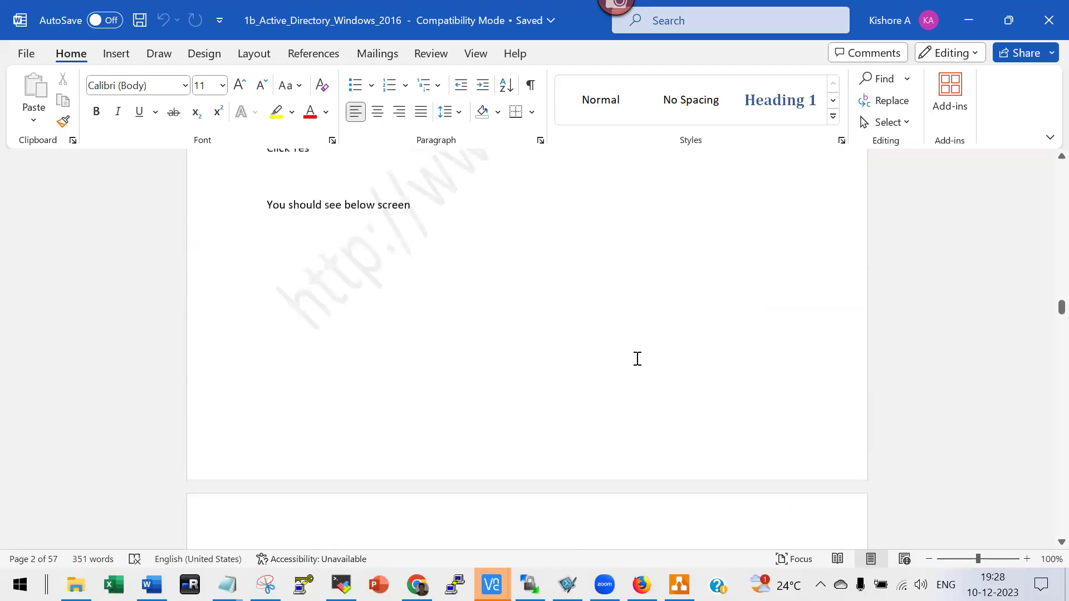
pyautogui.scroll(-18, 638, 362)
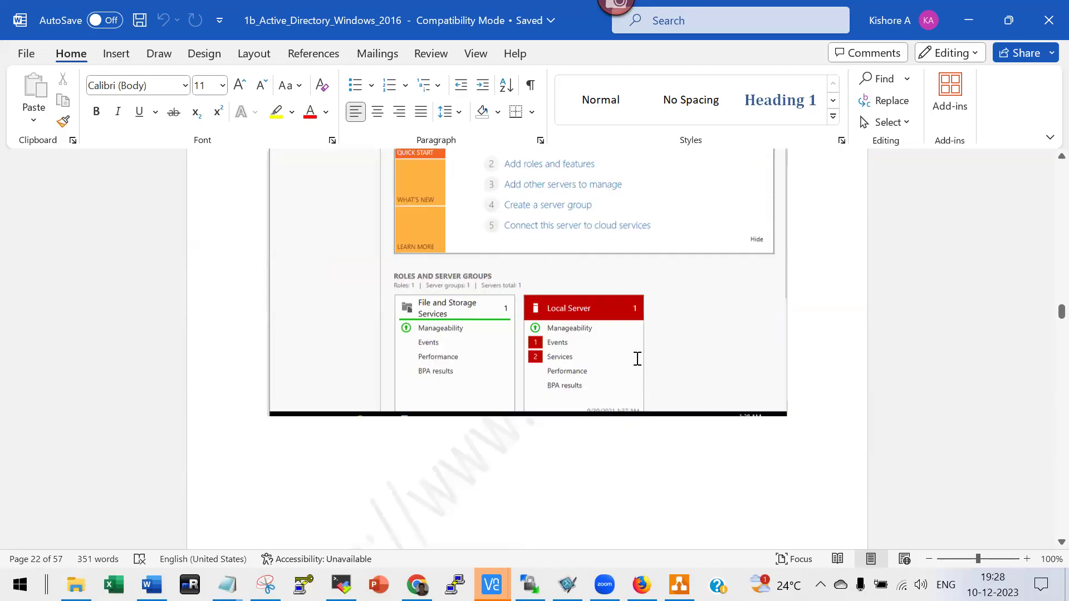
# Scroll past the computer rename and restart steps to the page-30 Active Directory setup heading.
pyautogui.scroll(-5, 638, 363)
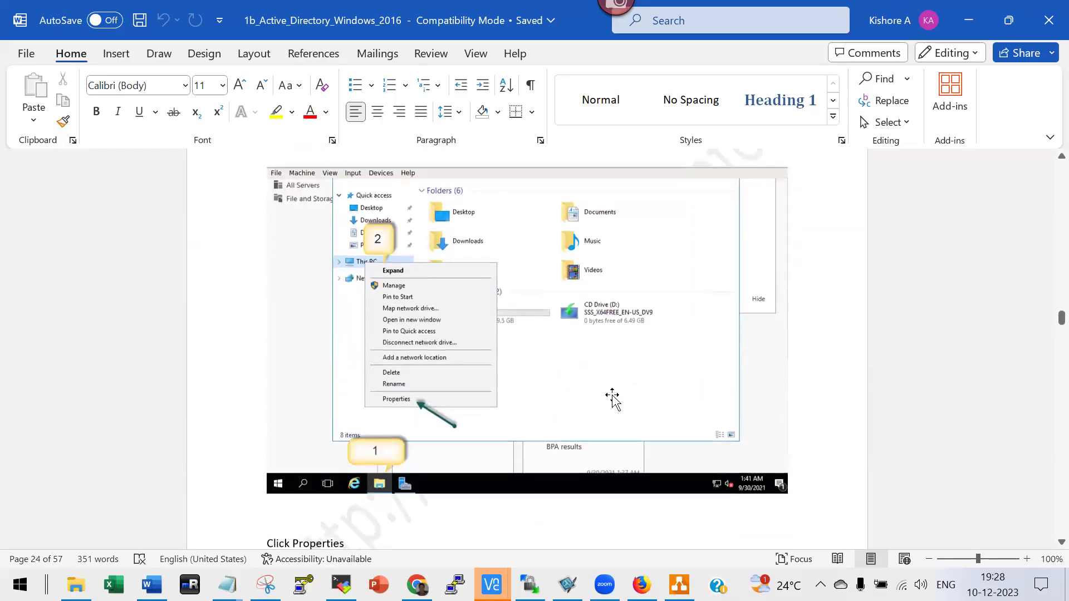
pyautogui.scroll(-15, 531, 421)
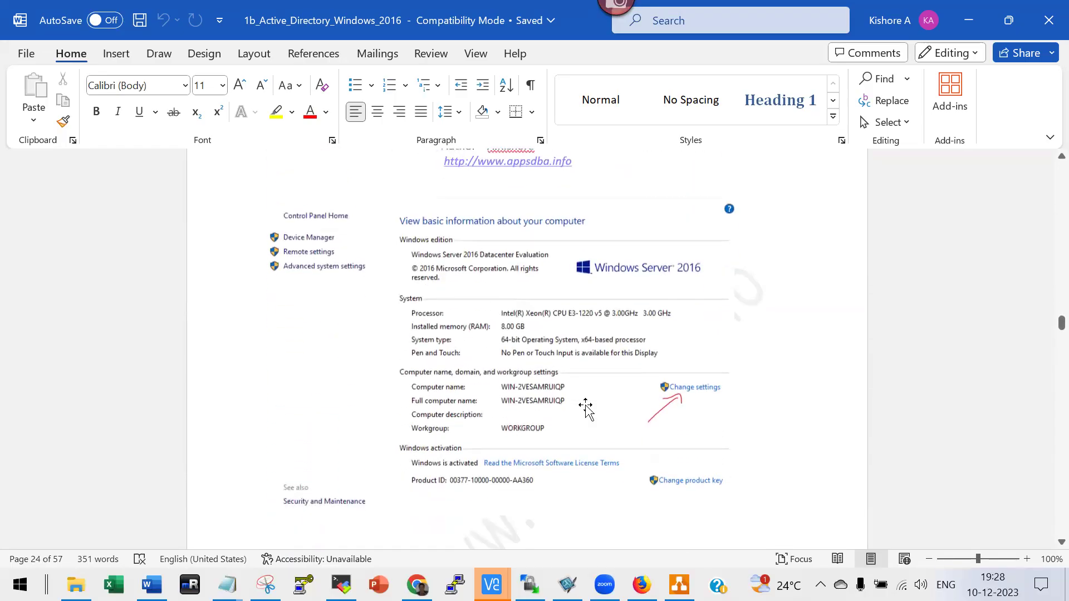
pyautogui.scroll(-15, 729, 361)
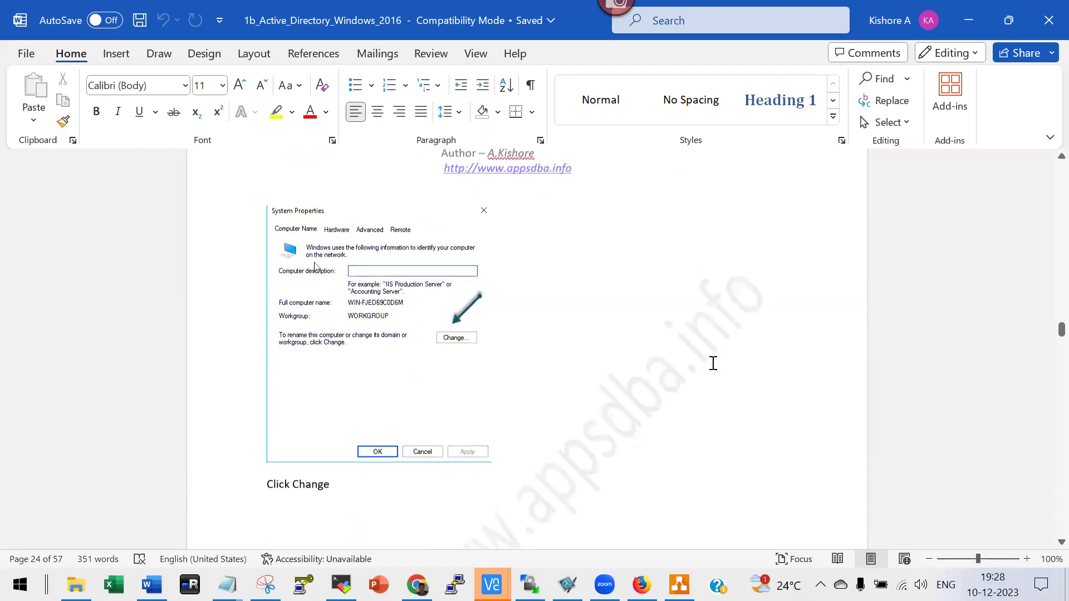
pyautogui.scroll(-15, 516, 373)
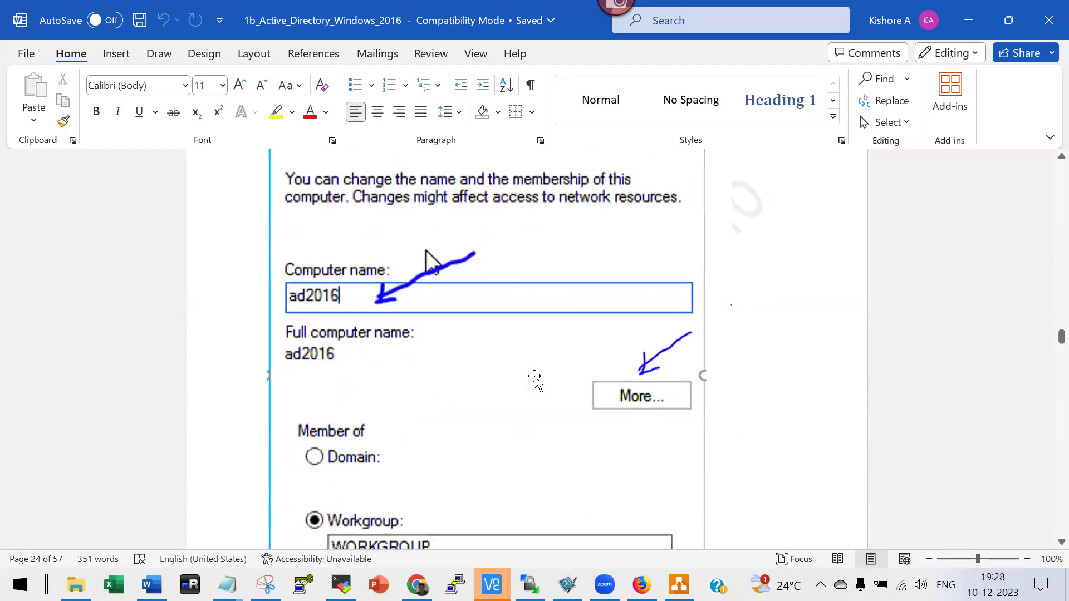
pyautogui.scroll(-15, 566, 382)
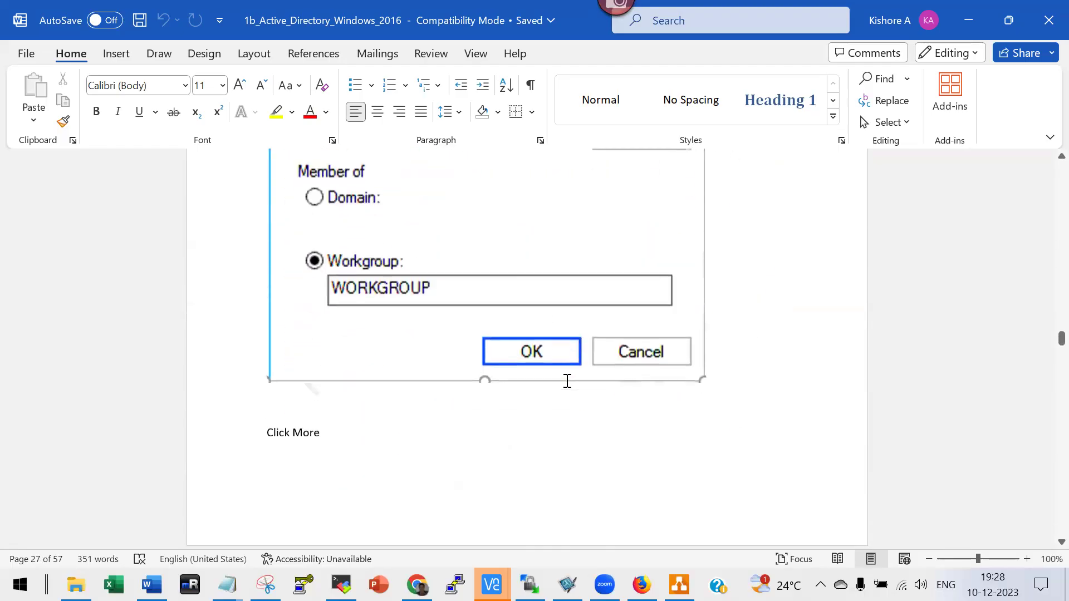
pyautogui.scroll(-15, 559, 374)
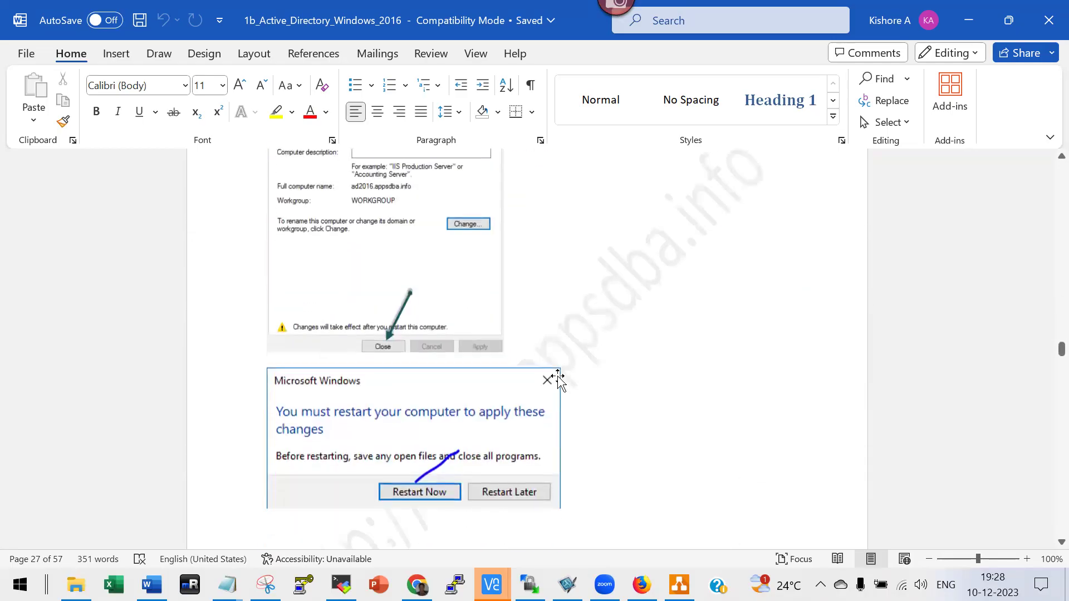
pyautogui.scroll(-5, 564, 381)
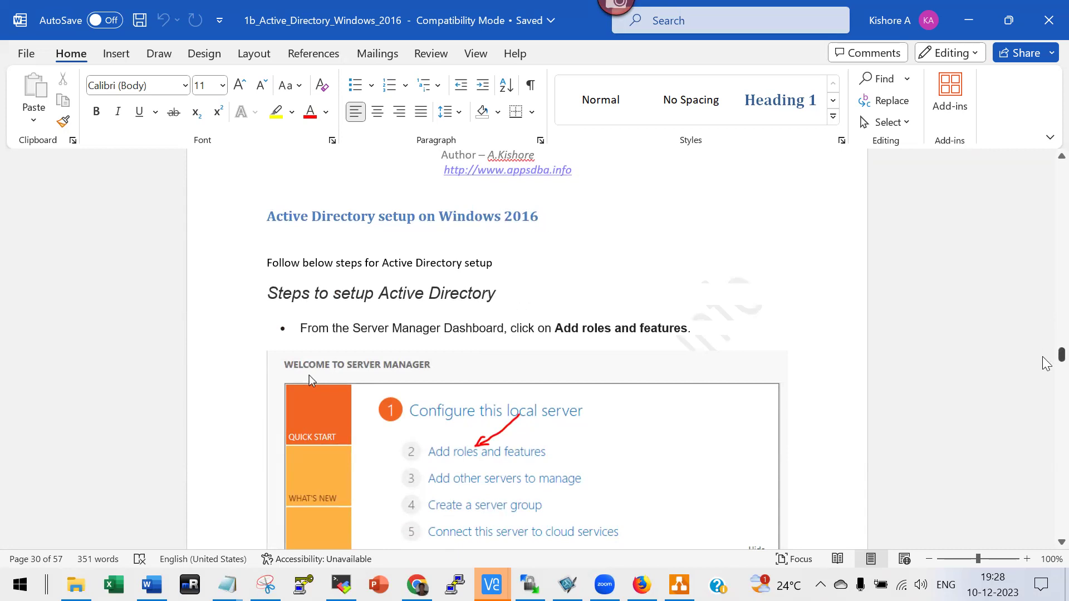
# Scroll through the Add Roles and Features screenshots to 'Confirm installation selections' on page 38.
pyautogui.scroll(-2, 1046, 363)
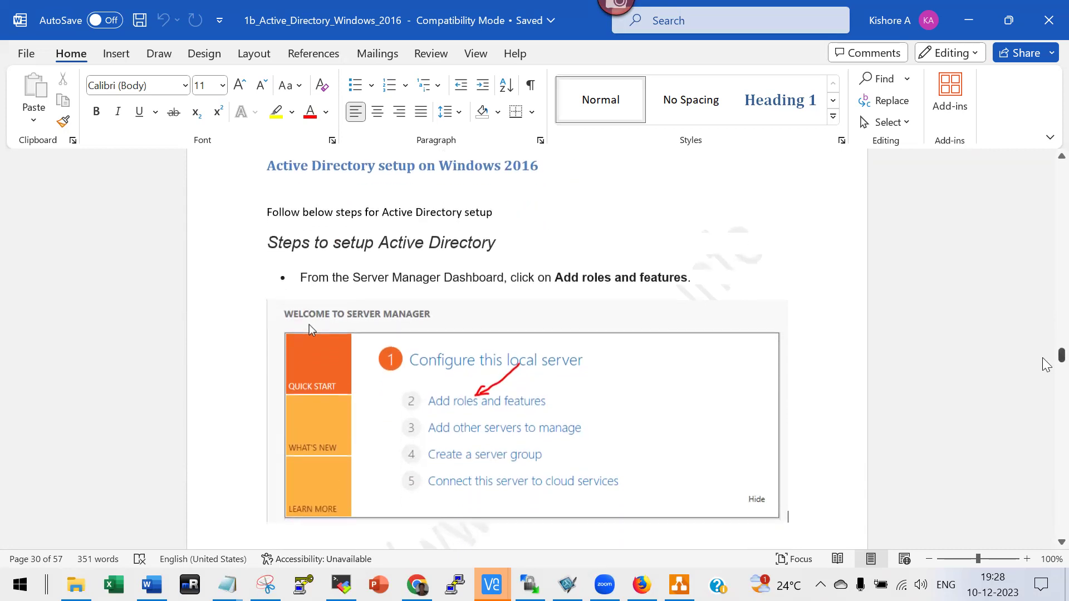
pyautogui.scroll(-10, 1046, 363)
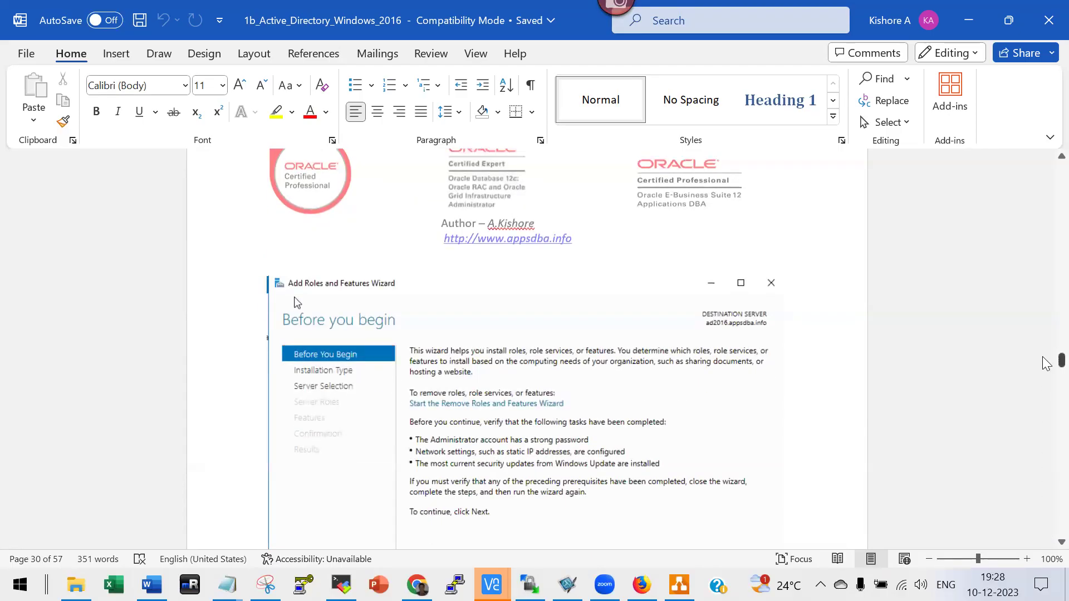
pyautogui.scroll(-15, 1045, 365)
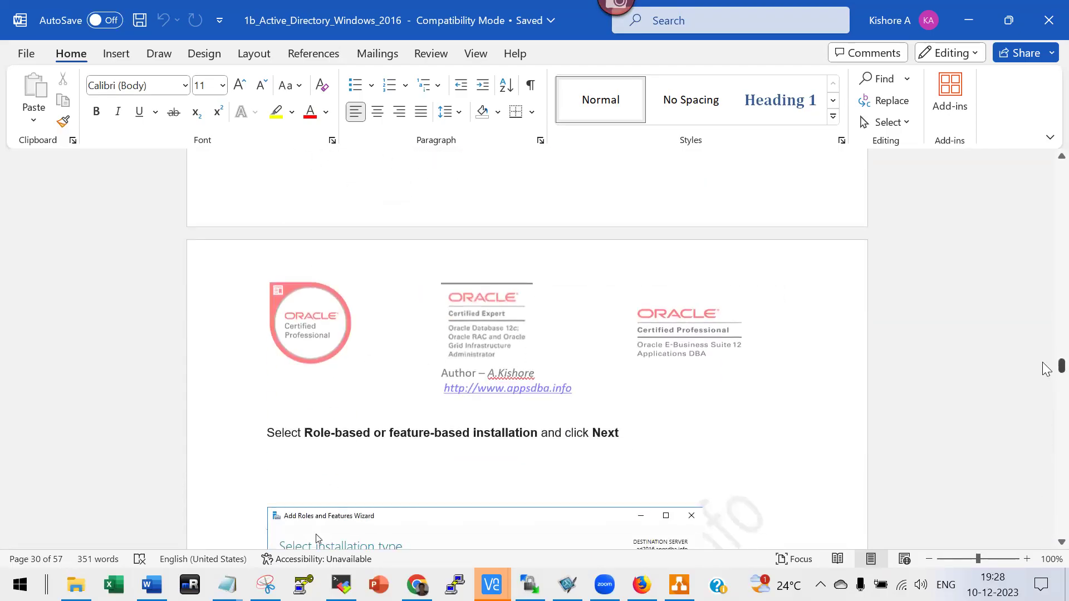
pyautogui.scroll(-15, 1046, 369)
pyautogui.scroll(-10, 692, 335)
pyautogui.scroll(-15, 692, 335)
pyautogui.scroll(-15, 693, 339)
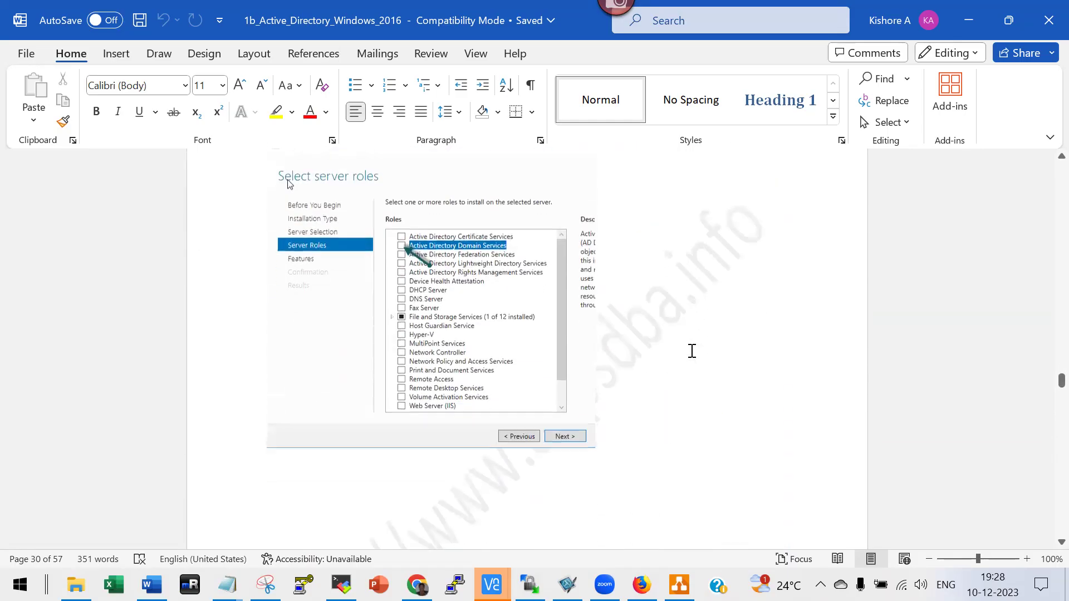
pyautogui.scroll(-15, 692, 350)
pyautogui.scroll(-15, 714, 362)
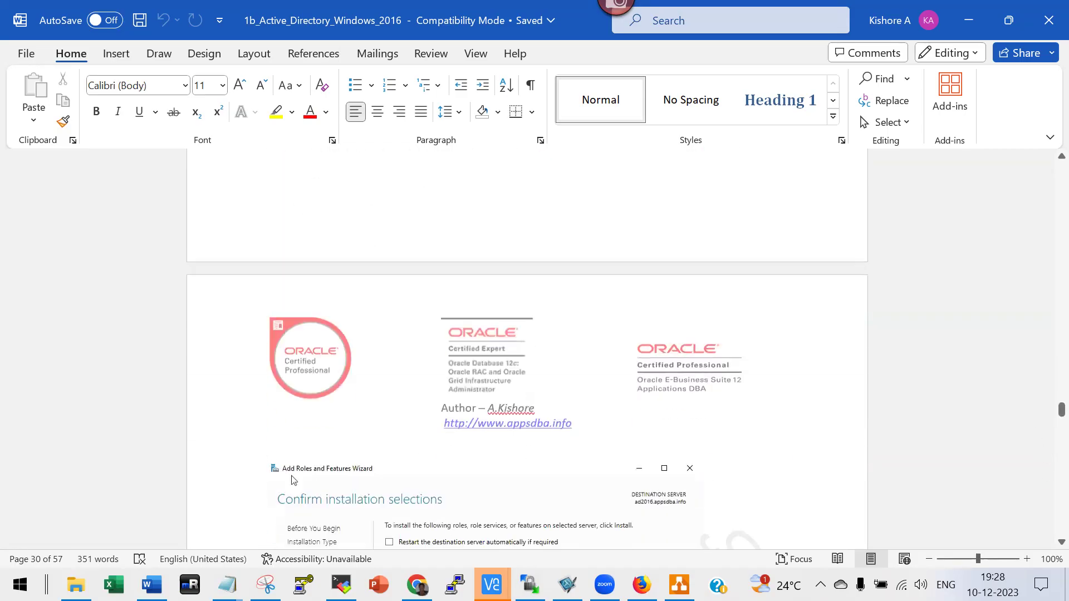
pyautogui.scroll(-5, 1045, 501)
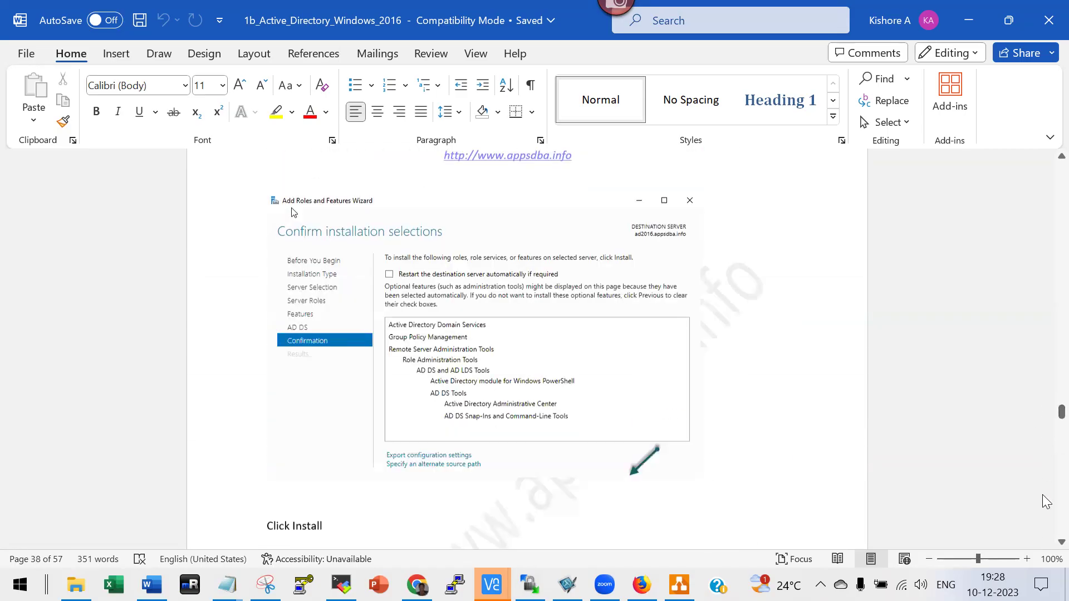
pyautogui.scroll(-5, 1045, 501)
# Close the Active Directory notes, browse the oam12c documents, and open Install_Steps_SSO in Excel.
pyautogui.click(1049, 20)
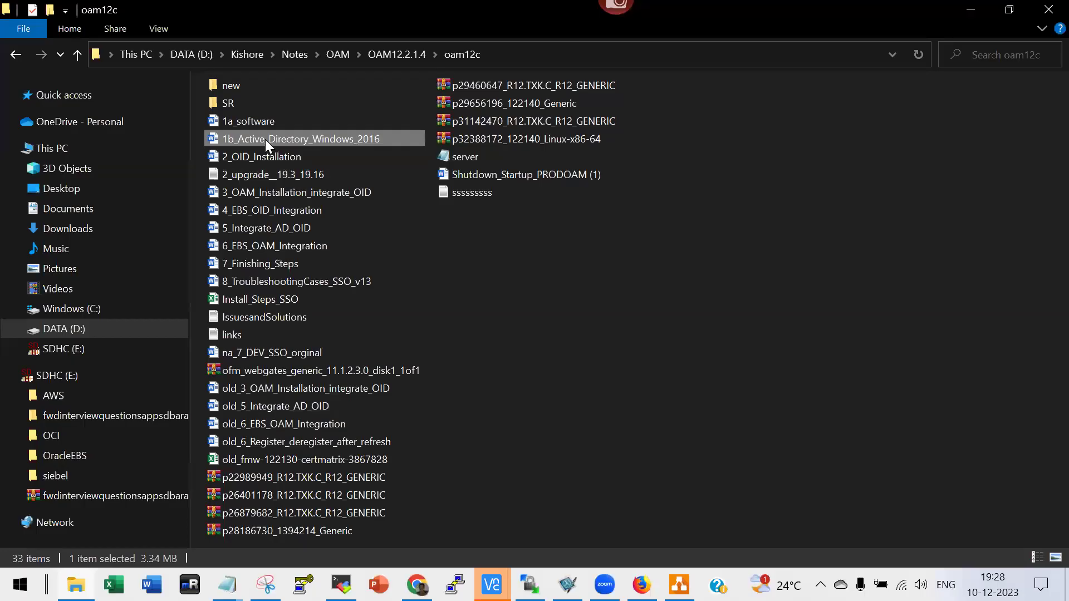
pyautogui.moveTo(265, 139)
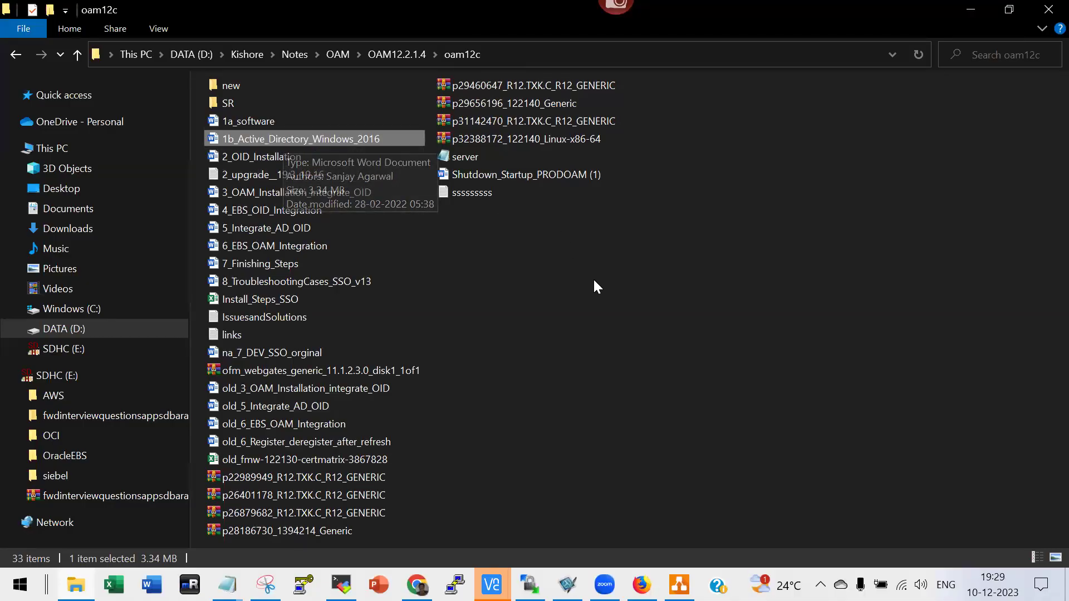
pyautogui.click(266, 158)
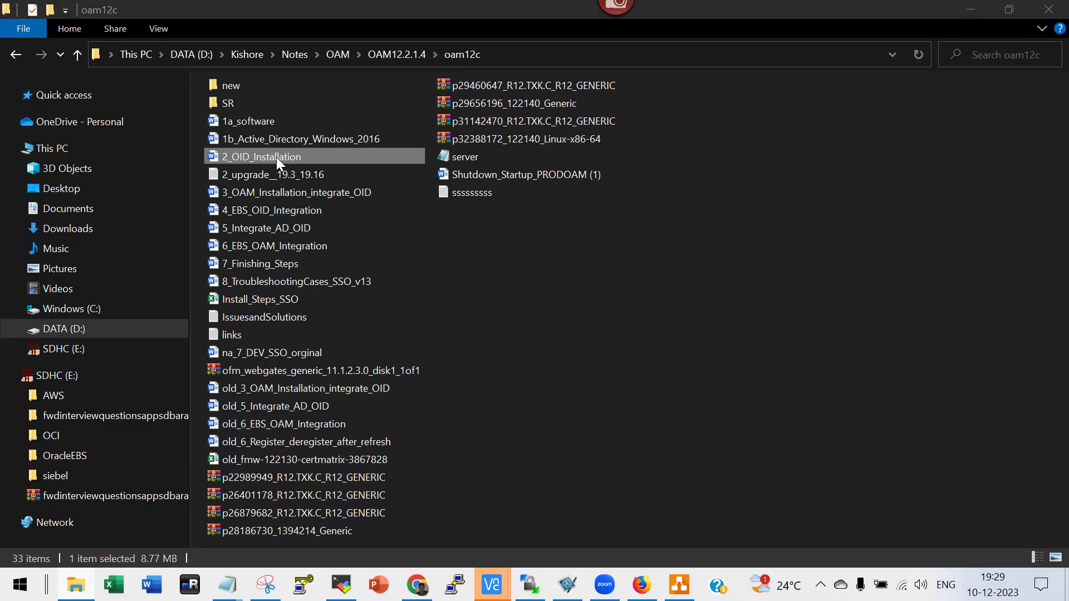
pyautogui.click(293, 143)
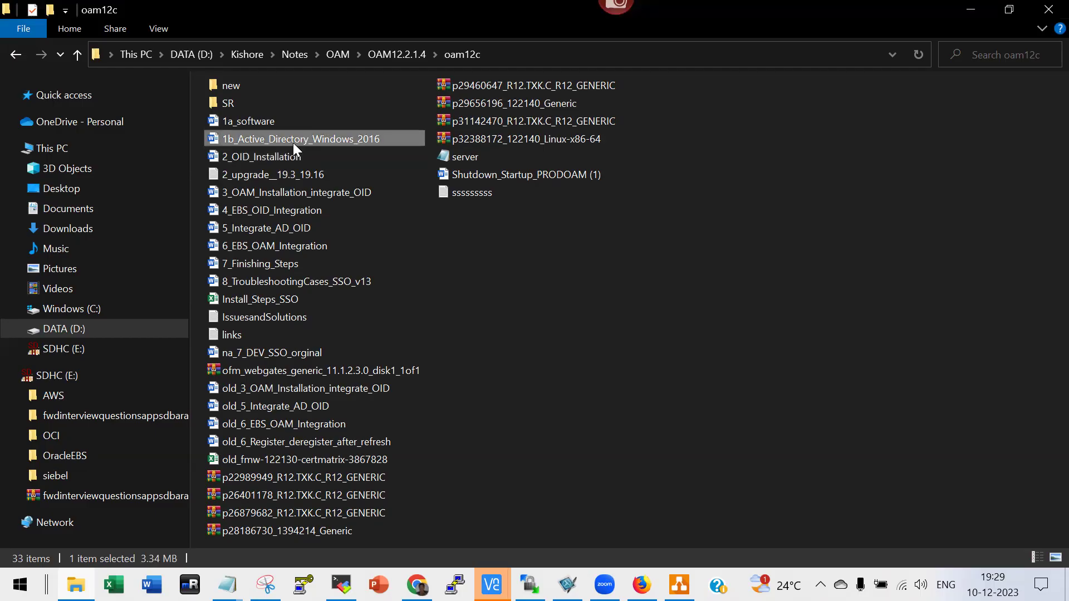
pyautogui.click(276, 159)
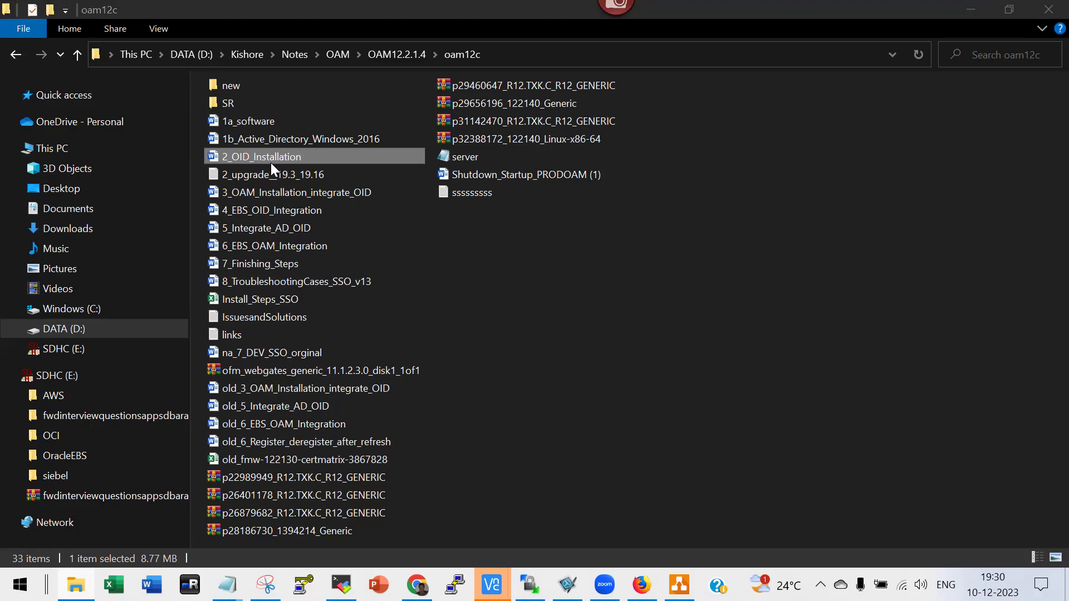
pyautogui.doubleClick(277, 299)
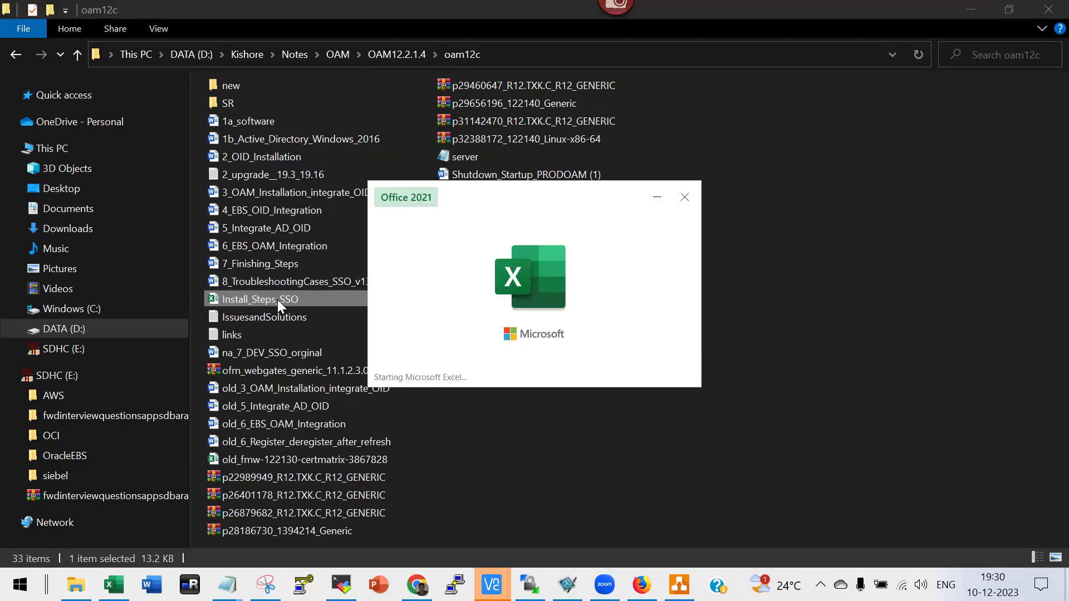
# Edit cell A17 to drop '12c/' and append '- 19.3 -> 19.16' after 'database'.
pyautogui.scroll(4, 419, 333)
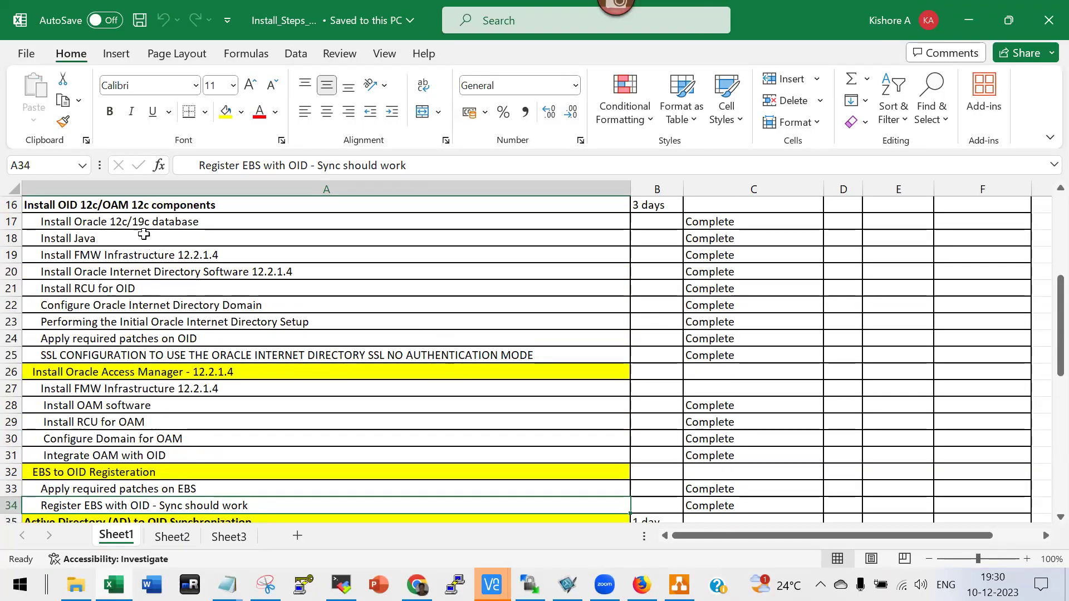
pyautogui.doubleClick(132, 221)
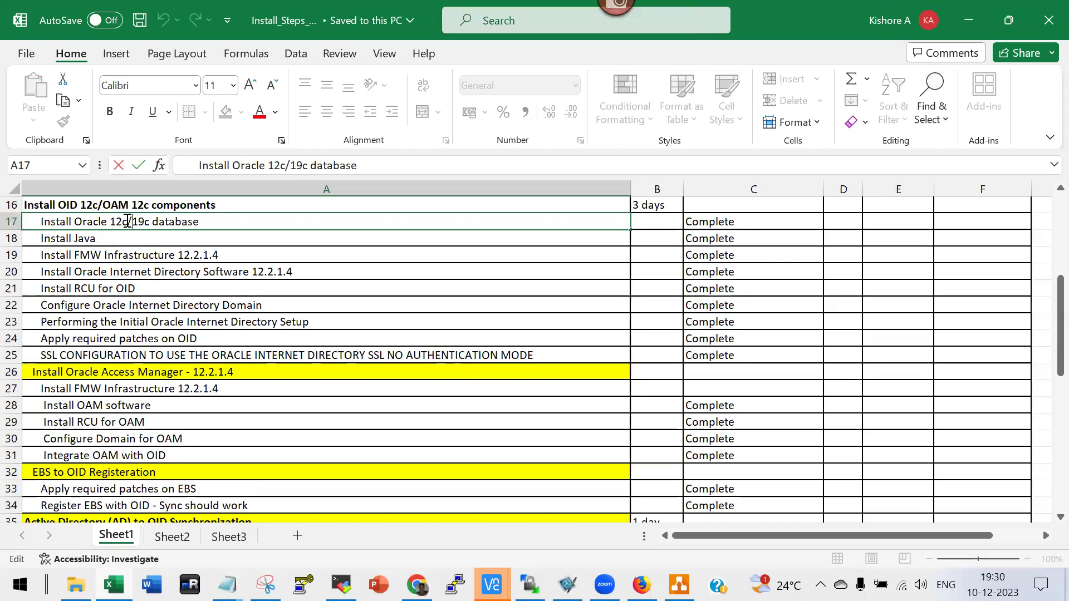
pyautogui.hotkey('shift', 'Left')
pyautogui.hotkey('shift', 'Left')
pyautogui.hotkey('shift', 'Left')
pyautogui.hotkey('shift', 'Left')
pyautogui.press('BackSpace')
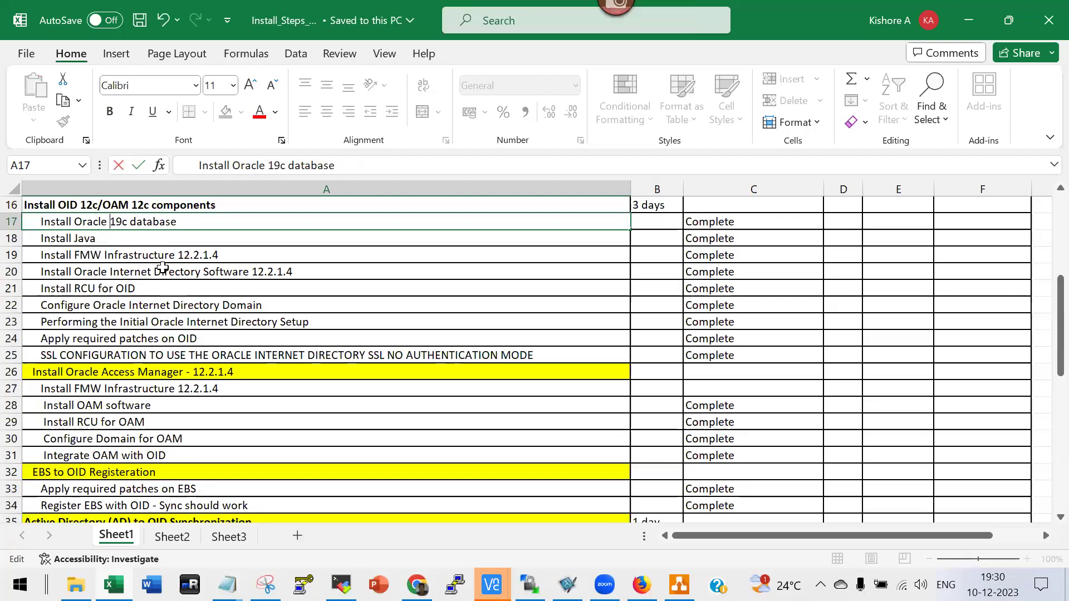
pyautogui.hotkey('ctrl', 'Return')
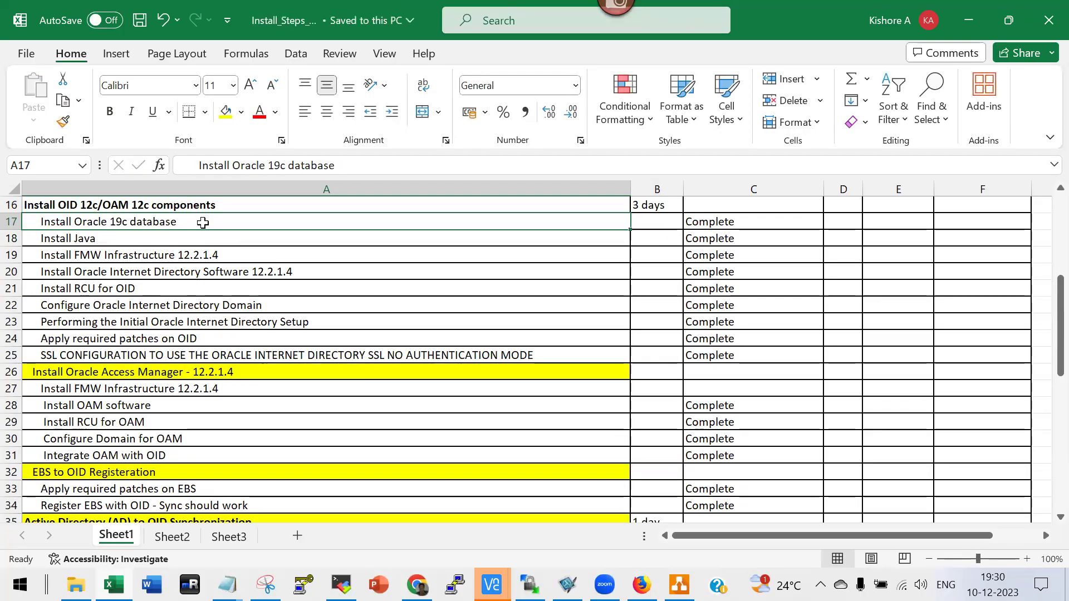
pyautogui.press('F2')
pyautogui.write('- 19.3')
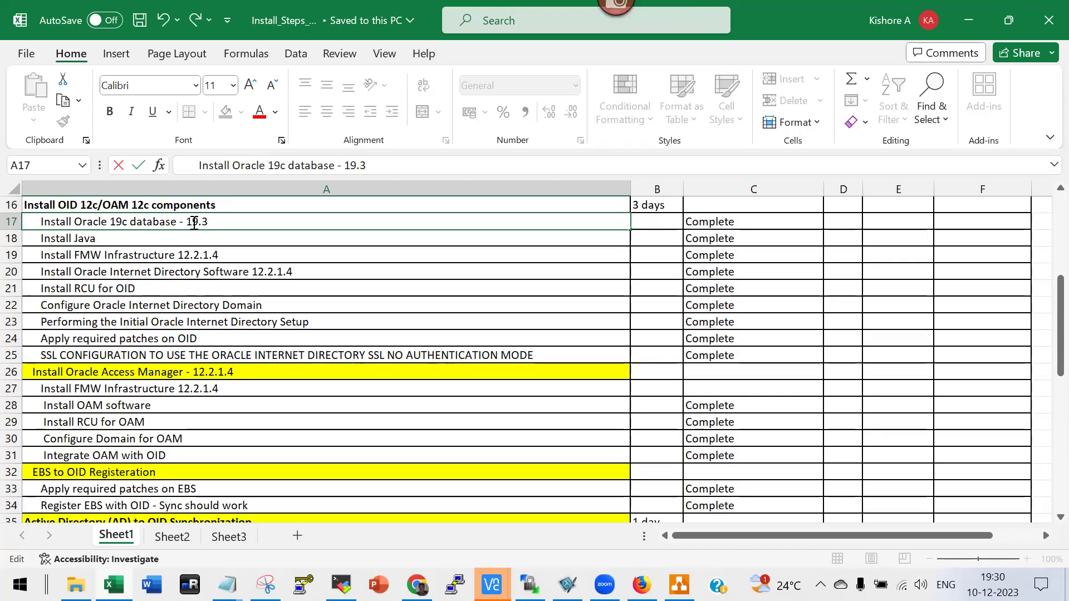
pyautogui.write(' -> 19.16')
# Commit A17, then check the Java, FMW, OID, RCU, domain, setup and patching steps.
pyautogui.click(319, 253)
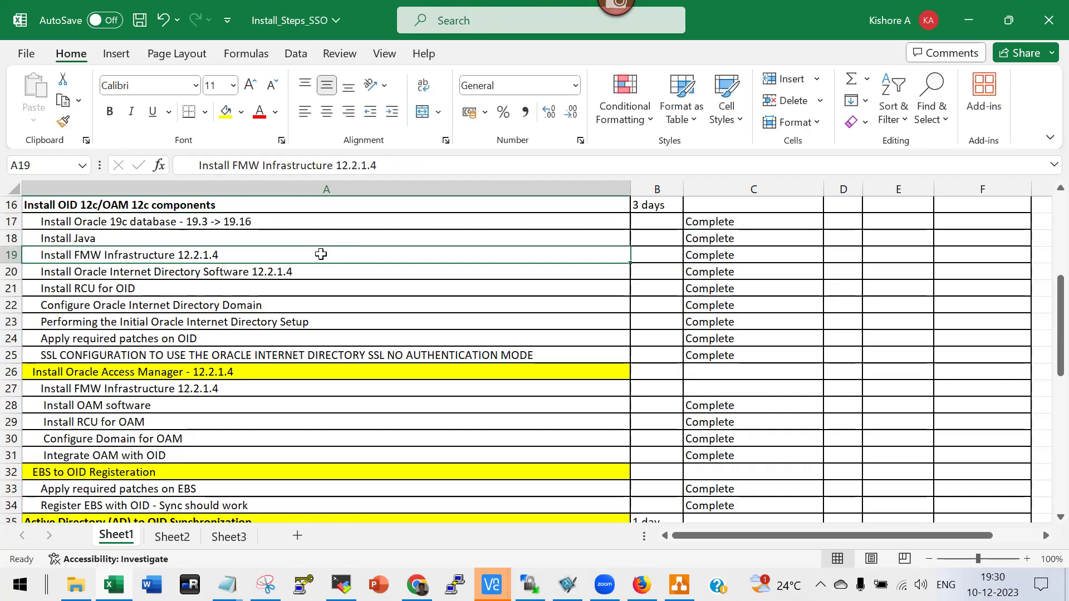
pyautogui.click(76, 238)
pyautogui.click(92, 256)
pyautogui.click(102, 273)
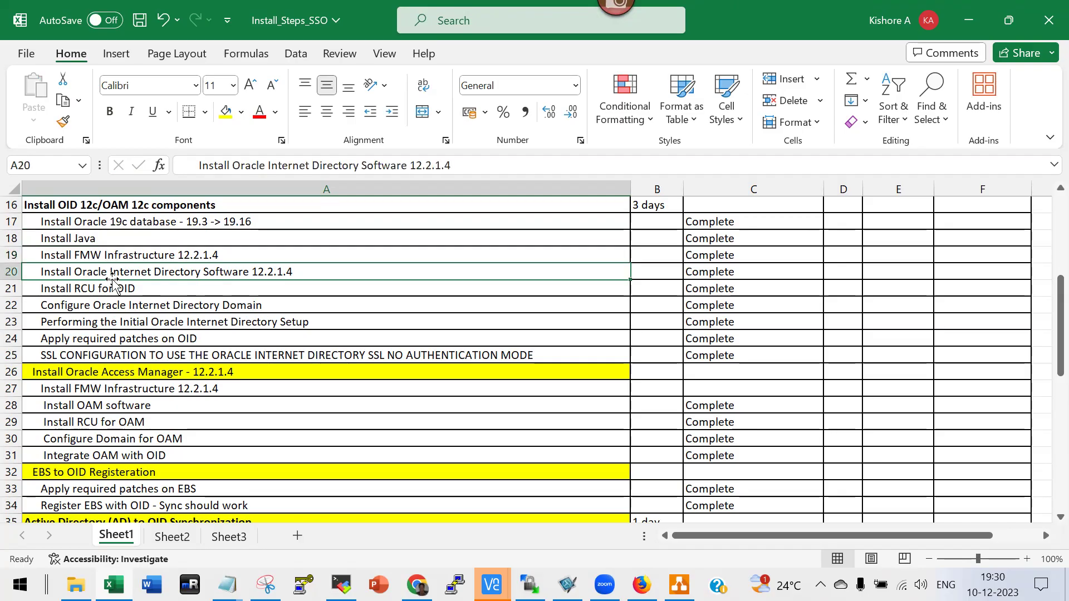
pyautogui.click(105, 287)
pyautogui.click(153, 307)
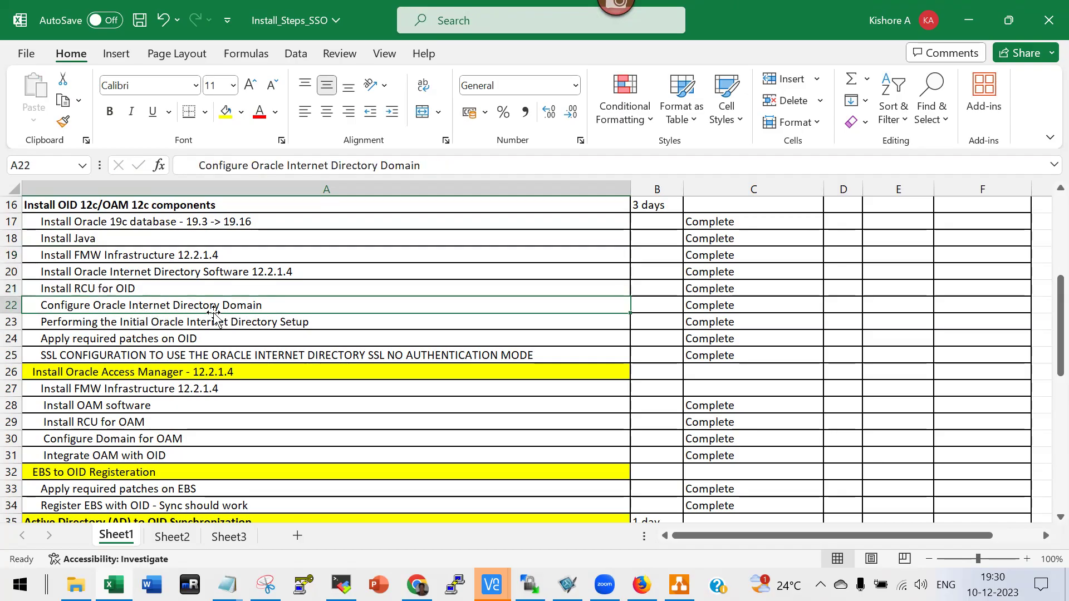
pyautogui.click(132, 325)
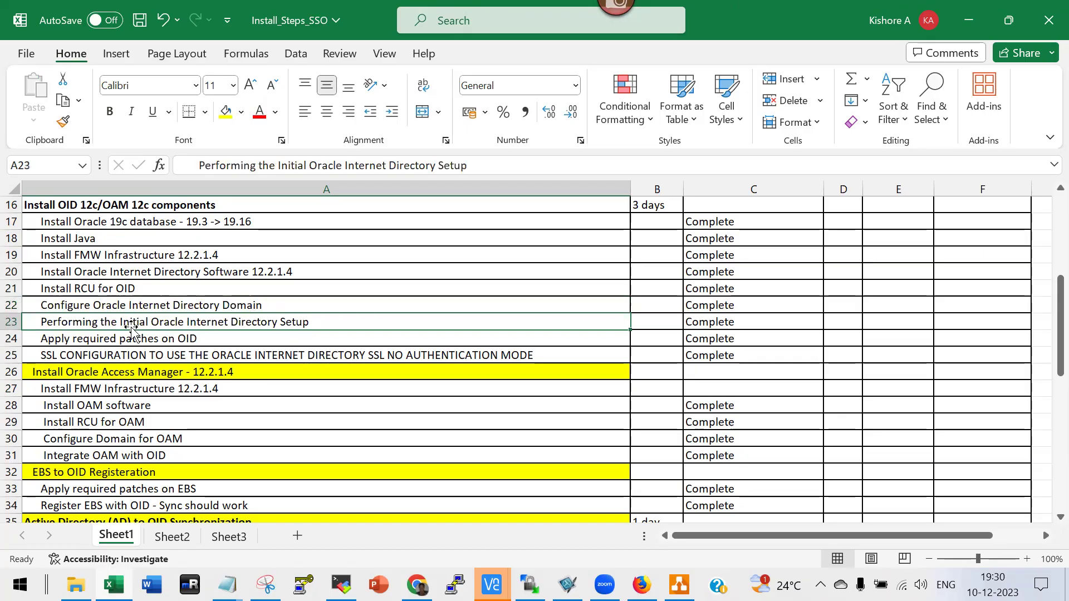
pyautogui.click(145, 340)
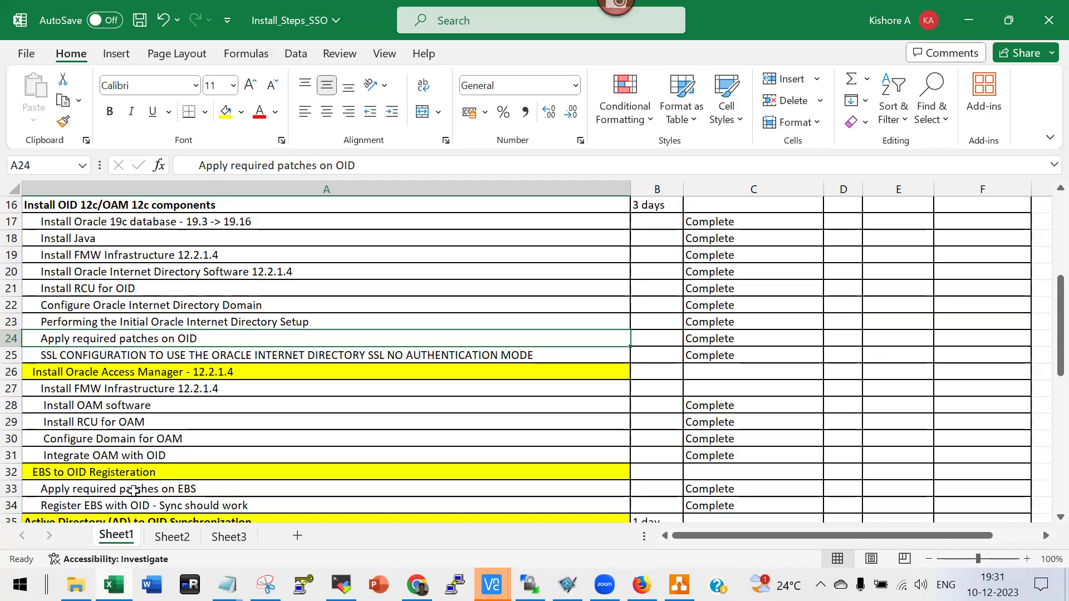
# Scroll the checklist down and back up, then return to File Explorer's oam12c folder.
pyautogui.scroll(-6, 134, 491)
pyautogui.scroll(2, 131, 490)
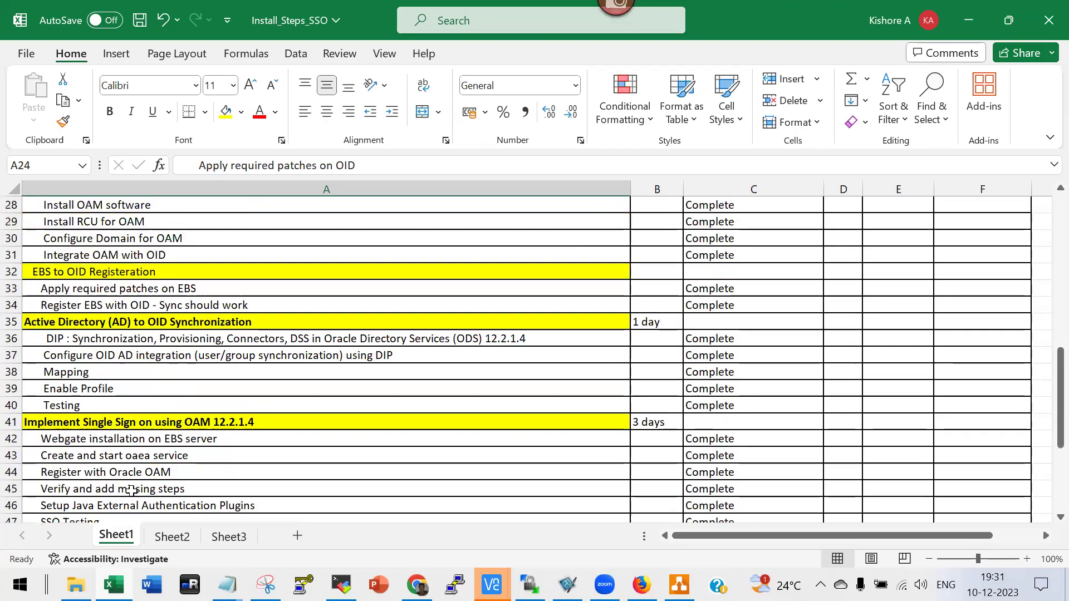
pyautogui.scroll(5, 131, 491)
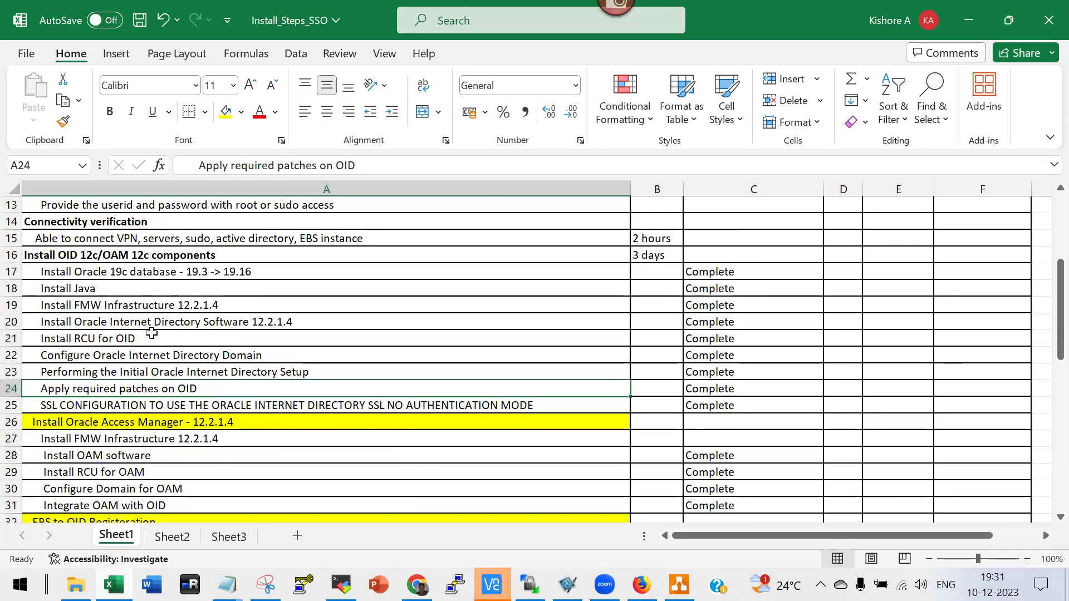
pyautogui.hotkey('alt', 'Tab')
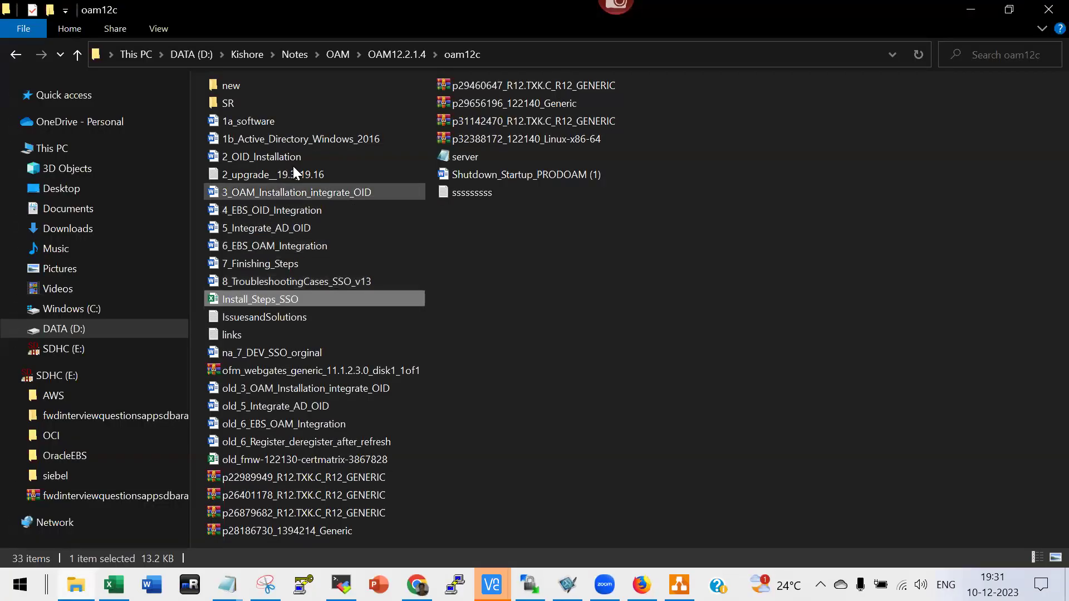
# Open the 113-page 2_OID_Installation document and scroll to the three-host SSO diagram on page 2.
pyautogui.doubleClick(281, 157)
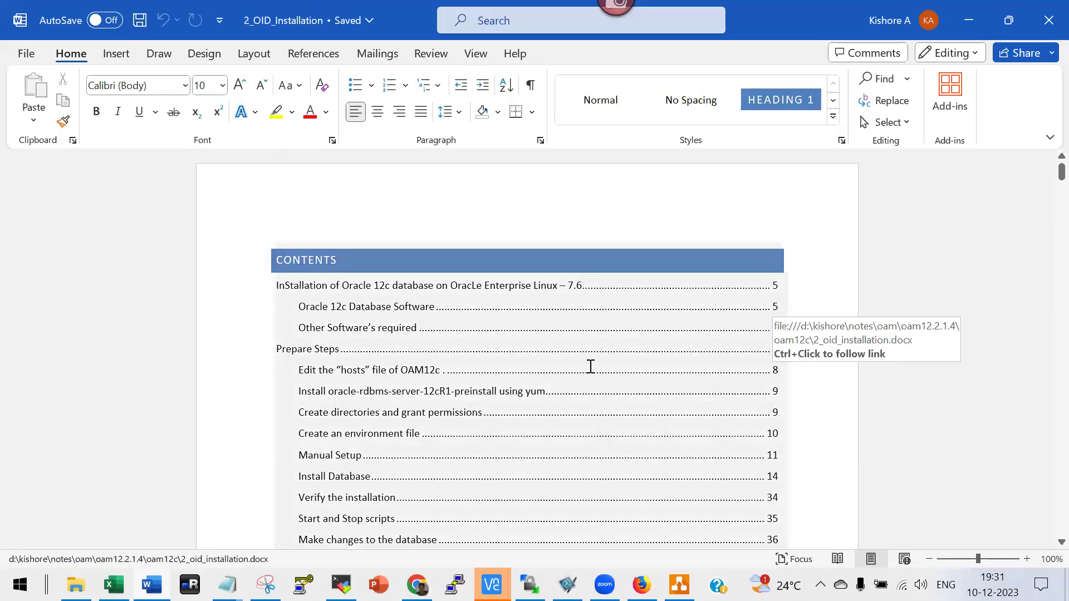
pyautogui.click(290, 286)
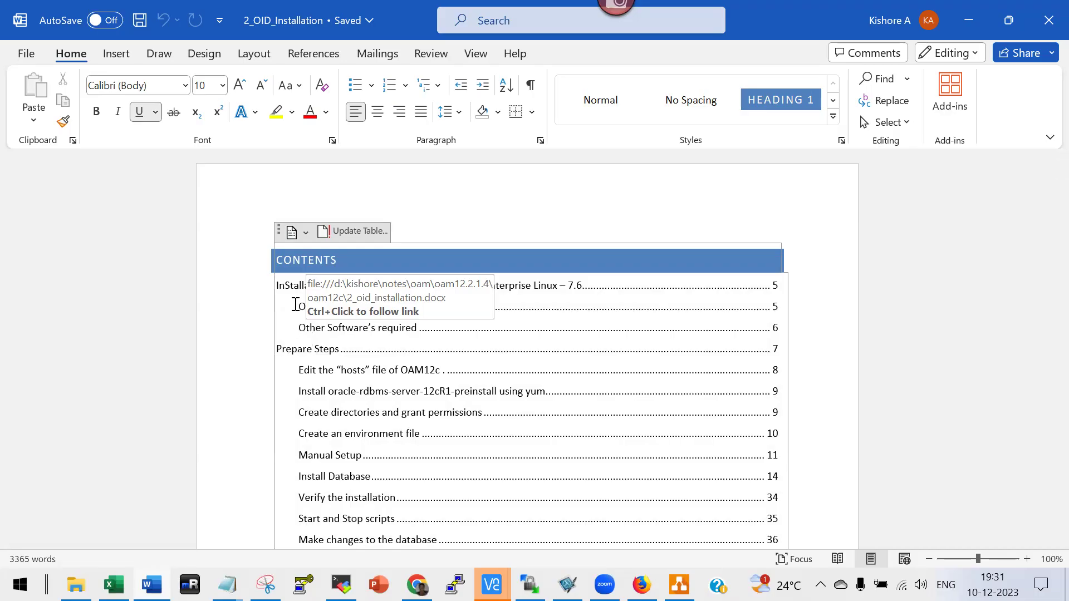
pyautogui.click(288, 285)
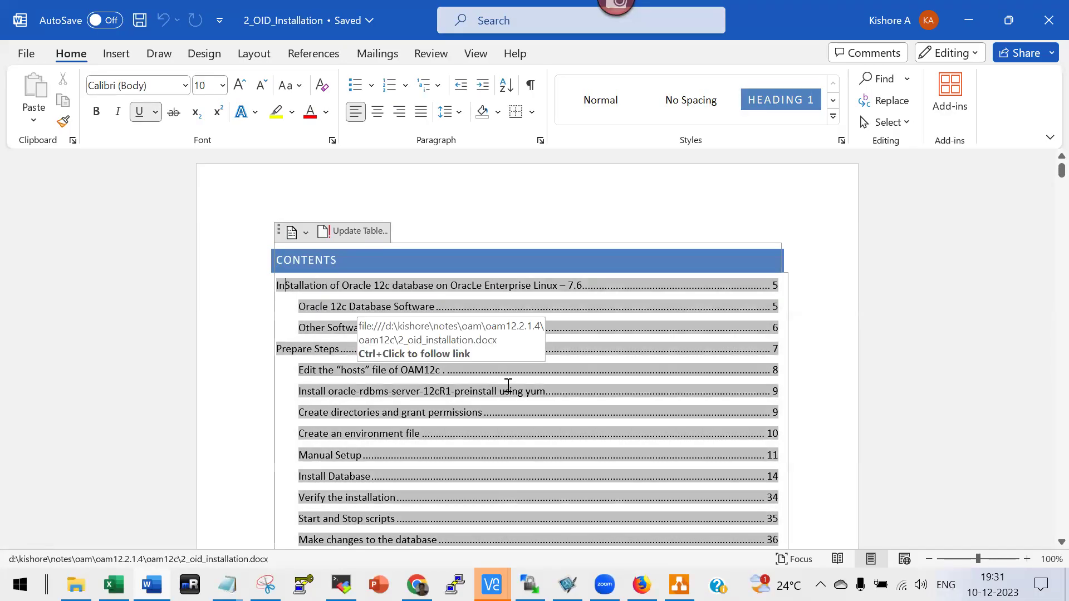
pyautogui.scroll(-3, 506, 383)
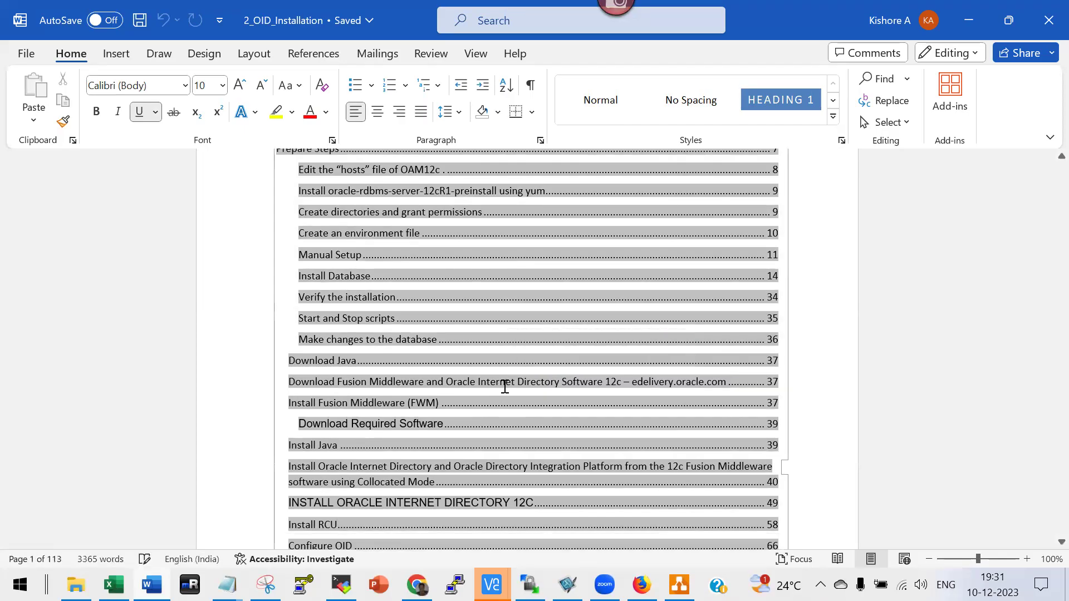
pyautogui.scroll(-6, 503, 387)
pyautogui.scroll(-10, 505, 385)
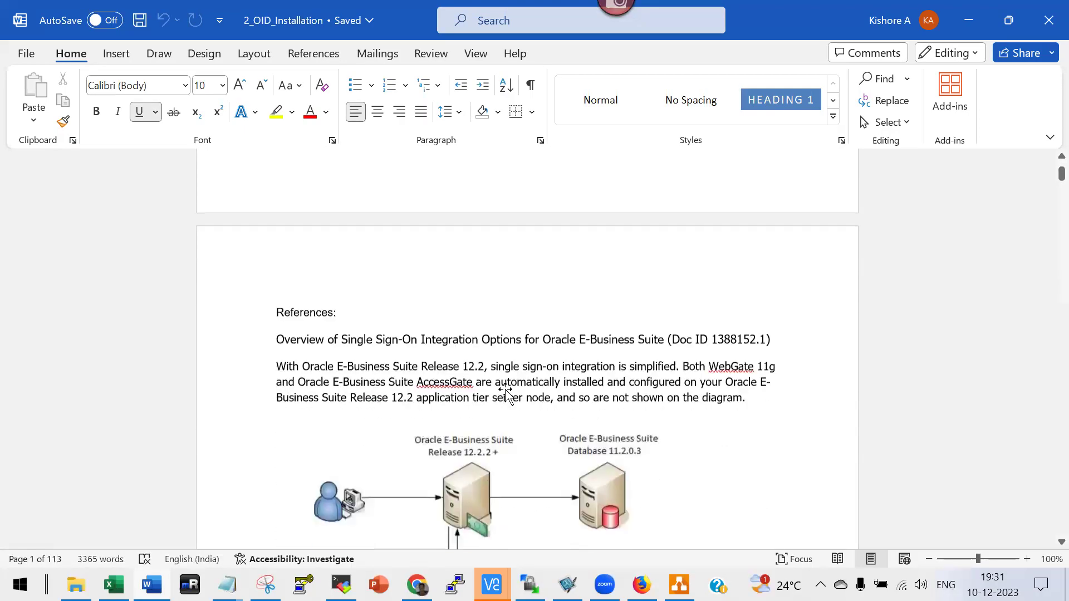
pyautogui.scroll(-8, 505, 390)
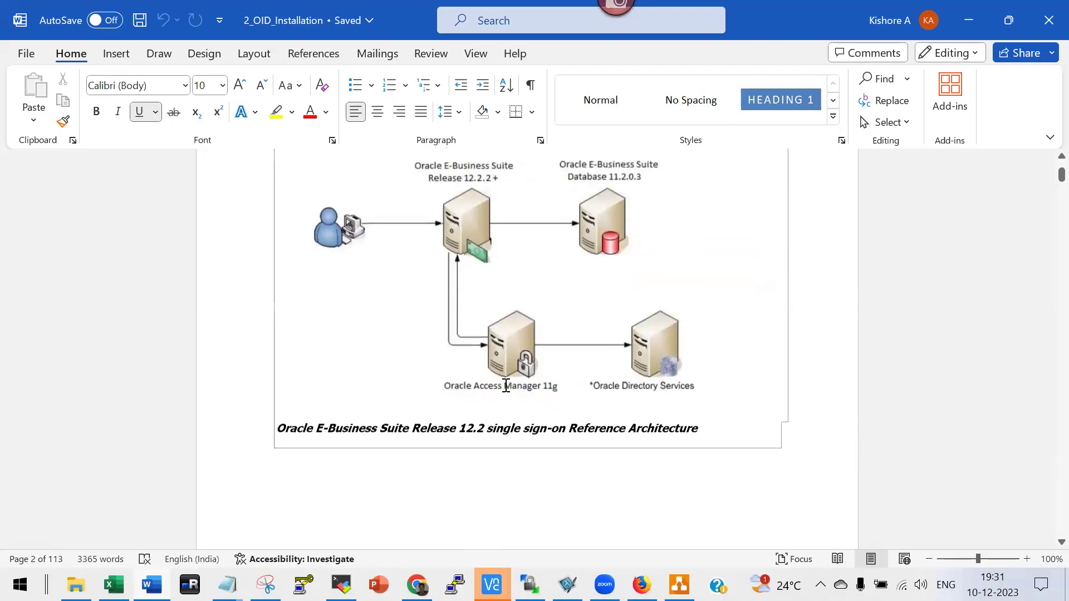
pyautogui.scroll(-3, 505, 390)
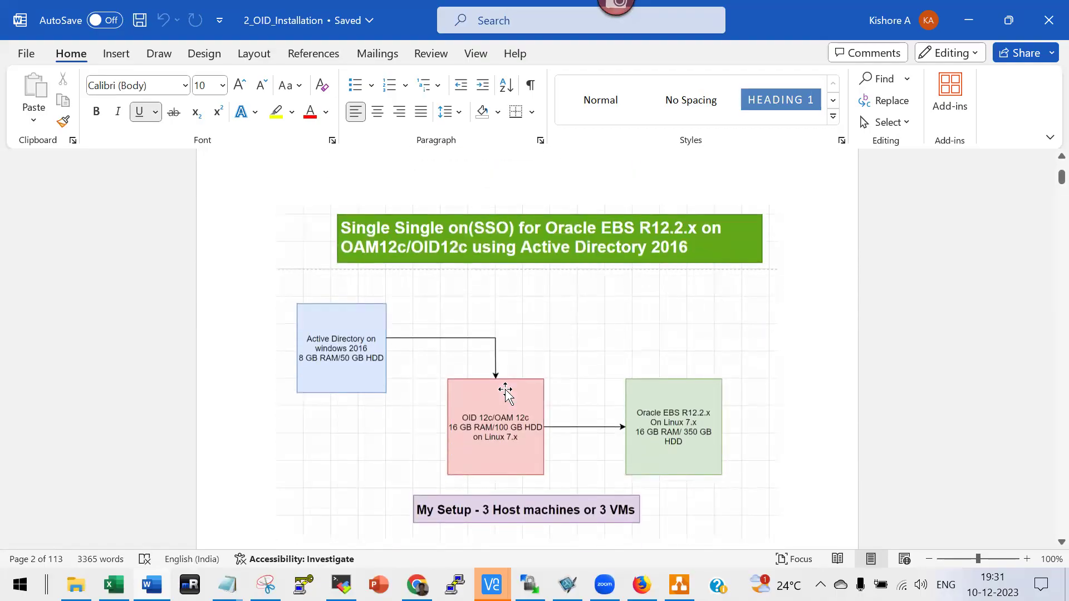
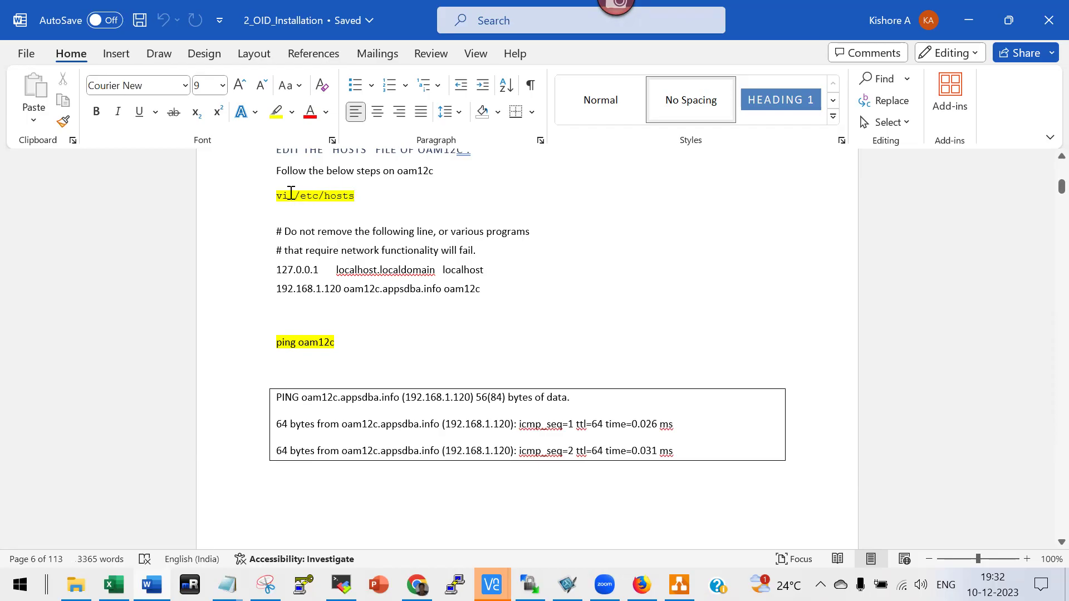
# Quit top and list /etc/hosts in the 192.168.1.13 oam12c session.
pyautogui.hotkey('alt', 'Tab')
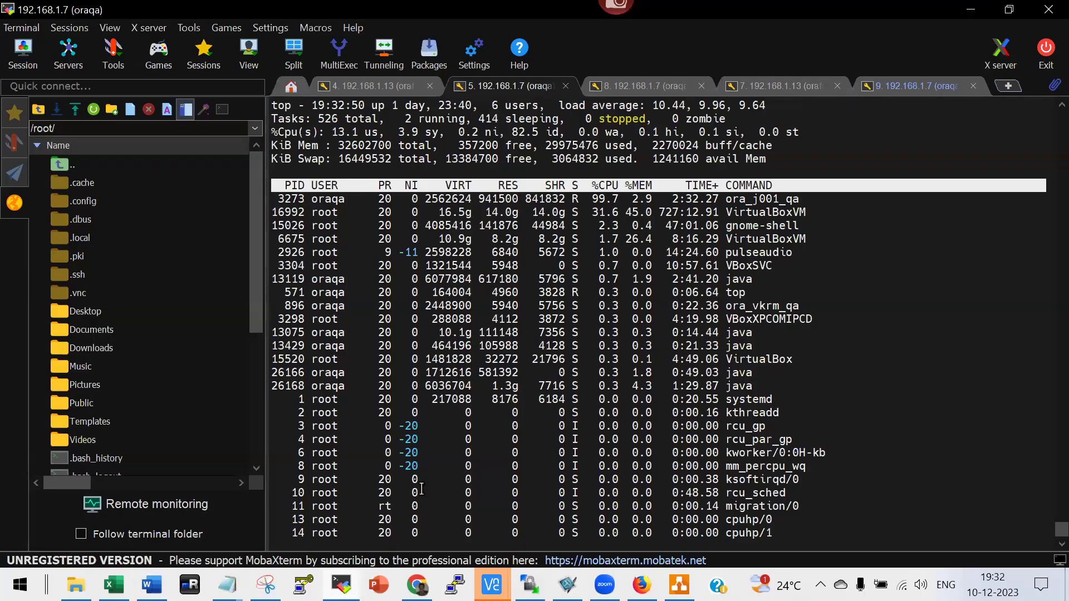
pyautogui.press('q')
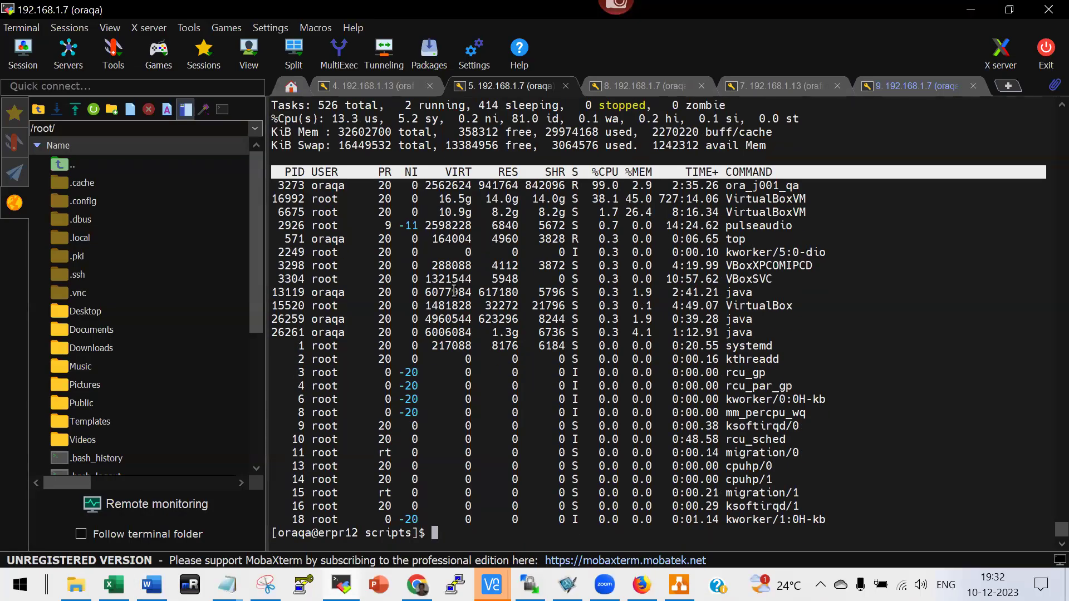
pyautogui.click(379, 86)
pyautogui.write('cat  /etc/hosts')
pyautogui.press('Return')
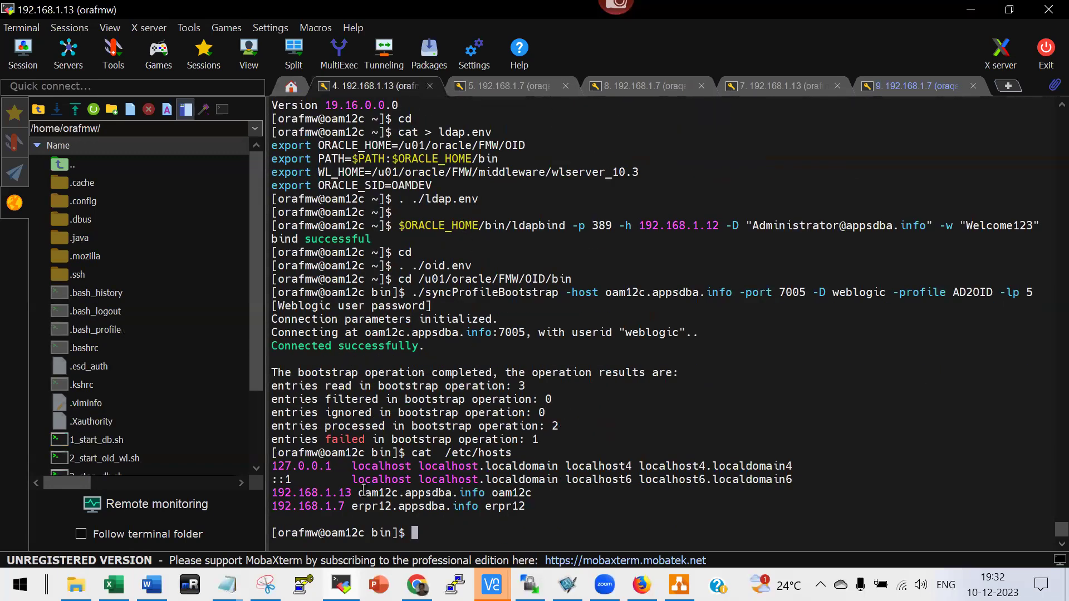
# Copy the 192.168.1.13 oam12c and 192.168.1.7 erpr12 host lines.
pyautogui.tripleClick(276, 507)
pyautogui.doubleClick(277, 506)
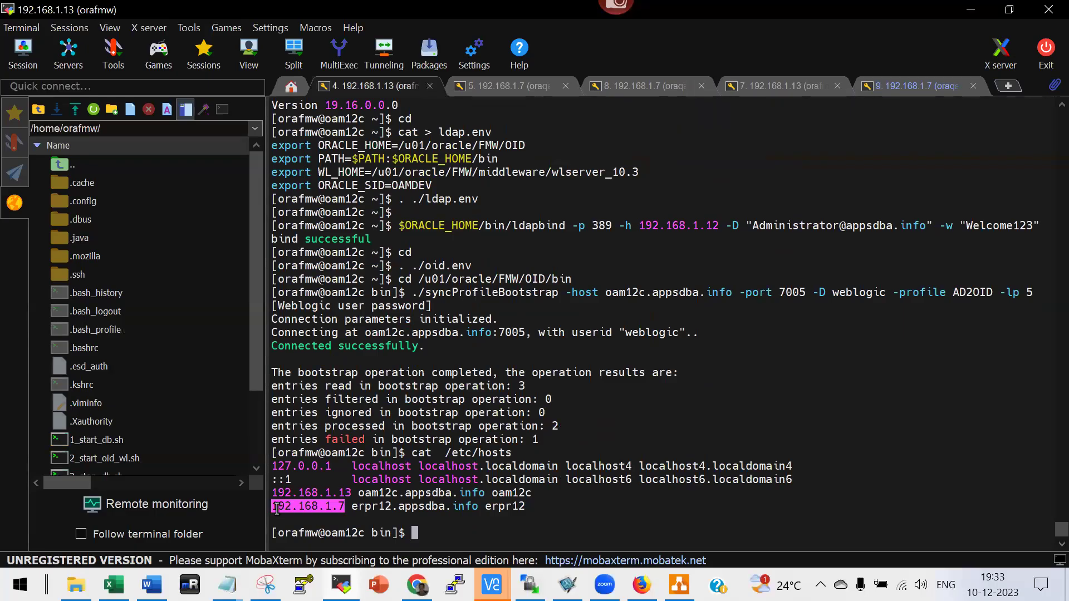
pyautogui.click(274, 508)
pyautogui.doubleClick(275, 508)
pyautogui.click(274, 507)
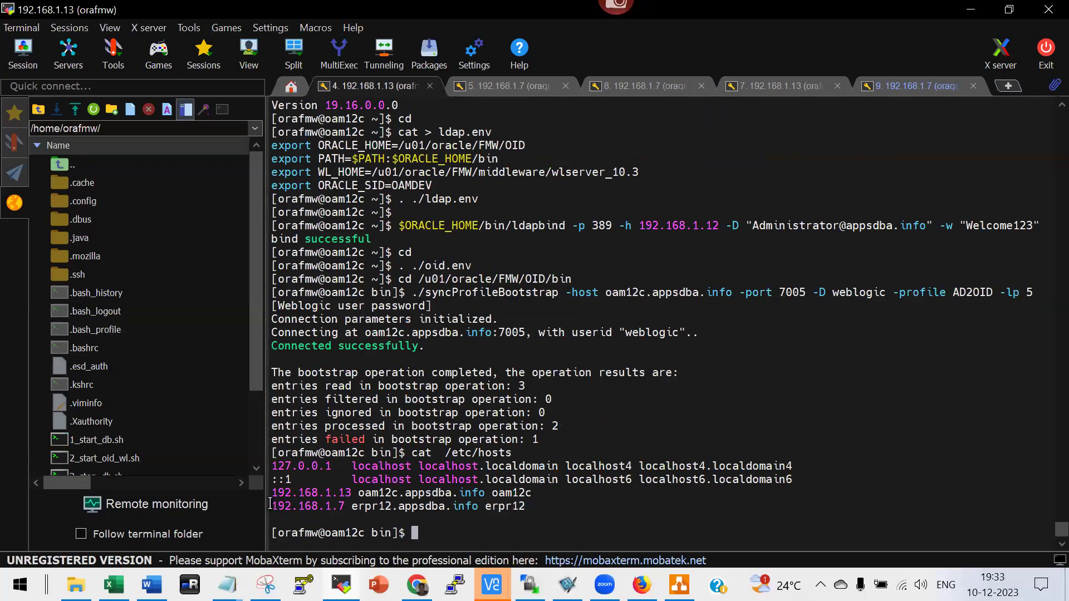
pyautogui.moveTo(274, 493); pyautogui.dragTo(534, 508)
pyautogui.hotkey('ctrl', 'c')
pyautogui.click(534, 509)
# Replace the old 192.168.1.120 hosts entry with the pasted oam12c and erpr12 lines.
pyautogui.hotkey('alt', 'Tab')
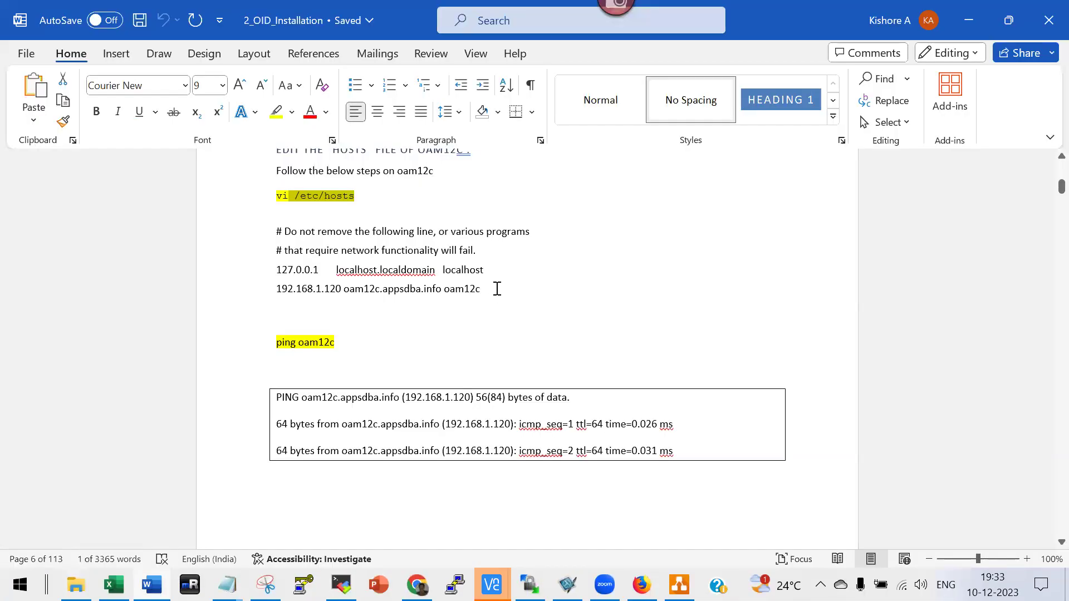
pyautogui.click(497, 288)
pyautogui.moveTo(272, 290); pyautogui.dragTo(485, 290)
pyautogui.hotkey('ctrl', 'v')
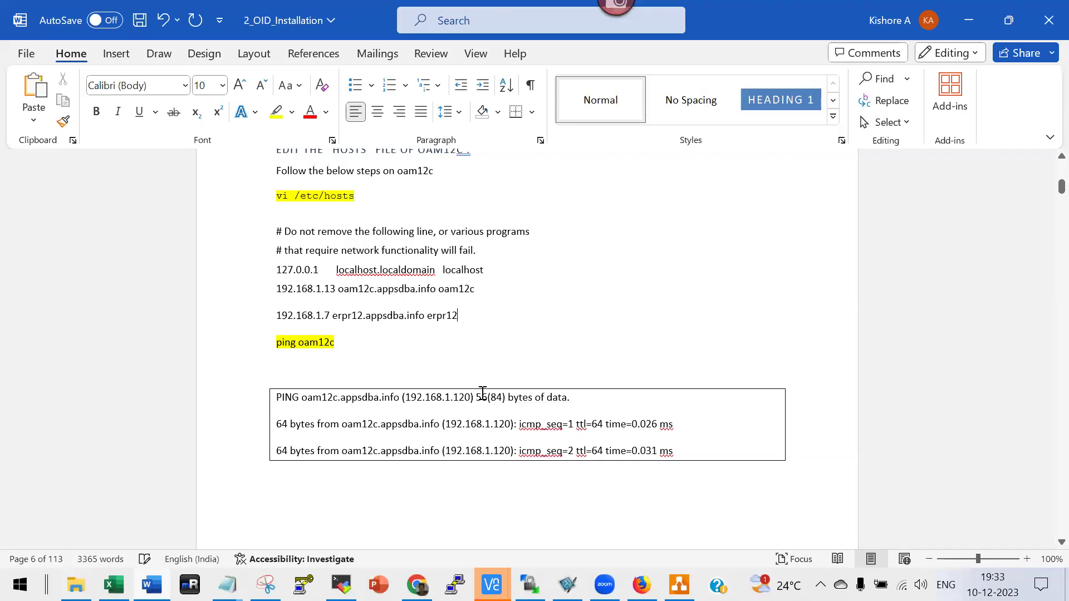
pyautogui.press('Return')
pyautogui.click(276, 288)
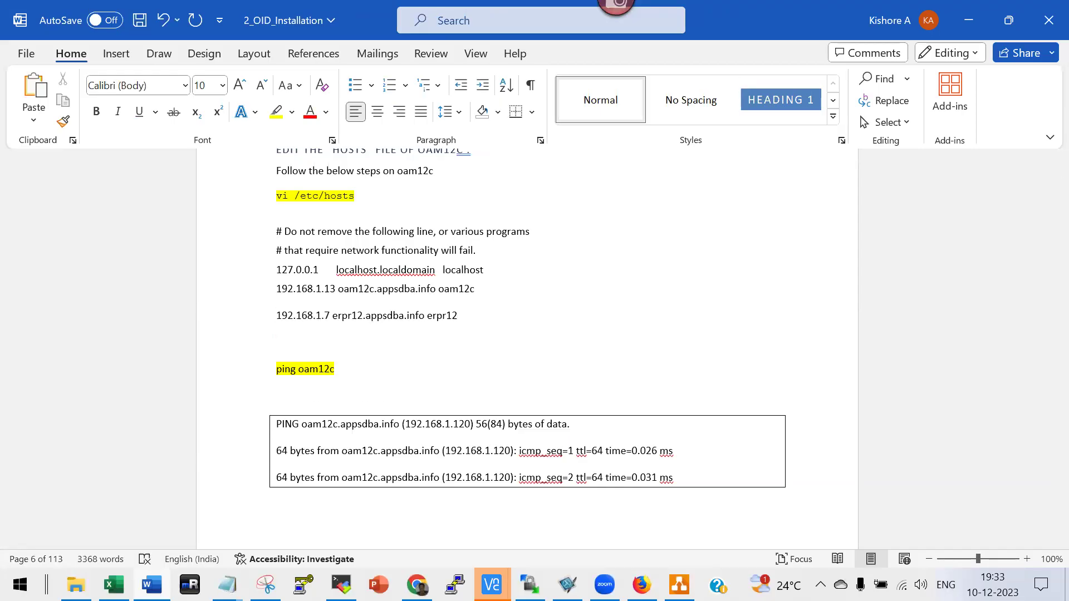
# Highlight the ./runInstaller command in yellow, below the export CV_ASSUME_DISTID line.
pyautogui.scroll(-15, 482, 396)
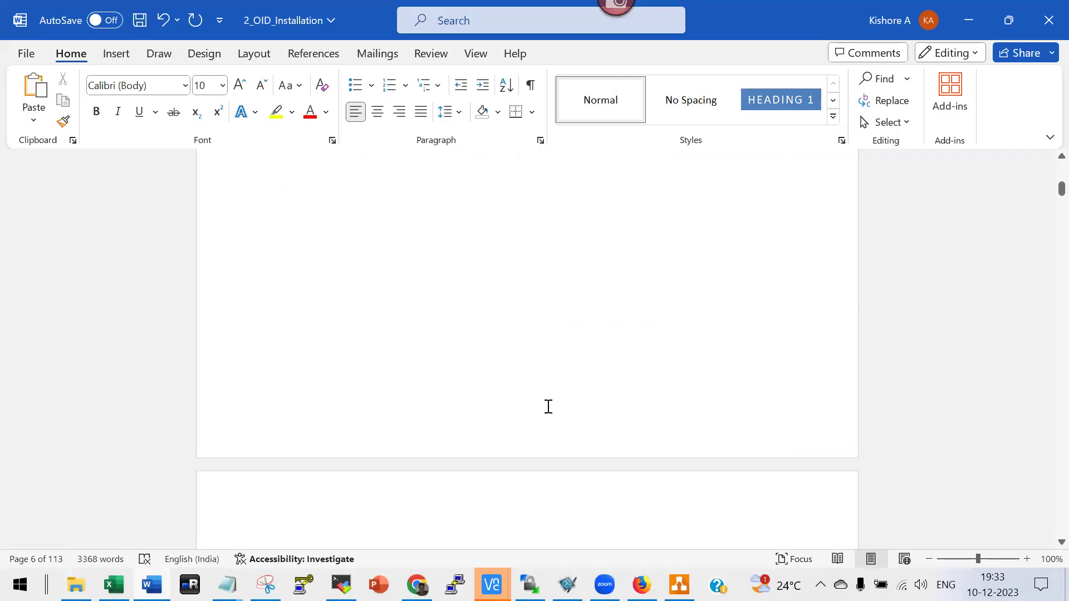
pyautogui.scroll(-5, 544, 410)
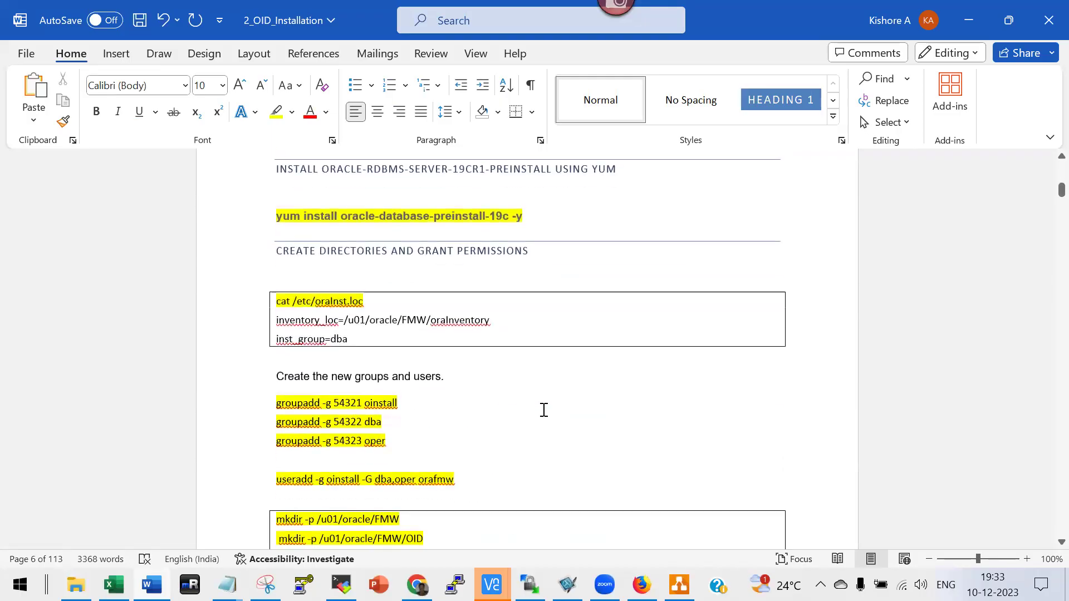
pyautogui.click(237, 221)
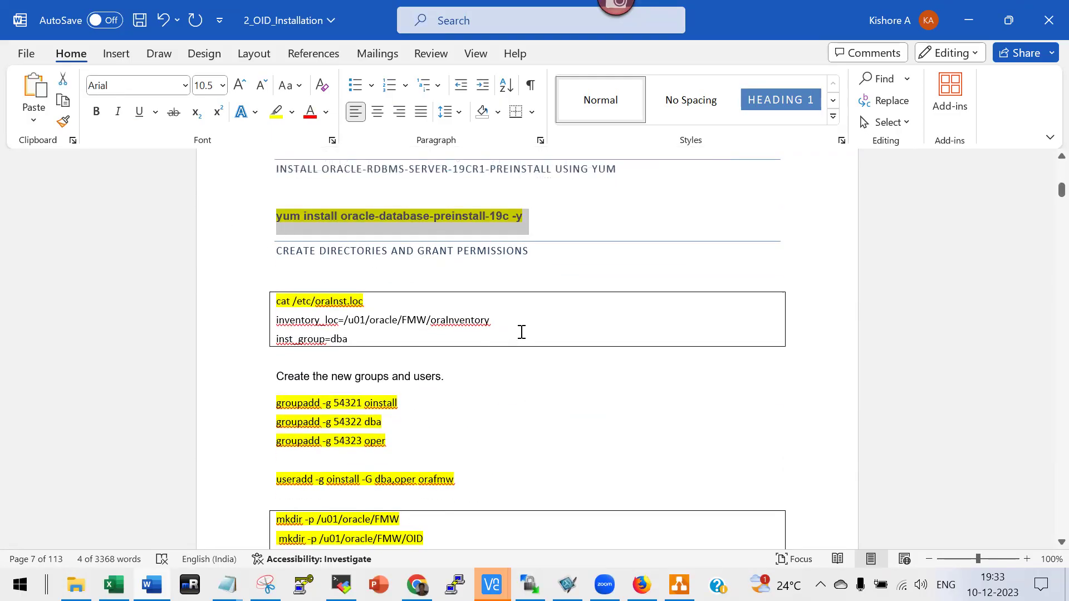
pyautogui.scroll(-2, 521, 337)
pyautogui.scroll(-12, 521, 337)
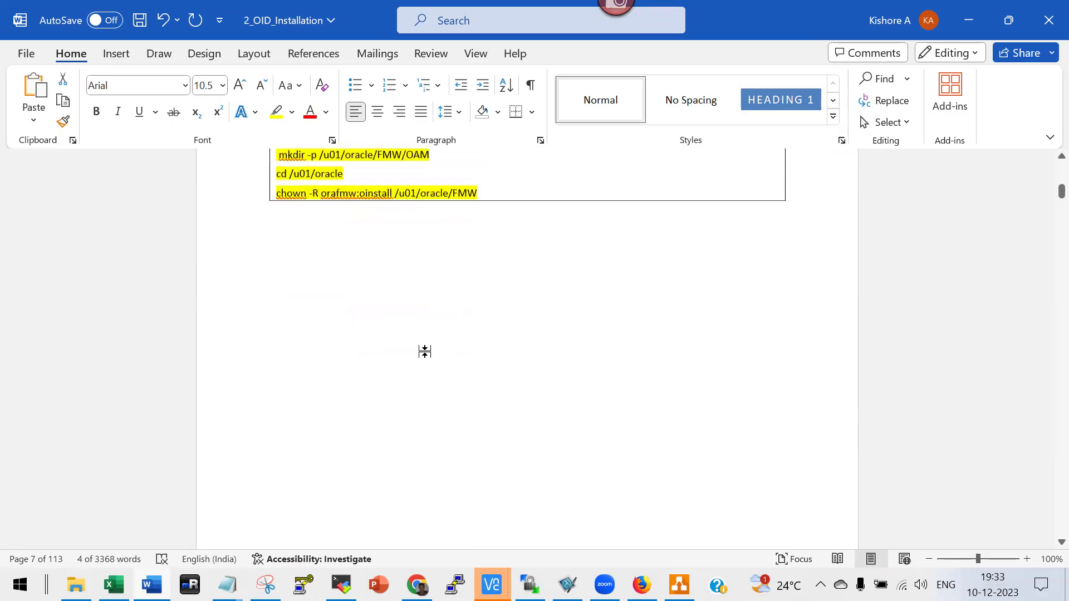
pyautogui.scroll(-4, 422, 358)
pyautogui.scroll(5, 423, 356)
pyautogui.scroll(-2, 306, 332)
pyautogui.scroll(-15, 436, 396)
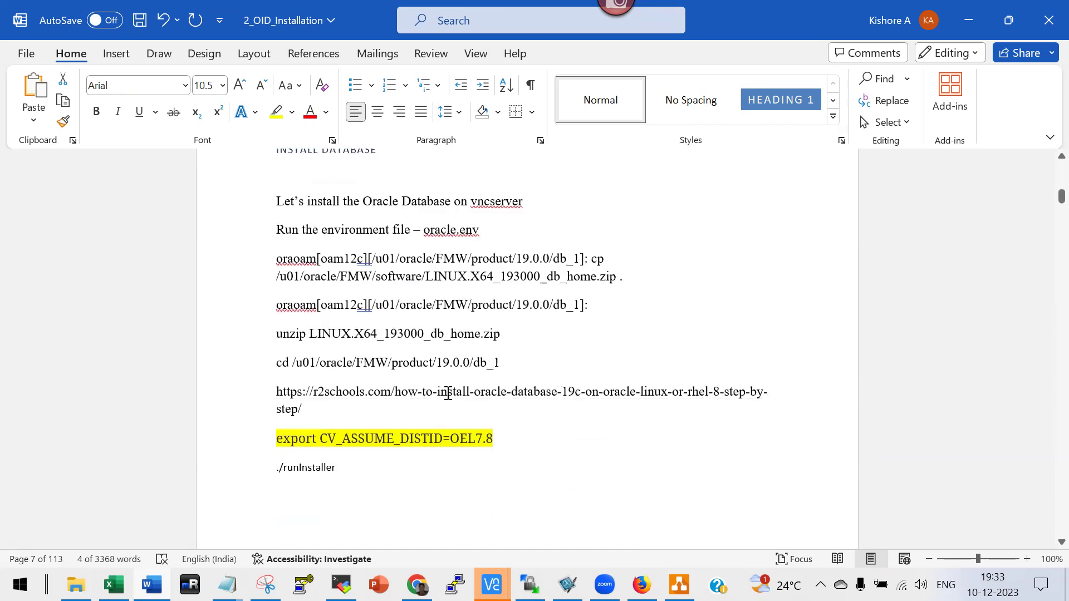
pyautogui.scroll(-5, 449, 396)
pyautogui.scroll(5, 448, 390)
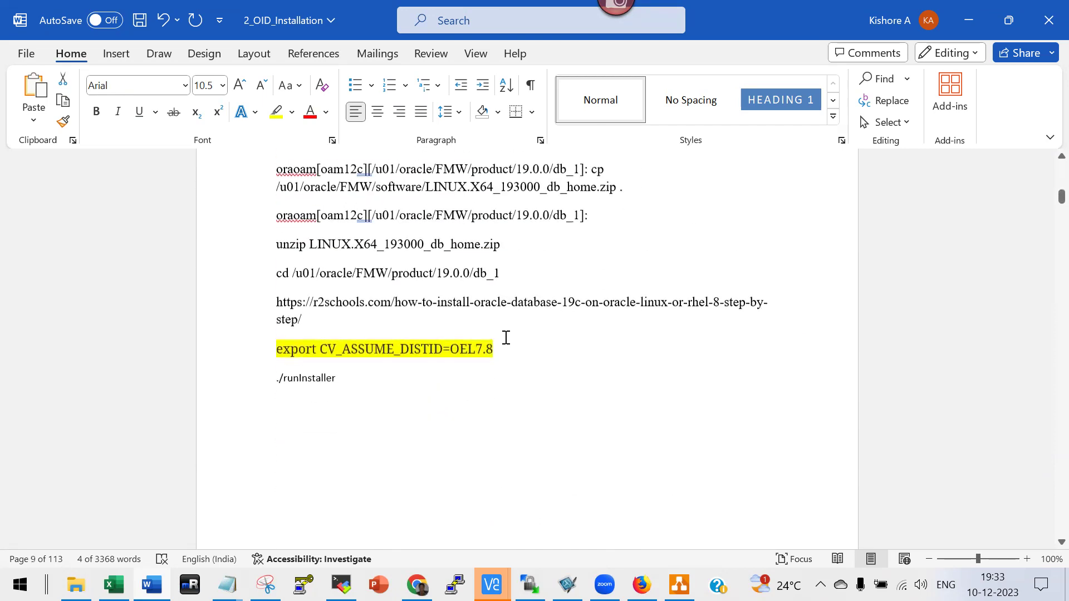
pyautogui.click(240, 353)
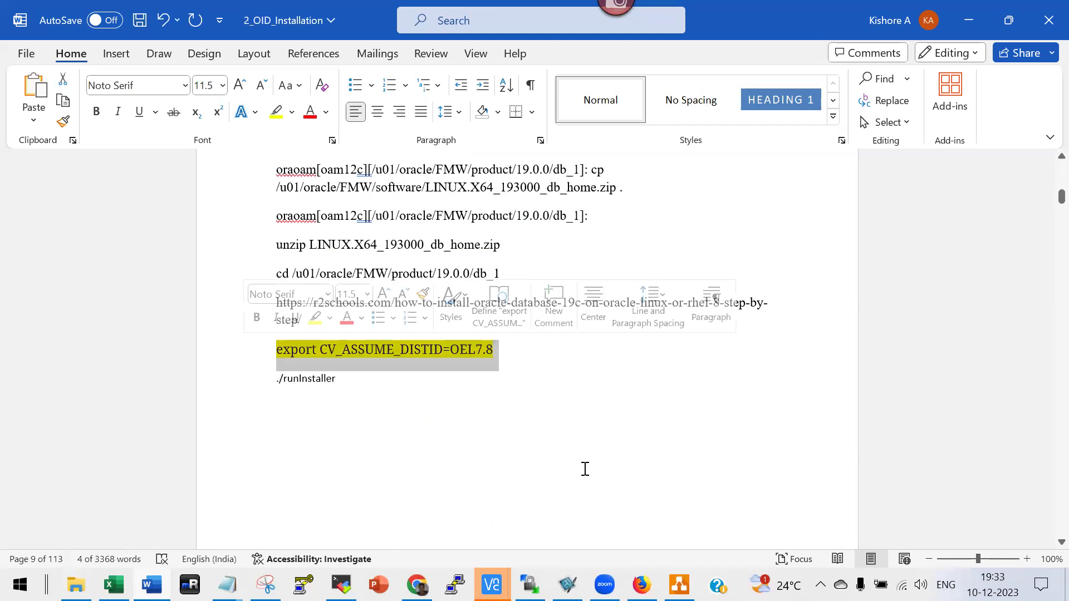
pyautogui.click(236, 384)
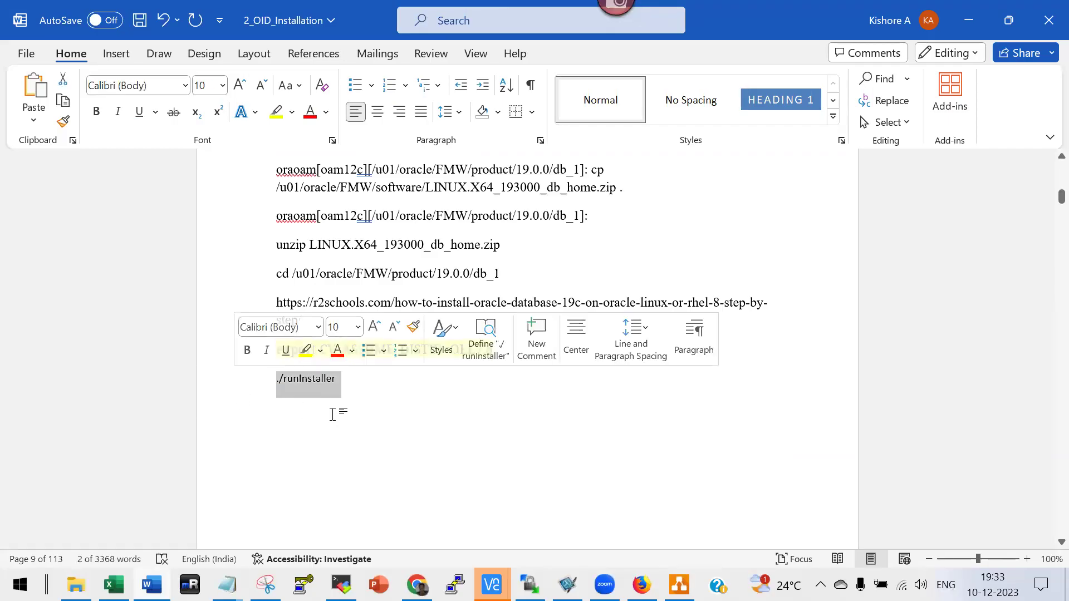
pyautogui.click(277, 113)
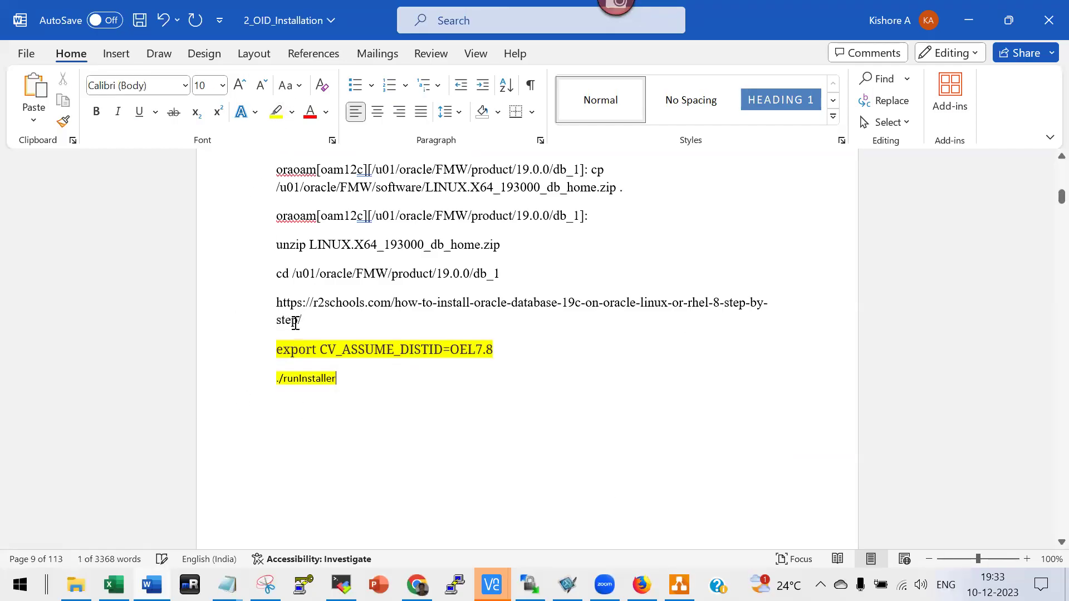
pyautogui.click(400, 413)
pyautogui.scroll(-10, 383, 399)
pyautogui.scroll(-12, 384, 396)
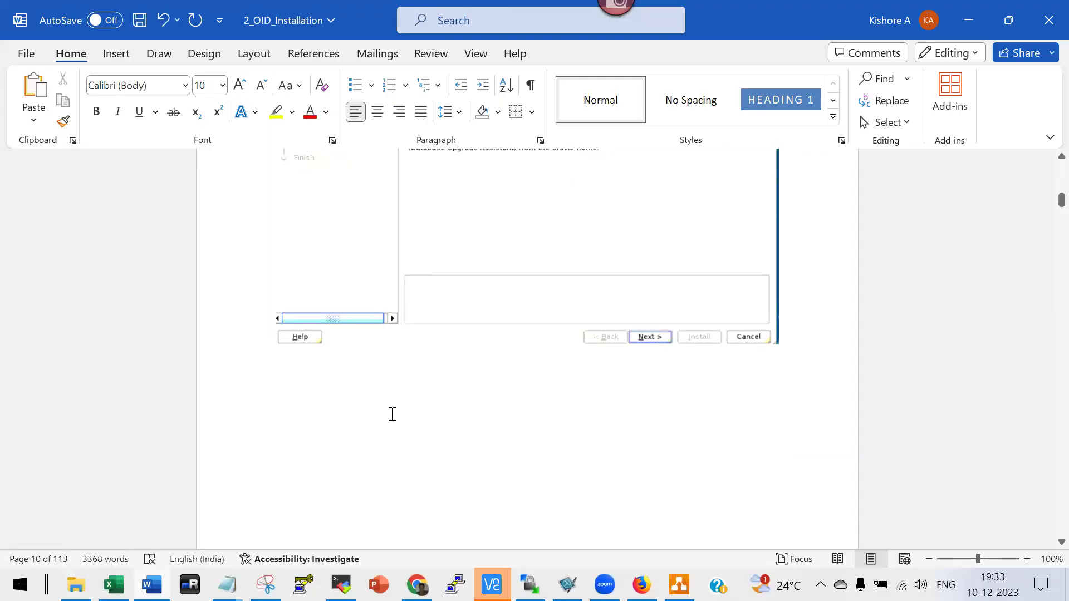
pyautogui.scroll(-15, 400, 426)
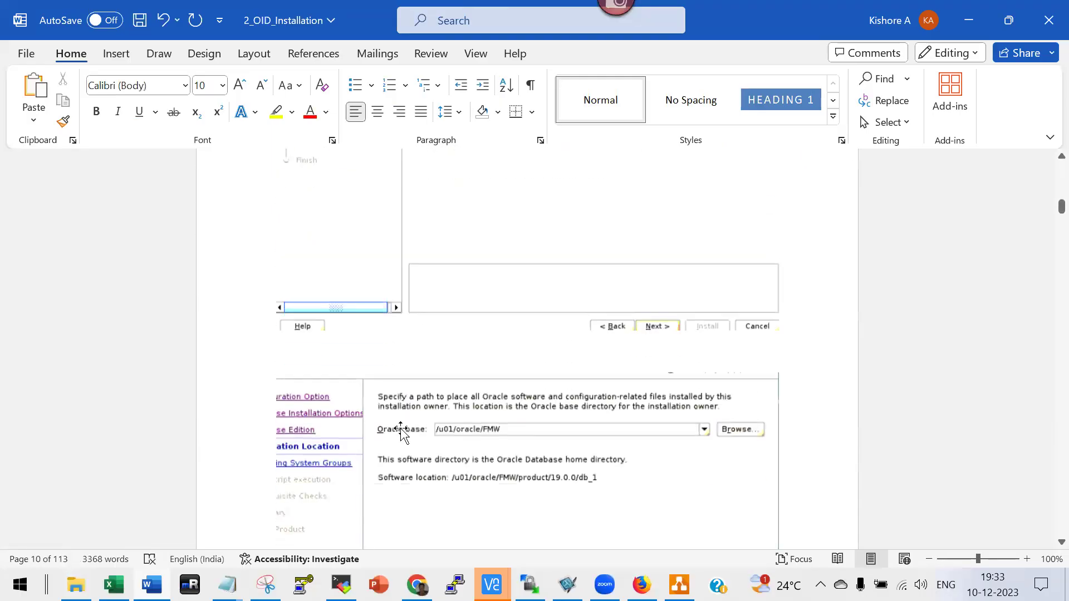
pyautogui.scroll(-15, 405, 422)
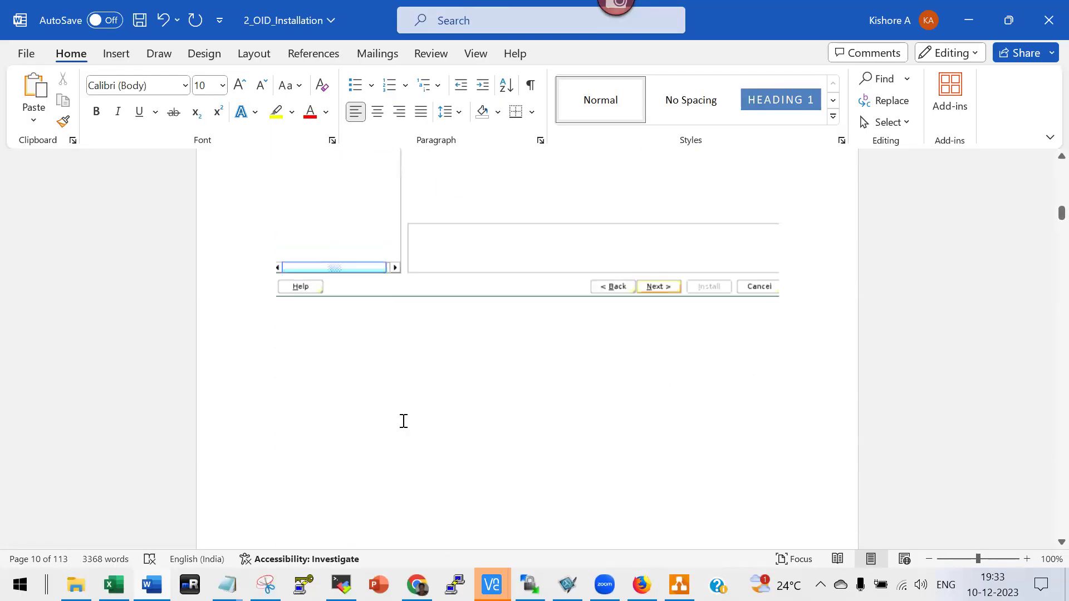
pyautogui.scroll(5, 398, 426)
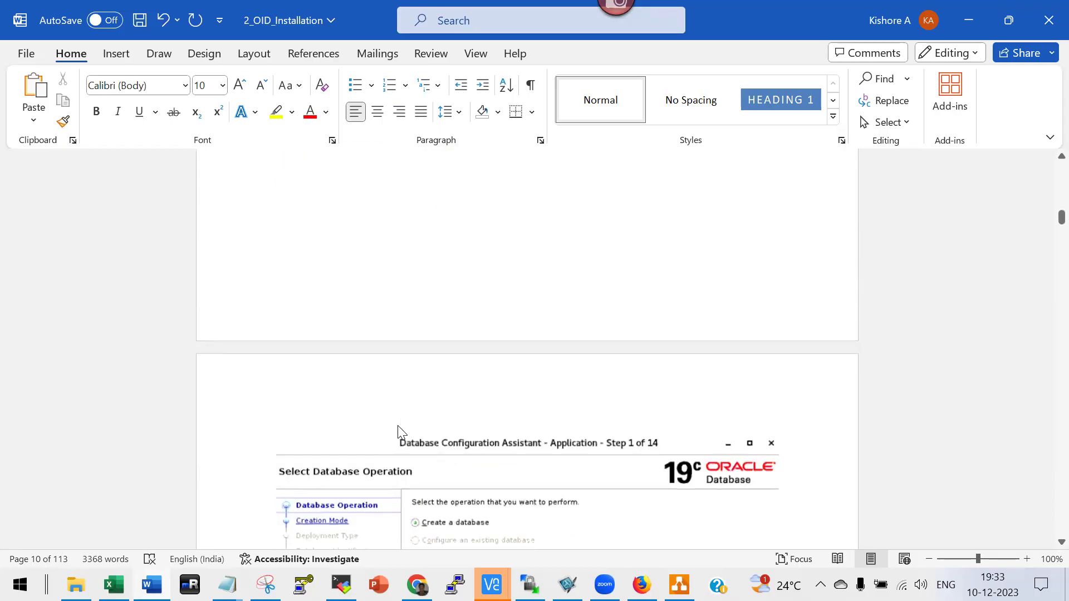
pyautogui.doubleClick(319, 286)
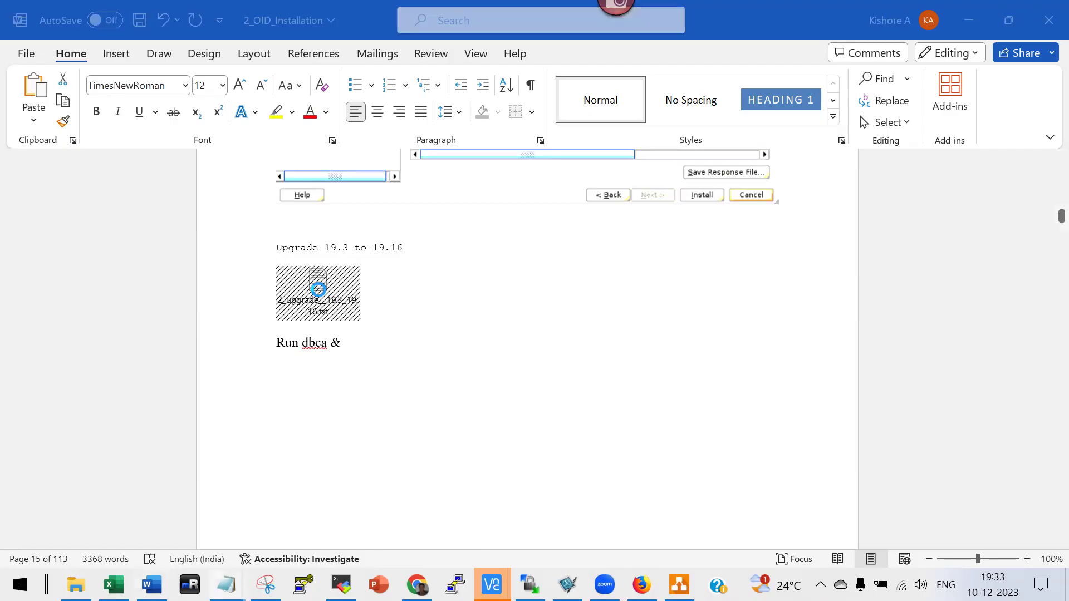
pyautogui.scroll(-20, 392, 359)
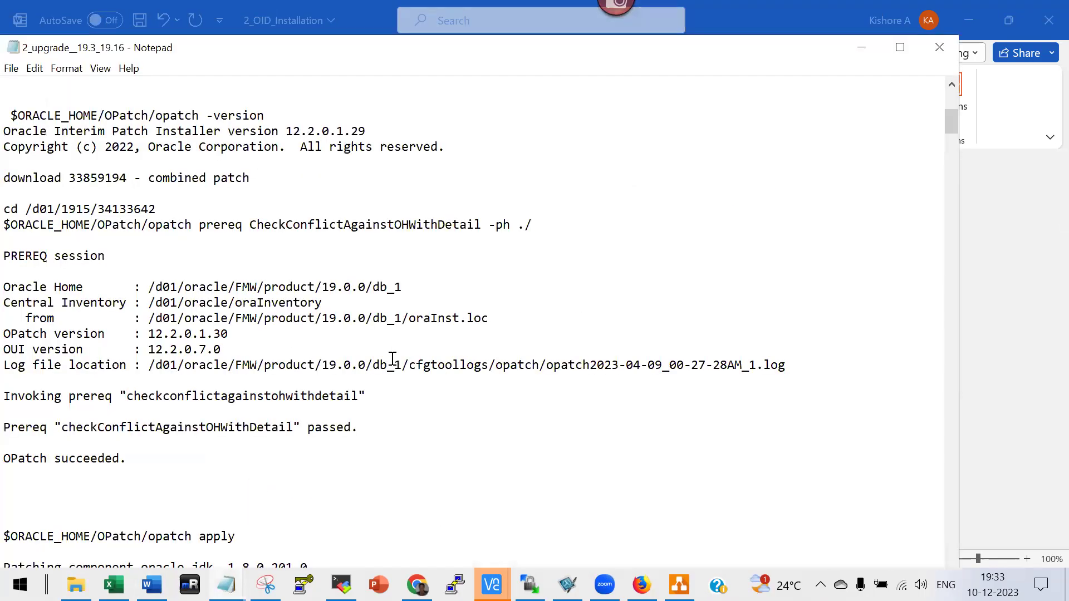
pyautogui.scroll(20, 389, 370)
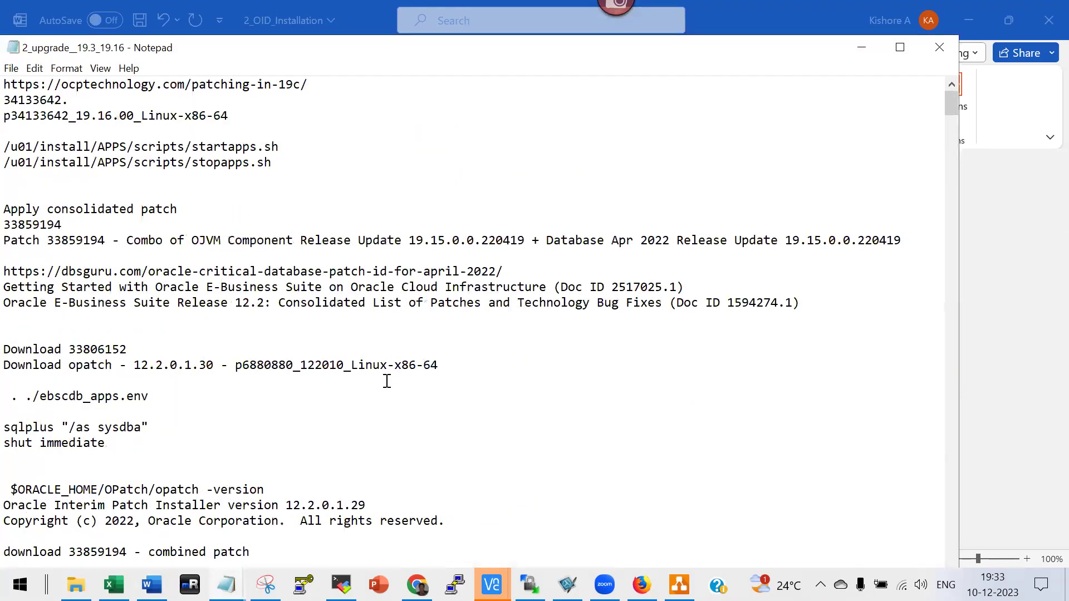
pyautogui.hotkey('alt', 'f')
pyautogui.press('x')
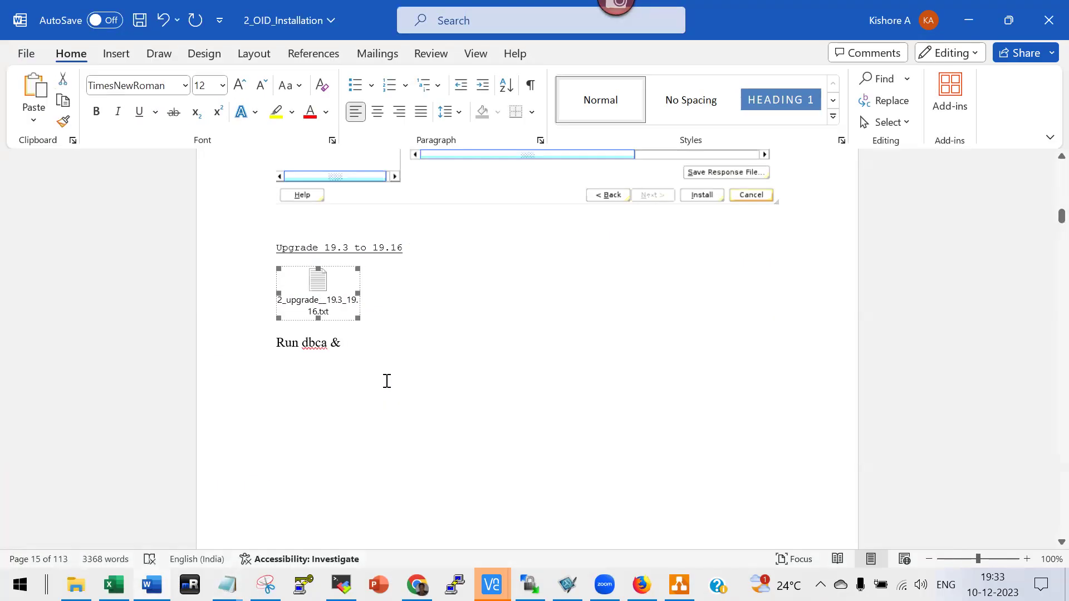
pyautogui.scroll(-10, 387, 381)
# Scroll to the INSTALL FUSION MIDDLEWARE (FWM) / DOWNLOAD JAVA section on page 31.
pyautogui.scroll(-15, 598, 441)
pyautogui.scroll(-15, 588, 426)
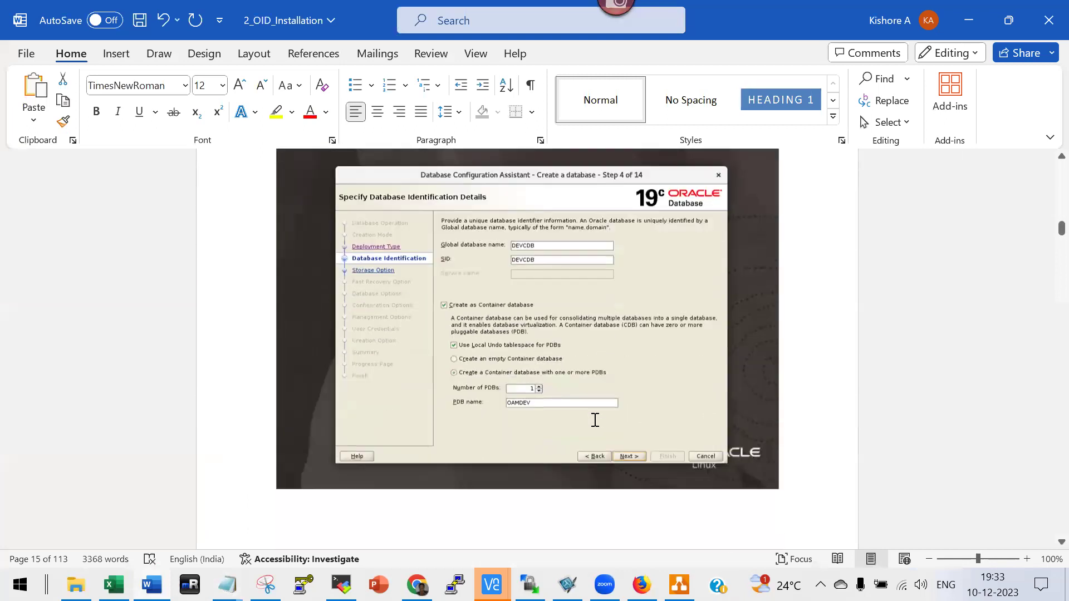
pyautogui.scroll(-1, 595, 421)
pyautogui.scroll(2, 555, 370)
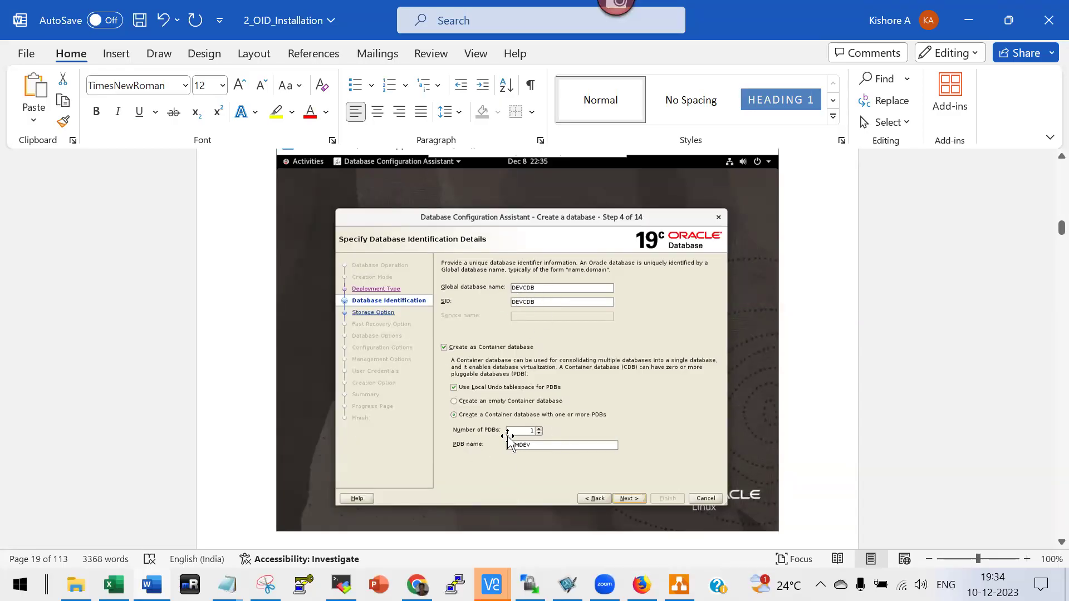
pyautogui.scroll(-15, 469, 458)
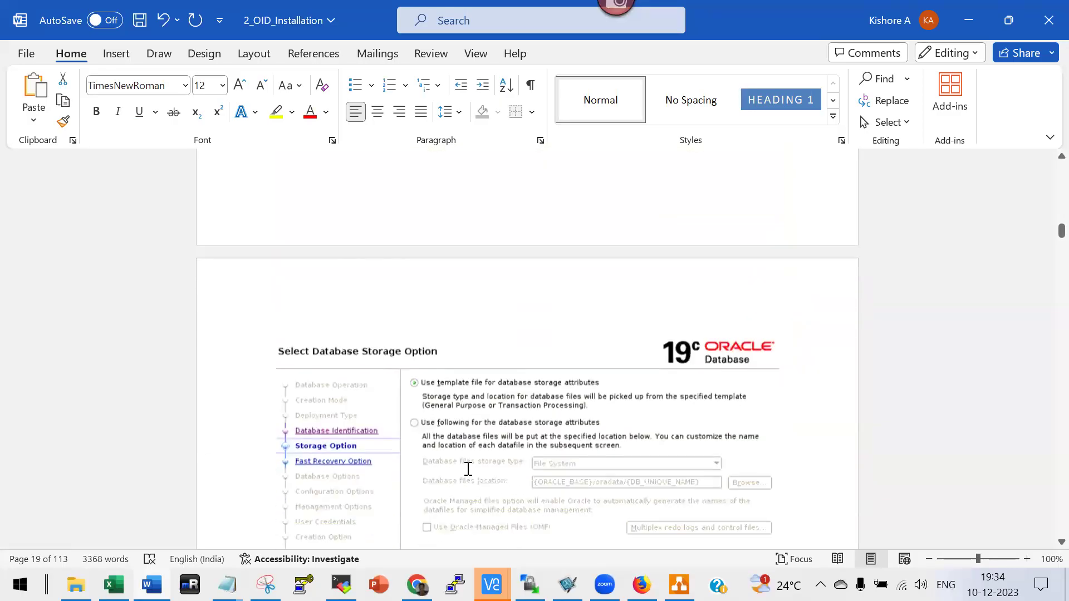
pyautogui.scroll(-20, 467, 473)
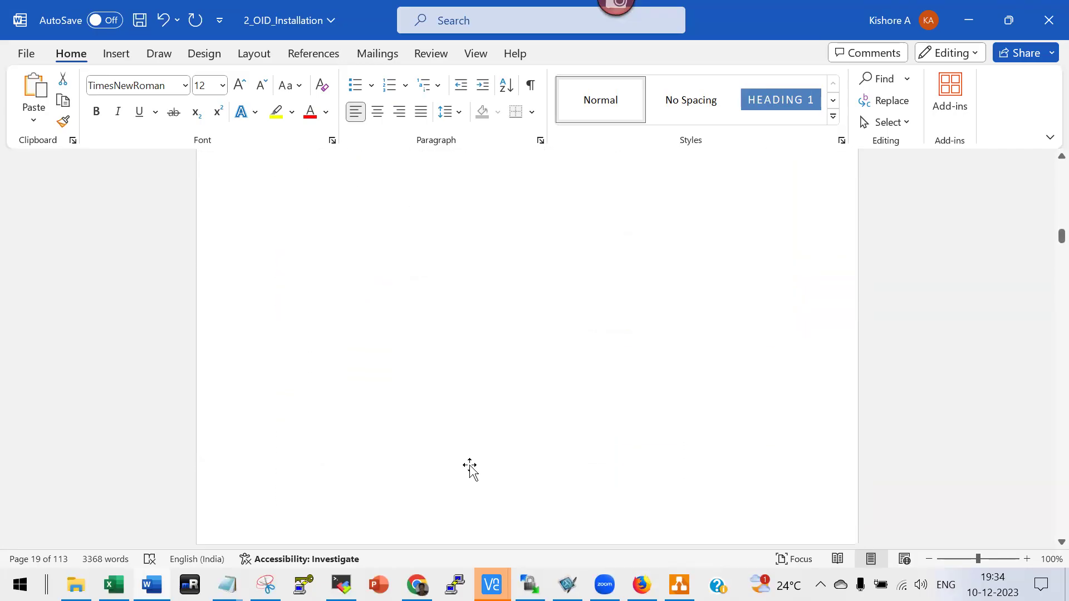
pyautogui.scroll(-20, 471, 462)
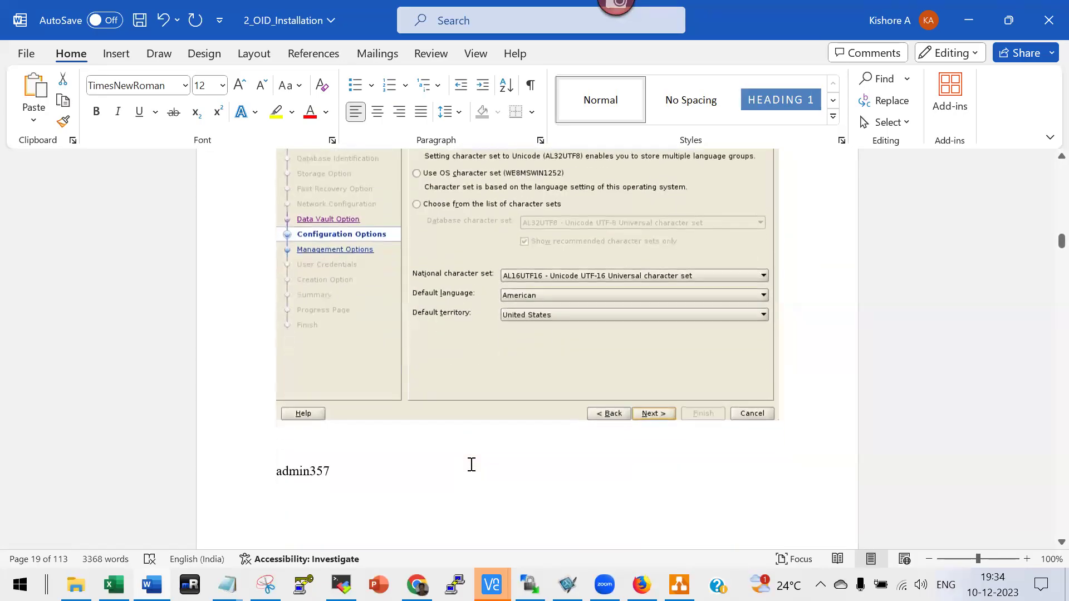
pyautogui.scroll(-20, 476, 467)
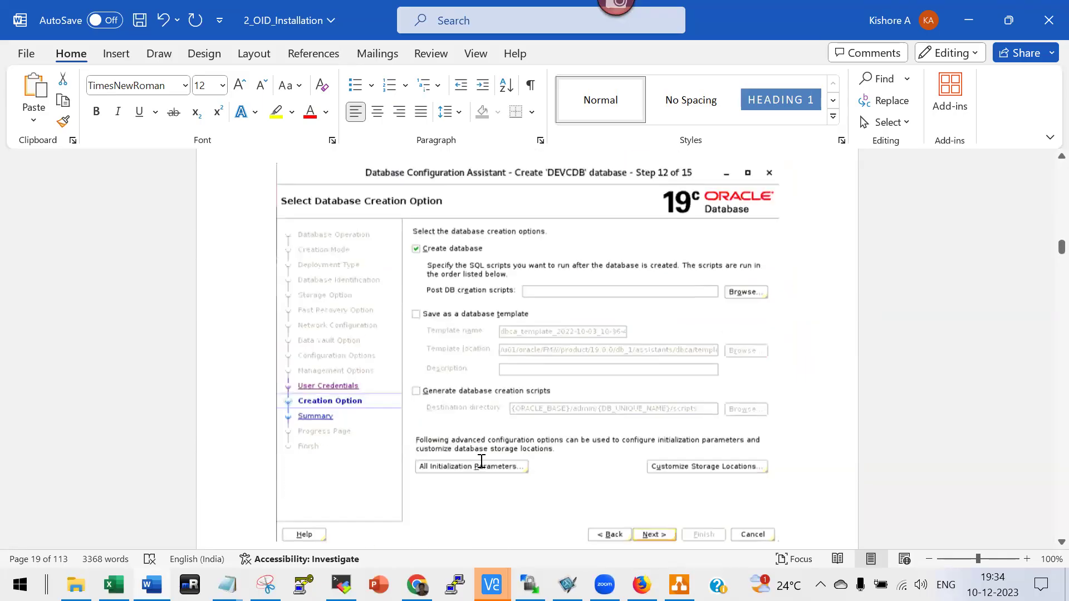
pyautogui.scroll(-20, 482, 464)
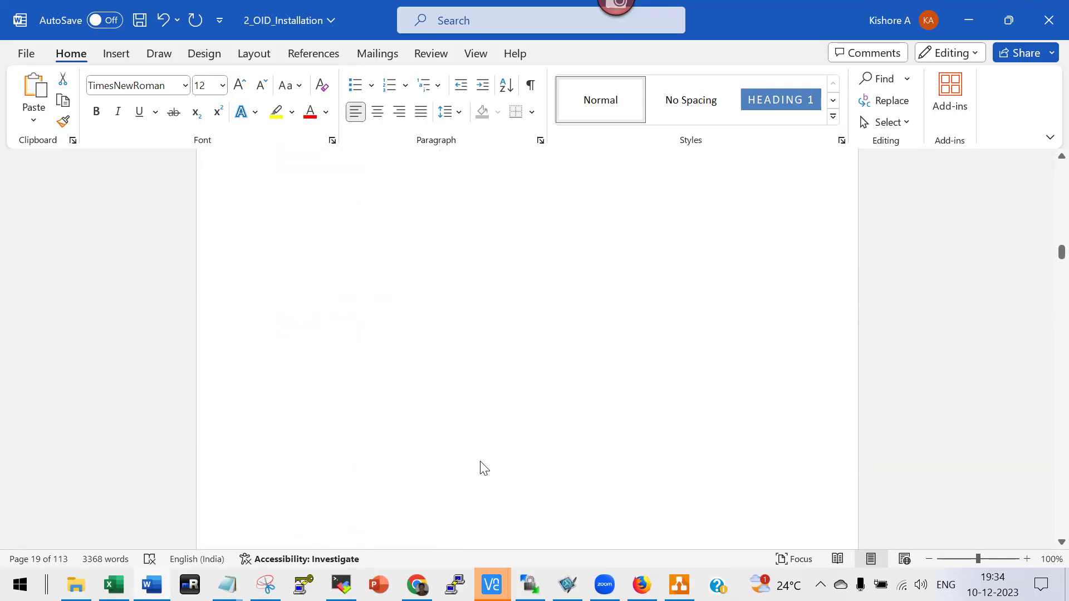
pyautogui.scroll(-20, 482, 465)
pyautogui.scroll(-6, 485, 473)
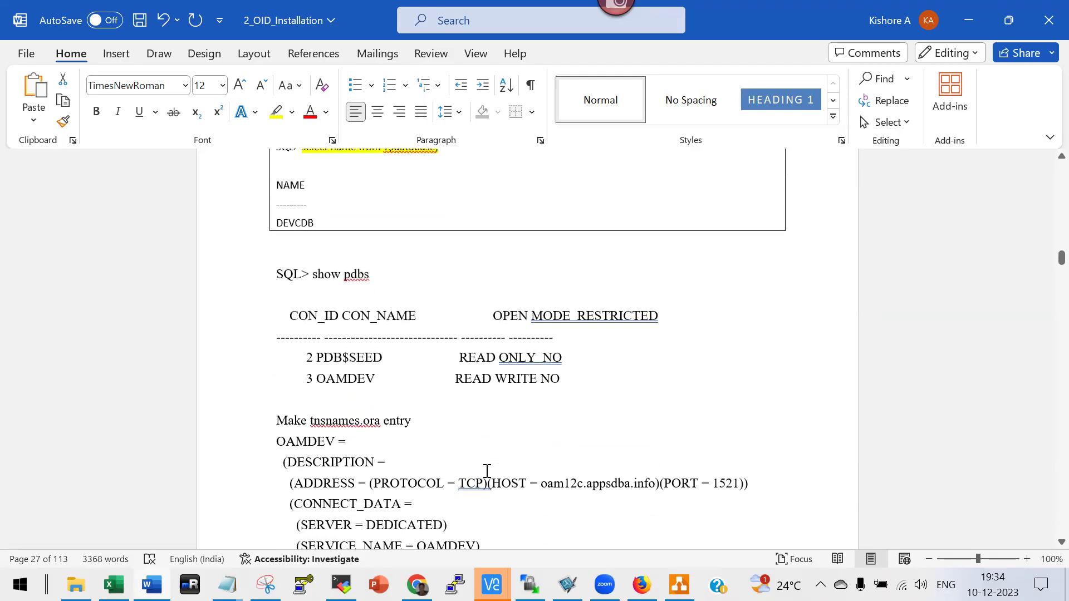
pyautogui.scroll(-15, 513, 466)
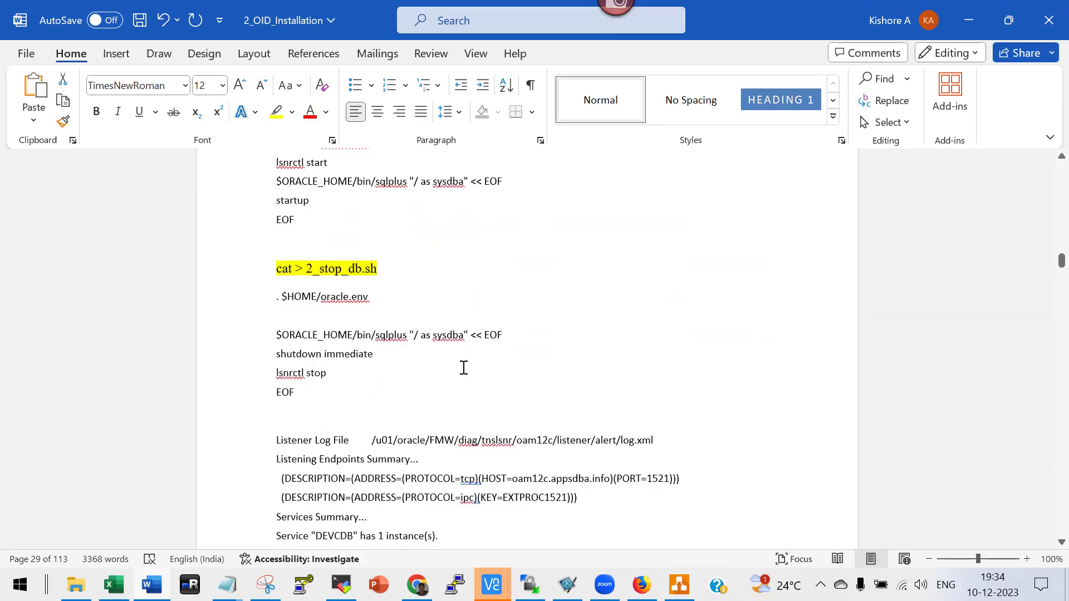
pyautogui.scroll(-12, 463, 368)
pyautogui.scroll(3, 453, 383)
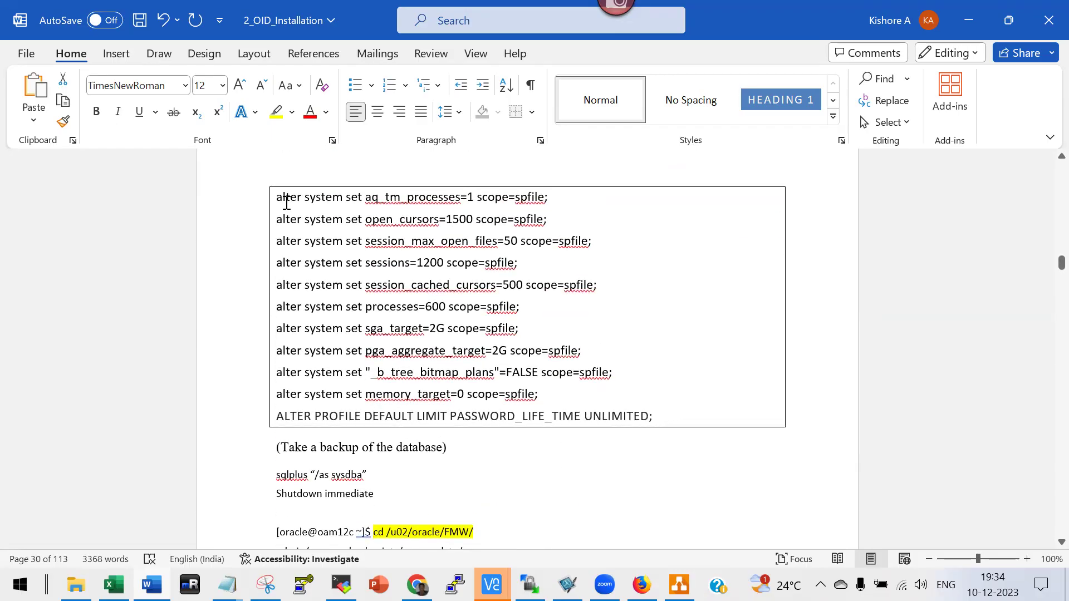
pyautogui.scroll(-12, 479, 415)
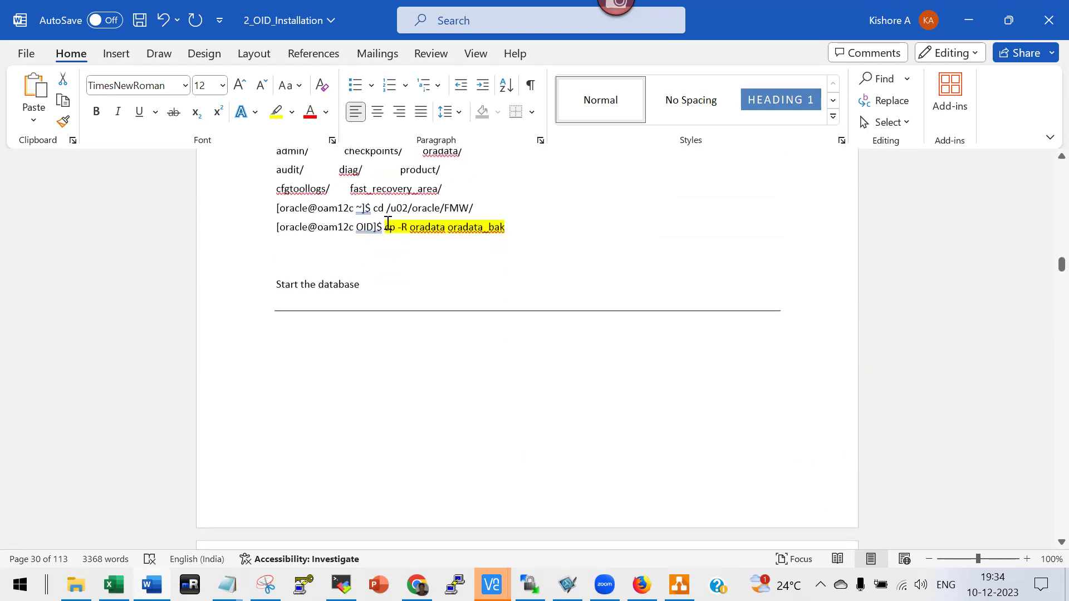
pyautogui.scroll(-18, 542, 422)
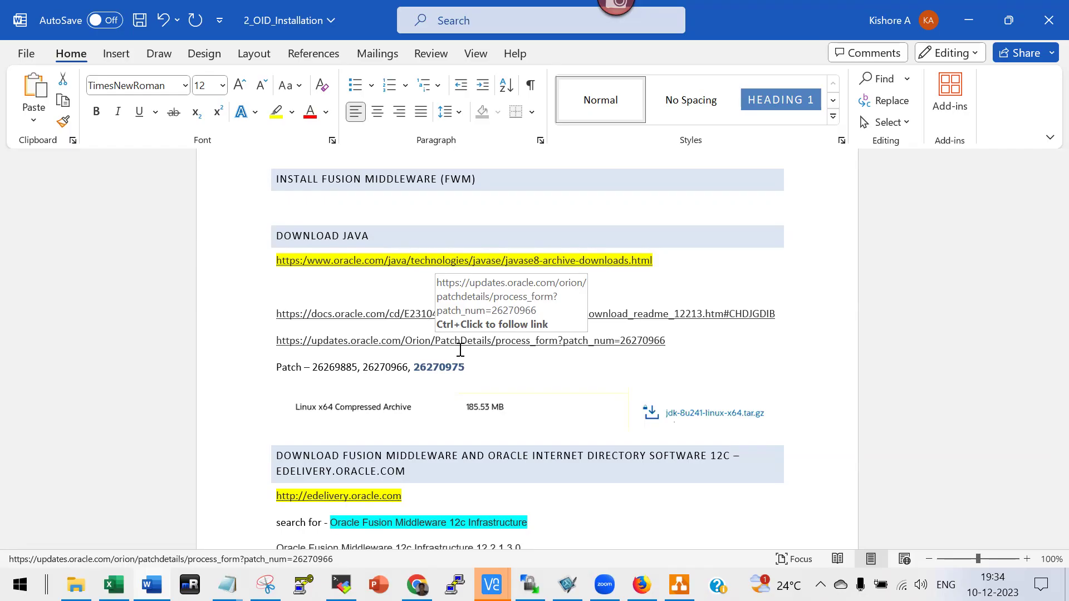
# Delete the download-table screenshot and the edelivery link lines through the V886426 row.
pyautogui.scroll(-3, 460, 350)
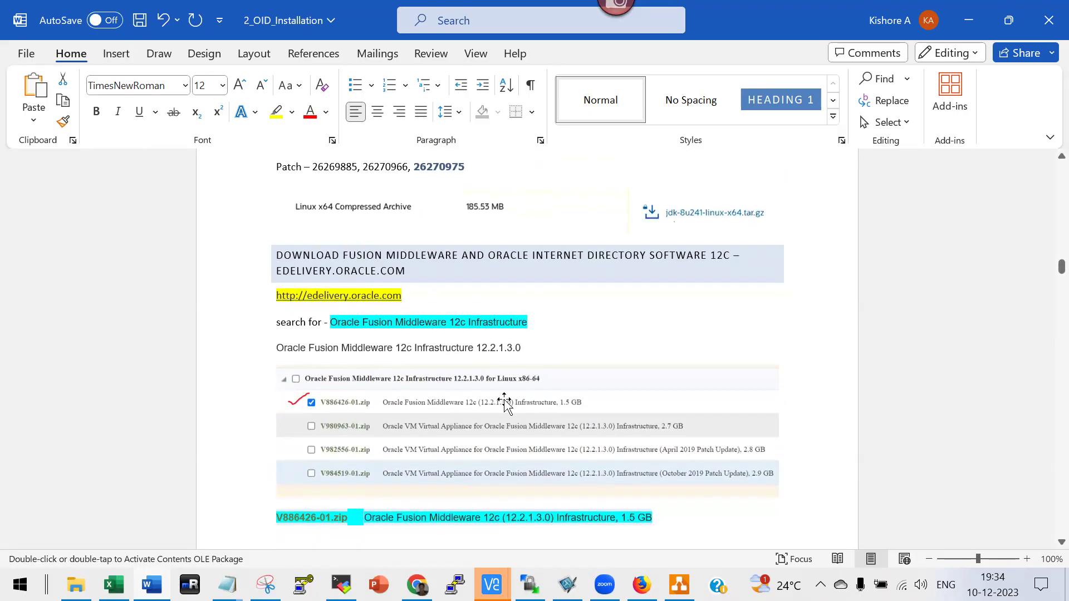
pyautogui.click(478, 418)
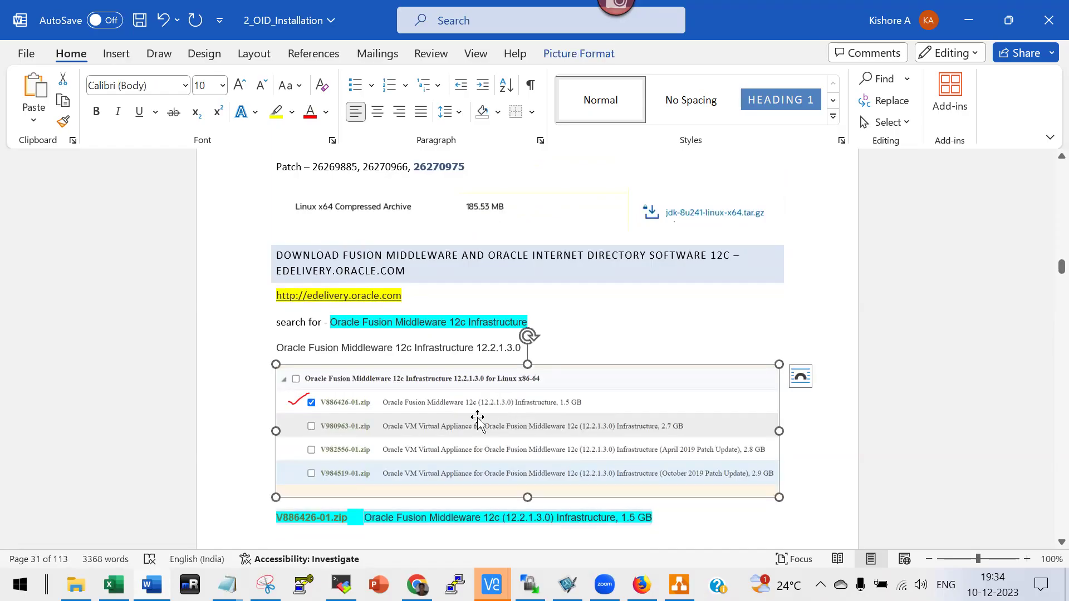
pyautogui.press('Delete')
pyautogui.click(228, 296)
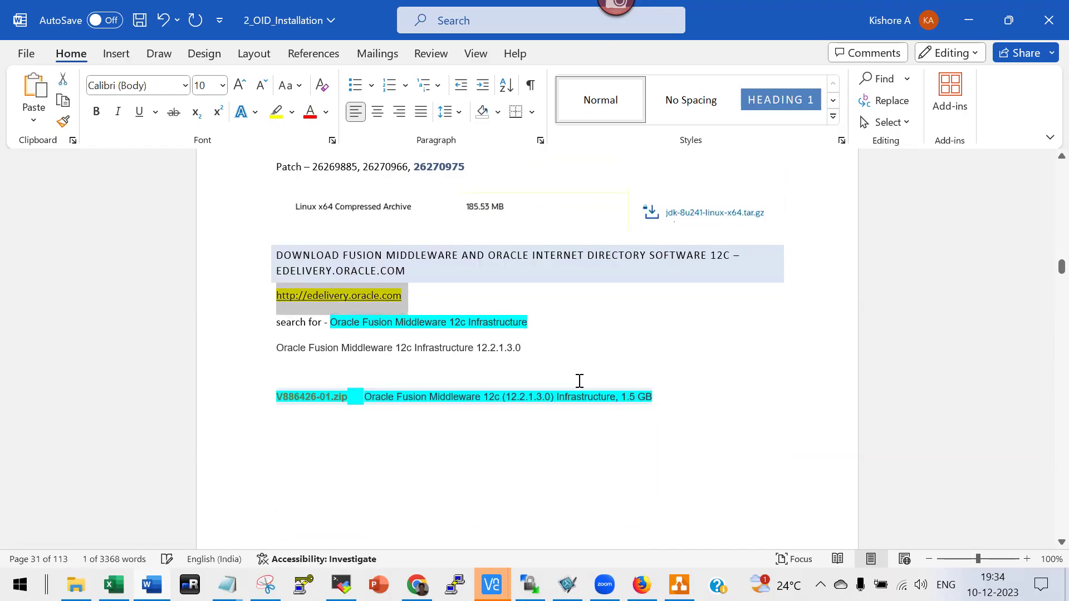
pyautogui.click(670, 384)
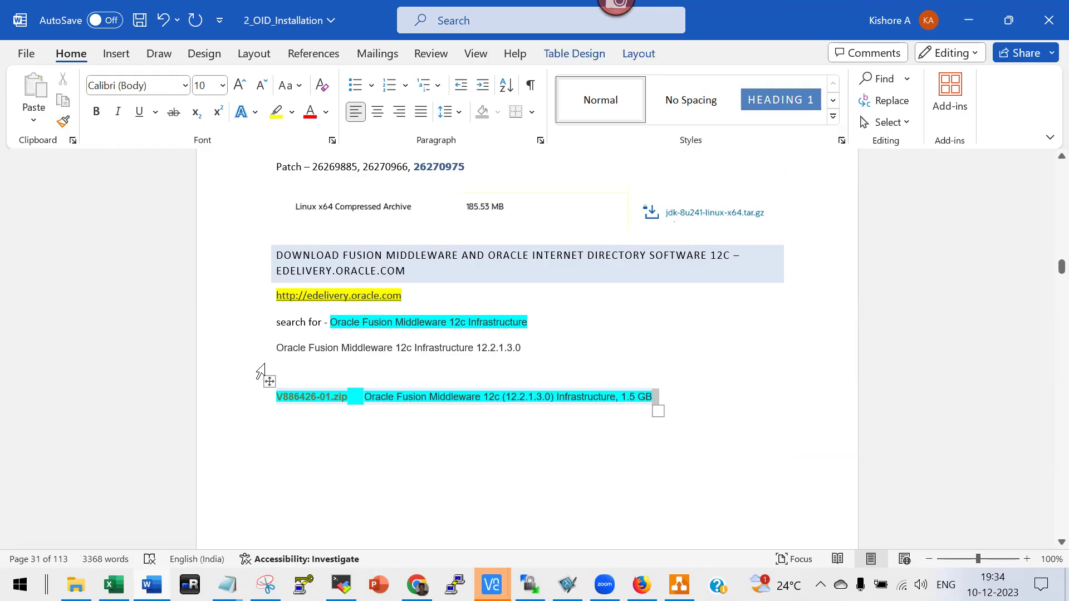
pyautogui.moveTo(278, 297); pyautogui.dragTo(425, 405)
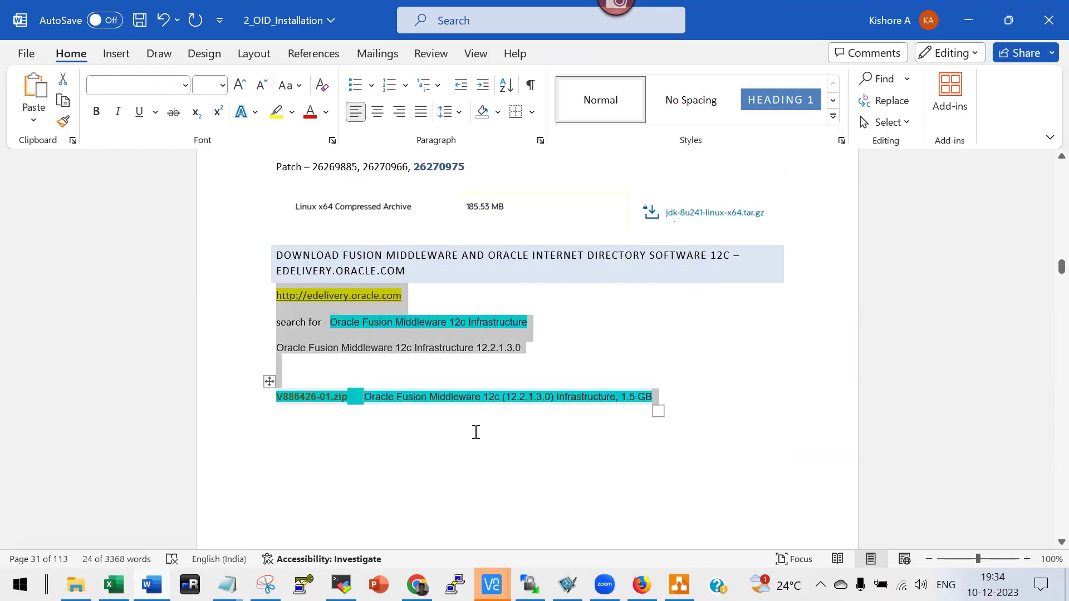
pyautogui.press('Delete')
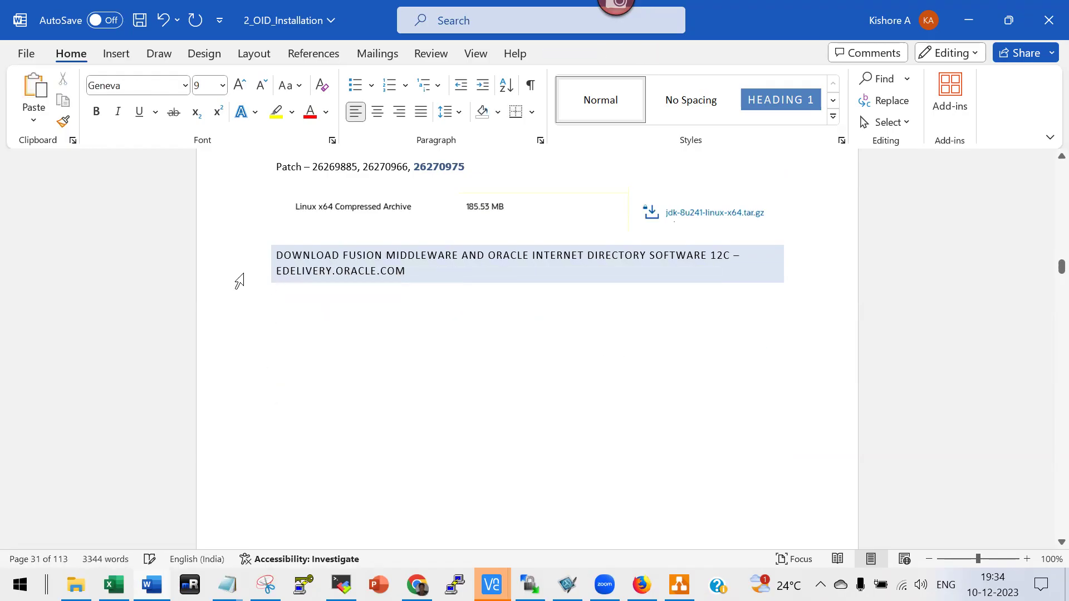
# Delete the two-line download heading.
pyautogui.click(241, 256)
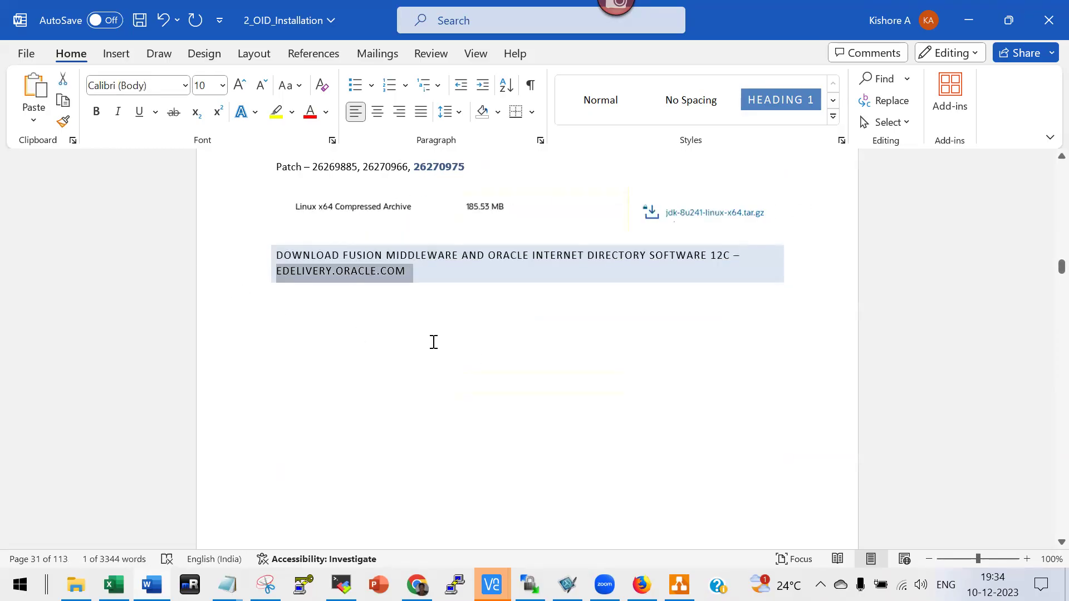
pyautogui.click(419, 271)
pyautogui.hotkey('shift', 'Up')
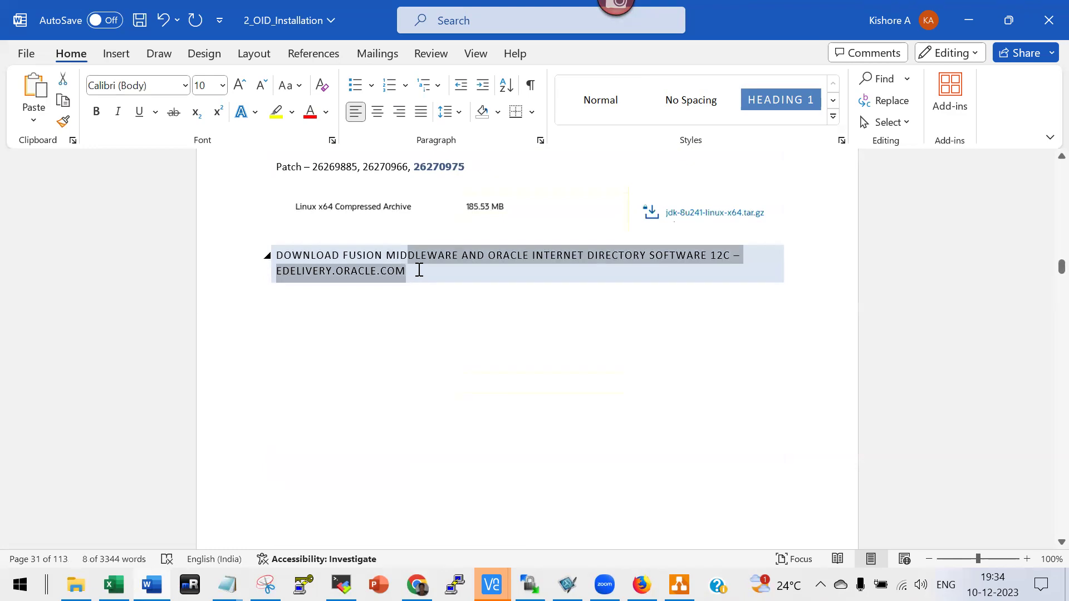
pyautogui.moveTo(277, 255); pyautogui.dragTo(289, 269)
pyautogui.press('Delete')
pyautogui.press('Delete')
# Delete the Patch numbers line and the Linux x64 download picture.
pyautogui.scroll(5, 305, 366)
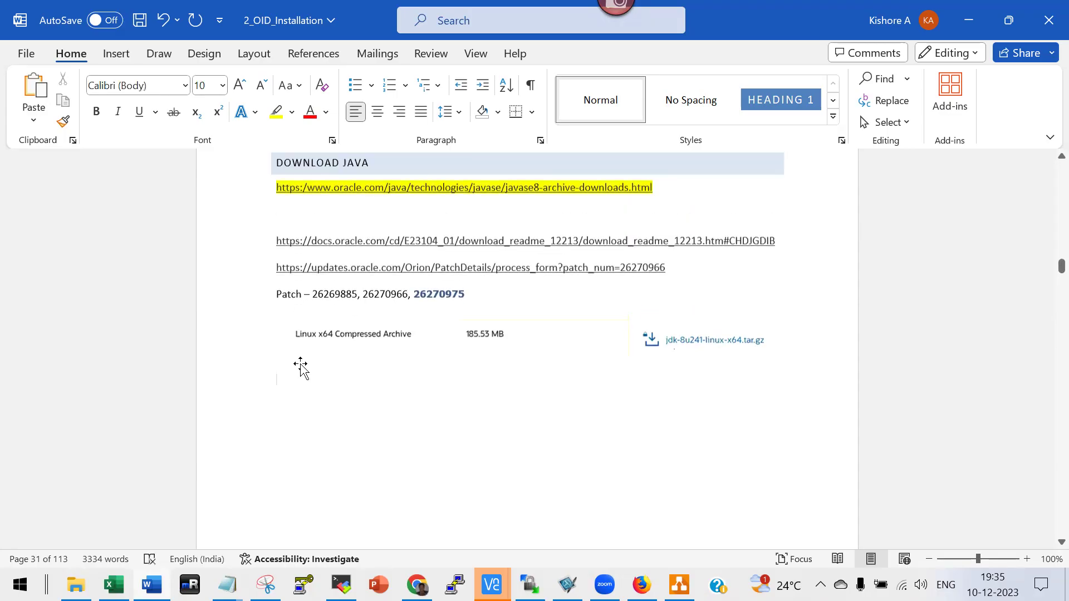
pyautogui.click(239, 336)
pyautogui.press('Delete')
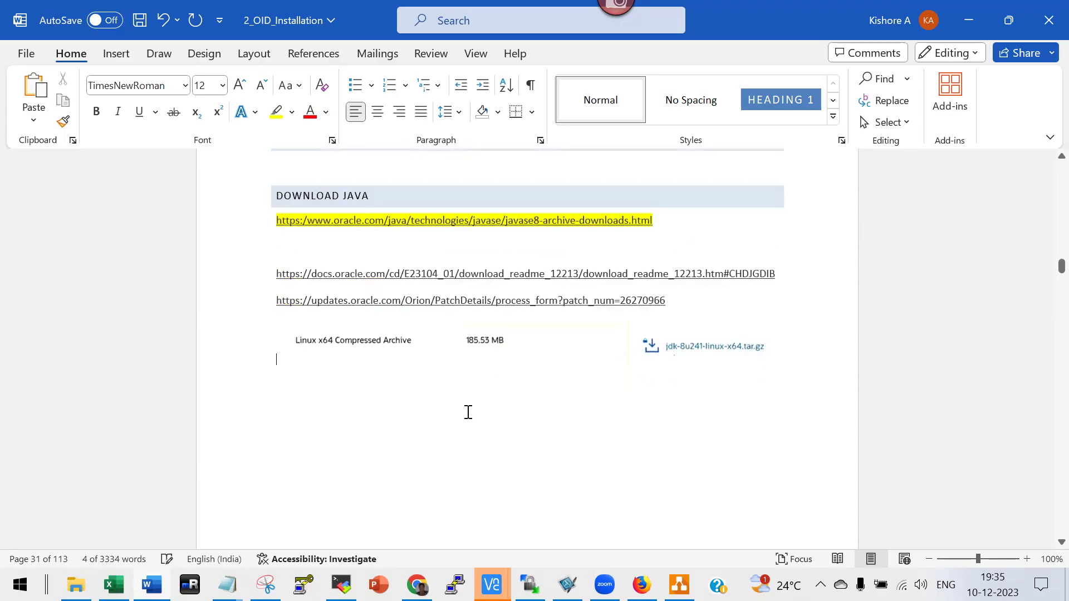
pyautogui.click(365, 330)
pyautogui.press('Delete')
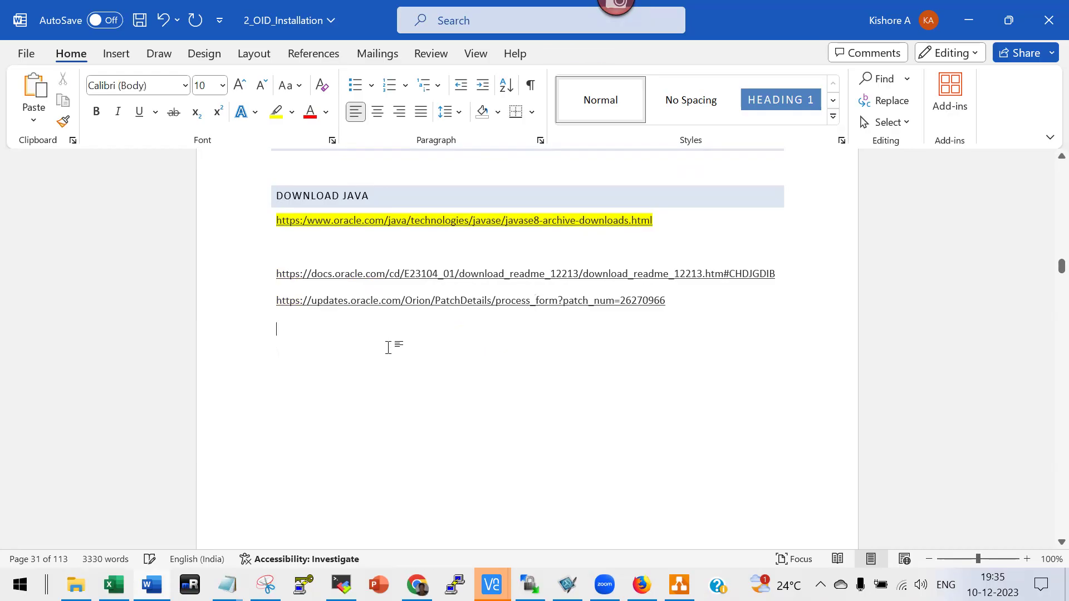
# Delete the Oracle Directory Services Plus screenshot, Search for line and V886448 row, then add a page break.
pyautogui.scroll(-10, 342, 362)
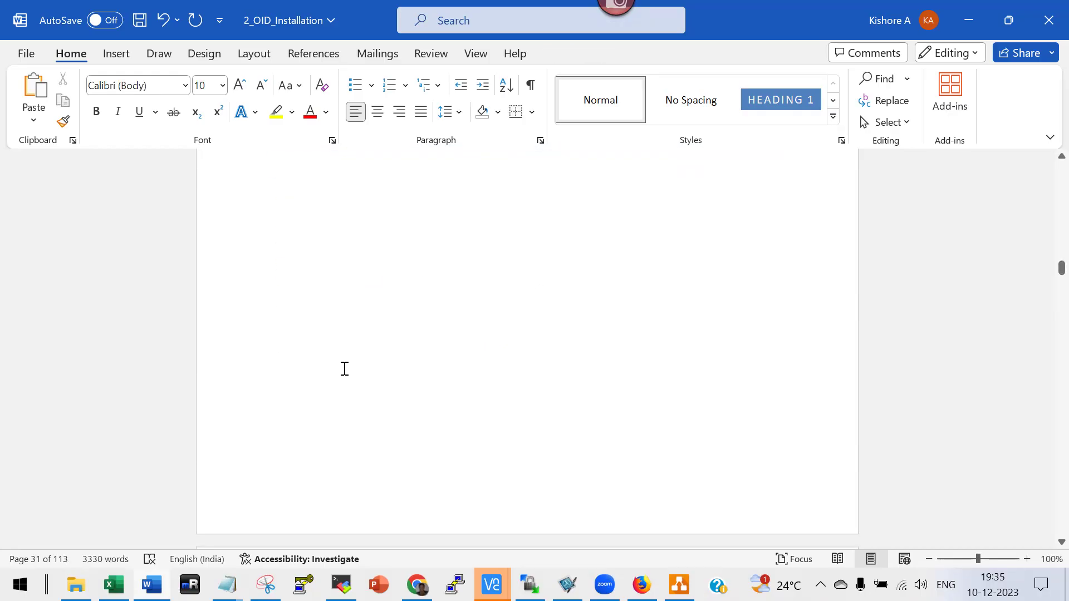
pyautogui.click(453, 344)
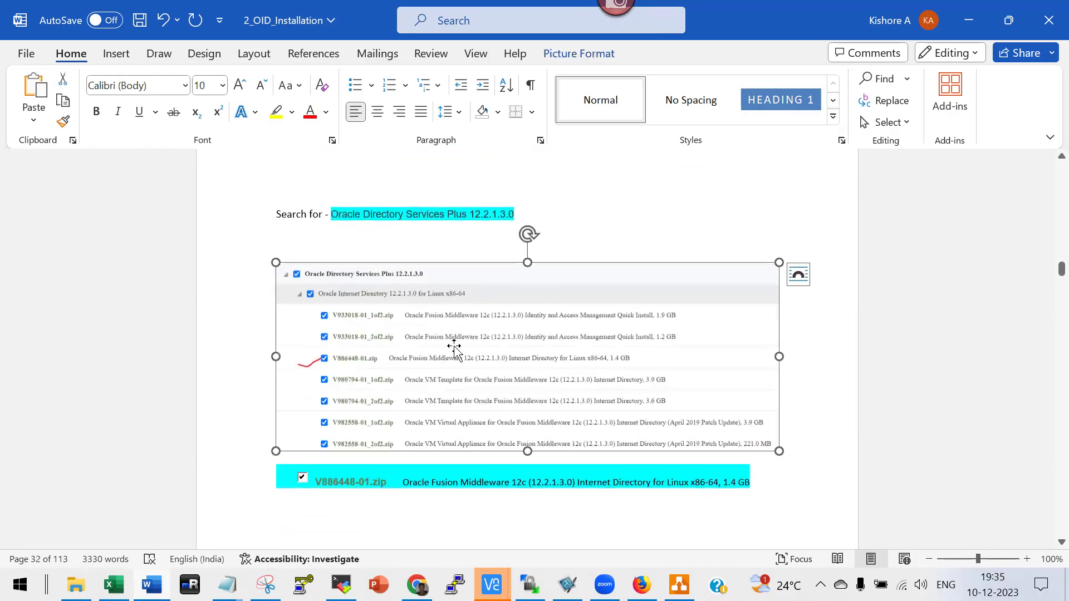
pyautogui.press('Delete')
pyautogui.click(224, 221)
pyautogui.press('Delete')
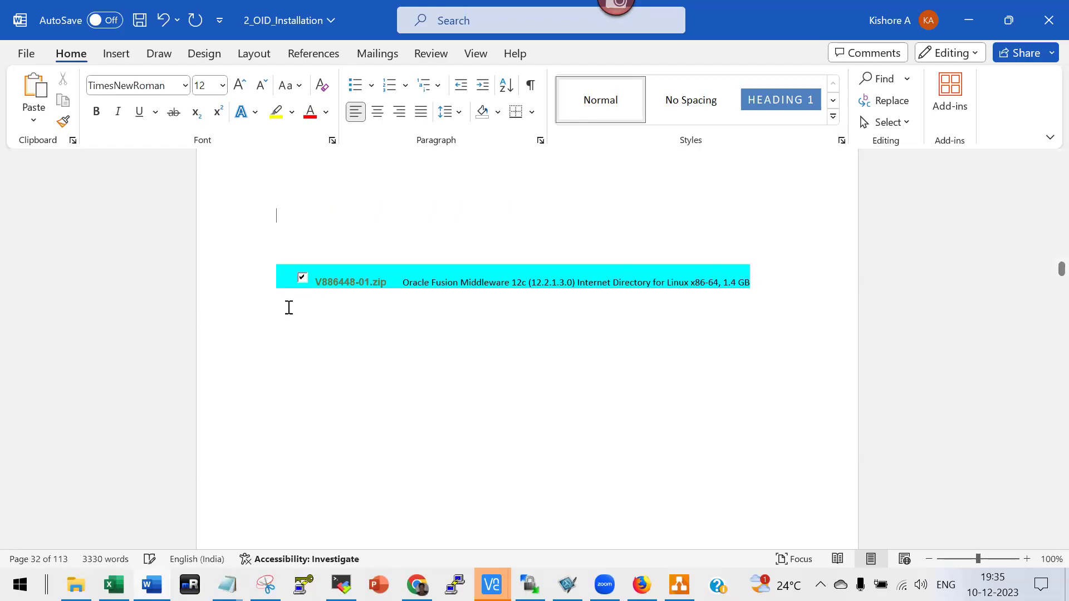
pyautogui.click(214, 287)
pyautogui.press('Delete')
pyautogui.hotkey('ctrl', 'Return')
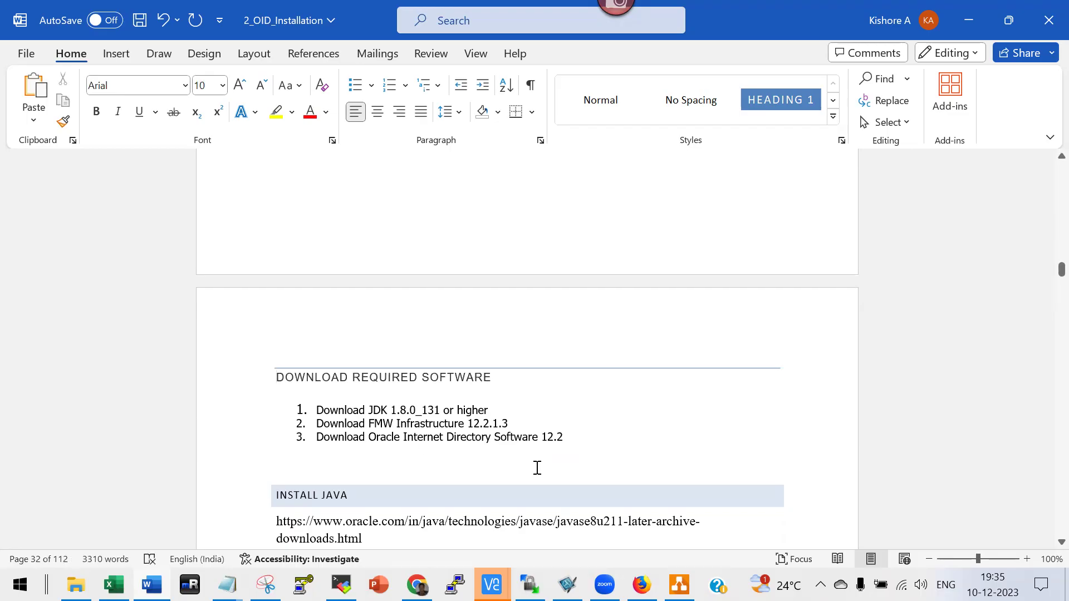
# Change the FMW Infrastructure version in item 2 from 12.2.1.3 to 12.2.1.4.
pyautogui.click(513, 427)
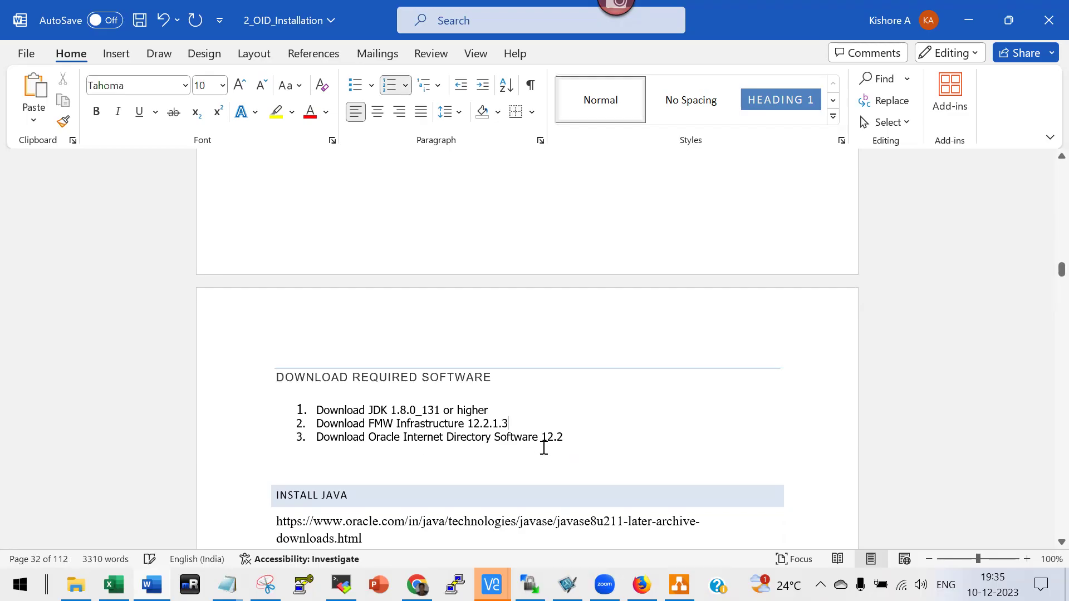
pyautogui.press('BackSpace')
pyautogui.write('4')
pyautogui.scroll(-3, 423, 427)
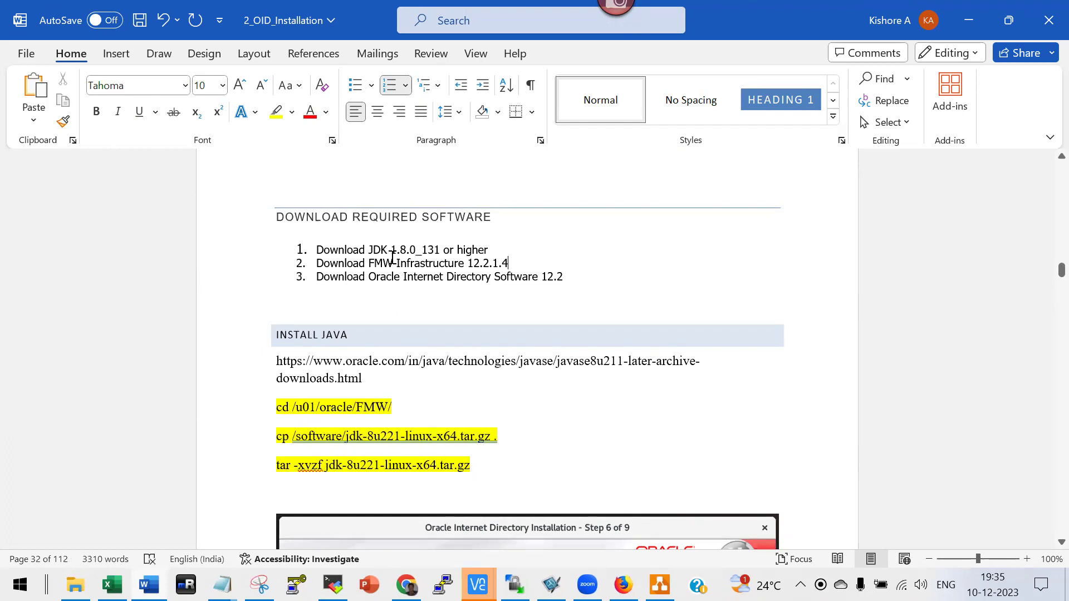
# Remove the 12.2 version number from the Oracle Internet Directory Software item.
pyautogui.press('Down')
pyautogui.press('Down')
pyautogui.press('Up')
pyautogui.press('BackSpace')
pyautogui.press('BackSpace')
pyautogui.press('BackSpace')
# Delete the summary of installation tasks in the collocated-mode install section.
pyautogui.scroll(-10, 396, 350)
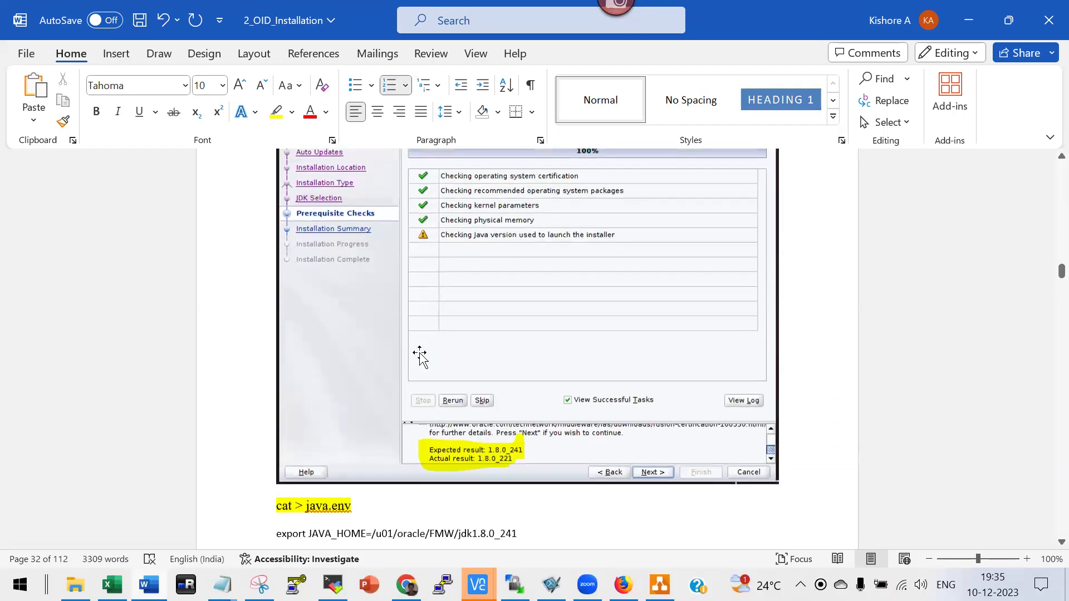
pyautogui.scroll(-4, 421, 361)
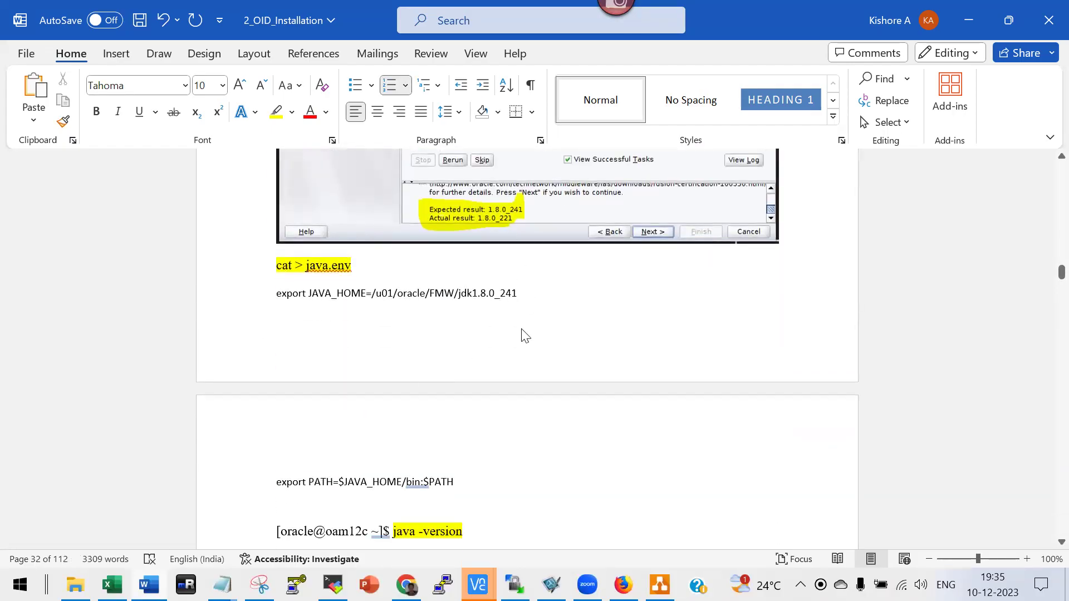
pyautogui.scroll(-3, 507, 319)
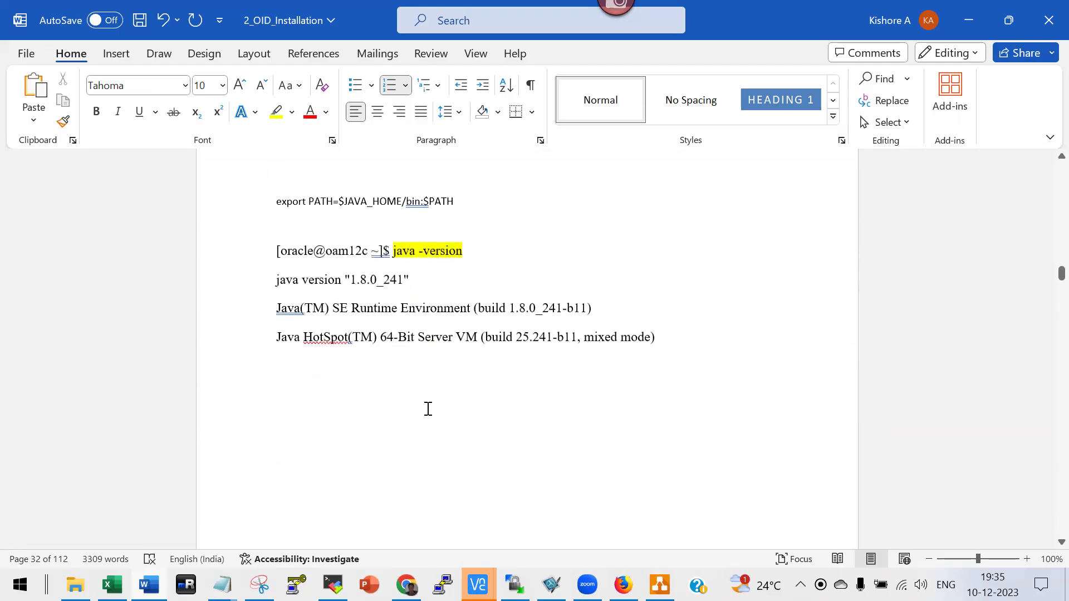
pyautogui.scroll(-10, 428, 408)
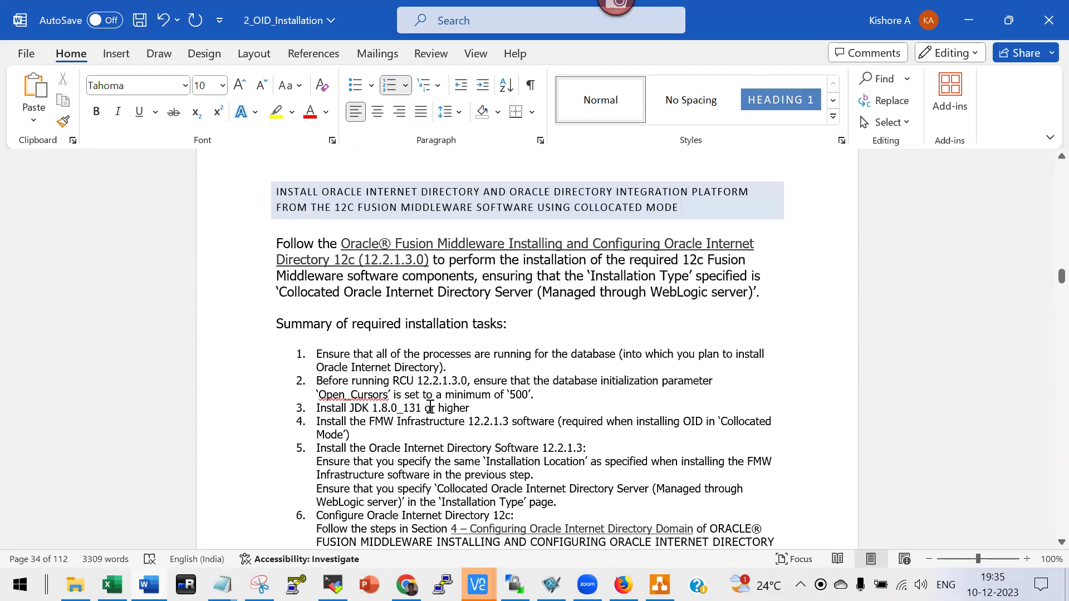
pyautogui.scroll(-9, 431, 408)
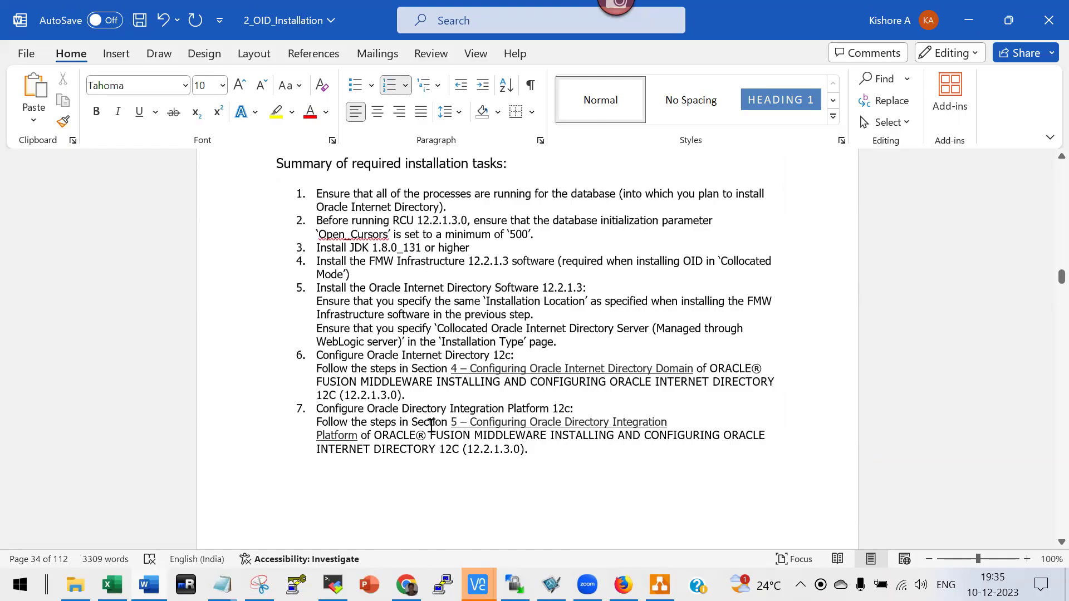
pyautogui.scroll(11, 446, 407)
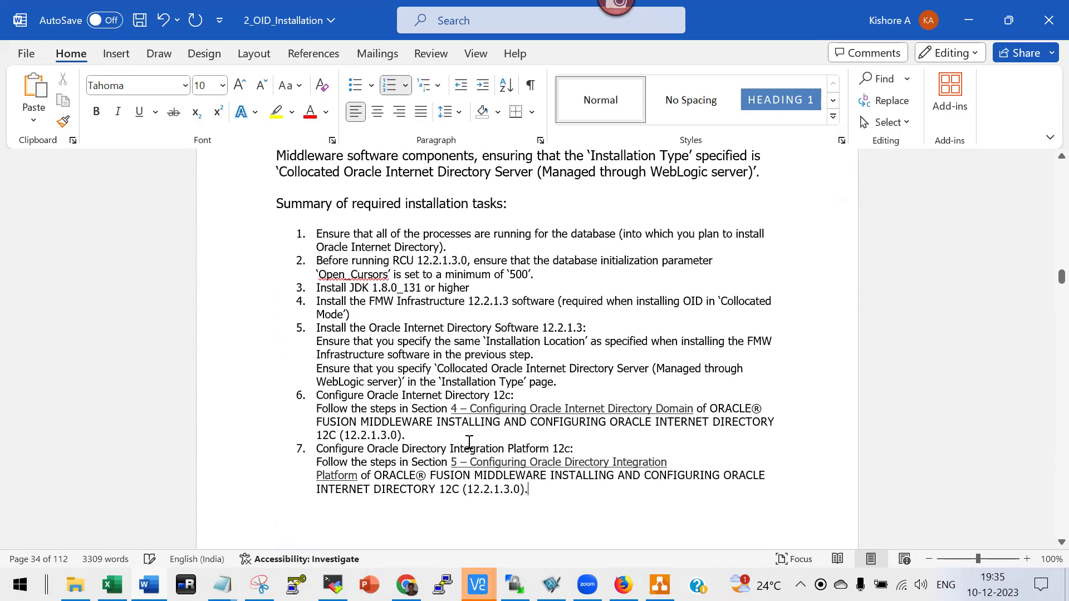
pyautogui.keyDown('shift'); pyautogui.click(283, 202); pyautogui.keyUp('shift')
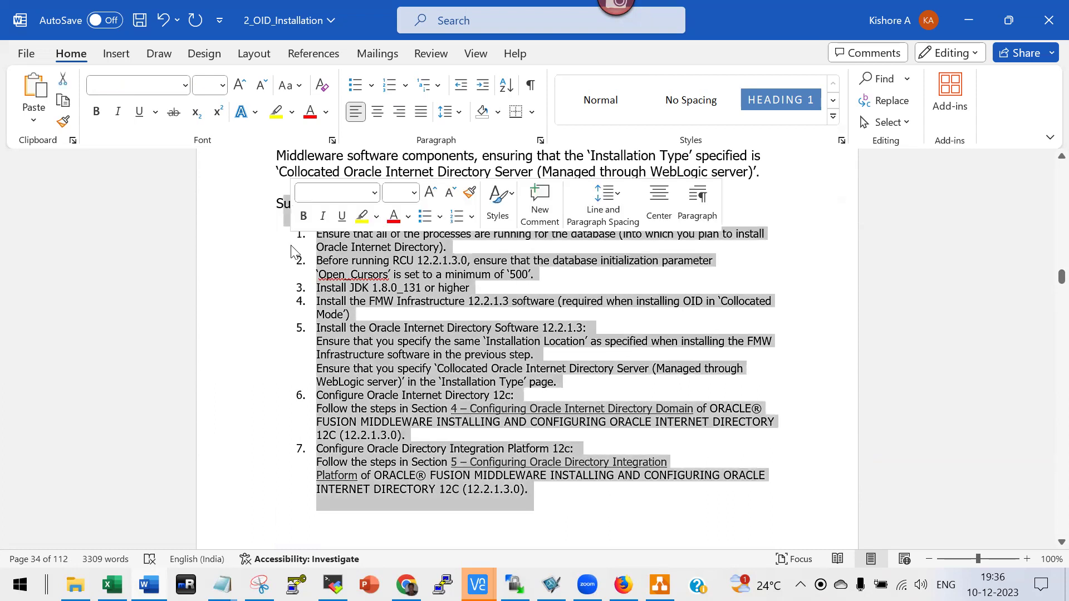
pyautogui.press('BackSpace')
# Delete the 'Follow the' paragraph and the stray F above the mkdir command.
pyautogui.scroll(2, 334, 259)
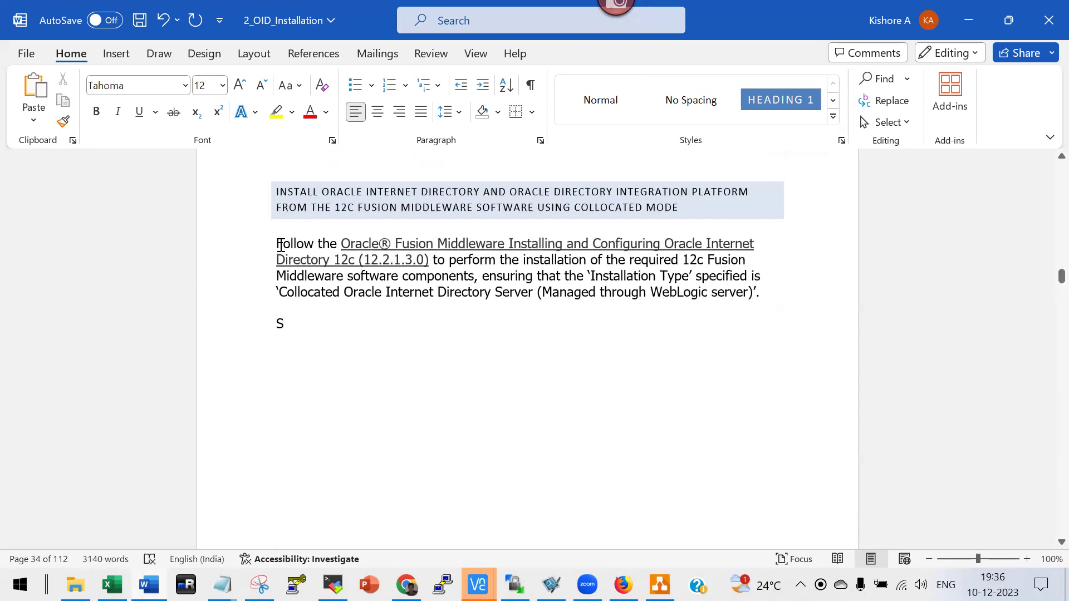
pyautogui.moveTo(282, 245); pyautogui.dragTo(342, 341)
pyautogui.press('BackSpace')
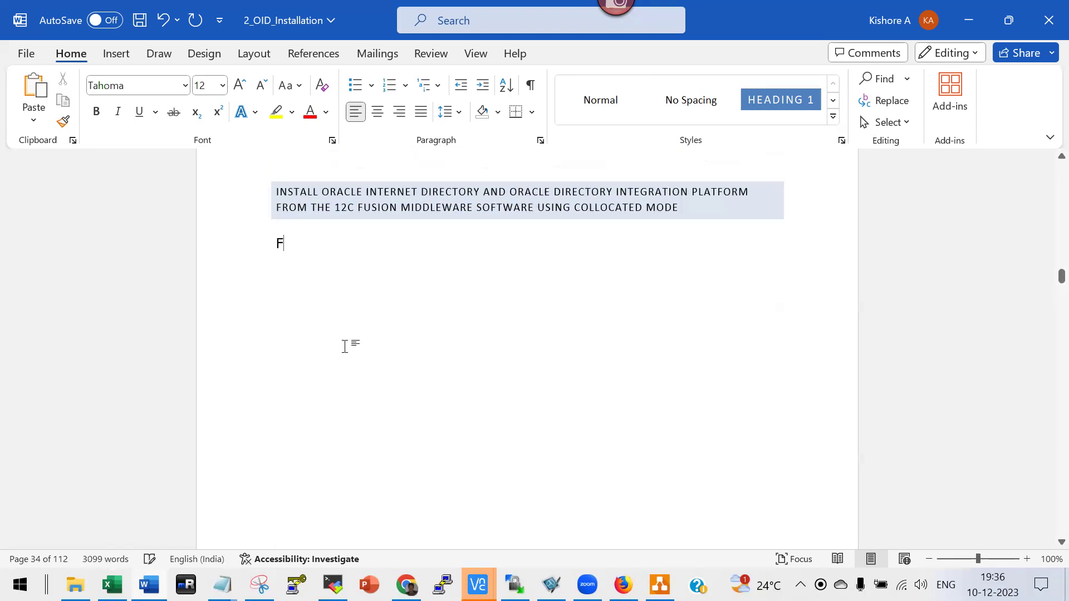
pyautogui.press('BackSpace')
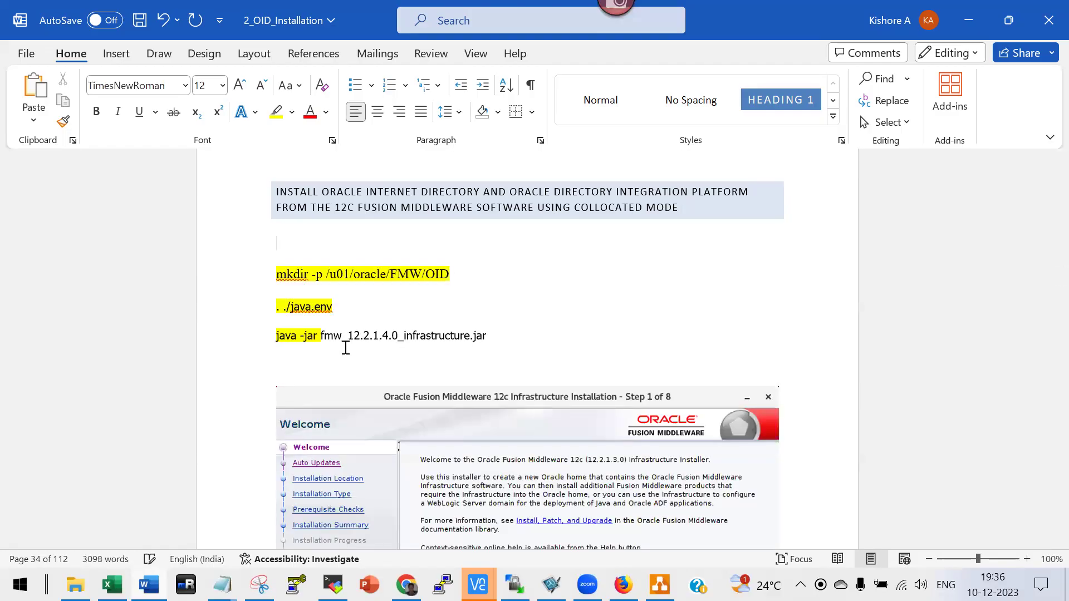
pyautogui.scroll(-1, 374, 344)
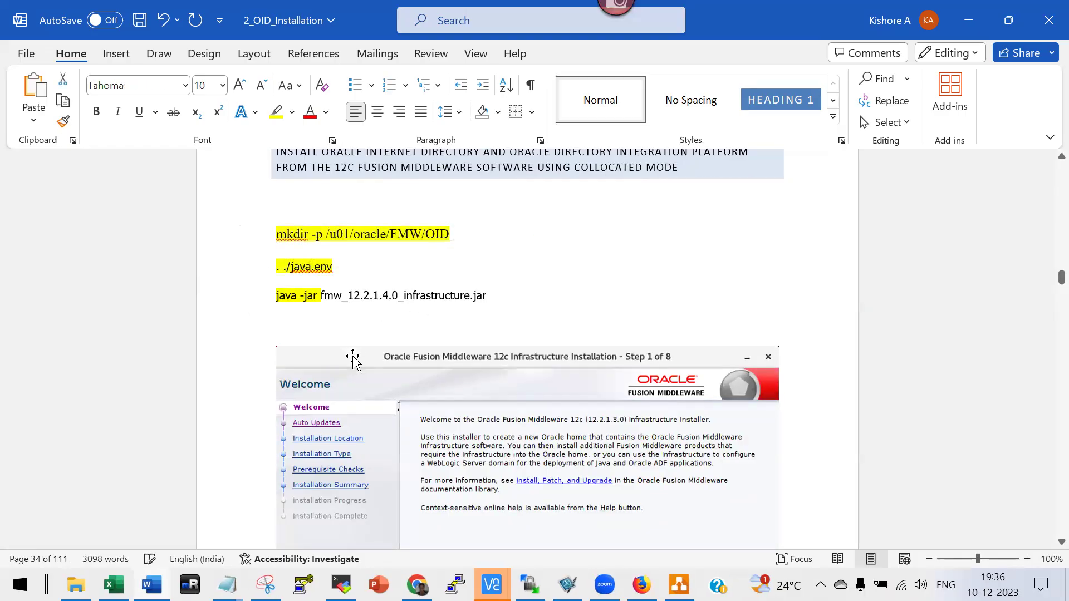
# Scroll through the OID installer screenshots to the Fusion Middleware 12.2.1.4.0 Oracle Linux 8 note.
pyautogui.scroll(-15, 353, 359)
pyautogui.scroll(-15, 405, 382)
pyautogui.scroll(-15, 411, 384)
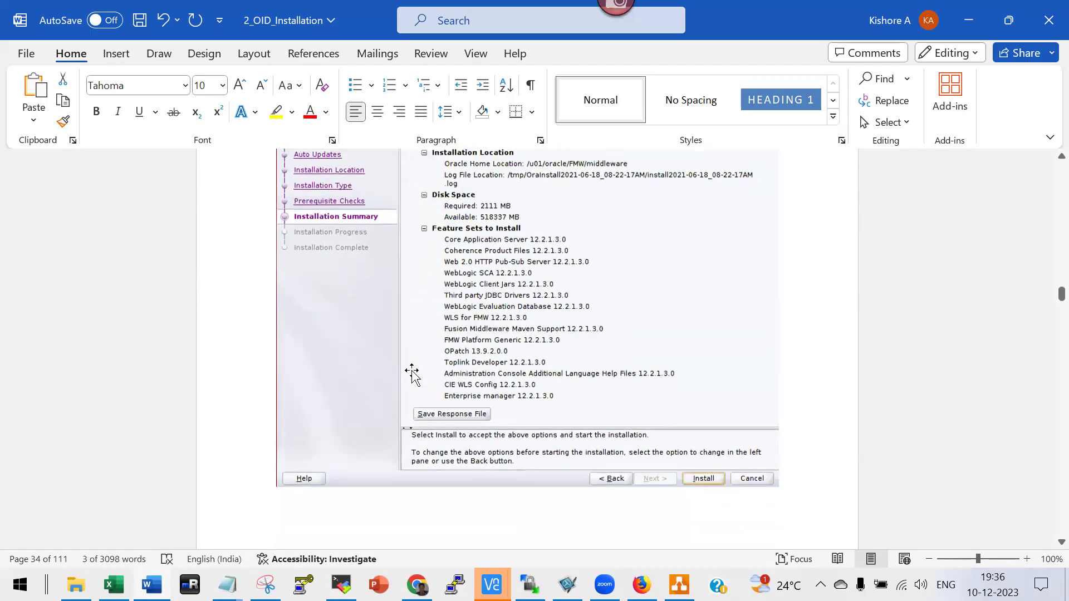
pyautogui.scroll(-15, 412, 375)
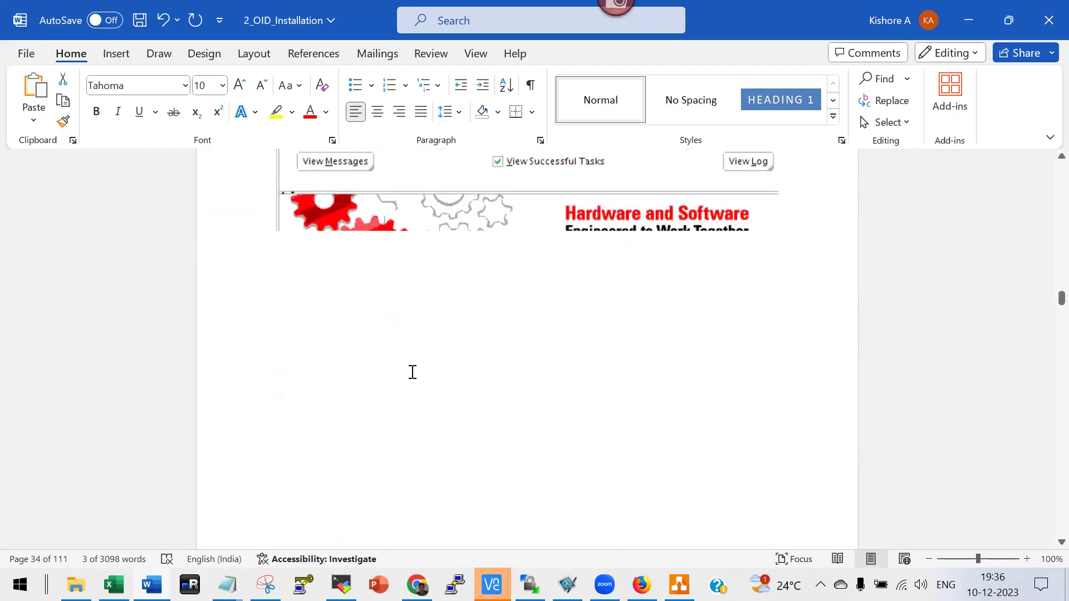
pyautogui.scroll(-15, 412, 373)
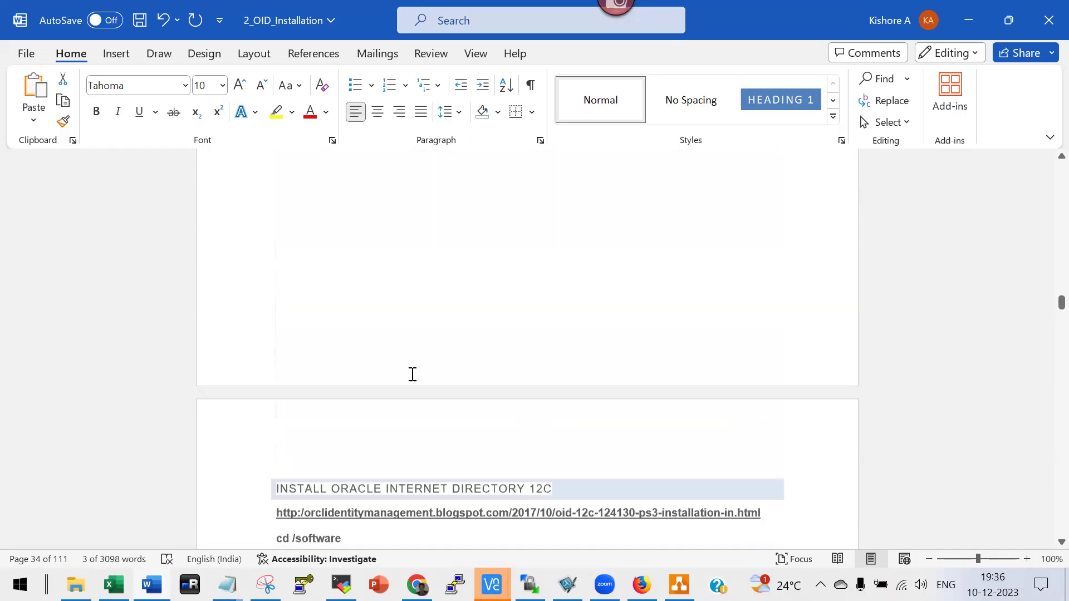
pyautogui.scroll(-15, 412, 374)
pyautogui.scroll(8, 390, 367)
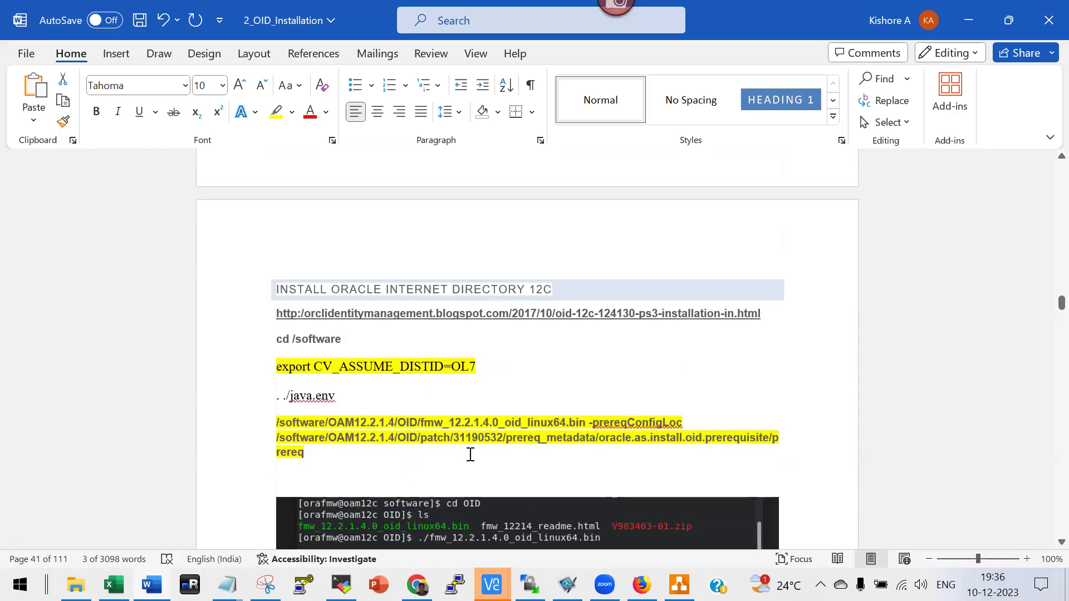
pyautogui.scroll(-1, 471, 455)
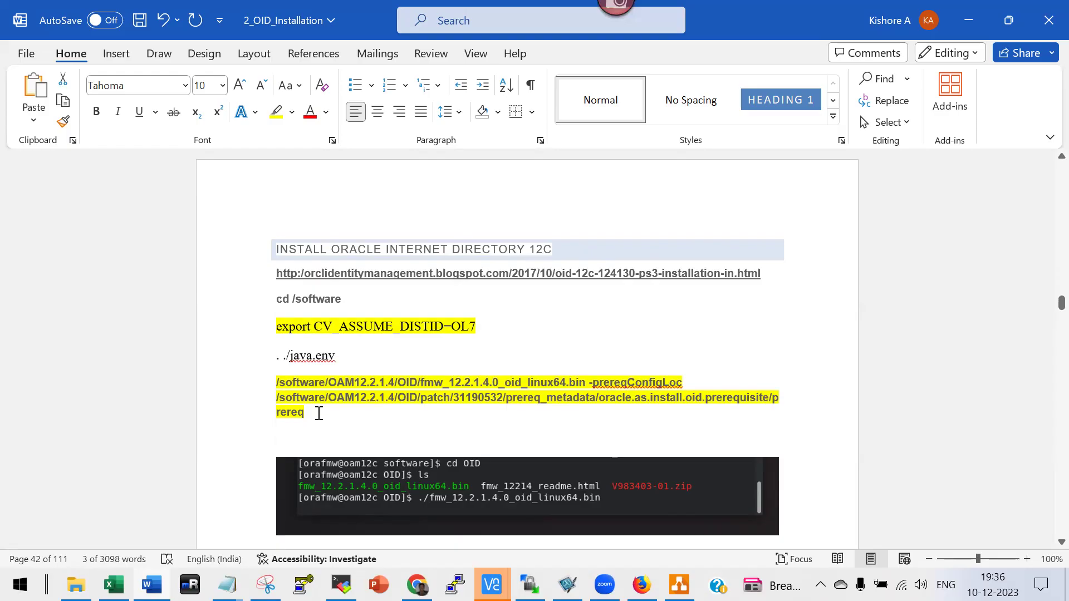
pyautogui.scroll(-1, 319, 414)
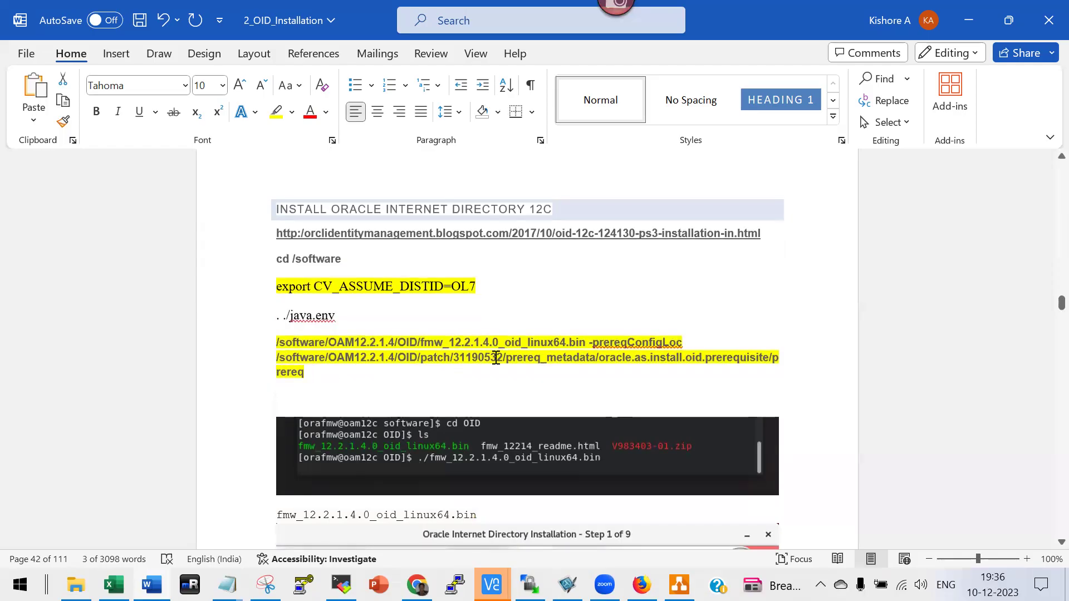
pyautogui.scroll(-5, 496, 358)
pyautogui.scroll(-5, 492, 367)
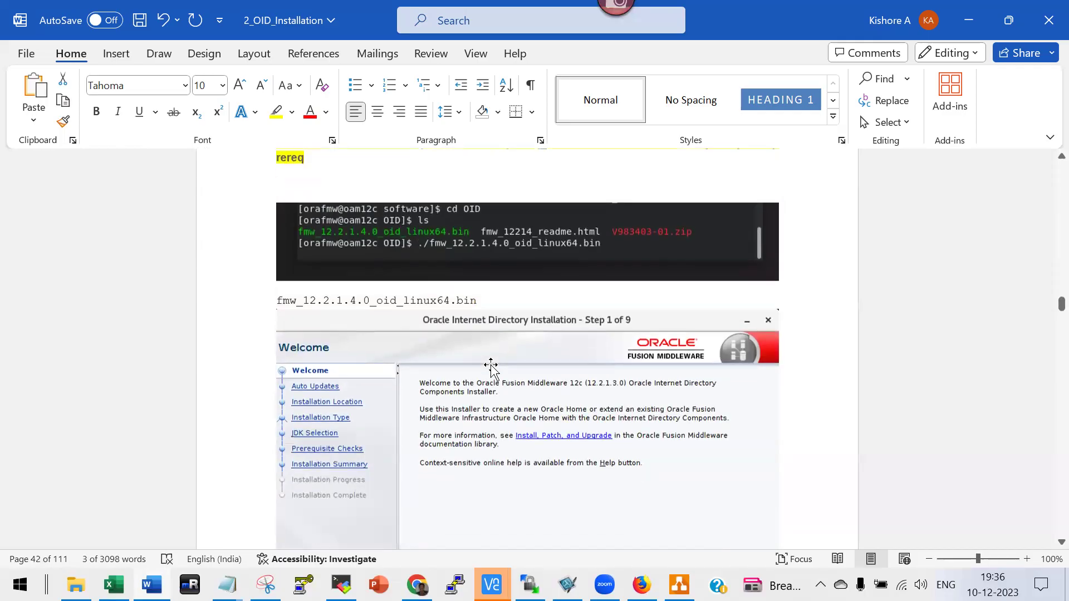
pyautogui.scroll(1, 492, 367)
pyautogui.scroll(-2, 492, 367)
pyautogui.scroll(-18, 491, 367)
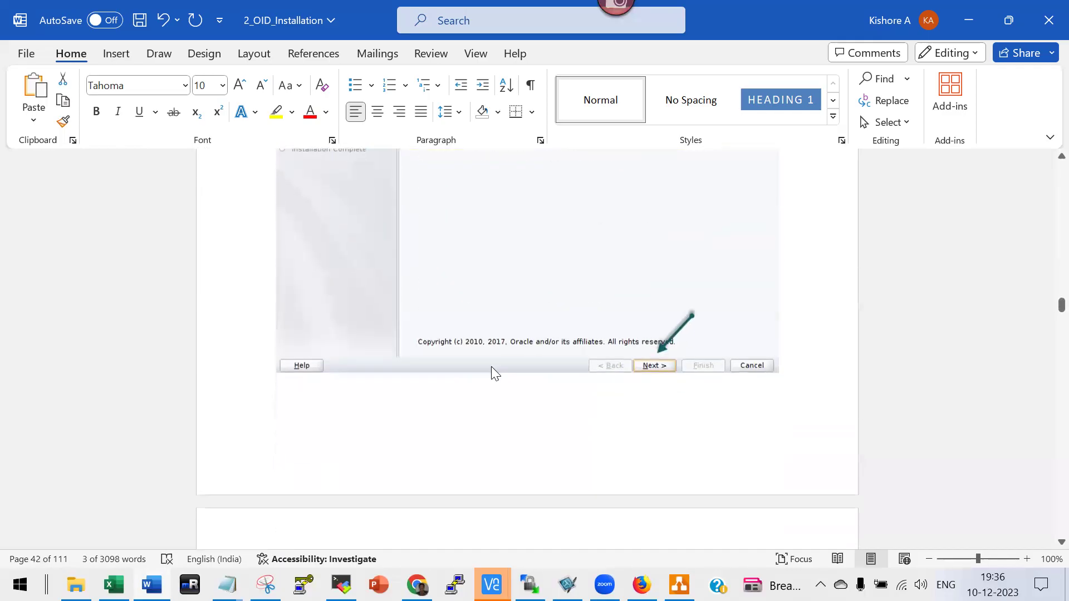
pyautogui.scroll(-17, 492, 370)
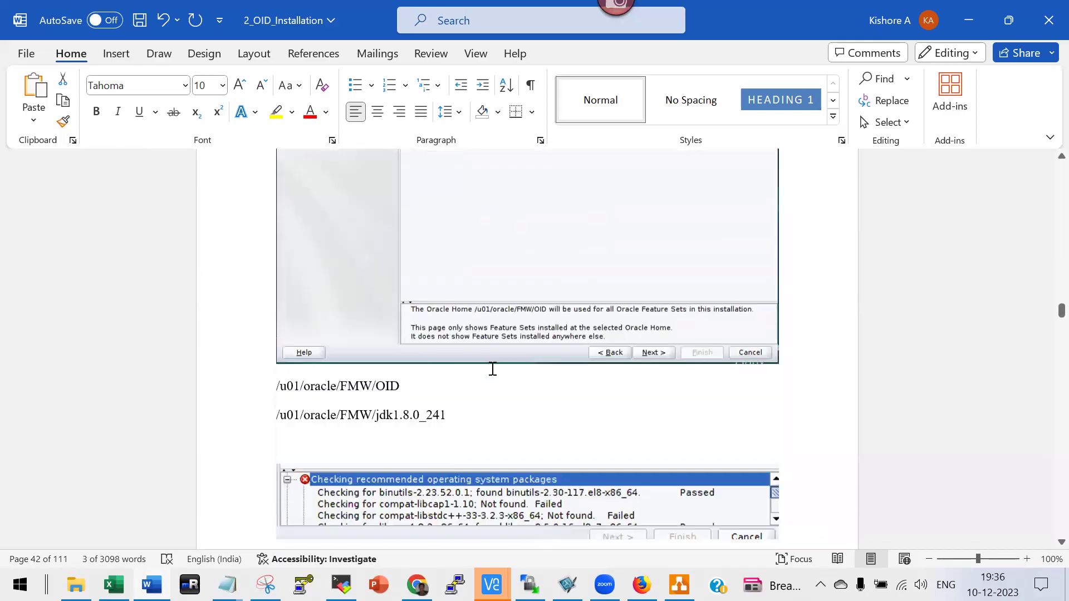
pyautogui.scroll(3, 492, 370)
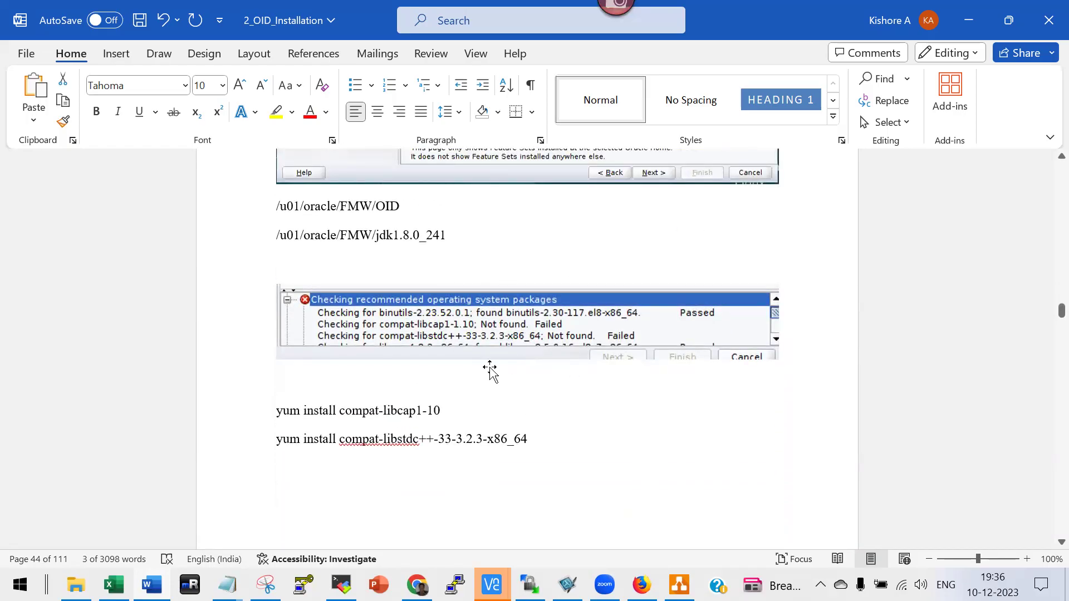
pyautogui.scroll(-12, 528, 376)
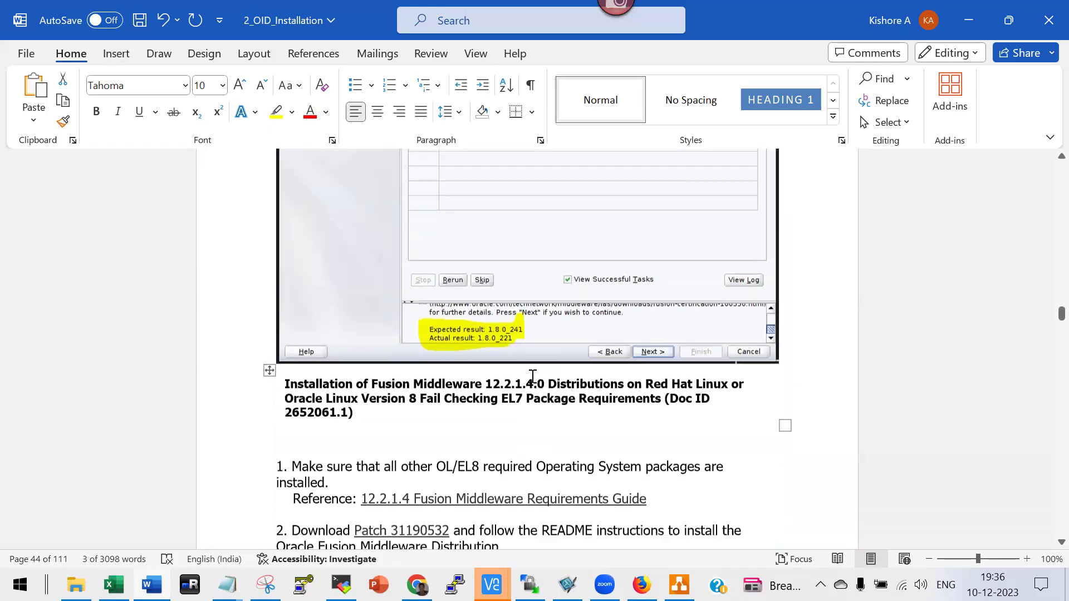
pyautogui.scroll(2, 400, 247)
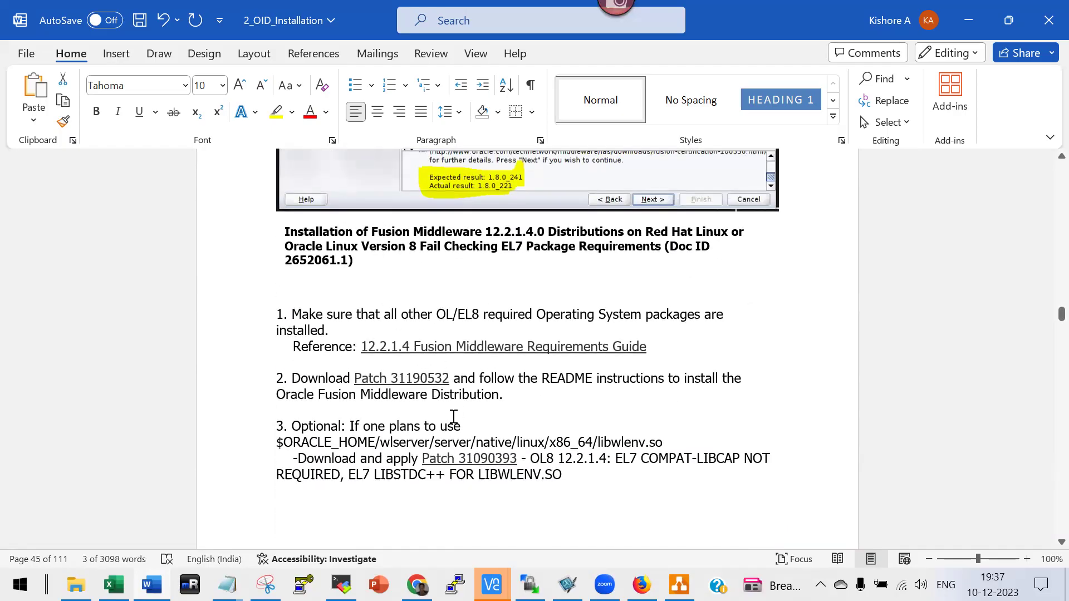
# Scroll through the OPatch pages and back up to the Patch 29691671 'Issue is not present' note.
pyautogui.scroll(-10, 515, 473)
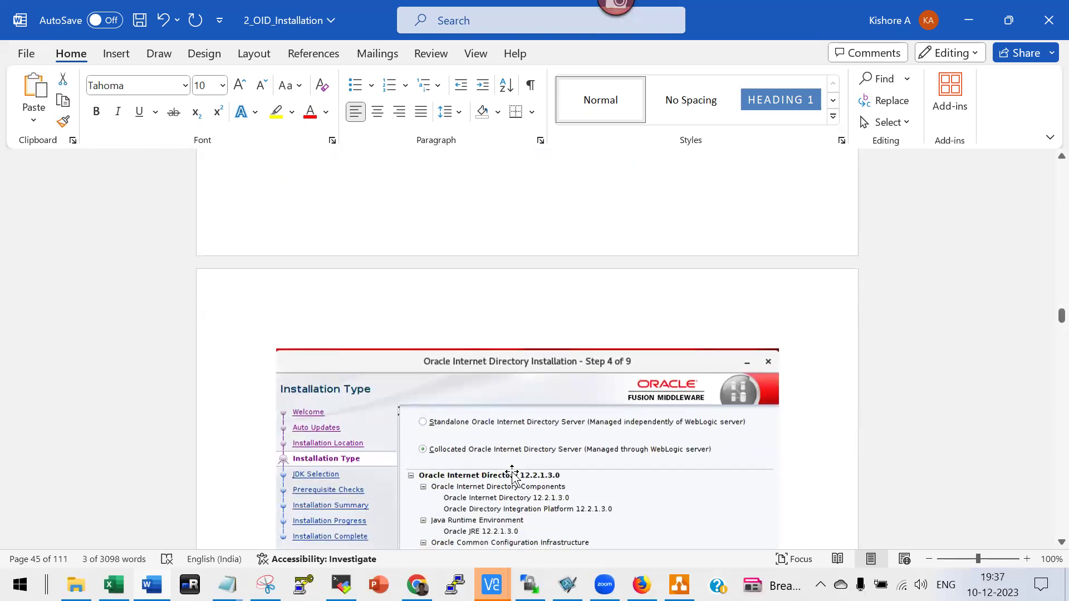
pyautogui.scroll(-10, 512, 474)
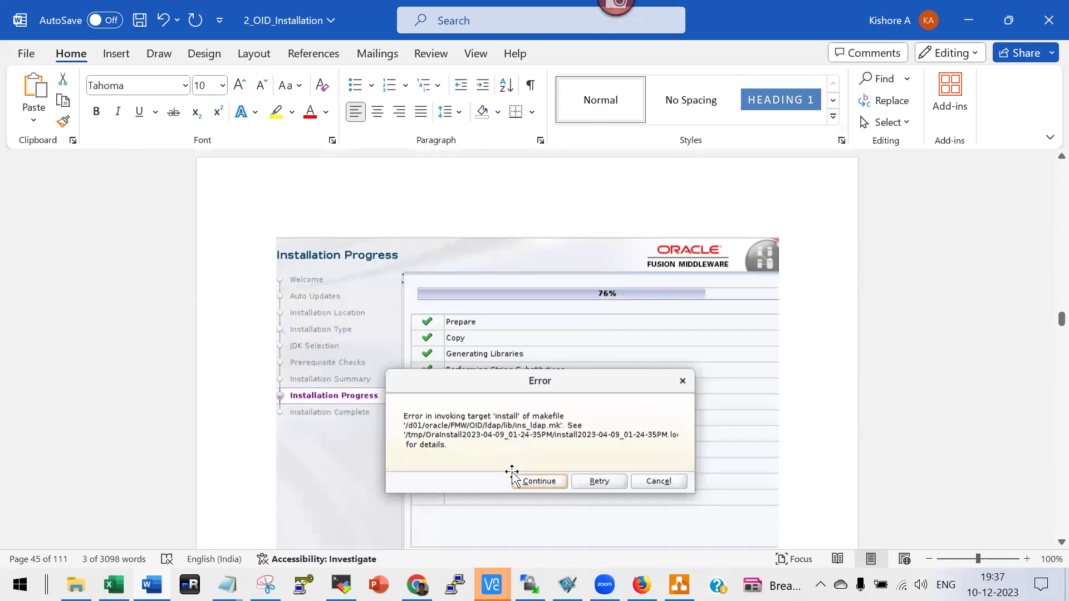
pyautogui.scroll(-10, 512, 474)
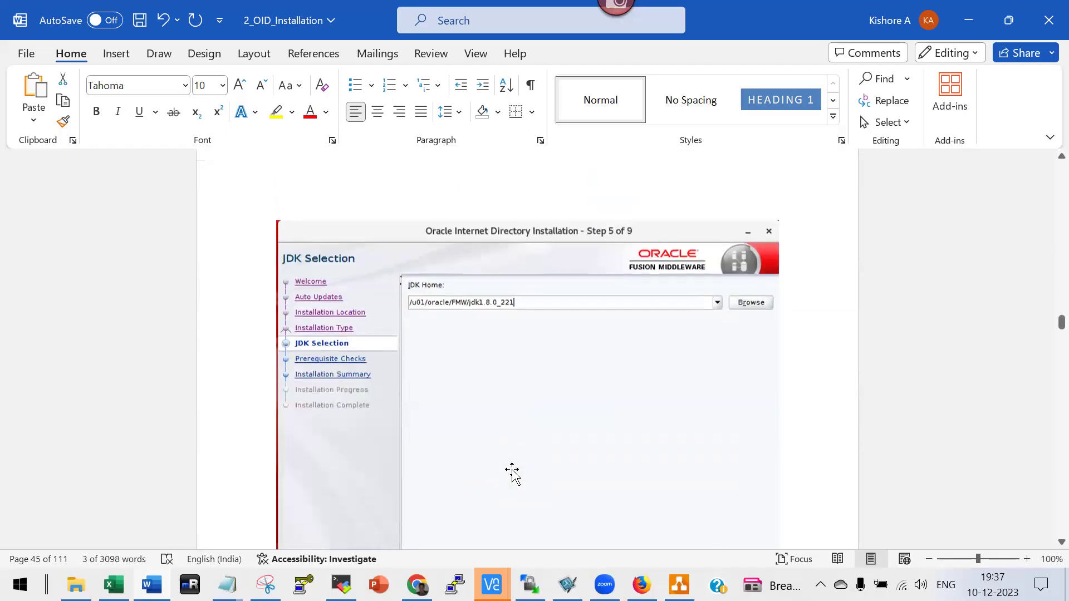
pyautogui.scroll(-10, 513, 470)
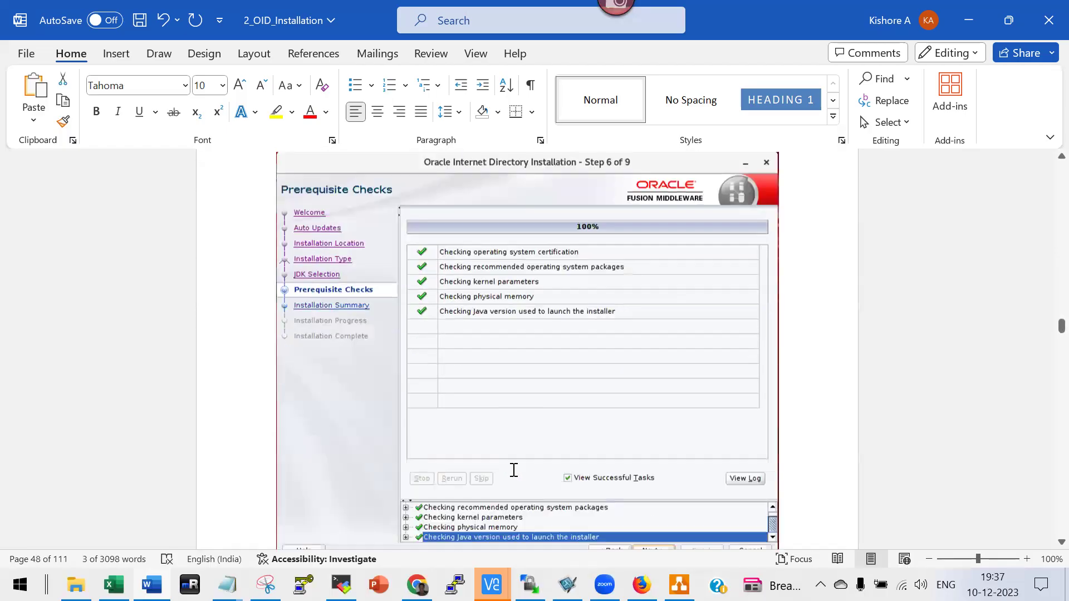
pyautogui.scroll(-10, 513, 469)
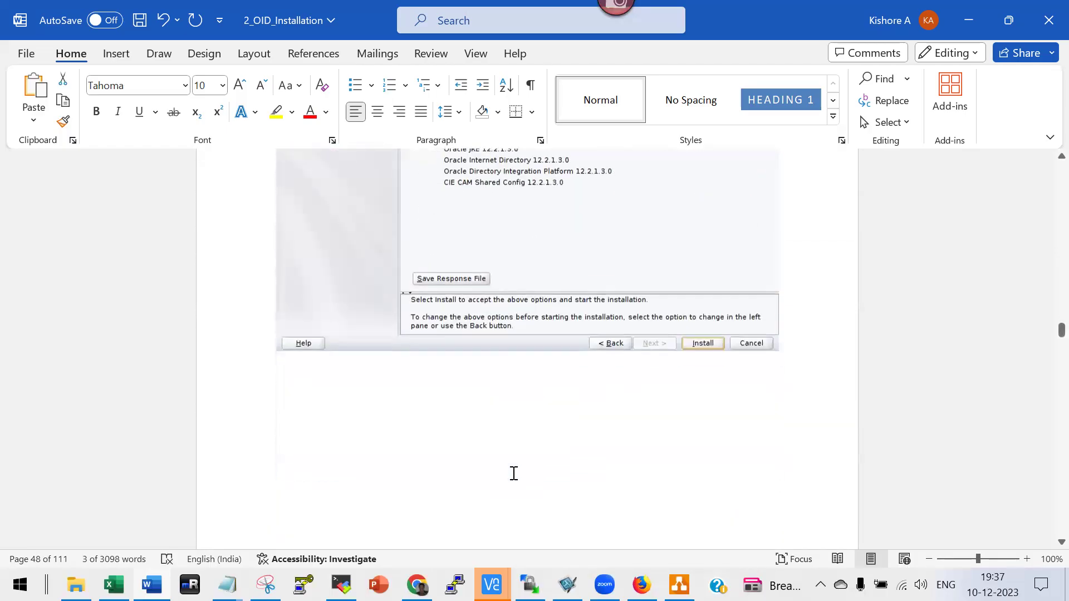
pyautogui.scroll(-10, 512, 473)
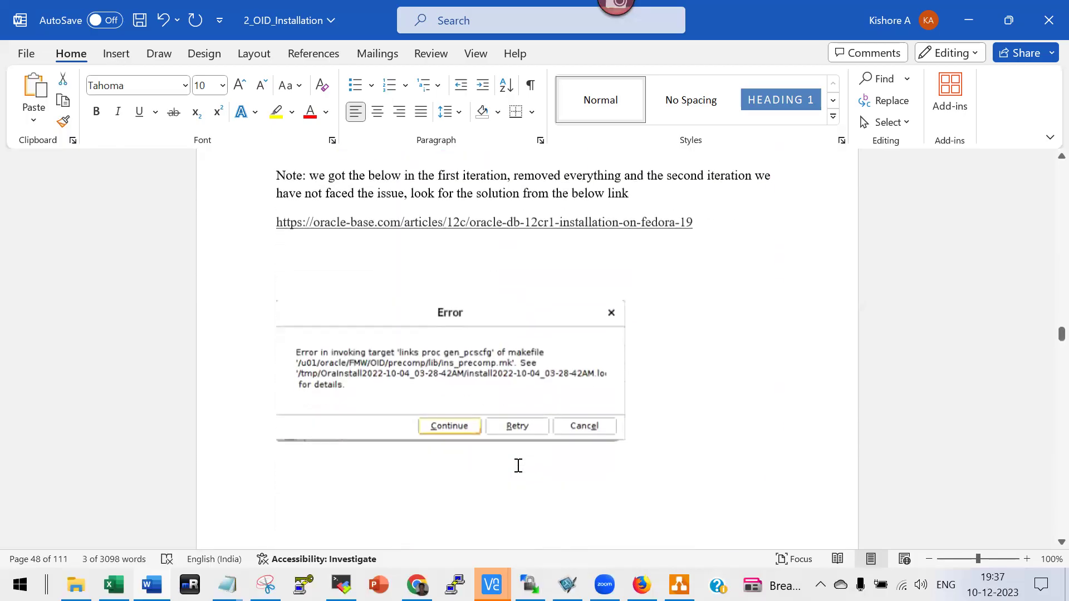
pyautogui.scroll(-10, 517, 465)
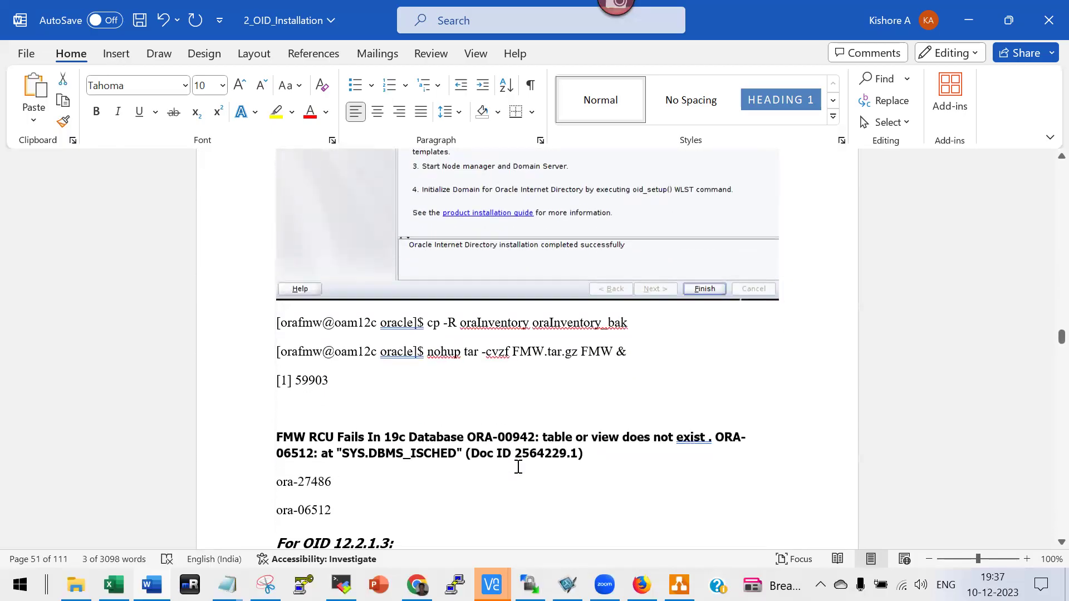
pyautogui.scroll(-5, 517, 466)
pyautogui.scroll(-7, 518, 470)
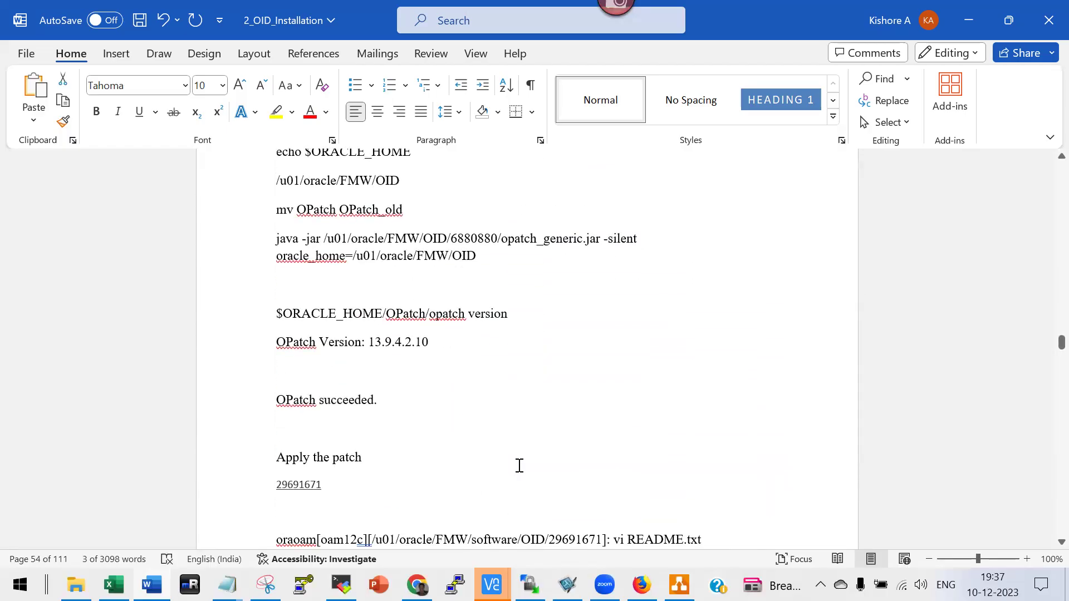
pyautogui.scroll(-2, 518, 466)
pyautogui.scroll(6, 519, 466)
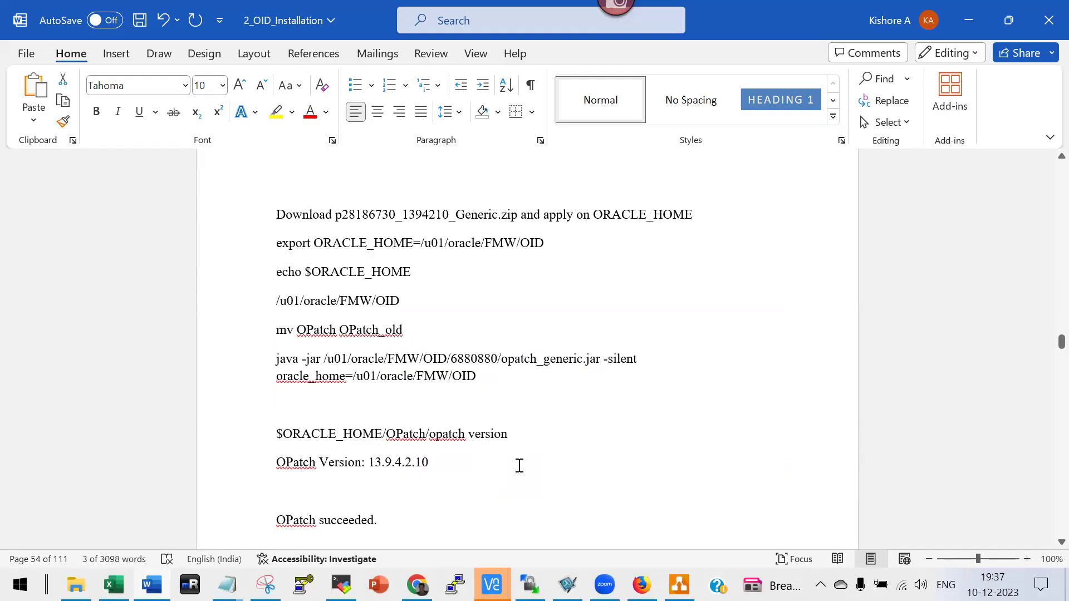
pyautogui.scroll(-6, 519, 466)
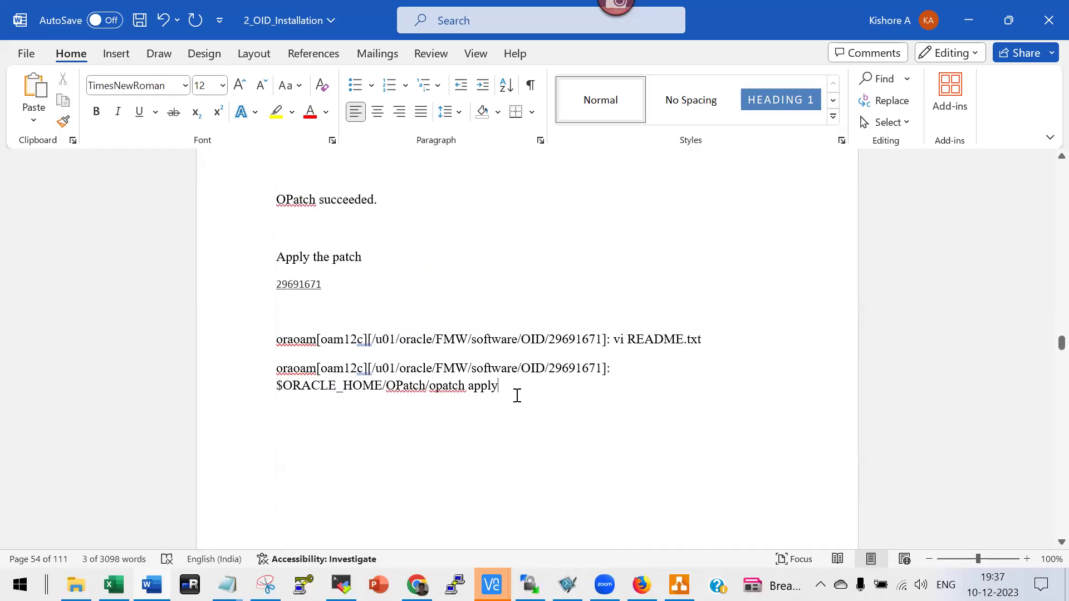
pyautogui.scroll(7, 516, 401)
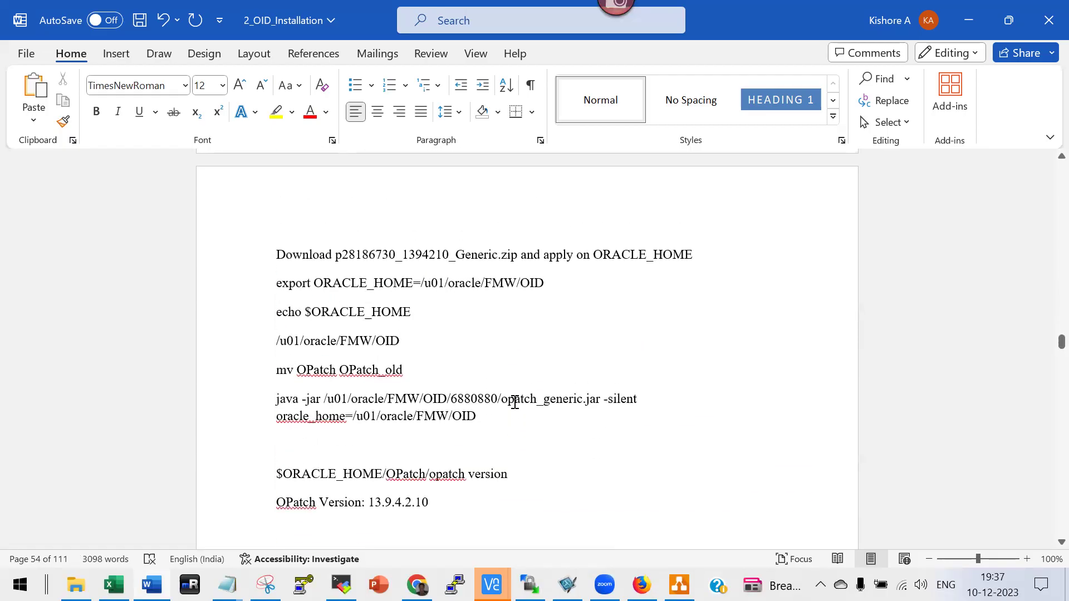
pyautogui.scroll(12, 515, 402)
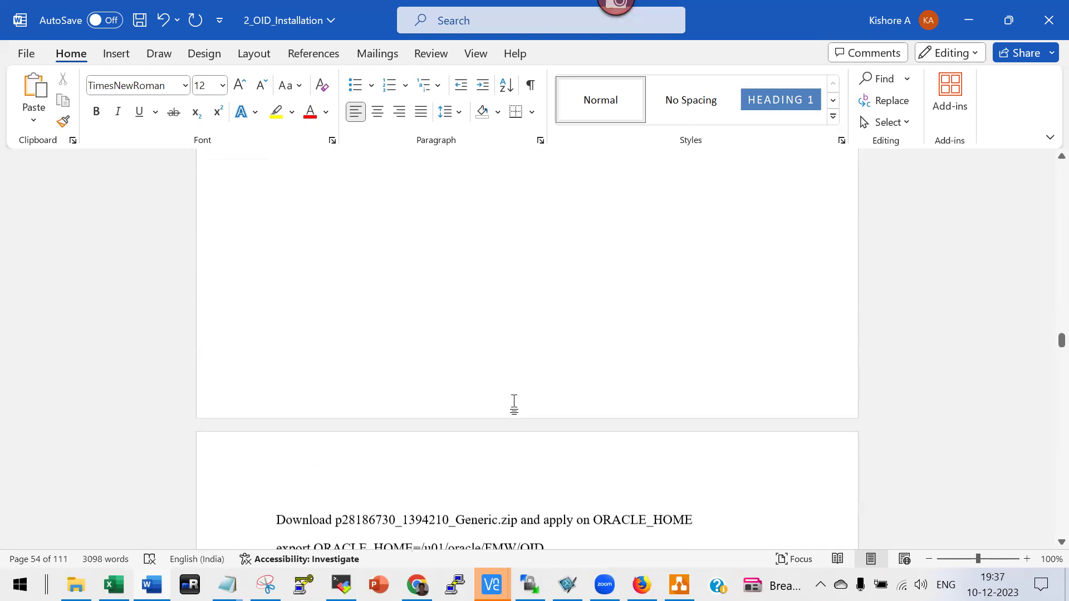
pyautogui.scroll(2, 515, 406)
pyautogui.scroll(-4, 513, 402)
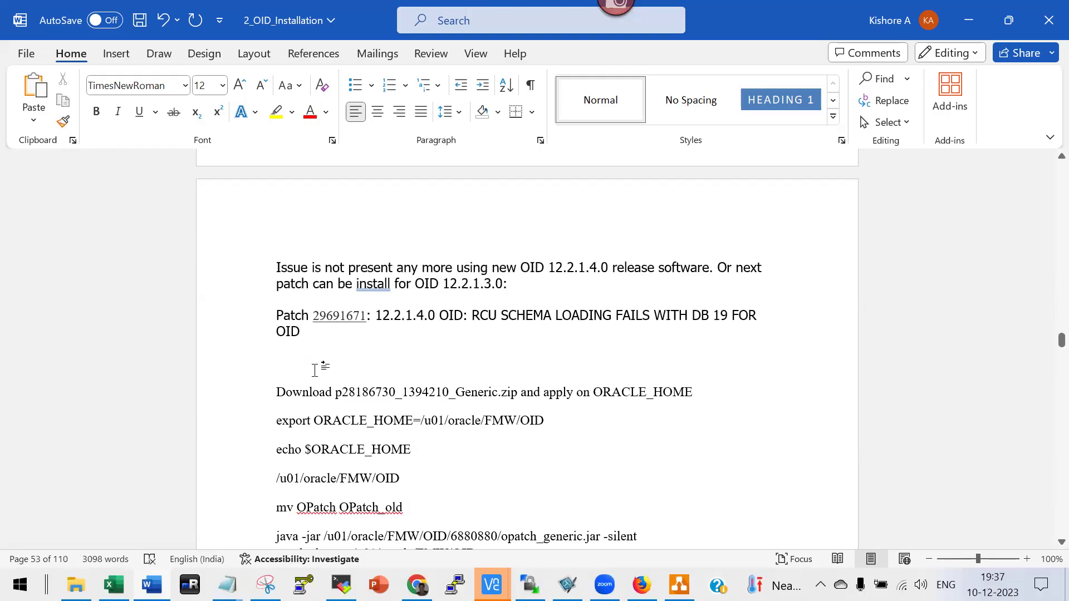
# Scroll past the RCU screenshots to the Configure Oracle Internet Directory section with ./config.sh.
pyautogui.scroll(-15, 315, 371)
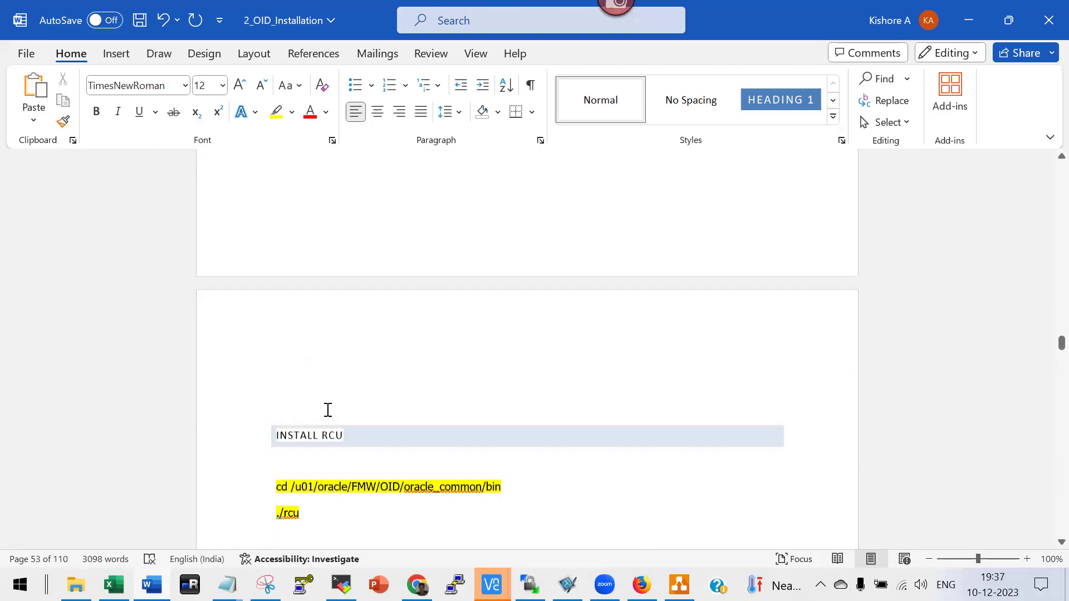
pyautogui.scroll(-4, 328, 410)
pyautogui.scroll(-10, 378, 367)
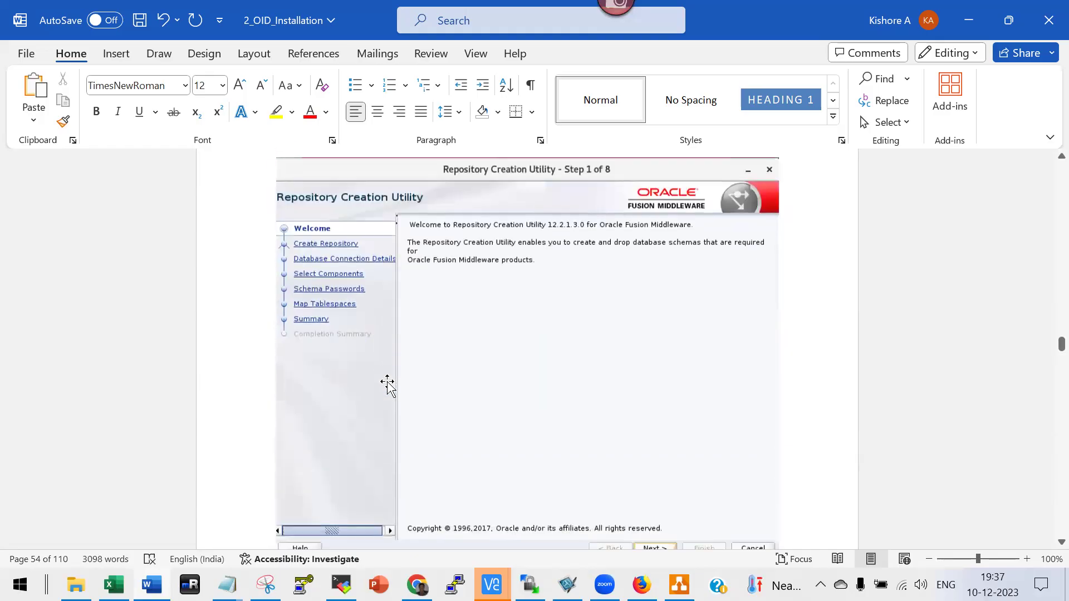
pyautogui.scroll(-12, 387, 386)
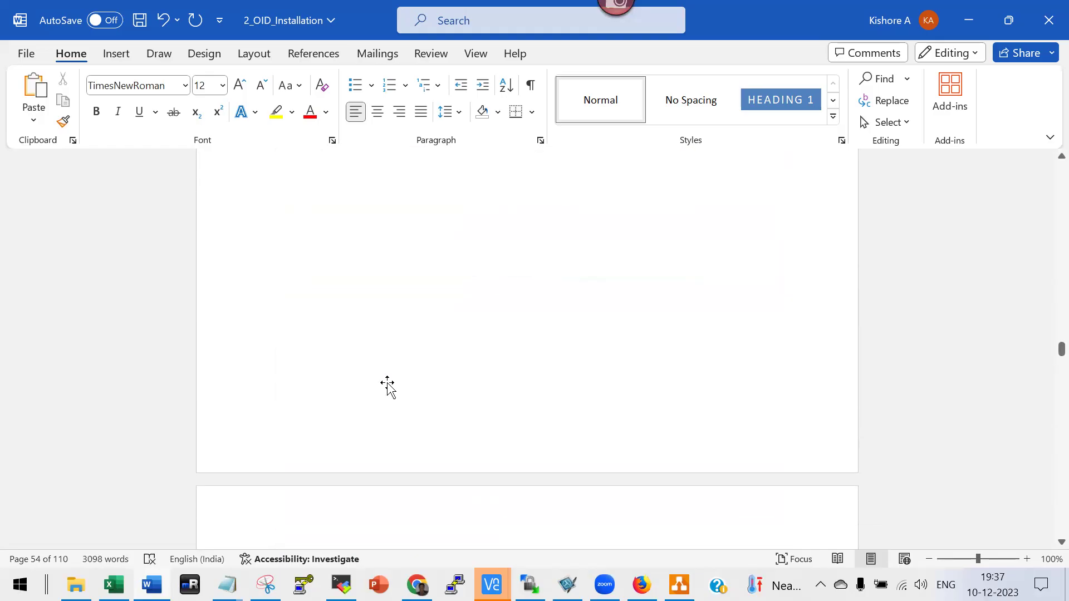
pyautogui.scroll(-15, 387, 386)
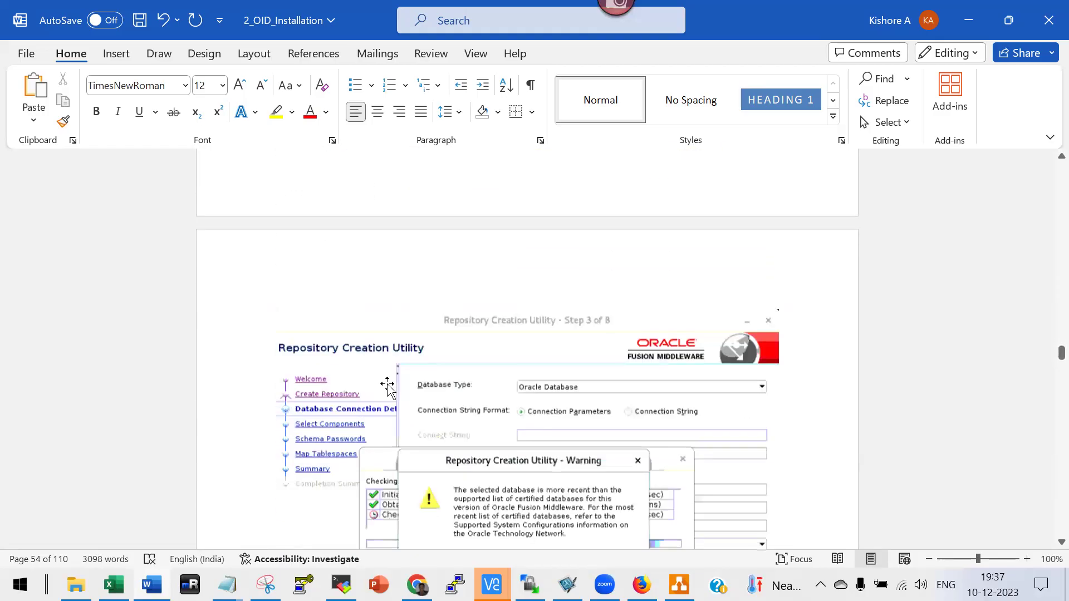
pyautogui.scroll(-5, 410, 384)
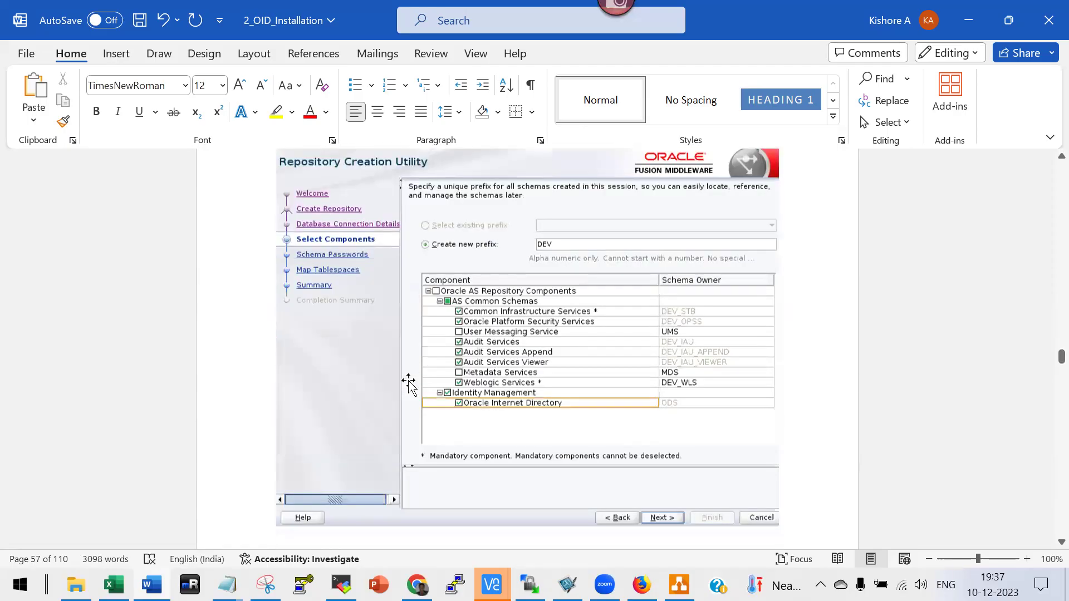
pyautogui.scroll(-10, 499, 385)
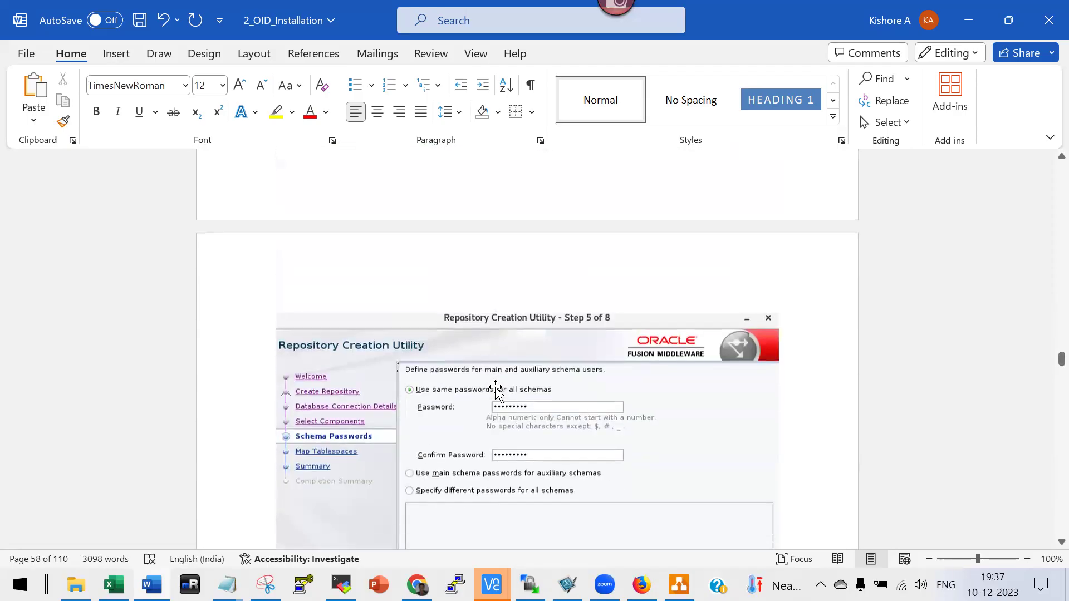
pyautogui.scroll(-10, 493, 386)
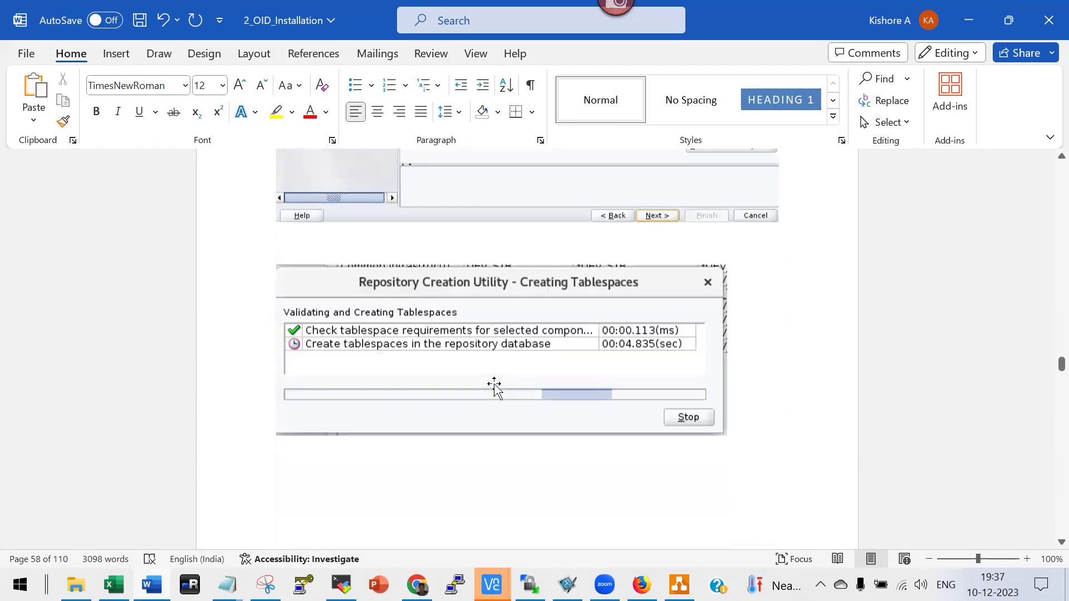
pyautogui.scroll(-10, 494, 388)
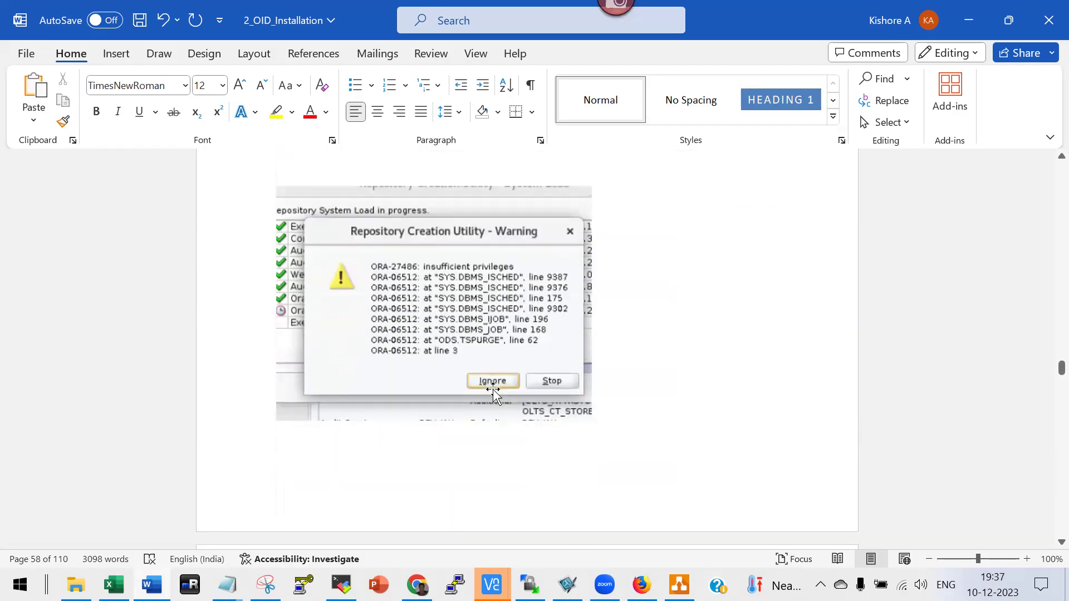
pyautogui.scroll(-10, 461, 396)
pyautogui.scroll(6, 463, 402)
pyautogui.scroll(-15, 463, 402)
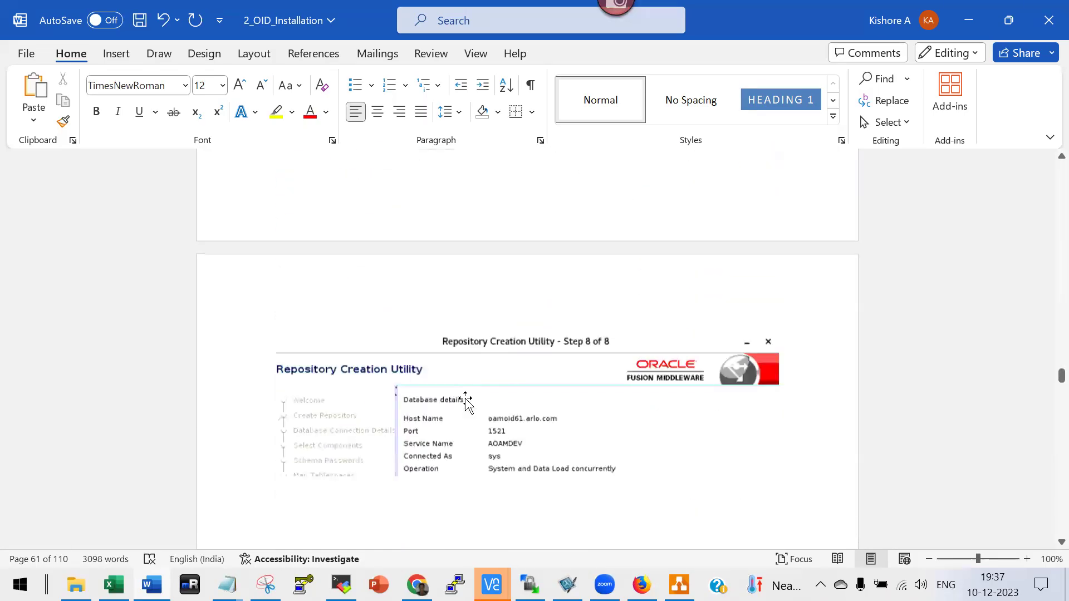
pyautogui.scroll(-10, 458, 419)
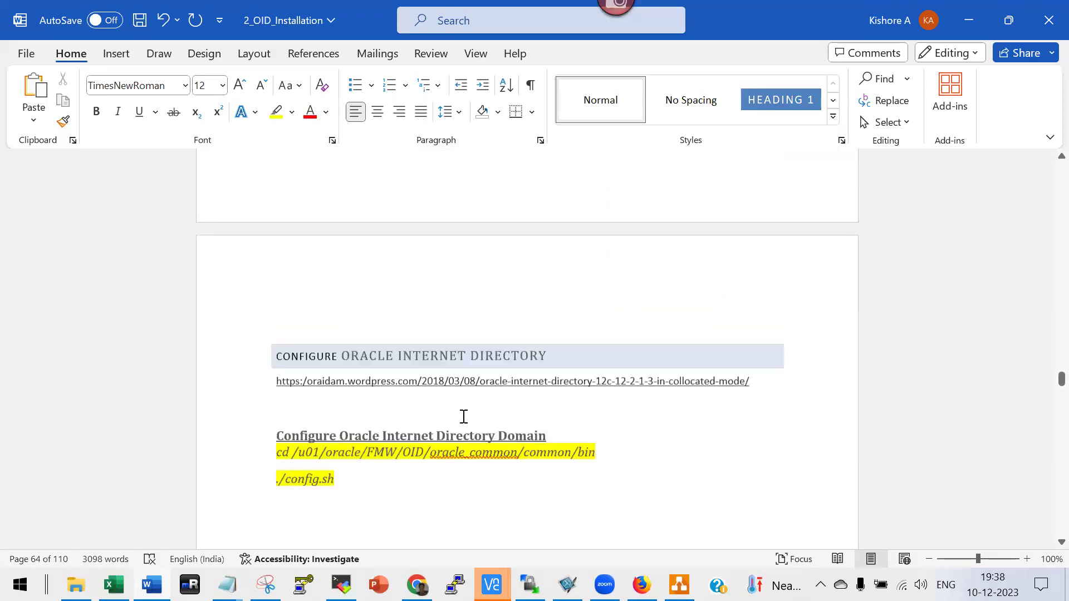
# Delete the seven 'Select following configuration templates' lines below the ./config.sh command.
pyautogui.scroll(-10, 565, 473)
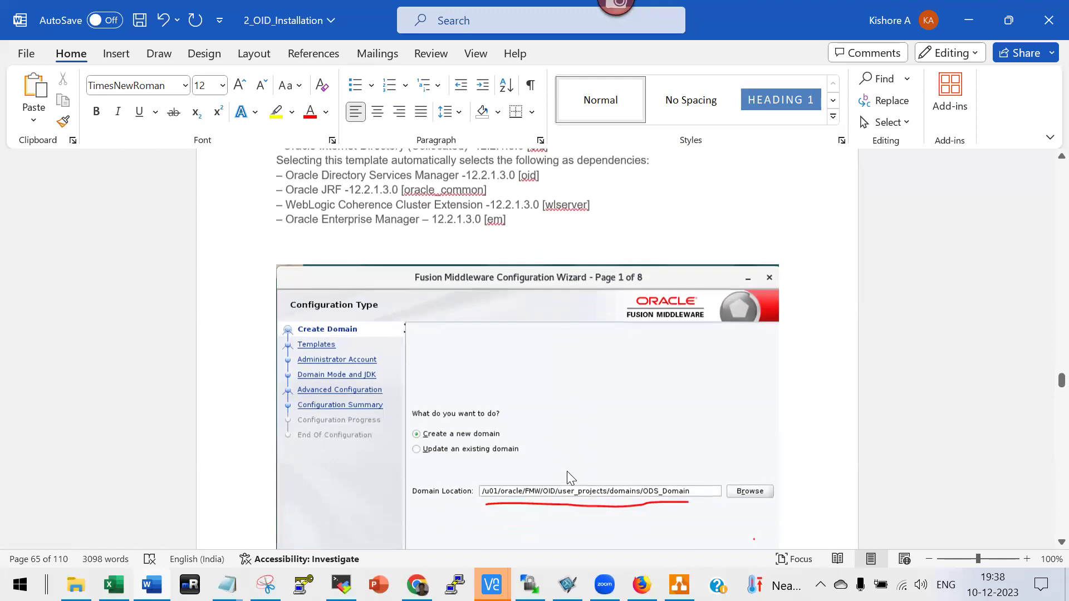
pyautogui.scroll(8, 566, 462)
pyautogui.scroll(1, 564, 456)
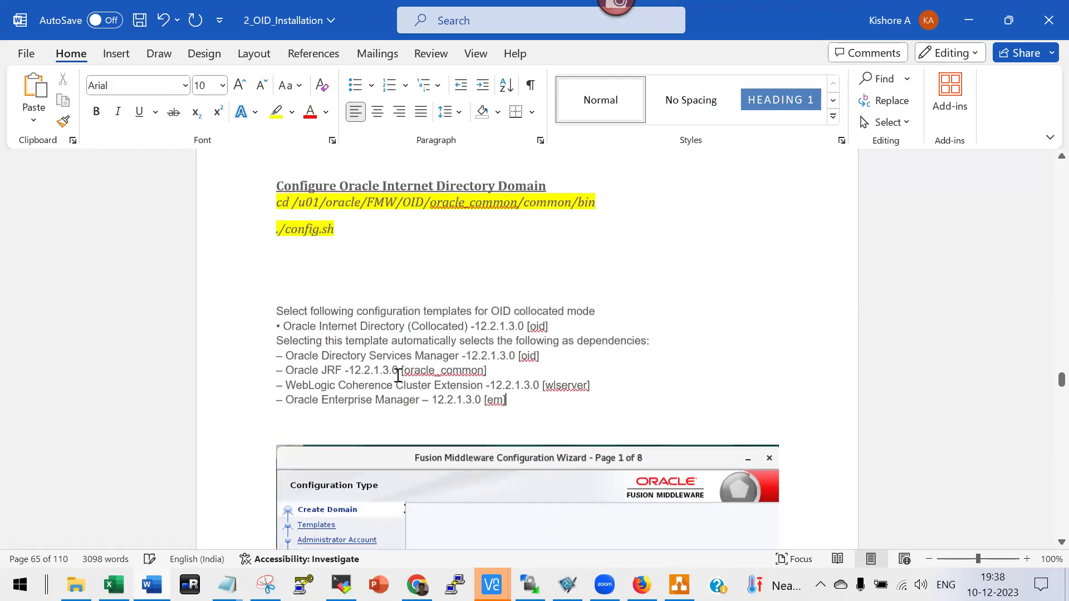
pyautogui.moveTo(278, 310); pyautogui.dragTo(506, 401)
pyautogui.press('Delete')
# Scroll through the config wizard screenshots to the Performing the Initial Oracle Internet Directory Setup section.
pyautogui.scroll(-8, 581, 416)
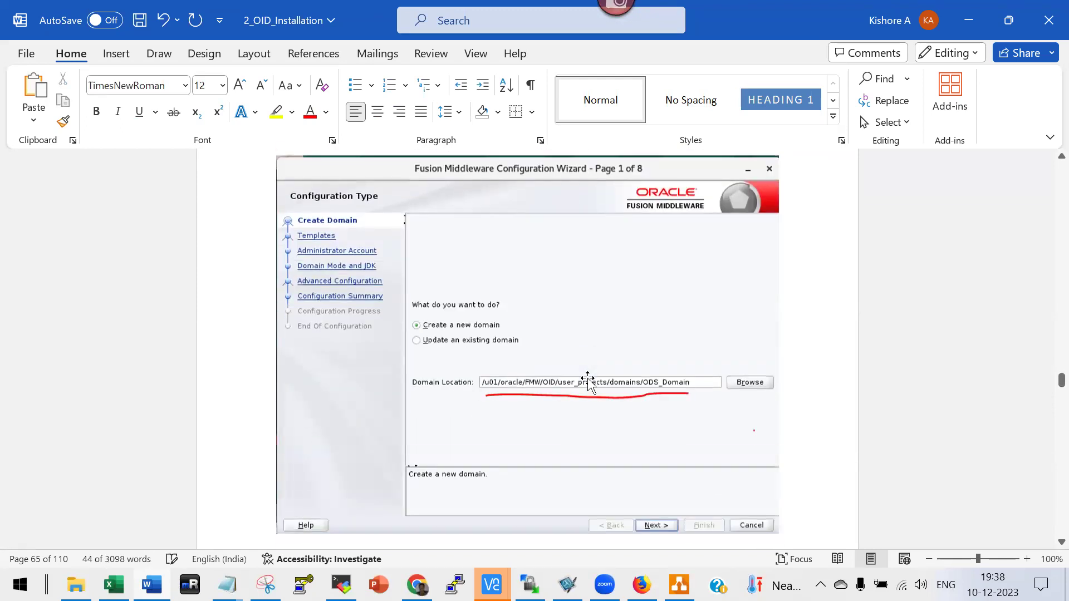
pyautogui.scroll(-20, 581, 417)
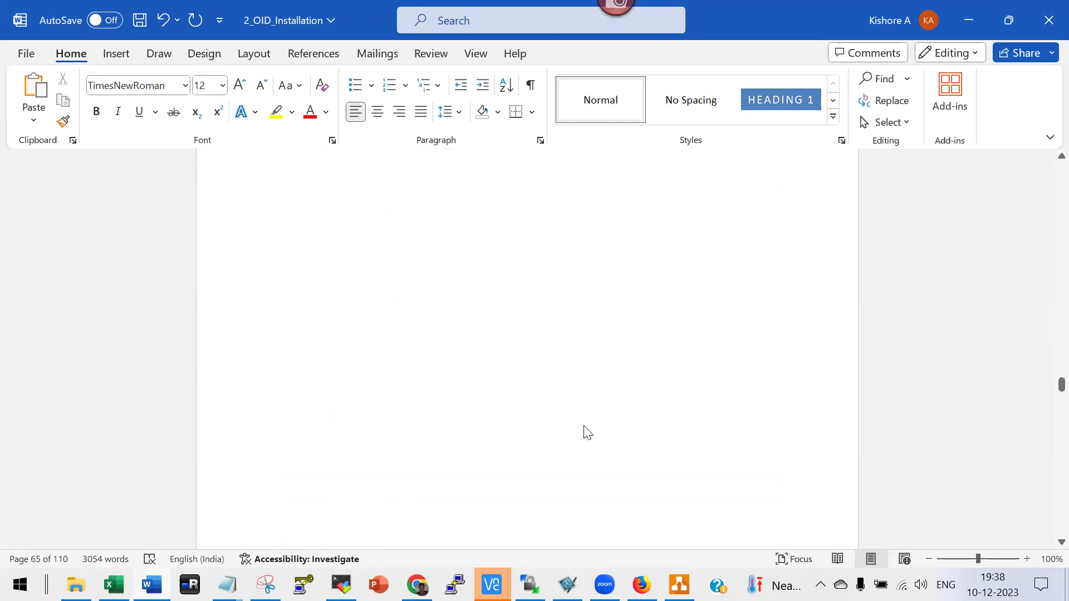
pyautogui.scroll(-15, 585, 428)
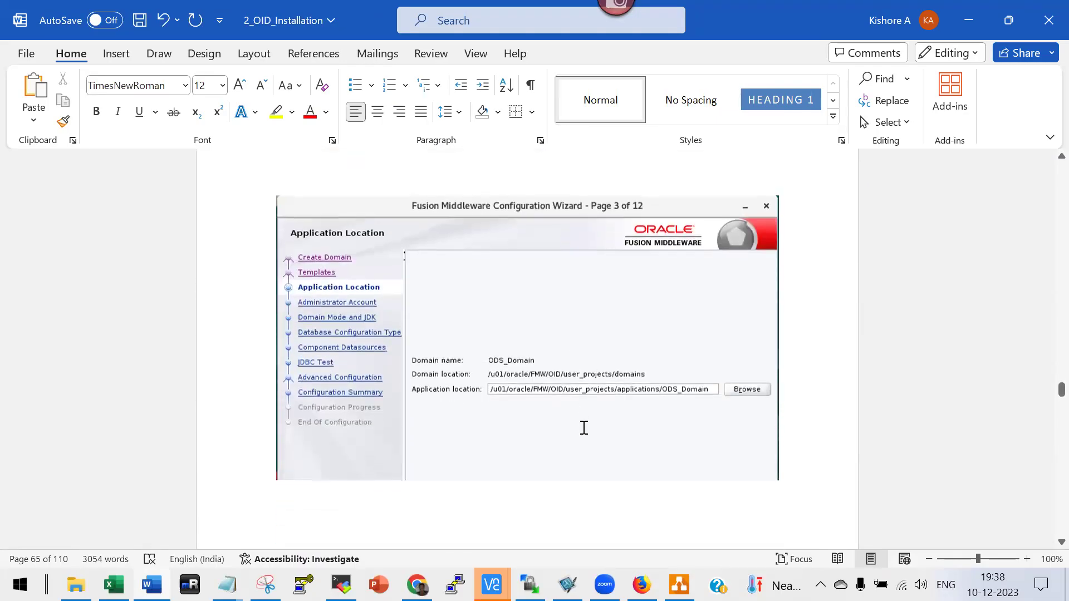
pyautogui.scroll(-10, 584, 428)
pyautogui.scroll(-20, 586, 438)
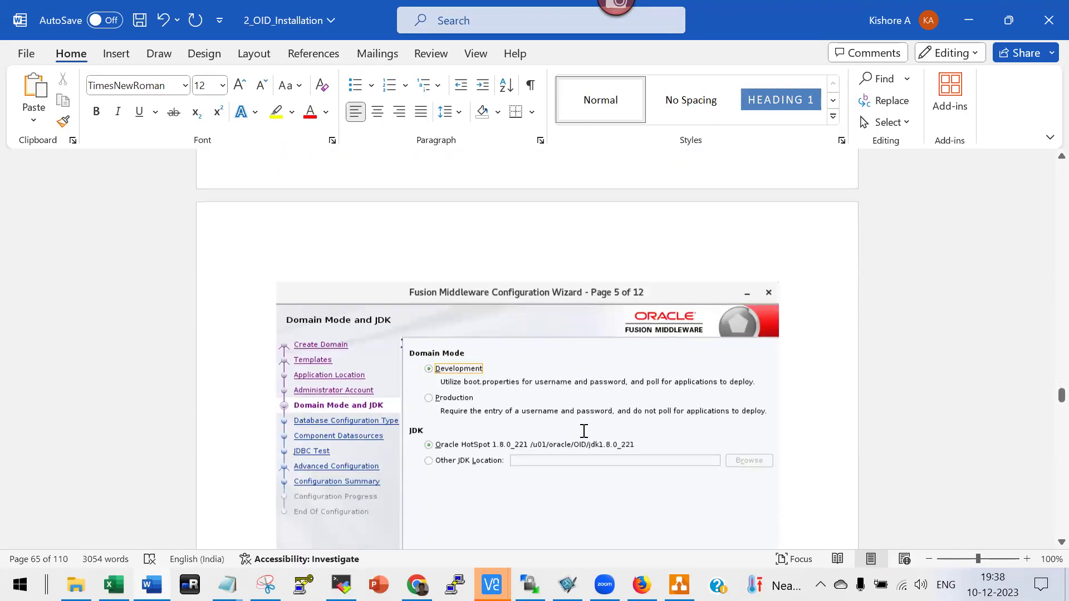
pyautogui.scroll(-20, 582, 431)
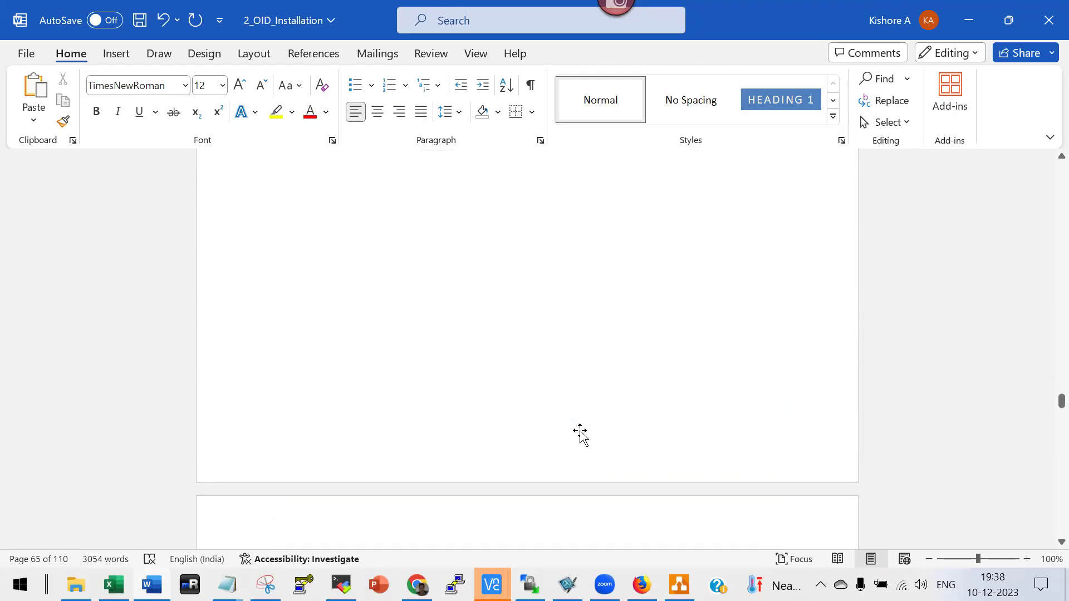
pyautogui.scroll(-8, 579, 431)
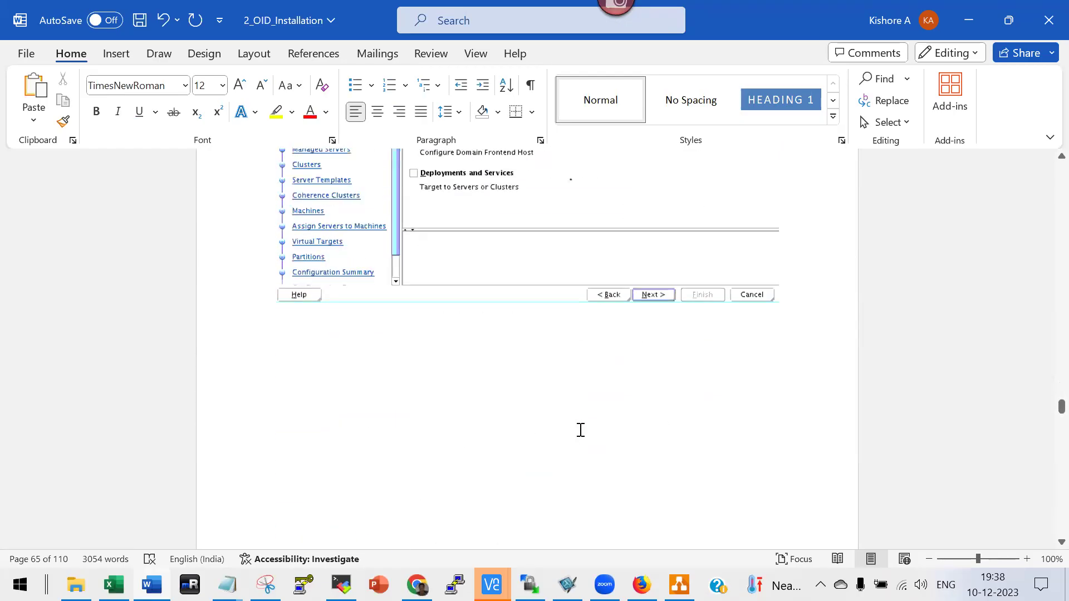
pyautogui.scroll(-20, 579, 440)
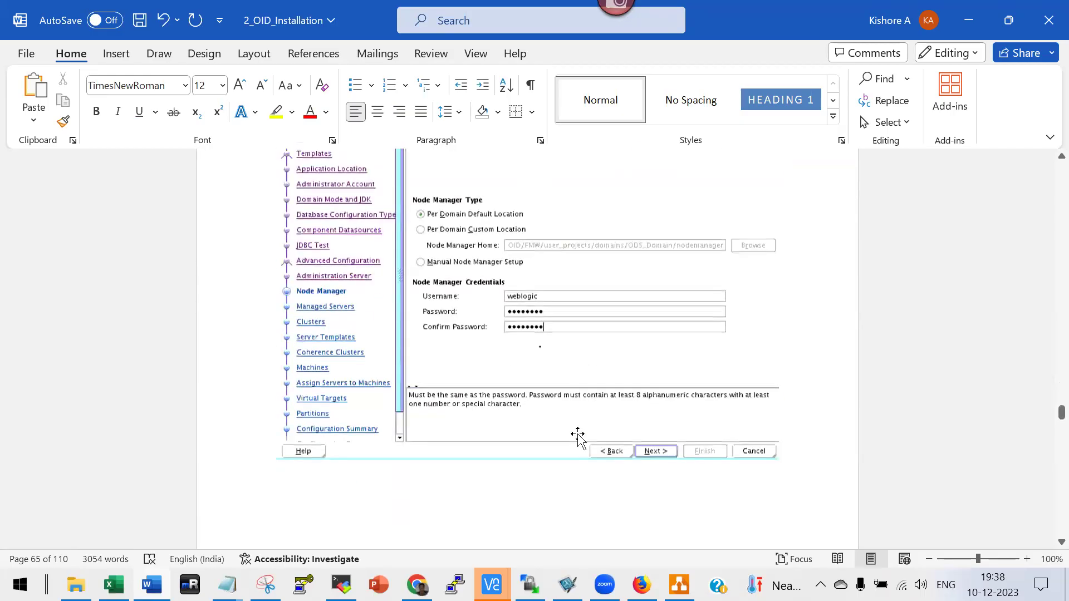
pyautogui.scroll(-20, 582, 447)
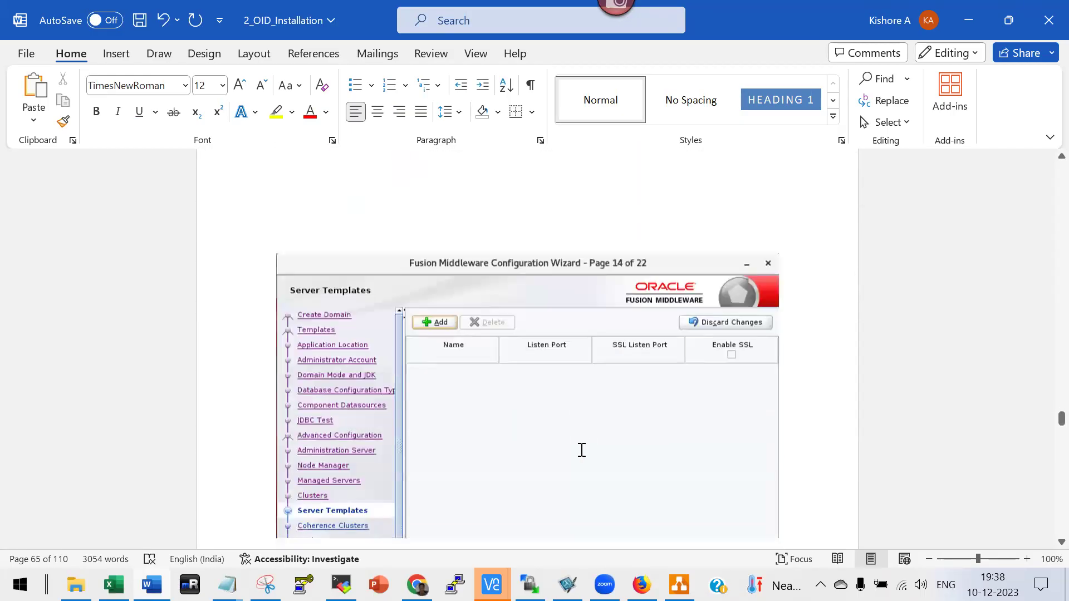
pyautogui.scroll(-5, 582, 447)
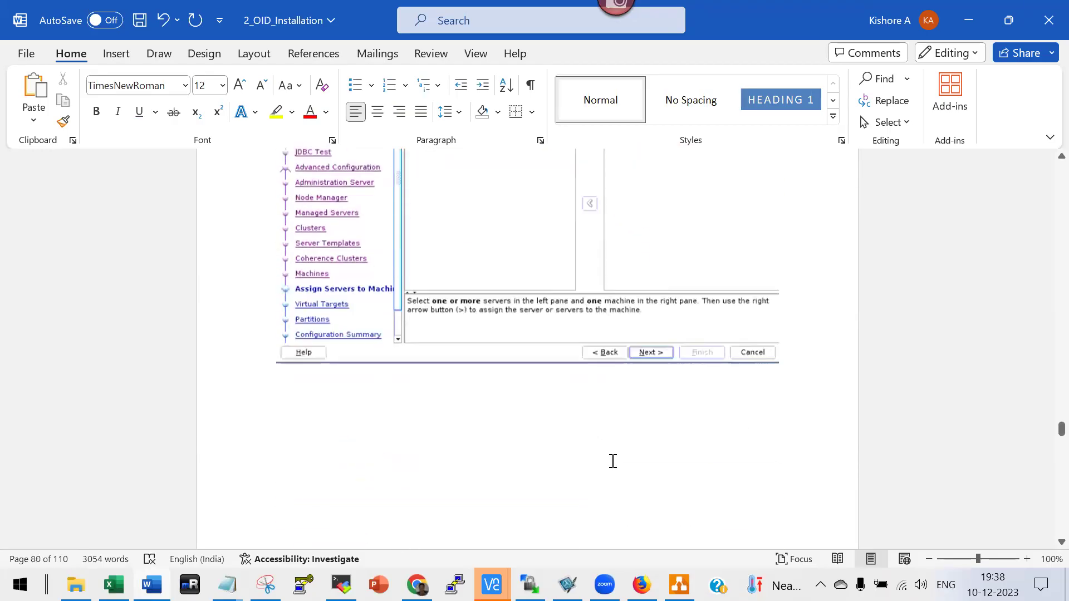
pyautogui.scroll(-5, 619, 465)
pyautogui.scroll(-15, 615, 471)
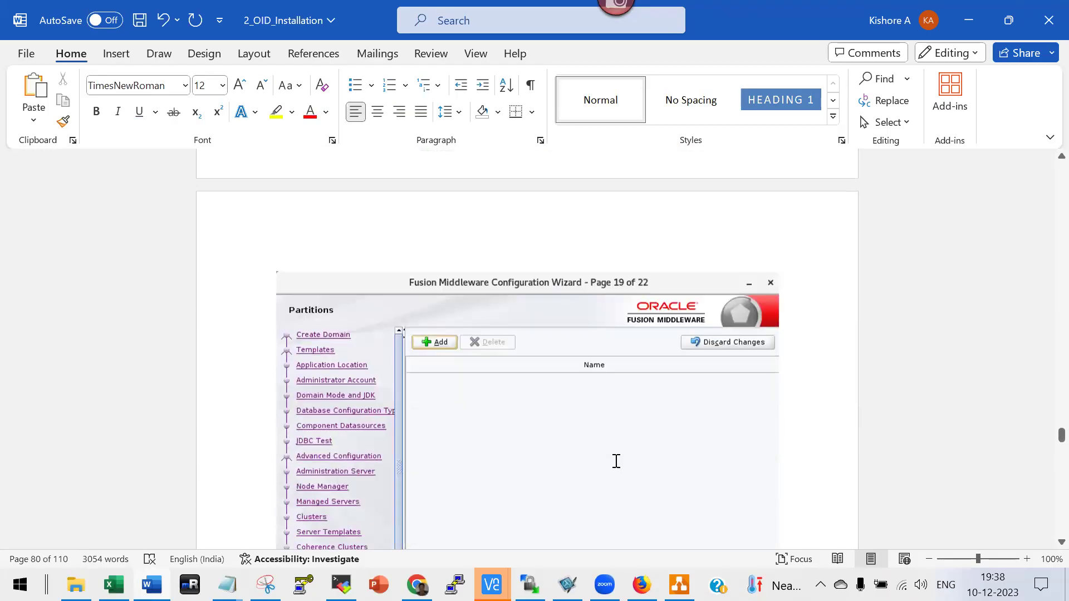
pyautogui.scroll(-15, 617, 466)
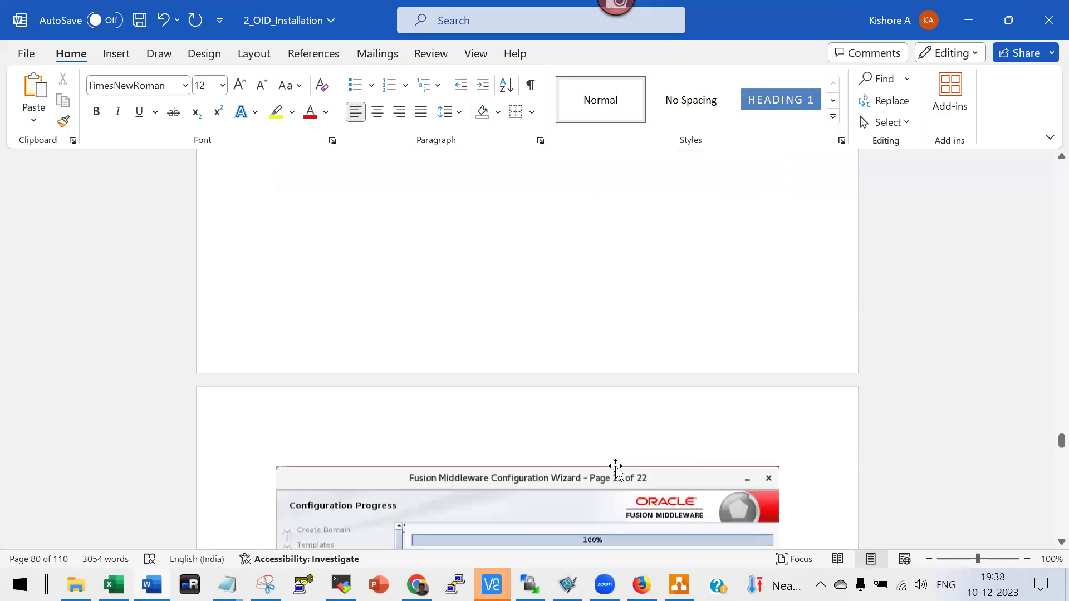
pyautogui.scroll(-2, 614, 469)
pyautogui.scroll(5, 614, 468)
pyautogui.scroll(-1, 401, 414)
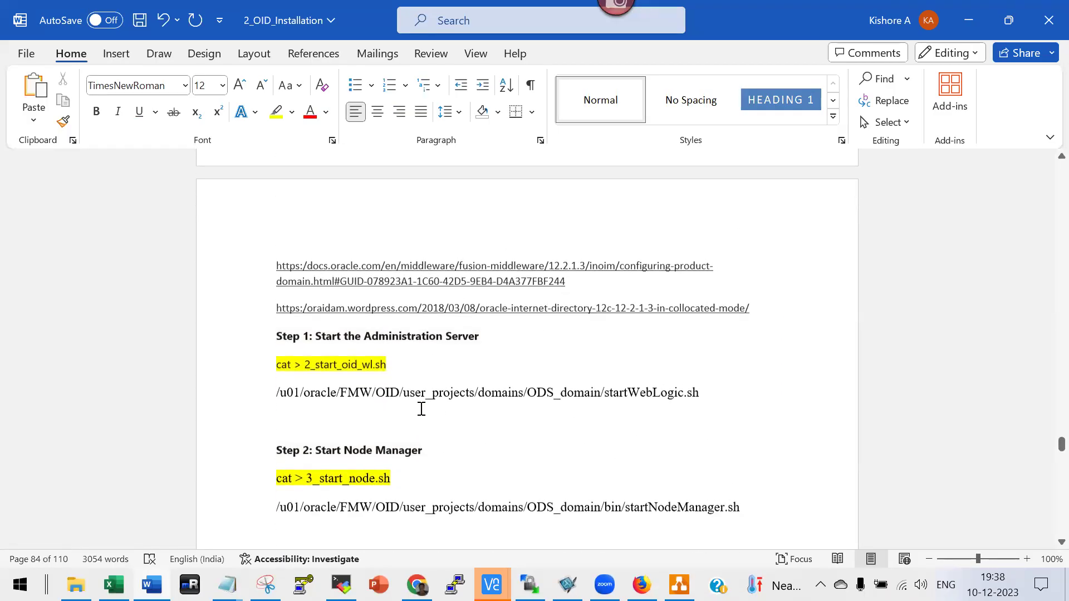
pyautogui.scroll(-3, 412, 419)
pyautogui.scroll(-20, 454, 449)
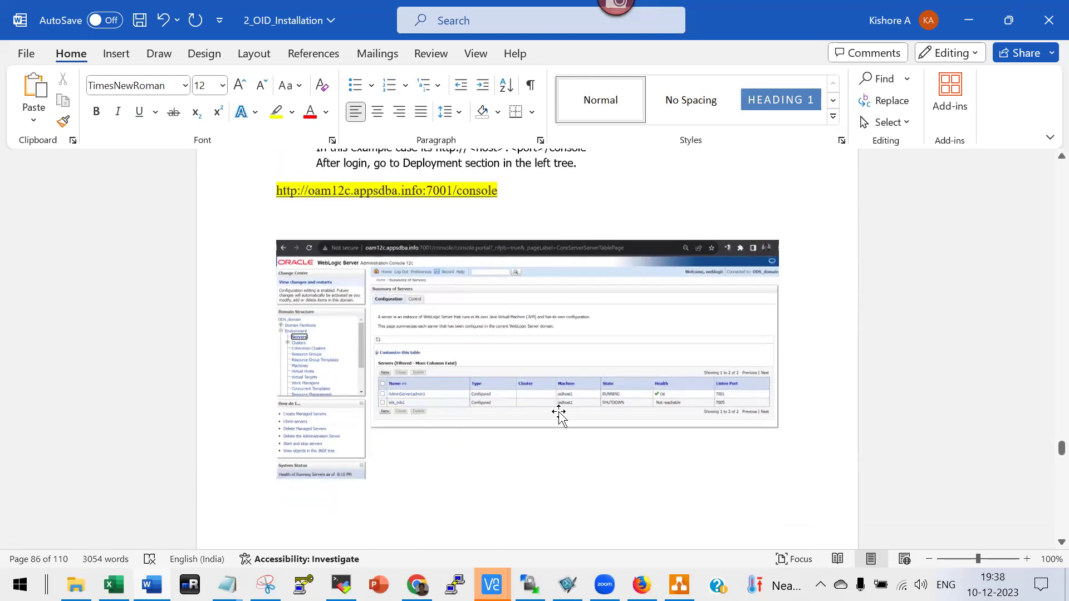
pyautogui.scroll(-11, 558, 415)
pyautogui.scroll(2, 402, 298)
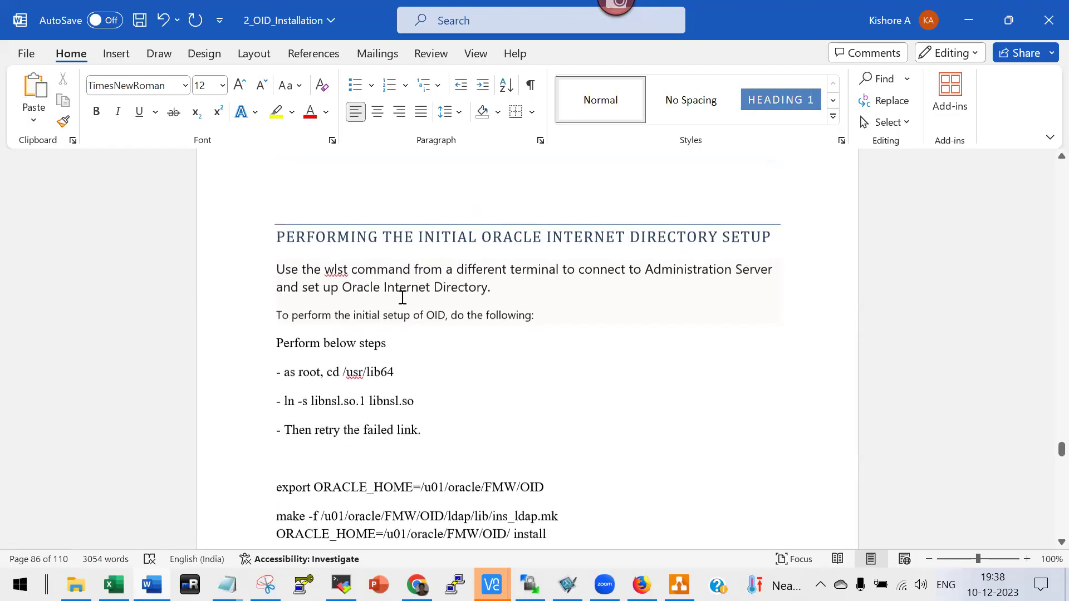
pyautogui.scroll(1, 401, 298)
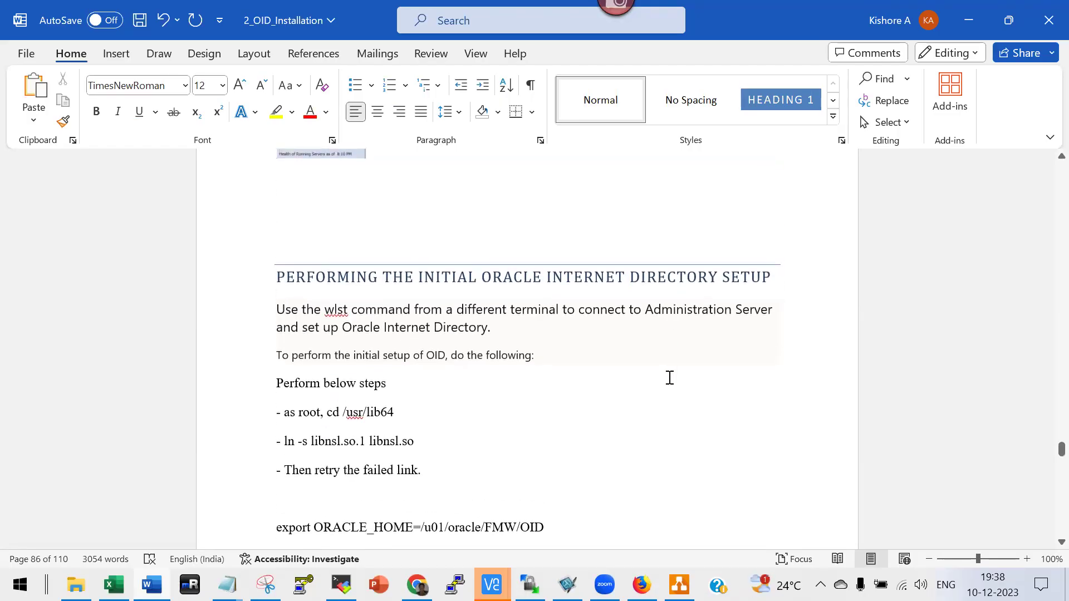
pyautogui.scroll(-2, 613, 384)
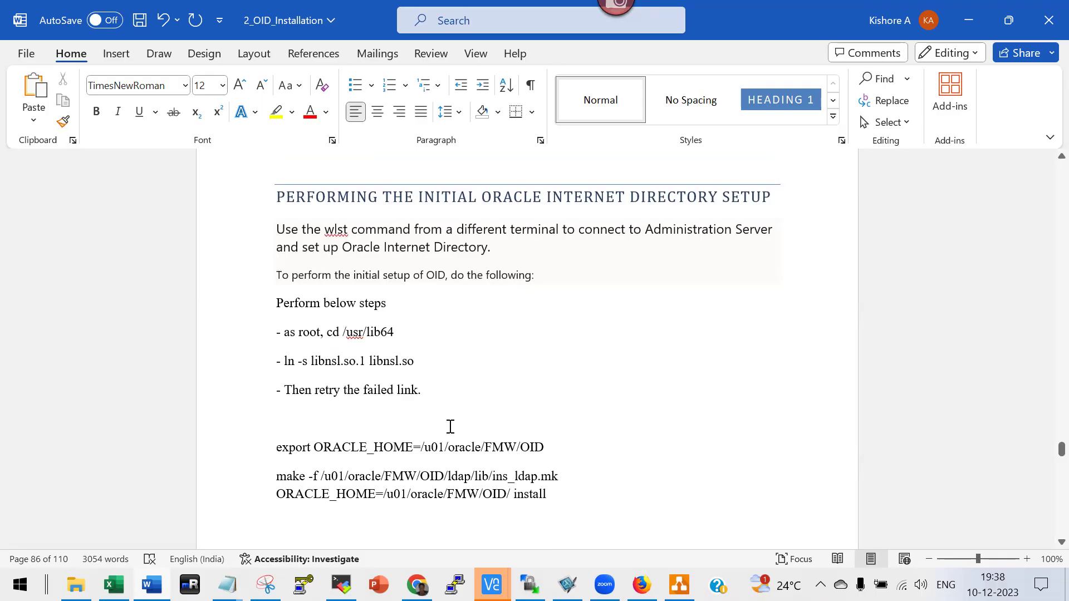
pyautogui.scroll(10, 450, 427)
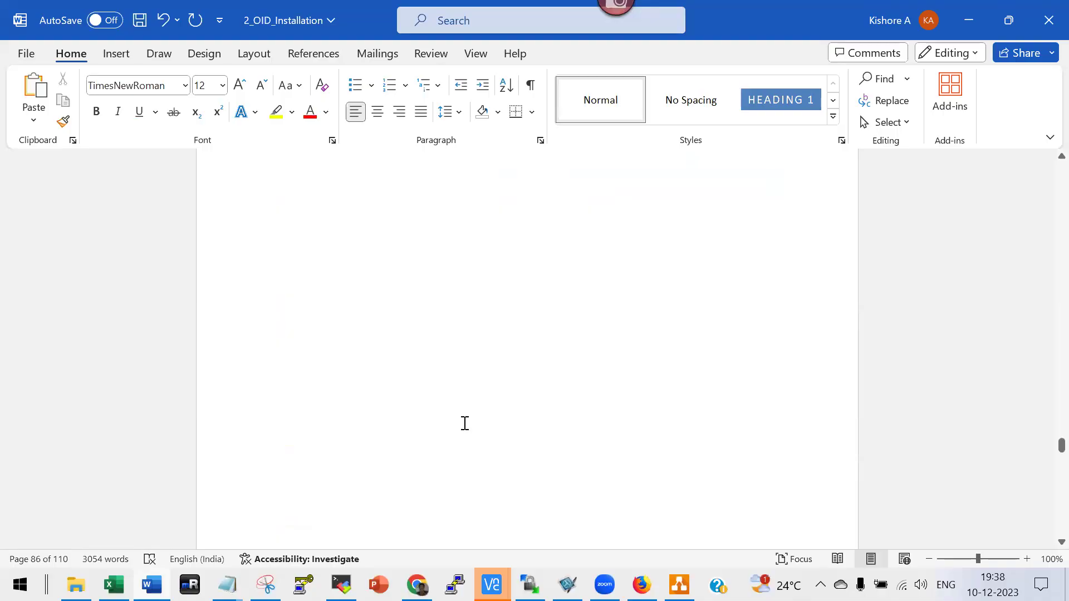
# Scroll up to 'Issue is not present' and select the Patch 29691671 block through the java -jar command.
pyautogui.scroll(15, 465, 424)
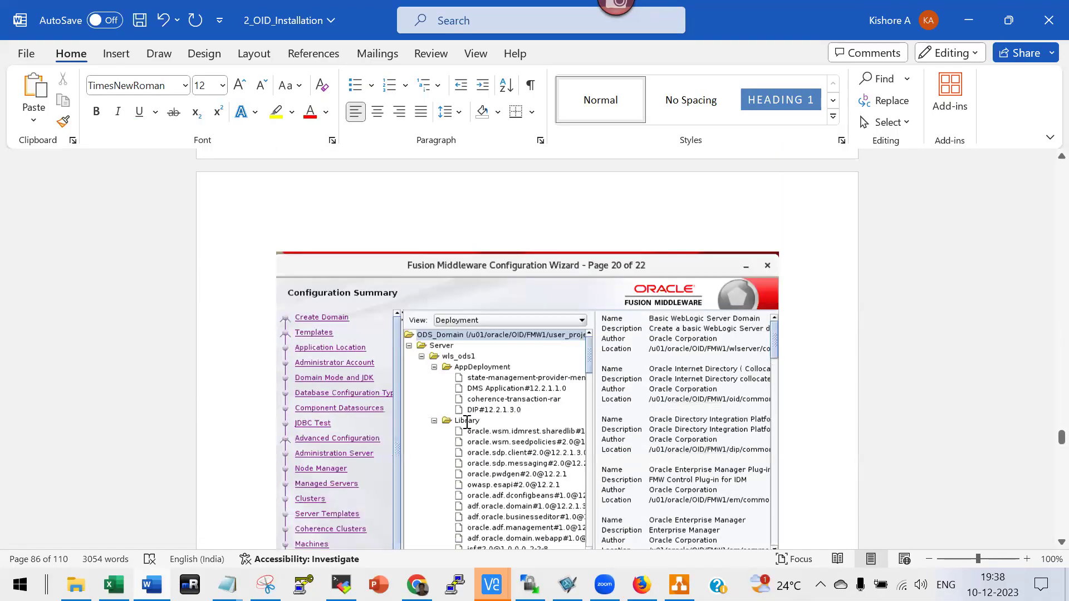
pyautogui.scroll(15, 471, 422)
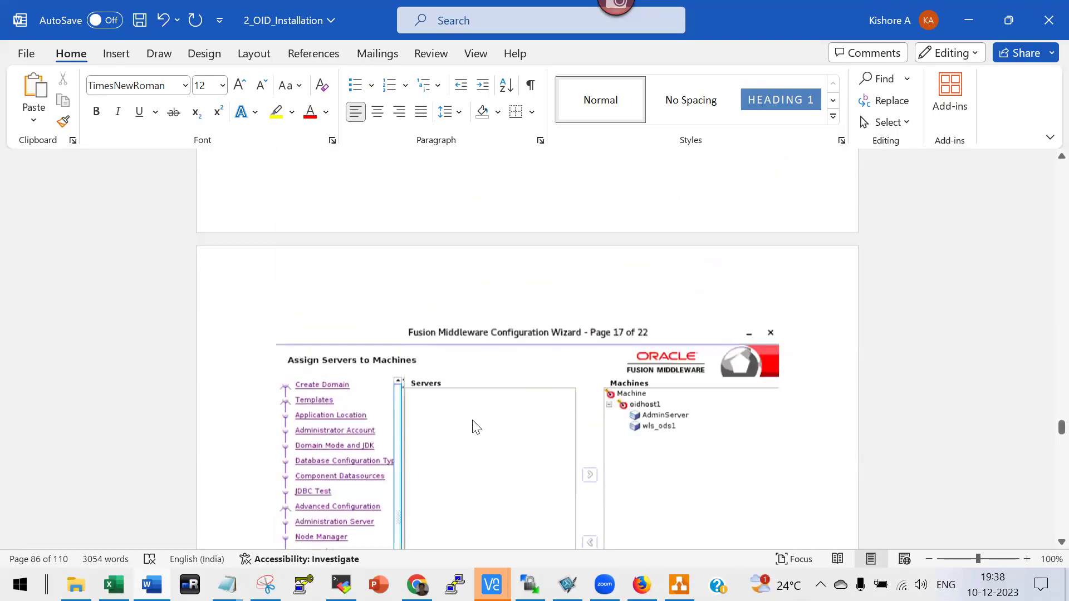
pyautogui.scroll(15, 478, 422)
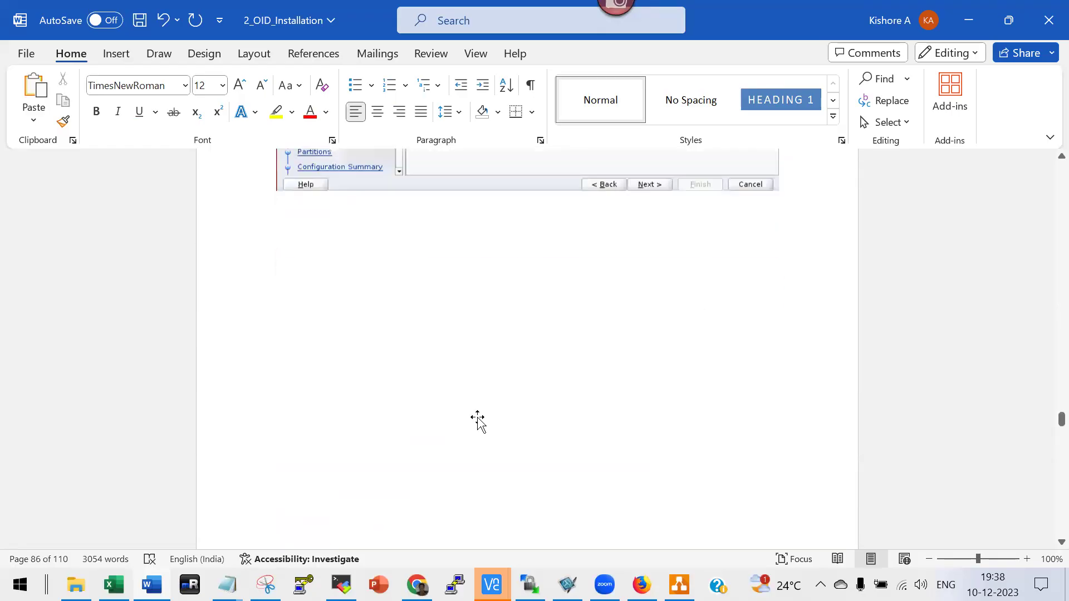
pyautogui.scroll(15, 480, 420)
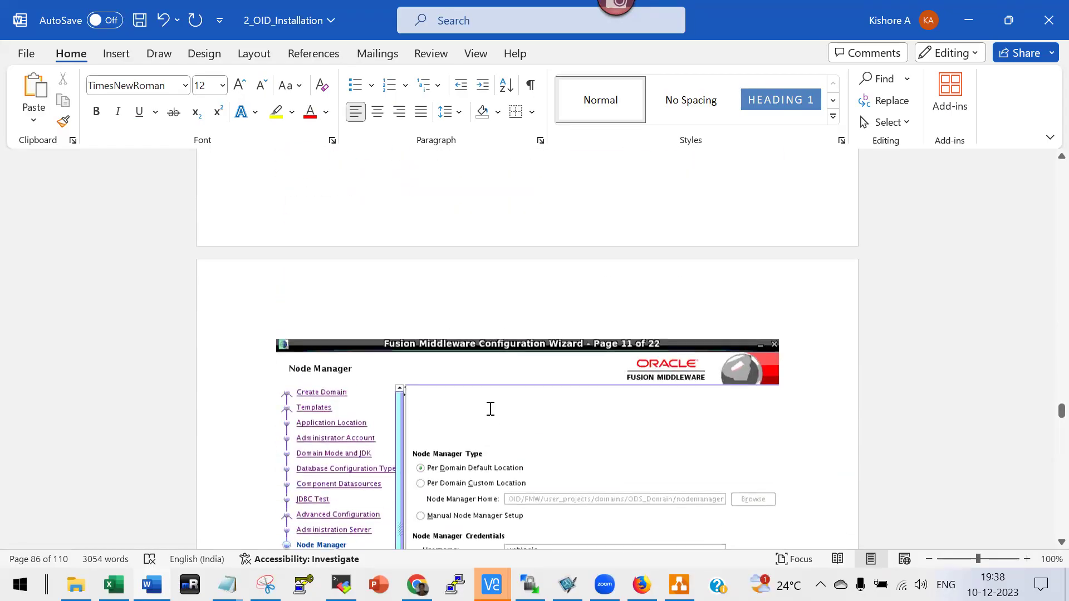
pyautogui.scroll(15, 489, 415)
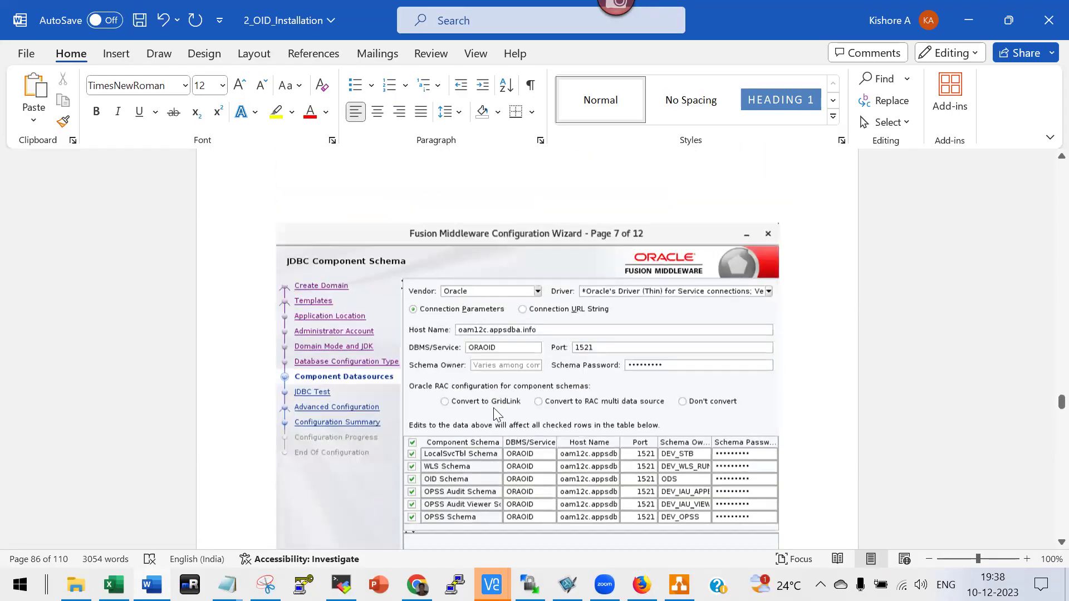
pyautogui.scroll(15, 514, 397)
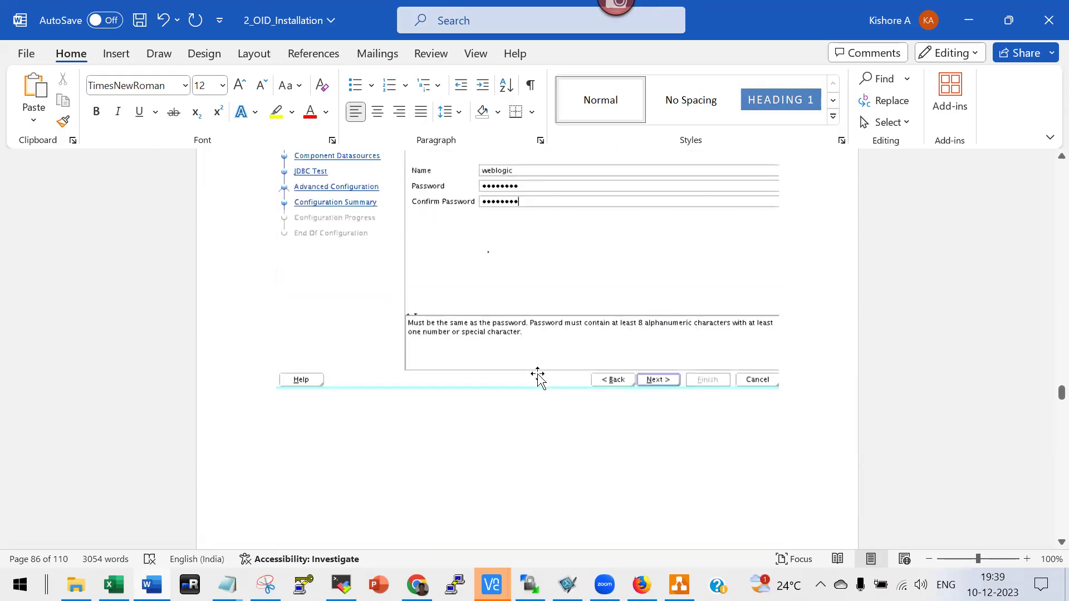
pyautogui.scroll(15, 551, 363)
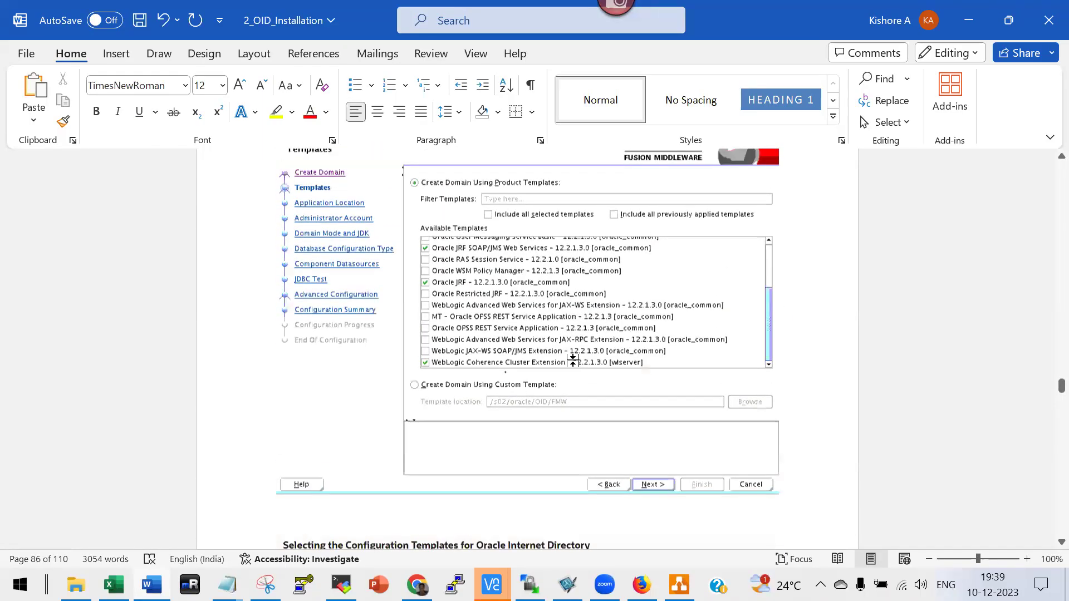
pyautogui.scroll(15, 573, 361)
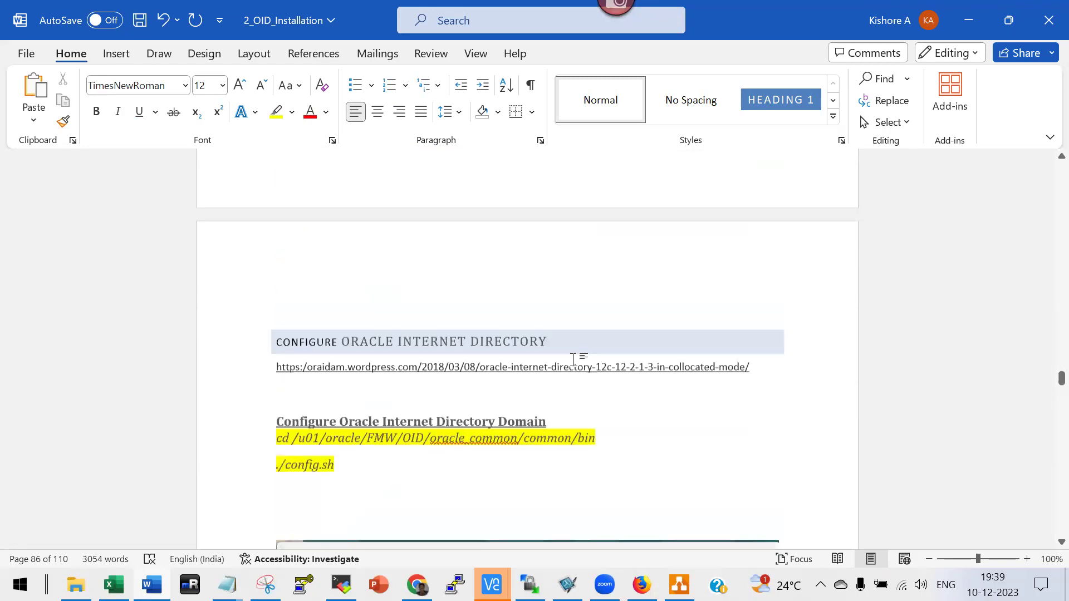
pyautogui.scroll(10, 573, 362)
pyautogui.scroll(5, 573, 362)
pyautogui.scroll(10, 579, 363)
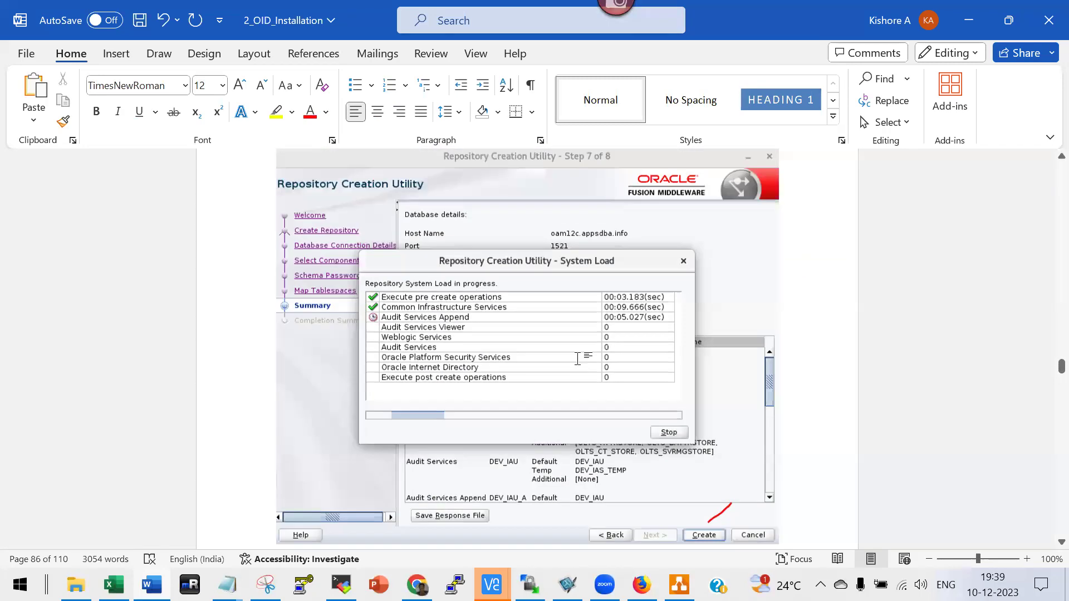
pyautogui.scroll(10, 578, 358)
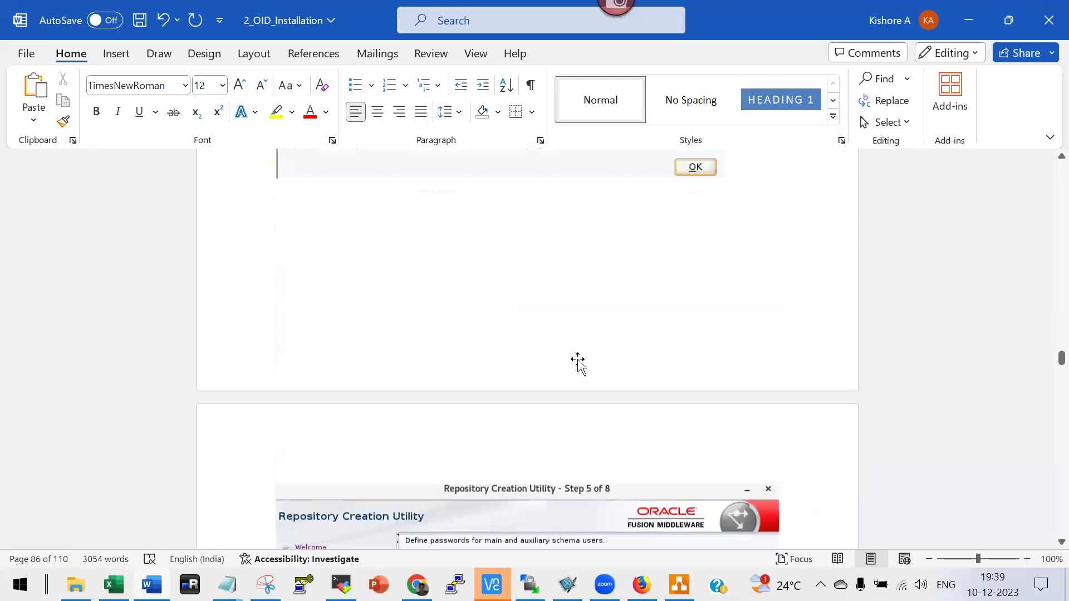
pyautogui.scroll(10, 578, 359)
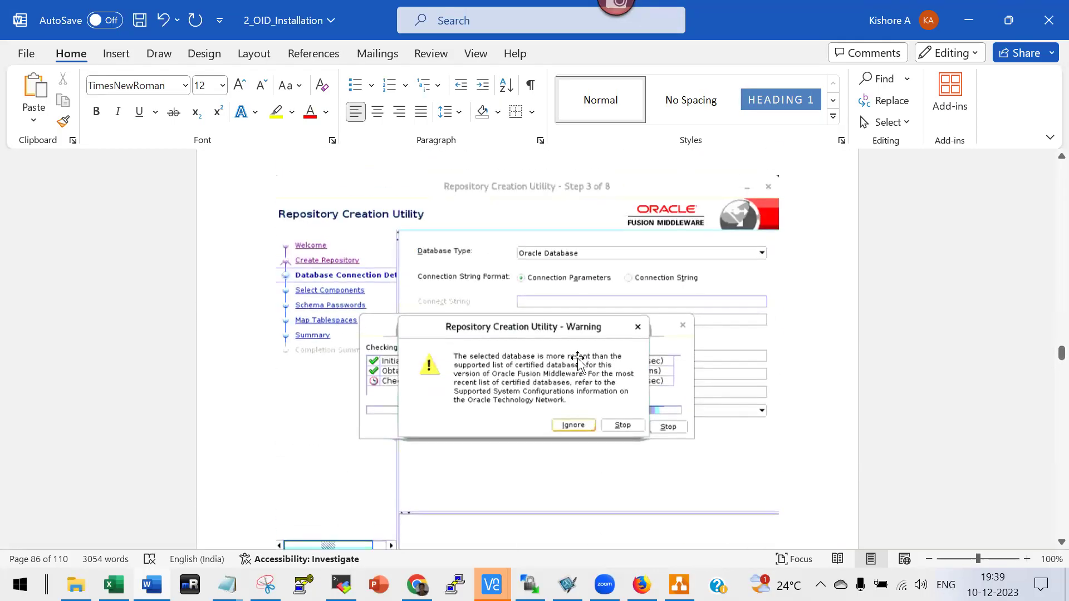
pyautogui.scroll(10, 593, 351)
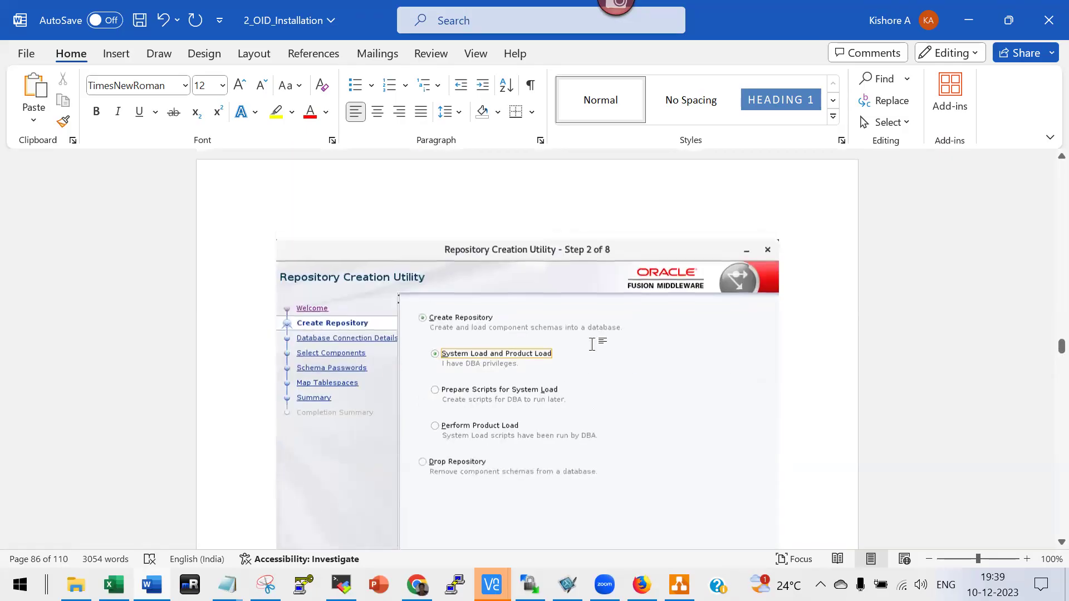
pyautogui.scroll(10, 600, 347)
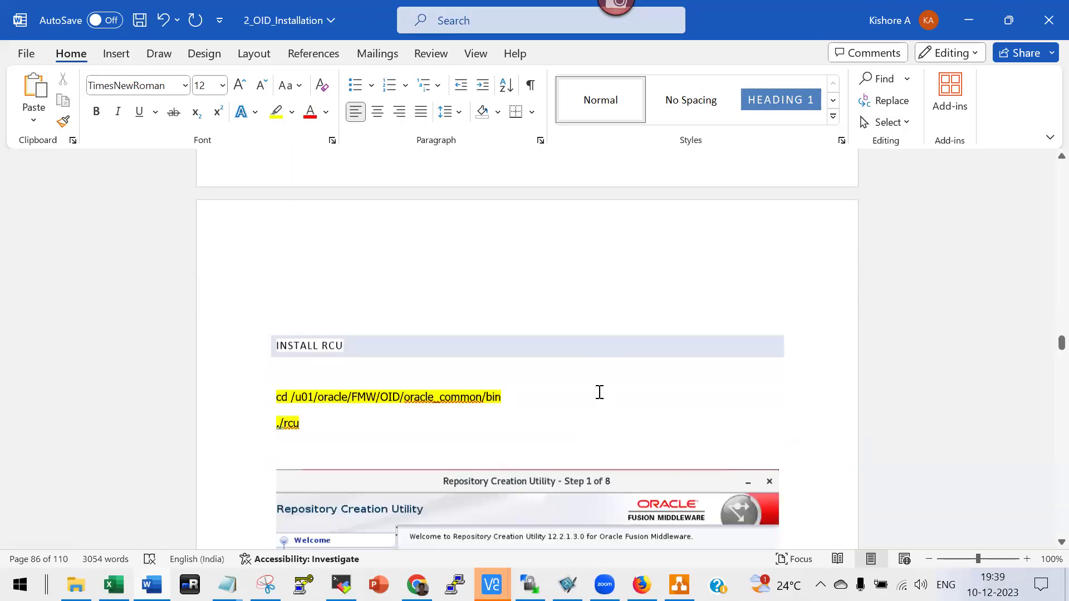
pyautogui.scroll(-3, 600, 391)
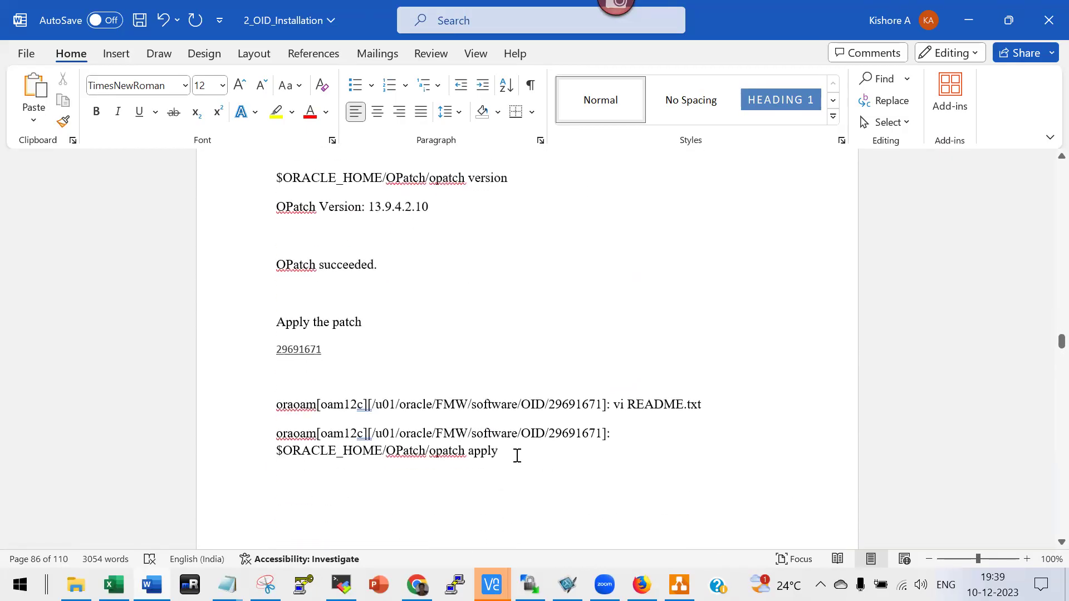
pyautogui.scroll(7, 501, 457)
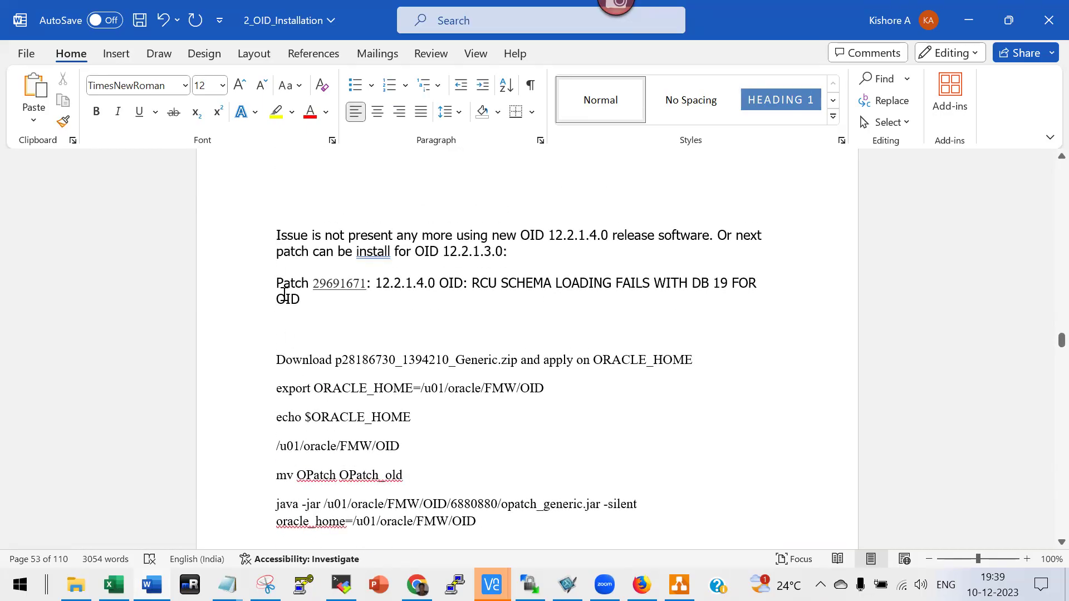
pyautogui.moveTo(276, 283); pyautogui.dragTo(482, 539)
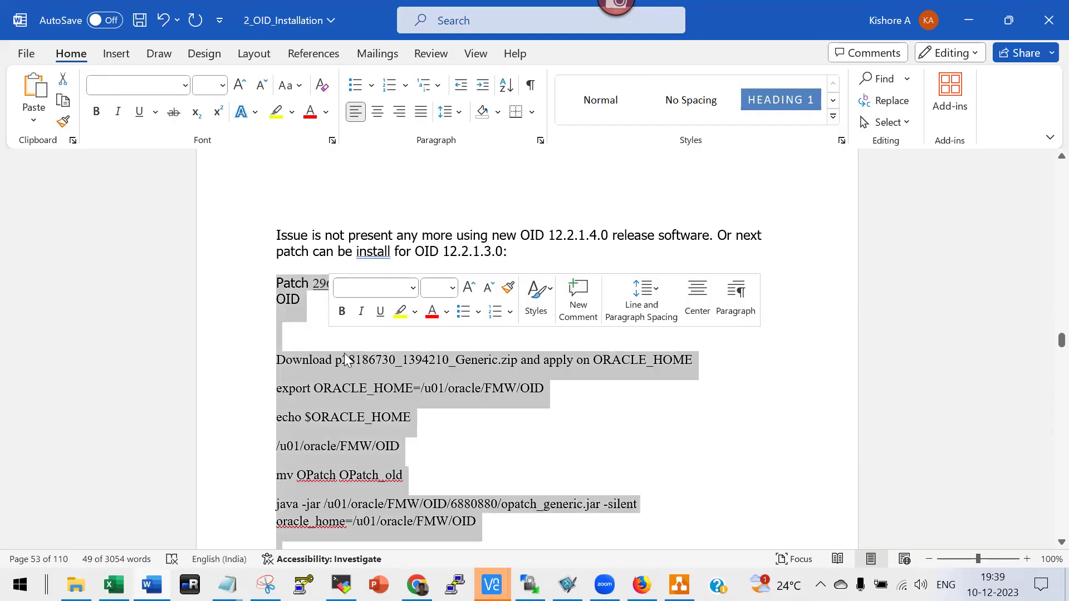
# Delete the Patch 29691671 block and its blank lines, then begin searching for 'ln -s'.
pyautogui.press('Delete')
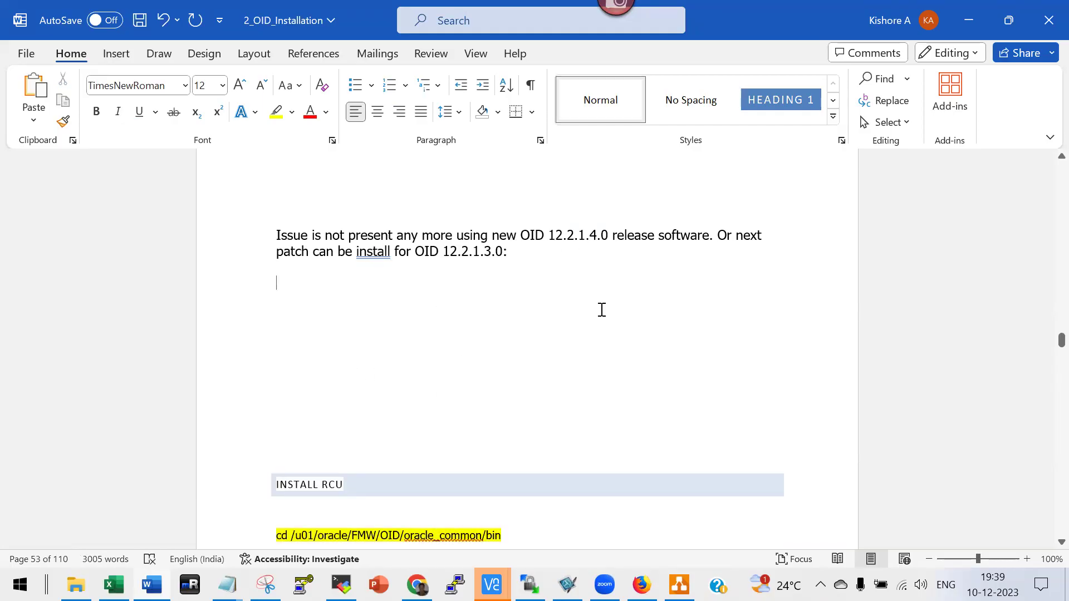
pyautogui.press('Delete')
pyautogui.press('Delete')
pyautogui.press('Delete')
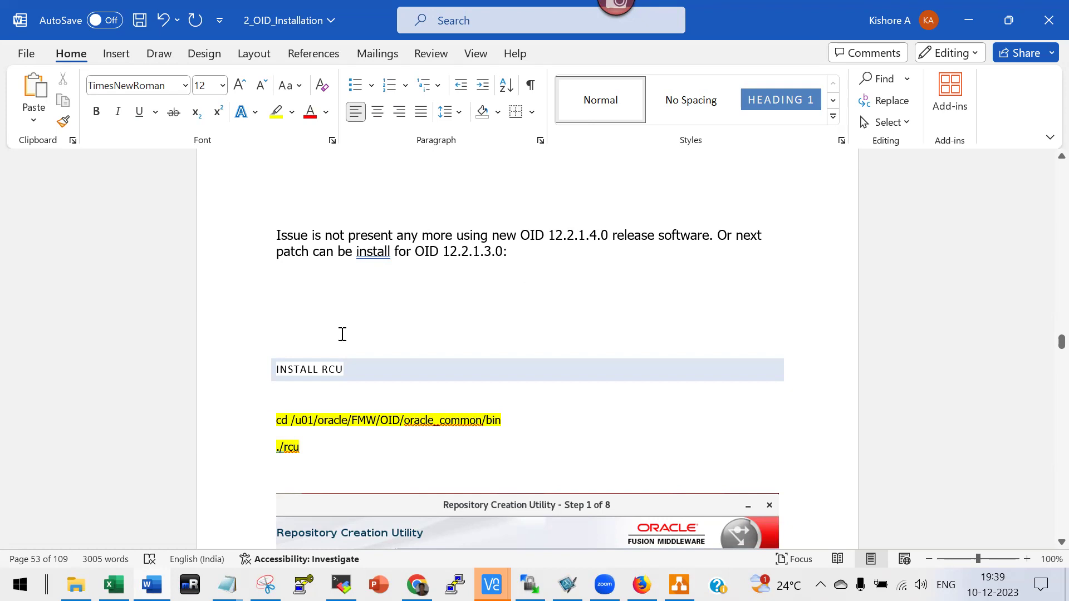
pyautogui.hotkey('ctrl', 'f')
pyautogui.write('In')
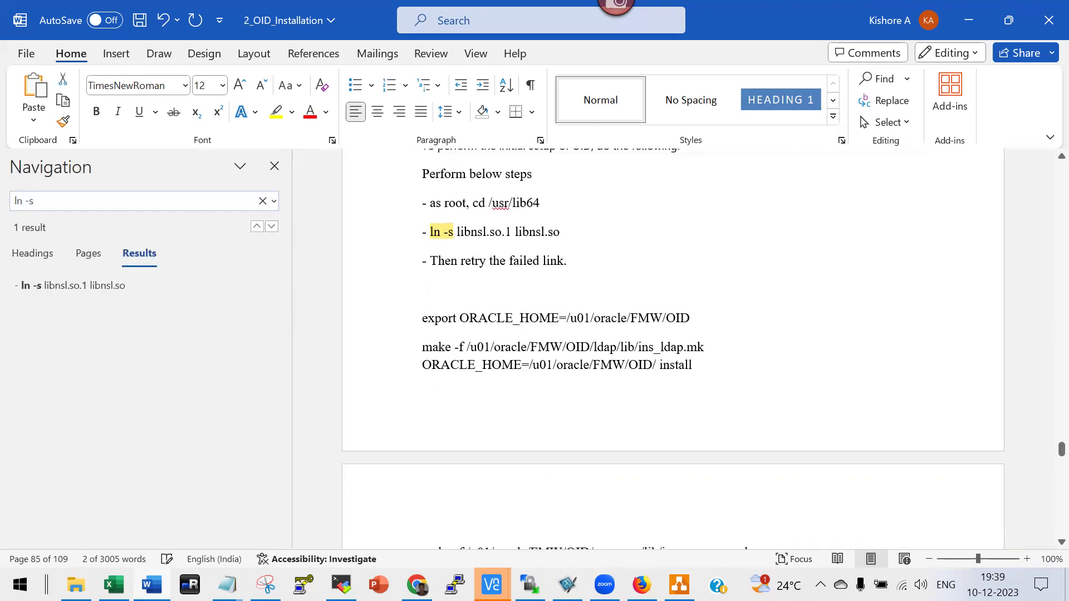
# Review from the ln -s libnsl.so.1 step through 'OID setup was successful' to the netstat -nlpa |grep 3060 check.
pyautogui.click(555, 272)
pyautogui.scroll(5, 555, 284)
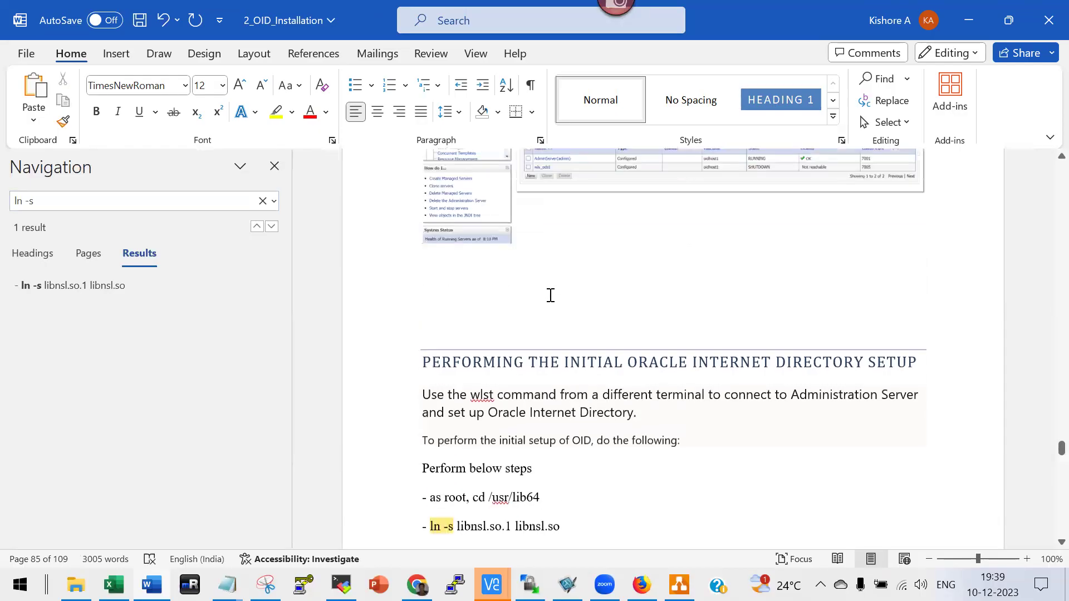
pyautogui.scroll(-1, 607, 369)
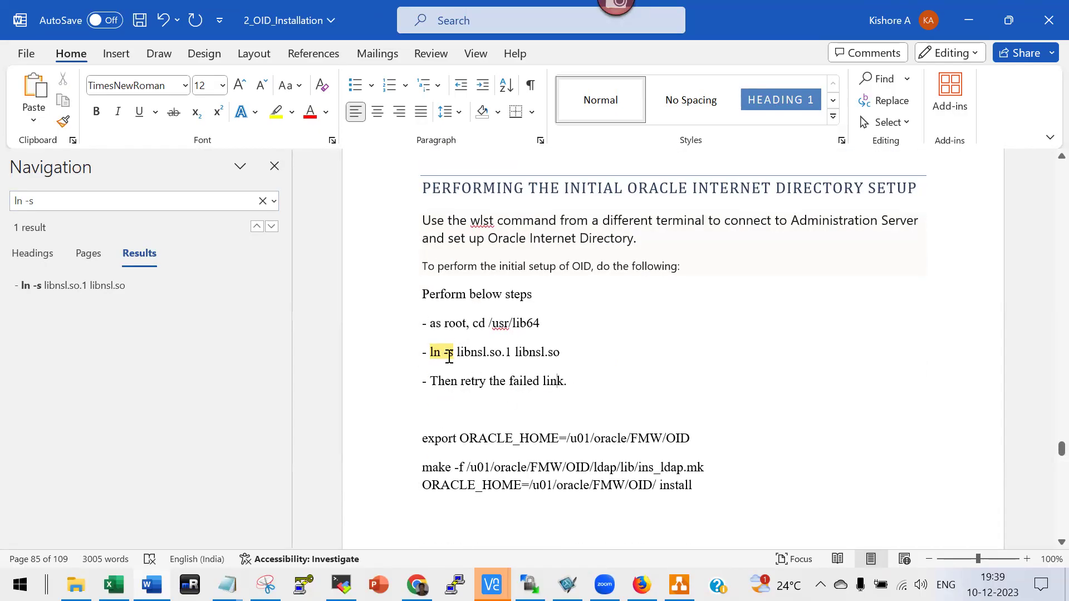
pyautogui.scroll(-4, 510, 385)
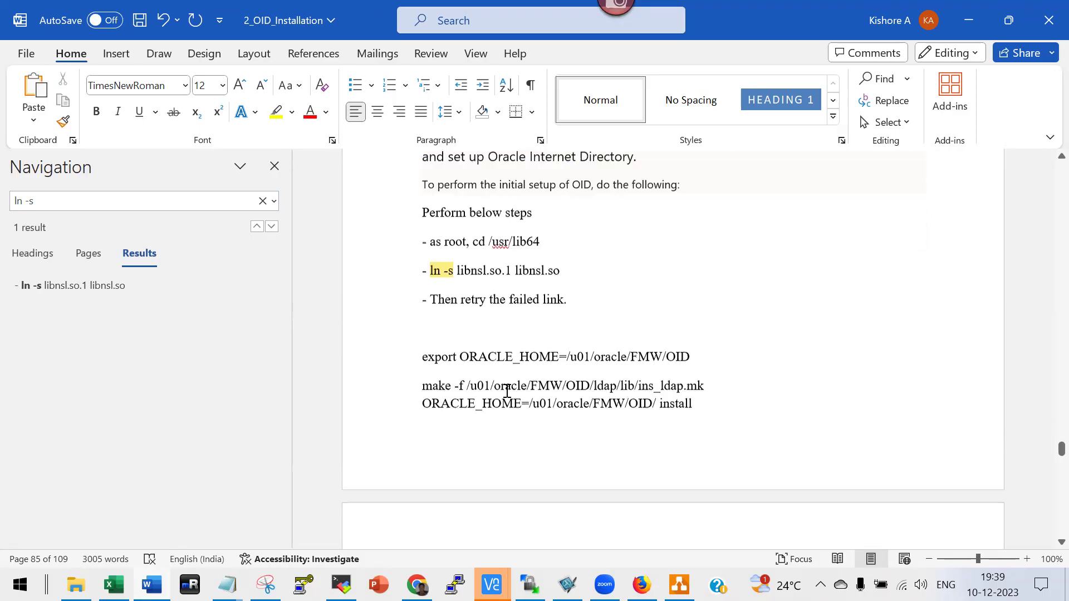
pyautogui.scroll(-4, 537, 389)
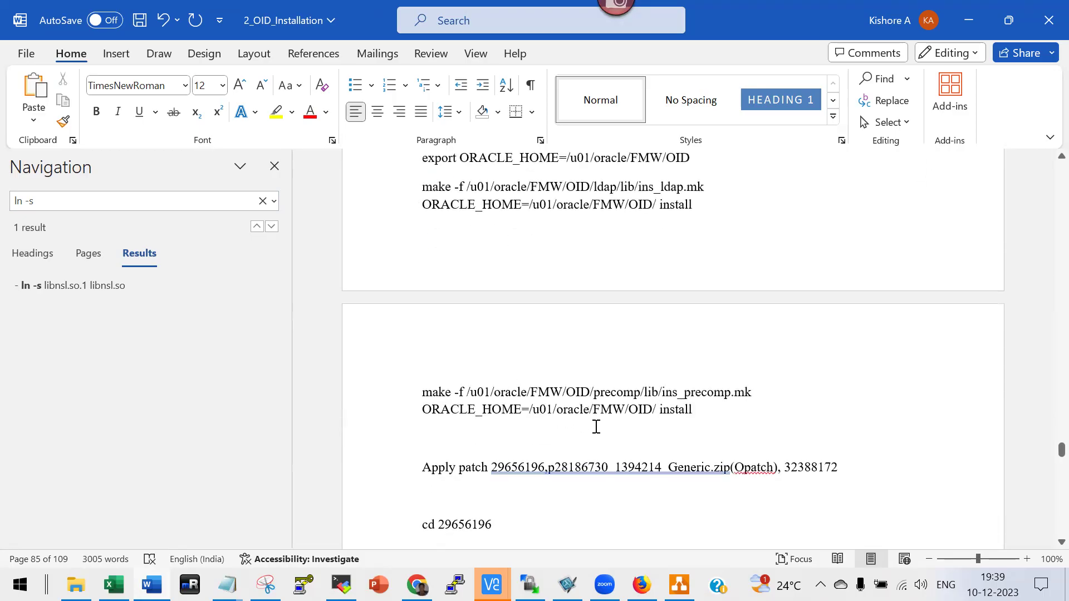
pyautogui.scroll(-1, 524, 423)
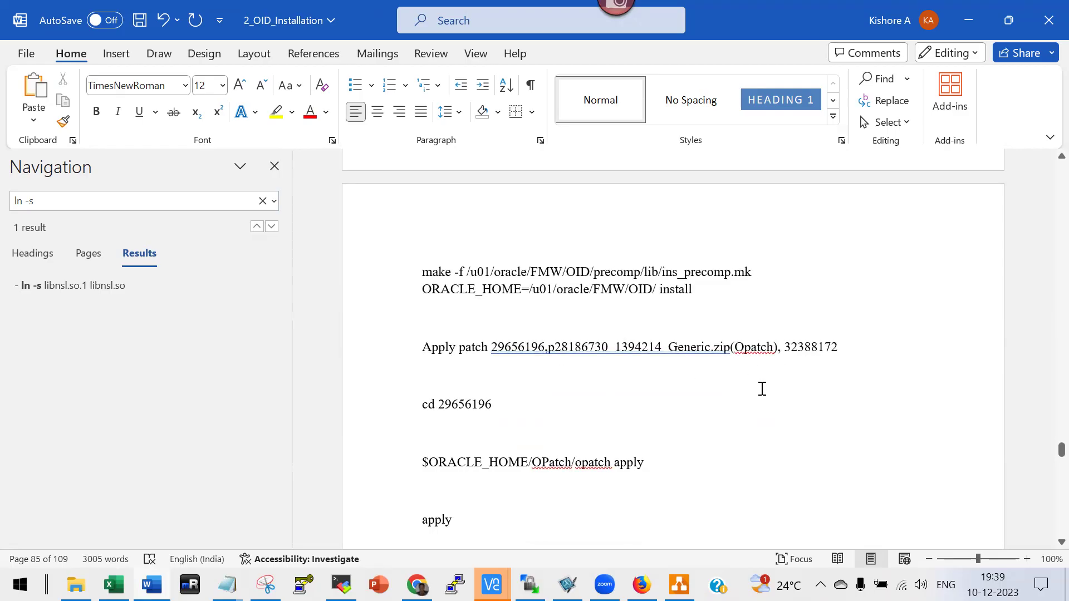
pyautogui.scroll(-20, 762, 389)
pyautogui.scroll(-12, 493, 385)
pyautogui.scroll(-6, 490, 380)
pyautogui.scroll(-1, 492, 380)
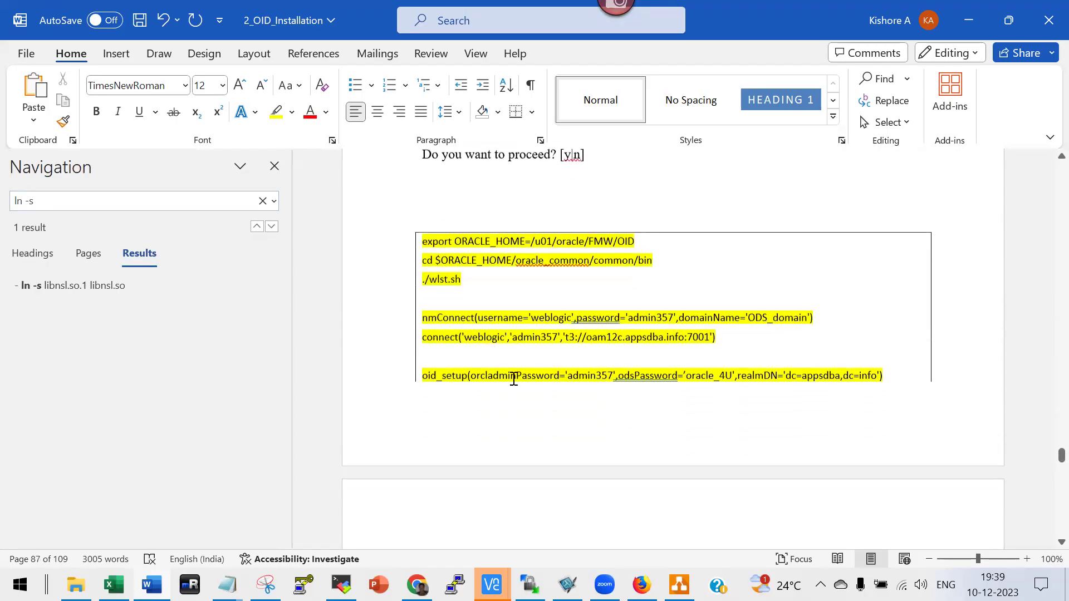
pyautogui.scroll(-15, 568, 379)
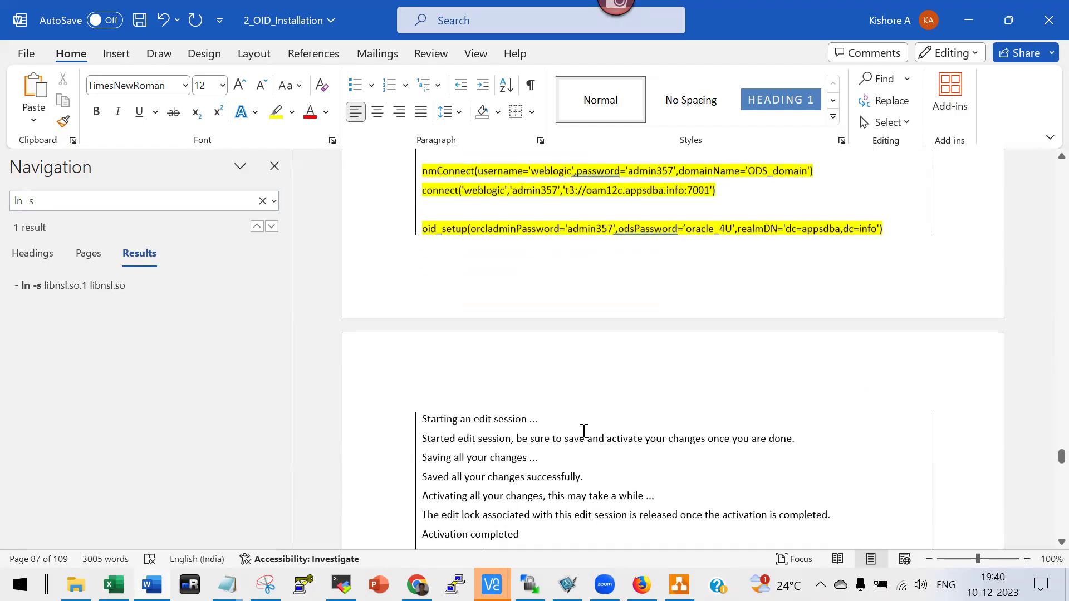
pyautogui.scroll(-7, 519, 395)
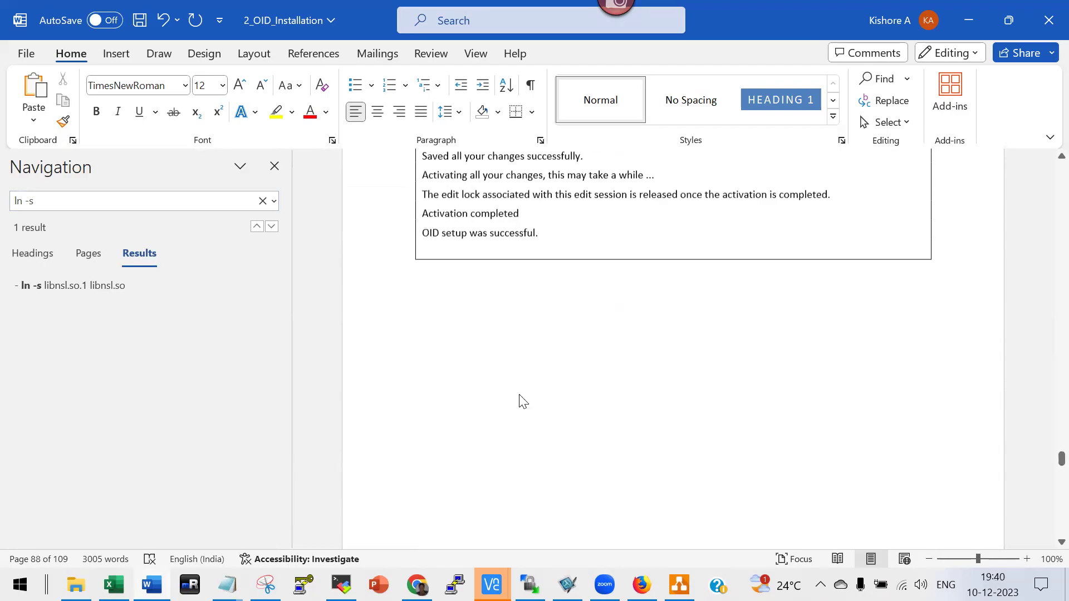
pyautogui.scroll(-3, 619, 342)
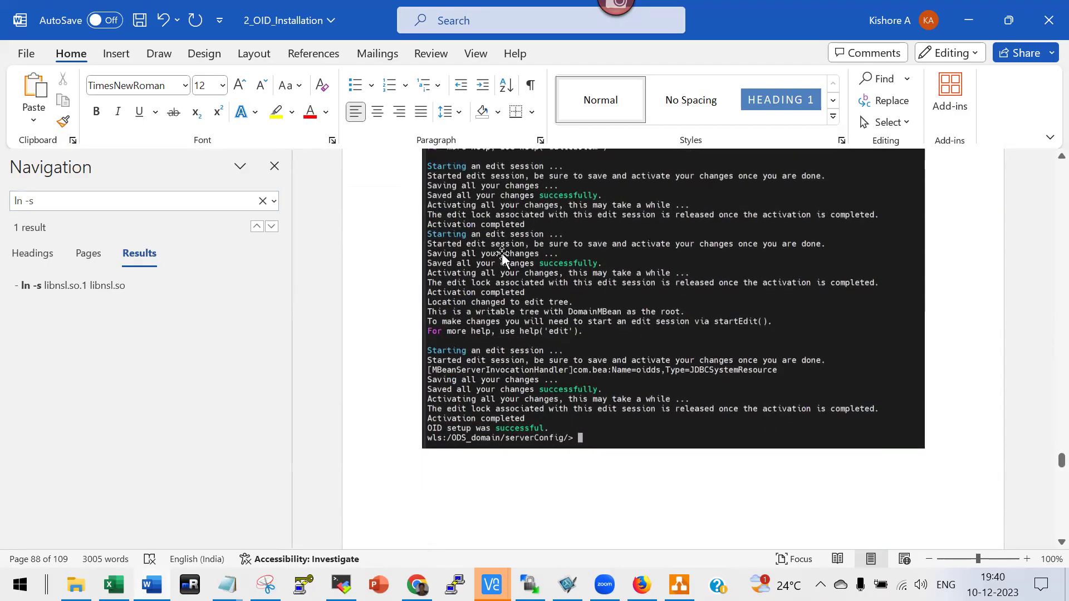
pyautogui.scroll(1, 604, 358)
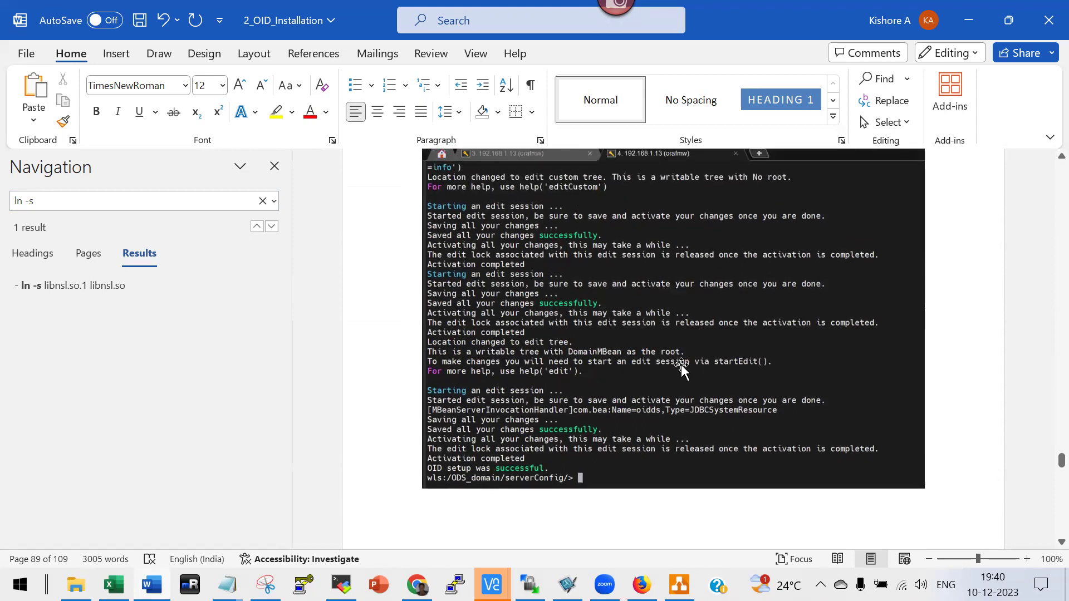
pyautogui.scroll(-10, 646, 370)
pyautogui.scroll(-5, 646, 373)
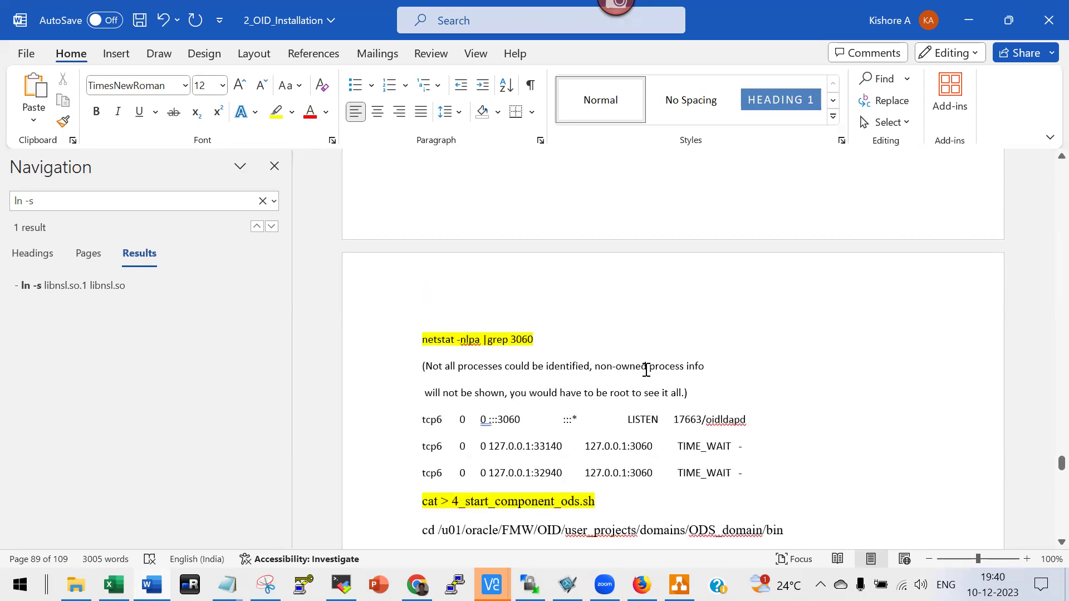
# Scroll to page 98's DIP Component Status screenshot, then switch to the Enterprise Manager browser page.
pyautogui.scroll(-4, 646, 369)
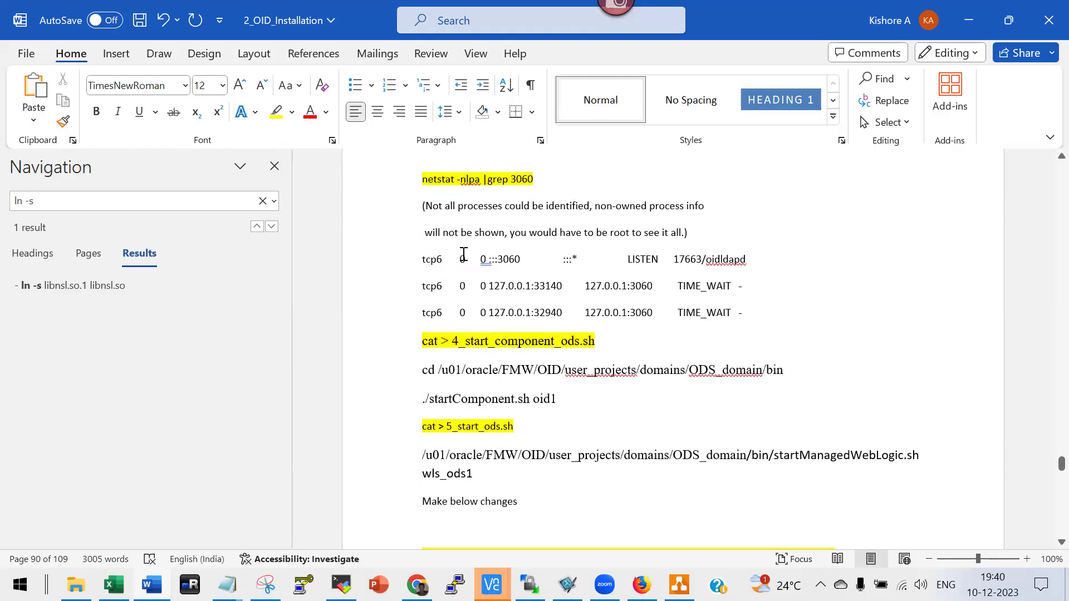
pyautogui.scroll(-1, 533, 325)
pyautogui.scroll(4, 534, 323)
pyautogui.scroll(-4, 549, 315)
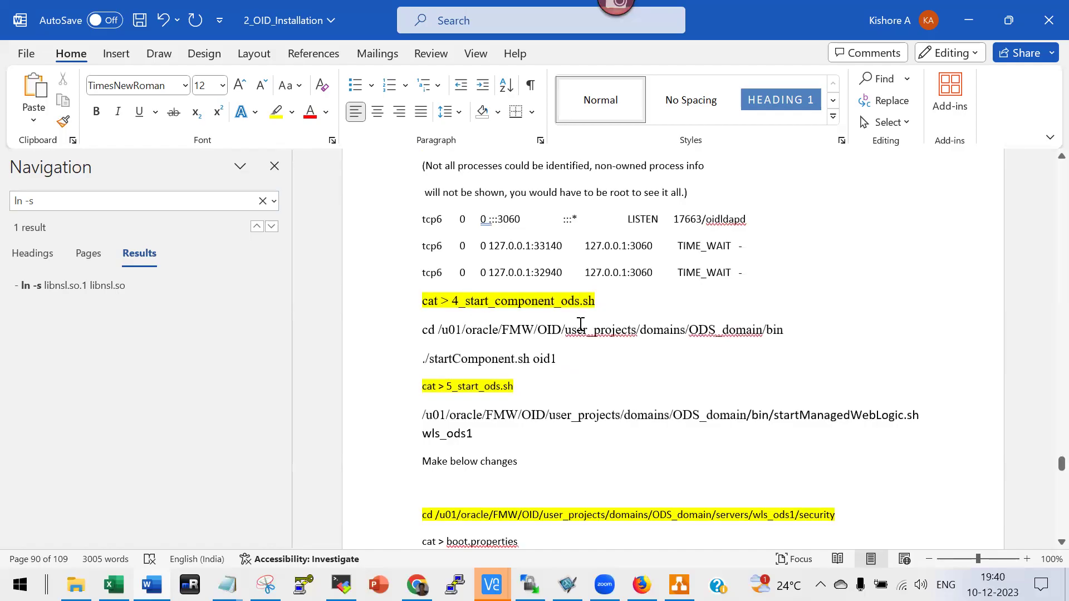
pyautogui.scroll(-4, 581, 324)
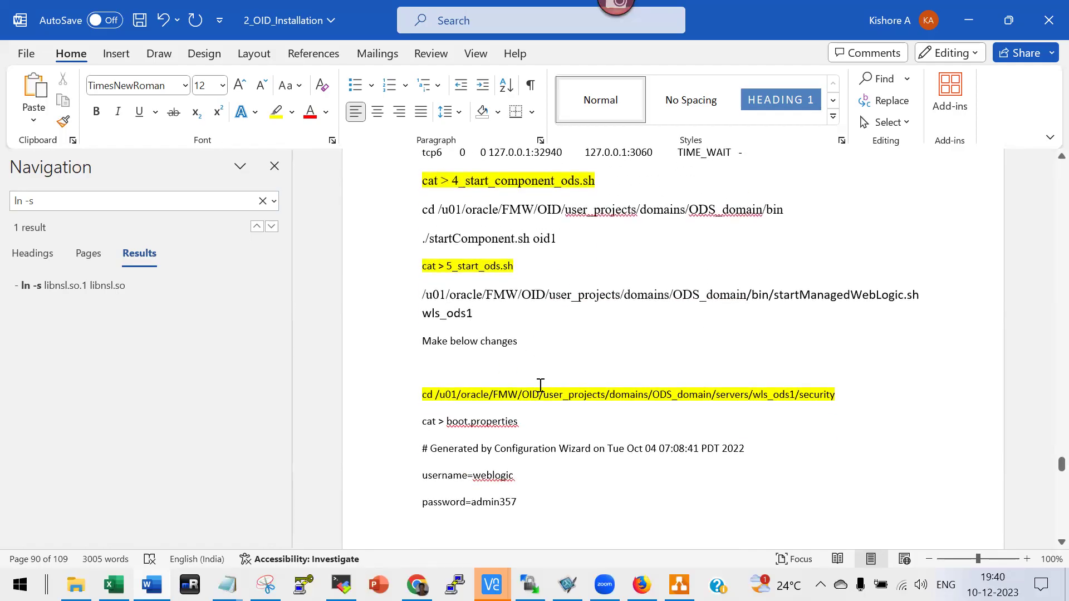
pyautogui.scroll(-12, 540, 389)
pyautogui.scroll(-12, 541, 410)
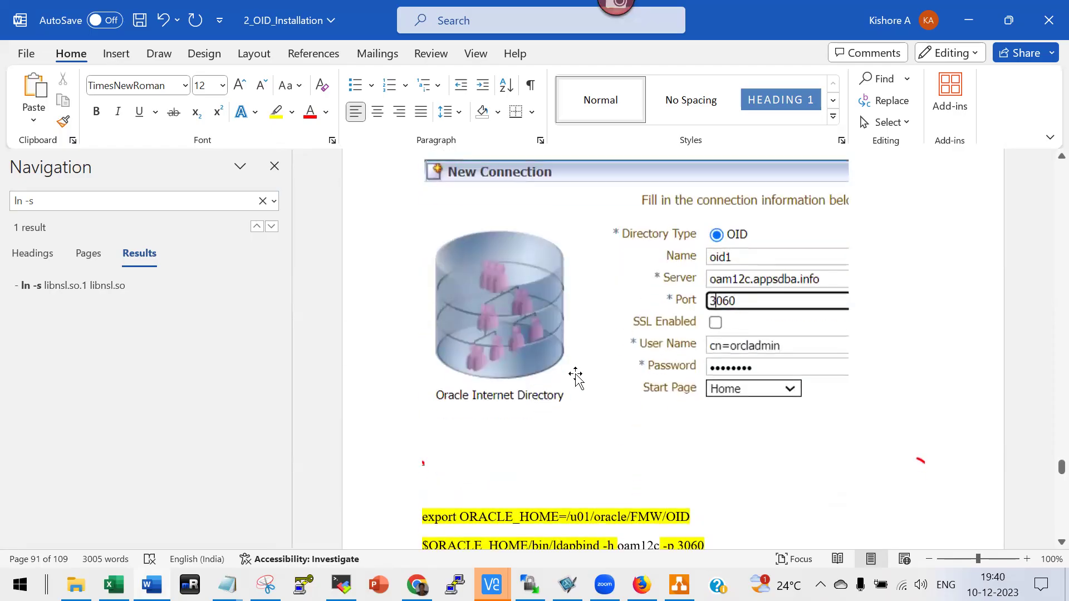
pyautogui.scroll(-4, 575, 377)
pyautogui.scroll(-20, 578, 343)
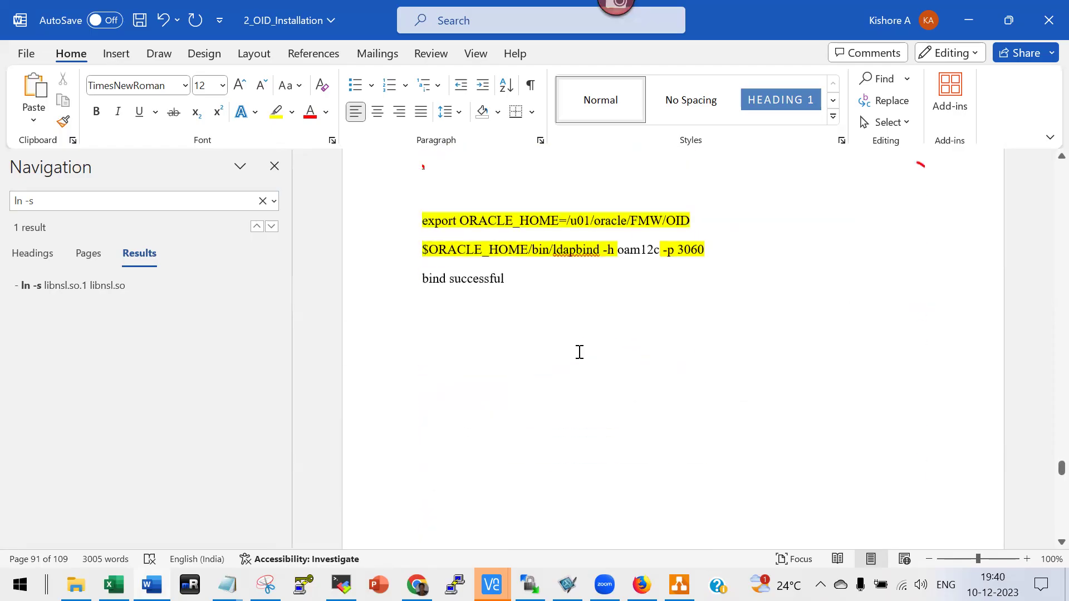
pyautogui.scroll(-20, 578, 359)
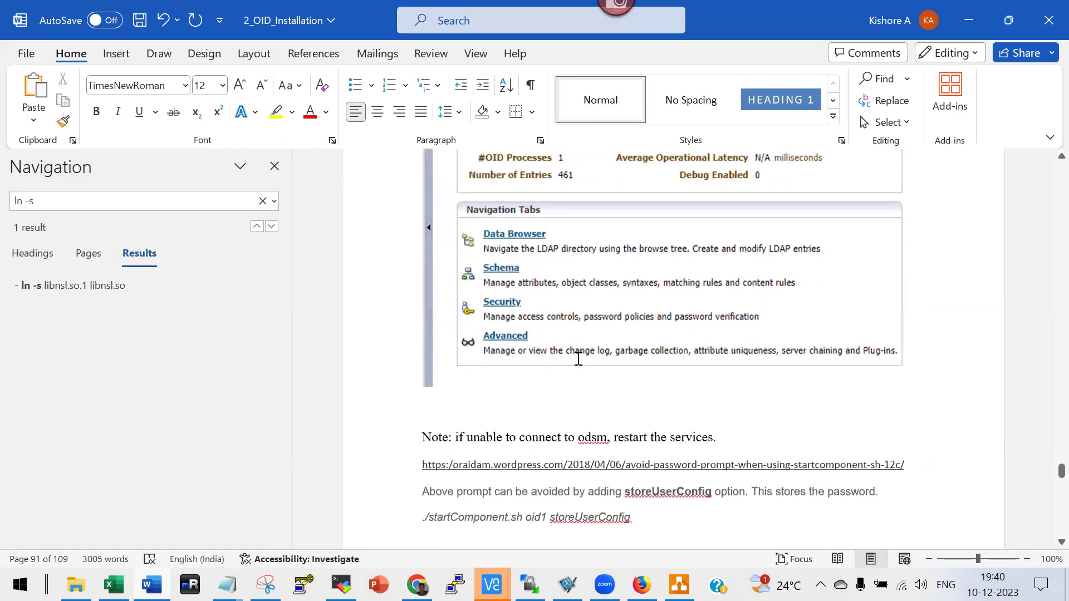
pyautogui.scroll(-20, 577, 359)
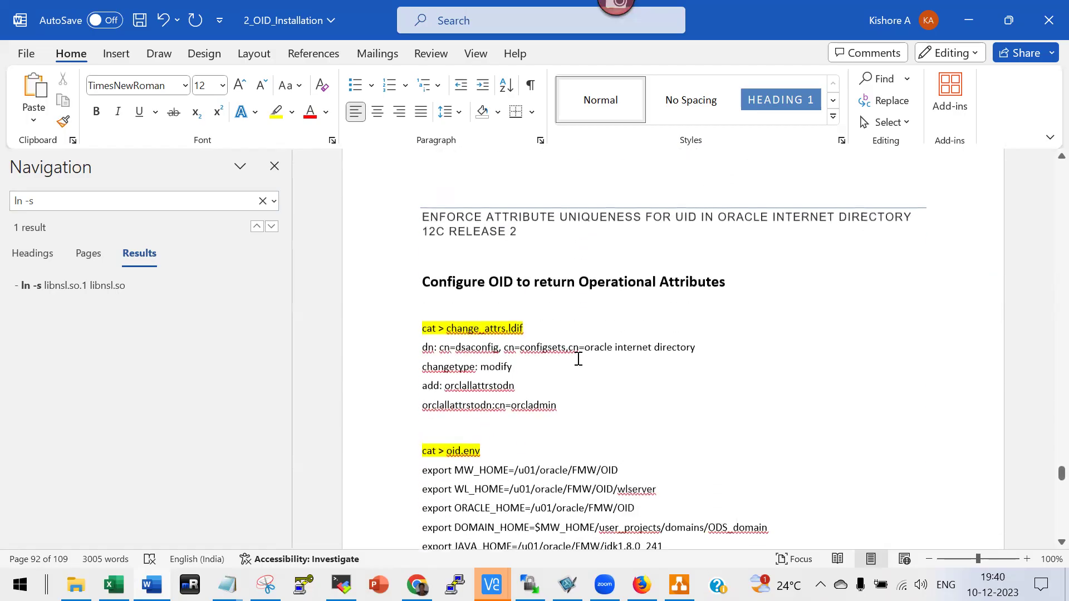
pyautogui.scroll(-20, 578, 364)
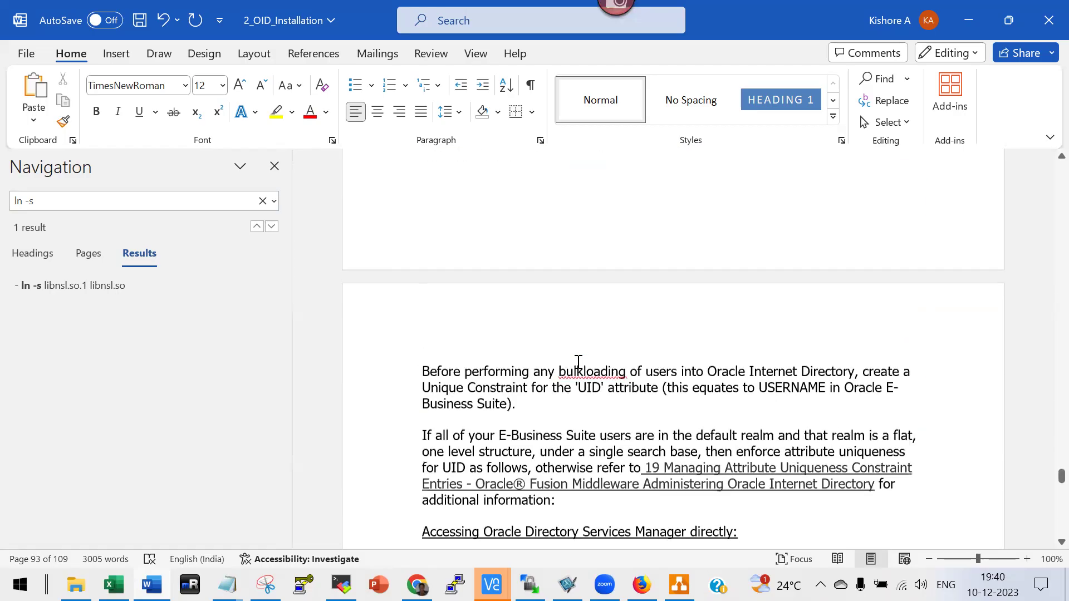
pyautogui.scroll(-20, 577, 363)
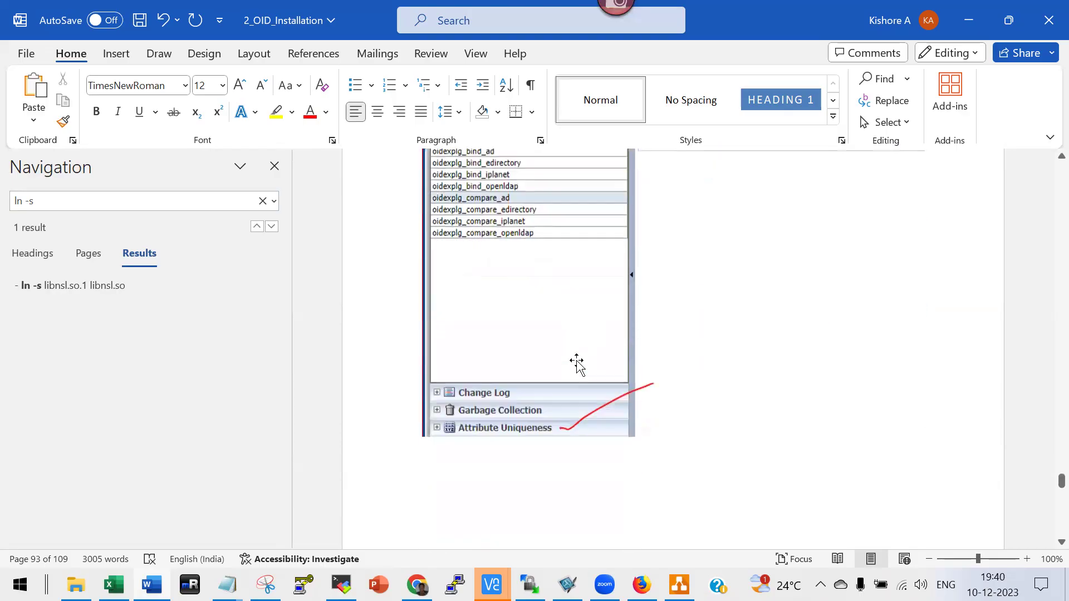
pyautogui.scroll(-20, 578, 367)
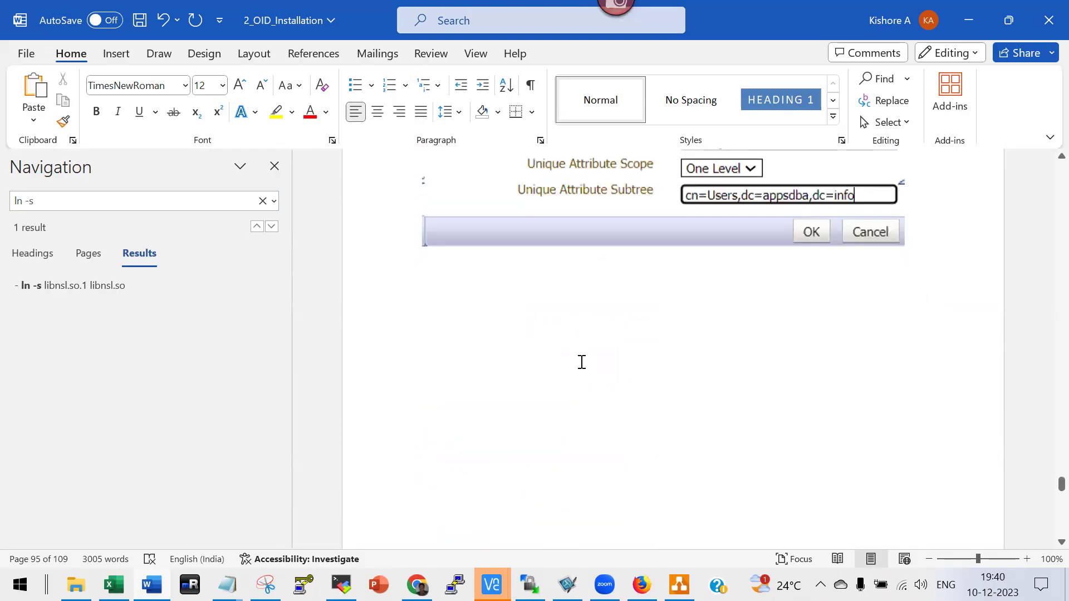
pyautogui.scroll(-8, 447, 348)
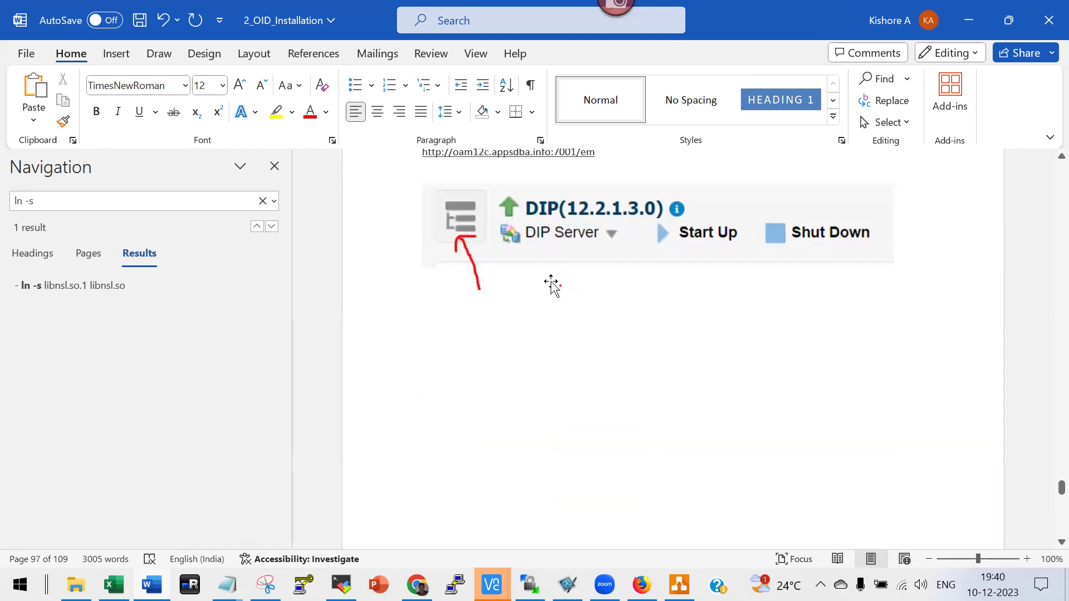
pyautogui.scroll(-6, 582, 298)
pyautogui.scroll(-18, 584, 323)
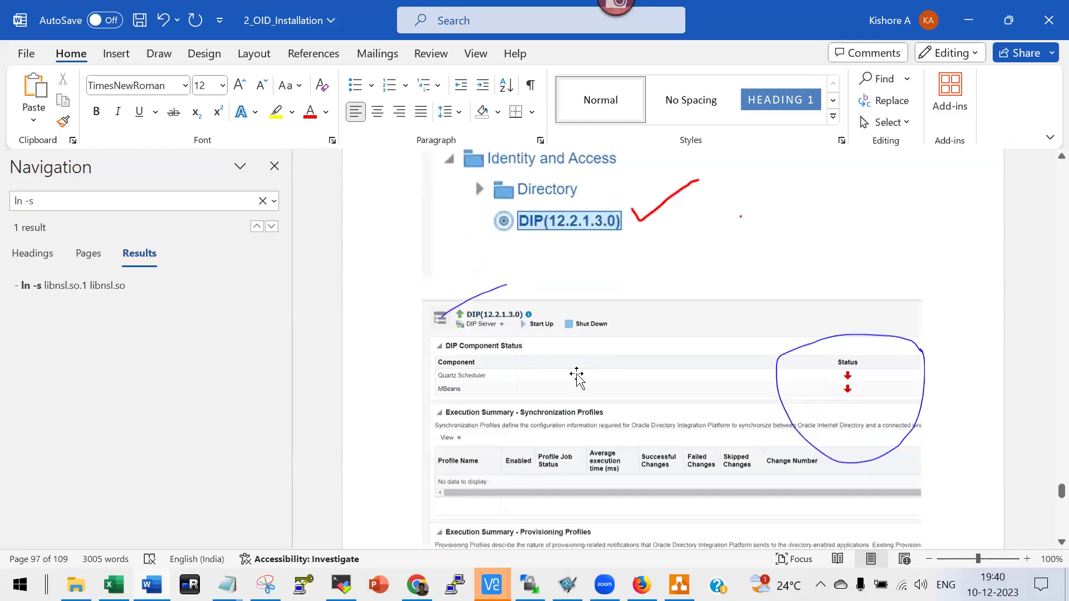
pyautogui.scroll(-2, 576, 377)
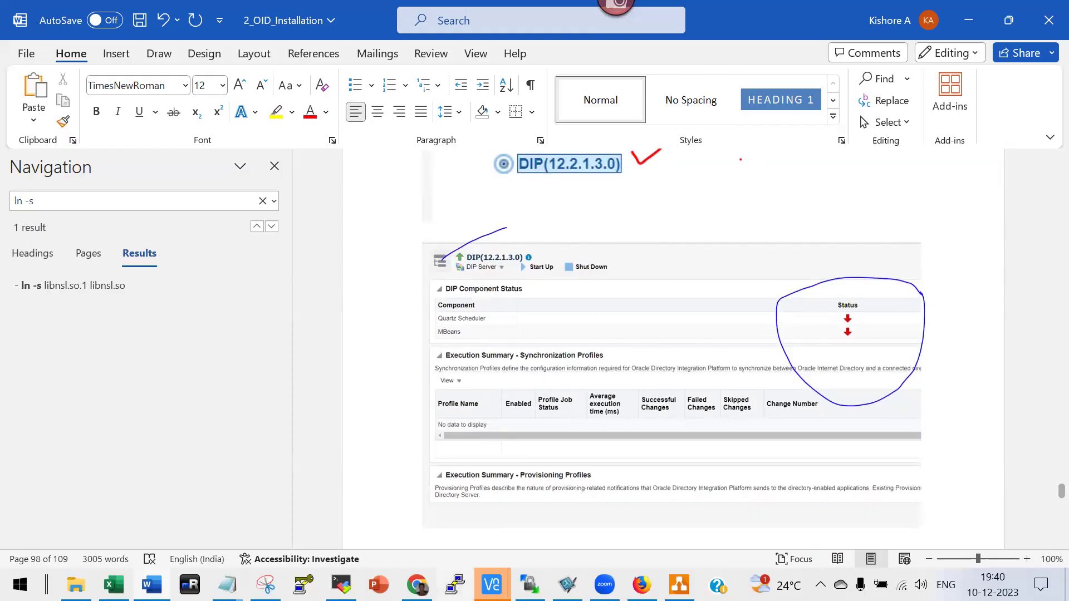
pyautogui.hotkey('alt', 'Tab')
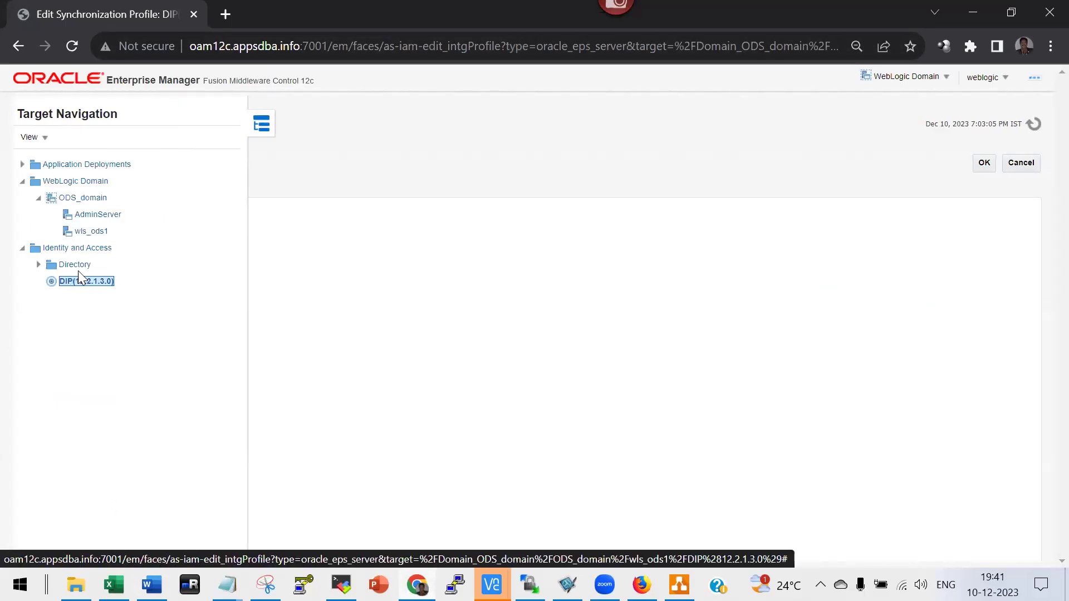
# Check the DIP(12.2.1.3.0) home page shows both components up, then return to Word.
pyautogui.click(84, 283)
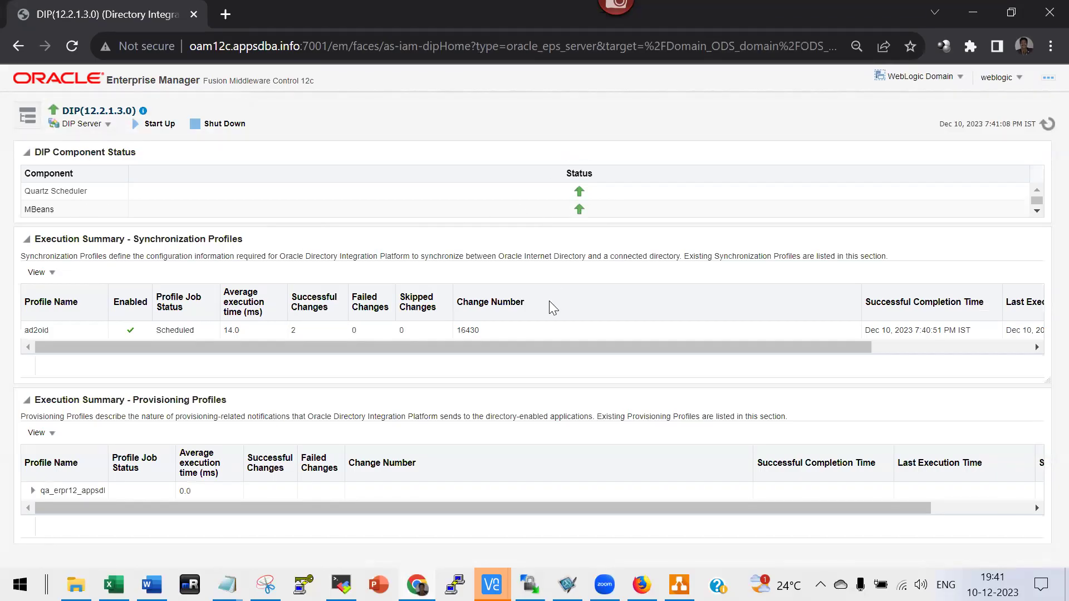
pyautogui.hotkey('alt', 'Tab')
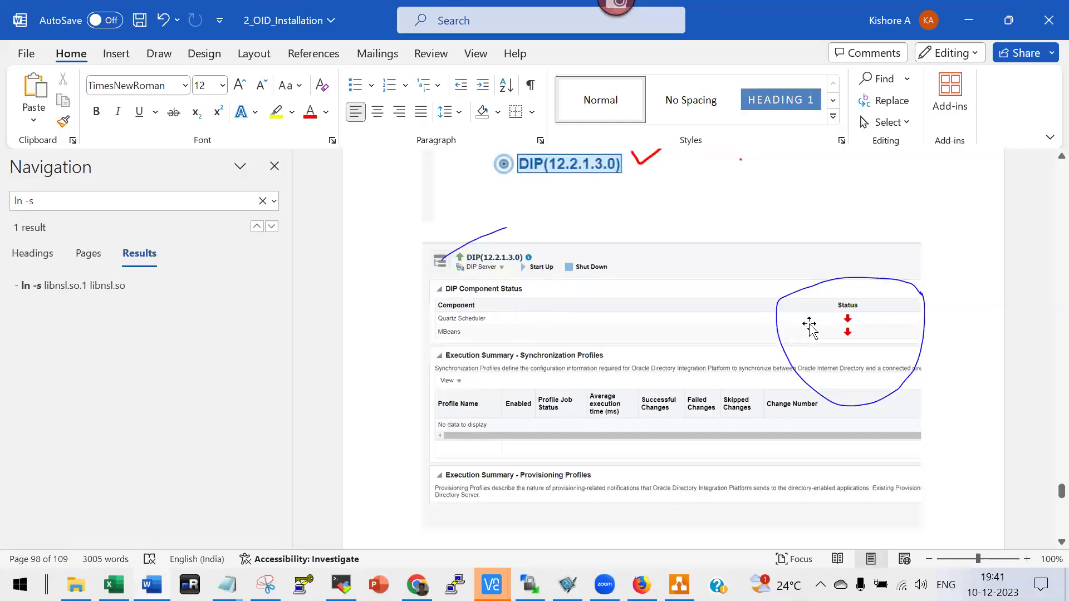
# Scroll from SSL configuration and cipher suites to page 103's java.security jdk.tls.disabledAlgorithms fix.
pyautogui.scroll(-10, 821, 336)
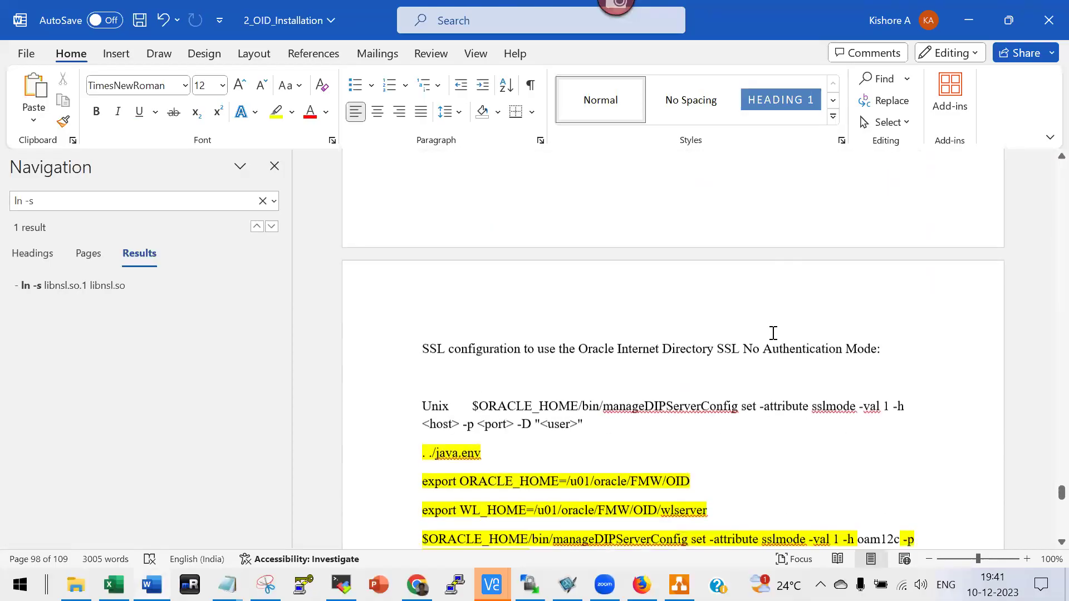
pyautogui.scroll(-2, 769, 331)
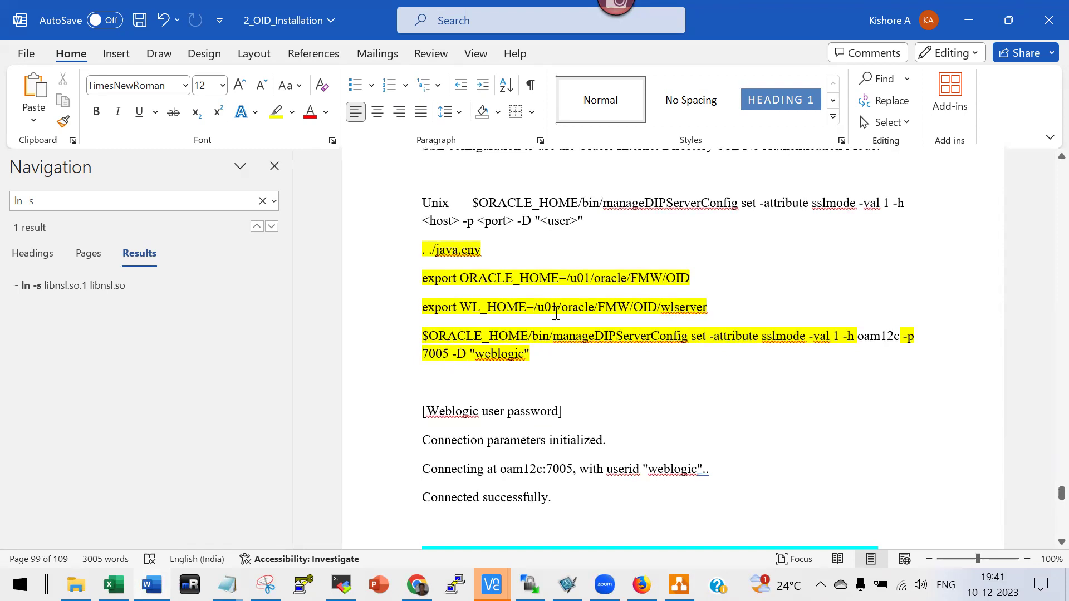
pyautogui.scroll(-2, 556, 314)
pyautogui.scroll(-2, 764, 375)
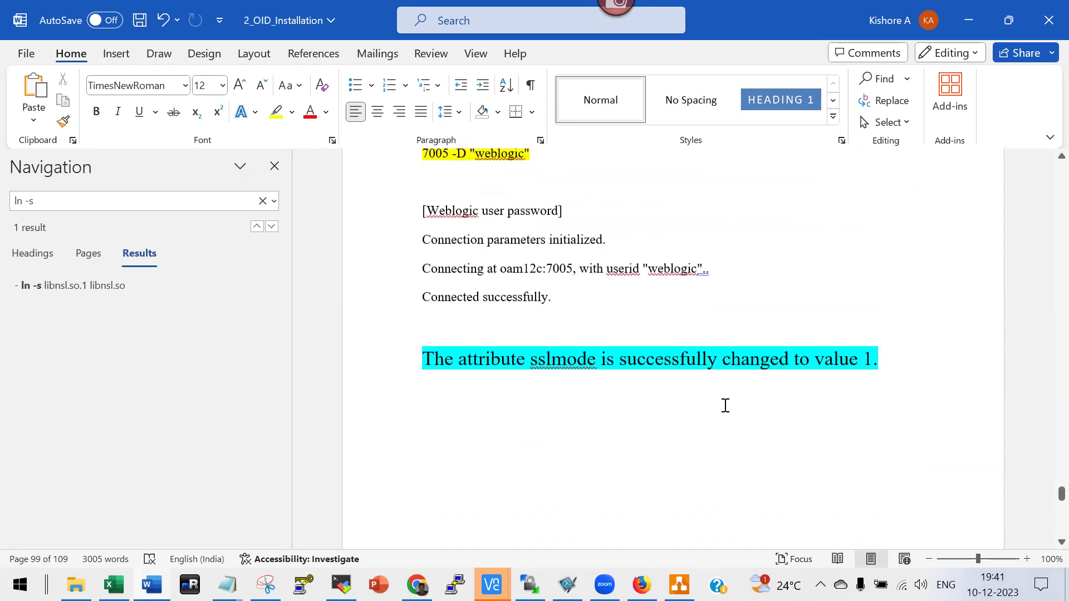
pyautogui.scroll(-4, 712, 412)
pyautogui.scroll(8, 712, 413)
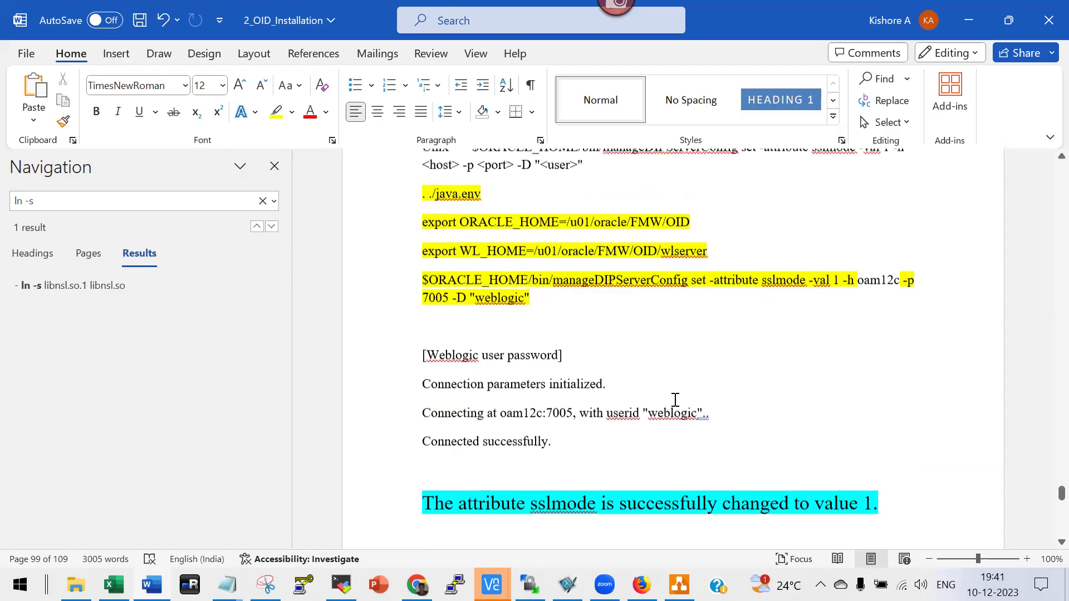
pyautogui.scroll(-15, 647, 374)
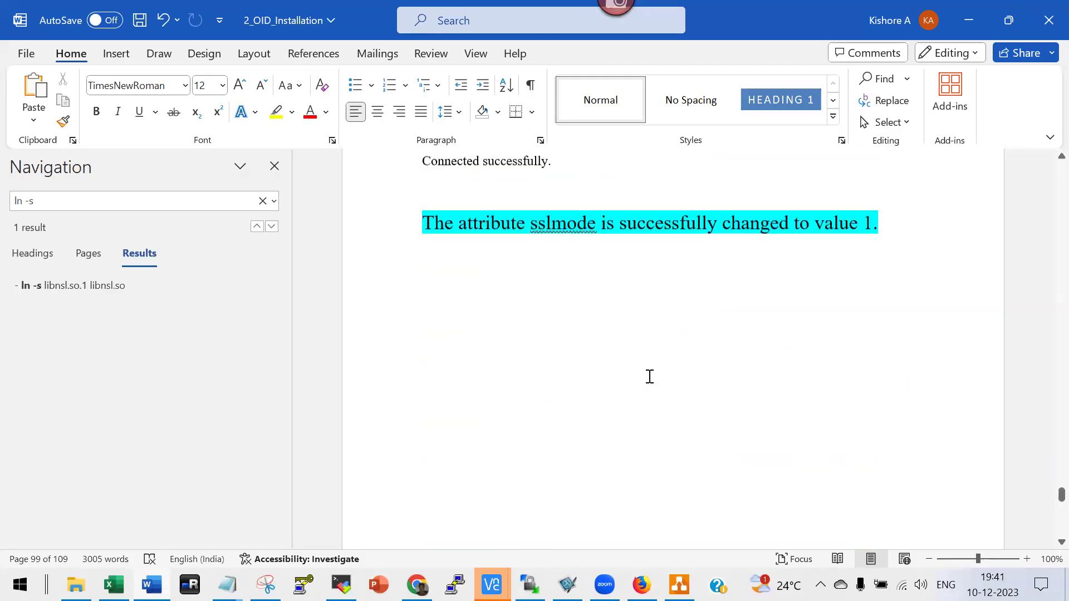
pyautogui.scroll(-2, 647, 382)
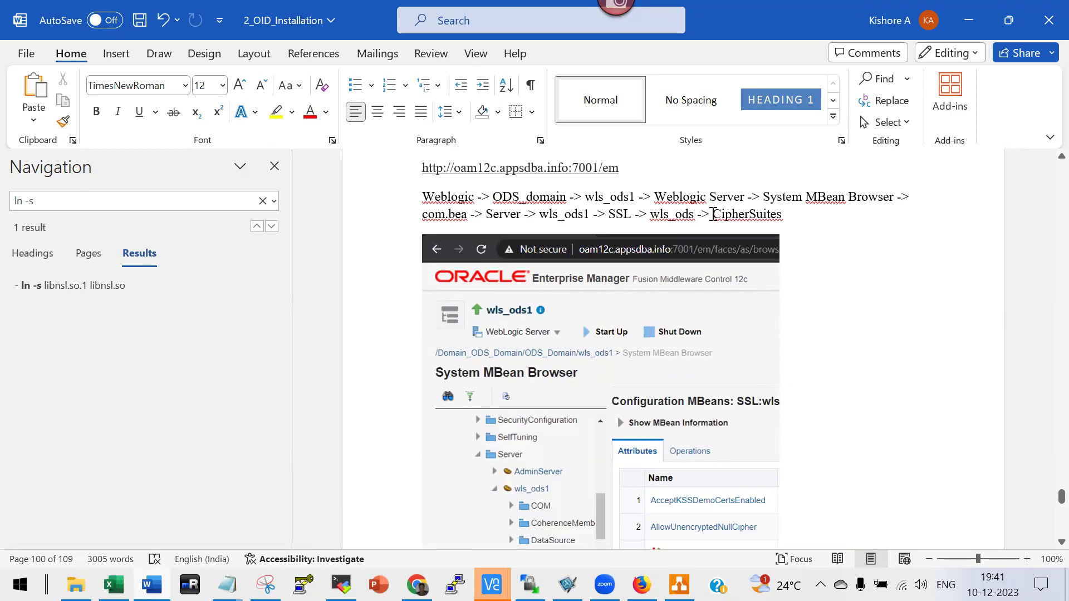
pyautogui.scroll(-15, 770, 233)
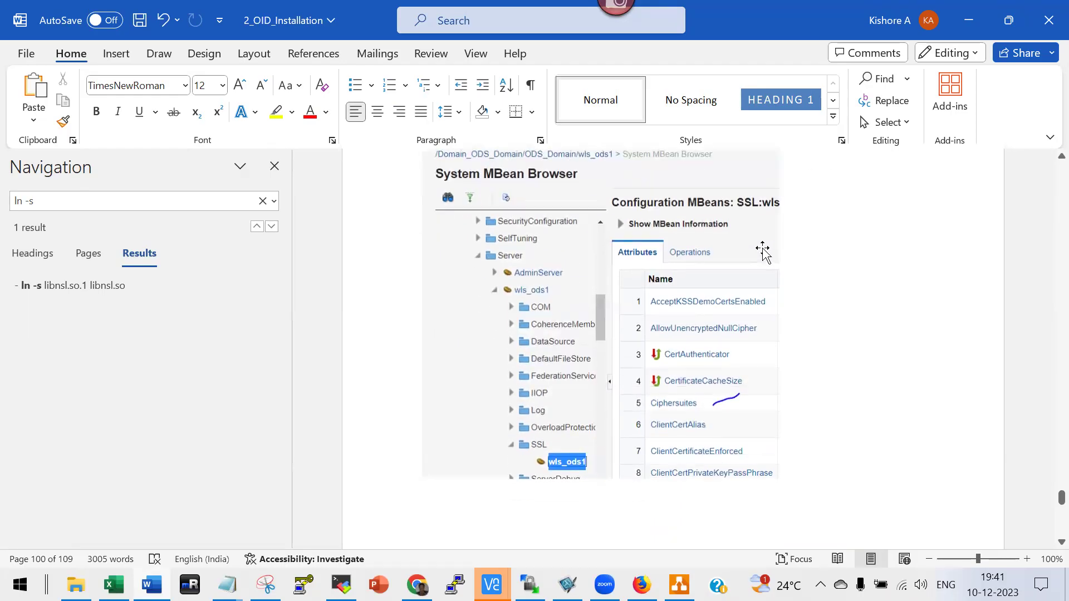
pyautogui.scroll(-2, 724, 284)
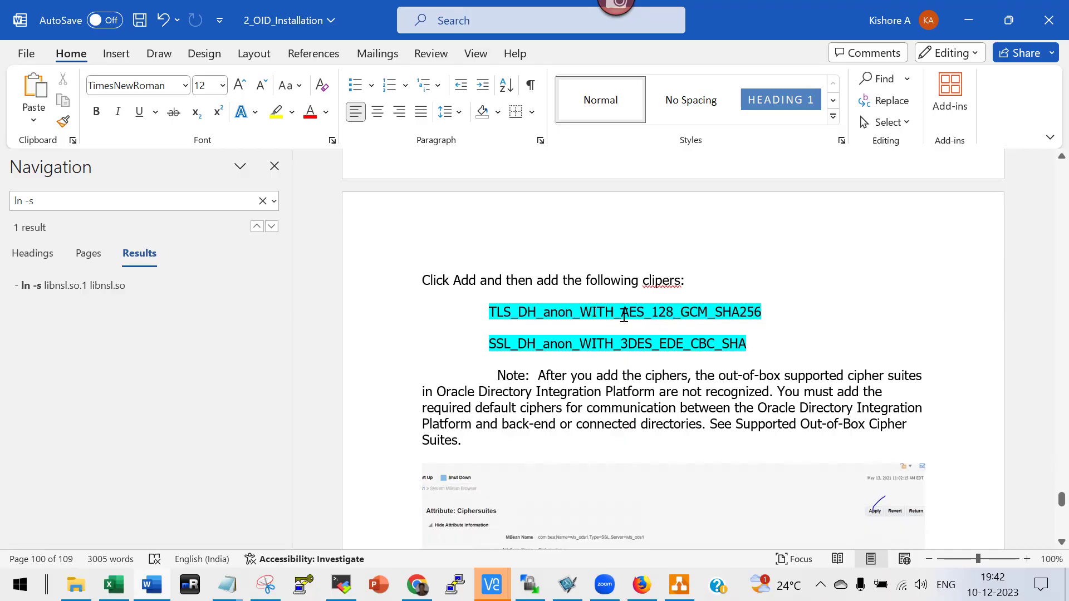
pyautogui.scroll(14, 623, 315)
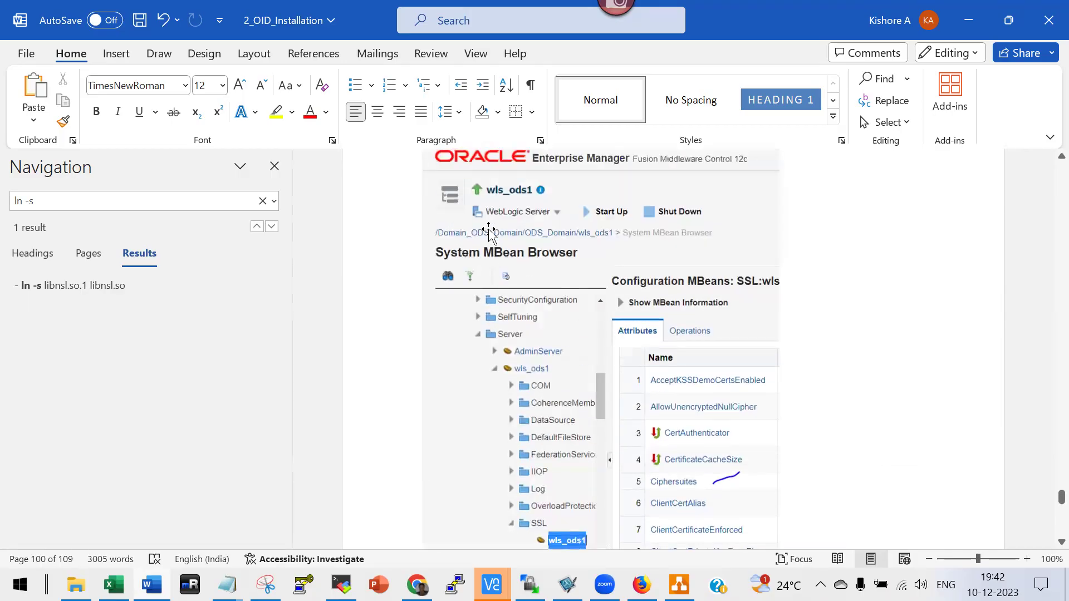
pyautogui.scroll(5, 488, 234)
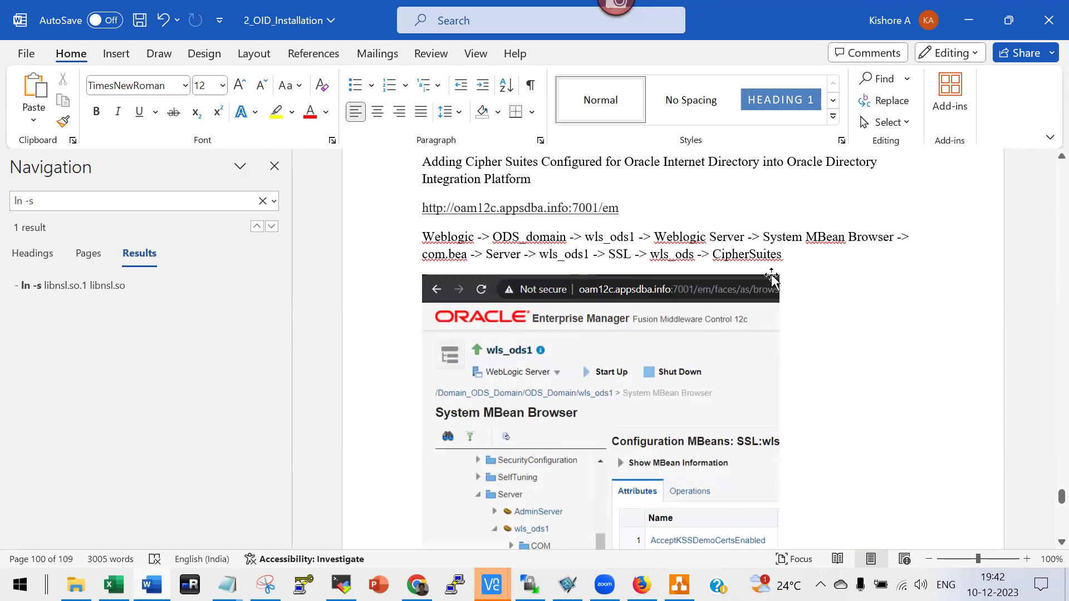
pyautogui.scroll(-20, 771, 279)
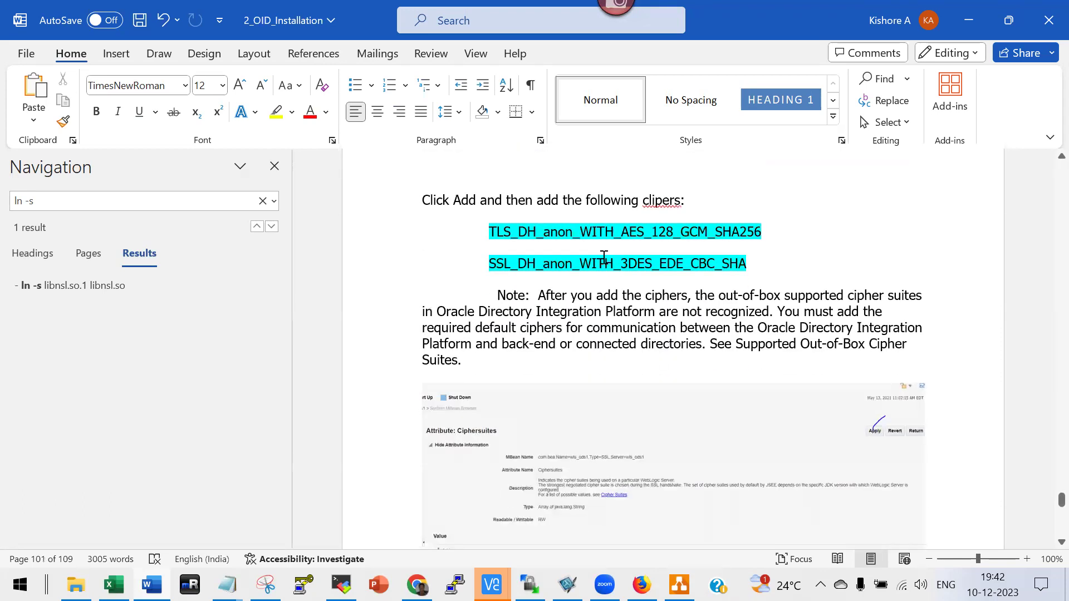
pyautogui.scroll(-18, 603, 257)
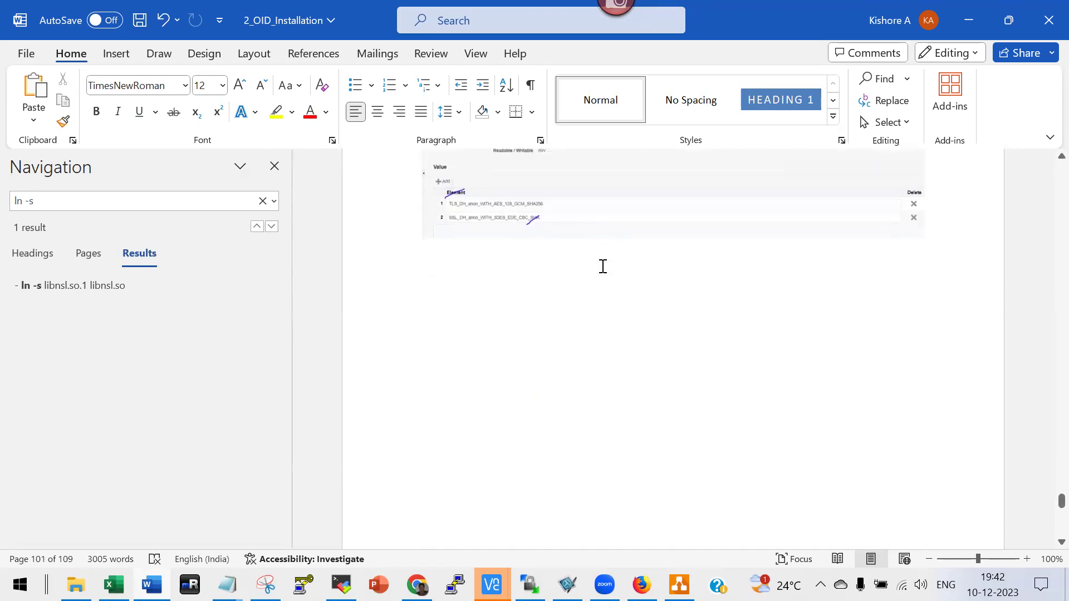
pyautogui.scroll(-3, 603, 266)
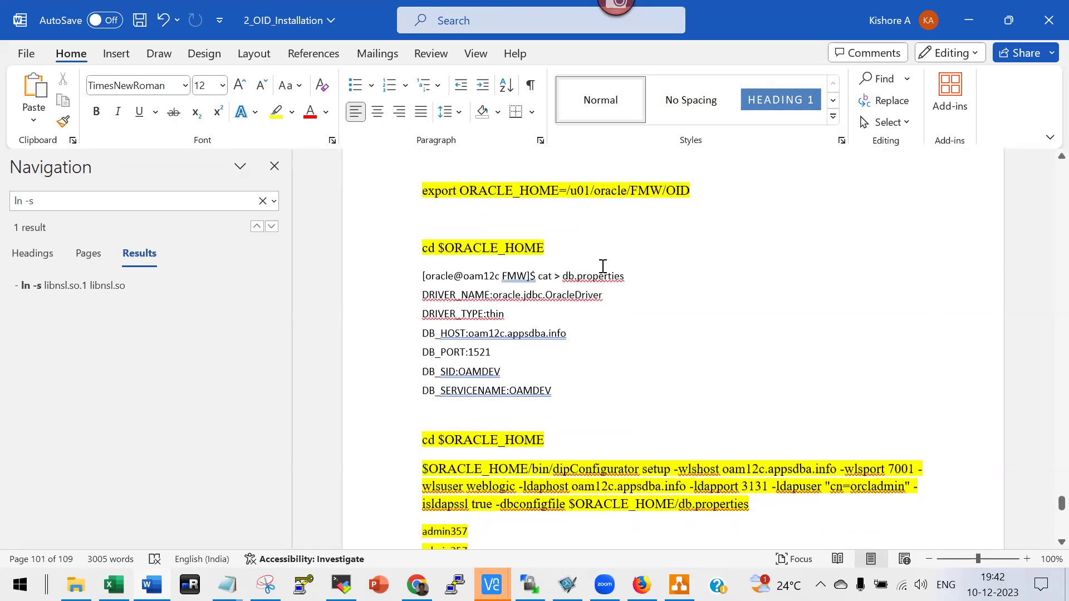
pyautogui.scroll(4, 603, 266)
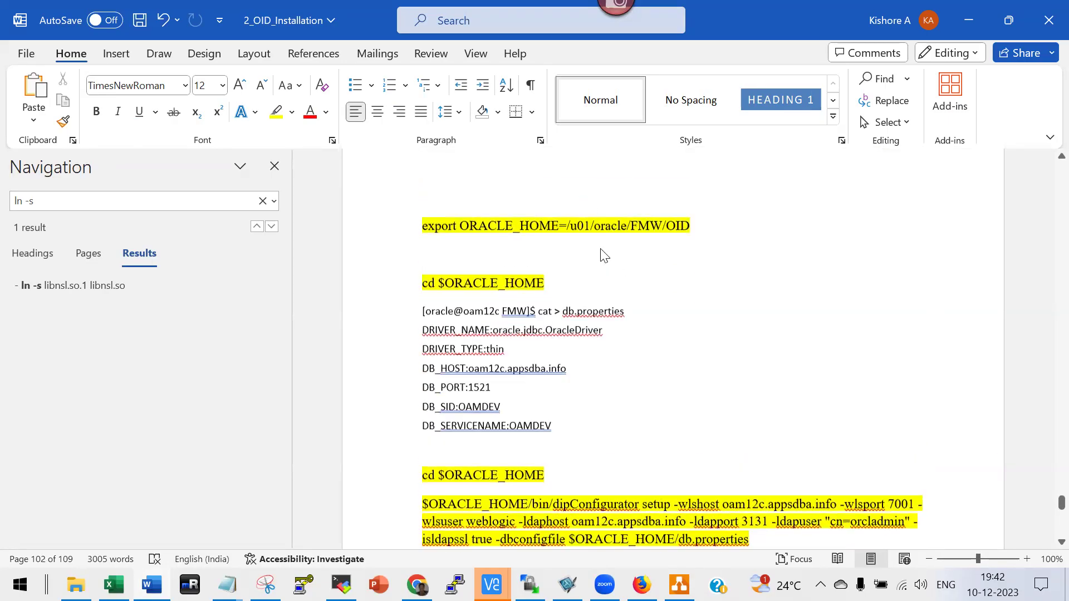
pyautogui.scroll(-6, 580, 203)
pyautogui.scroll(-3, 497, 324)
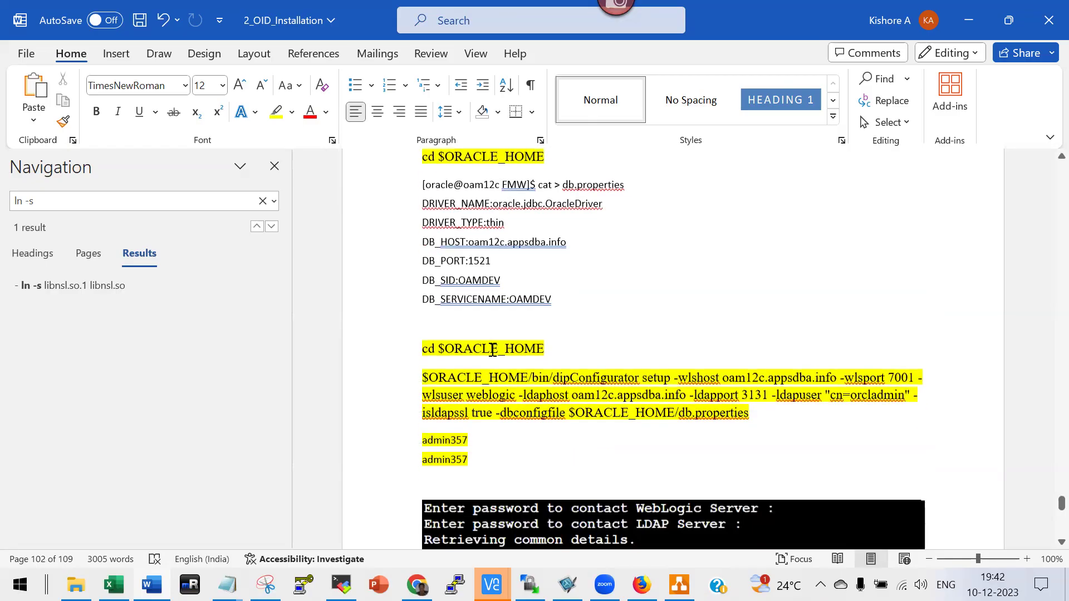
pyautogui.scroll(-9, 666, 378)
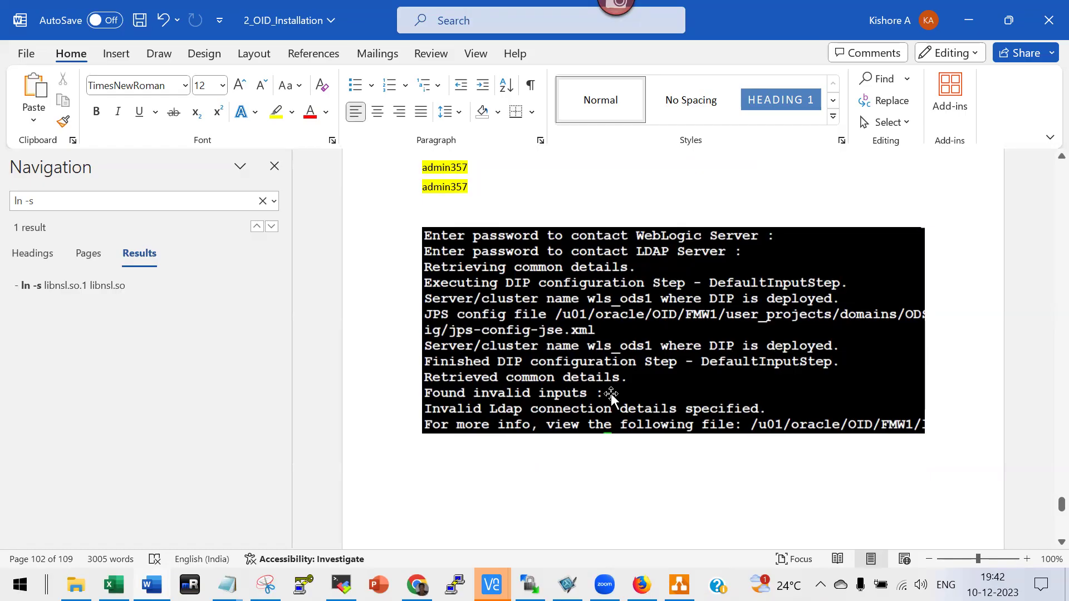
pyautogui.scroll(-15, 623, 414)
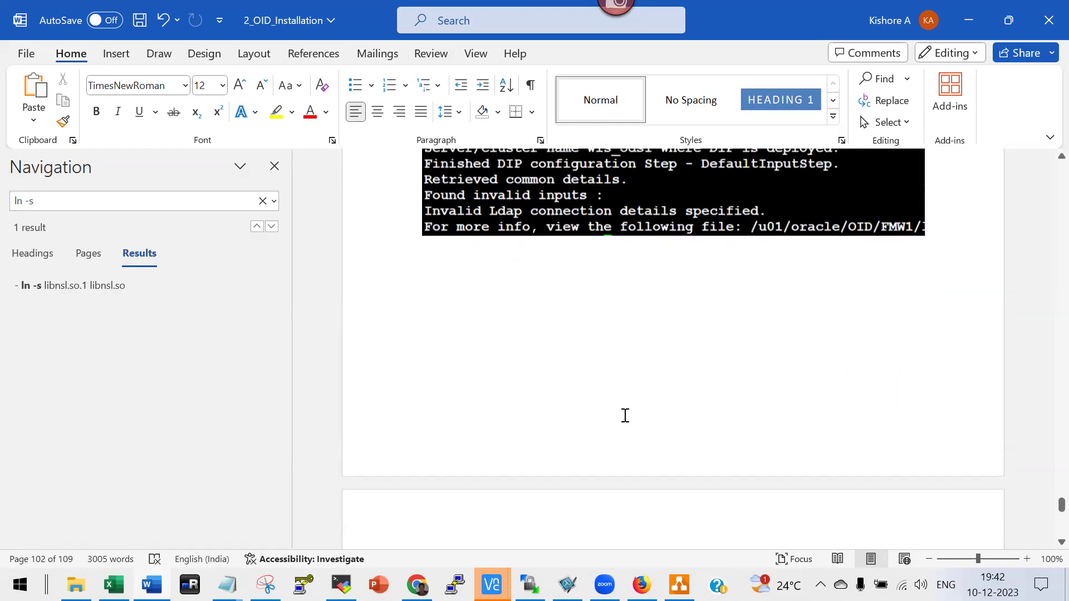
pyautogui.scroll(-3, 625, 423)
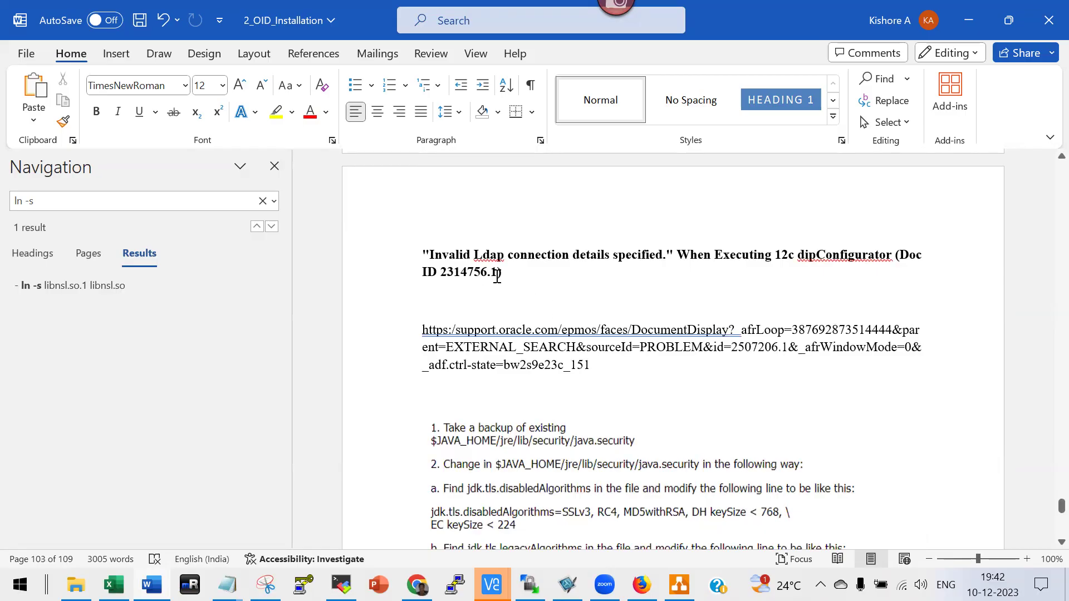
pyautogui.scroll(-3, 559, 448)
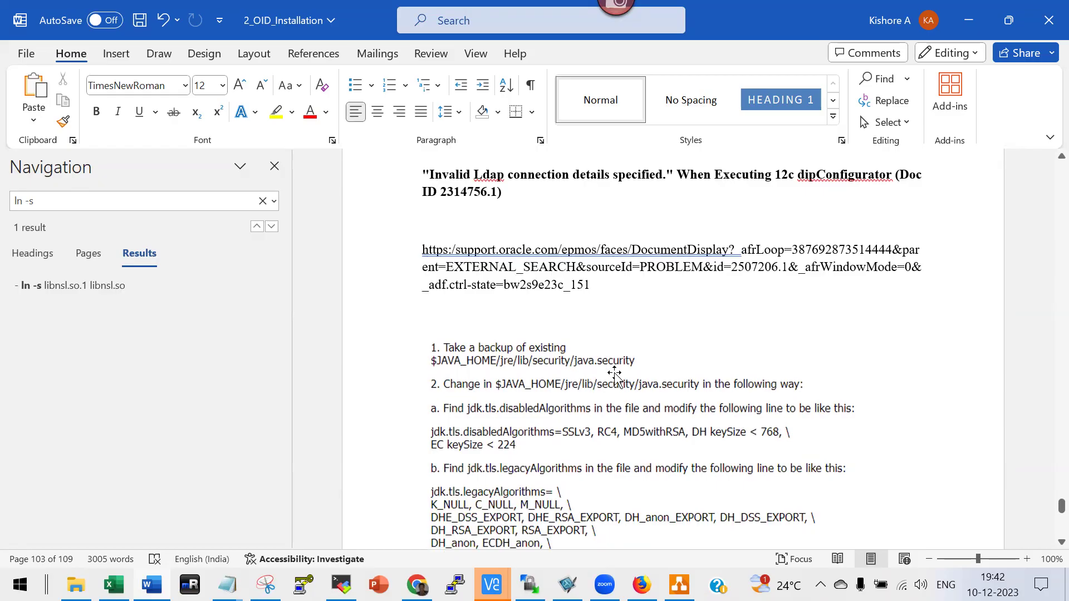
pyautogui.scroll(-1, 614, 376)
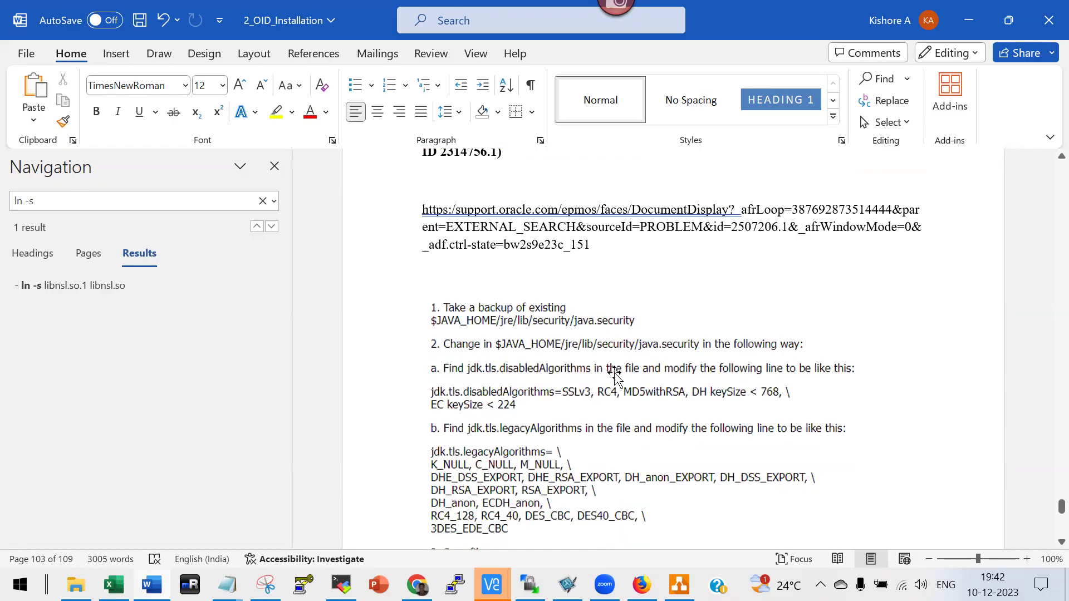
pyautogui.scroll(-2, 615, 377)
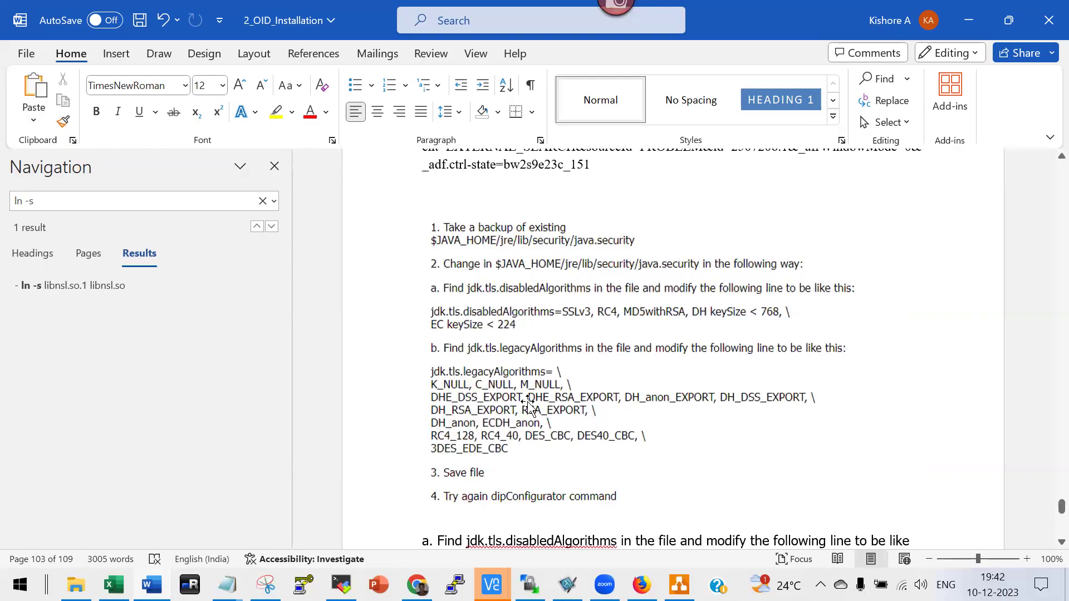
pyautogui.scroll(-6, 528, 401)
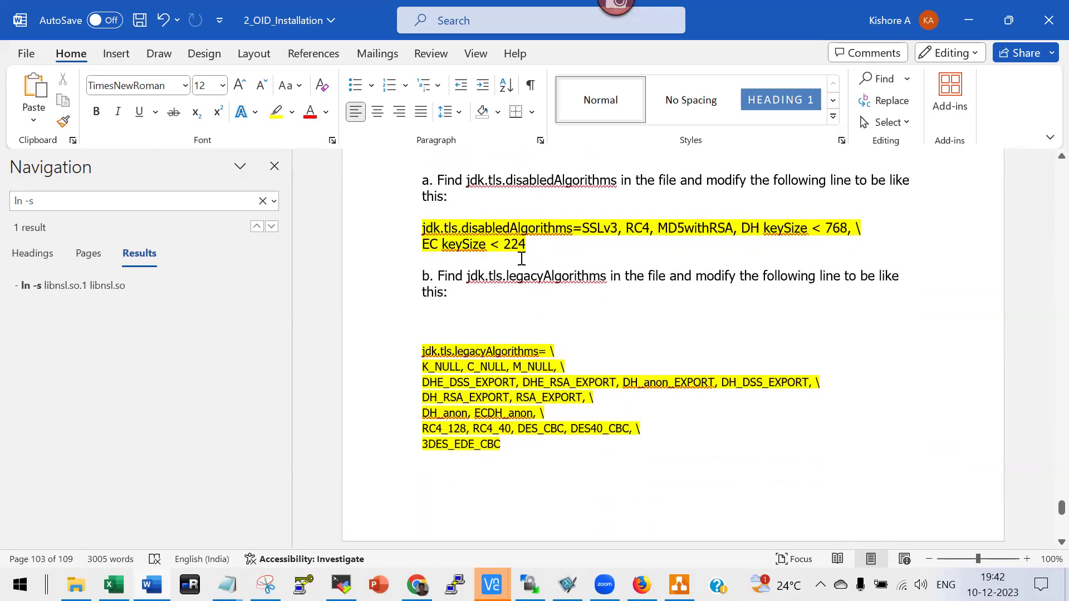
# Read past the K_NULL and 3DES_EDE_CBC lines to page 107's References blog link.
pyautogui.moveTo(423, 366); pyautogui.dragTo(435, 366)
pyautogui.scroll(10, 534, 429)
pyautogui.scroll(-4, 534, 429)
pyautogui.scroll(-5, 531, 429)
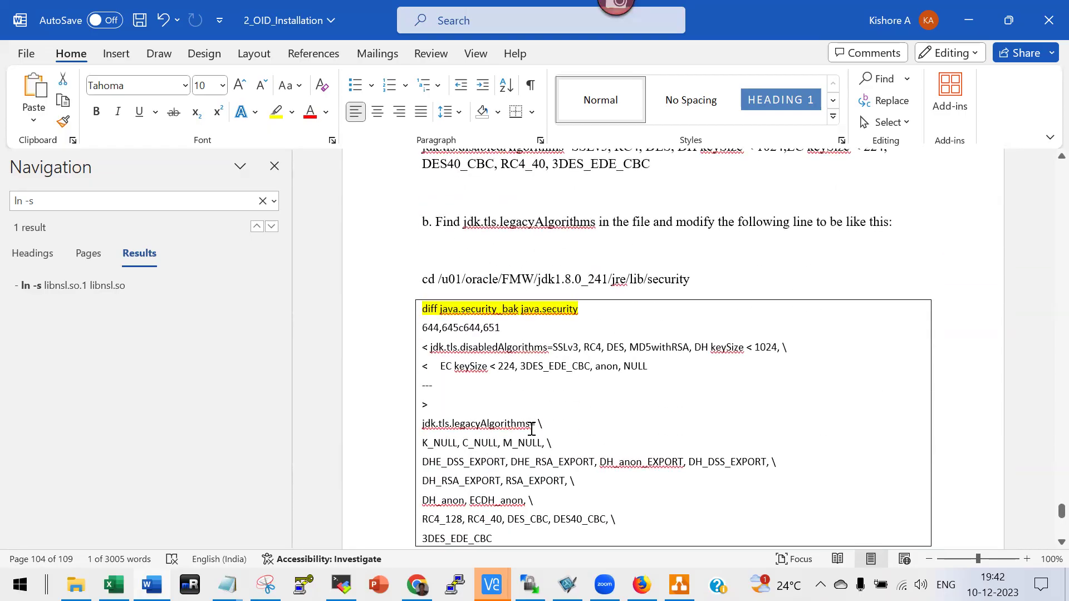
pyautogui.scroll(-4, 532, 429)
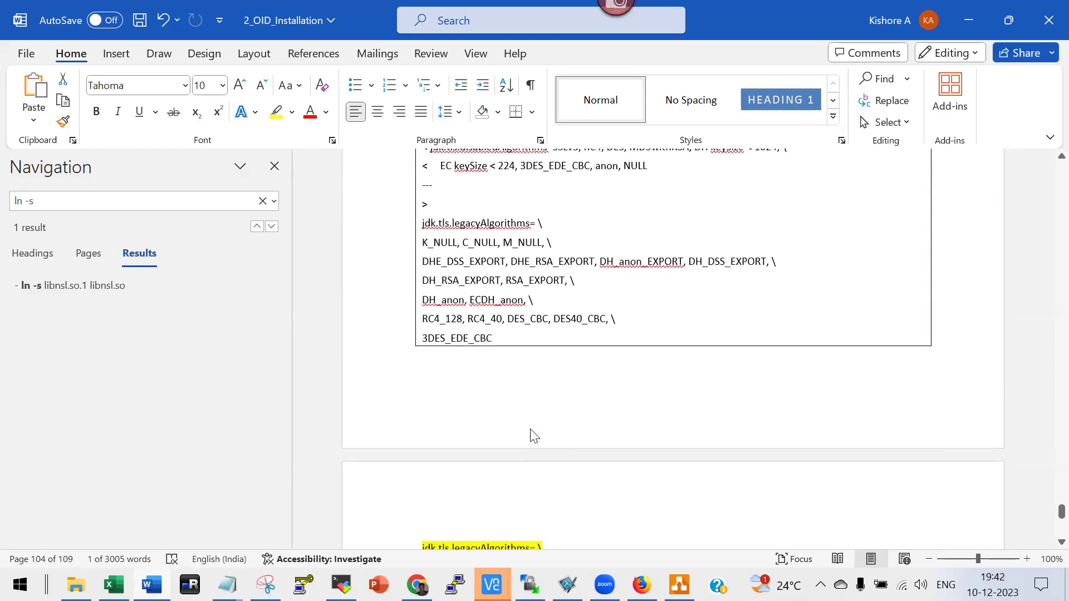
pyautogui.scroll(-3, 534, 435)
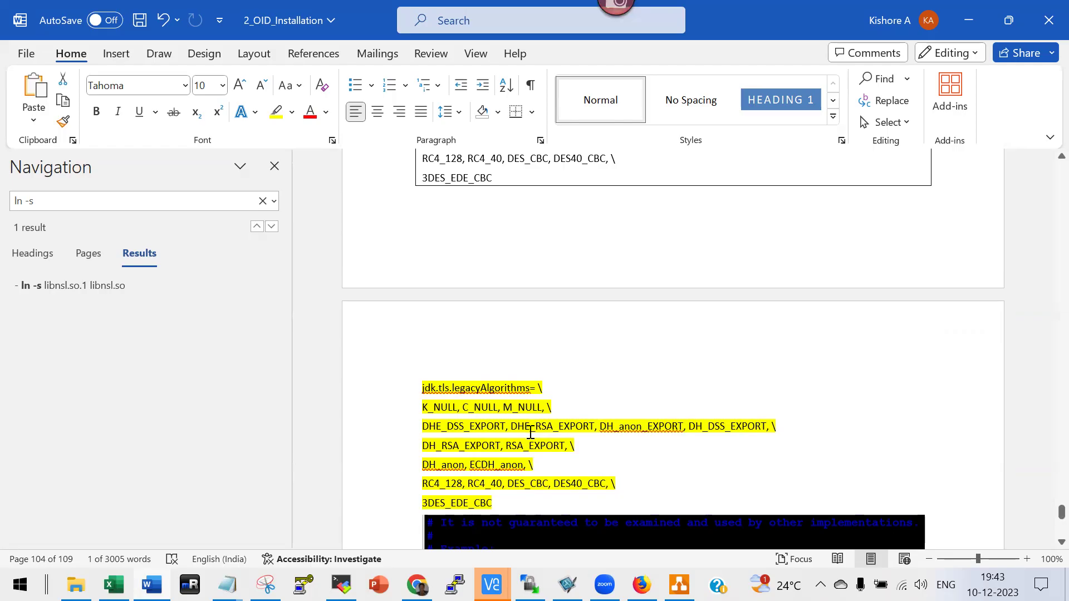
pyautogui.scroll(-3, 531, 433)
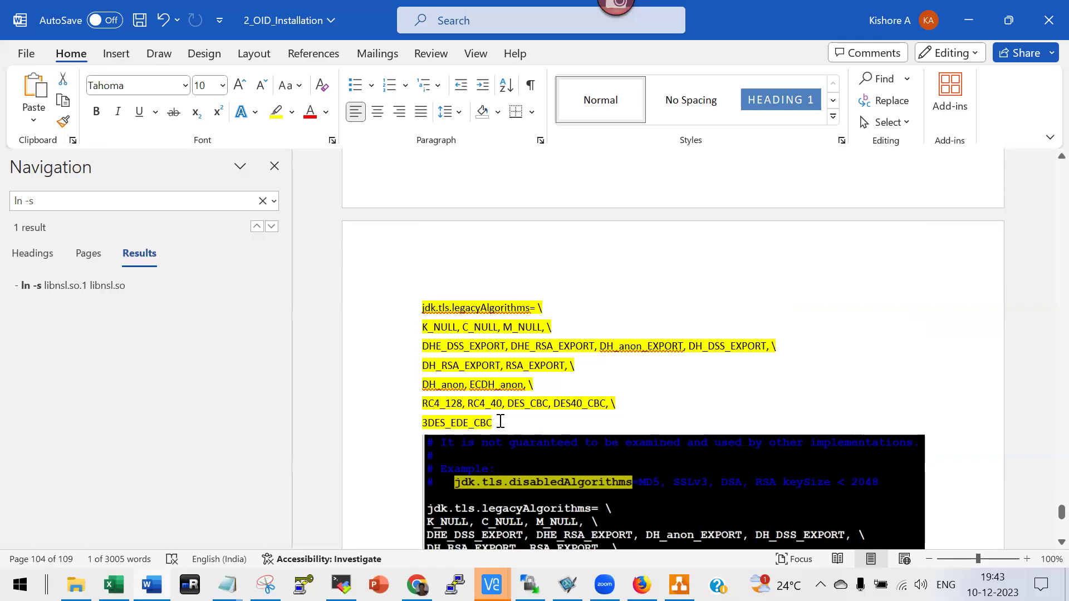
pyautogui.click(507, 423)
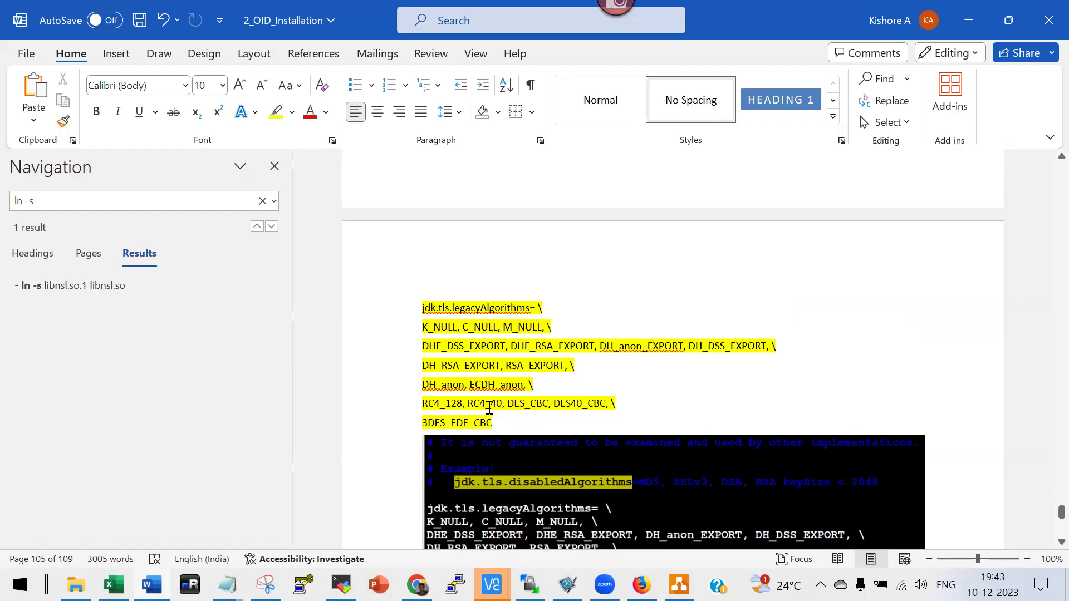
pyautogui.scroll(-15, 489, 408)
pyautogui.scroll(-15, 629, 426)
pyautogui.scroll(-10, 623, 421)
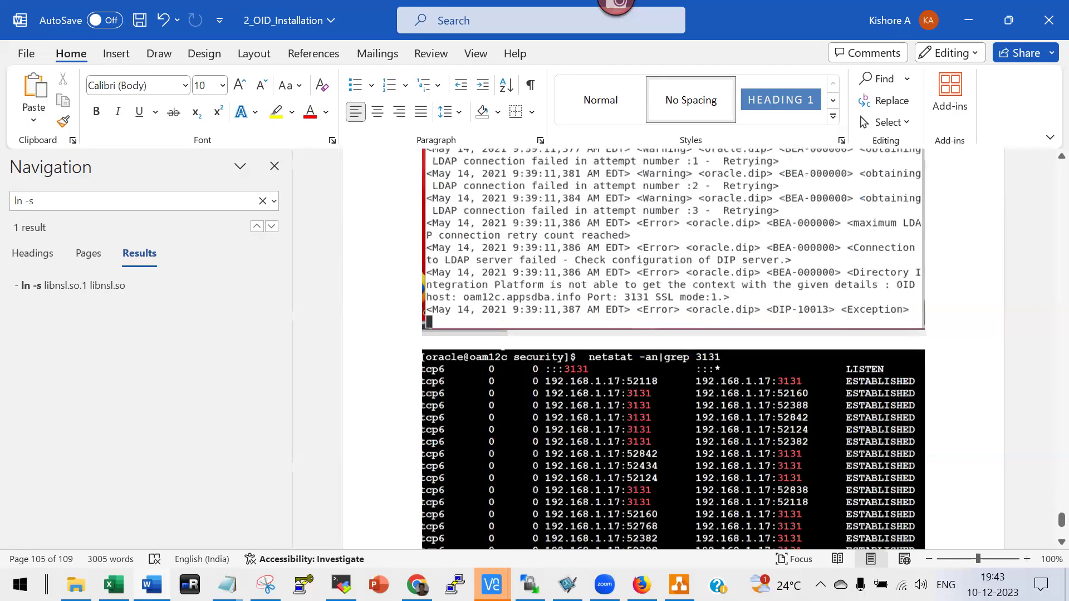
pyautogui.scroll(-5, 623, 423)
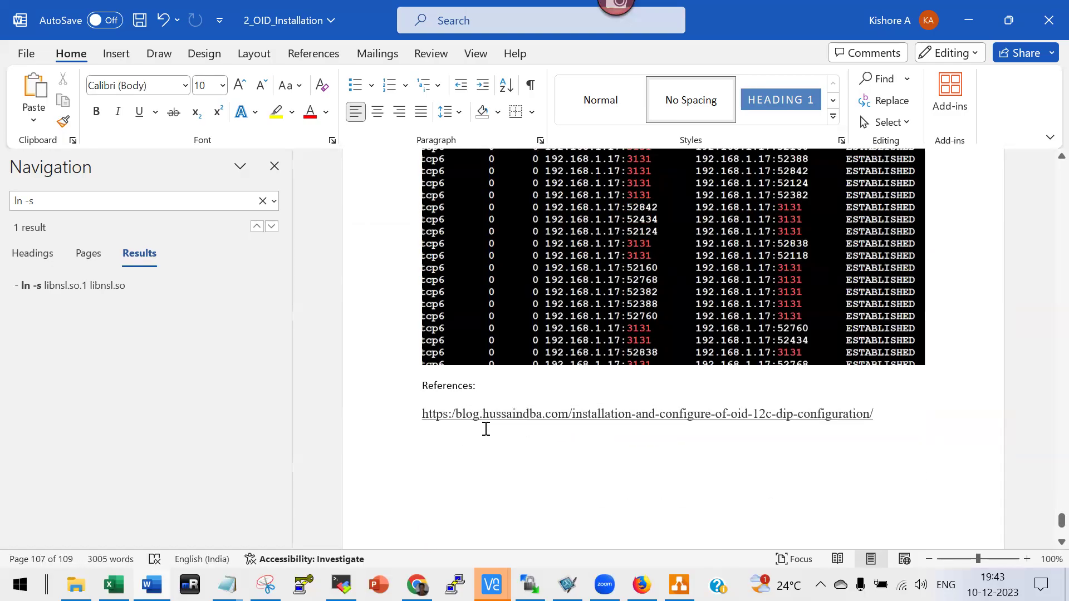
# Copy the reference blog URL from Word and load it in a new Chrome tab.
pyautogui.click(379, 426)
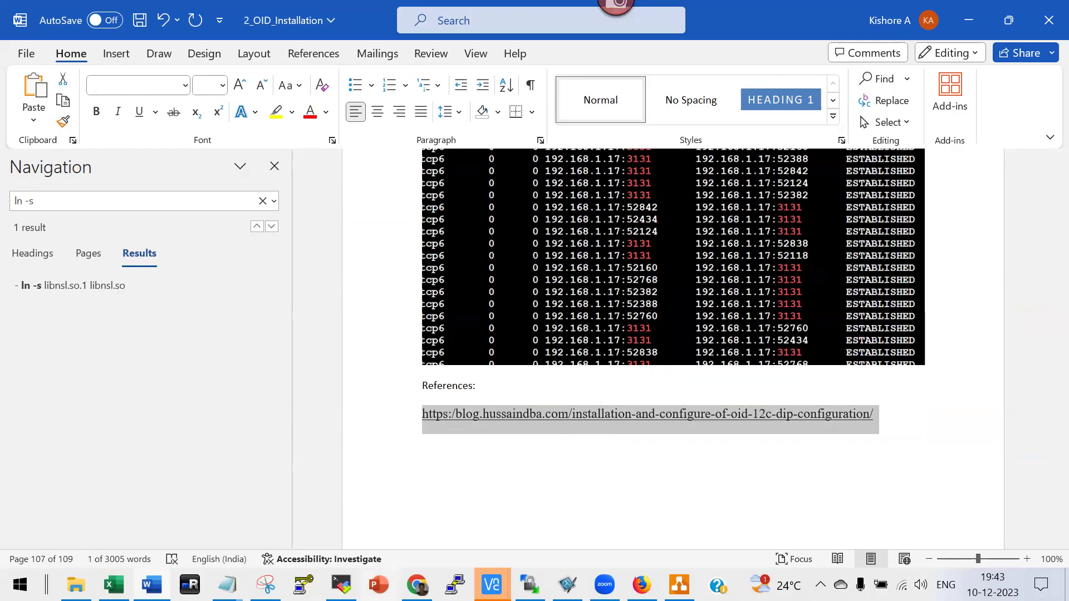
pyautogui.hotkey('alt', 'Tab')
pyautogui.hotkey('ctrl', 't')
pyautogui.write('https://blog.hussaindba.com/installation-and-configure-of-oid-12c-dip-configuration/')
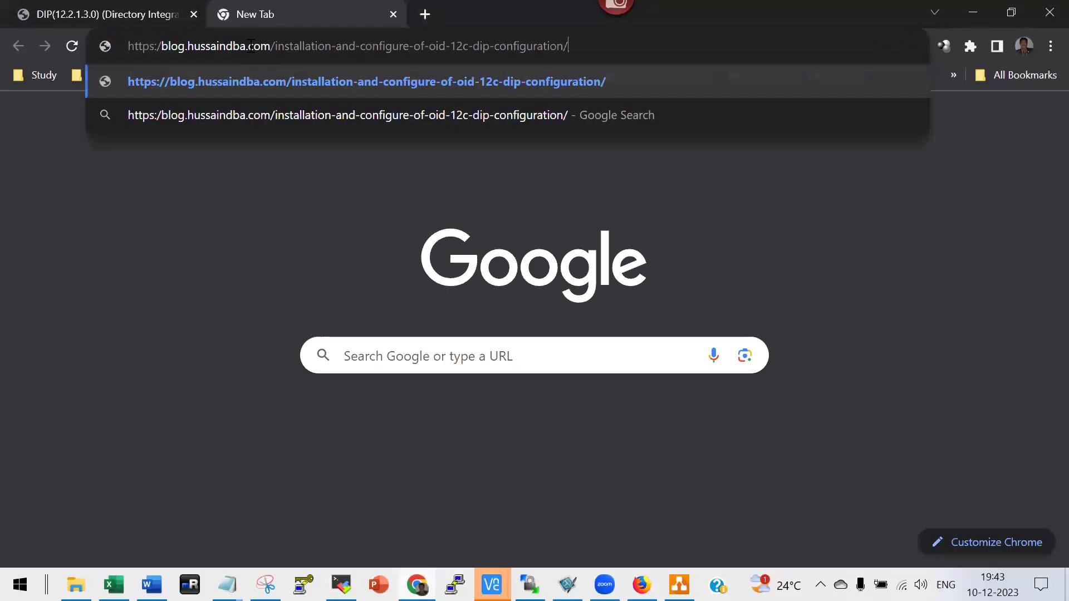
pyautogui.press('Return')
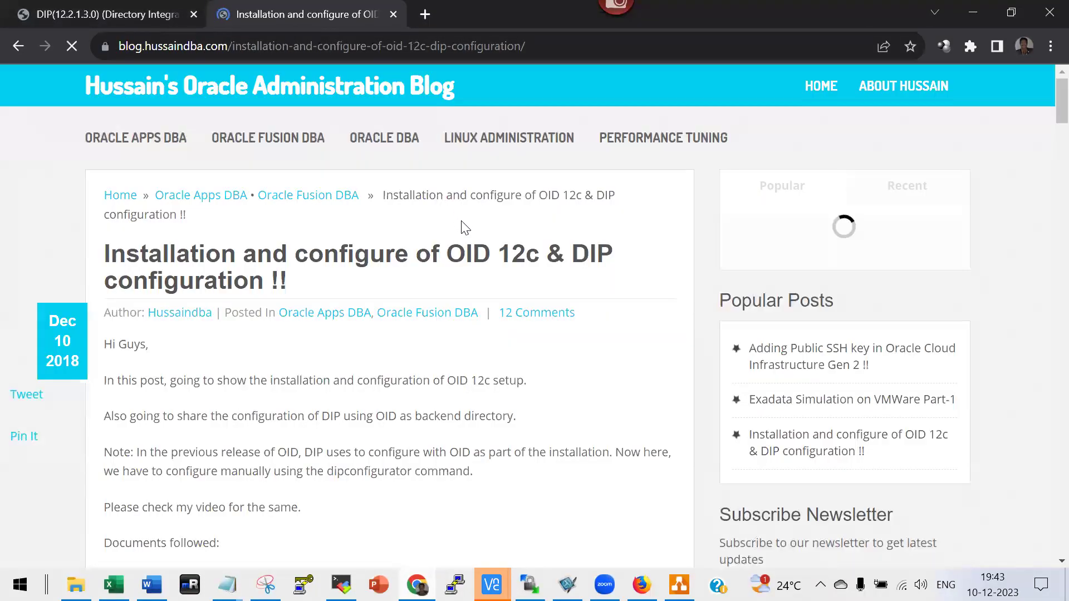
# Skim the 'Installation and configure of OID 12c & DIP configuration' post, then return to the DIP tab.
pyautogui.scroll(-7, 443, 209)
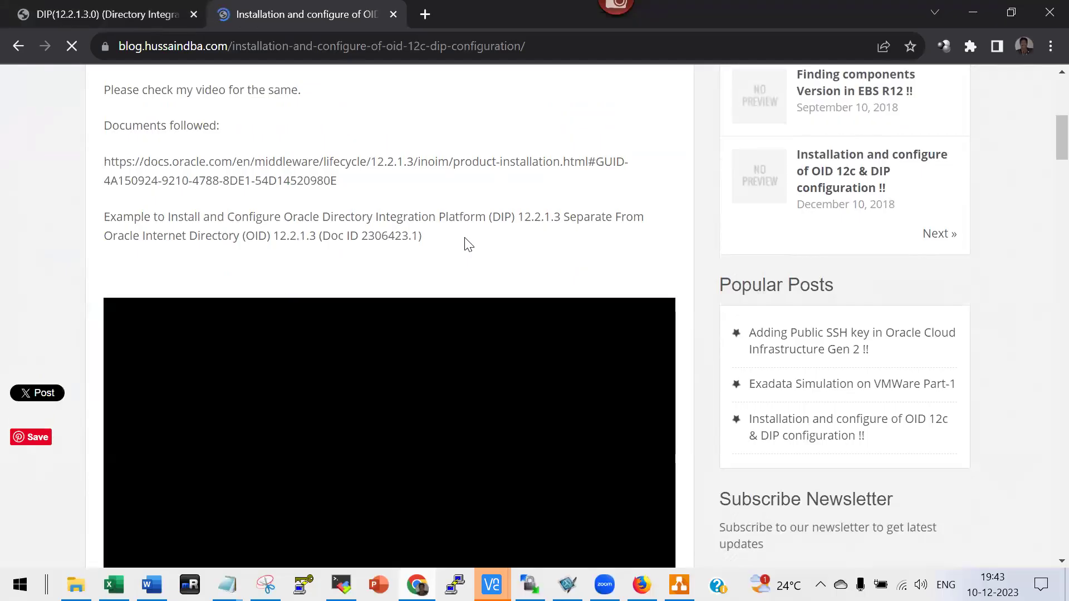
pyautogui.scroll(-10, 468, 245)
pyautogui.scroll(-7, 466, 244)
pyautogui.scroll(13, 466, 244)
pyautogui.scroll(5, 335, 115)
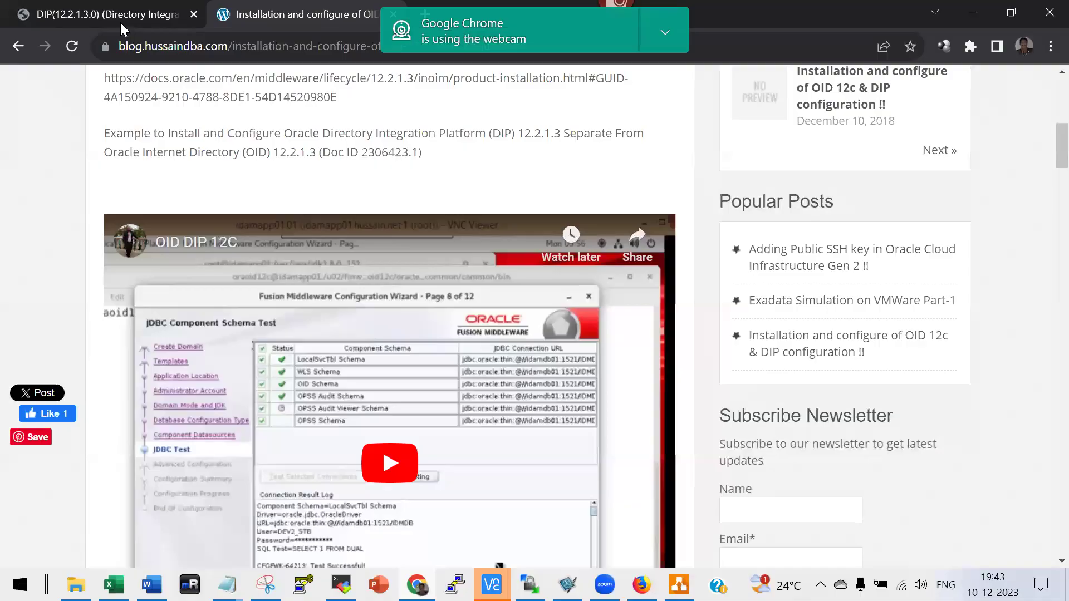
pyautogui.click(119, 17)
pyautogui.hotkey('alt', 'Tab')
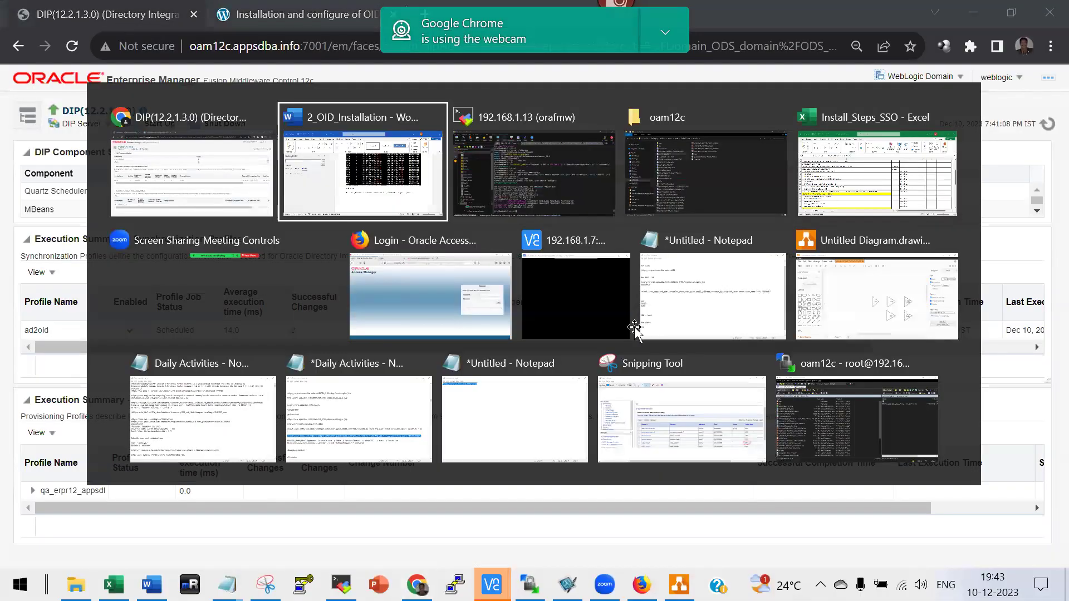
# Scroll down to the references, then close the 2_OID_Installation notes, saving the changes.
pyautogui.scroll(-5, 688, 384)
pyautogui.scroll(-3, 688, 384)
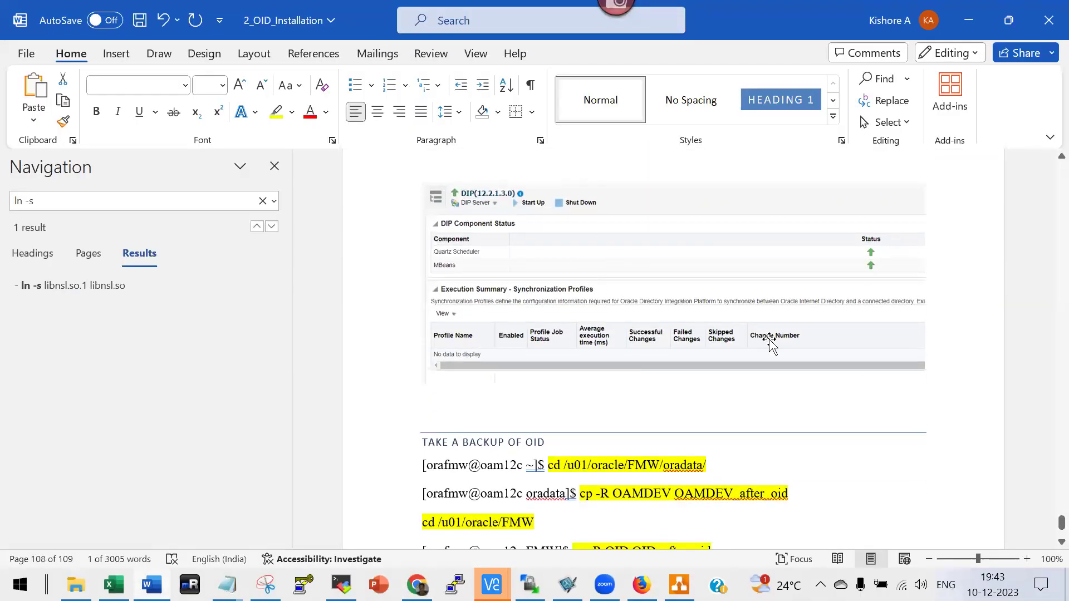
pyautogui.scroll(-3, 779, 371)
pyautogui.scroll(-5, 585, 379)
pyautogui.scroll(-4, 583, 380)
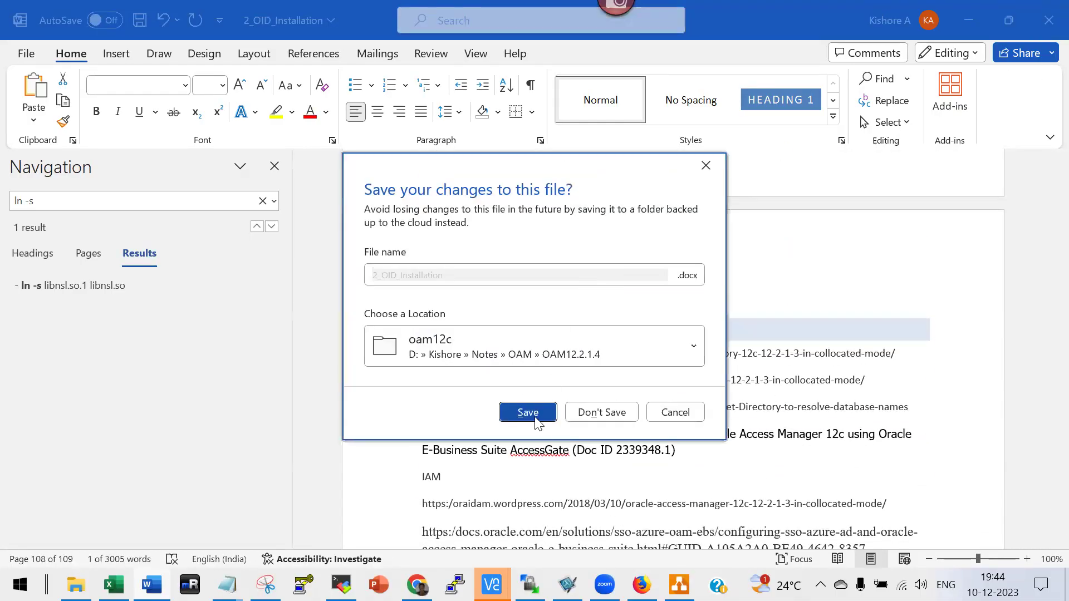
pyautogui.click(530, 413)
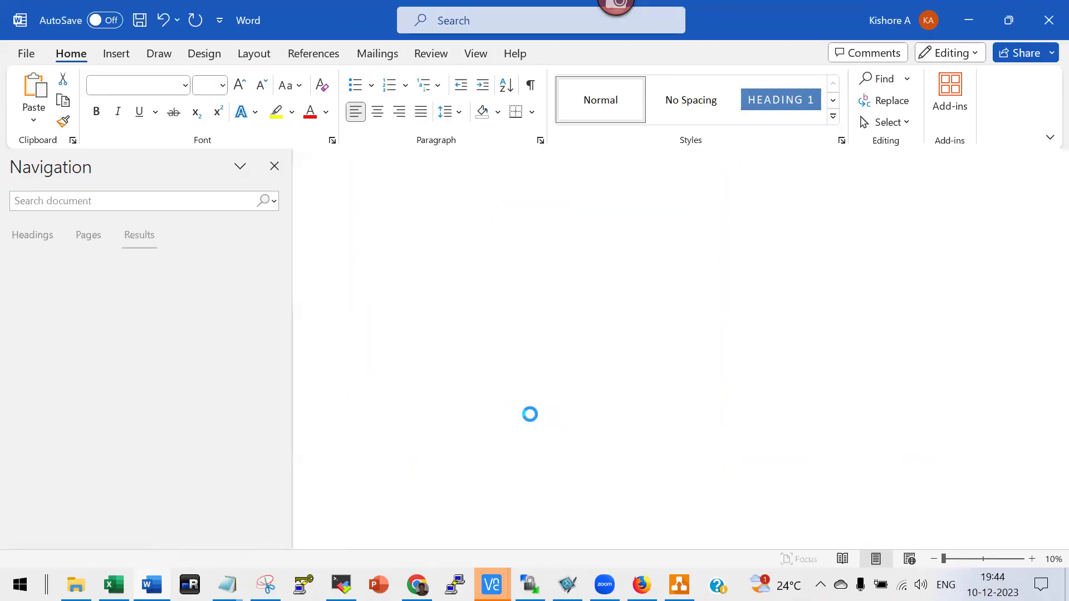
pyautogui.click(76, 584)
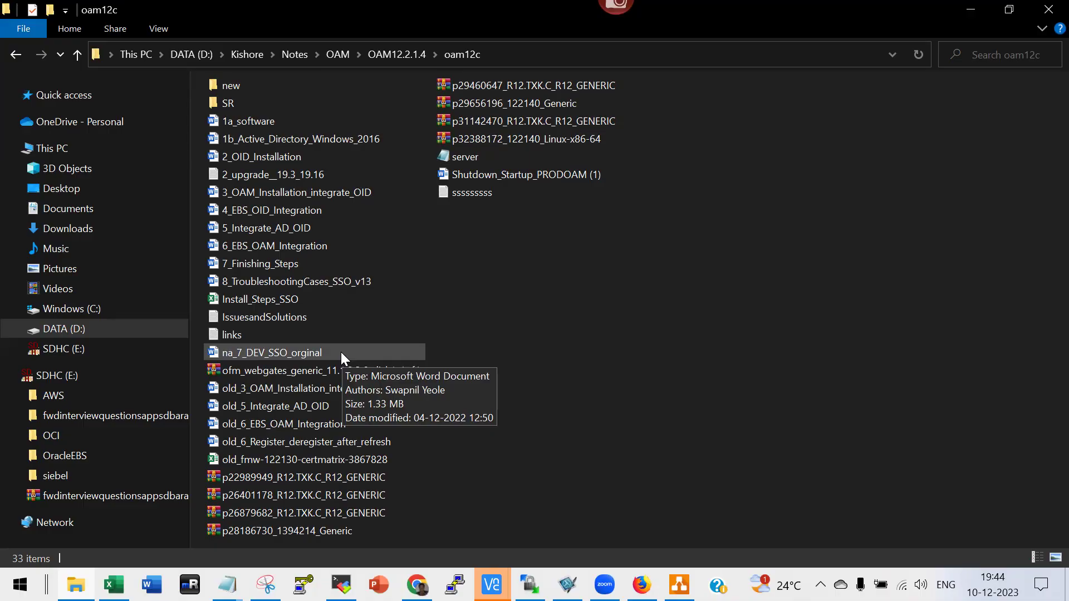
# In the oam12c folder, pass over 4_EBS_OID_Integration and 5_Integrate_AD_OID, then open 3_OAM_Installation_integrate_OID.
pyautogui.click(288, 209)
pyautogui.click(295, 230)
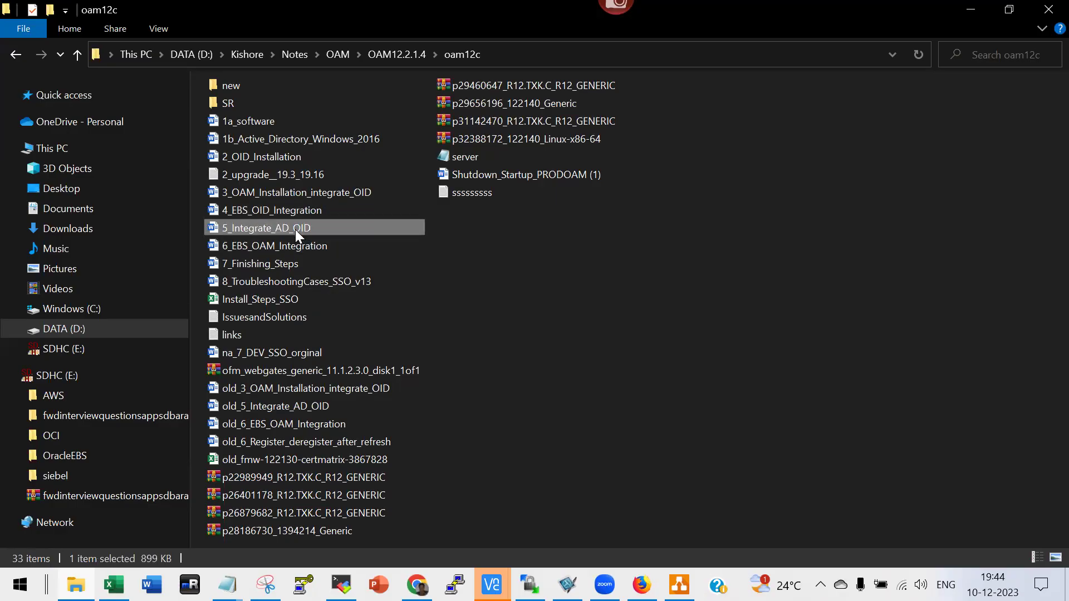
pyautogui.doubleClick(282, 192)
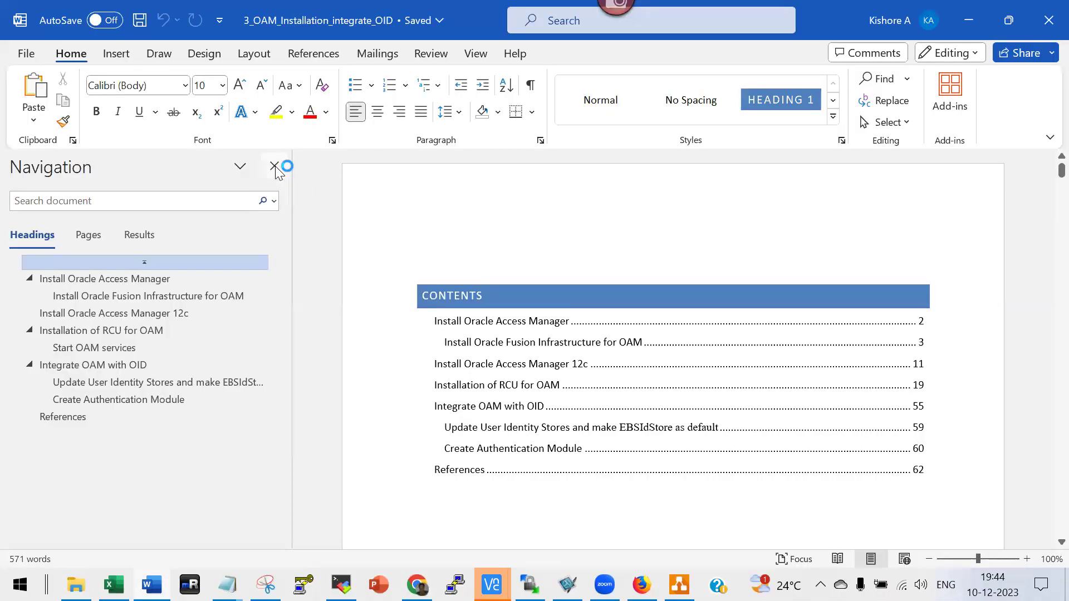
# Close the Navigation pane, skim the Install Oracle Access Manager sections, then bring up the Install_Steps_SSO tracker.
pyautogui.click(275, 167)
pyautogui.scroll(-5, 613, 346)
pyautogui.scroll(-10, 613, 346)
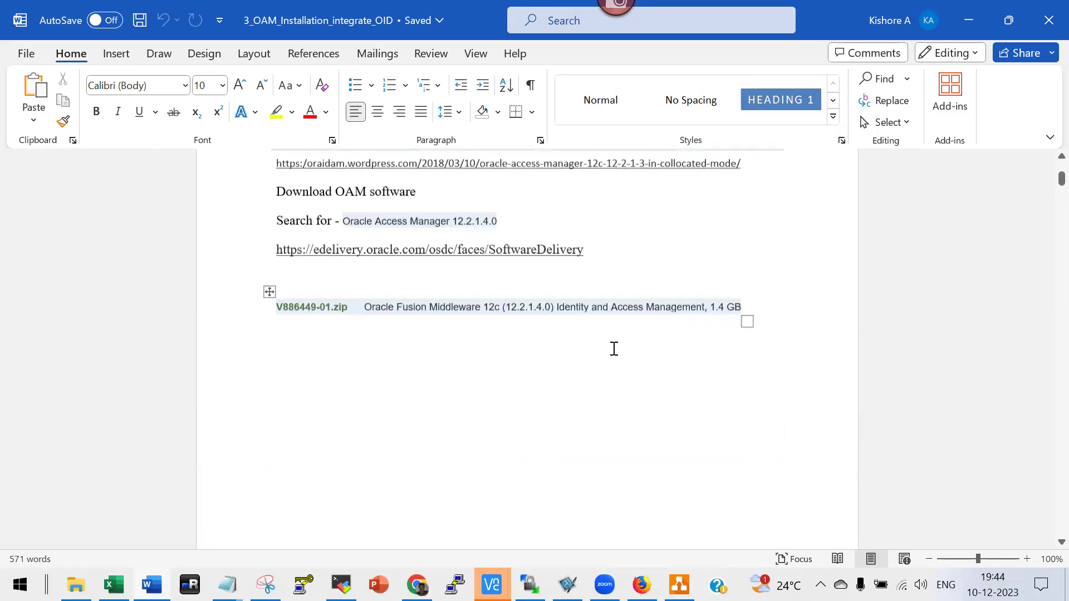
pyautogui.scroll(2, 613, 349)
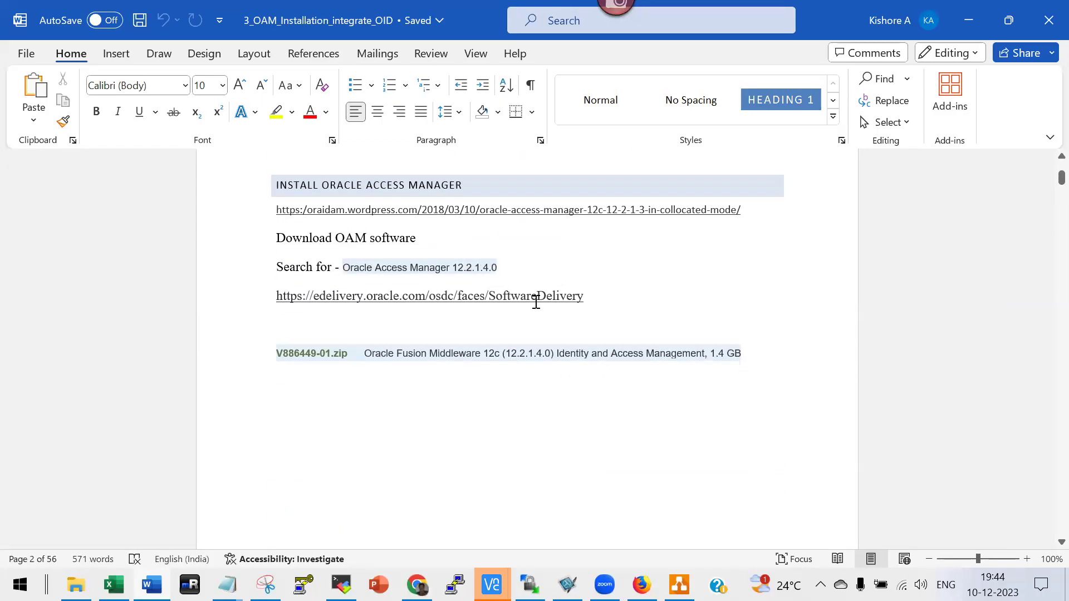
pyautogui.scroll(-8, 492, 316)
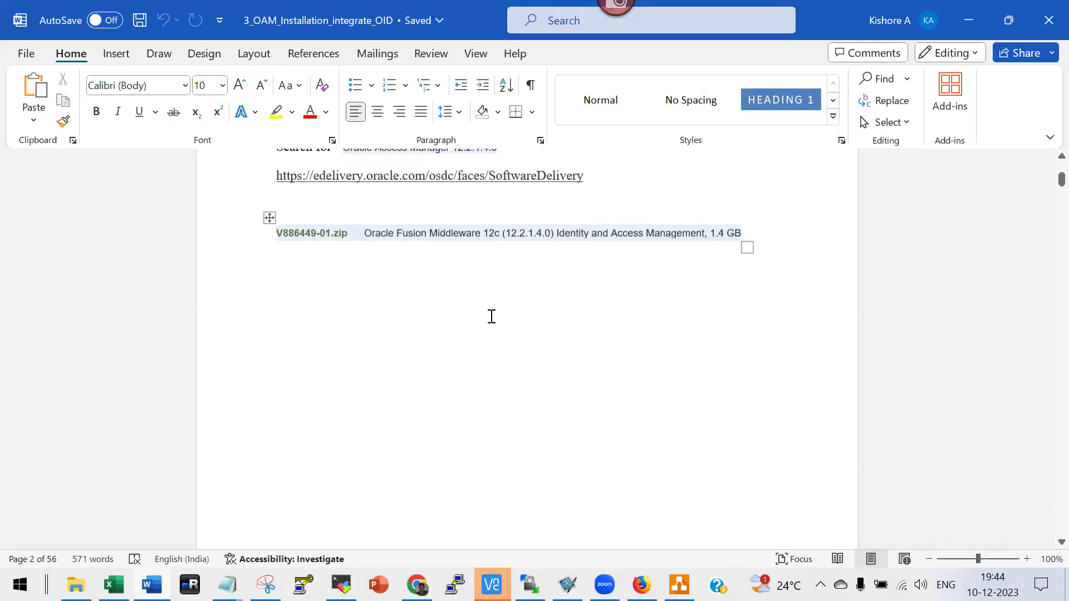
pyautogui.scroll(-1, 491, 318)
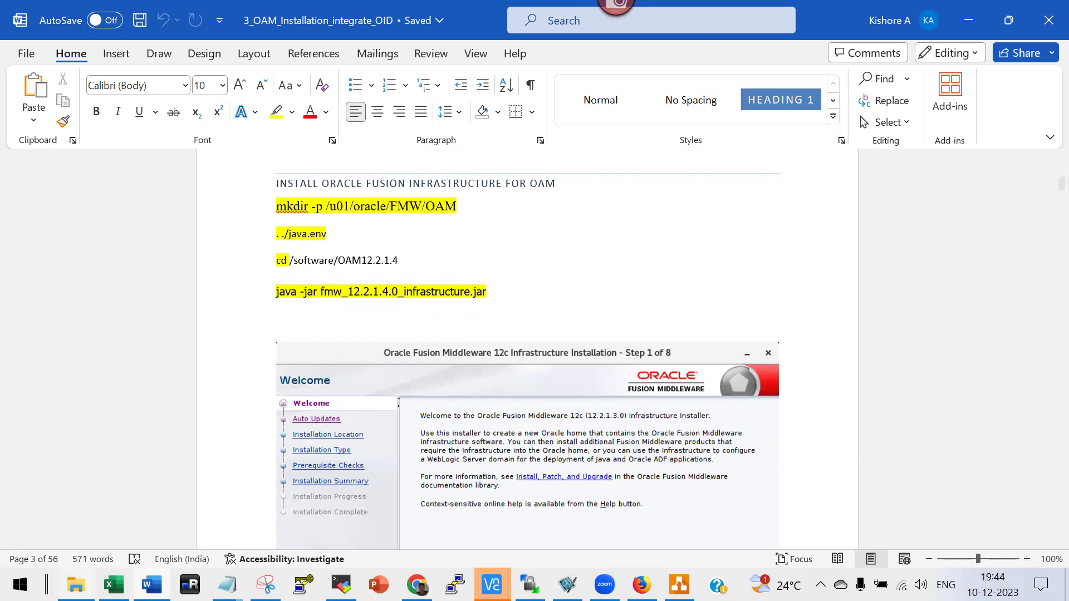
pyautogui.click(113, 584)
pyautogui.scroll(-2, 279, 409)
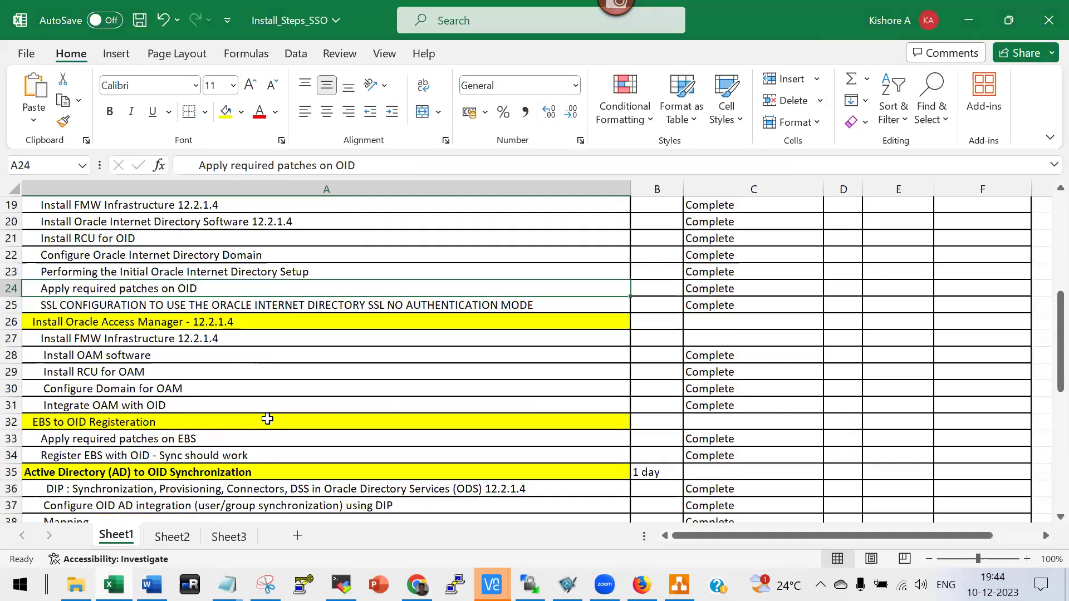
pyautogui.doubleClick(156, 339)
pyautogui.click(122, 352)
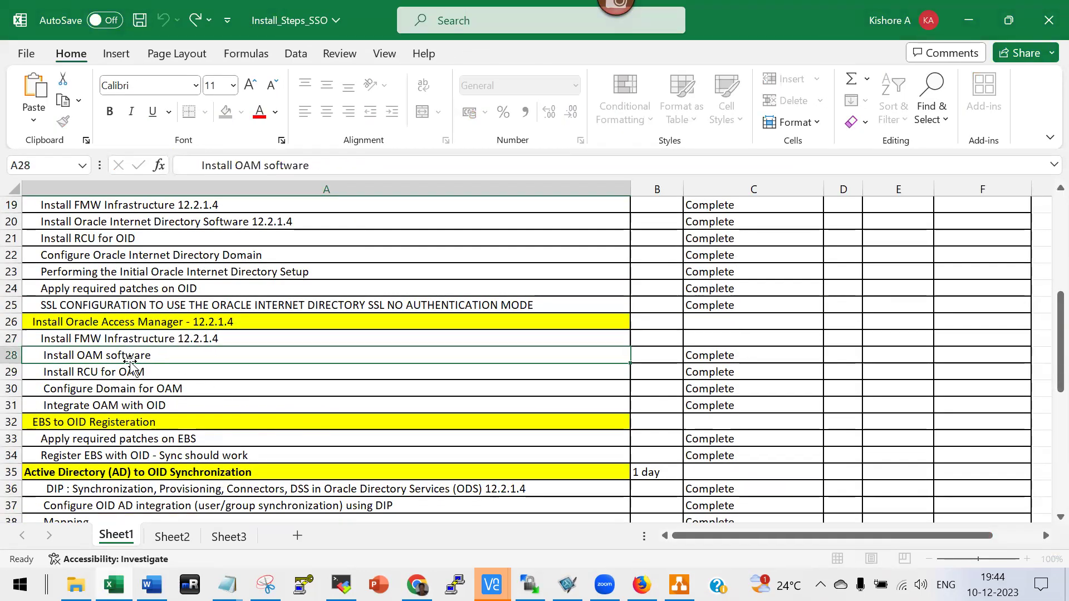
pyautogui.click(114, 374)
pyautogui.click(135, 389)
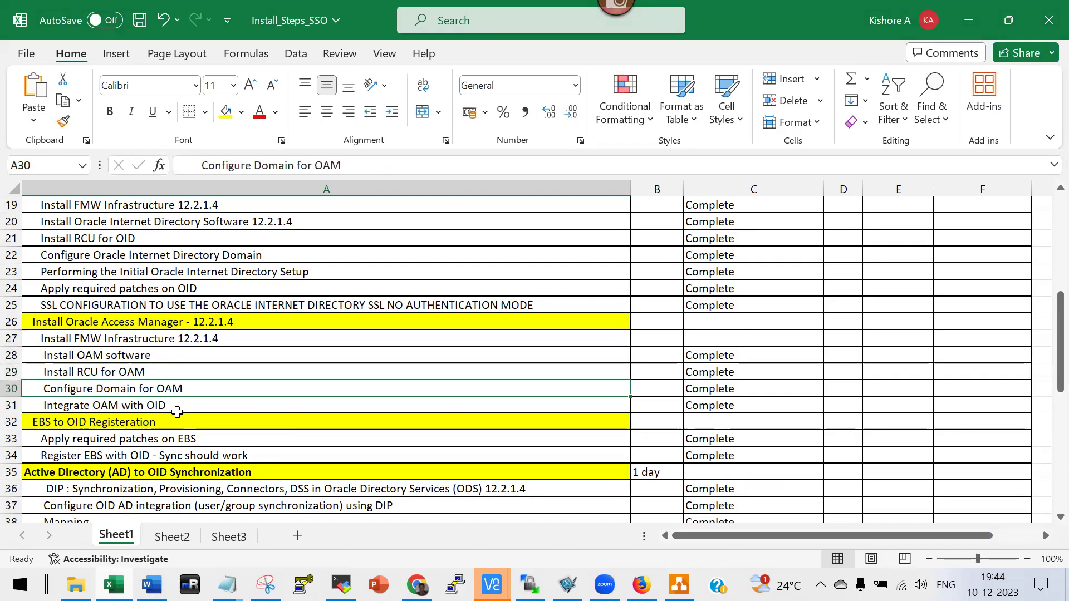
pyautogui.click(170, 408)
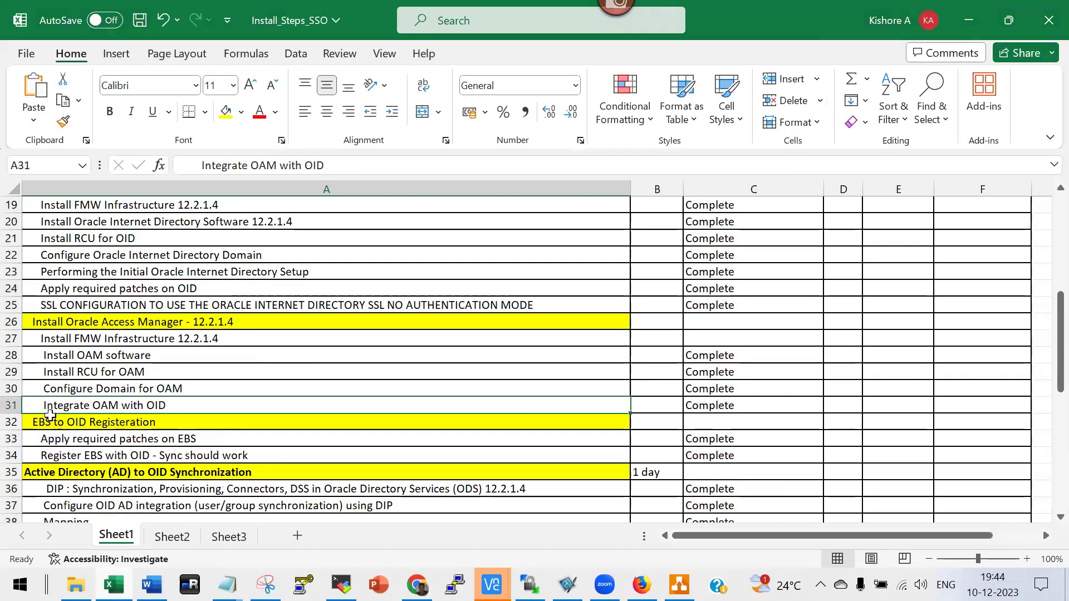
pyautogui.click(11, 409)
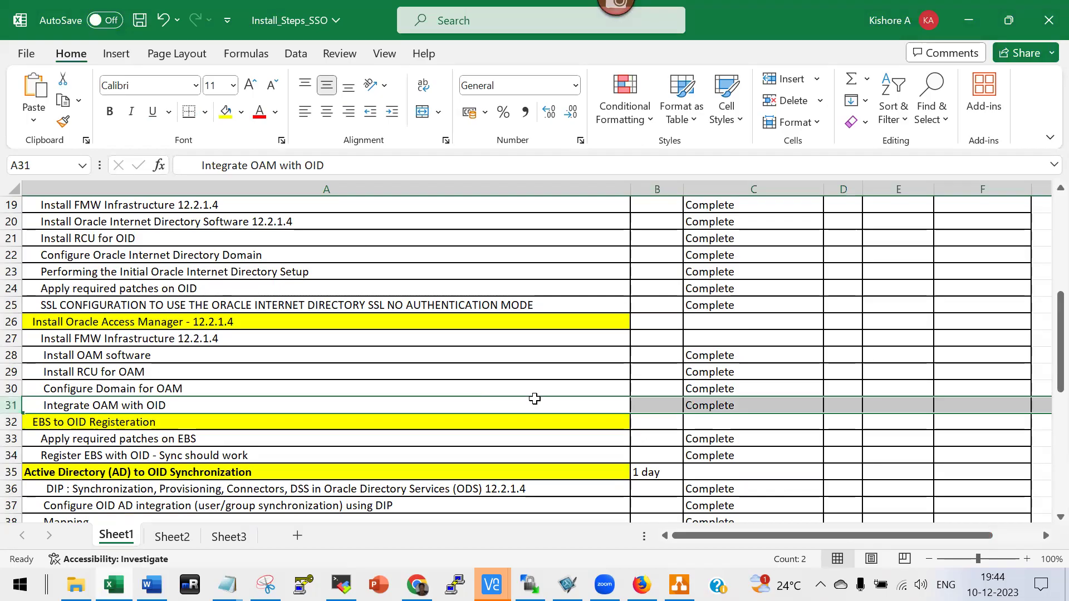
pyautogui.hotkey('alt', 'Tab')
# Scroll the OAM guide past the installer summary and progress screenshots to page 8 of 56.
pyautogui.scroll(-15, 536, 401)
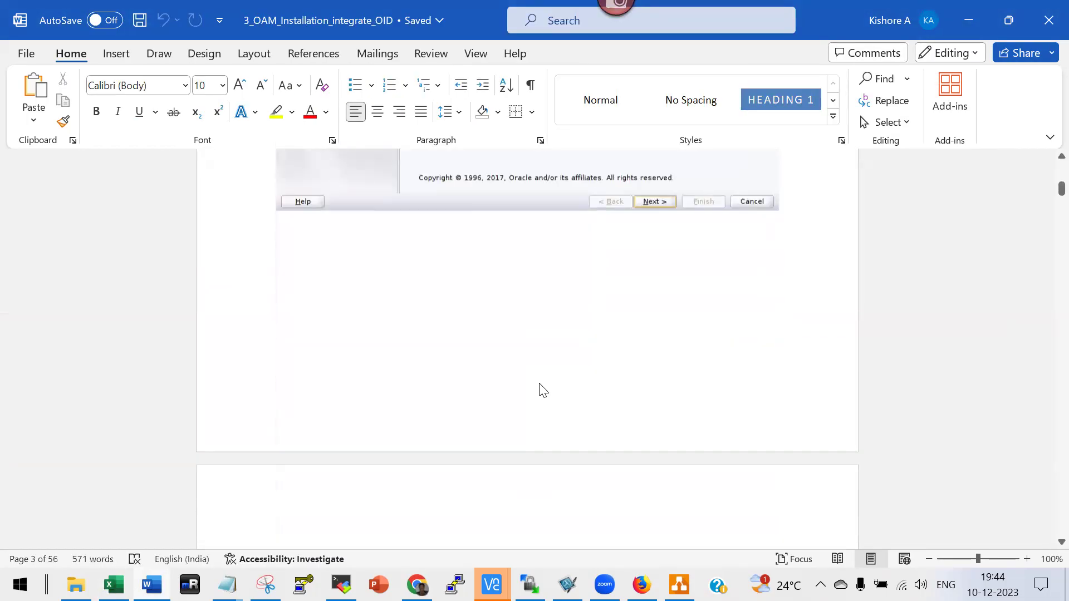
pyautogui.scroll(-15, 541, 383)
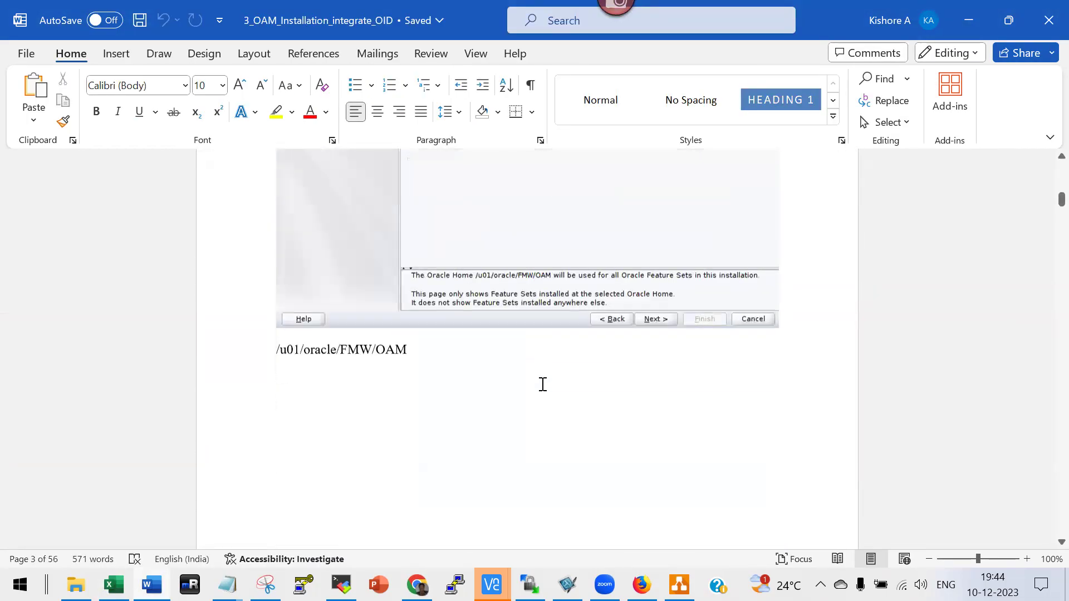
pyautogui.scroll(-15, 544, 384)
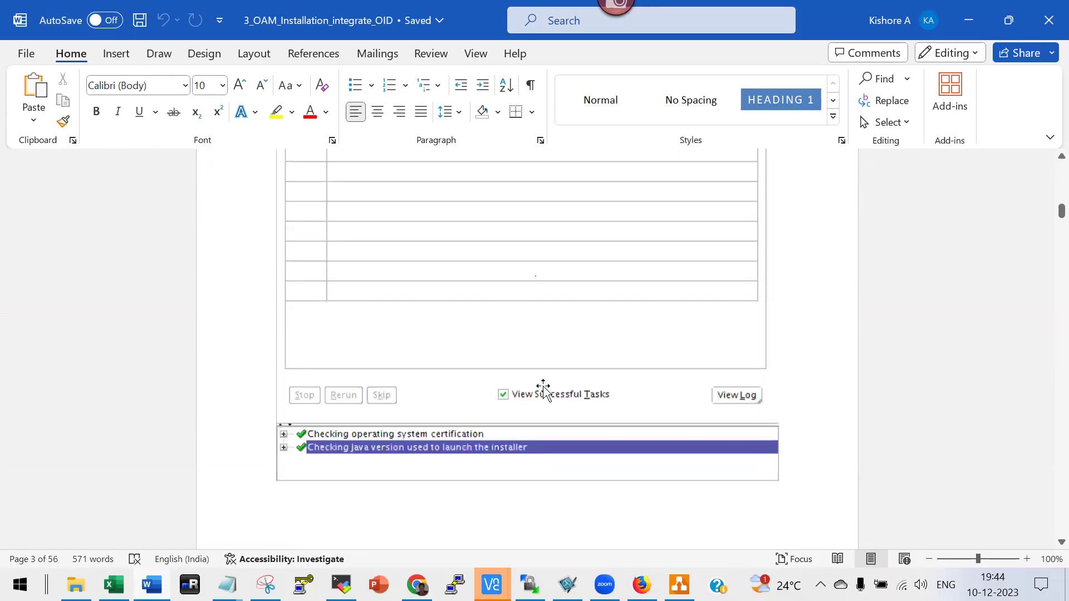
pyautogui.scroll(-5, 546, 384)
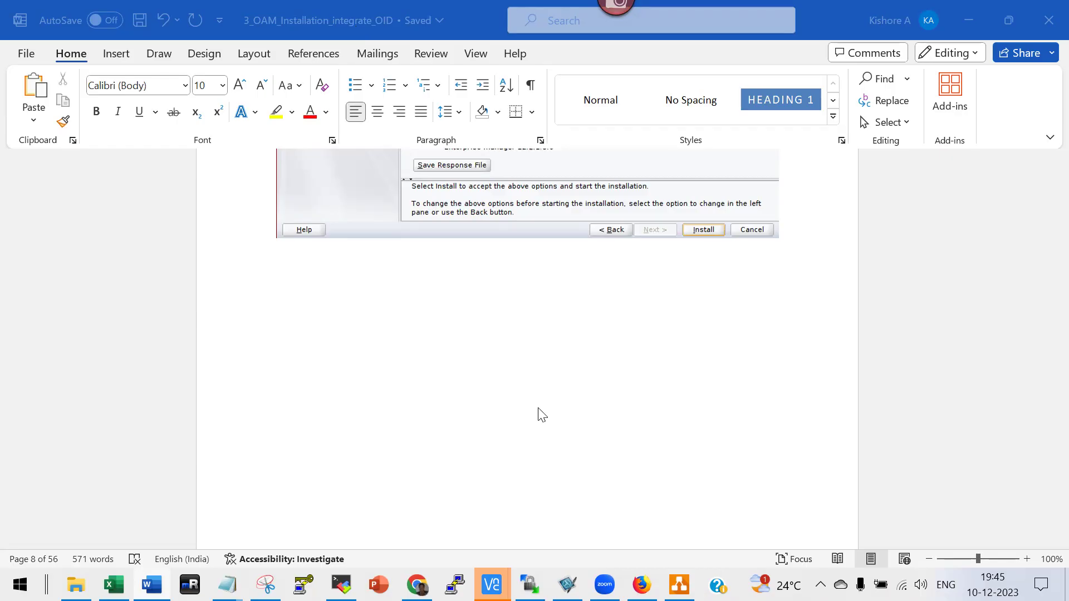
pyautogui.click(506, 404)
pyautogui.scroll(-10, 506, 408)
pyautogui.scroll(-15, 510, 409)
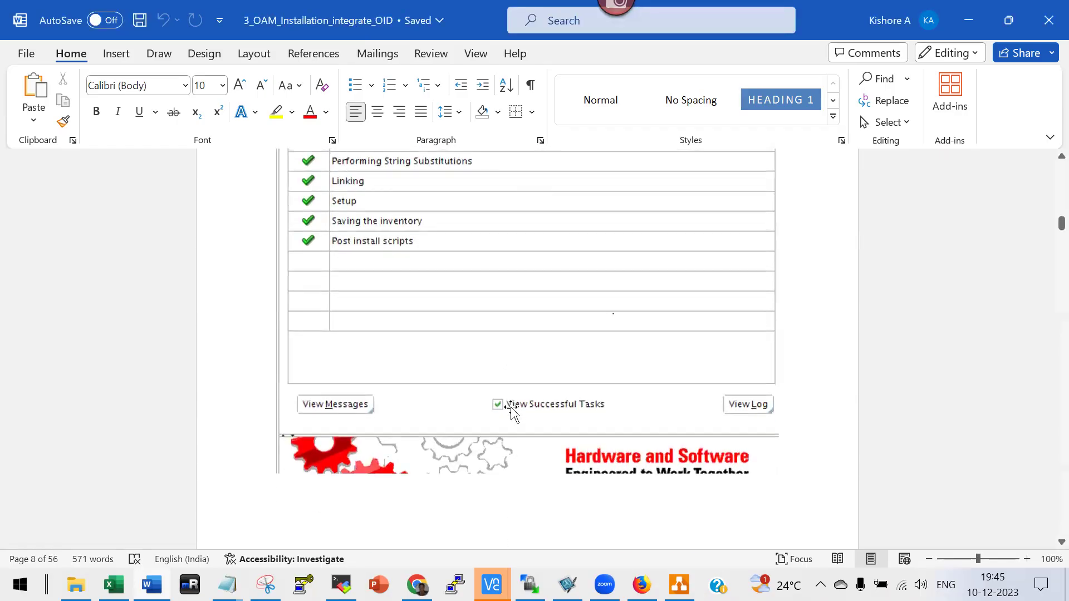
pyautogui.scroll(-15, 512, 408)
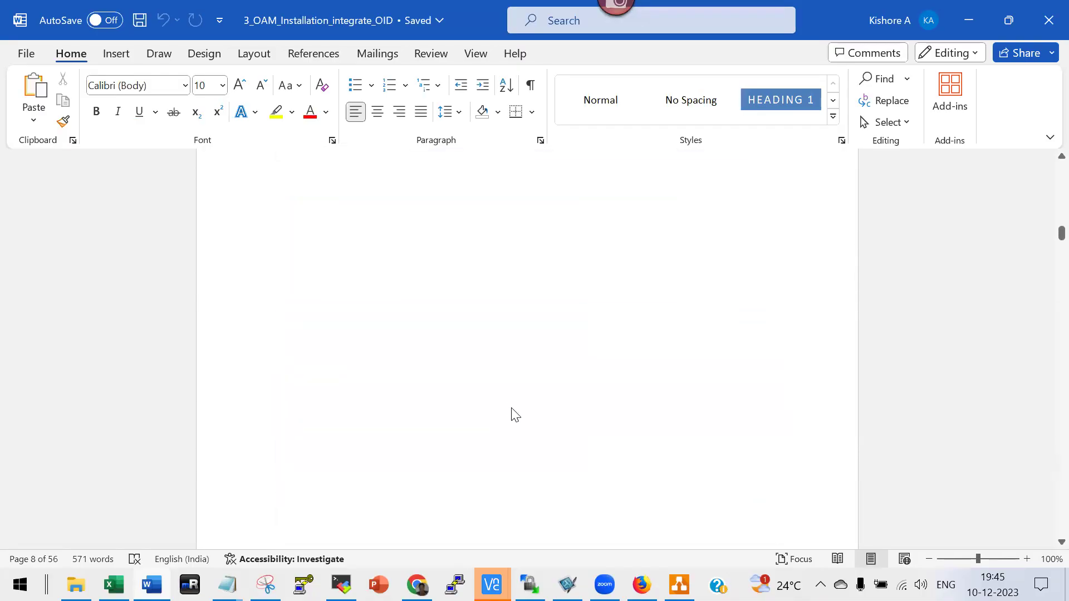
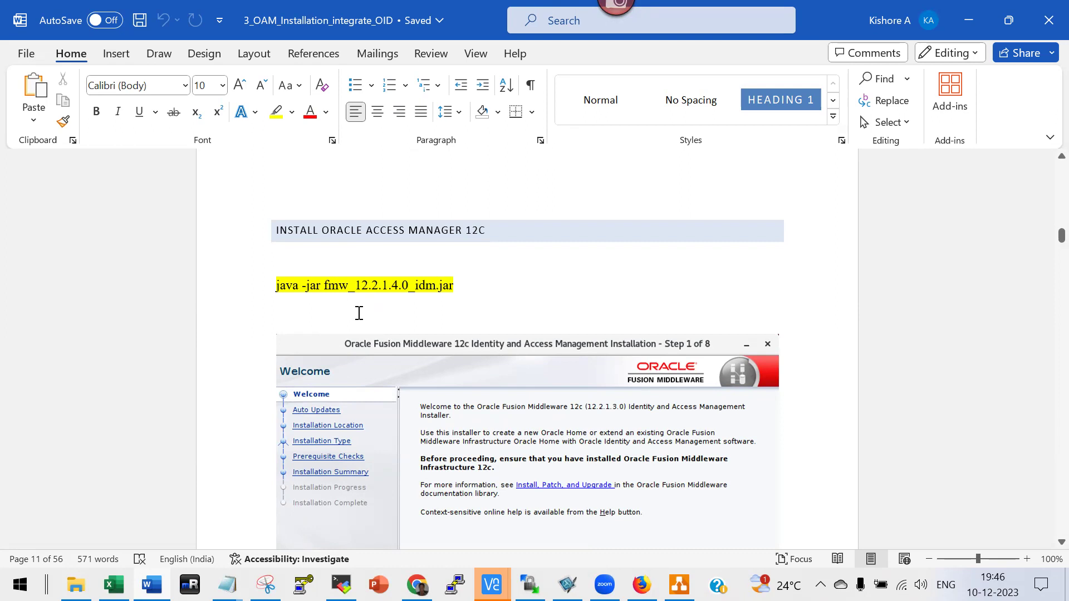
# Scroll past the OAM installer, RCU and domain screenshots to the 100% Configuration Progress page.
pyautogui.scroll(-10, 549, 406)
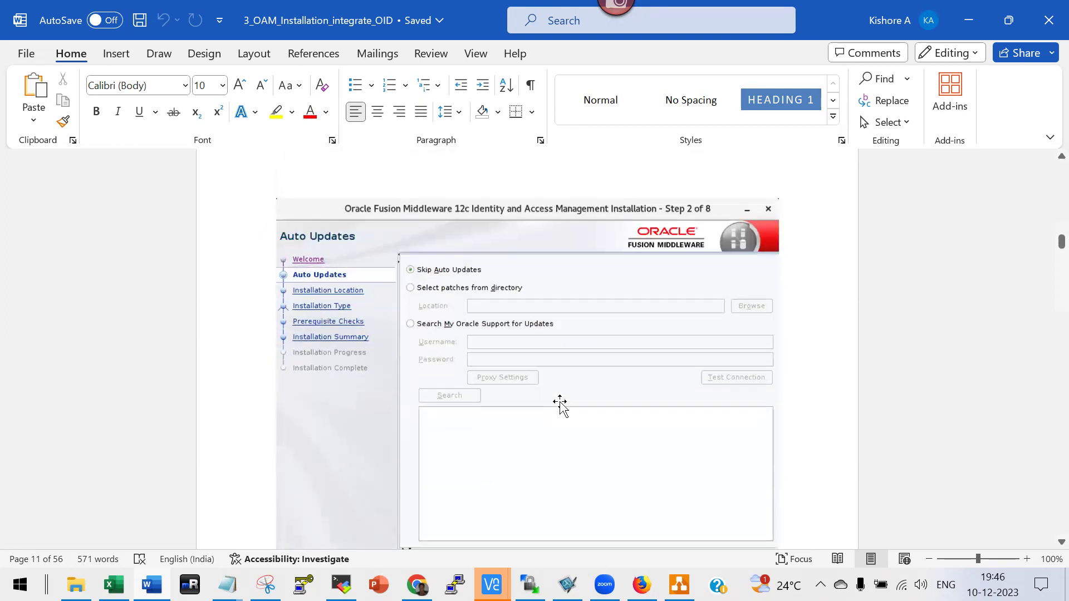
pyautogui.scroll(-20, 560, 405)
pyautogui.scroll(-20, 571, 407)
pyautogui.scroll(-20, 624, 435)
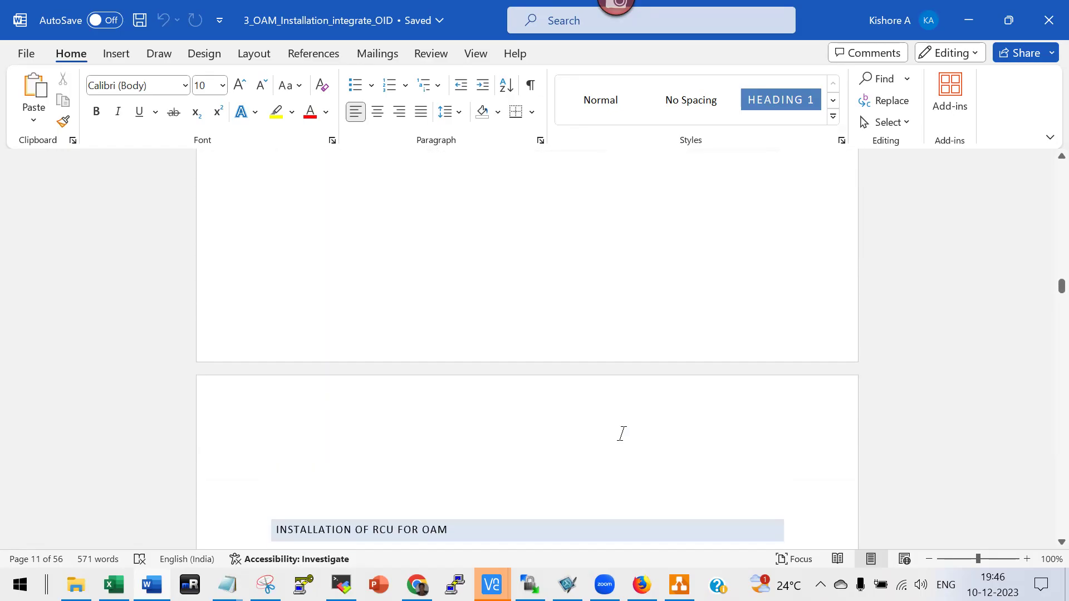
pyautogui.scroll(-8, 621, 437)
pyautogui.scroll(3, 139, 325)
pyautogui.scroll(-1, 482, 409)
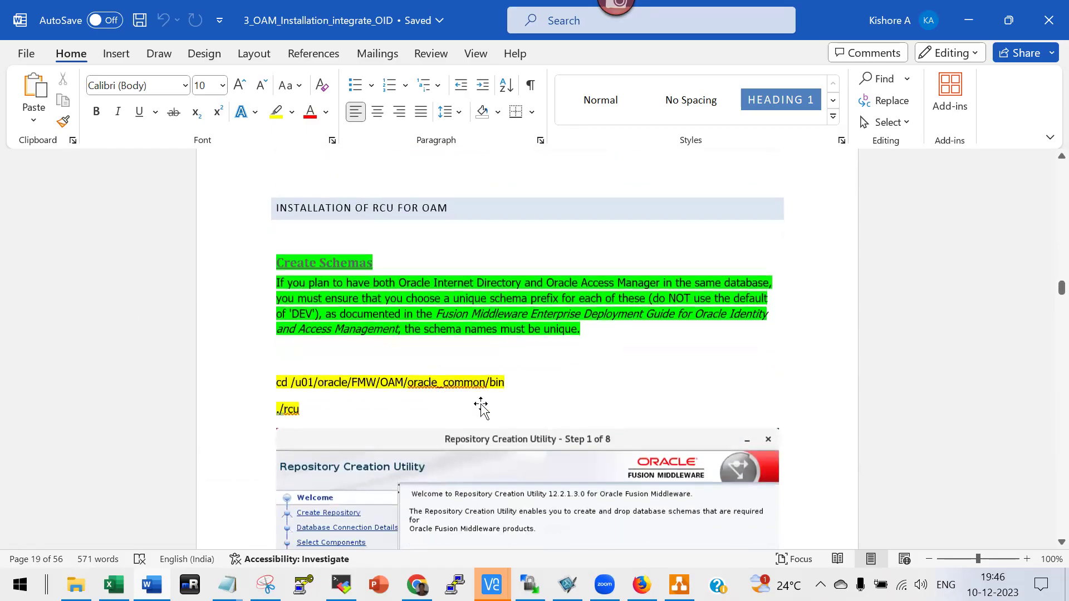
pyautogui.scroll(-20, 482, 409)
pyautogui.scroll(-15, 501, 402)
pyautogui.scroll(3, 498, 403)
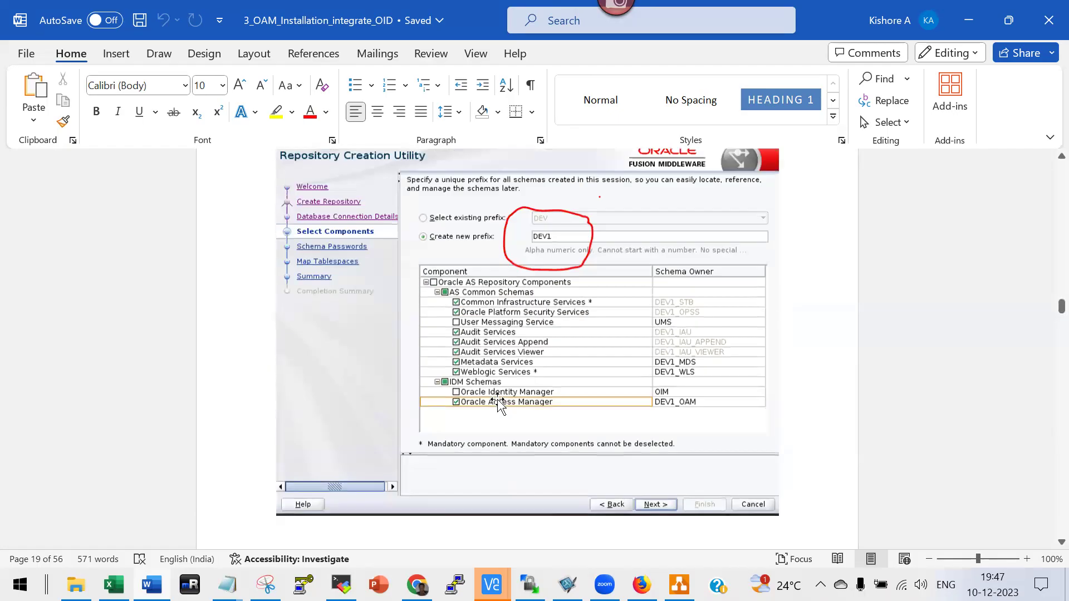
pyautogui.scroll(-10, 516, 348)
pyautogui.scroll(-15, 516, 348)
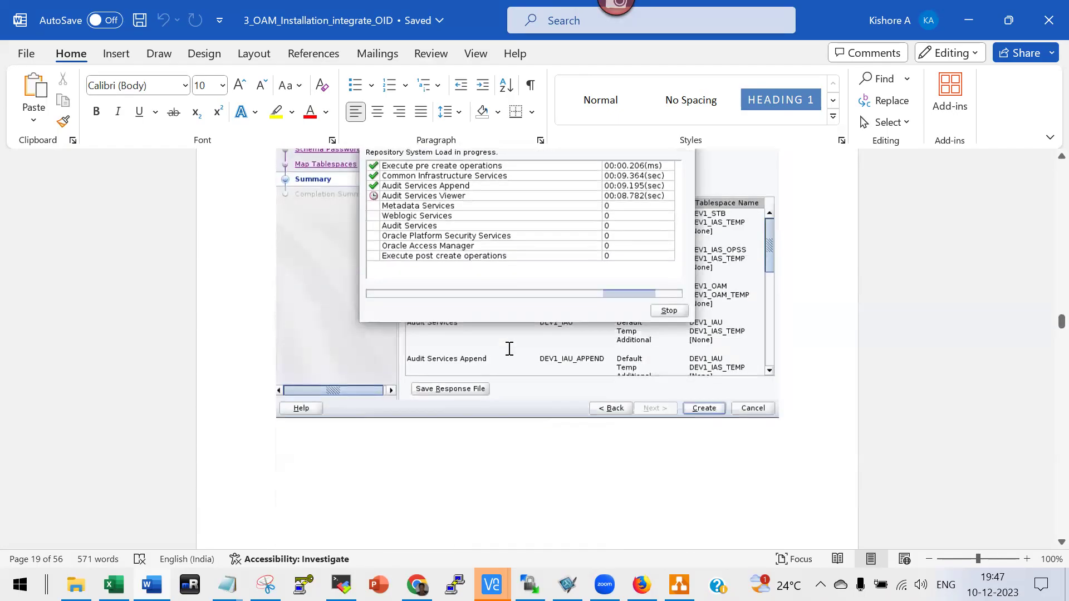
pyautogui.scroll(-20, 509, 349)
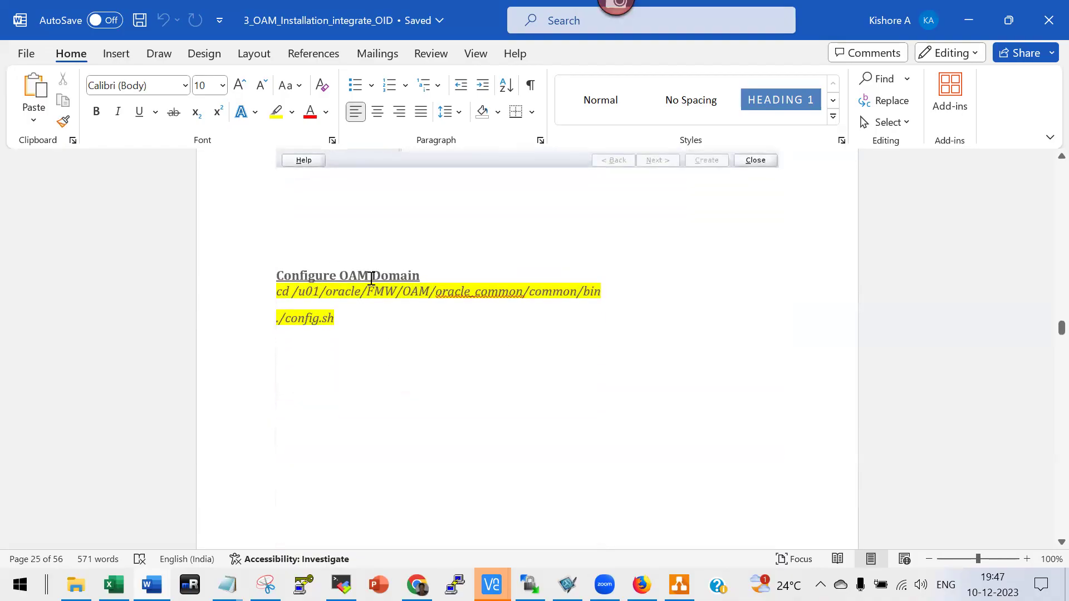
pyautogui.scroll(-15, 408, 384)
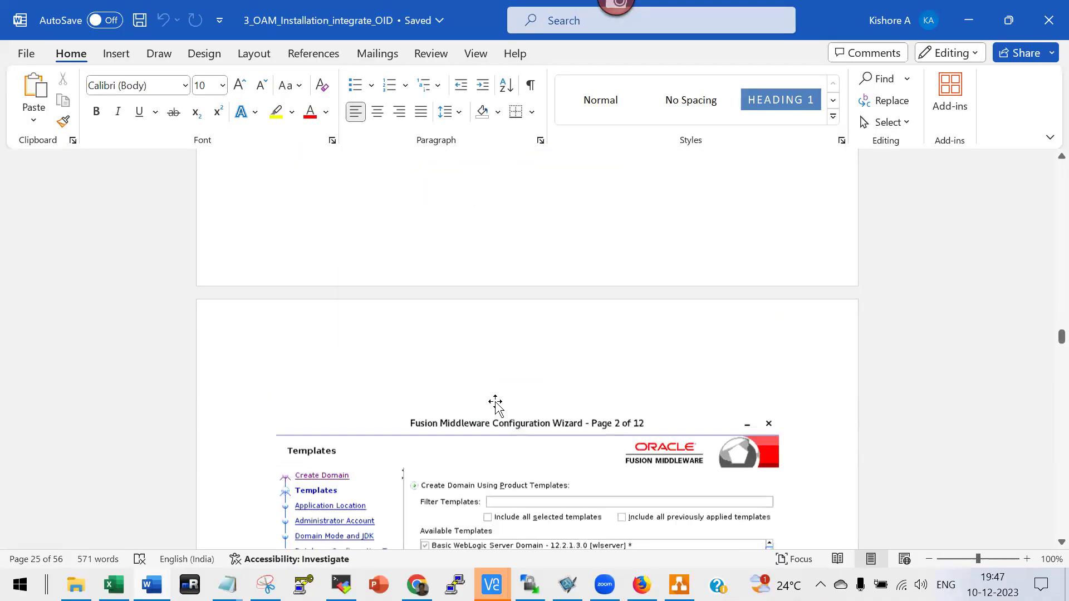
pyautogui.scroll(-15, 496, 406)
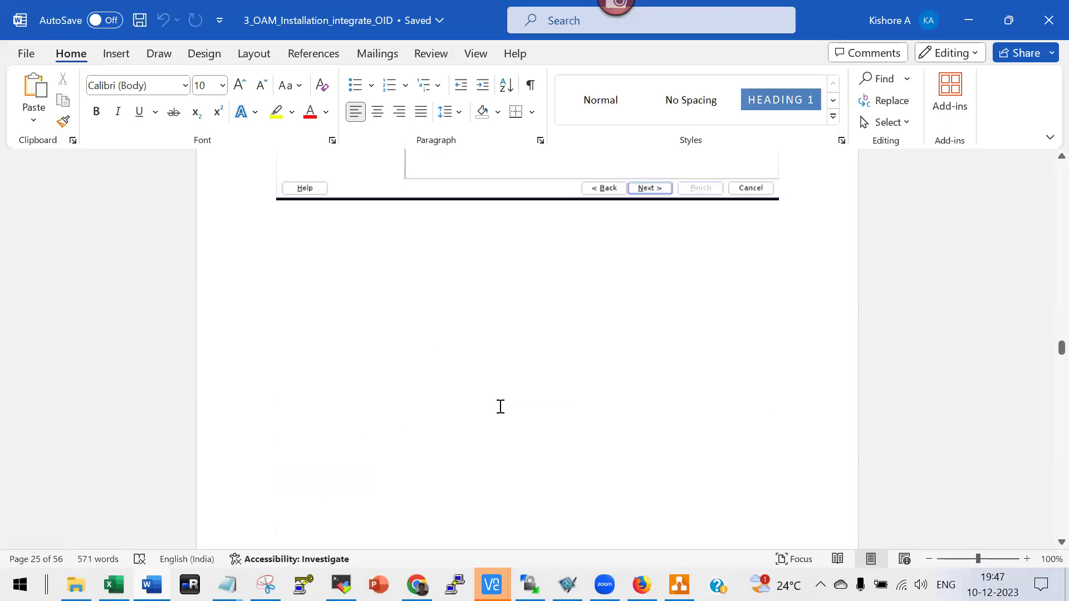
pyautogui.scroll(-8, 501, 401)
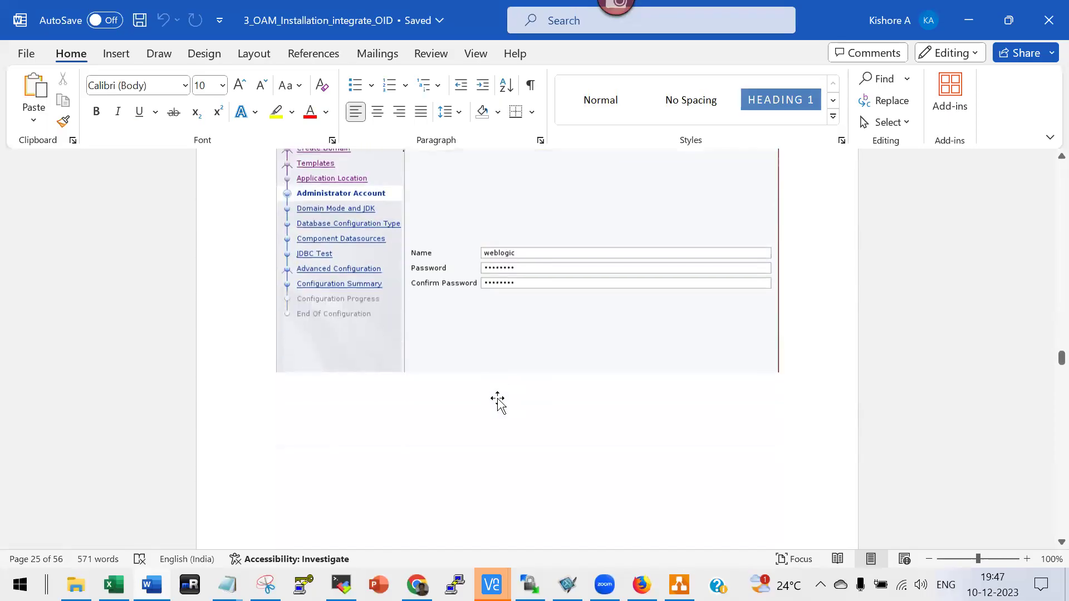
pyautogui.scroll(-15, 497, 397)
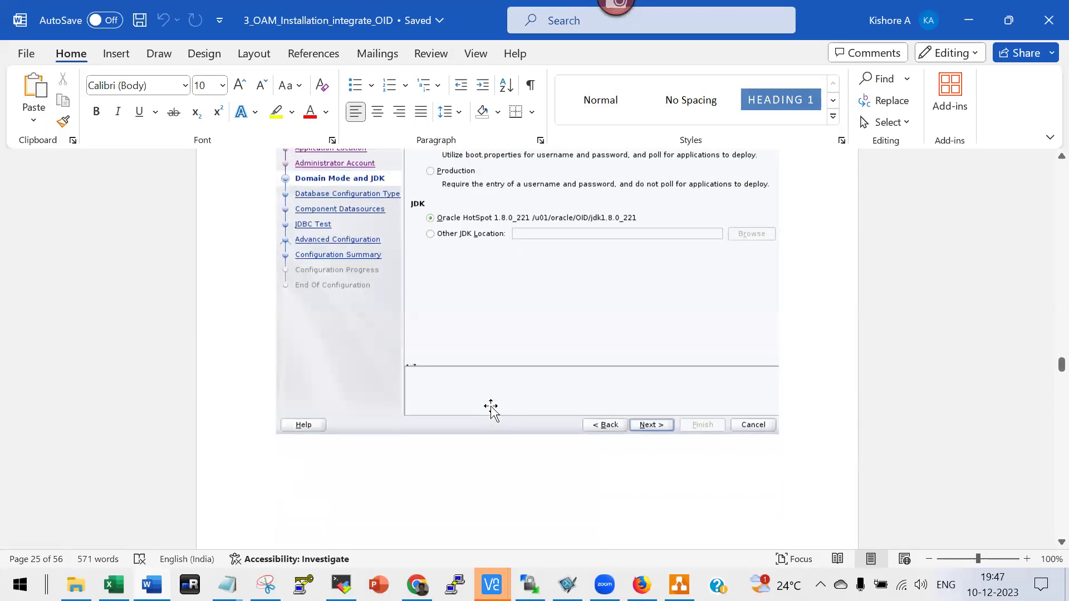
pyautogui.scroll(-15, 494, 411)
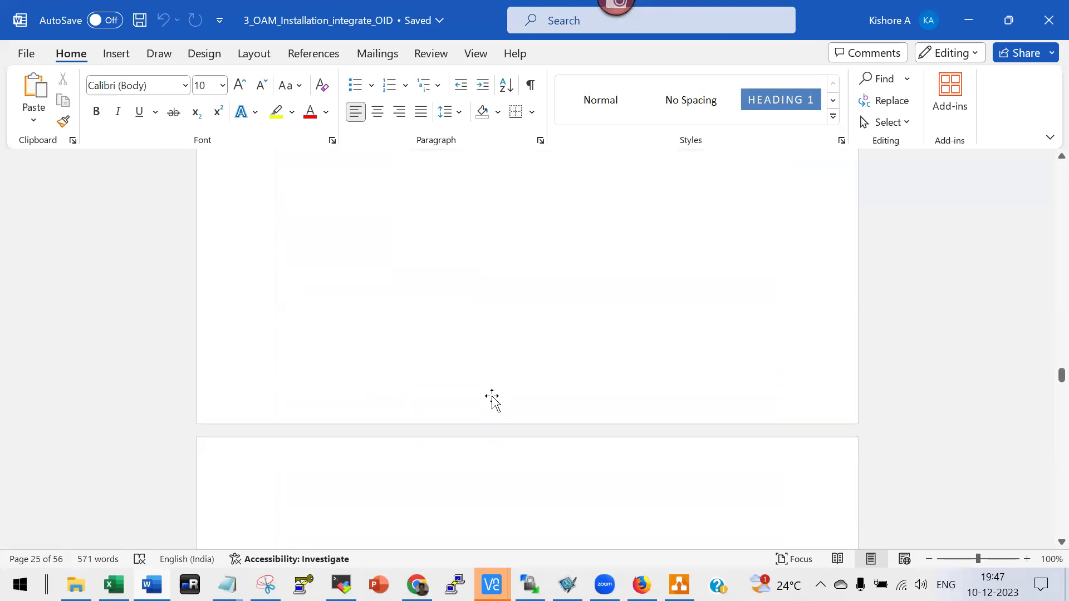
pyautogui.scroll(-15, 494, 398)
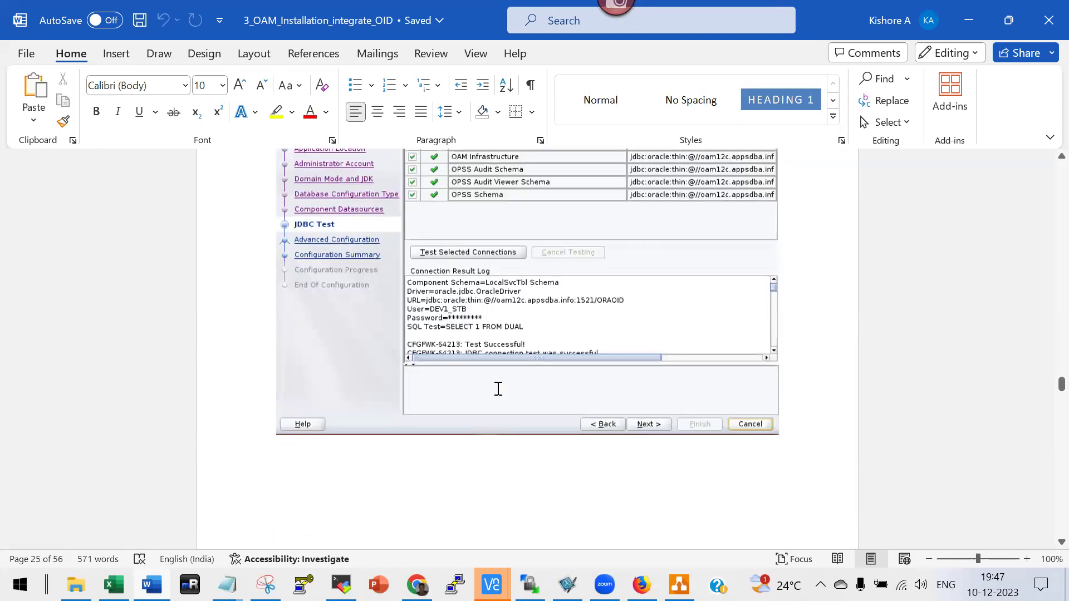
pyautogui.scroll(-15, 497, 395)
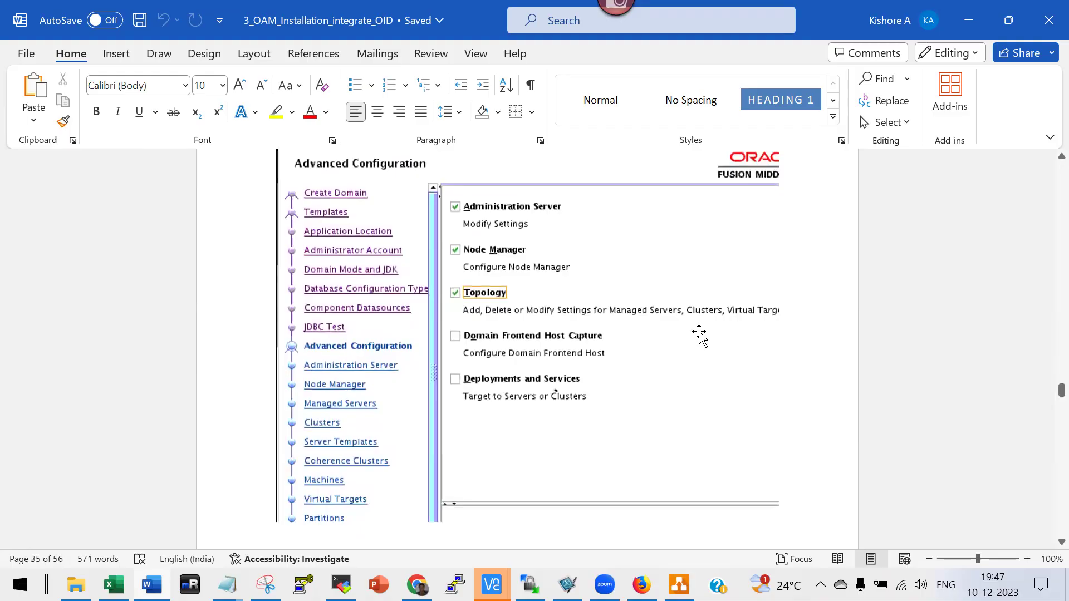
pyautogui.scroll(-15, 640, 464)
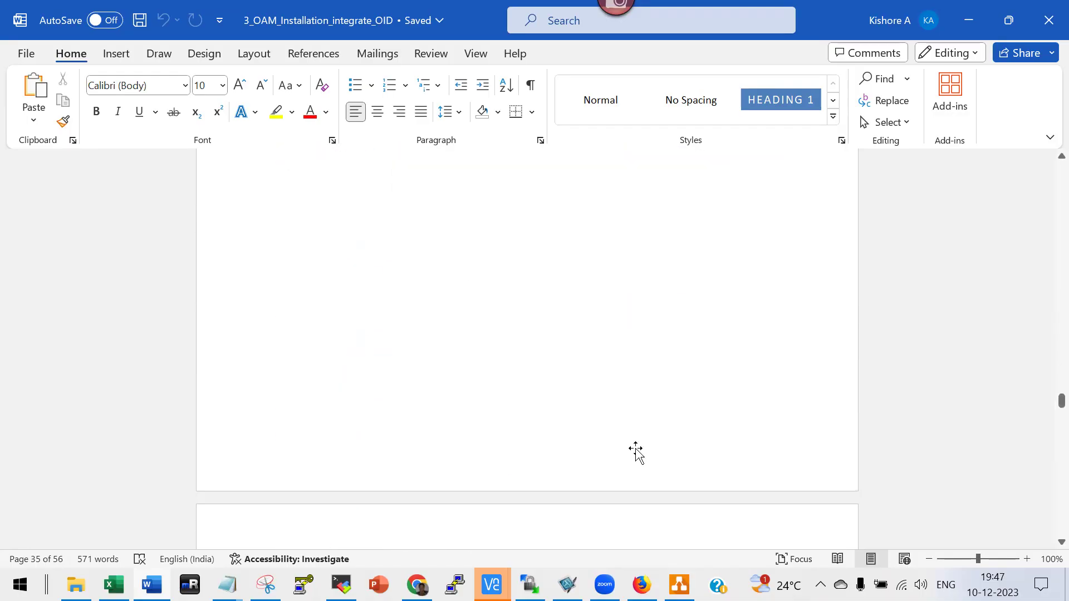
pyautogui.scroll(-15, 635, 455)
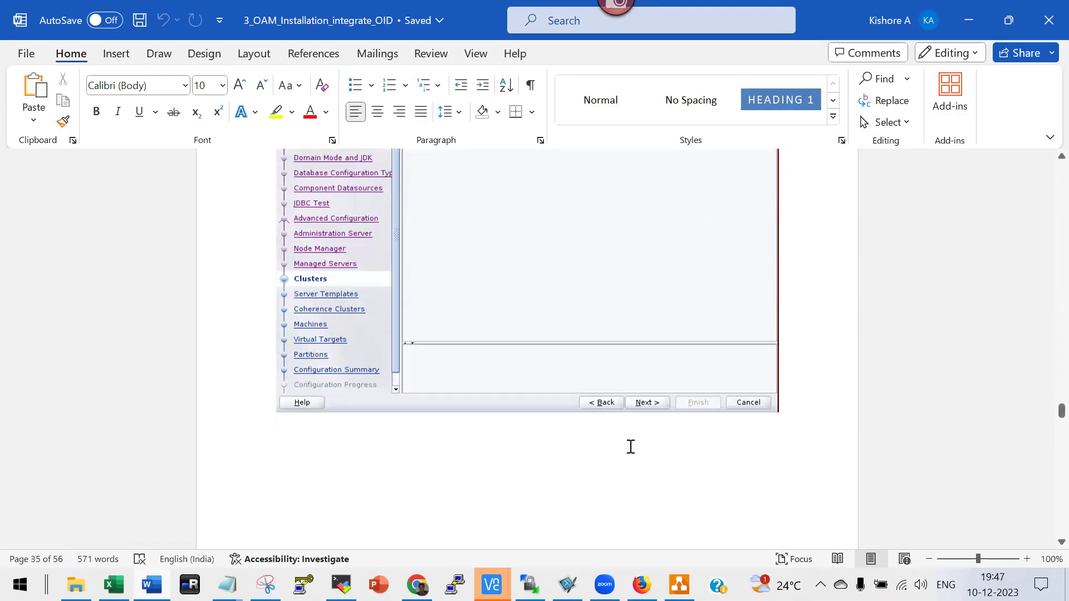
pyautogui.scroll(-15, 632, 454)
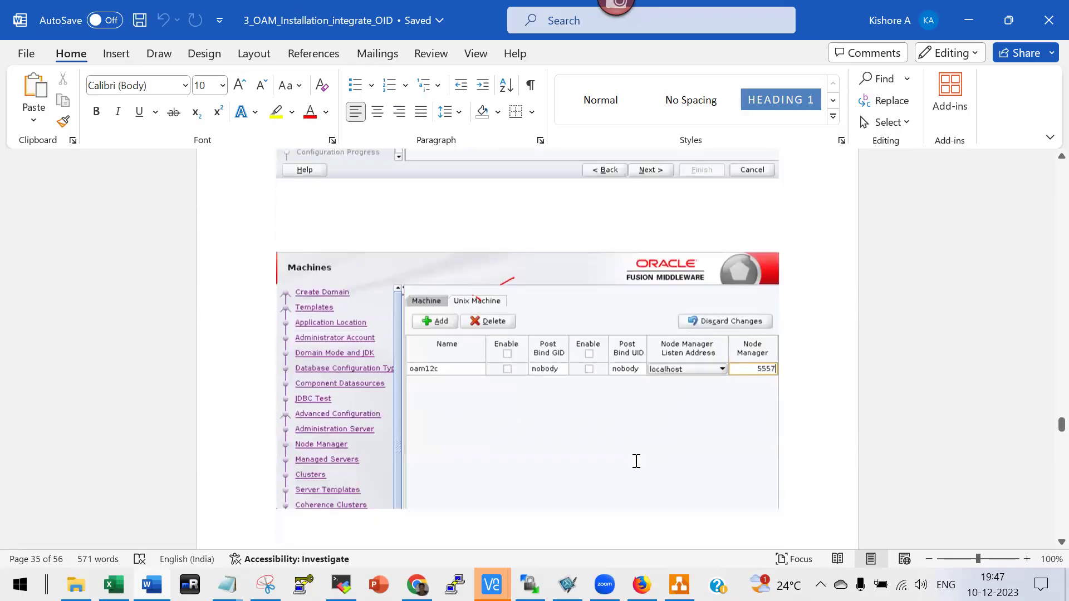
pyautogui.scroll(-15, 612, 468)
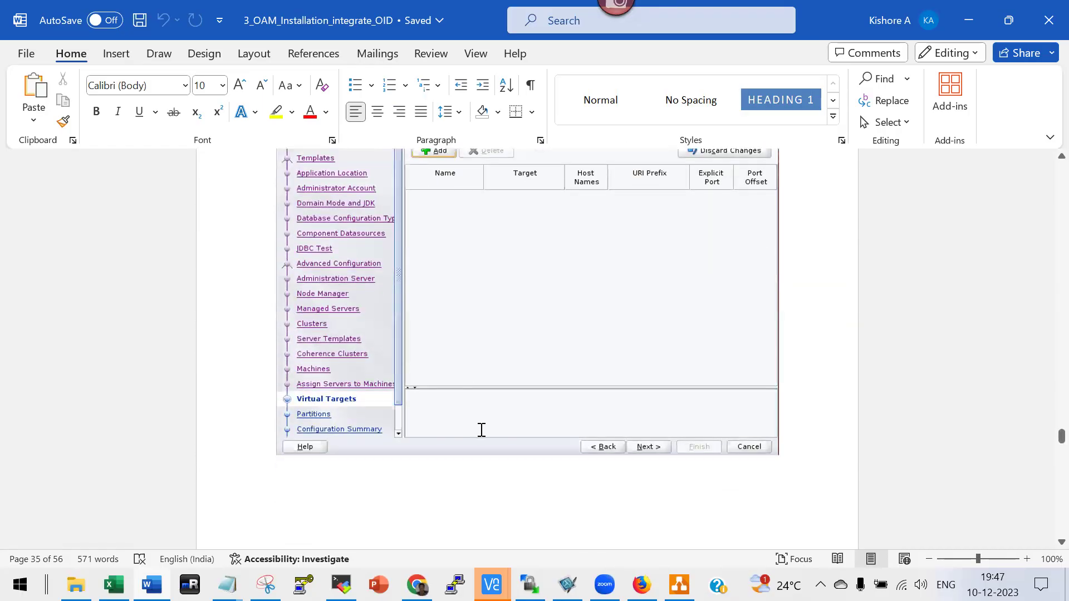
pyautogui.scroll(-15, 482, 424)
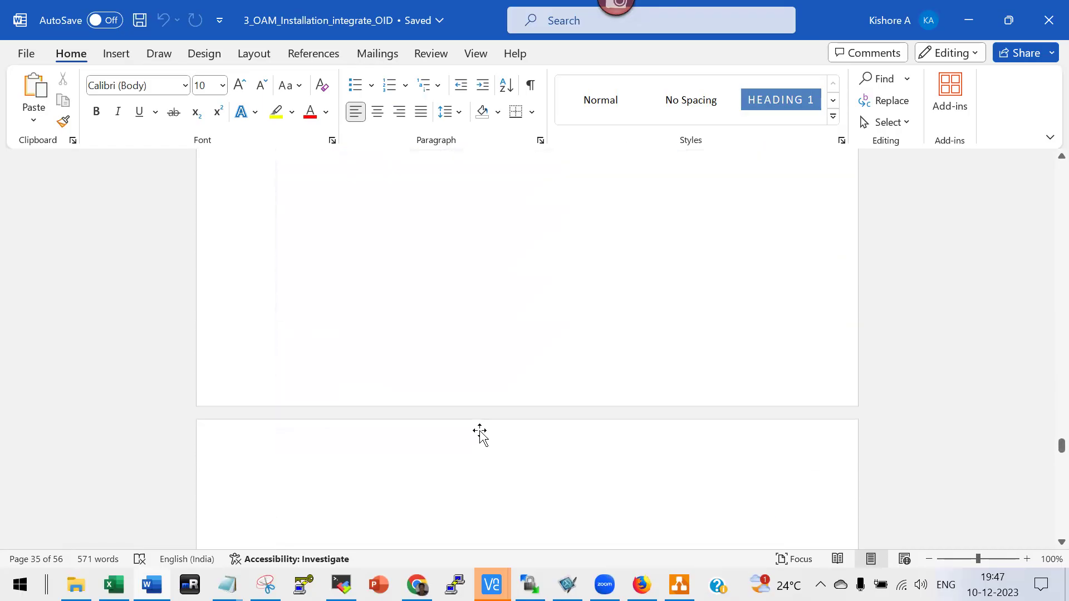
pyautogui.scroll(-15, 484, 445)
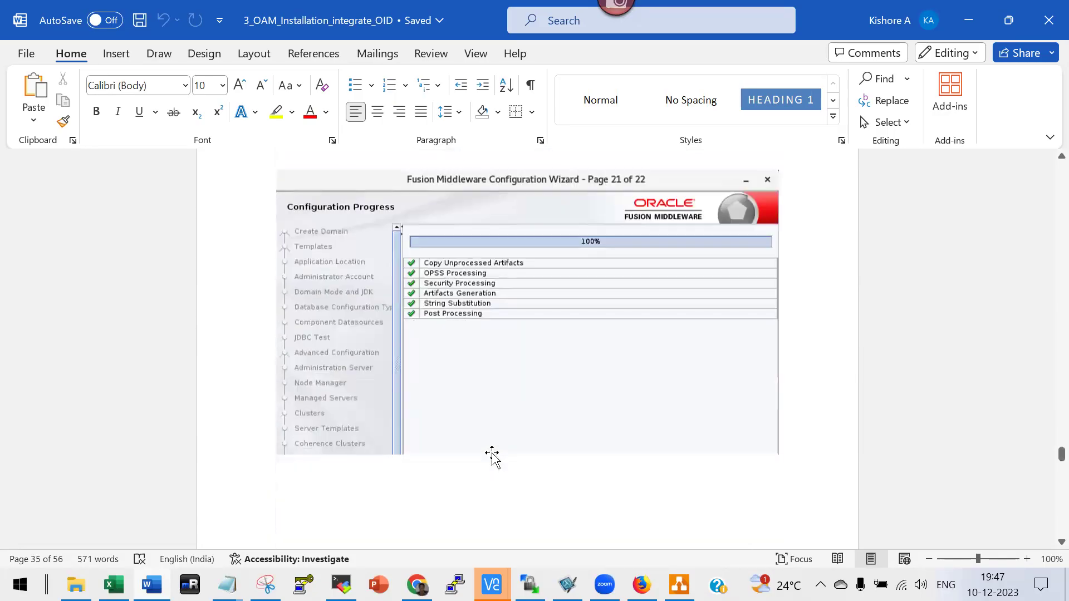
# Select the oamconsole URL line after the server-start steps and switch to Chrome's address bar.
pyautogui.scroll(-15, 492, 456)
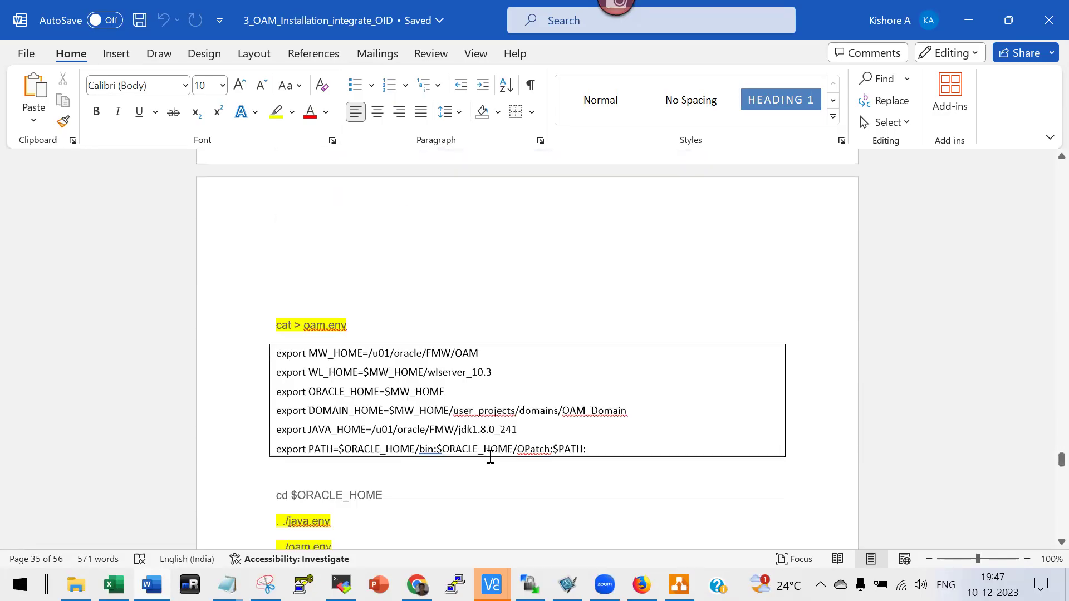
pyautogui.scroll(-9, 490, 454)
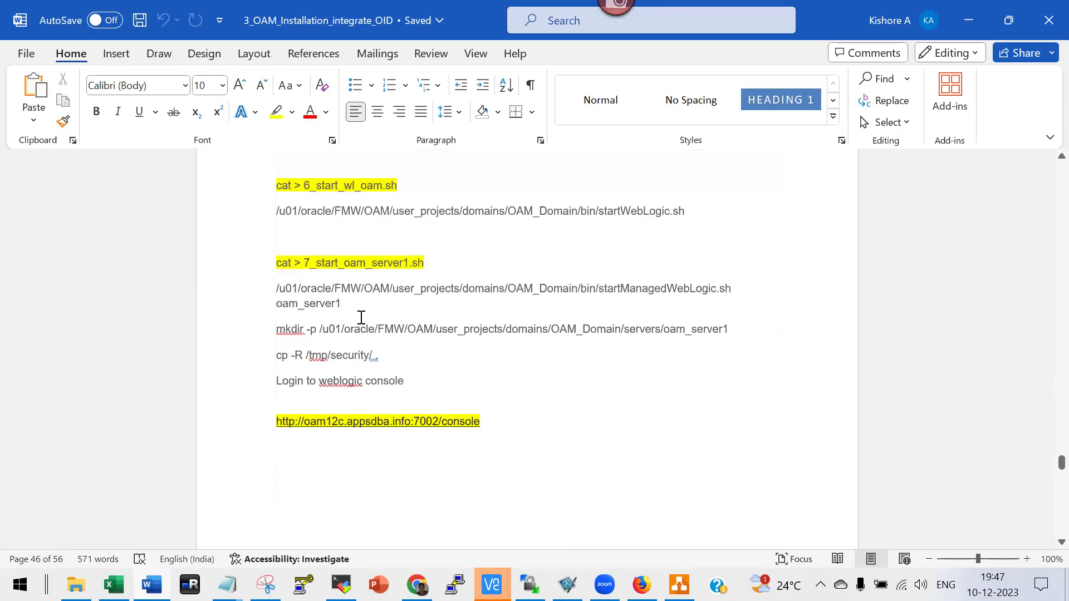
pyautogui.scroll(-3, 454, 356)
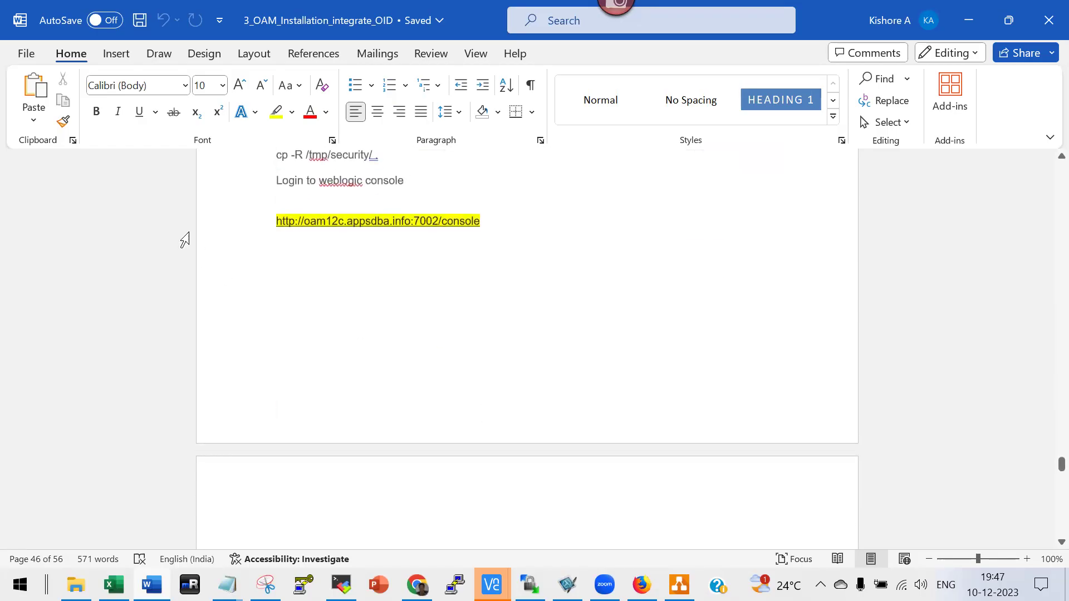
pyautogui.scroll(-6, 369, 334)
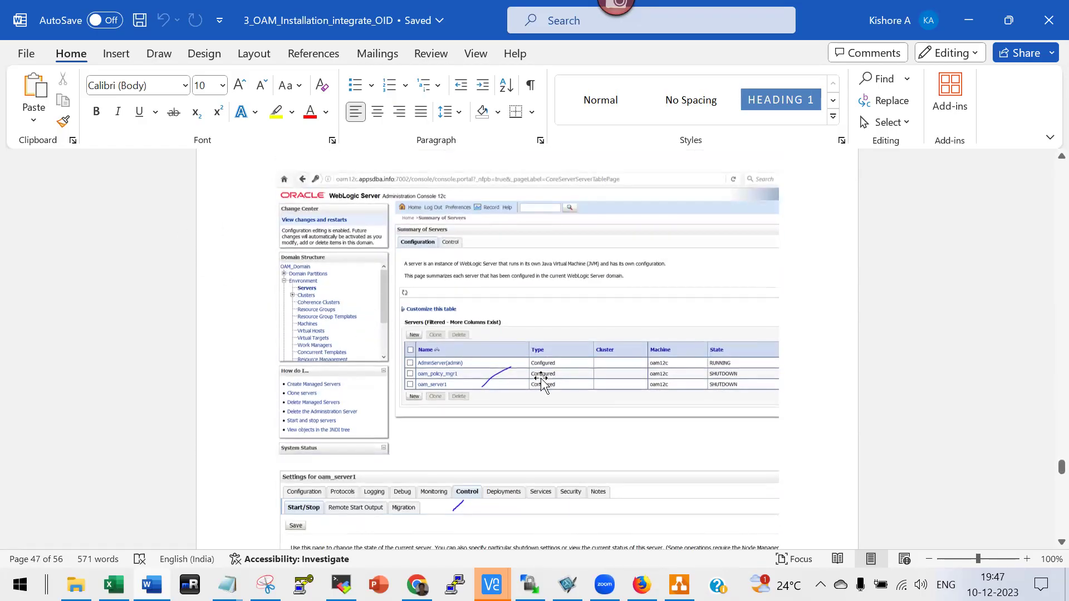
pyautogui.scroll(3, 596, 418)
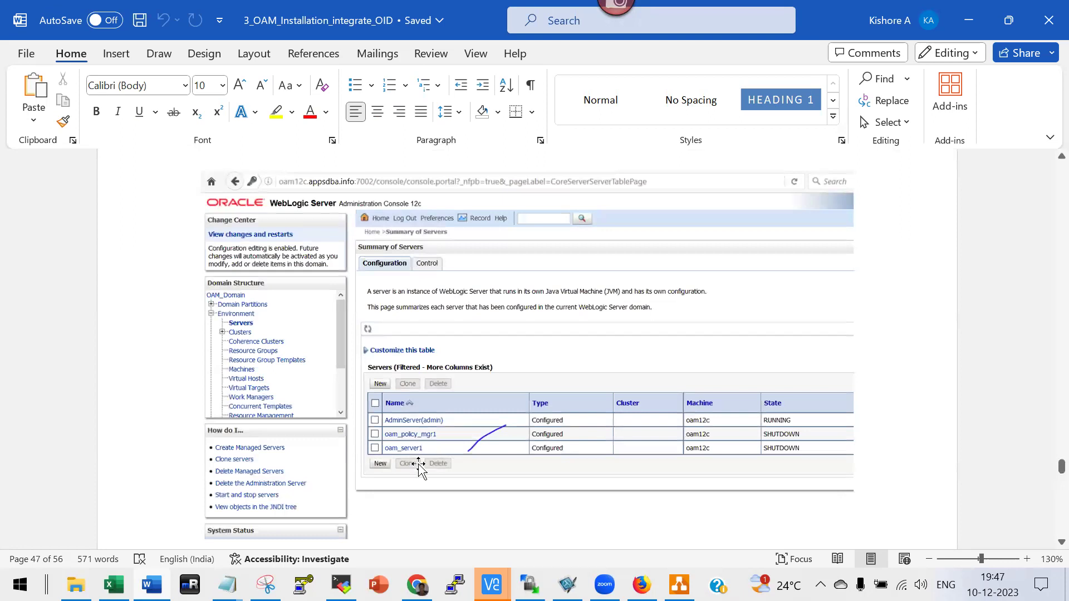
pyautogui.scroll(-15, 607, 470)
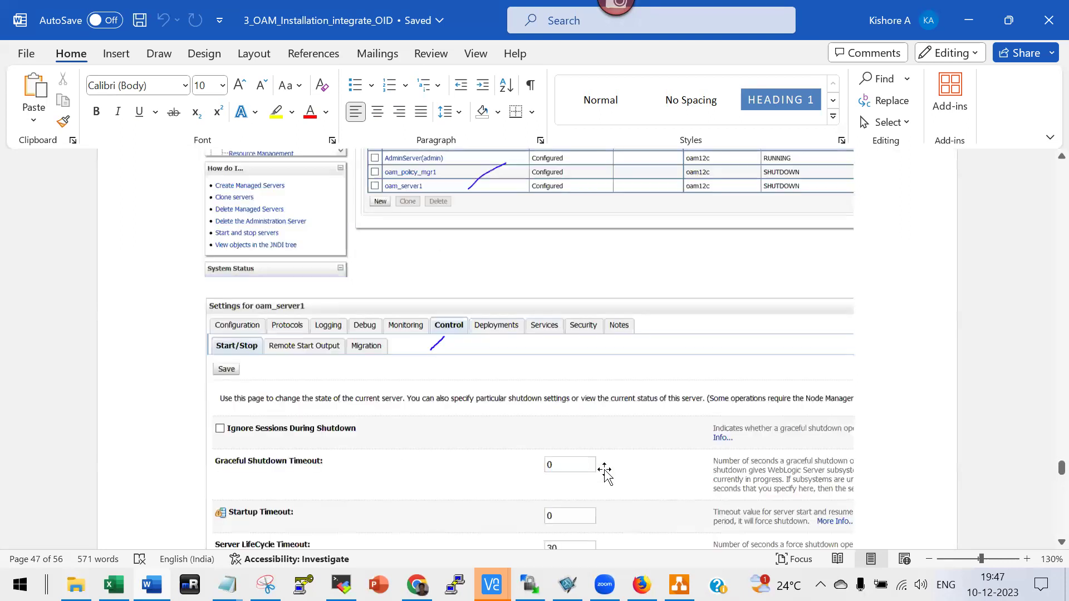
pyautogui.scroll(-10, 604, 473)
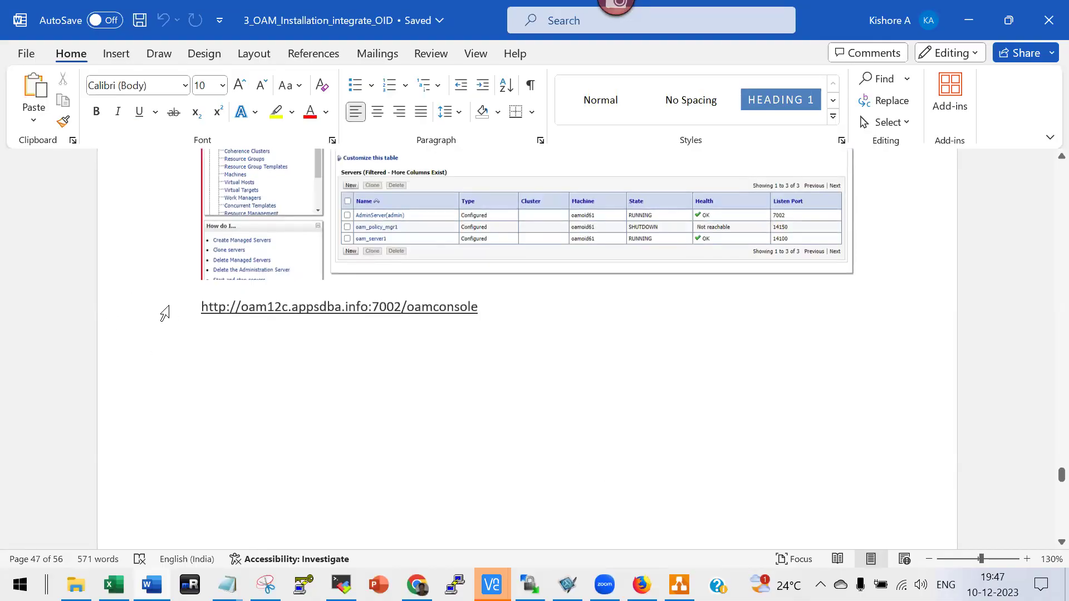
pyautogui.click(165, 309)
pyautogui.hotkey('ctrl', 'c')
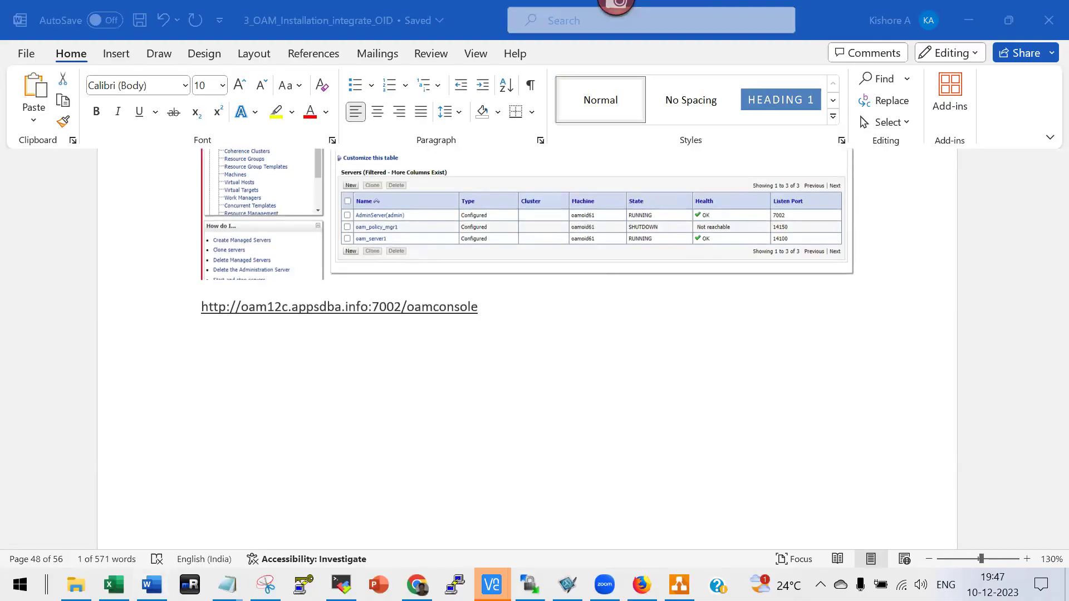
pyautogui.hotkey('alt', 'Tab')
pyautogui.doubleClick(234, 43)
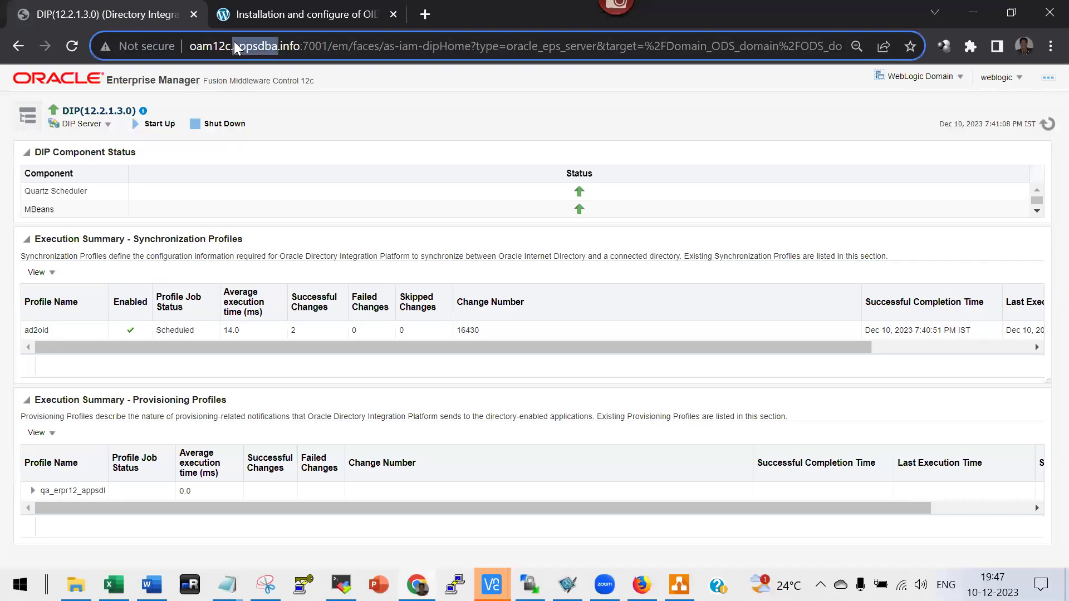
# Load the oamconsole URL and sign in as weblogic with the saved password.
pyautogui.hotkey('ctrl', 'a')
pyautogui.hotkey('ctrl', 'v')
pyautogui.press('Return')
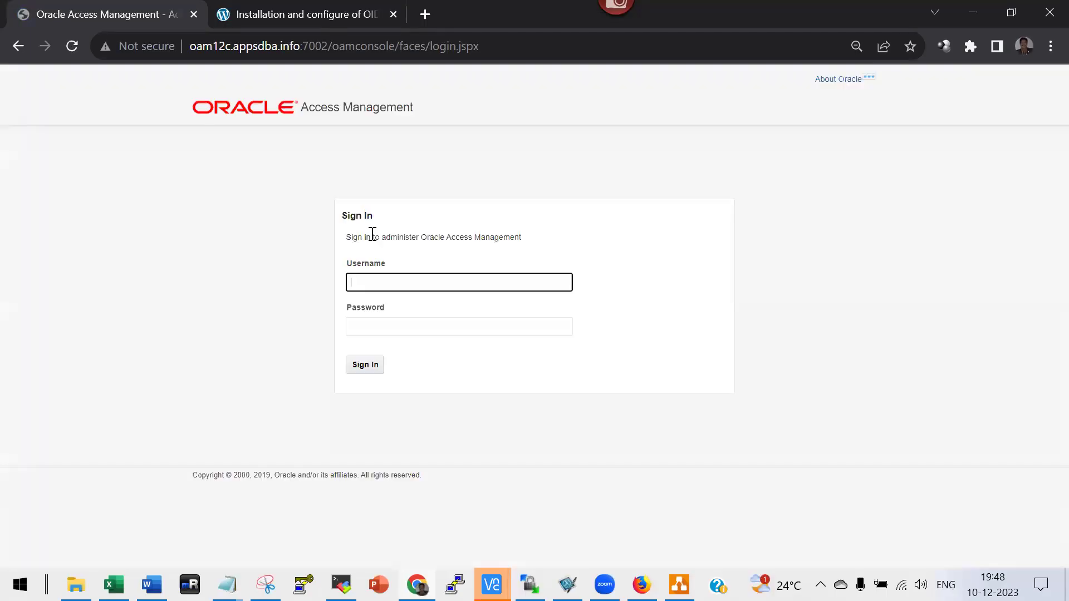
pyautogui.write('weblogic')
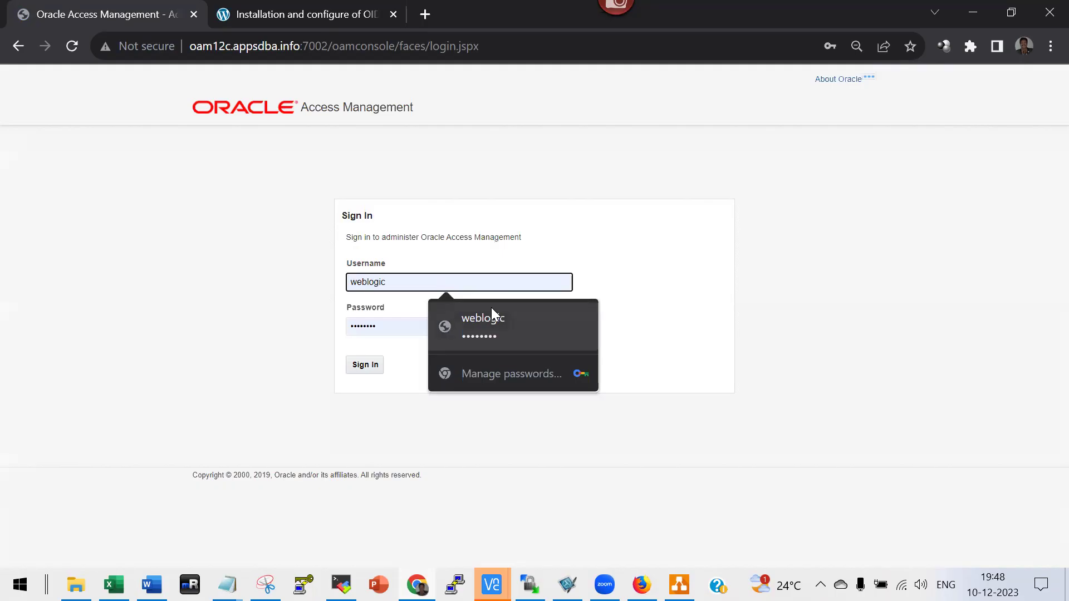
pyautogui.click(485, 319)
pyautogui.click(364, 363)
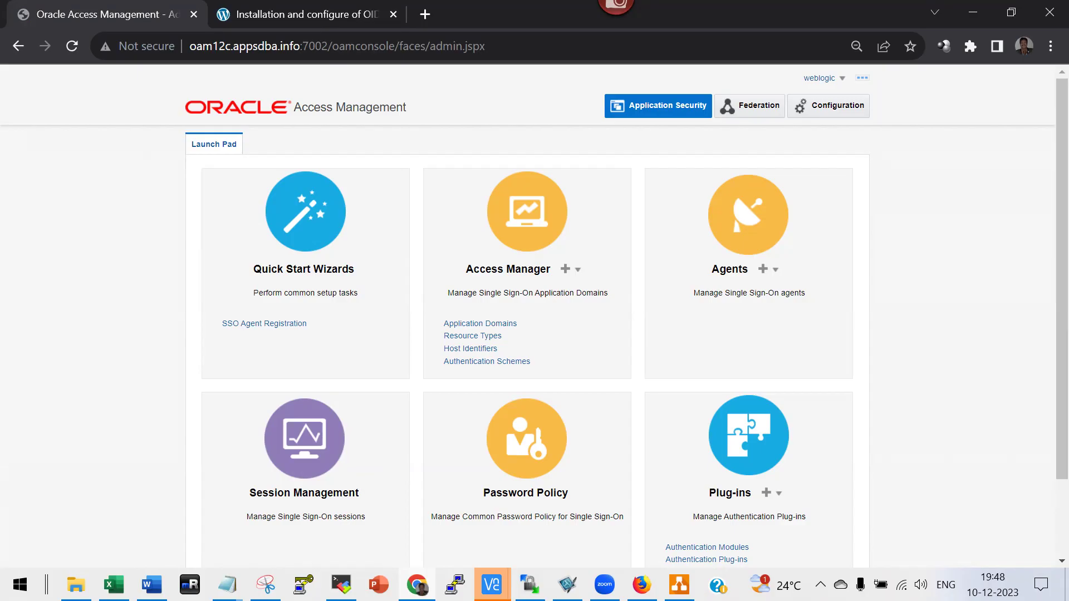
pyautogui.rightClick(227, 584)
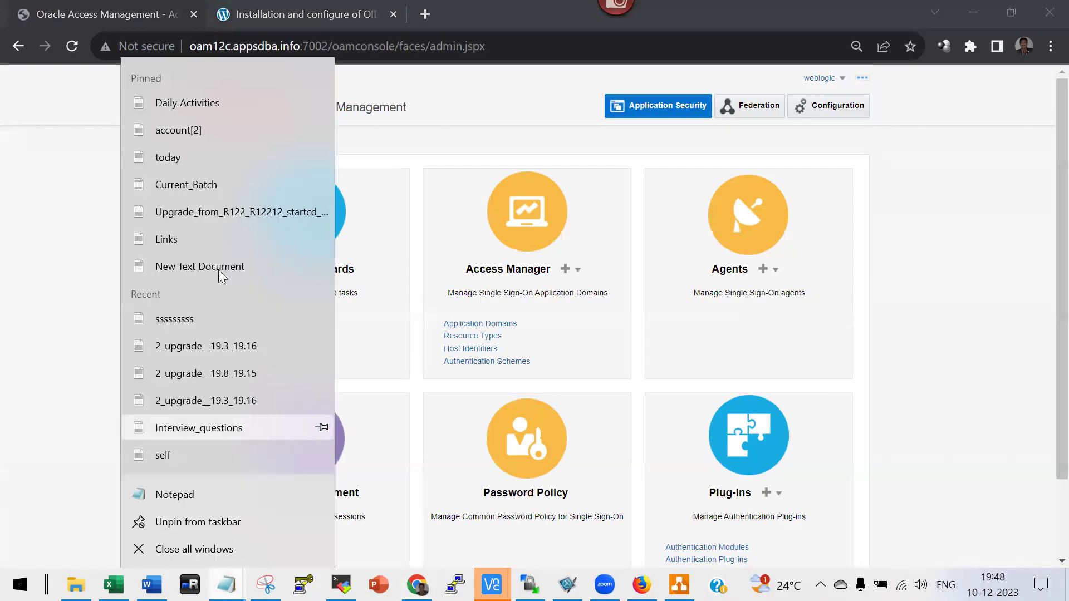
pyautogui.click(191, 94)
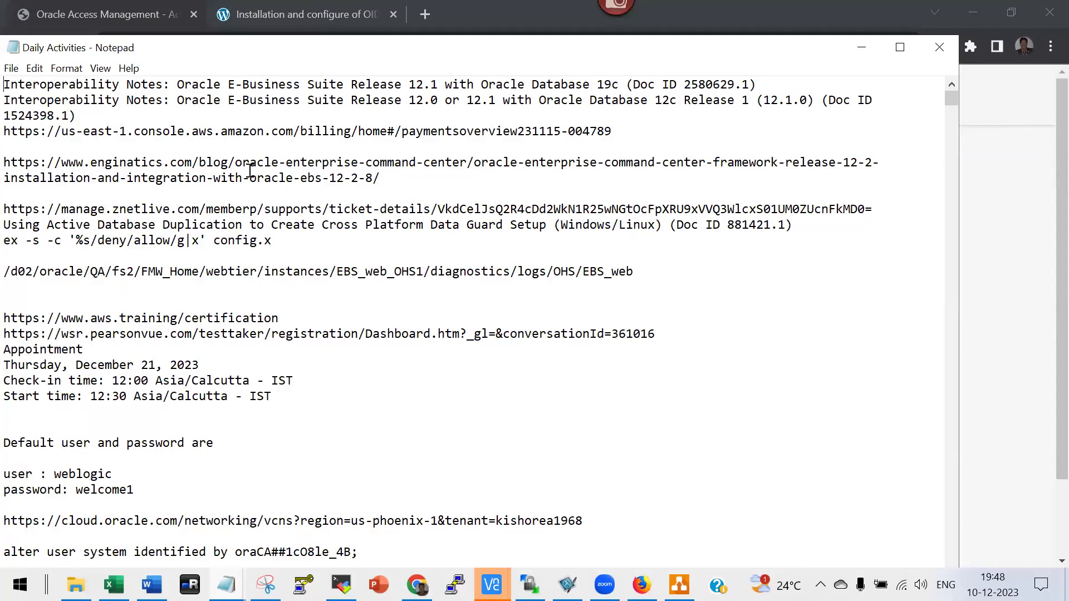
pyautogui.press('super+Down')
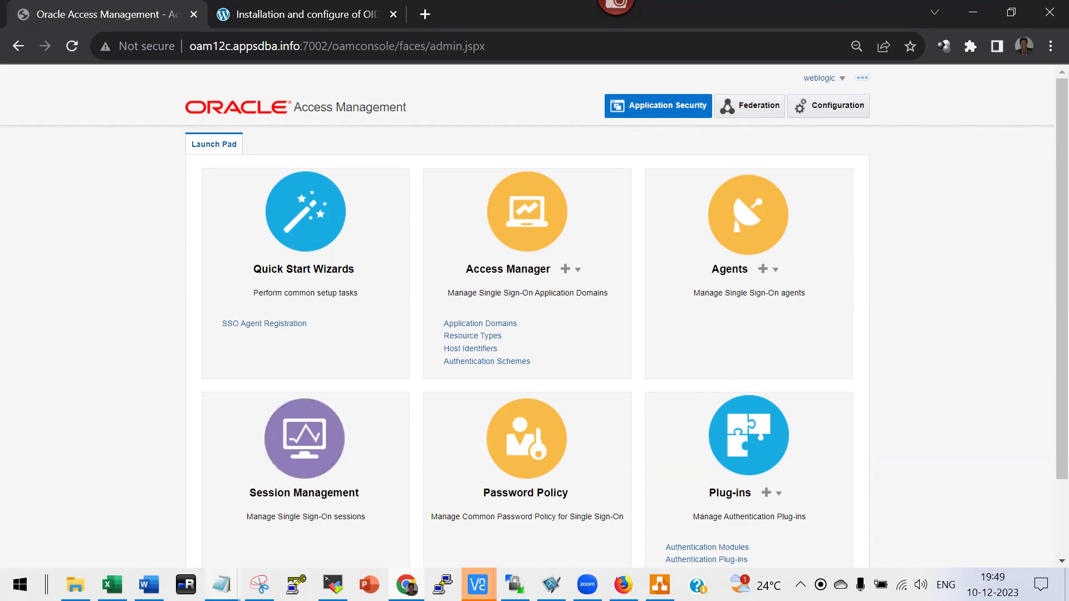
pyautogui.click(222, 584)
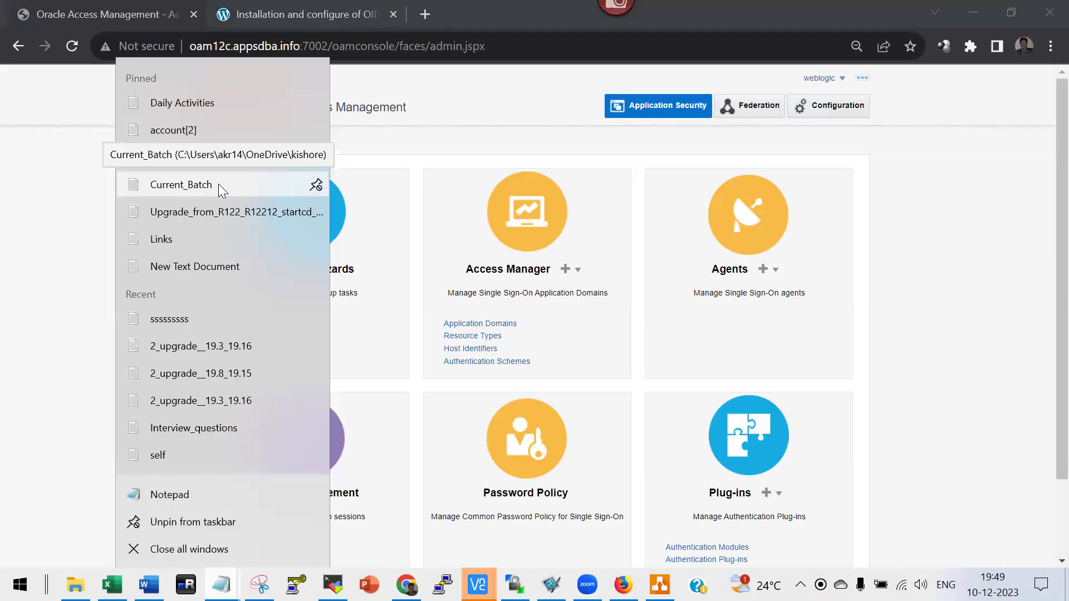
pyautogui.click(161, 184)
pyautogui.hotkey('alt', 'f')
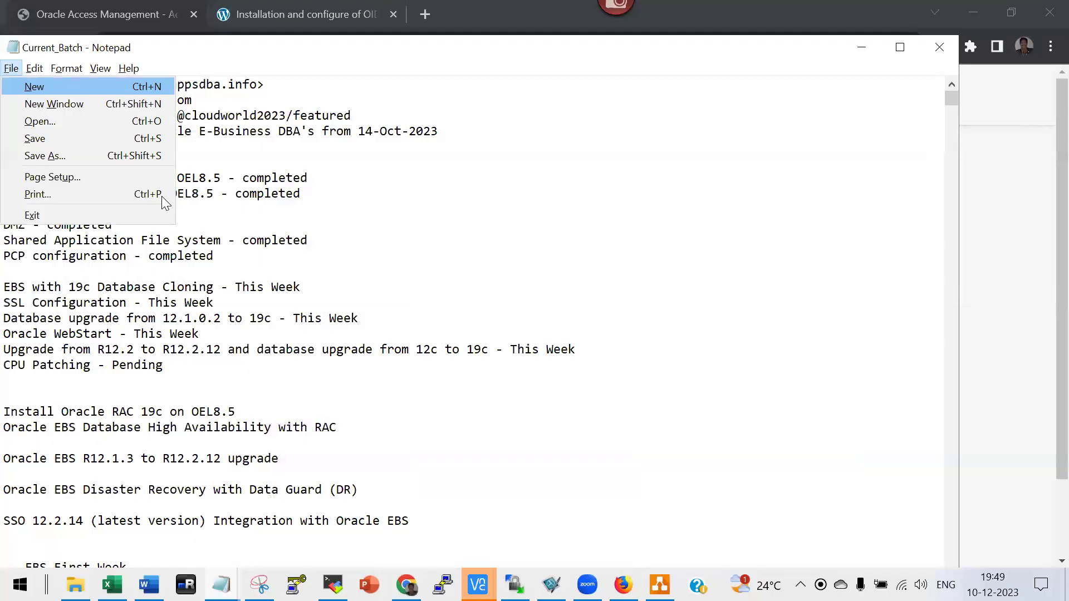
pyautogui.press('x')
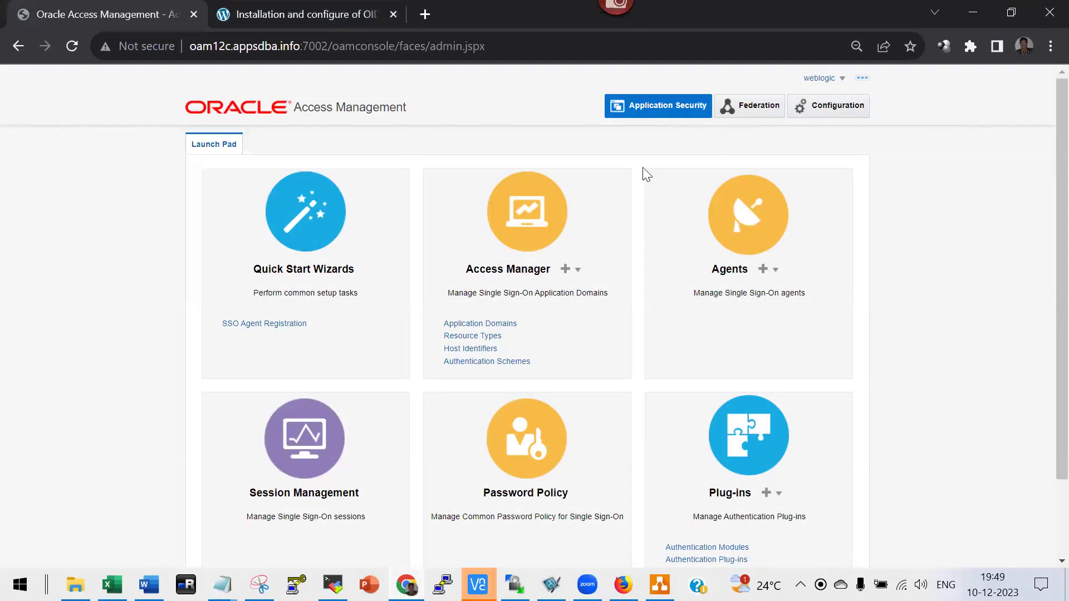
# Edit OIDIdentityStore under Configuration > User Identity Stores and run a successful Test Connection.
pyautogui.click(832, 109)
pyautogui.click(526, 227)
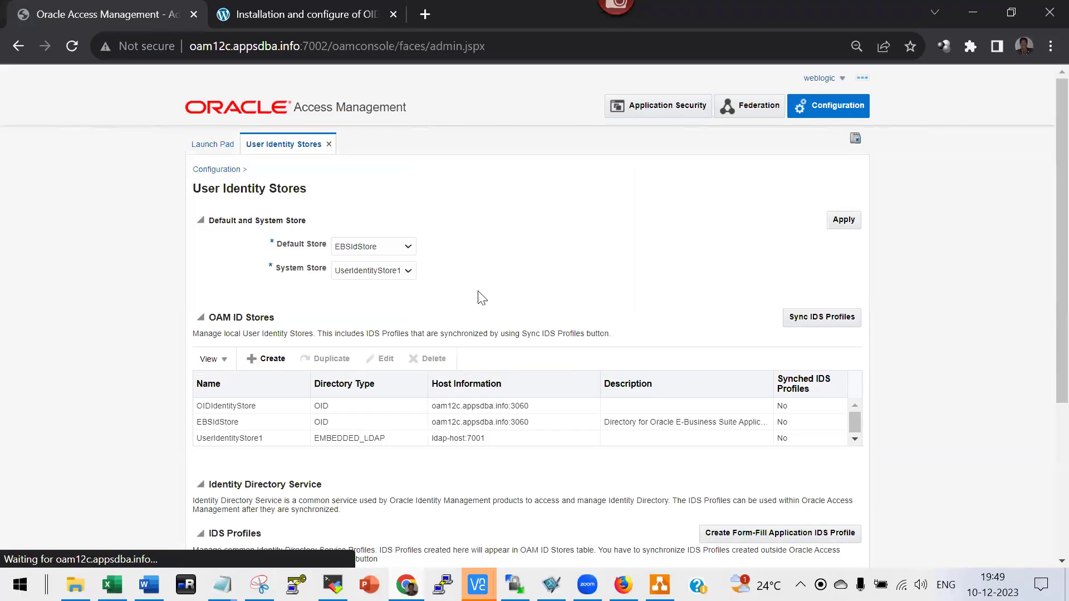
pyautogui.click(222, 406)
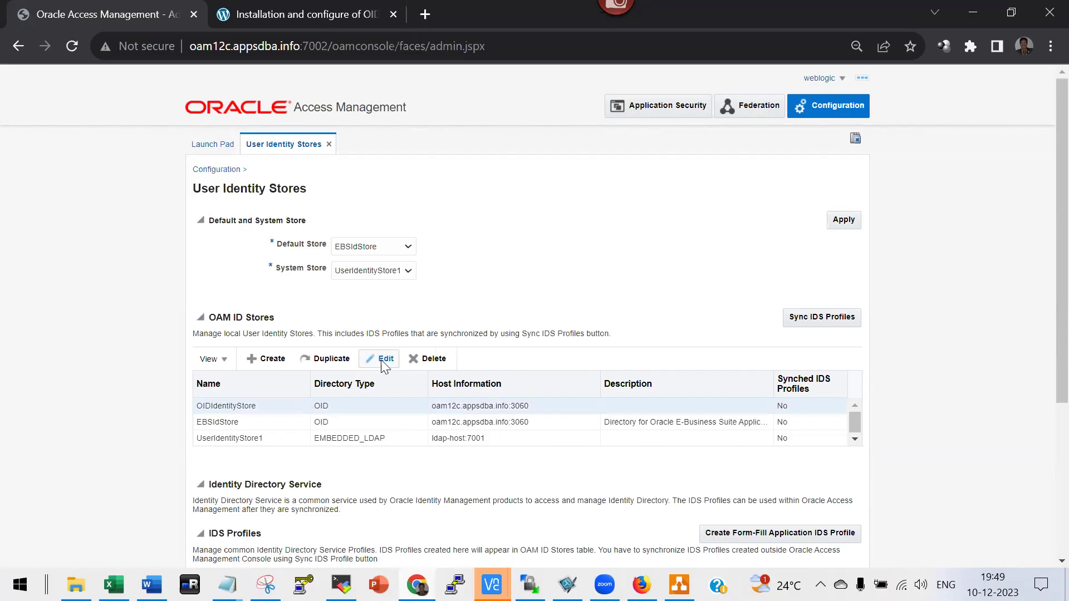
pyautogui.click(382, 359)
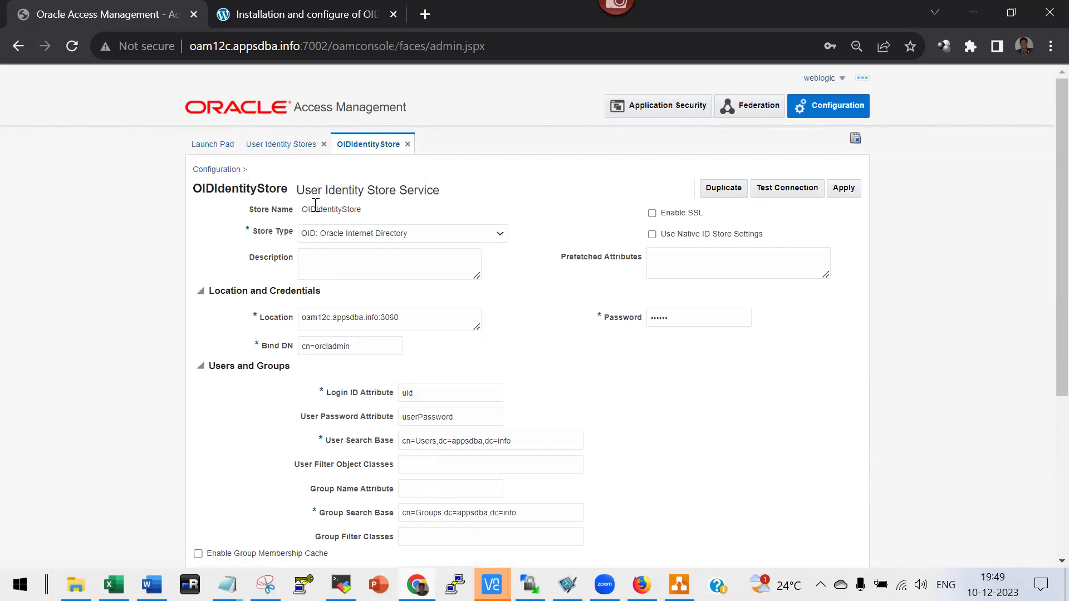
pyautogui.scroll(-3, 417, 323)
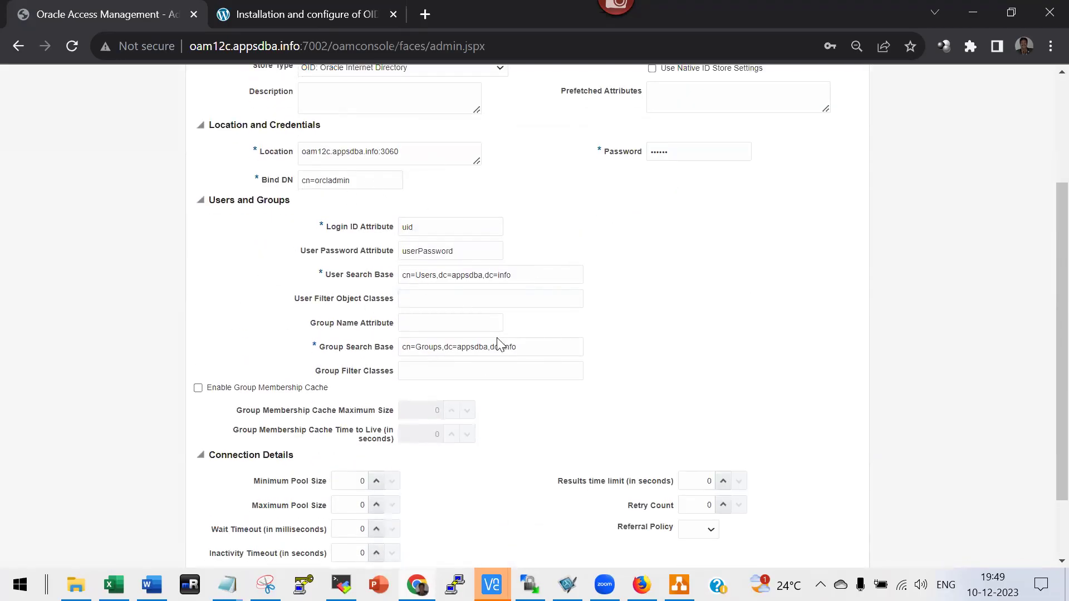
pyautogui.scroll(3, 499, 342)
pyautogui.click(788, 188)
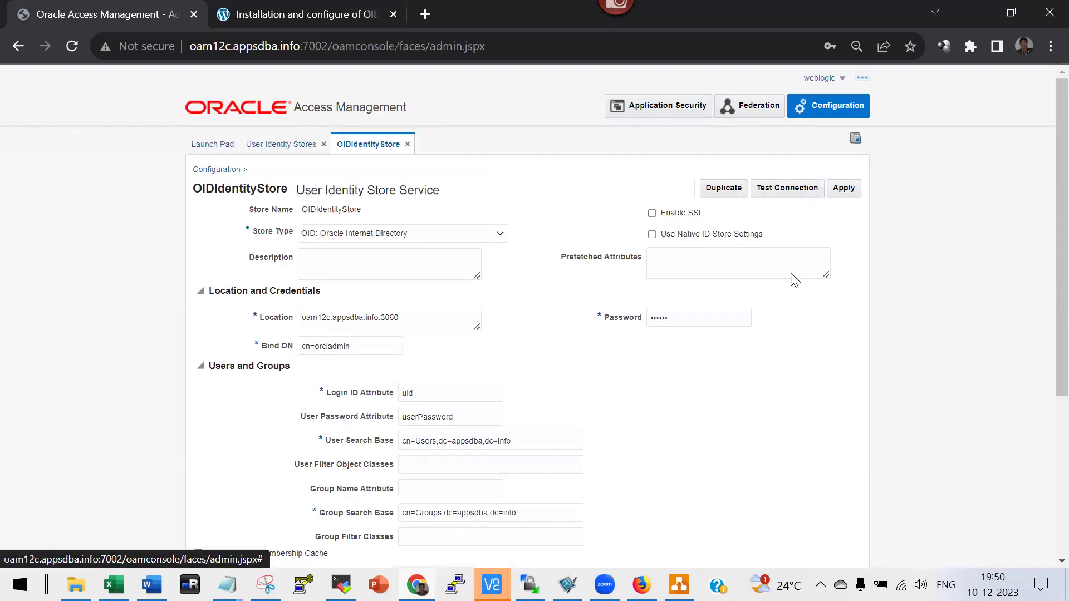
pyautogui.click(763, 250)
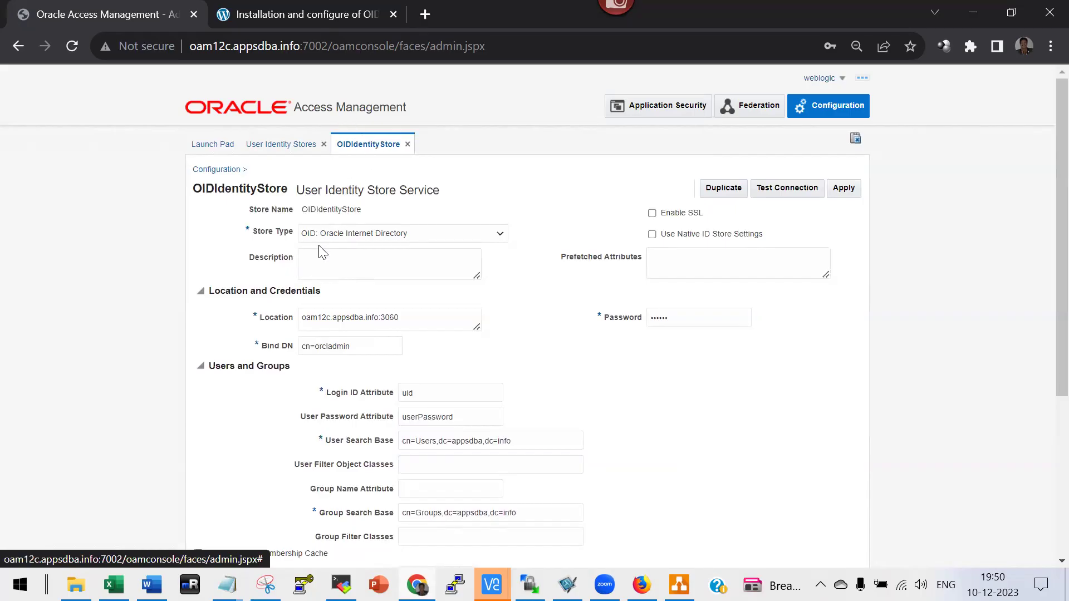
# Return to the Word guide and scroll to the console Sign In screenshot.
pyautogui.hotkey('alt', 'Tab')
pyautogui.hotkey('alt', 'Tab')
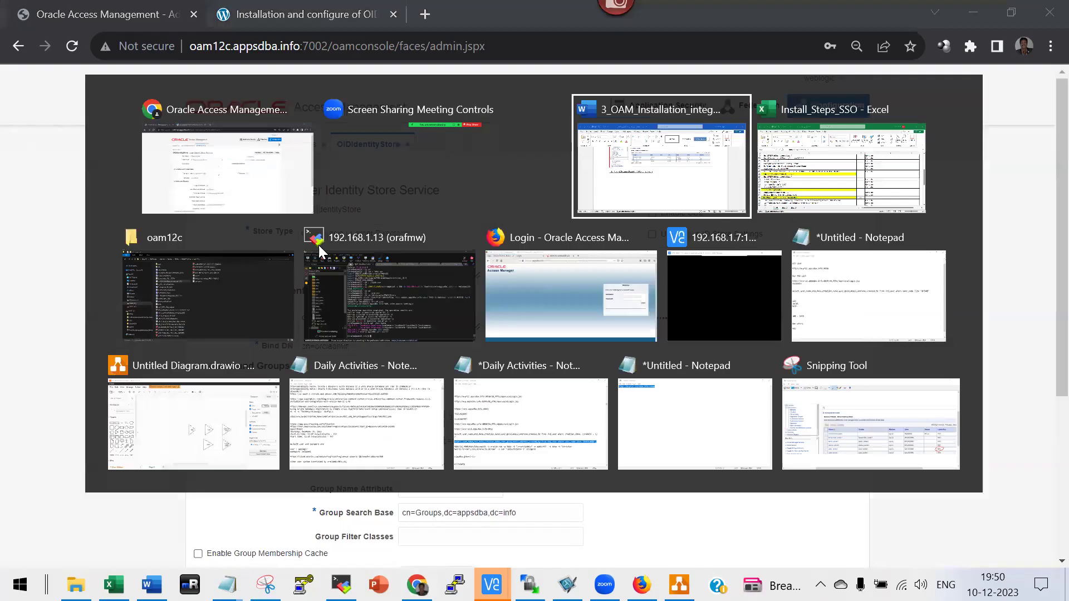
pyautogui.scroll(-3, 675, 339)
pyautogui.scroll(-10, 671, 350)
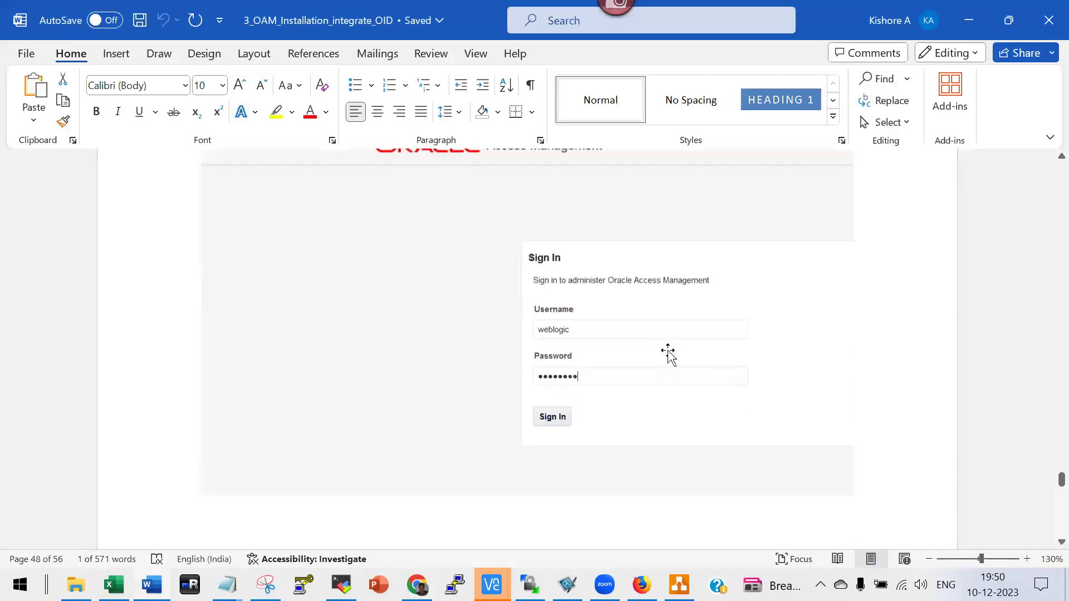
# Scroll from Integrate OAM with OID to the Create Authentication Module steps for LDAP_EBS and EBSIdStore.
pyautogui.scroll(-10, 667, 355)
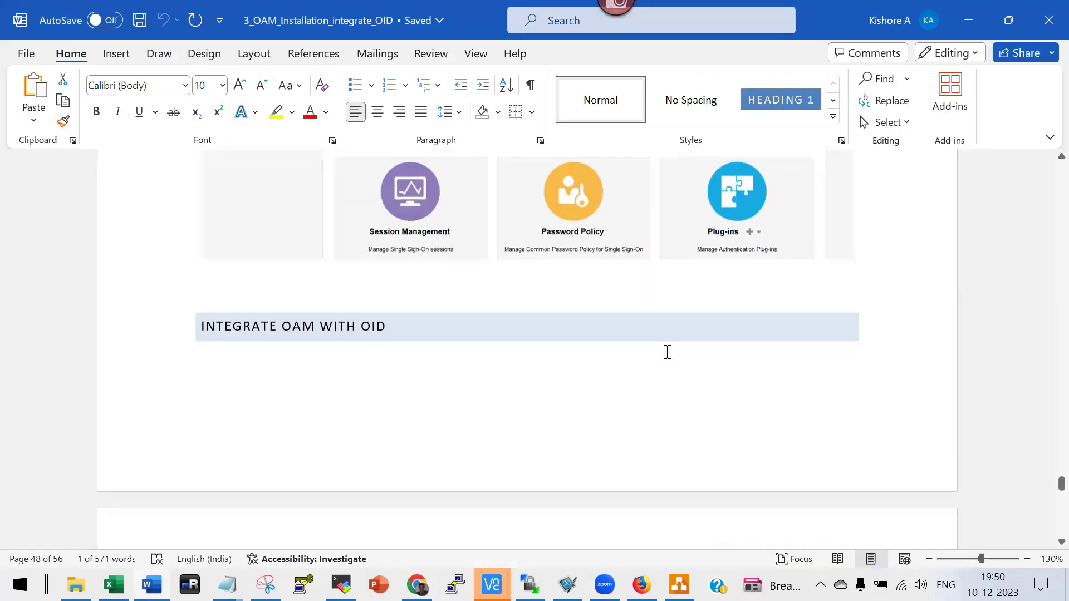
pyautogui.scroll(-12, 667, 355)
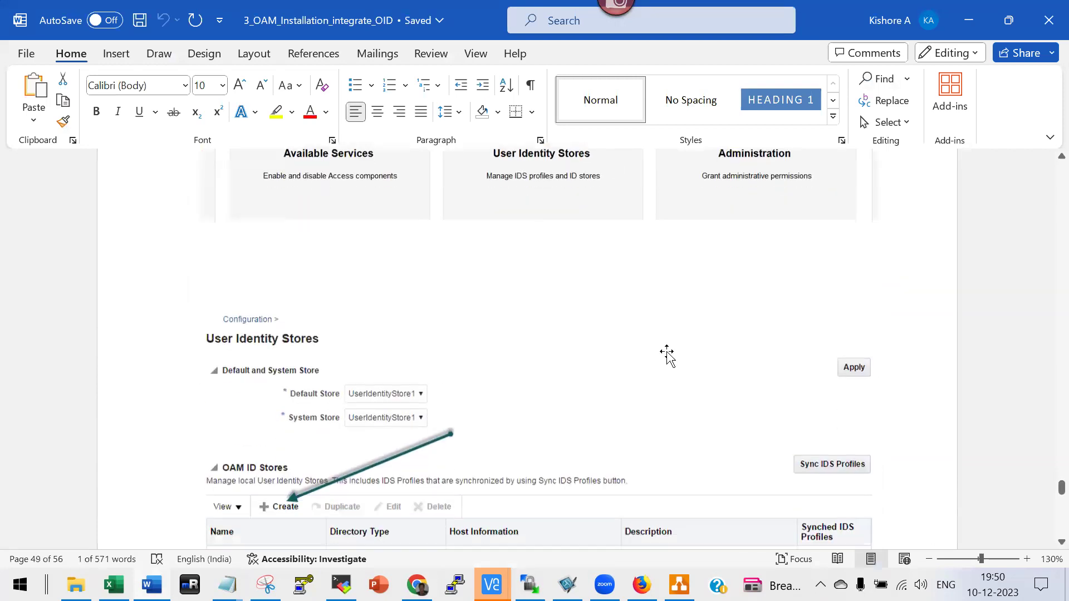
pyautogui.scroll(-12, 667, 352)
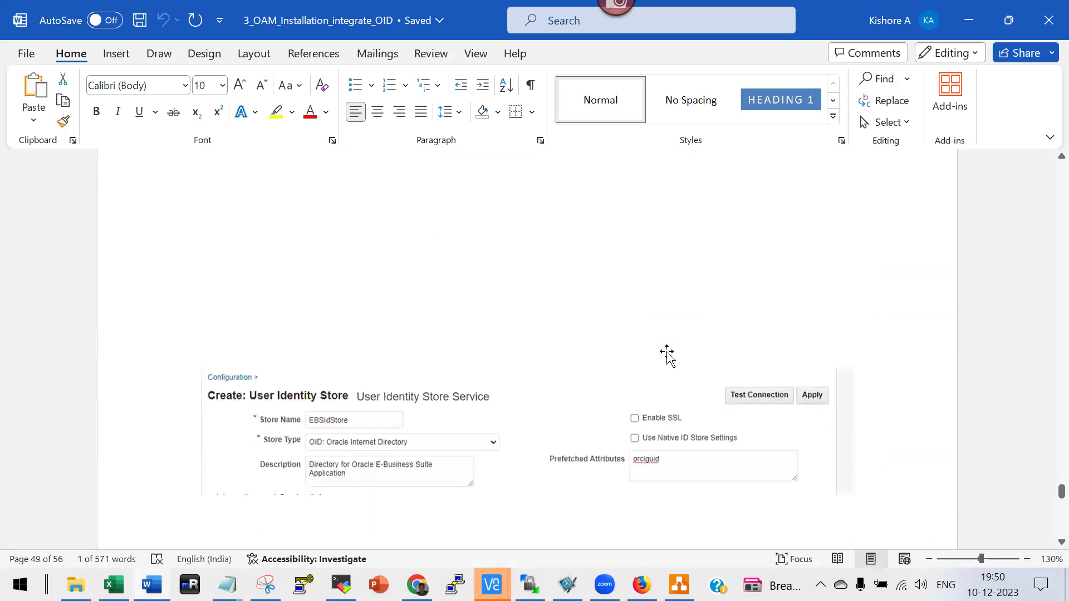
pyautogui.scroll(-10, 666, 351)
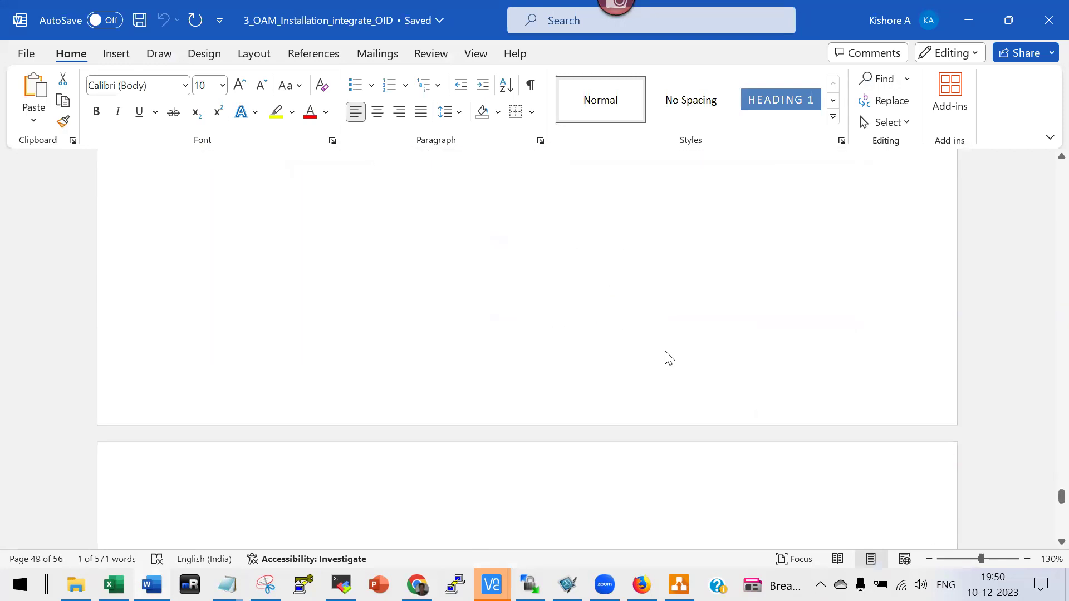
pyautogui.scroll(-12, 666, 352)
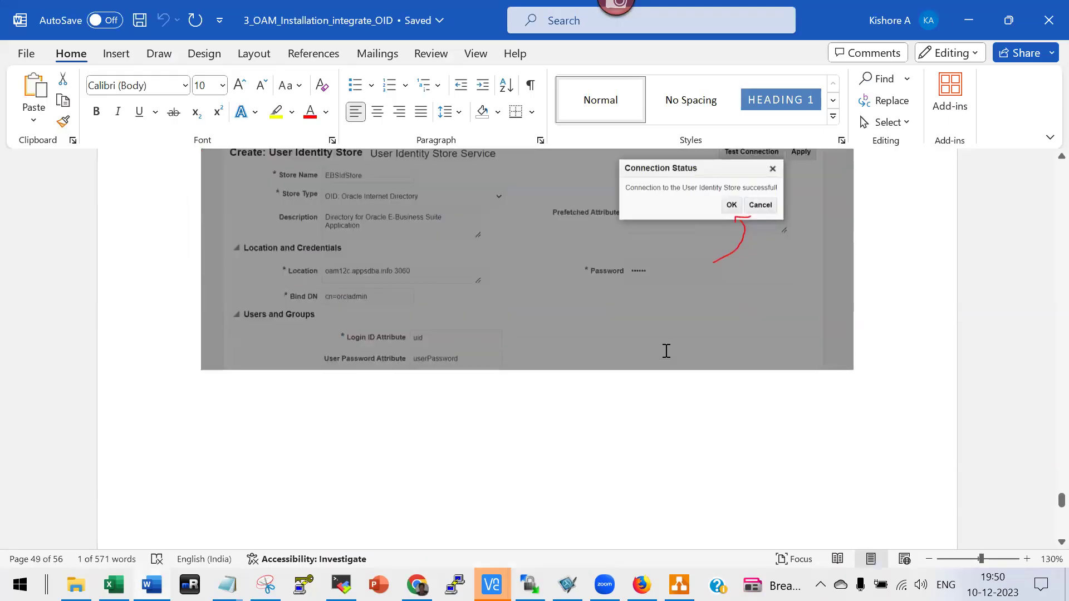
pyautogui.scroll(-5, 667, 351)
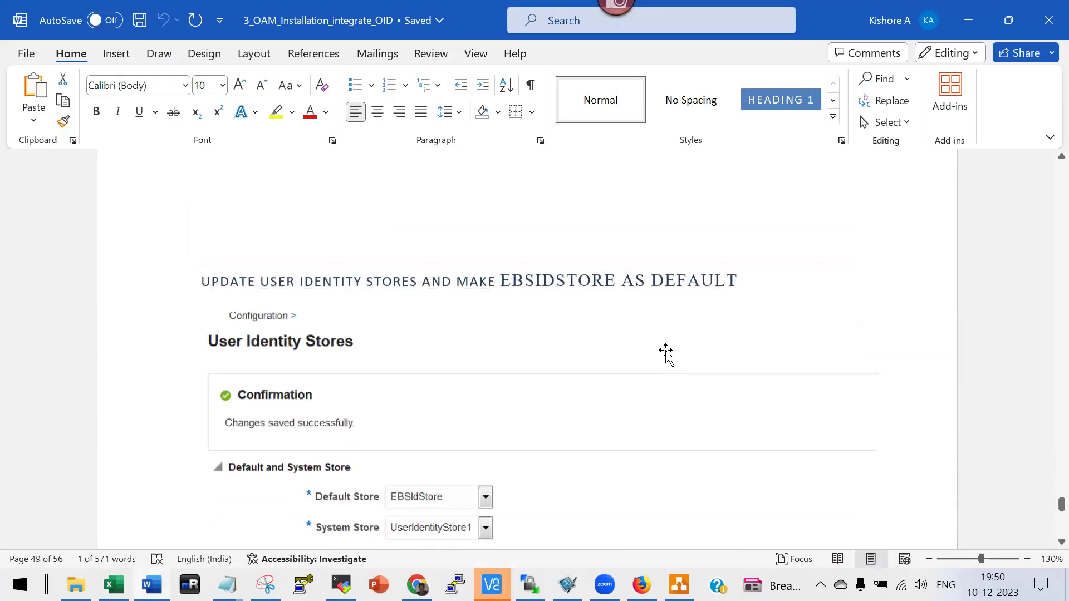
pyautogui.scroll(-15, 666, 352)
pyautogui.scroll(-8, 666, 350)
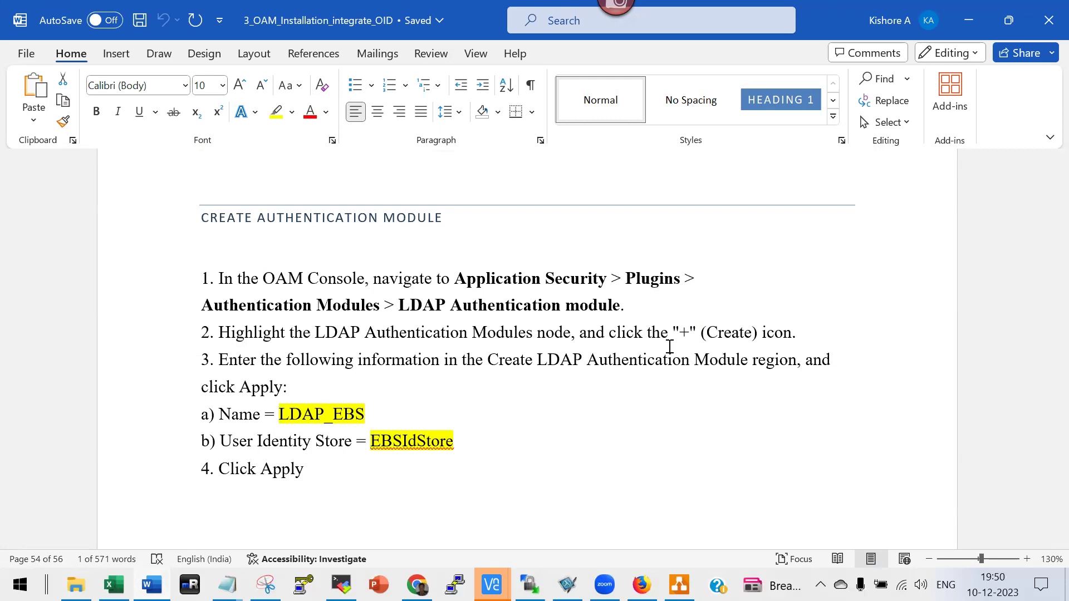
pyautogui.scroll(-10, 609, 314)
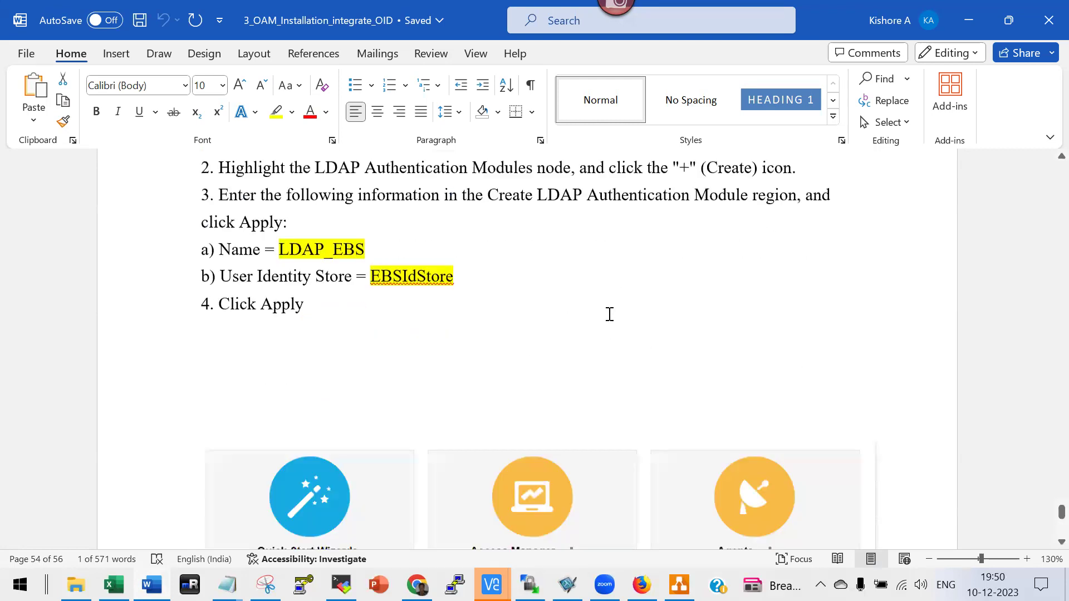
pyautogui.scroll(-5, 609, 316)
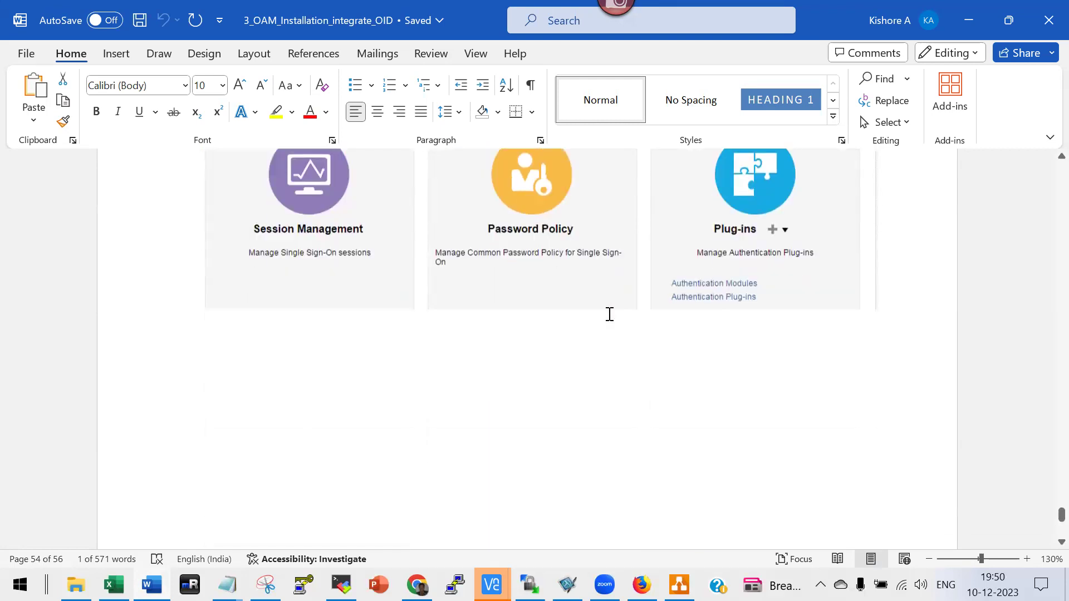
pyautogui.scroll(-10, 613, 320)
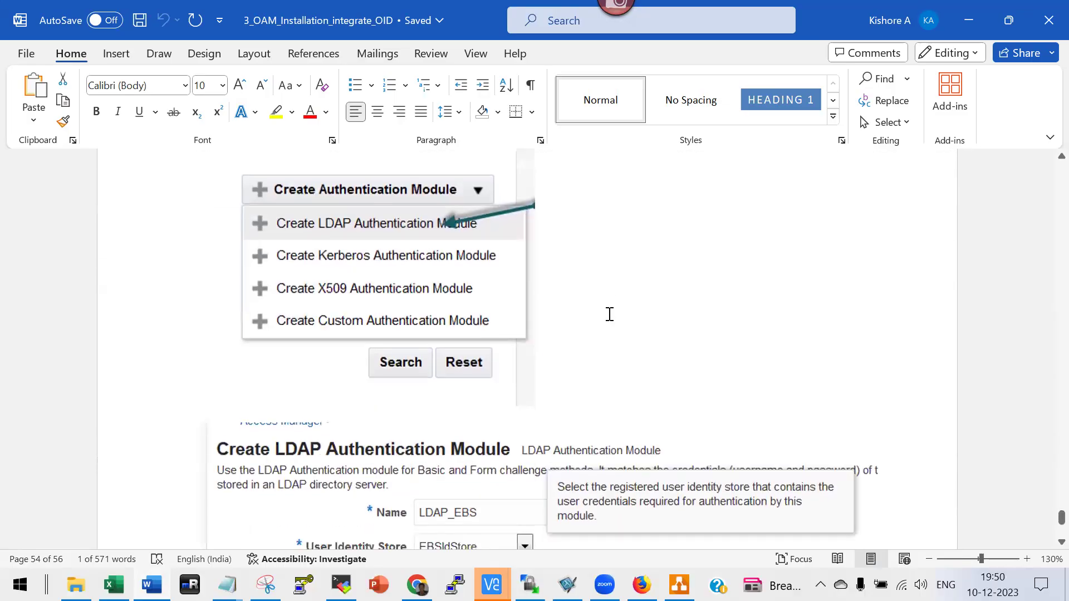
pyautogui.scroll(-15, 609, 315)
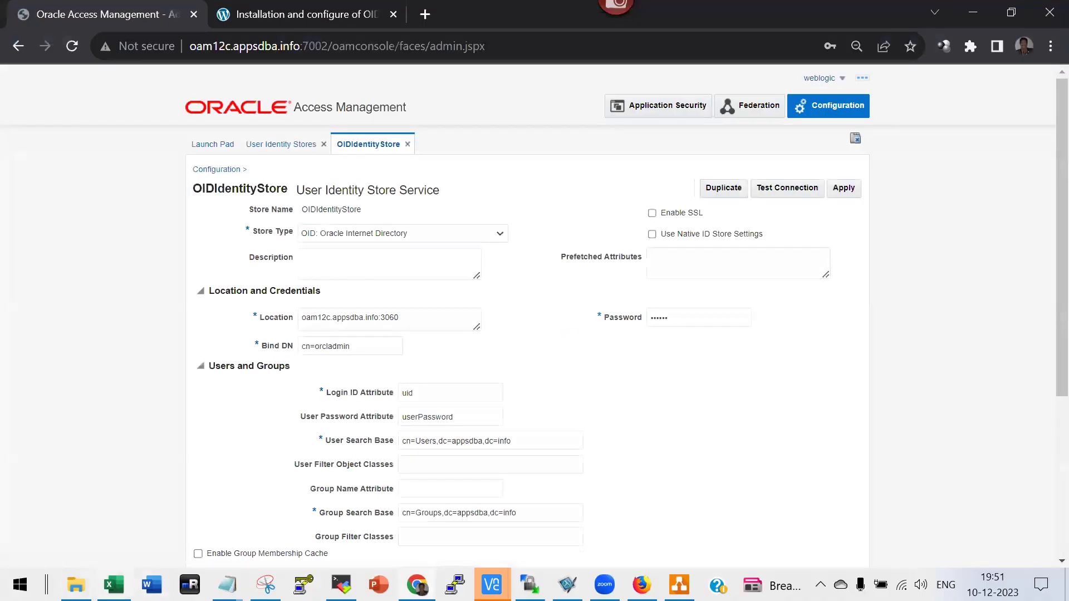
# Open 4_EBS_OID_Integration from the oam12c folder to show its EBS-OID contents list.
pyautogui.hotkey('alt', 'Tab')
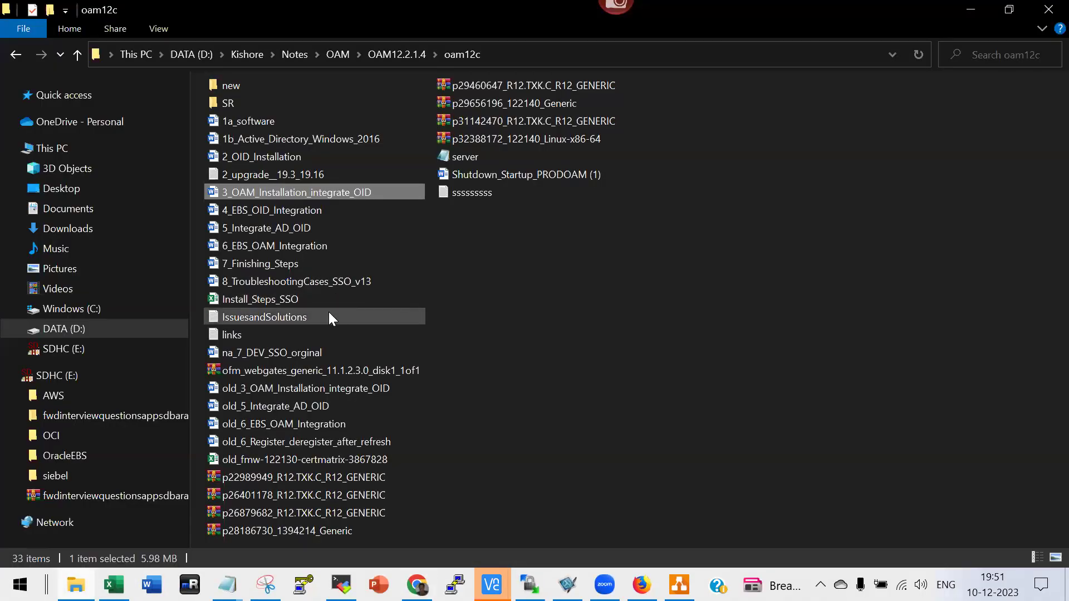
pyautogui.doubleClick(262, 209)
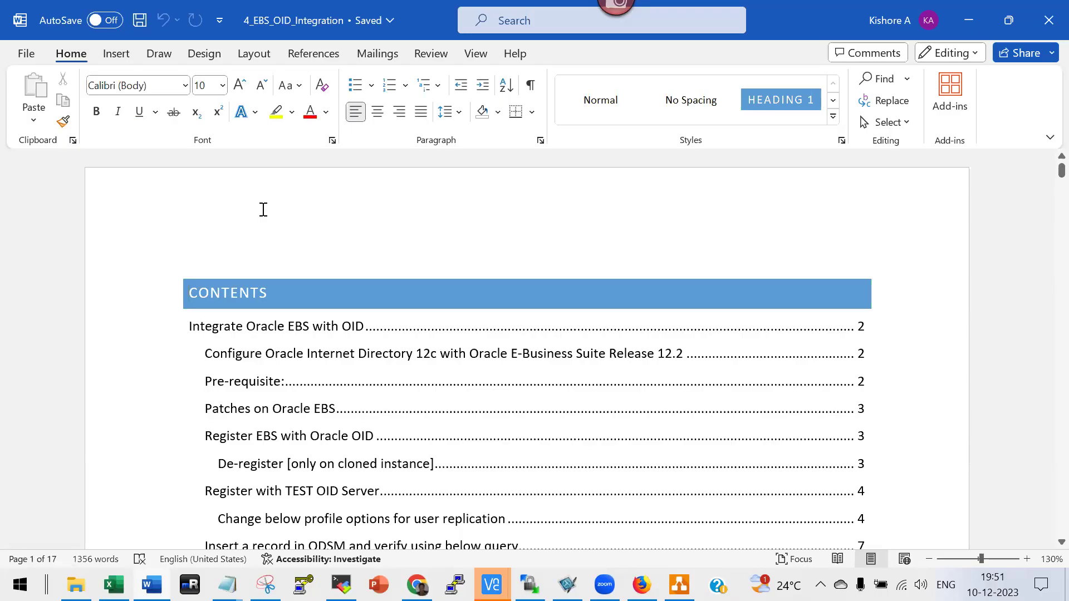
pyautogui.scroll(-12, 395, 312)
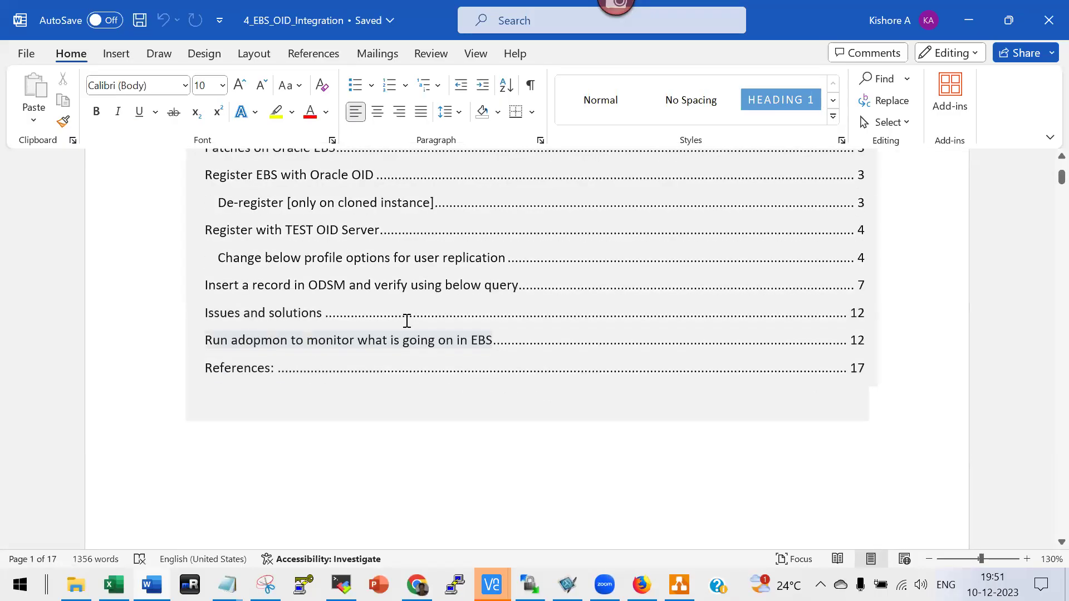
pyautogui.scroll(-4, 400, 298)
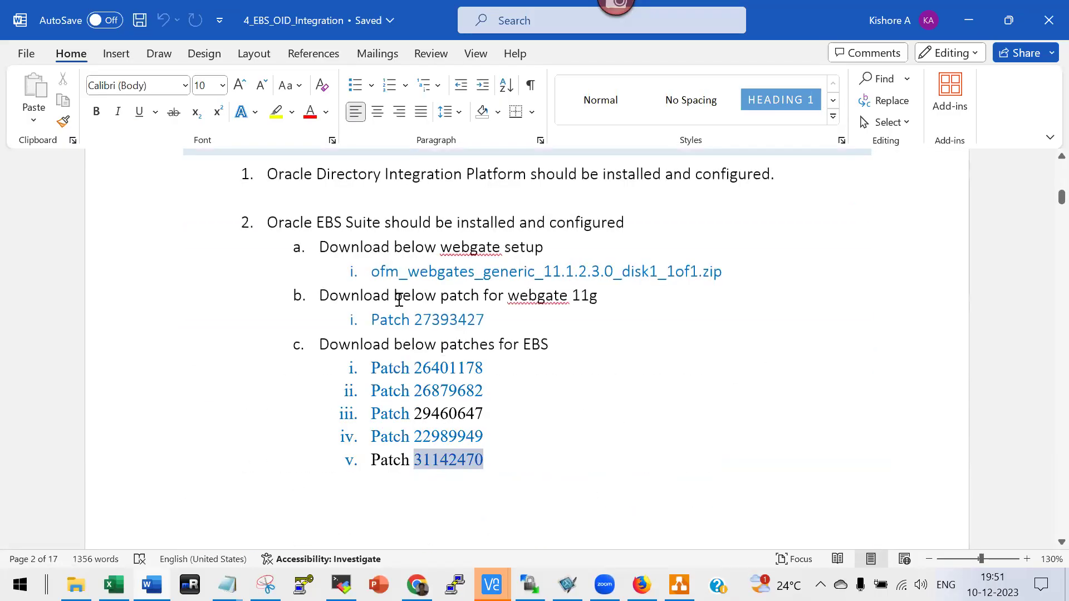
pyautogui.scroll(-3, 479, 329)
pyautogui.scroll(1, 516, 337)
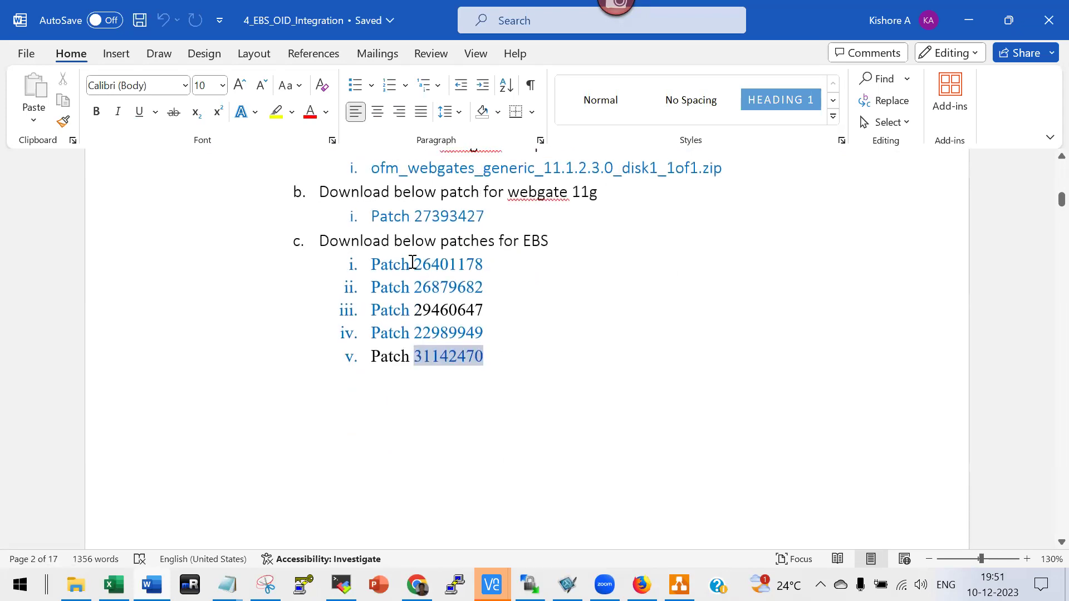
pyautogui.scroll(-4, 484, 312)
pyautogui.scroll(-10, 484, 320)
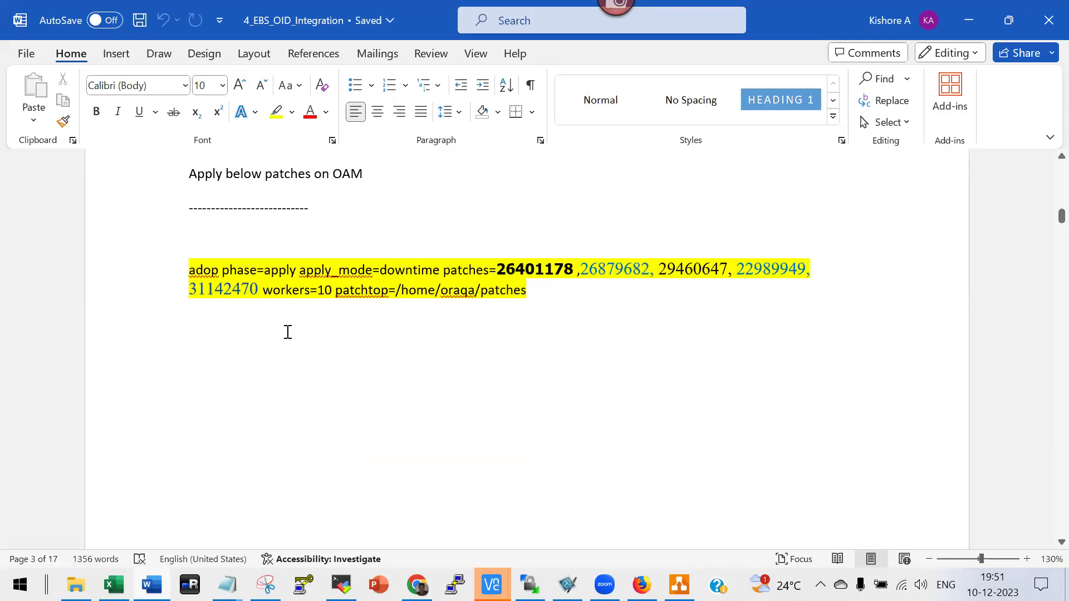
pyautogui.scroll(-5, 455, 423)
pyautogui.scroll(-5, 455, 423)
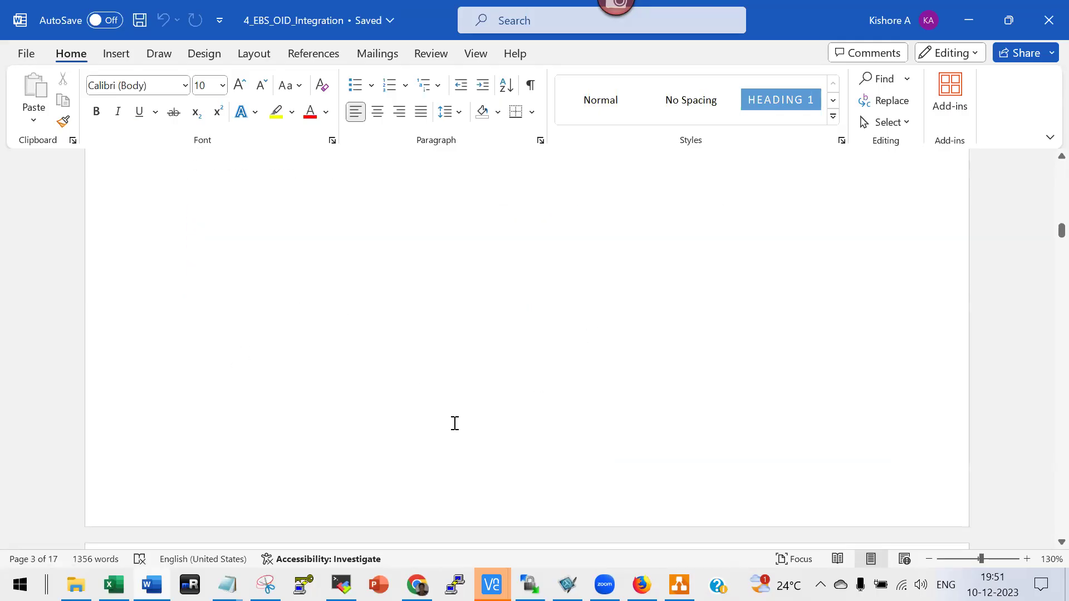
pyautogui.scroll(2, 455, 423)
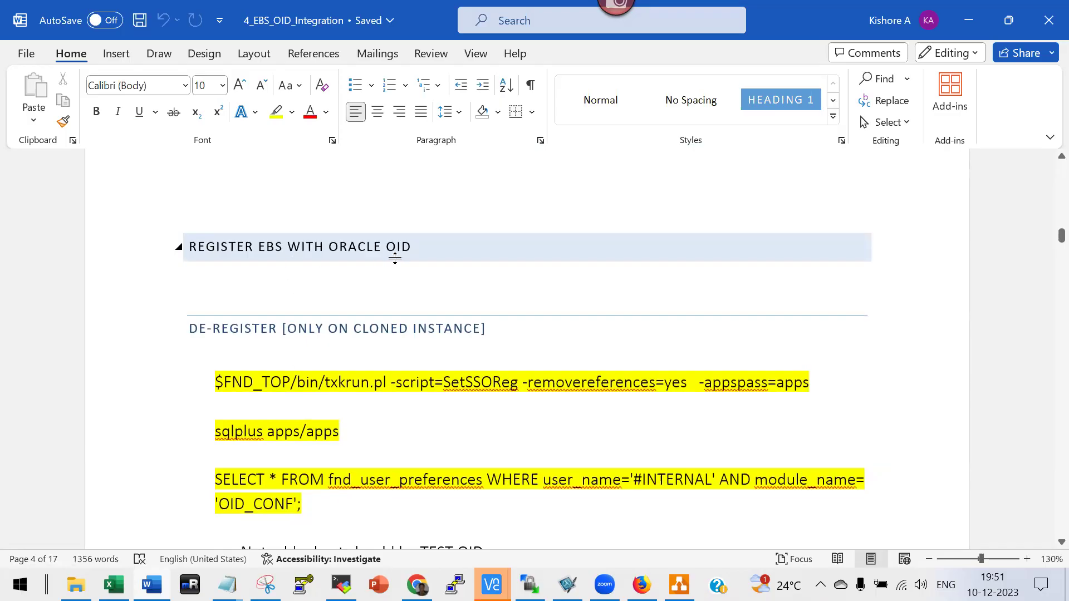
pyautogui.scroll(-1, 398, 253)
pyautogui.scroll(-2, 393, 278)
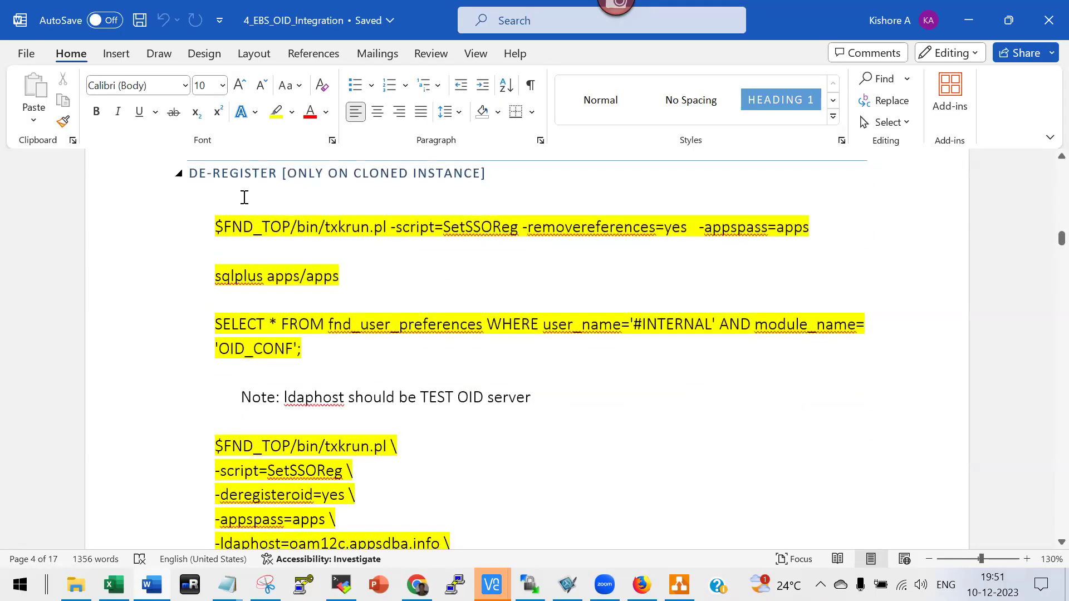
pyautogui.scroll(1, 310, 195)
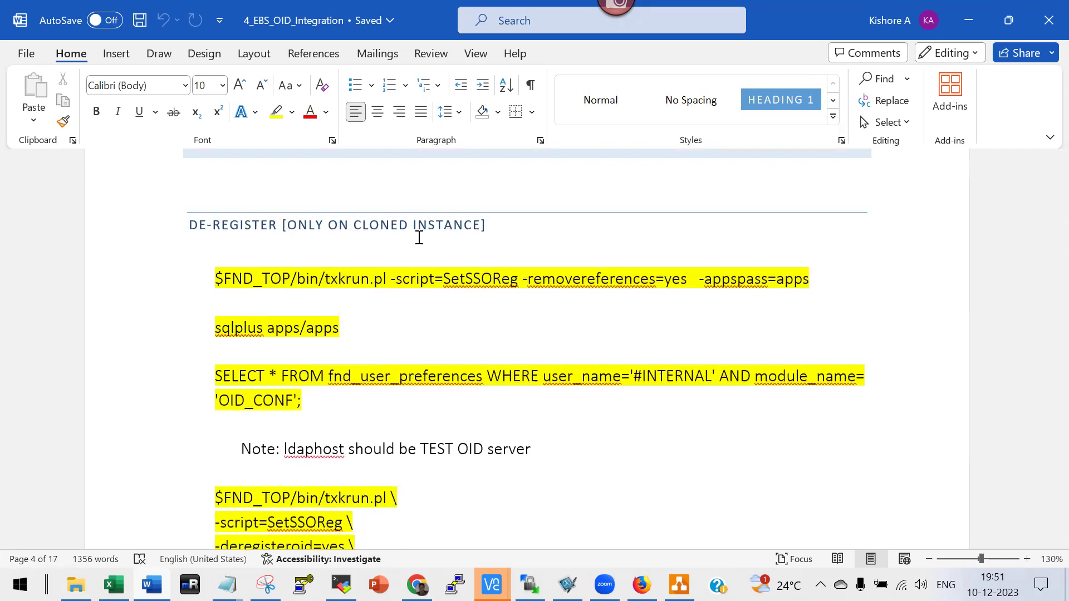
pyautogui.scroll(-5, 353, 262)
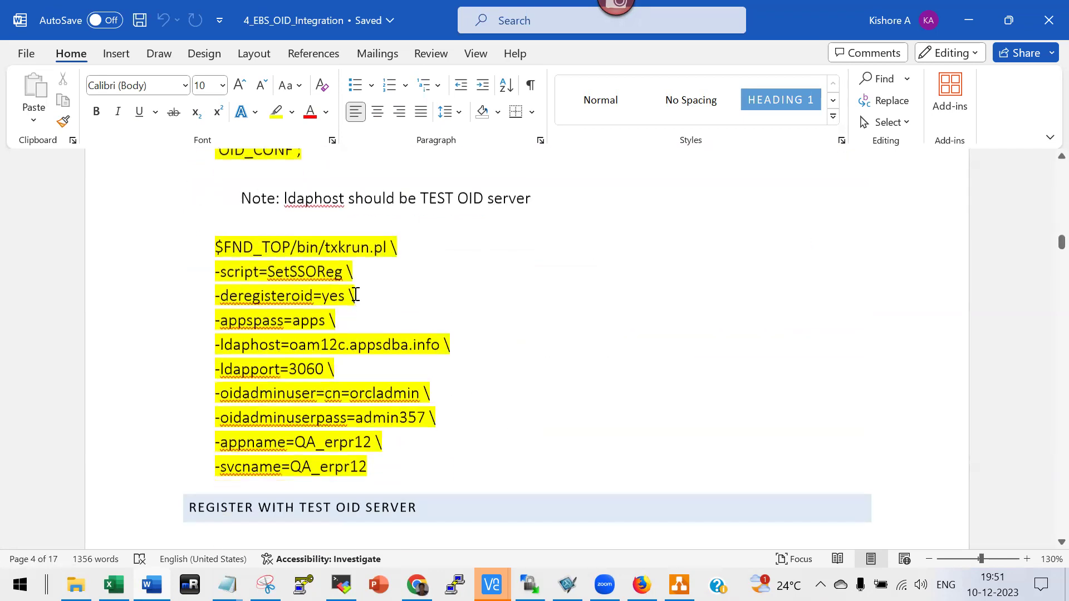
pyautogui.scroll(-3, 350, 301)
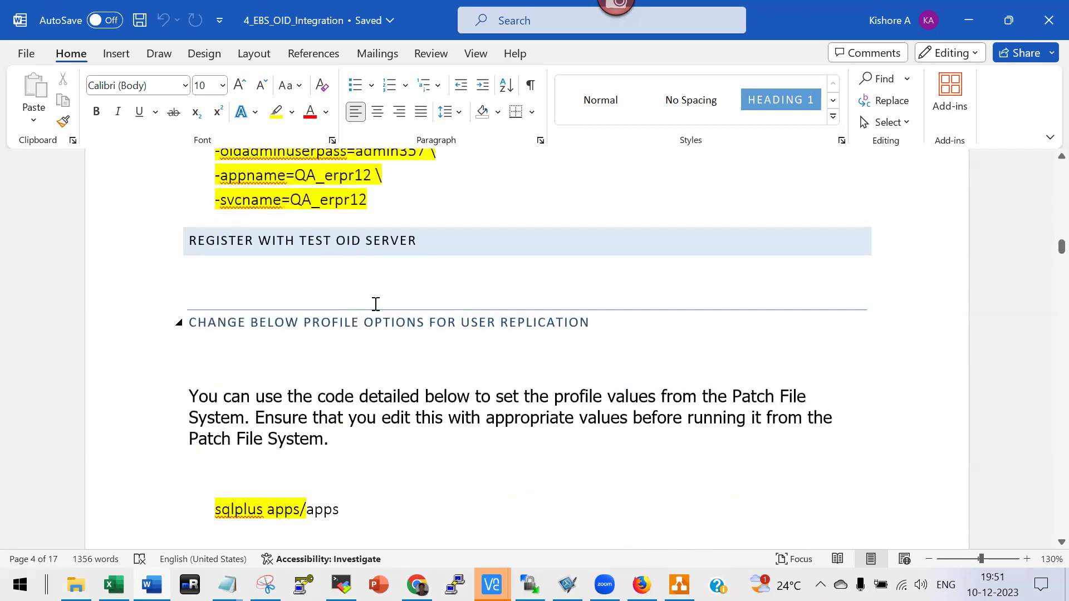
pyautogui.scroll(-9, 375, 304)
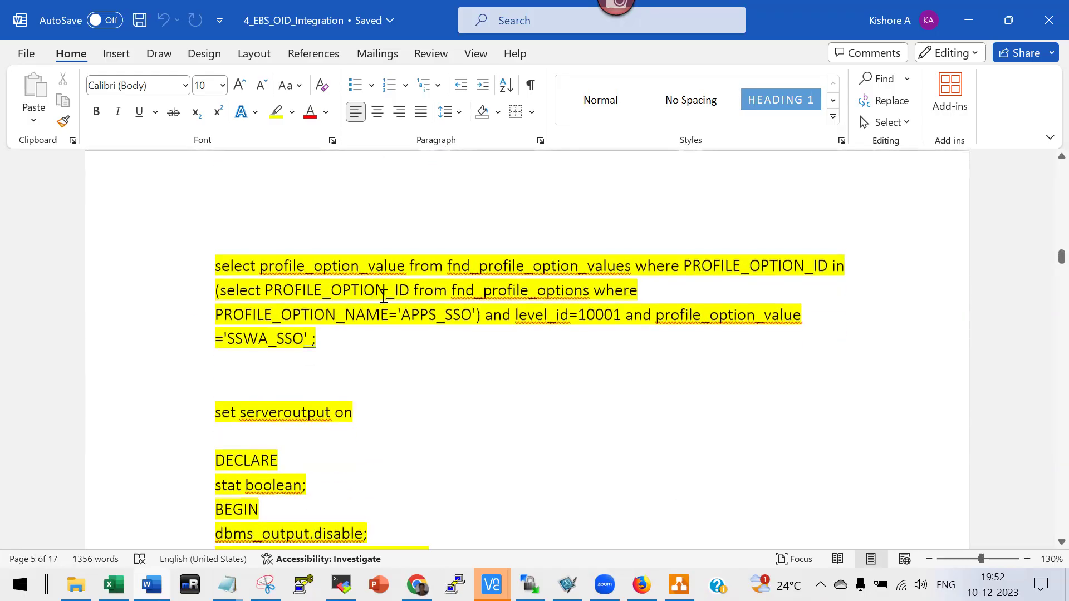
pyautogui.scroll(-4, 383, 296)
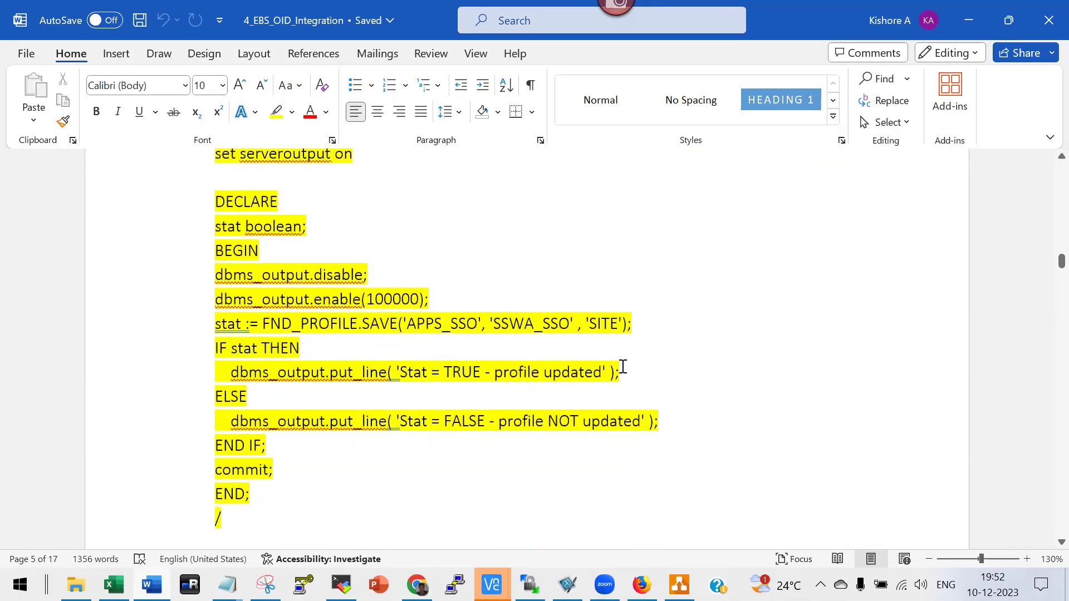
pyautogui.scroll(-5, 620, 367)
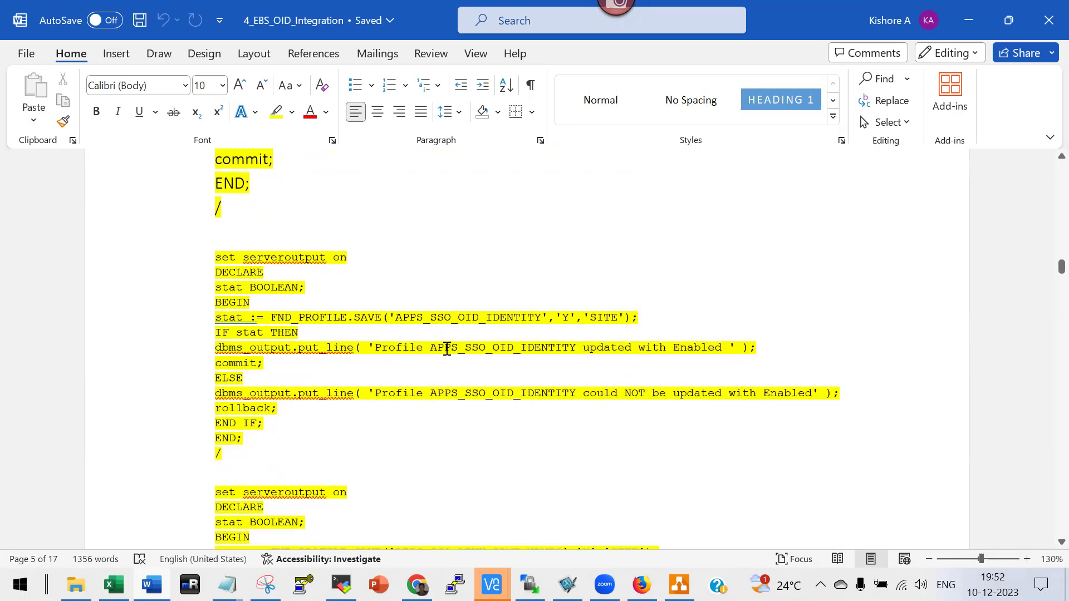
pyautogui.scroll(-2, 543, 343)
pyautogui.scroll(-3, 543, 343)
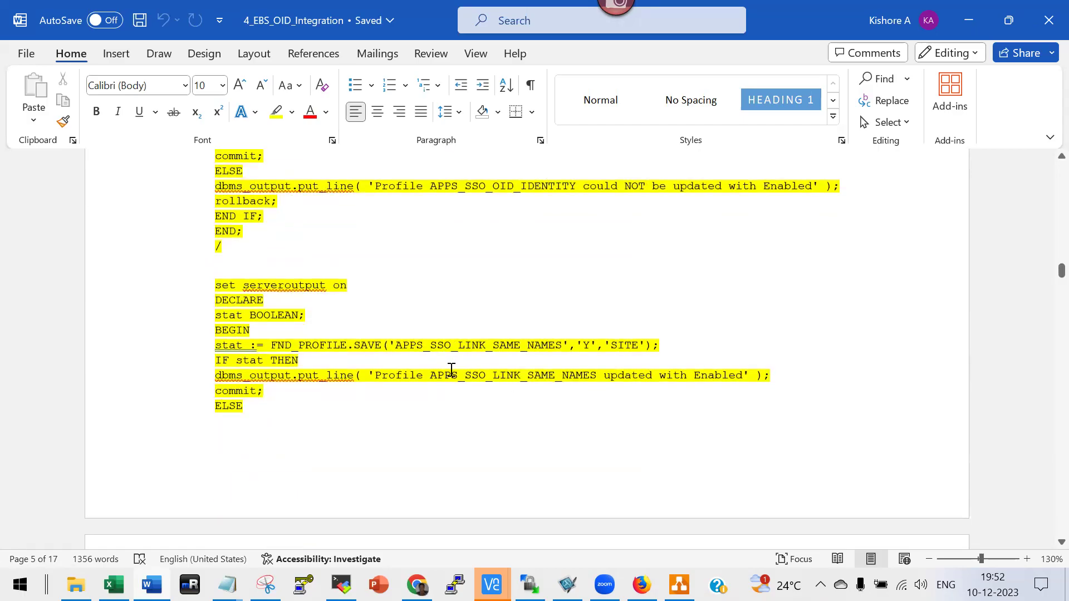
pyautogui.scroll(-9, 451, 370)
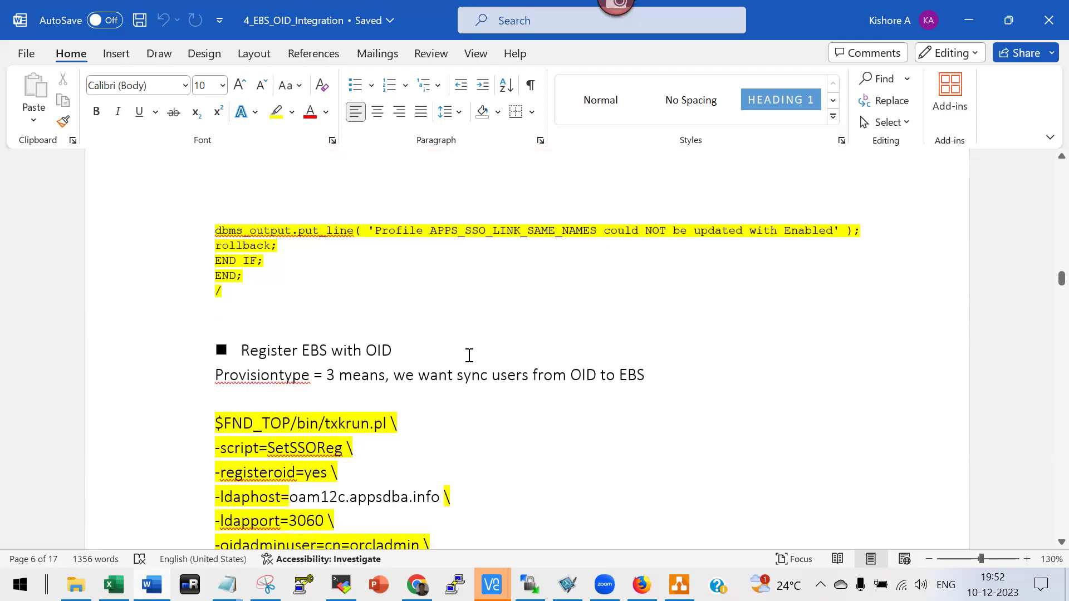
pyautogui.scroll(-4, 470, 355)
pyautogui.scroll(-1, 469, 355)
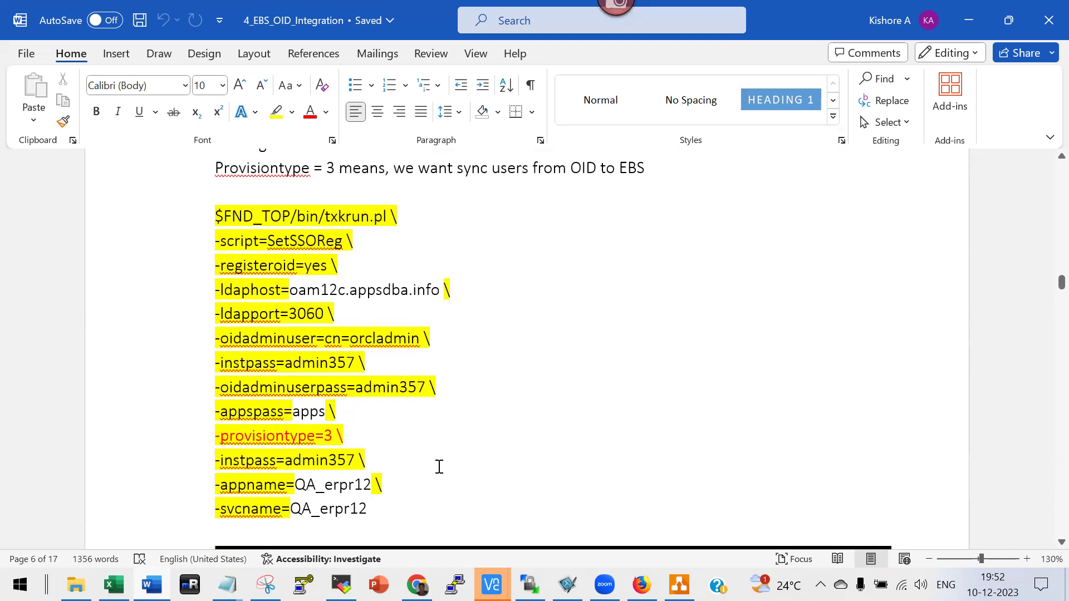
pyautogui.scroll(-1, 439, 467)
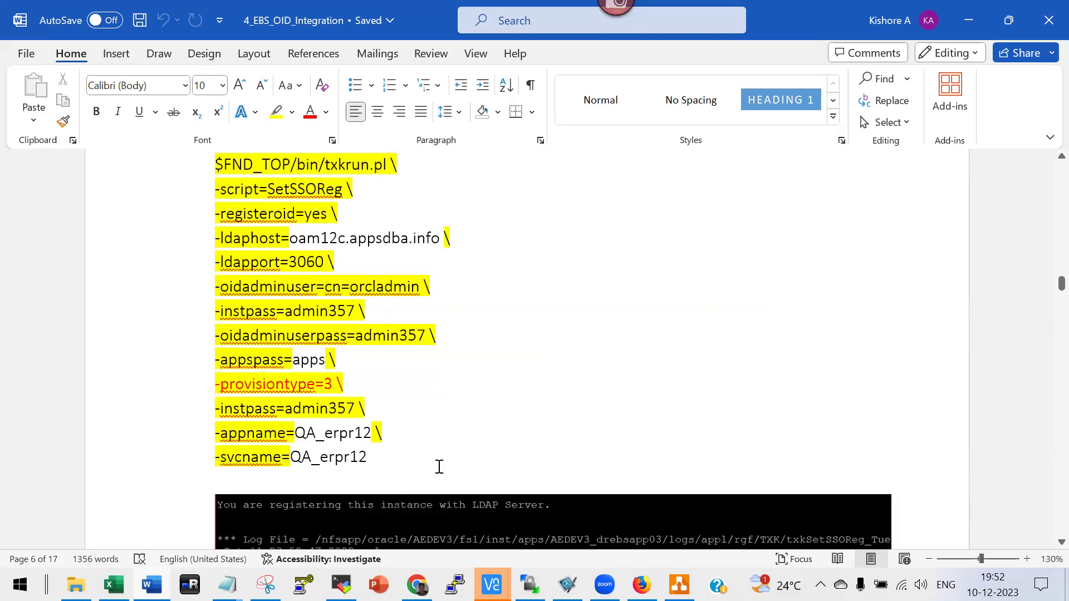
pyautogui.click(334, 383)
pyautogui.scroll(5, 432, 382)
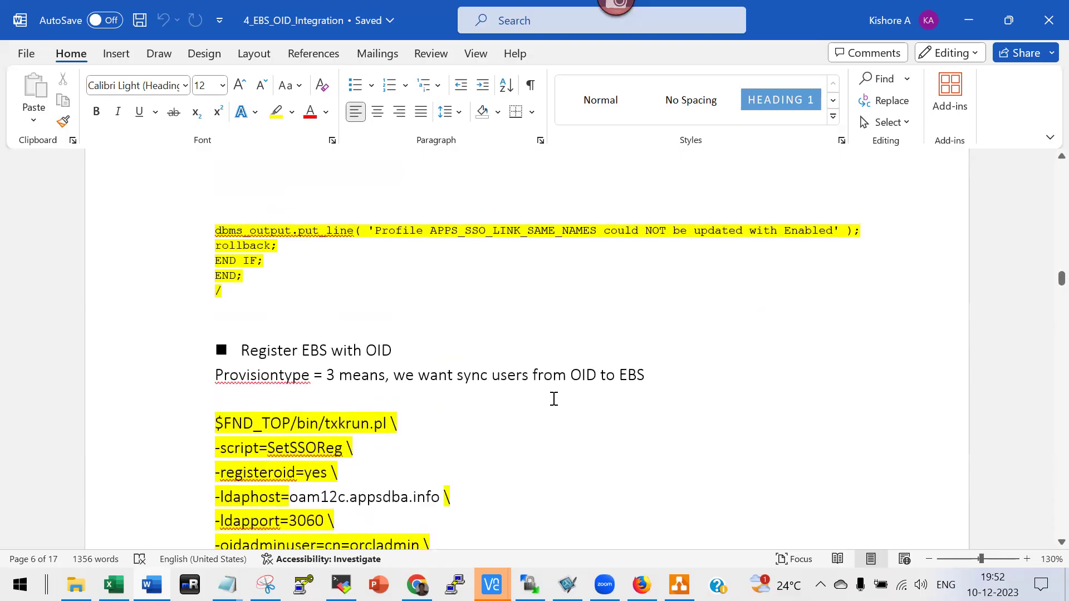
pyautogui.scroll(-7, 602, 410)
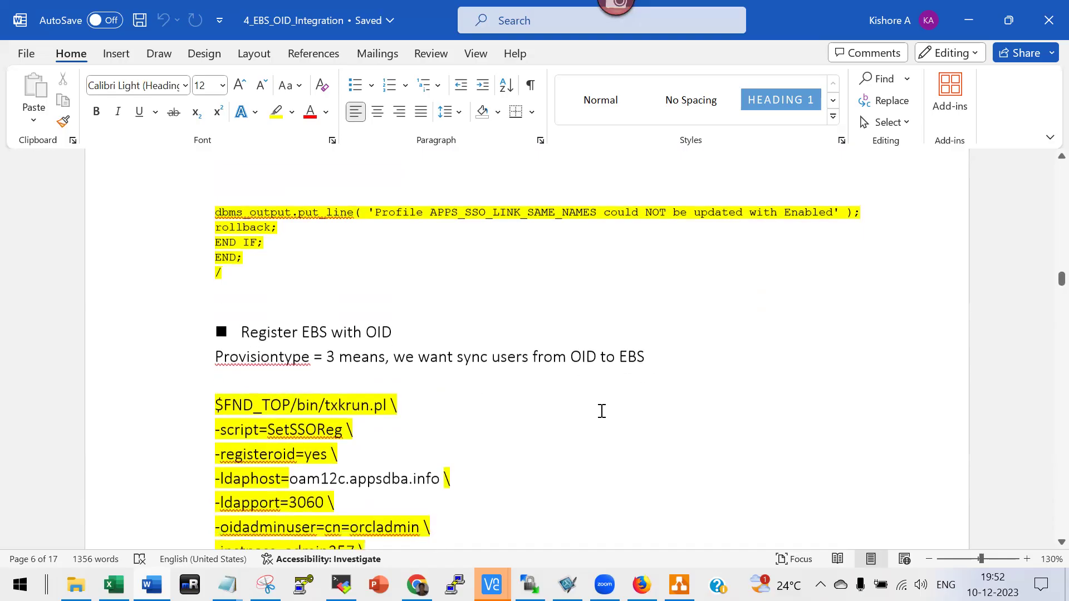
pyautogui.scroll(-12, 311, 378)
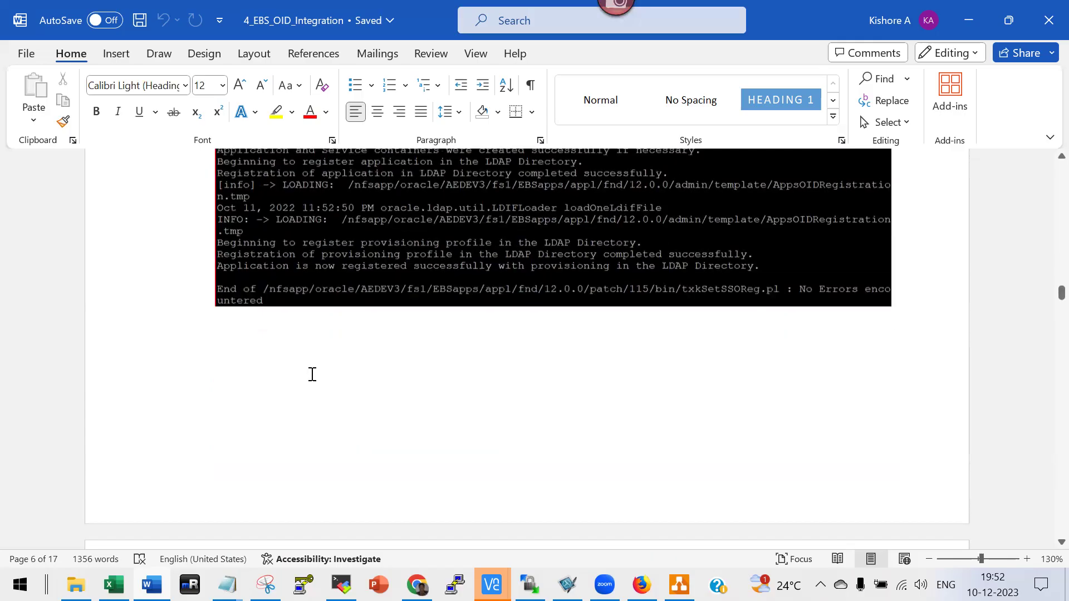
pyautogui.scroll(-8, 312, 376)
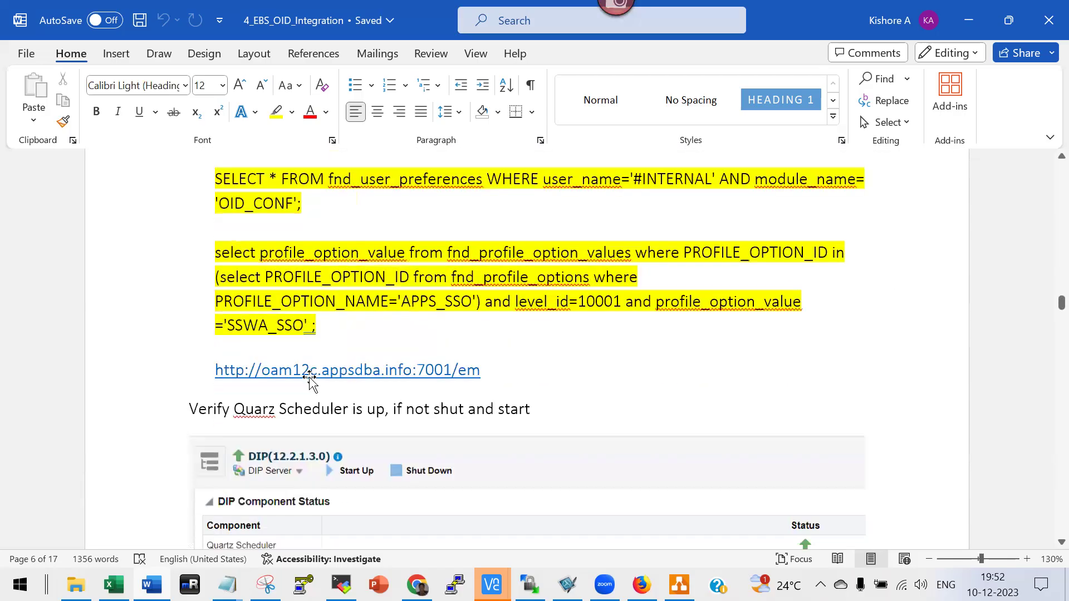
pyautogui.scroll(-2, 310, 377)
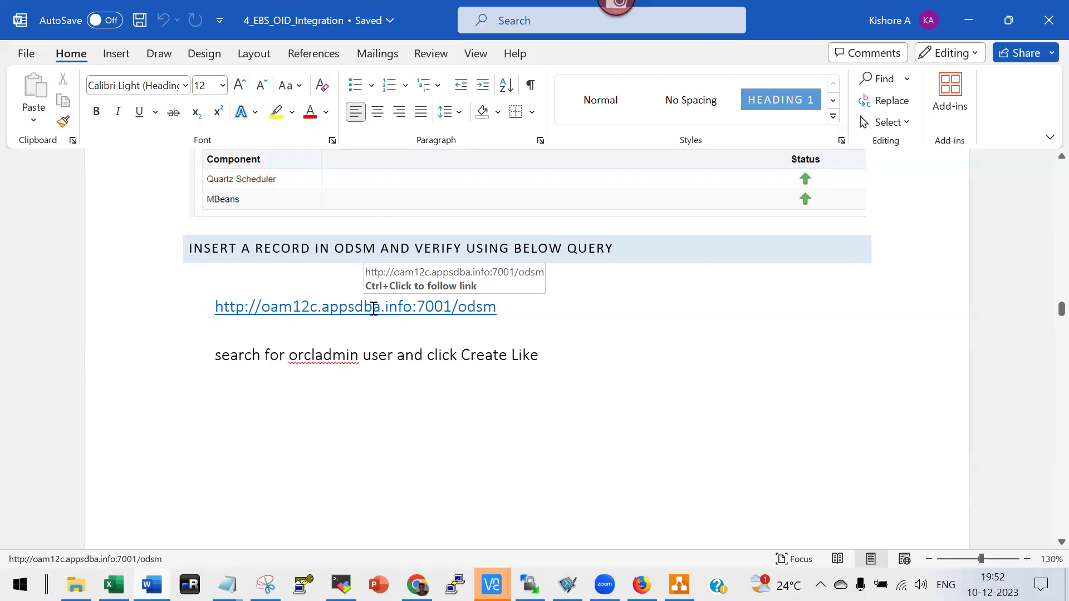
pyautogui.scroll(-6, 373, 309)
pyautogui.scroll(-1, 447, 318)
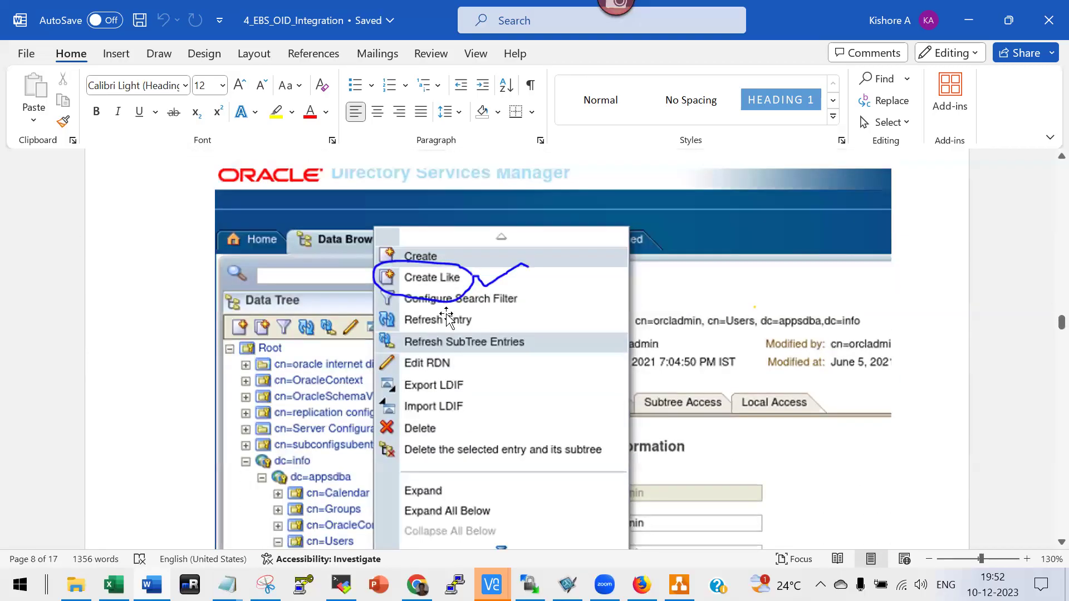
pyautogui.scroll(-10, 447, 317)
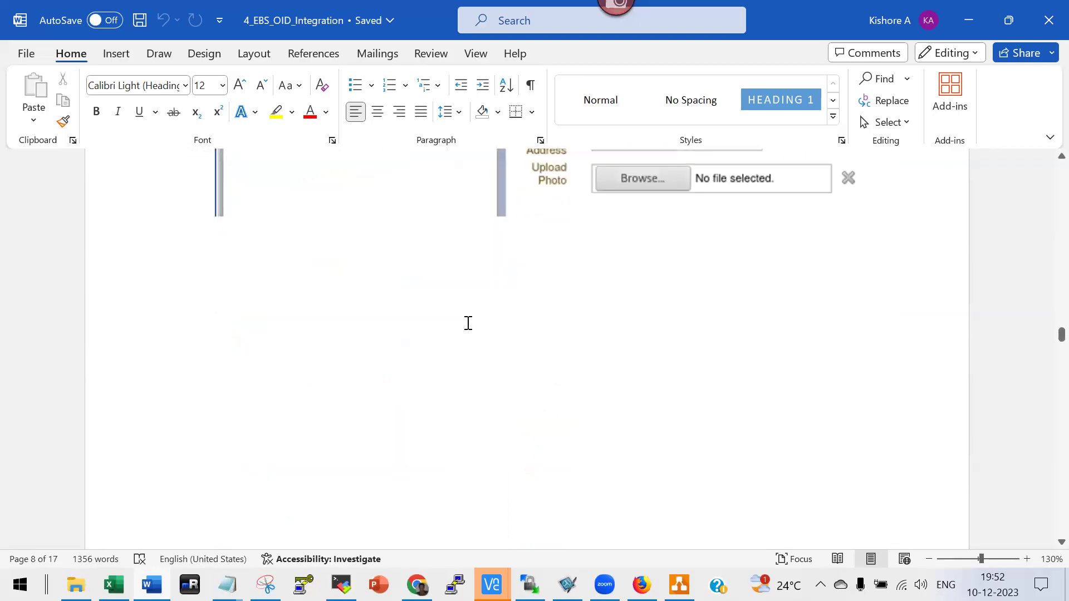
pyautogui.scroll(-20, 467, 327)
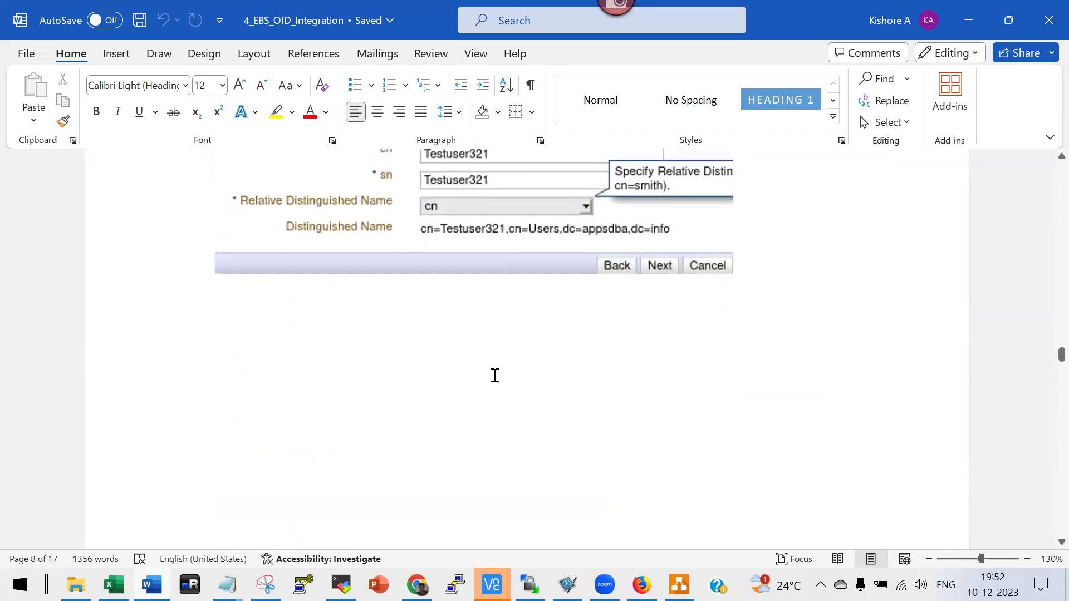
pyautogui.scroll(-15, 494, 378)
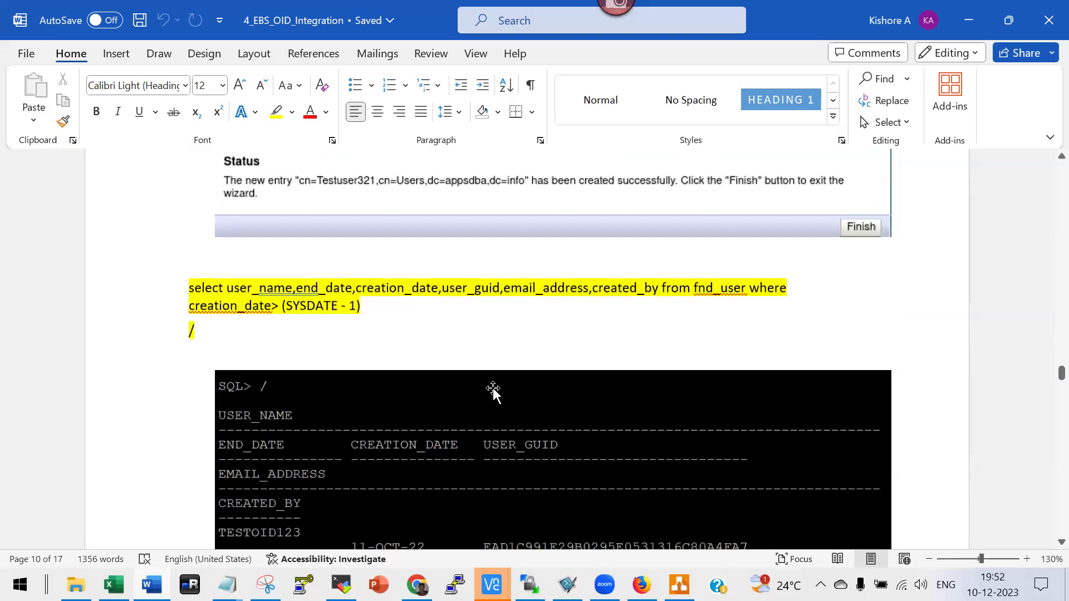
pyautogui.click(200, 332)
# Select the fnd_user query in the guide and log in to SQL*Plus as apps on 192.168.1.7.
pyautogui.moveTo(186, 285); pyautogui.dragTo(361, 404)
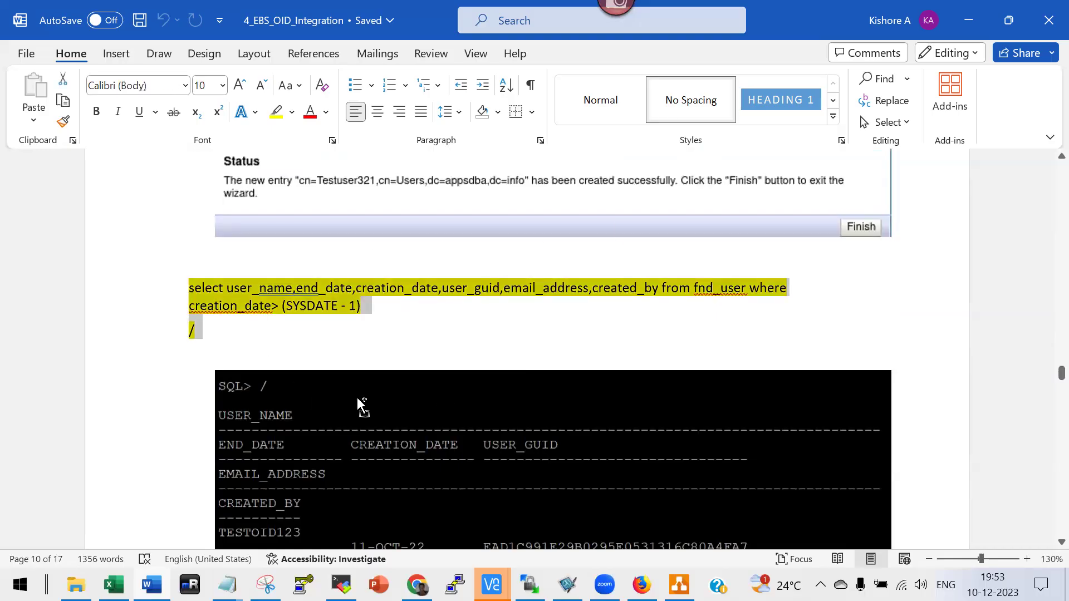
pyautogui.hotkey('alt', 'Tab')
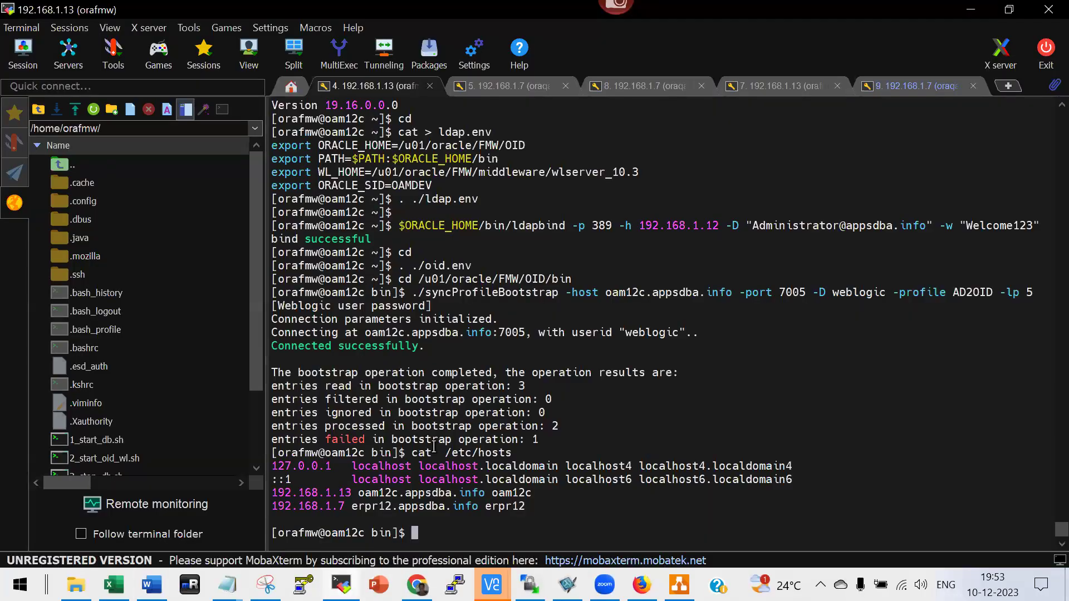
pyautogui.write('s')
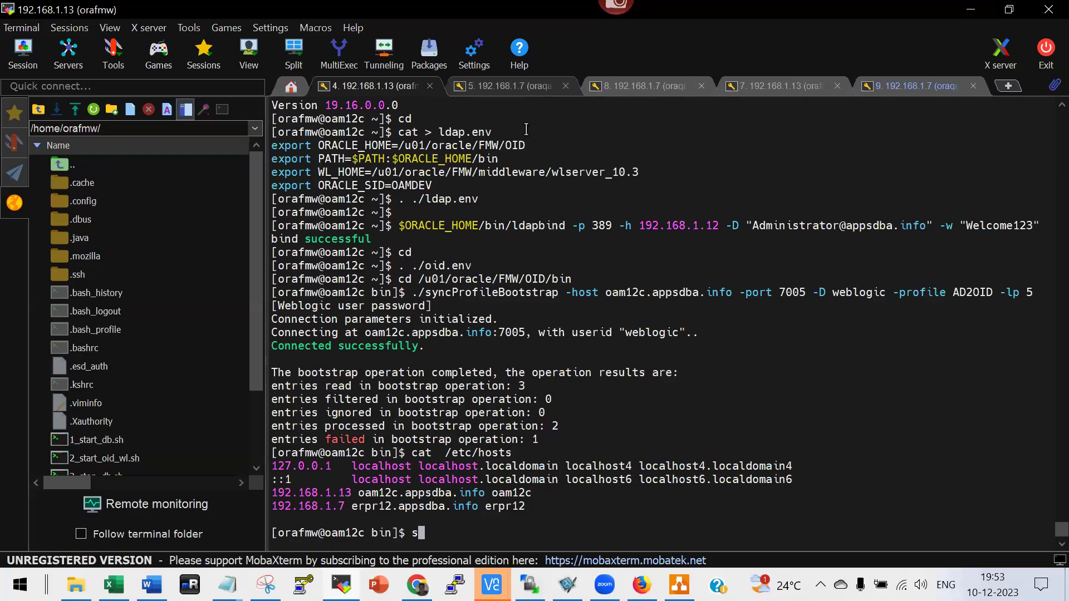
pyautogui.hotkey('ctrl', 'Tab')
pyautogui.write('sql')
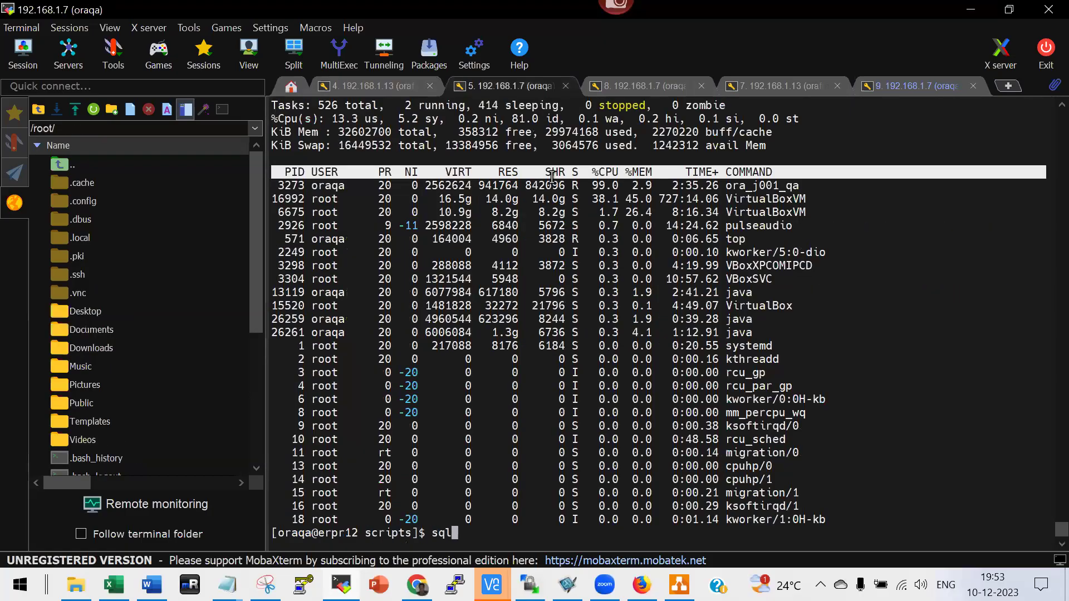
pyautogui.write('plus apps/apps')
pyautogui.press('Return')
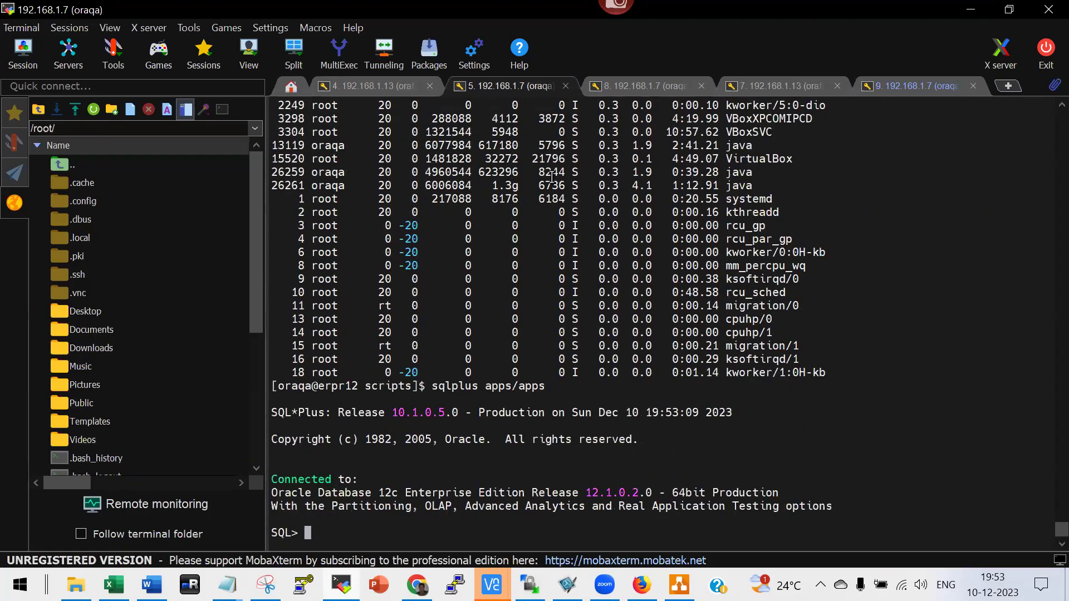
# Run the fnd_user query and review its 6 rows, all created 10-DEC-23.
pyautogui.rightClick(661, 280)
pyautogui.scroll(8, 661, 280)
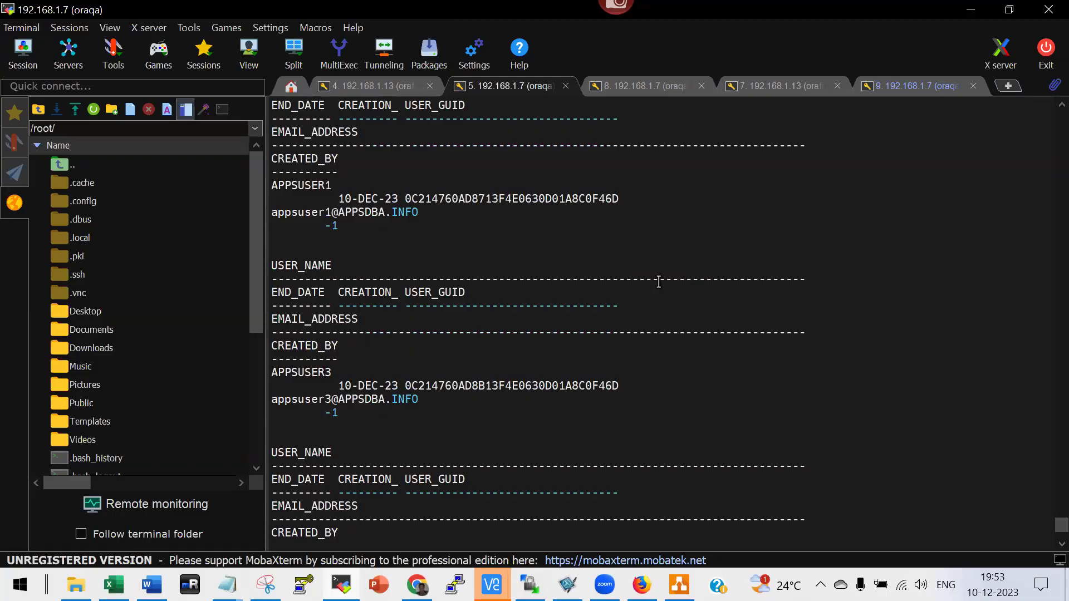
pyautogui.scroll(9, 658, 282)
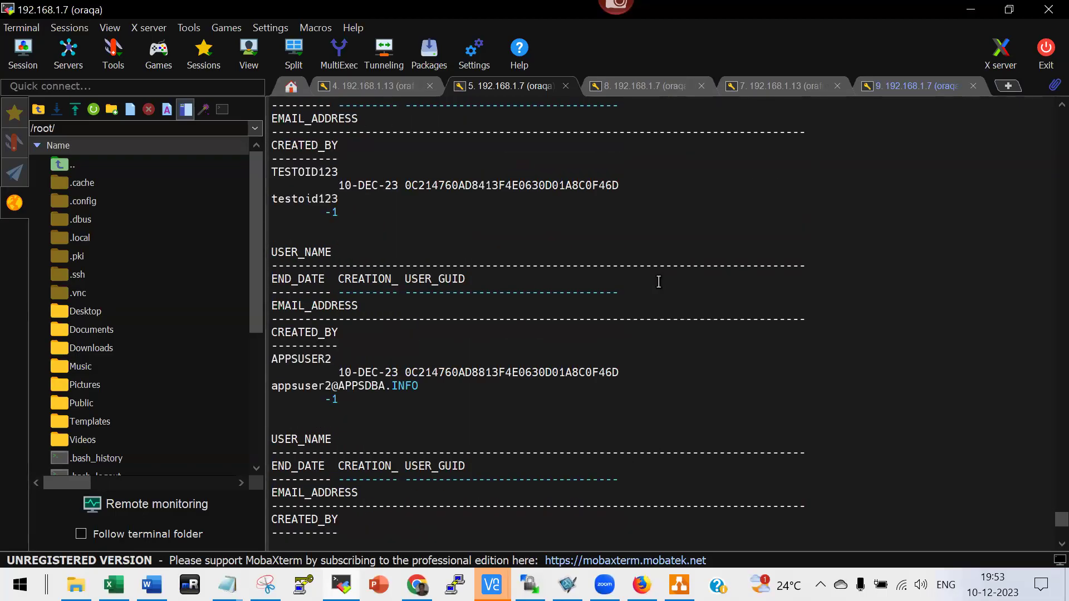
pyautogui.scroll(4, 658, 282)
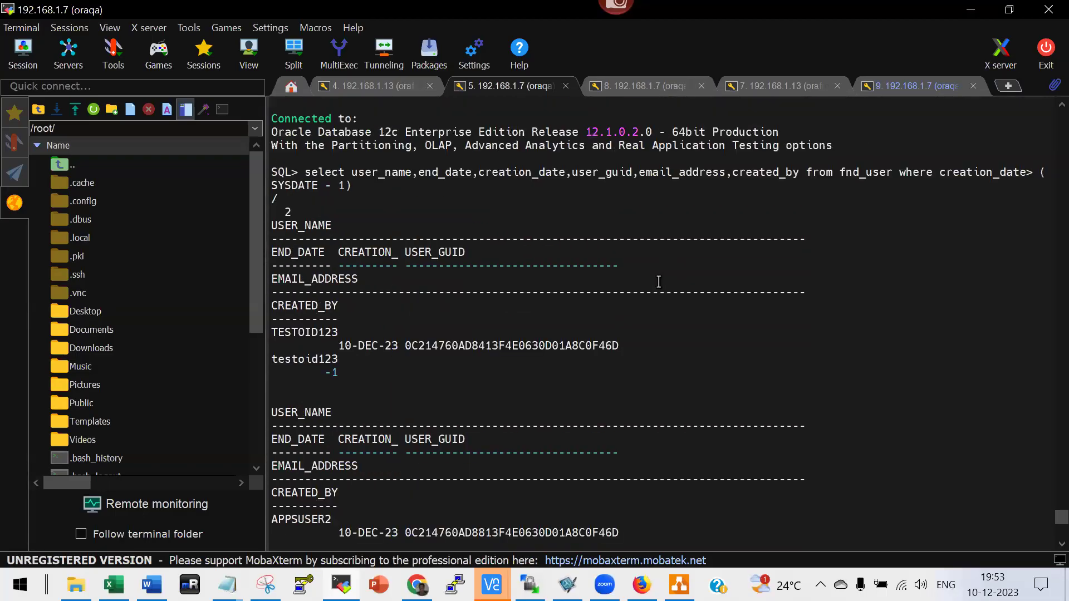
pyautogui.doubleClick(375, 346)
pyautogui.scroll(-13, 375, 348)
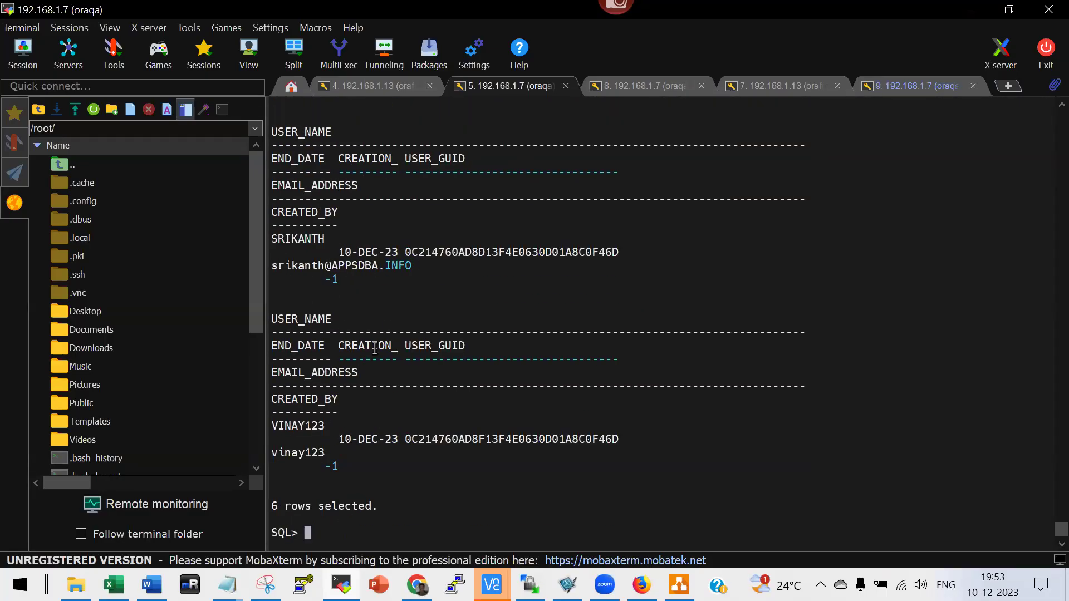
pyautogui.hotkey('alt', 'Tab')
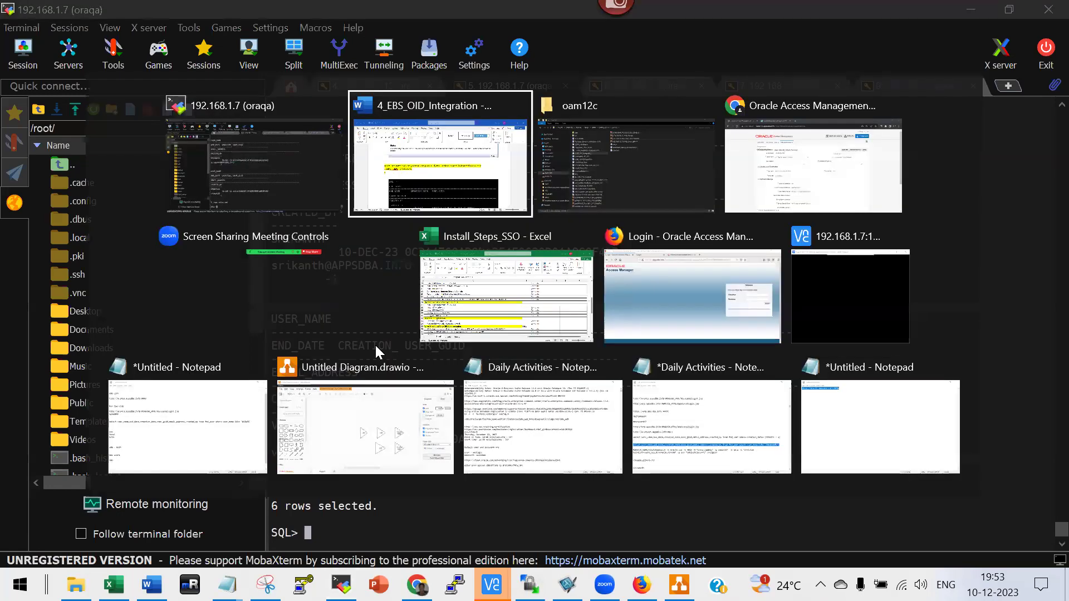
# In the oam12c folder, pick out 5_Integrate_AD_OID and open it in Word.
pyautogui.scroll(-5, 493, 414)
pyautogui.scroll(-5, 491, 414)
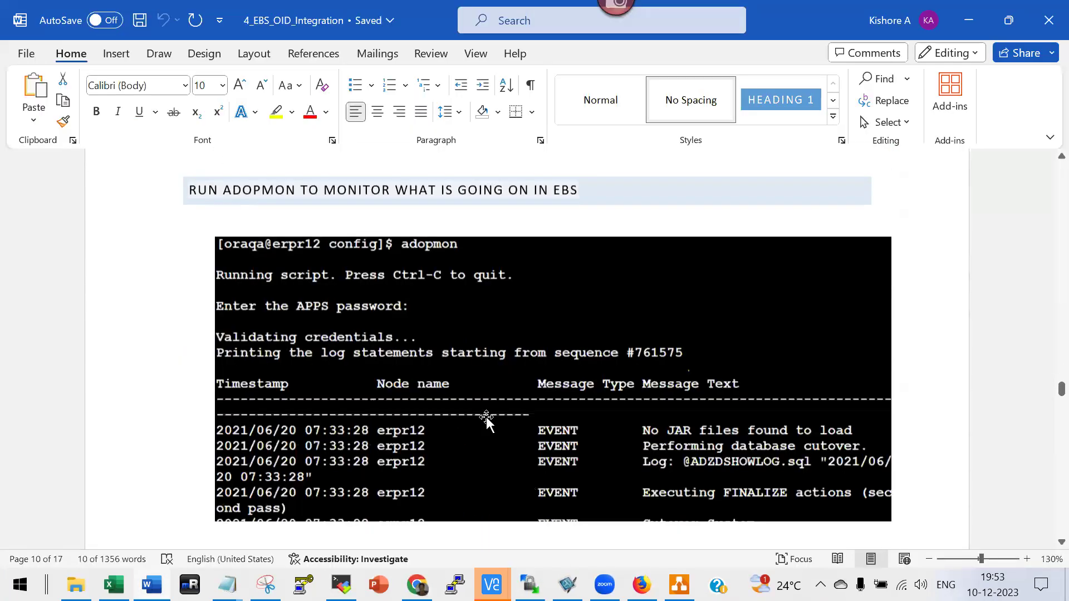
pyautogui.hotkey('alt', 'Tab')
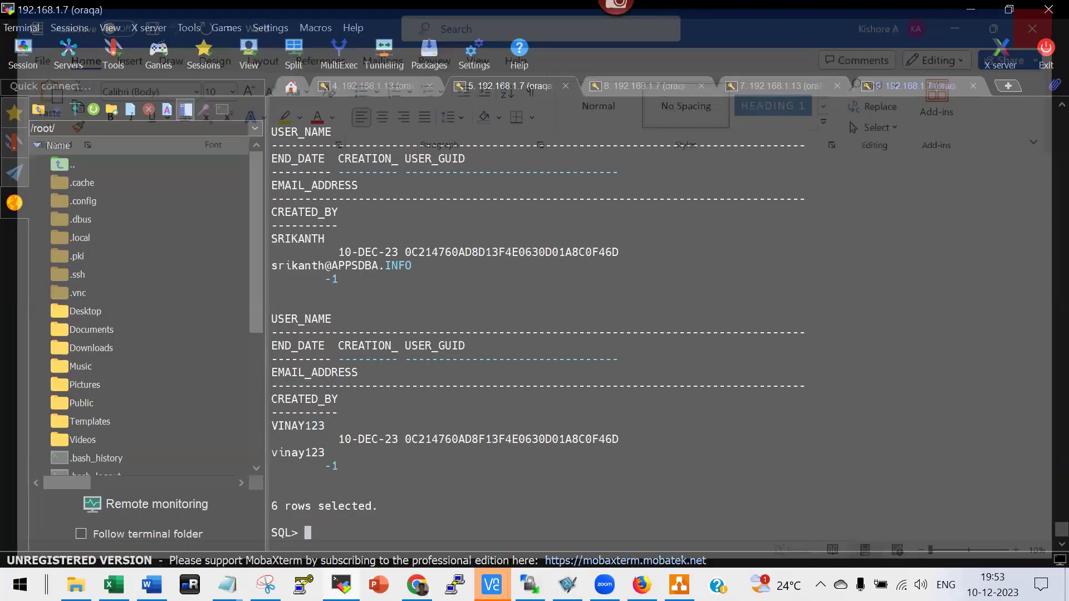
pyautogui.hotkey('alt', 'Tab')
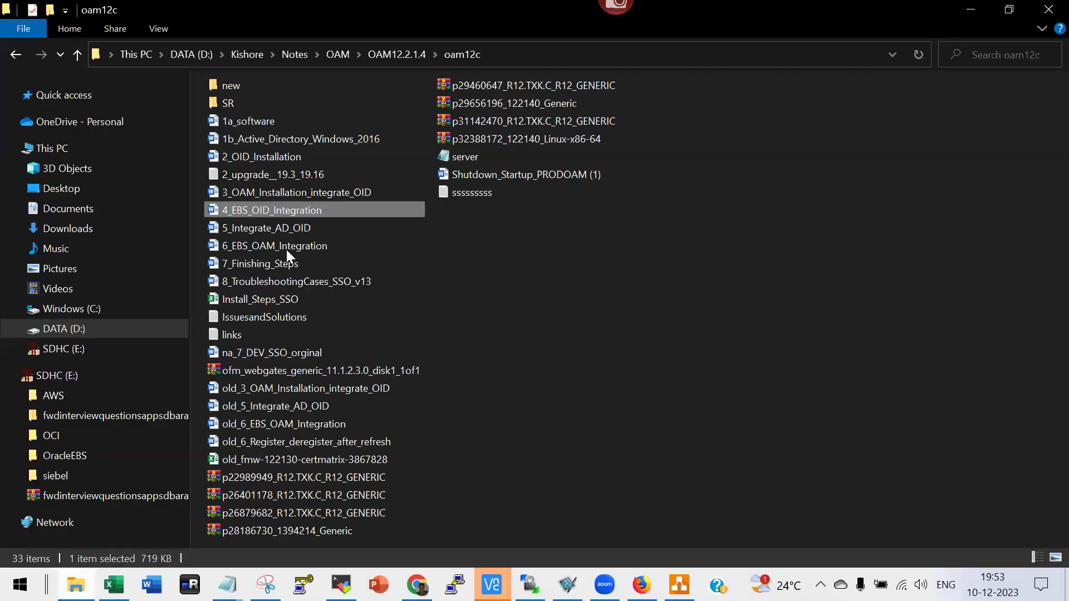
pyautogui.click(266, 229)
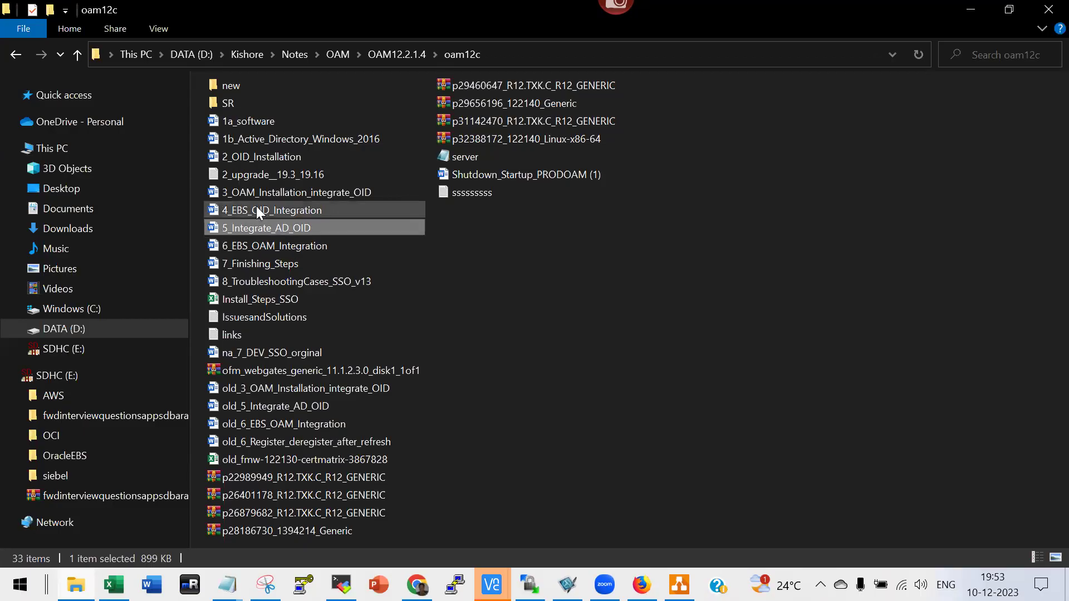
pyautogui.click(256, 209)
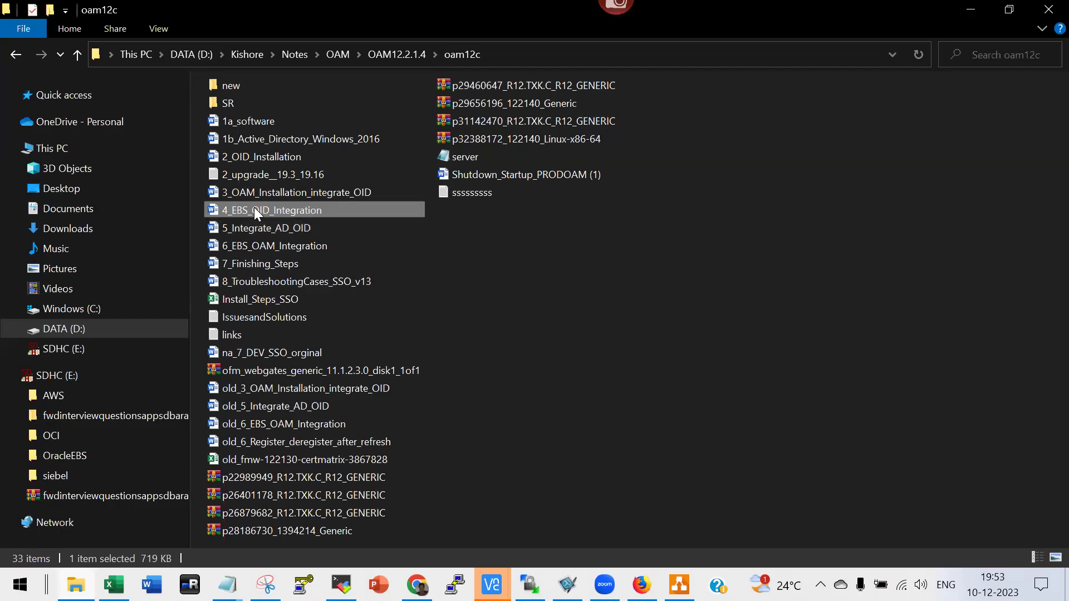
pyautogui.click(253, 230)
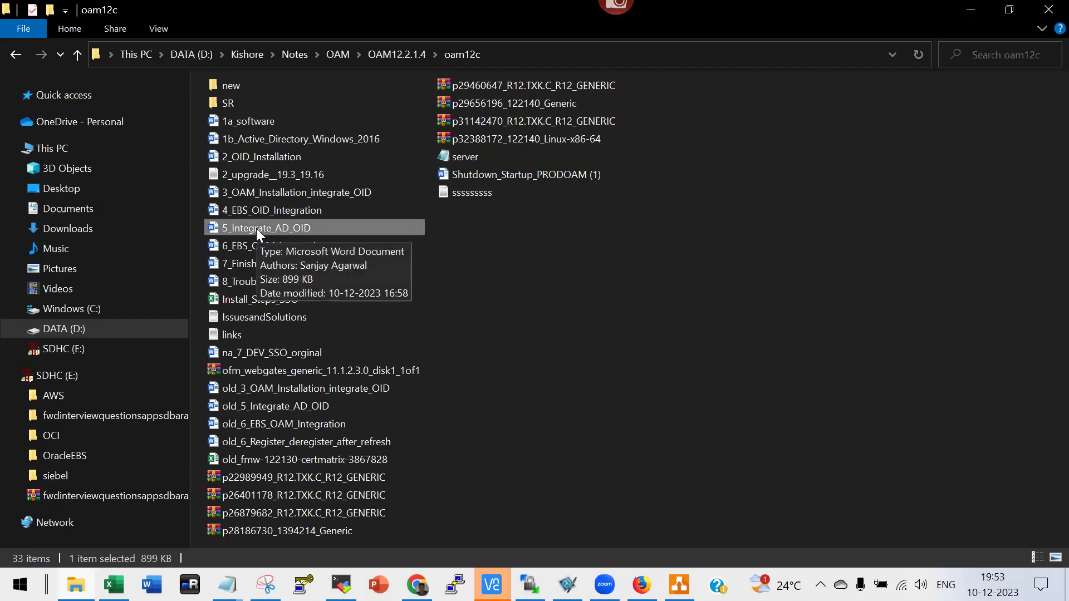
pyautogui.doubleClick(256, 228)
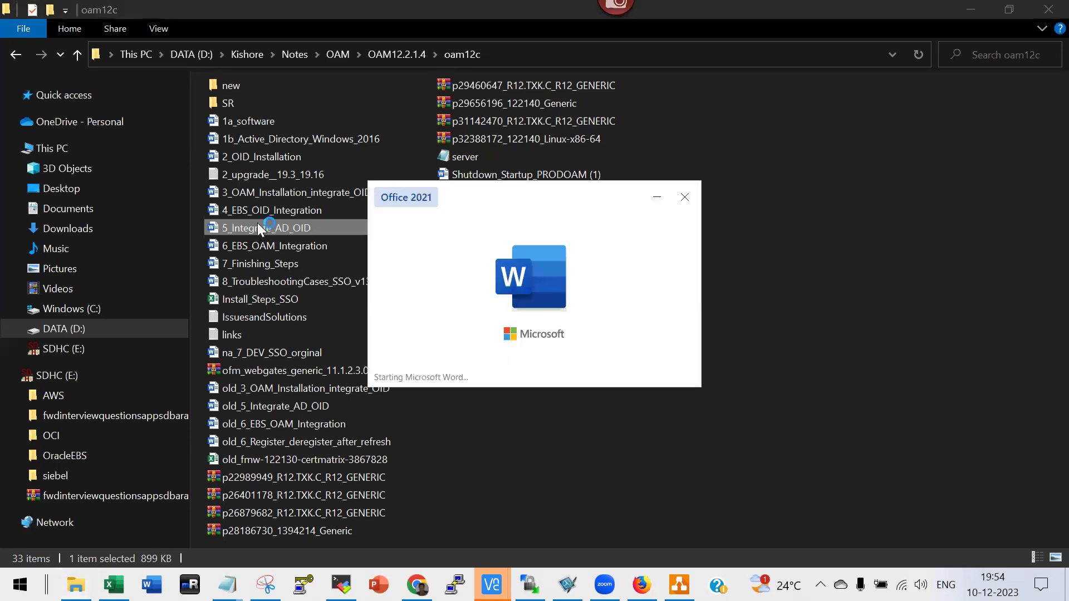
# Scroll the AD -> OID guide to the ldap.env section and select the '. ./ldap.env' line.
pyautogui.scroll(-10, 551, 322)
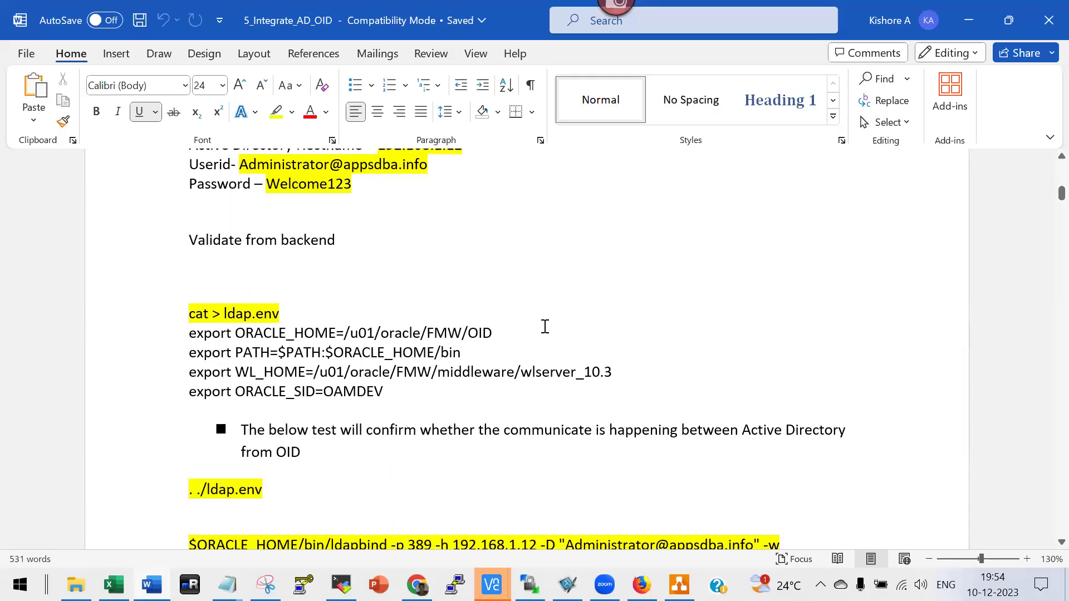
pyautogui.scroll(2, 545, 326)
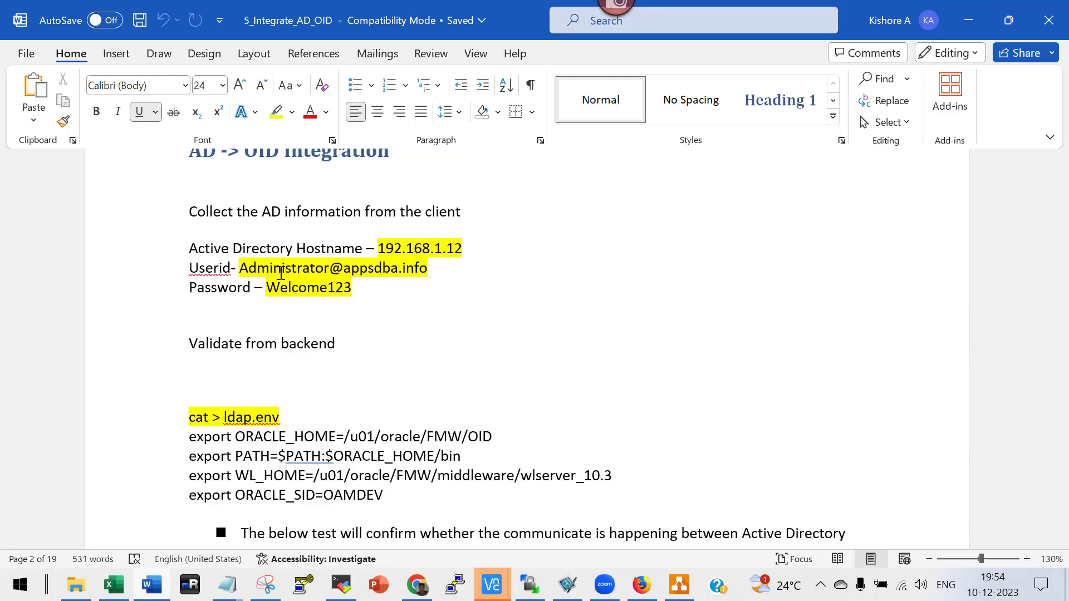
pyautogui.scroll(-4, 388, 313)
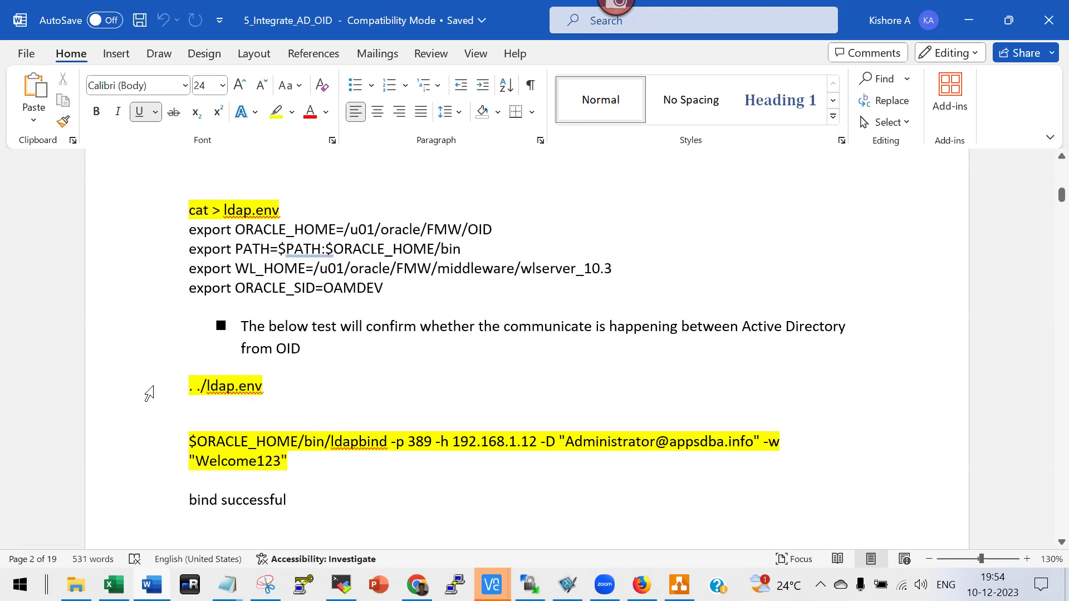
pyautogui.moveTo(147, 390); pyautogui.dragTo(186, 397)
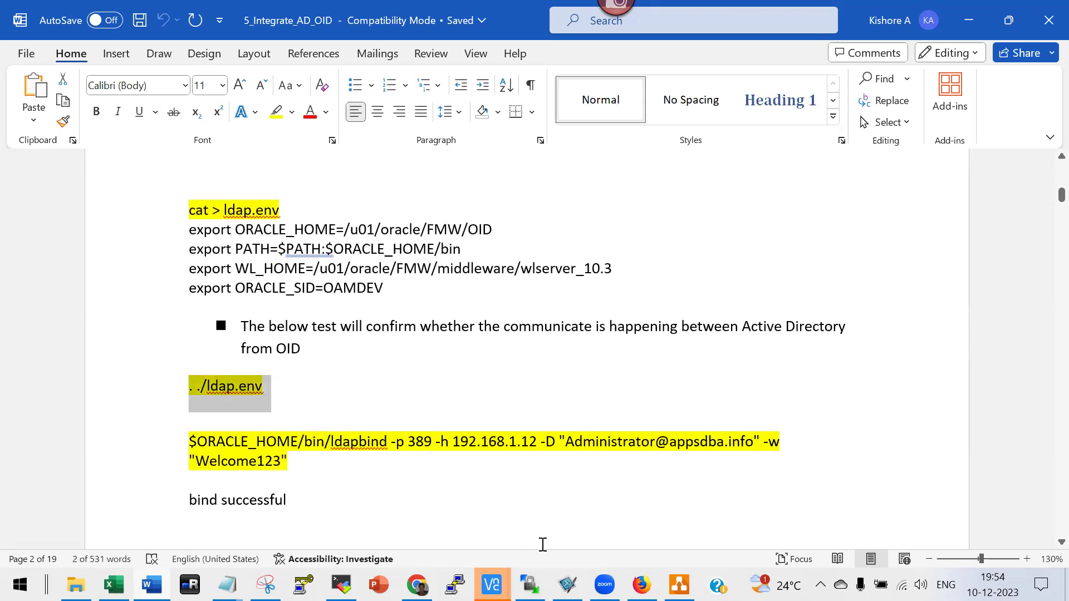
pyautogui.hotkey('alt', 'Tab')
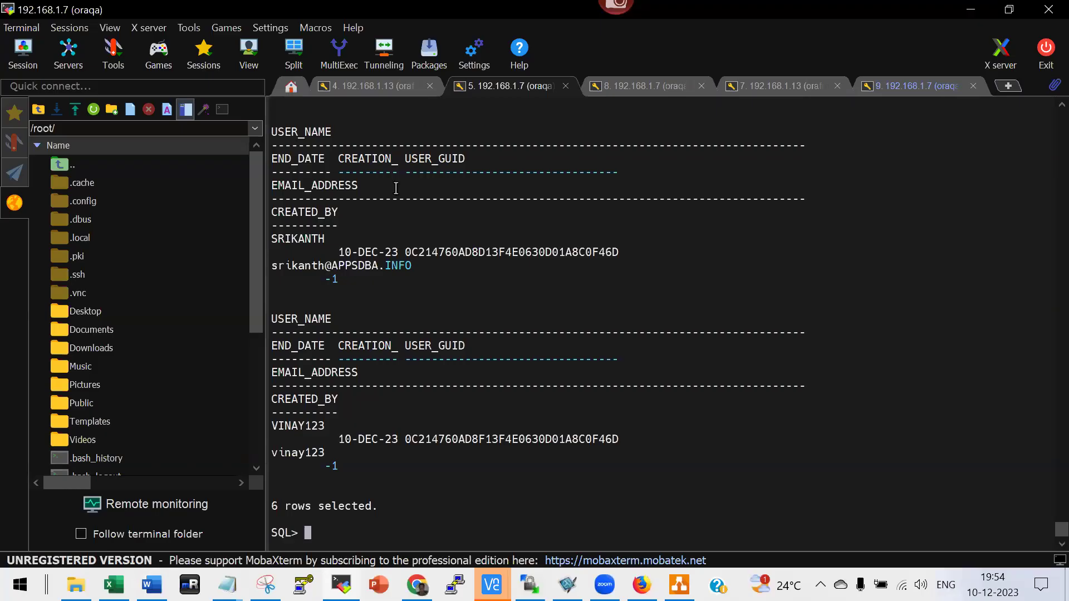
# From the 192.168.1.13 orafmw session, ping 192.168.1.12 and get two replies.
pyautogui.click(373, 91)
pyautogui.write('sping 1')
pyautogui.hotkey('ctrl', 'c')
pyautogui.write('ping 192.1')
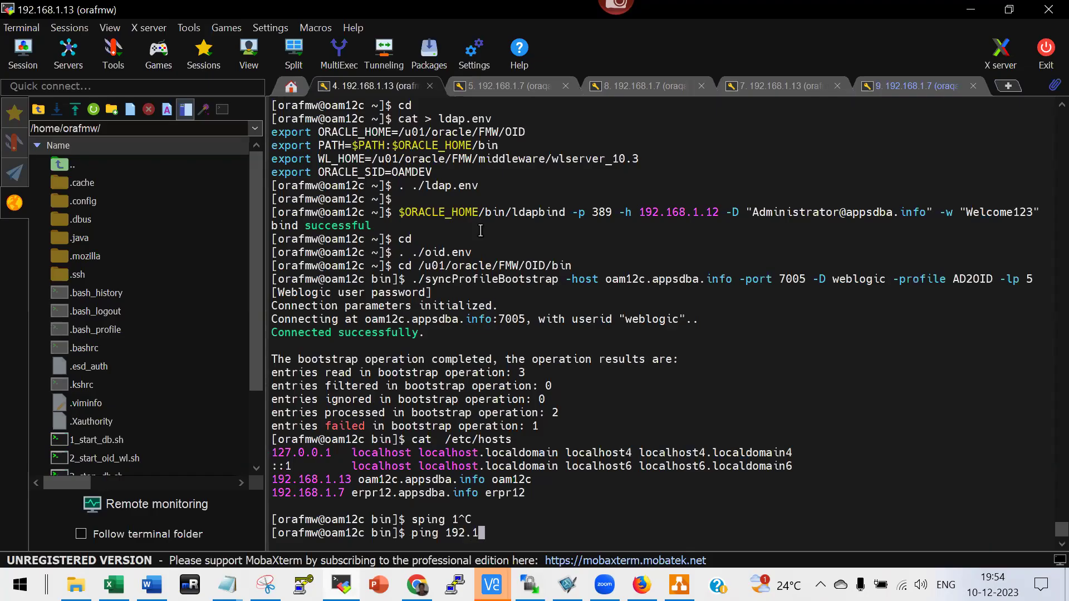
pyautogui.write('68.1.')
pyautogui.write('12')
pyautogui.press('Return')
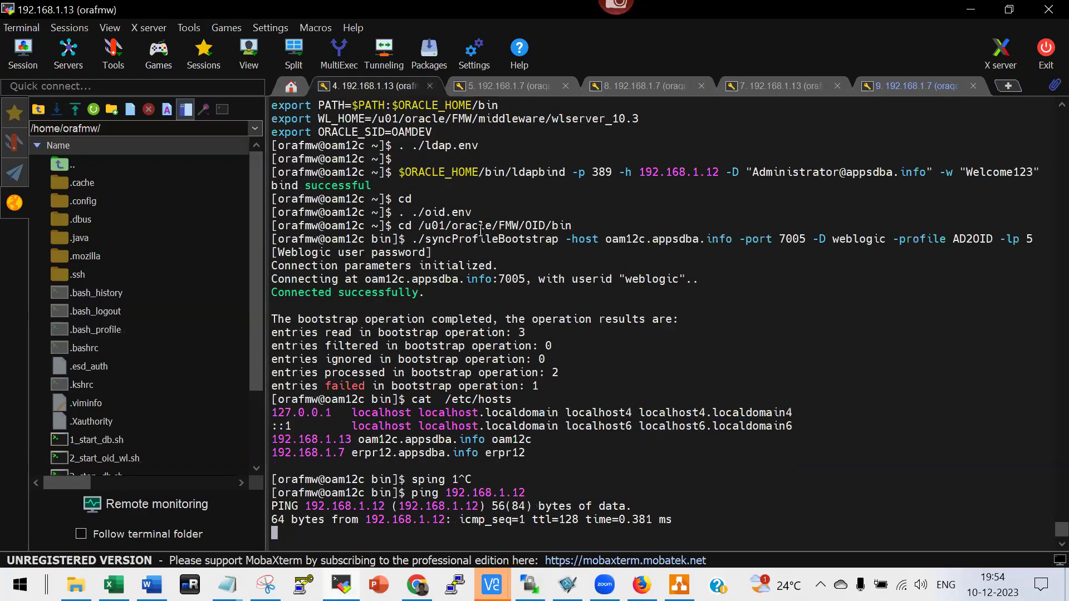
pyautogui.hotkey('ctrl', 'c')
# Try ssh to 192.168.1.12, abort it, then source . ./ldap.env from the home directory.
pyautogui.write('ssh')
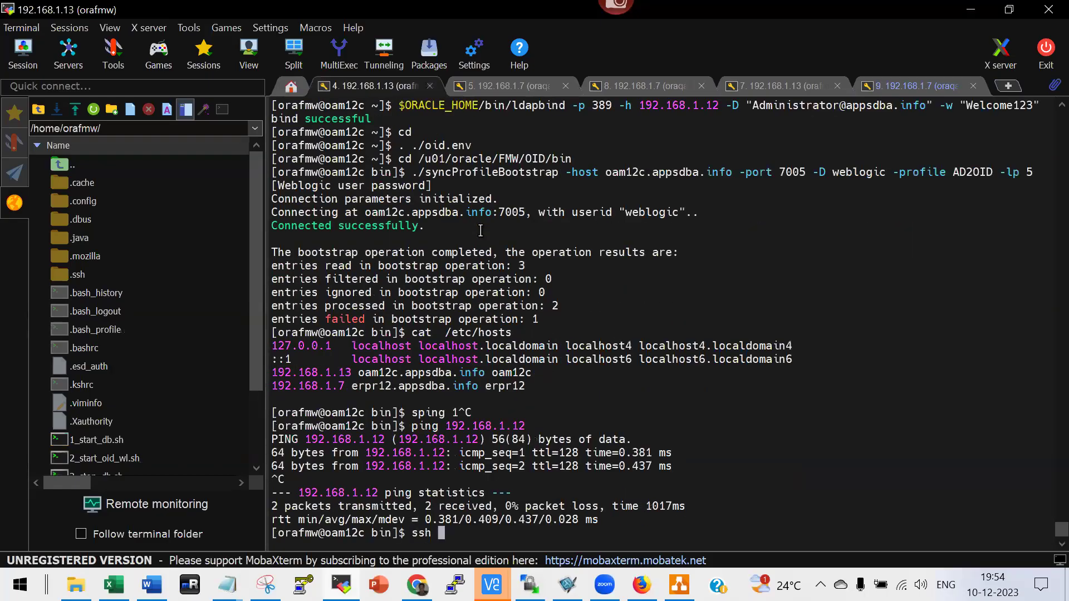
pyautogui.doubleClick(503, 426)
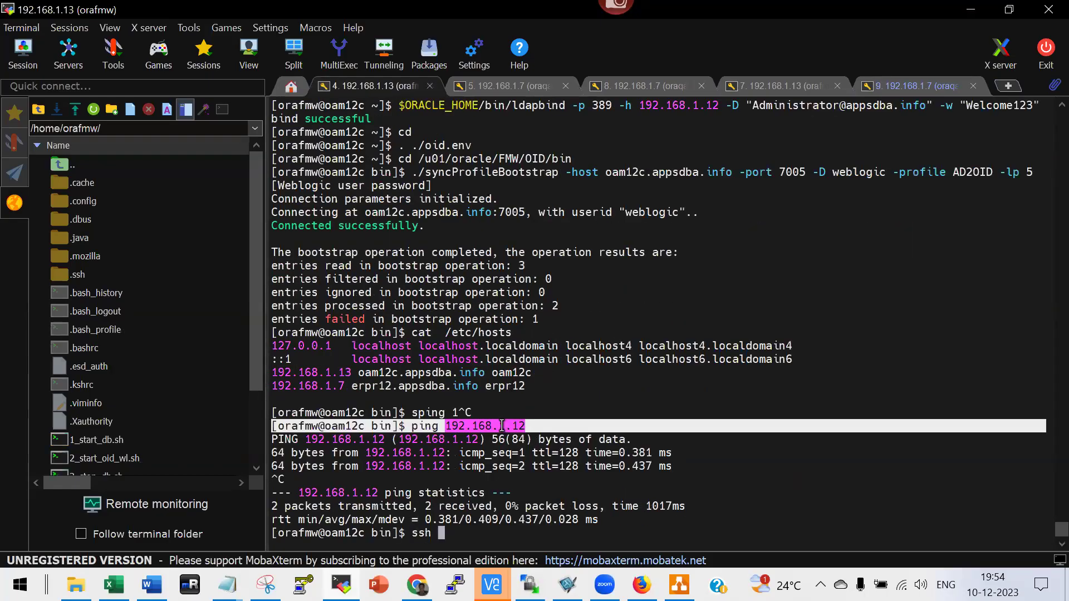
pyautogui.rightClick(502, 426)
pyautogui.press('Return')
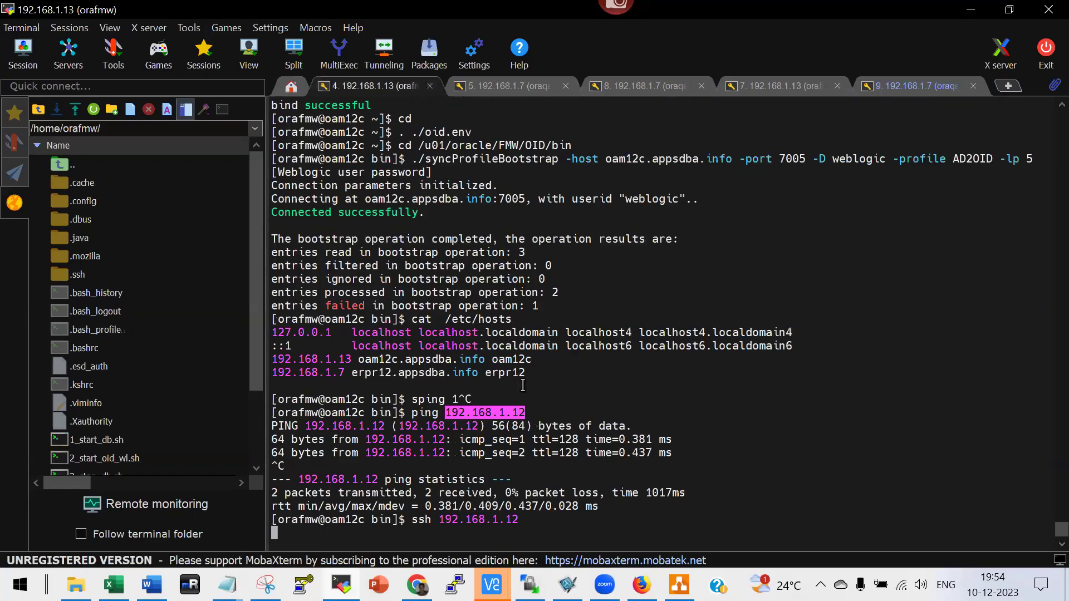
pyautogui.hotkey('ctrl', 'c')
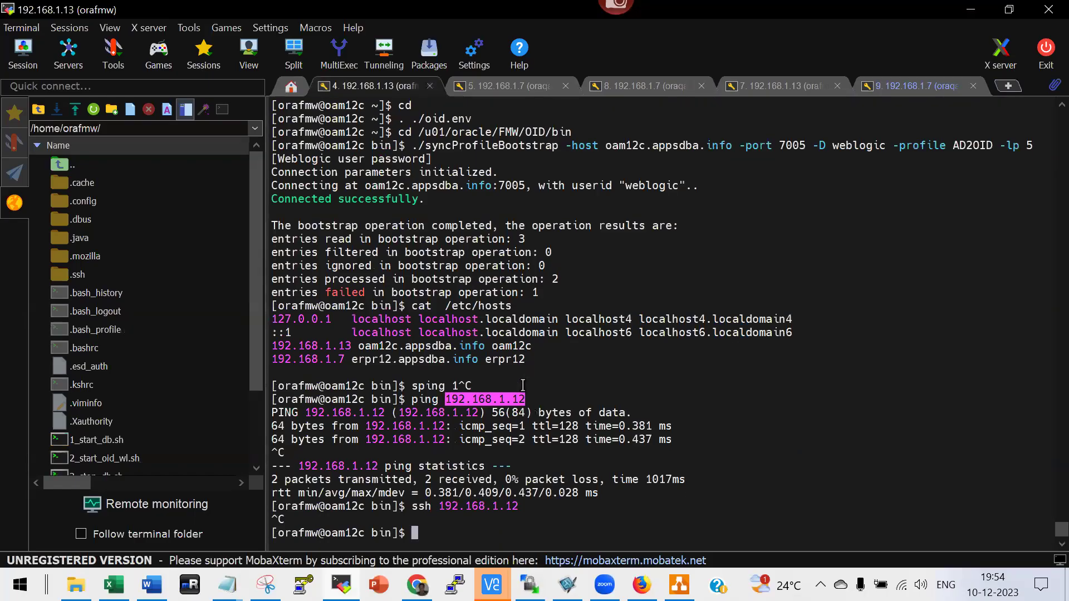
pyautogui.write('cd')
pyautogui.press('Return')
pyautogui.write('. ./ldap.env')
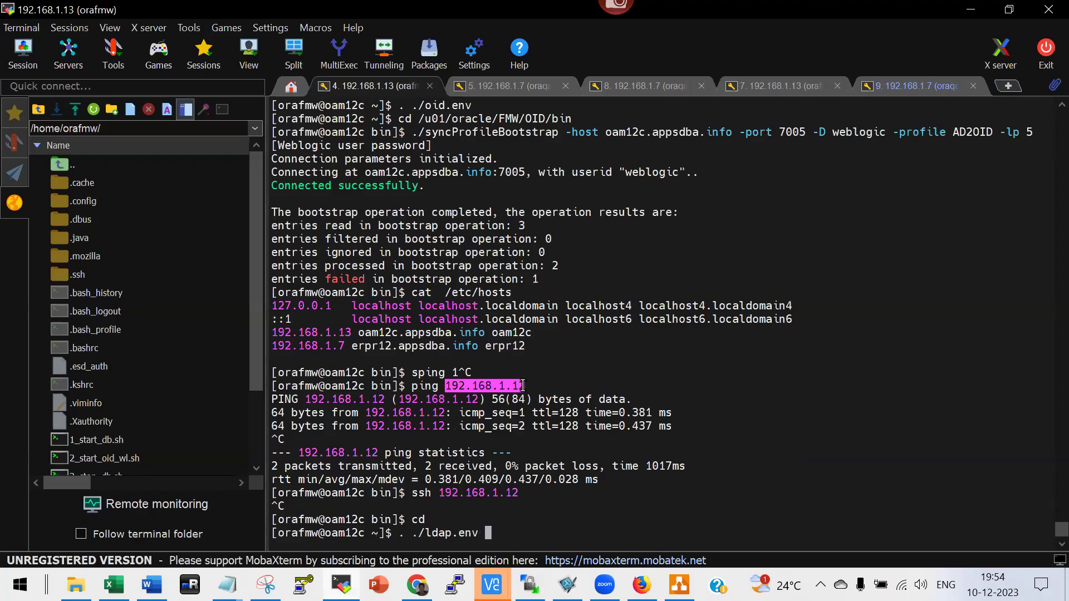
pyautogui.press('Return')
# Copy the ldapbind command from the Word guide and run it against Active Directory.
pyautogui.hotkey('alt', 'Tab')
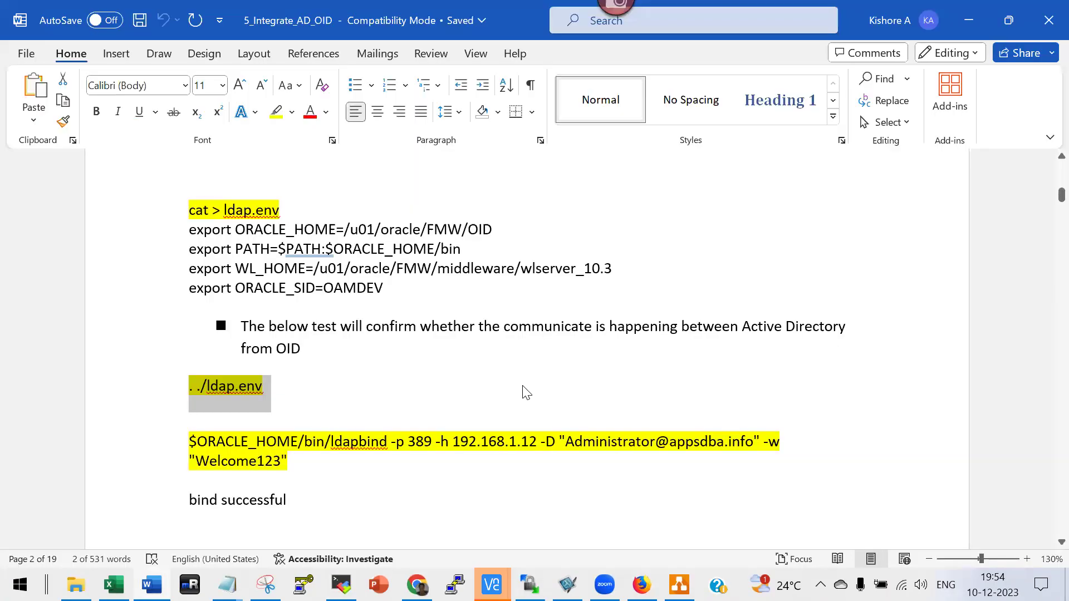
pyautogui.click(295, 461)
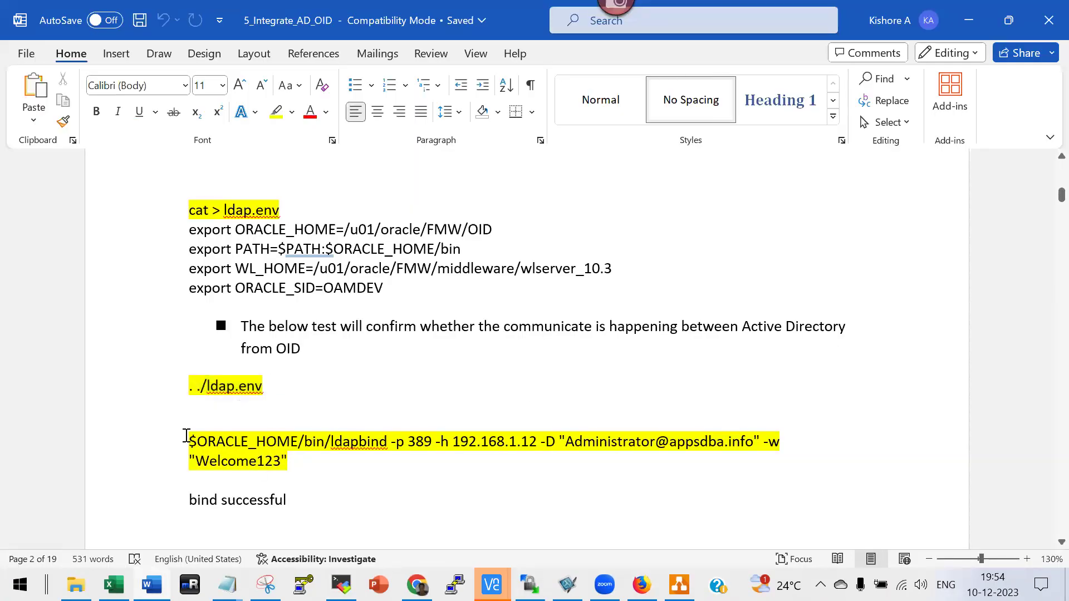
pyautogui.tripleClick(253, 442)
pyautogui.hotkey('ctrl', 'c')
pyautogui.hotkey('alt', 'Tab')
pyautogui.rightClick(636, 401)
pyautogui.press('Return')
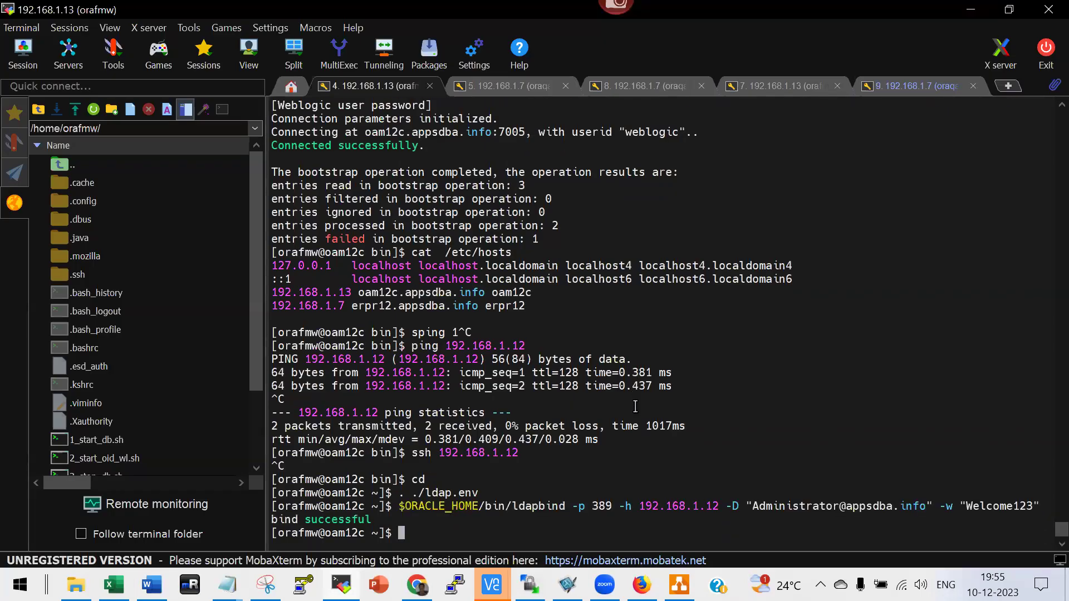
# Highlight the 192.168.1.12 host, bind account and password in the successful ldapbind output.
pyautogui.doubleClick(696, 504)
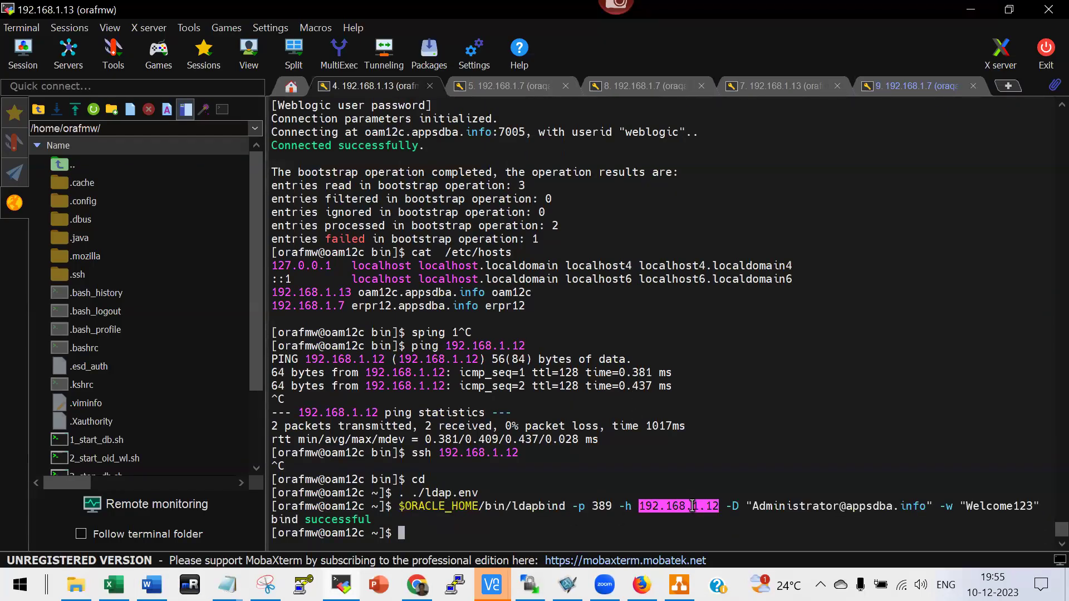
pyautogui.doubleClick(797, 505)
pyautogui.doubleClick(999, 506)
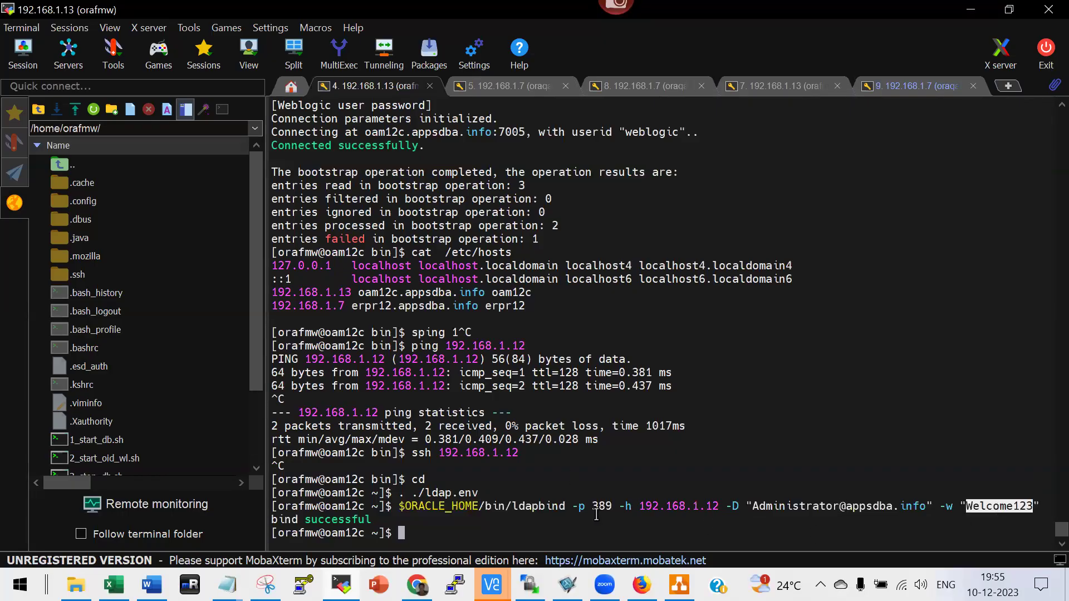
pyautogui.hotkey('alt', 'Tab')
pyautogui.scroll(-4, 418, 441)
# Scroll from page 2 down to the page 8 Edit Mapping Rule screenshot mapping dc=appsdba,dc=info.
pyautogui.scroll(-7, 418, 441)
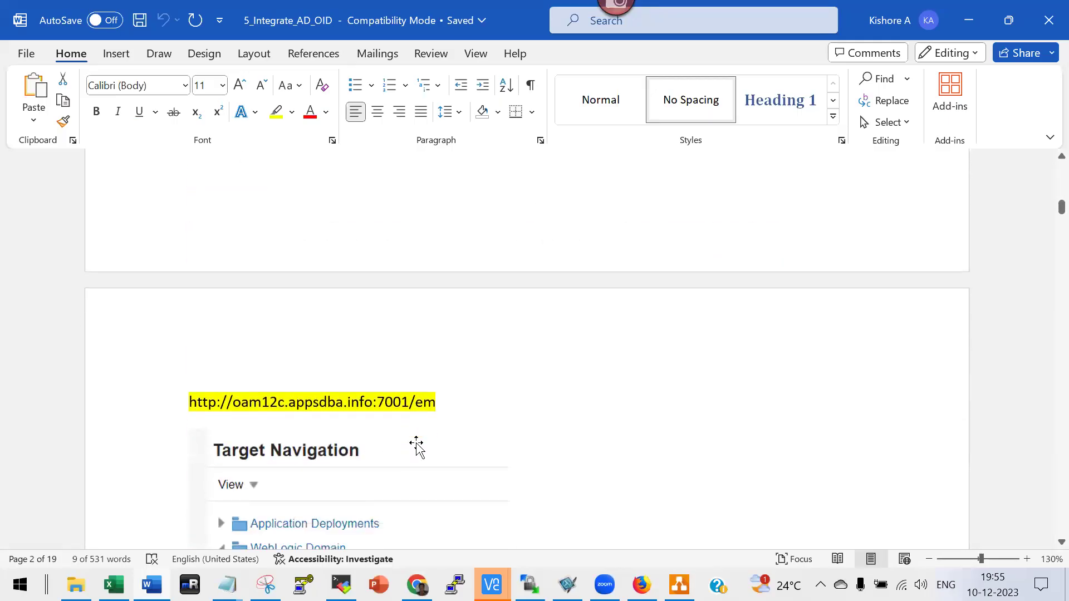
pyautogui.scroll(-3, 418, 445)
pyautogui.scroll(-9, 416, 445)
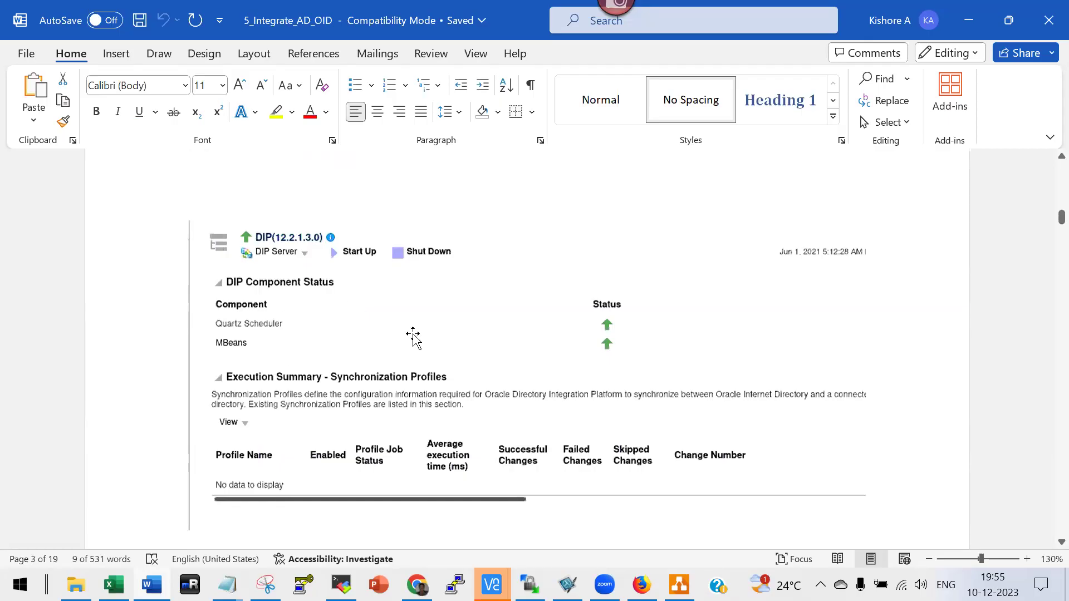
pyautogui.scroll(-10, 413, 340)
pyautogui.scroll(-7, 474, 388)
pyautogui.scroll(-10, 560, 392)
pyautogui.scroll(-7, 428, 401)
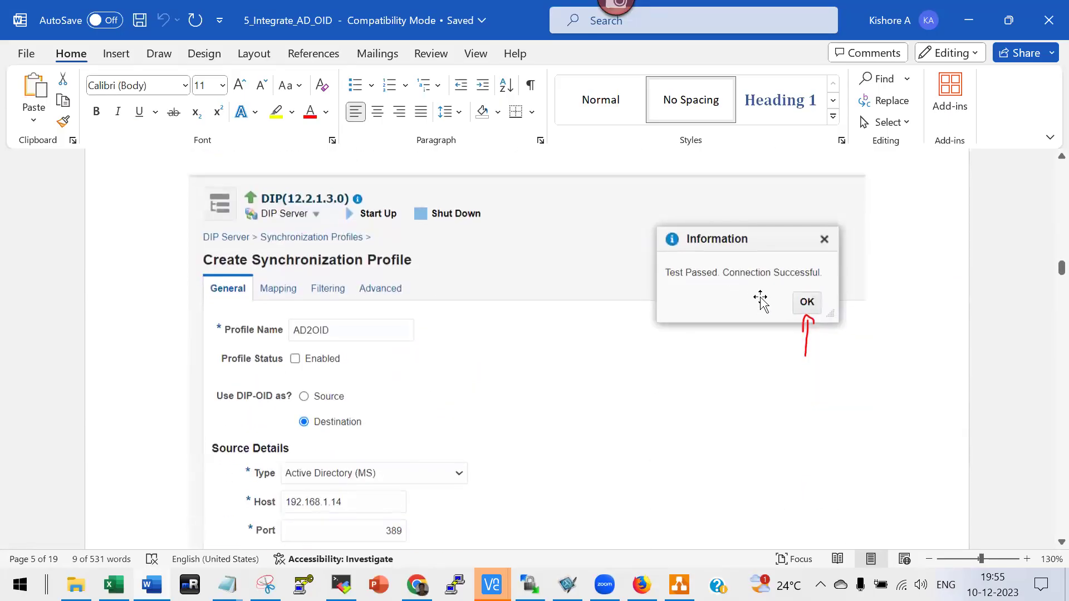
pyautogui.scroll(-2, 518, 377)
pyautogui.scroll(-2, 317, 286)
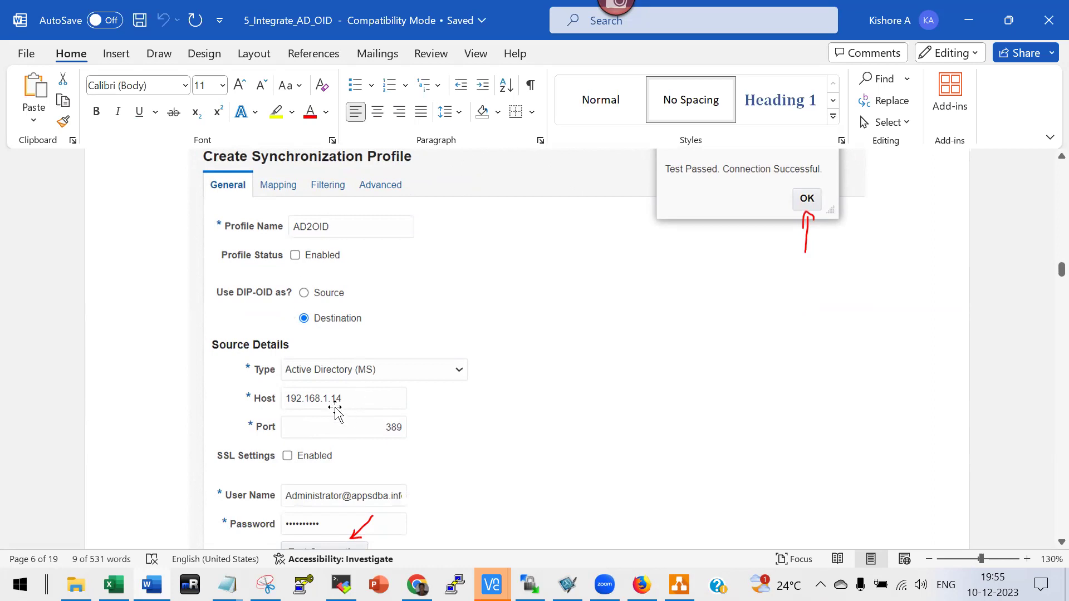
pyautogui.scroll(-3, 339, 405)
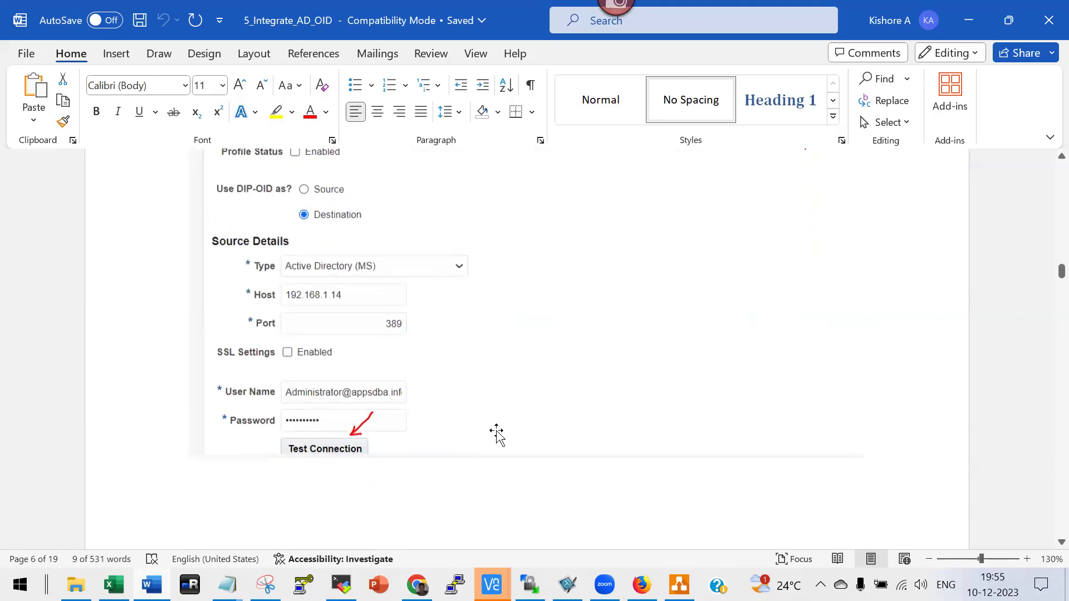
pyautogui.scroll(7, 511, 429)
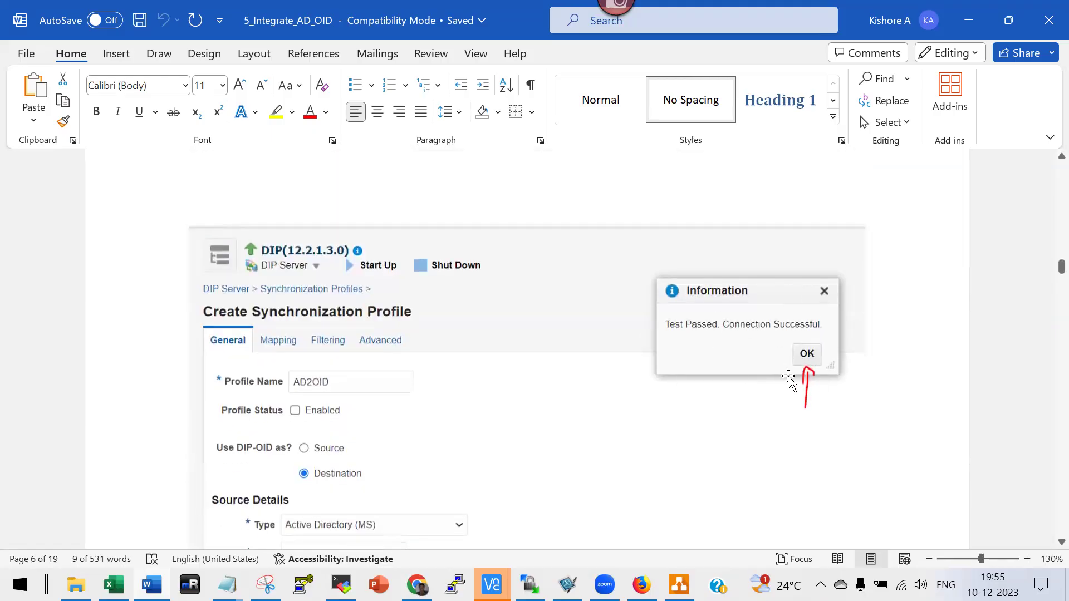
pyautogui.scroll(-13, 623, 374)
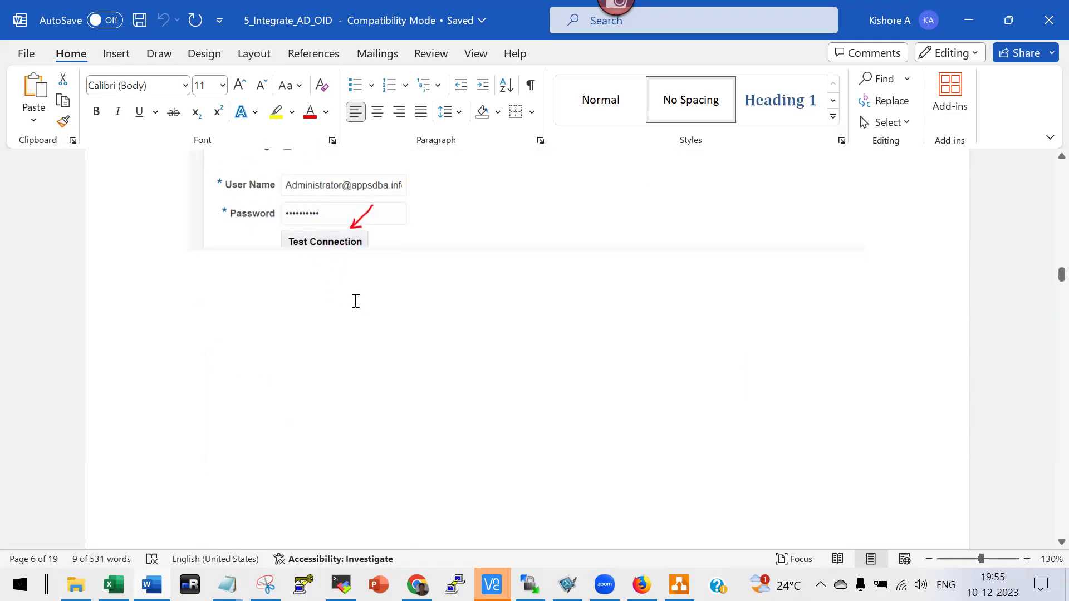
pyautogui.scroll(-12, 362, 312)
pyautogui.scroll(-6, 369, 330)
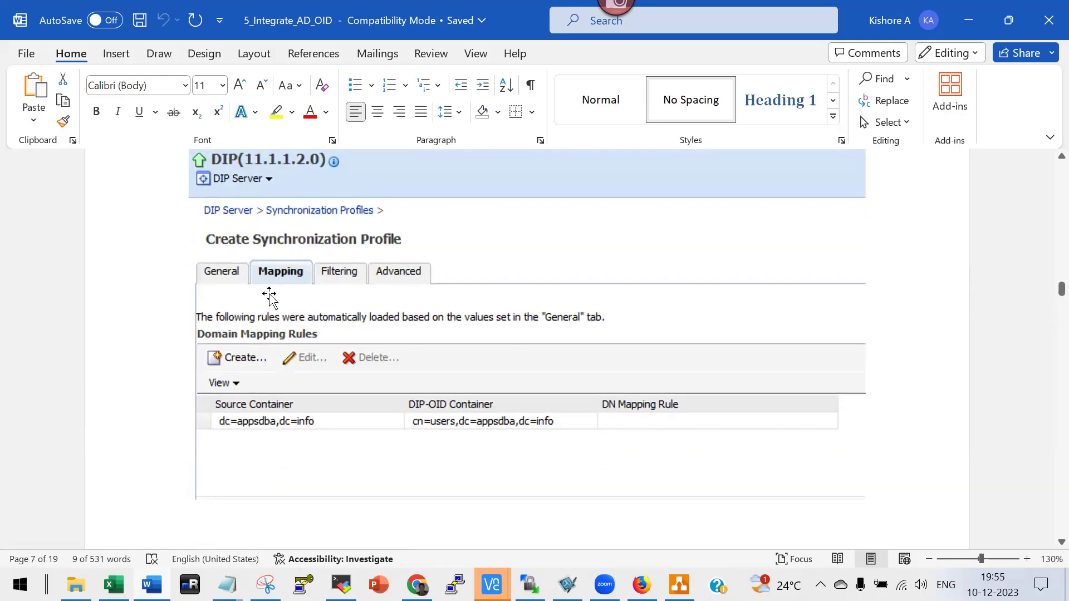
pyautogui.scroll(-7, 270, 295)
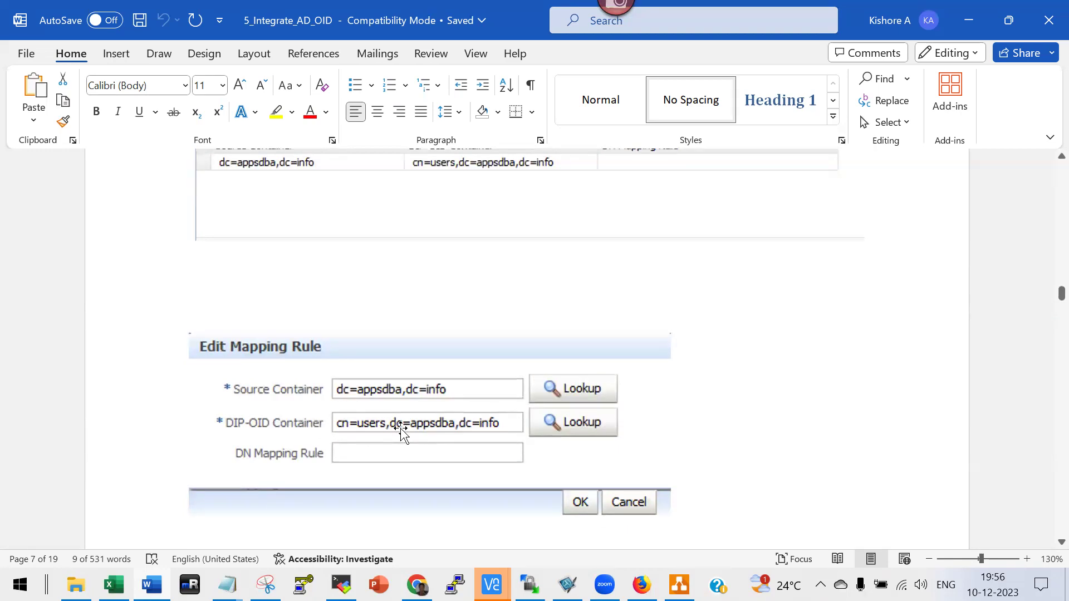
pyautogui.scroll(-4, 376, 405)
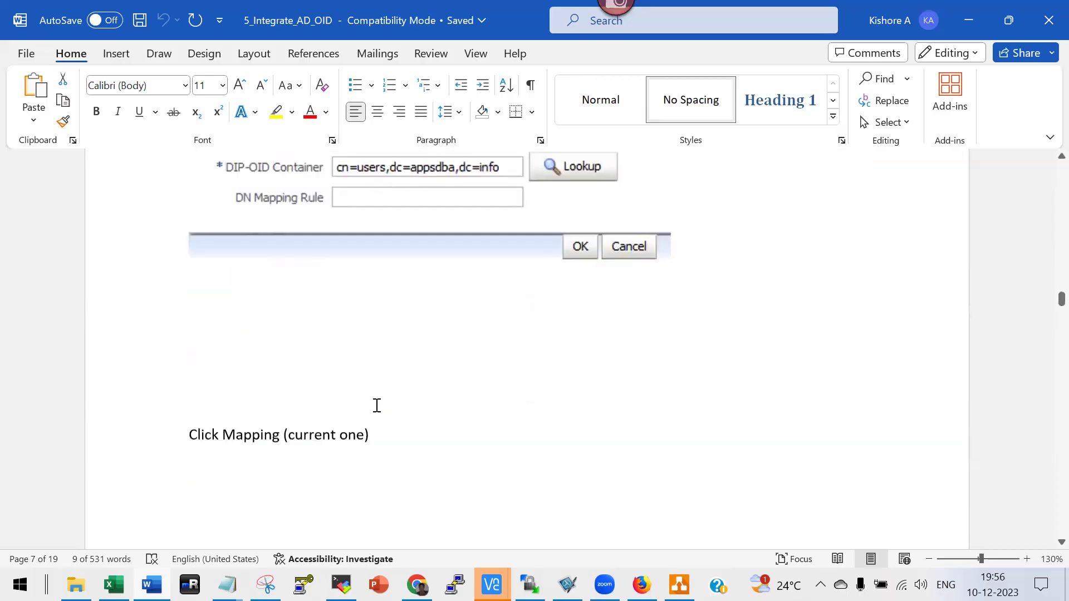
pyautogui.scroll(-7, 376, 406)
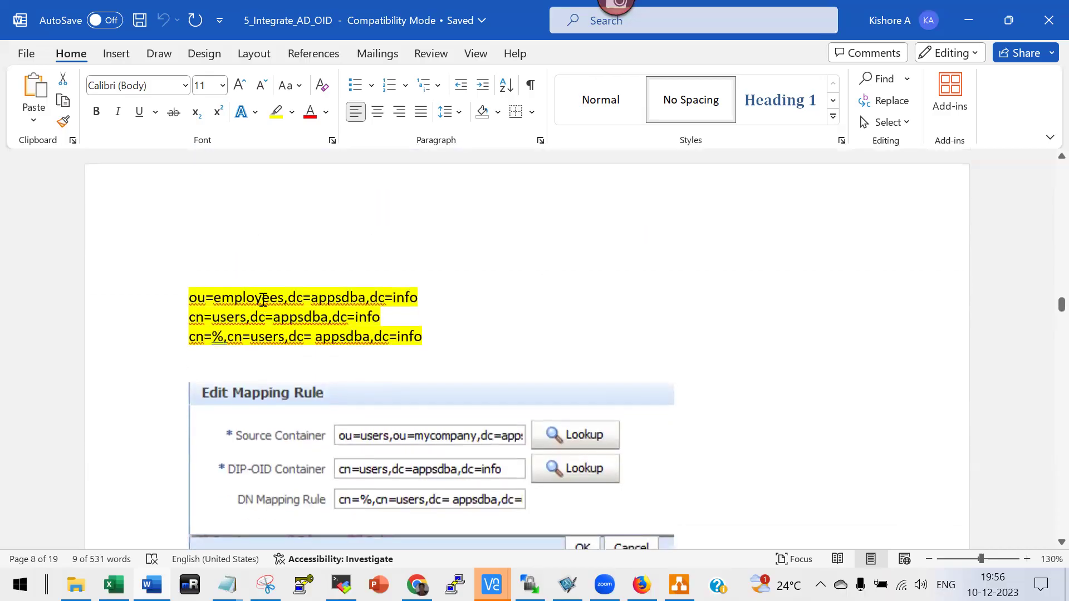
# Remove 'ou=employees,' from the first highlighted DN line, then paste it back.
pyautogui.click(137, 301)
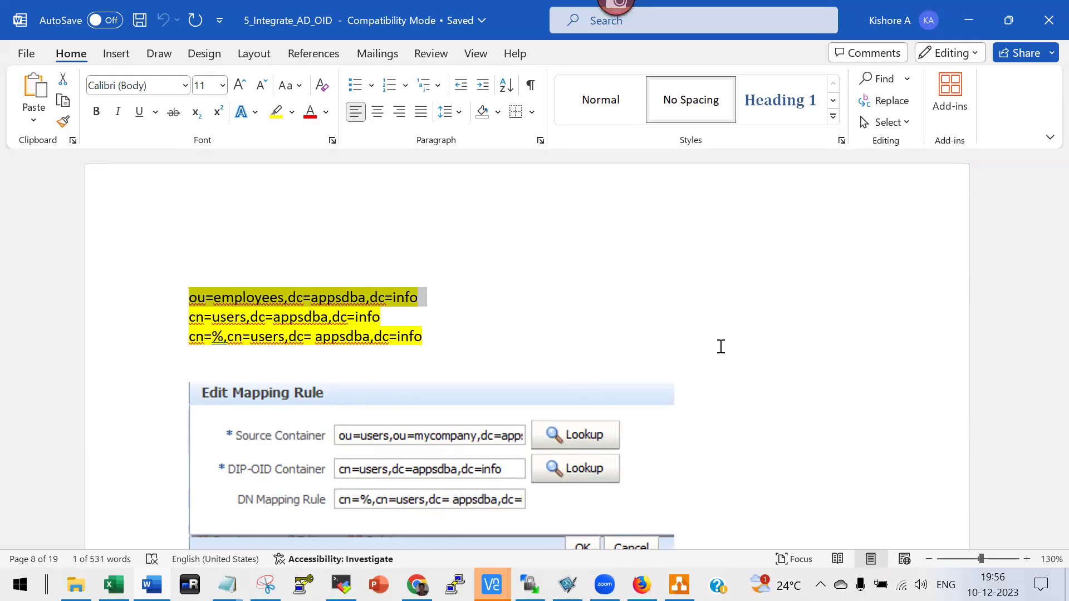
pyautogui.click(247, 302)
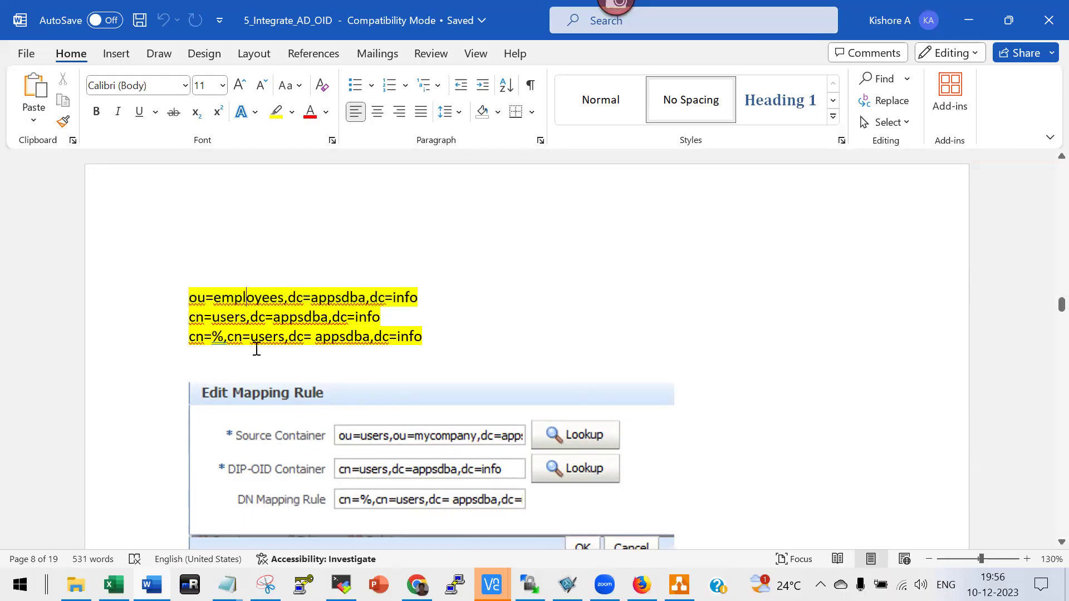
pyautogui.click(326, 297)
pyautogui.click(190, 298)
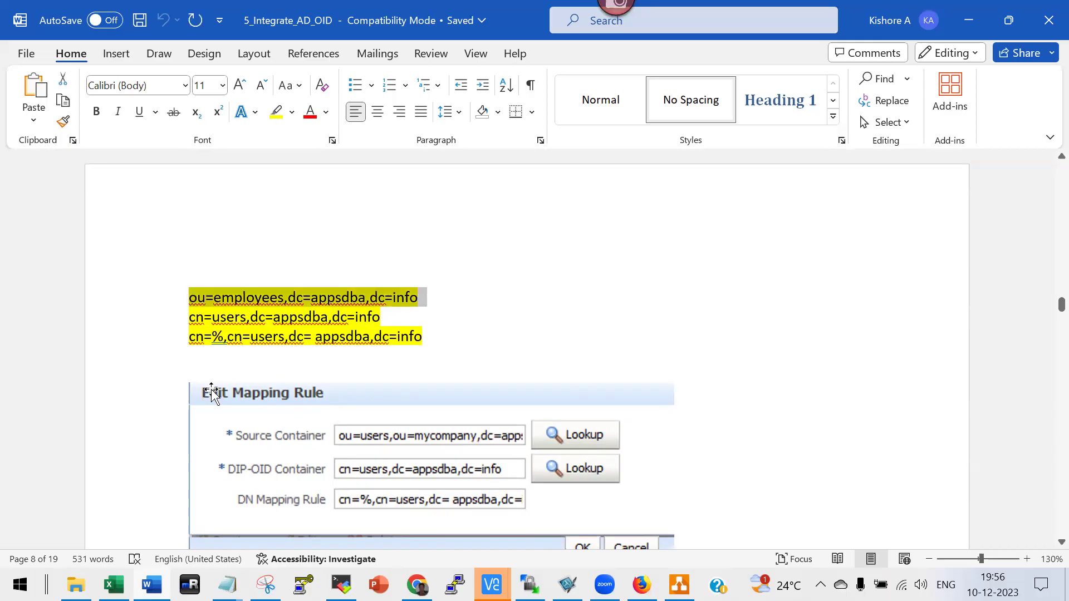
pyautogui.click(282, 300)
pyautogui.keyDown('shift'); pyautogui.click(188, 295); pyautogui.keyUp('shift')
pyautogui.hotkey('ctrl', 'c')
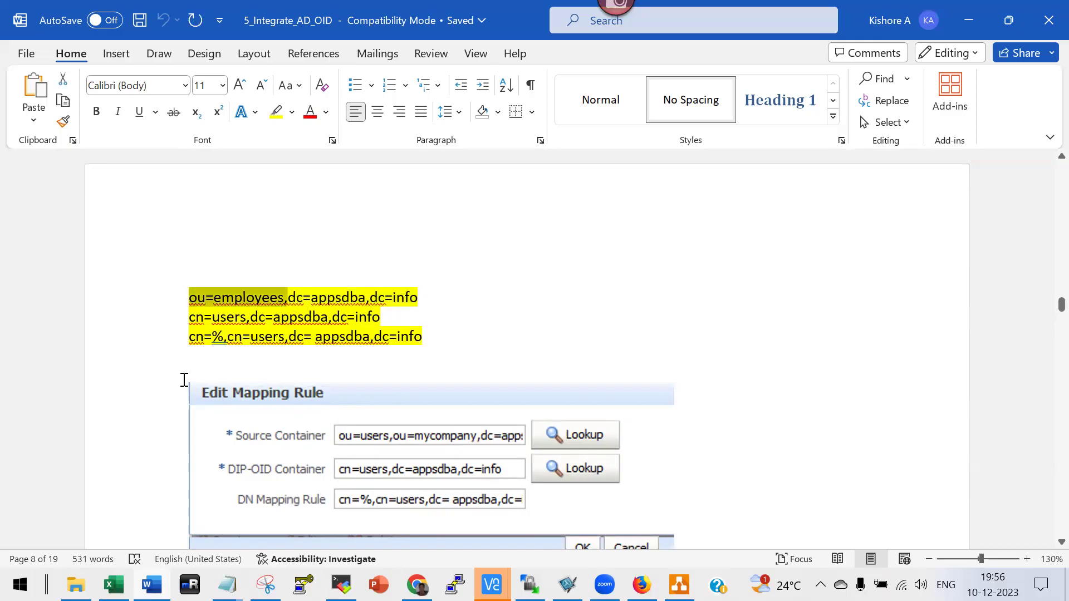
pyautogui.press('Delete')
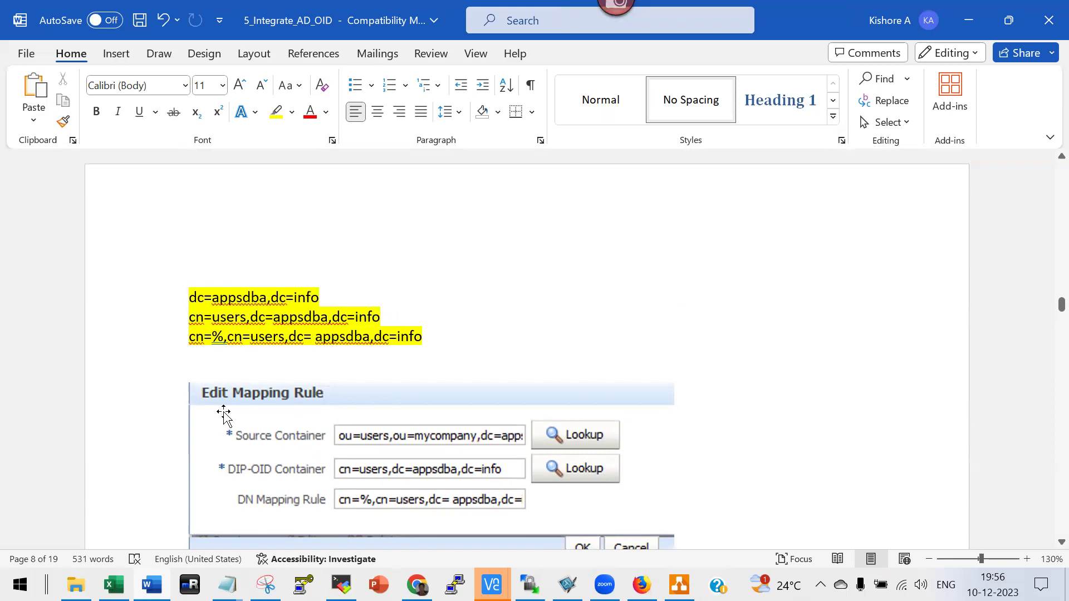
pyautogui.moveTo(224, 415); pyautogui.dragTo(227, 419)
pyautogui.hotkey('ctrl', 'v')
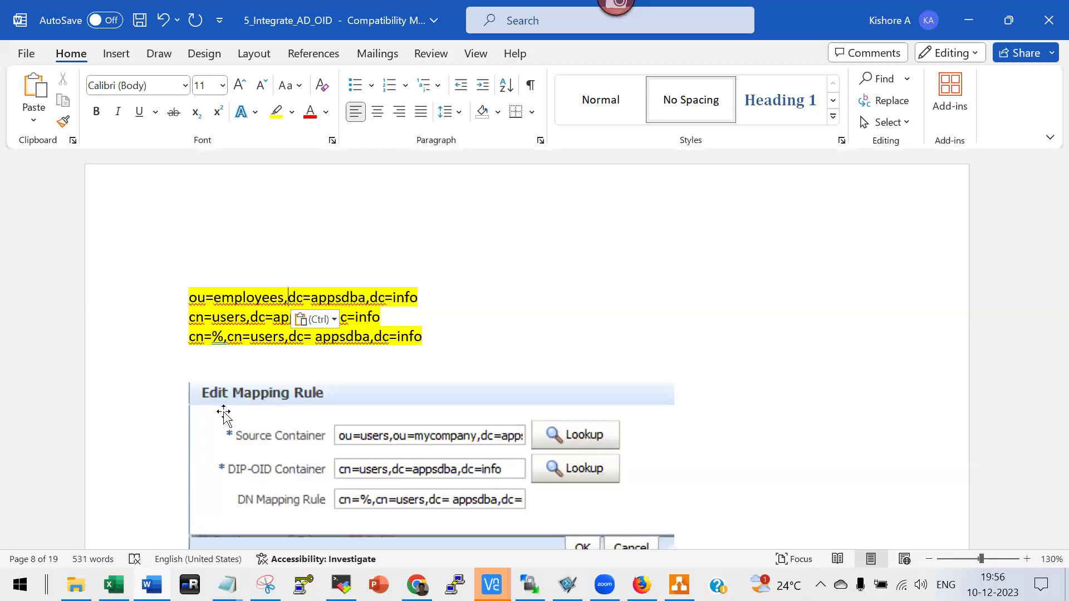
# Scroll to 'Mapping issue and solution' with the samaccountname:::user:uid::inetorderperson rule.
pyautogui.scroll(-3, 397, 426)
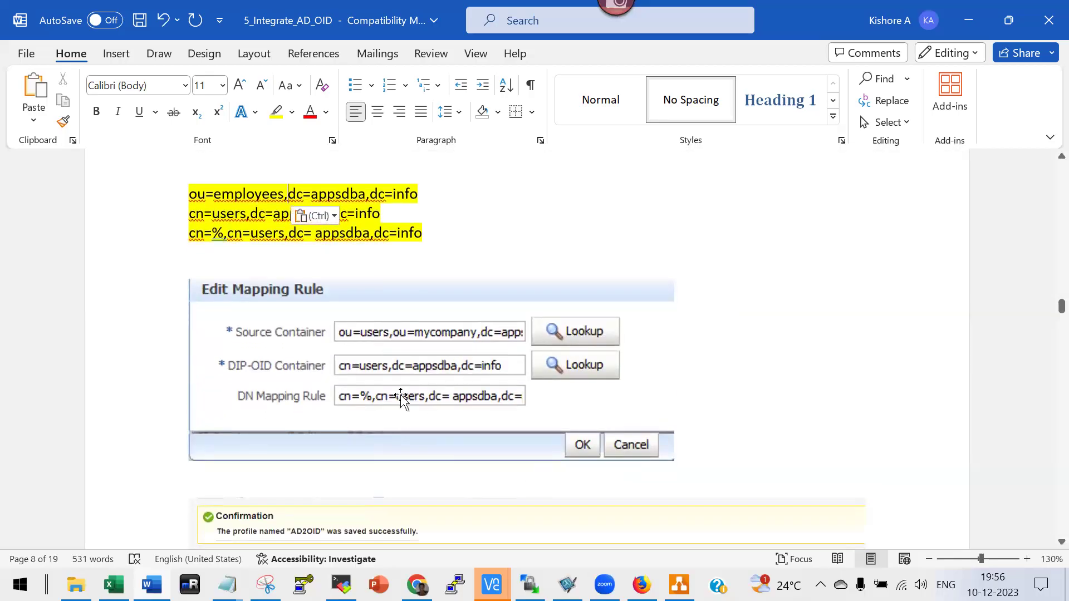
pyautogui.scroll(-12, 417, 377)
pyautogui.scroll(-8, 421, 381)
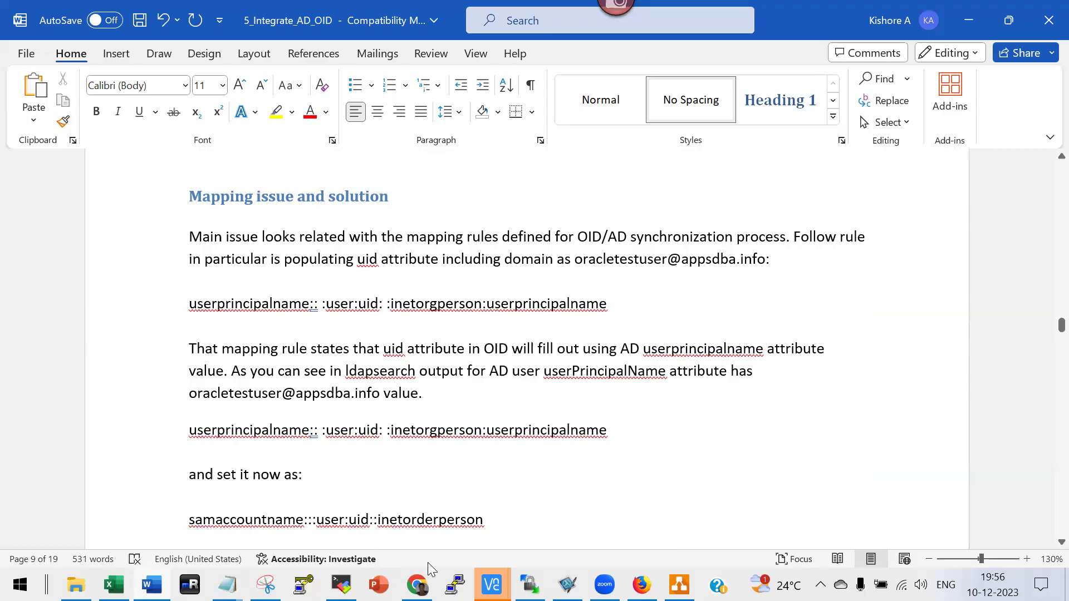
pyautogui.hotkey('alt', 'Tab')
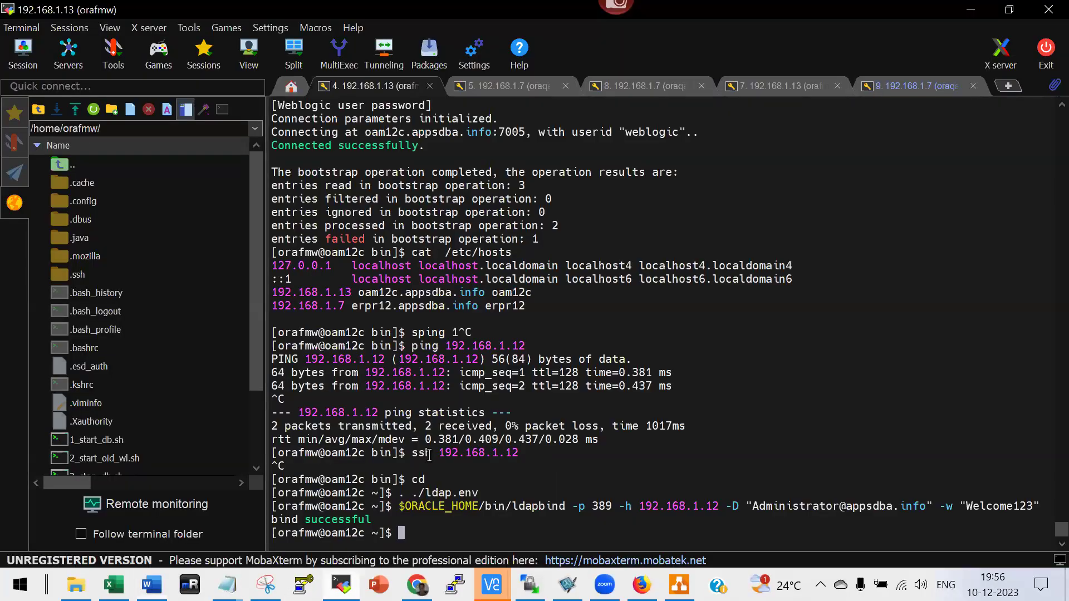
pyautogui.scroll(20, 440, 454)
pyautogui.scroll(10, 450, 454)
pyautogui.click(513, 87)
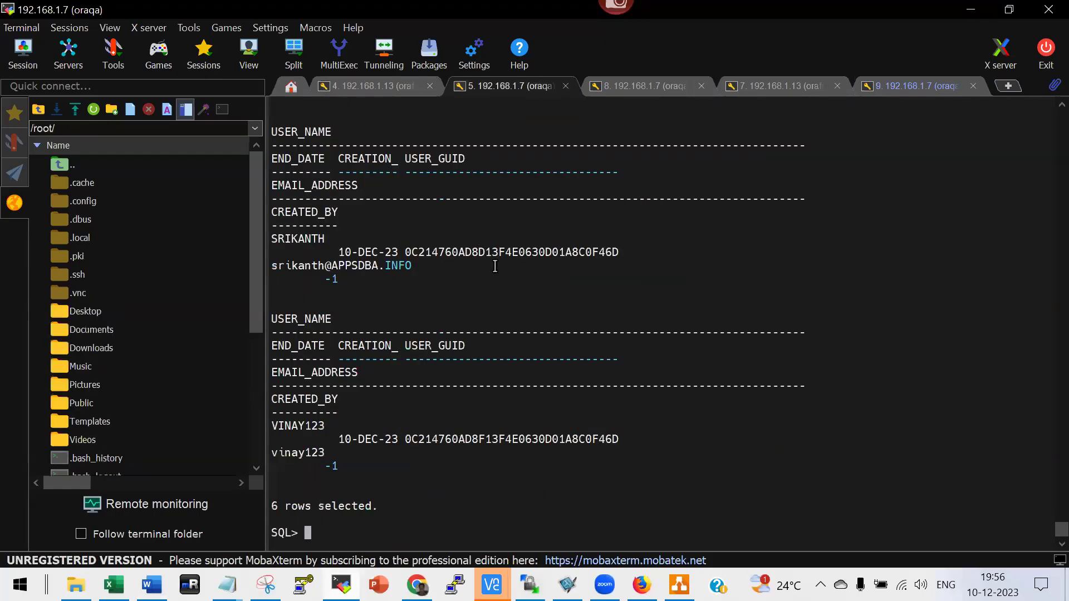
pyautogui.doubleClick(294, 236)
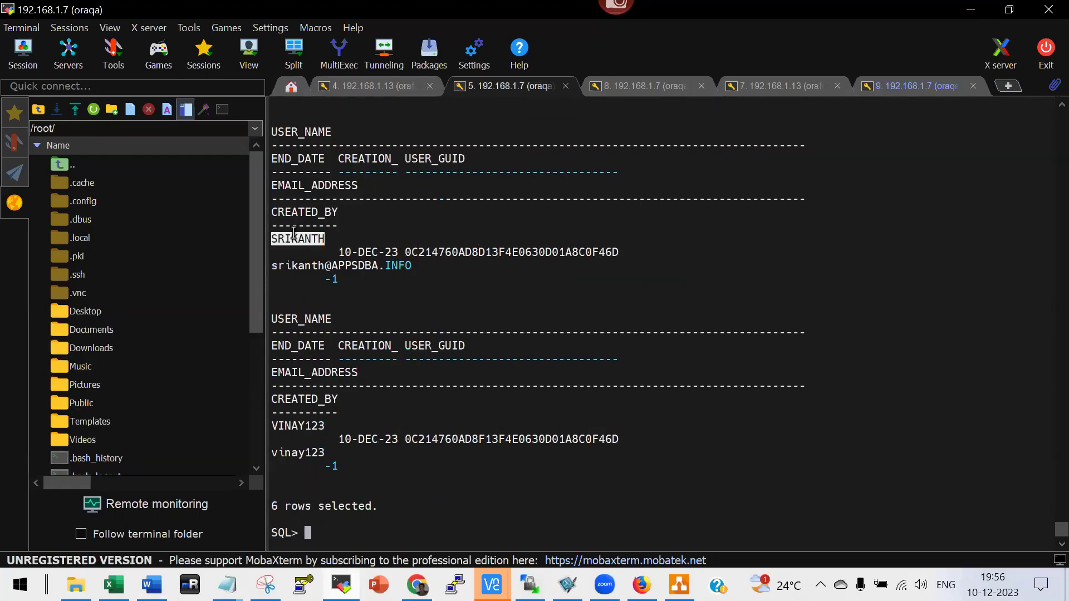
pyautogui.click(303, 426)
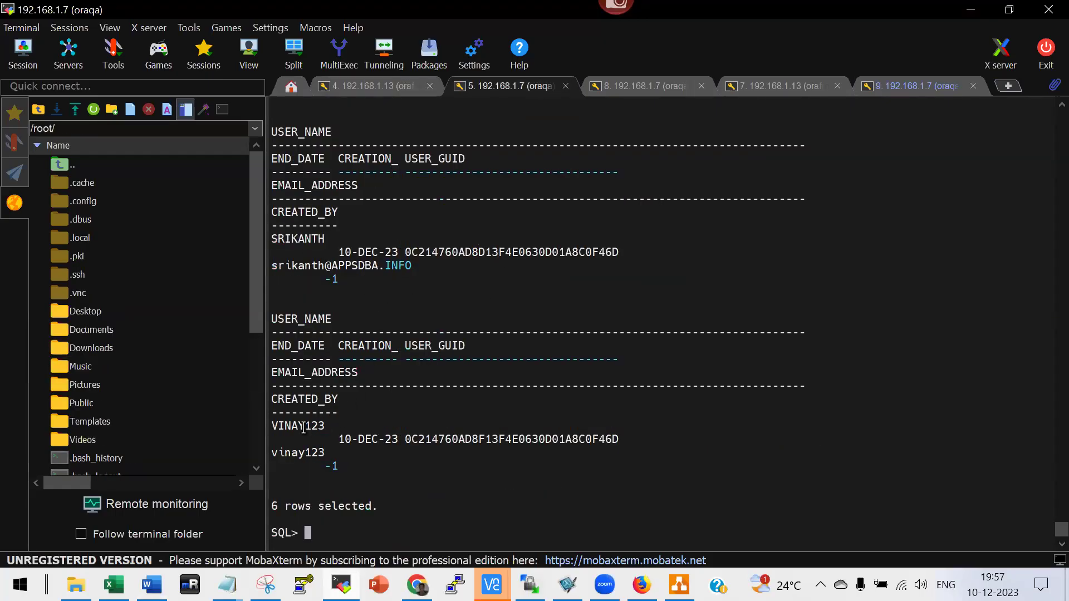
pyautogui.doubleClick(304, 426)
pyautogui.scroll(3, 375, 426)
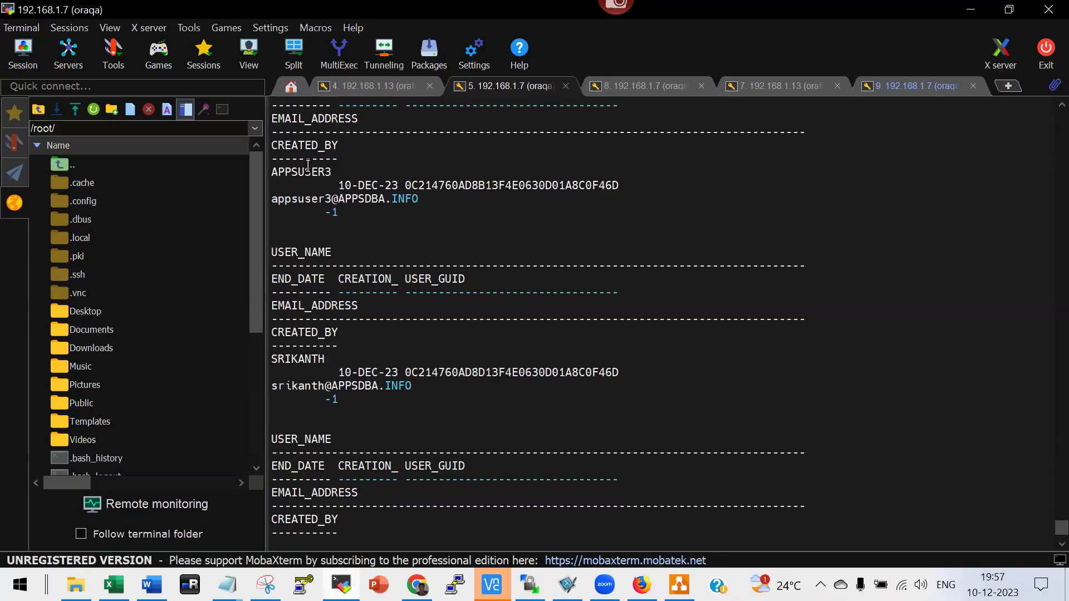
pyautogui.hotkey('alt', 'Tab')
pyautogui.scroll(-2, 351, 307)
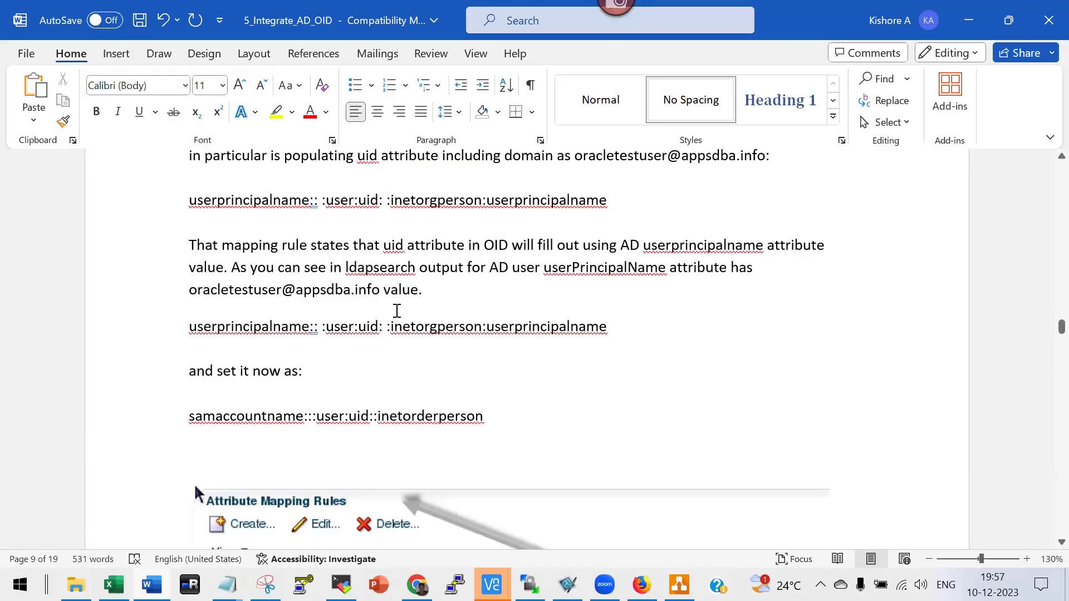
# Show the page 10 Edit Attribute Mapping Rule screenshot, then return to the OIDIdentityStore browser page.
pyautogui.scroll(-10, 396, 310)
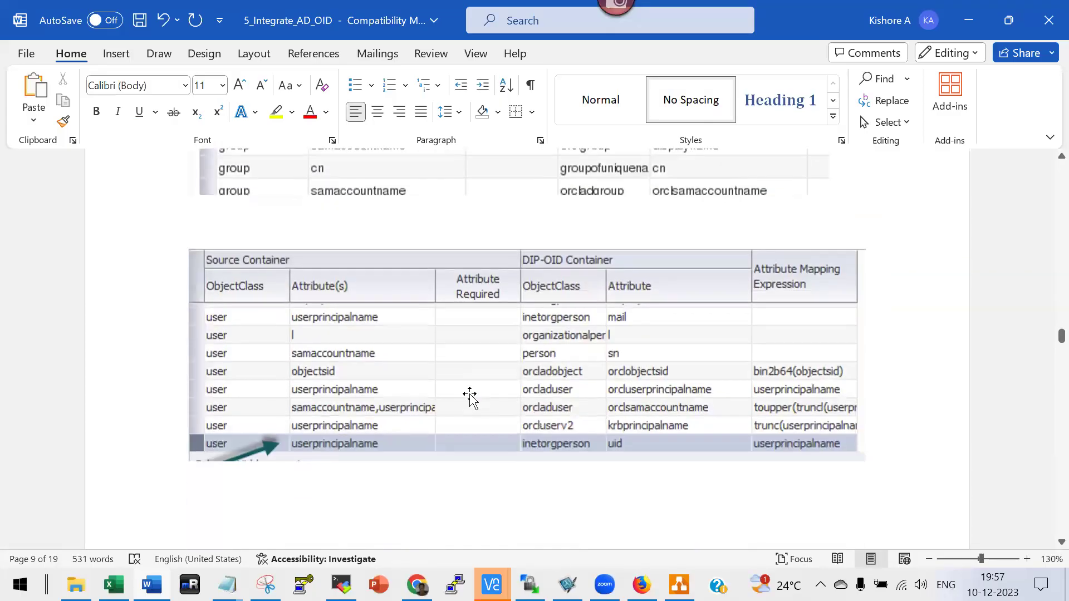
pyautogui.scroll(-3, 358, 418)
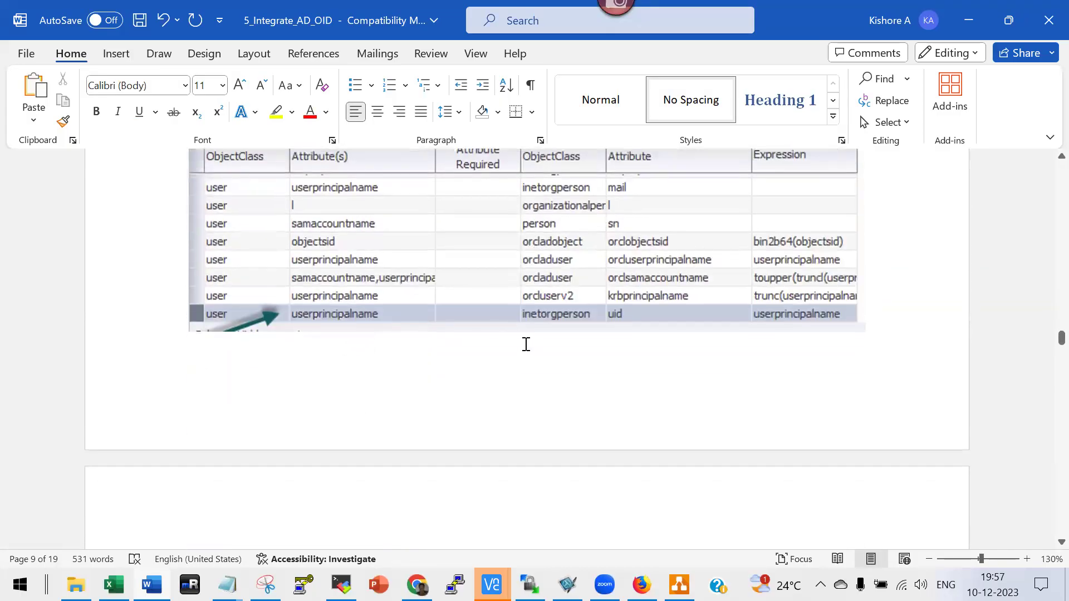
pyautogui.scroll(-15, 526, 344)
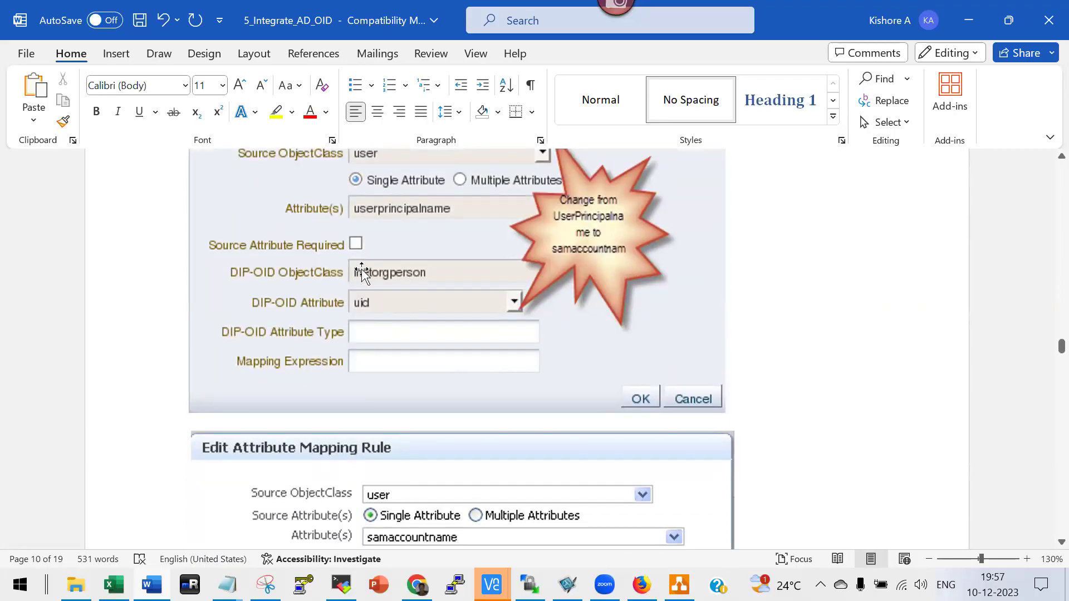
pyautogui.scroll(3, 393, 241)
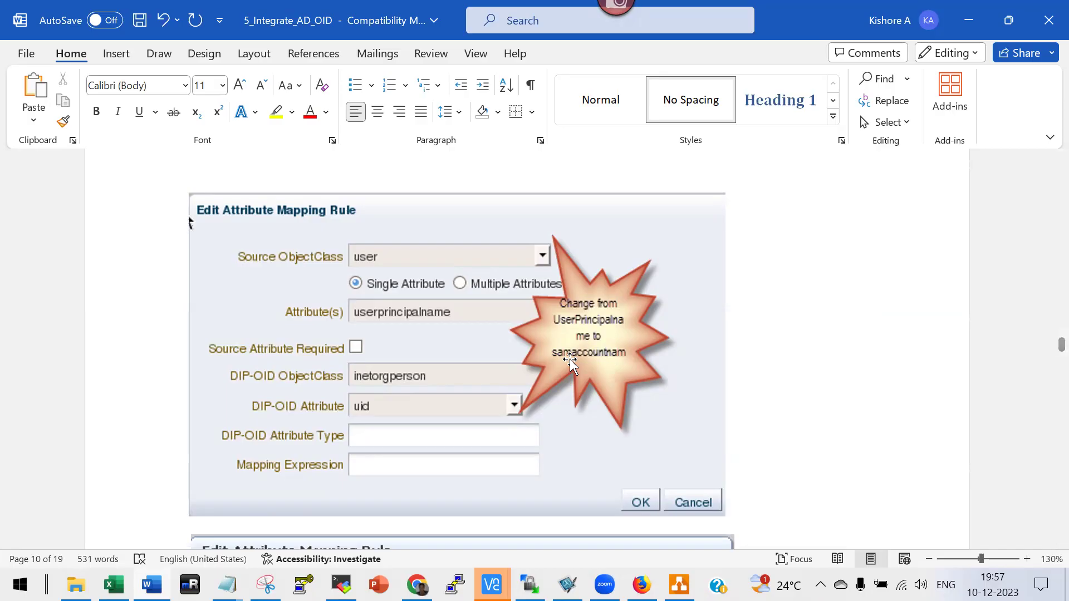
pyautogui.hotkey('alt', 'Tab')
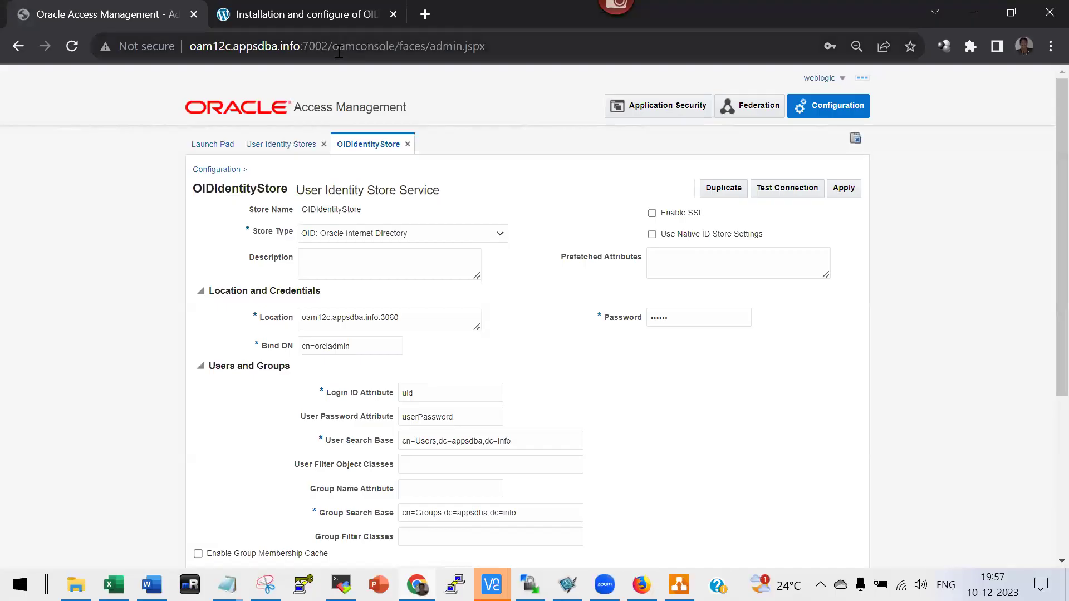
# Load Directory Services Manager by changing the address to port 7001 with path /odsm.
pyautogui.click(322, 45)
pyautogui.click(477, 44)
pyautogui.keyDown('shift'); pyautogui.click(327, 46); pyautogui.keyUp('shift')
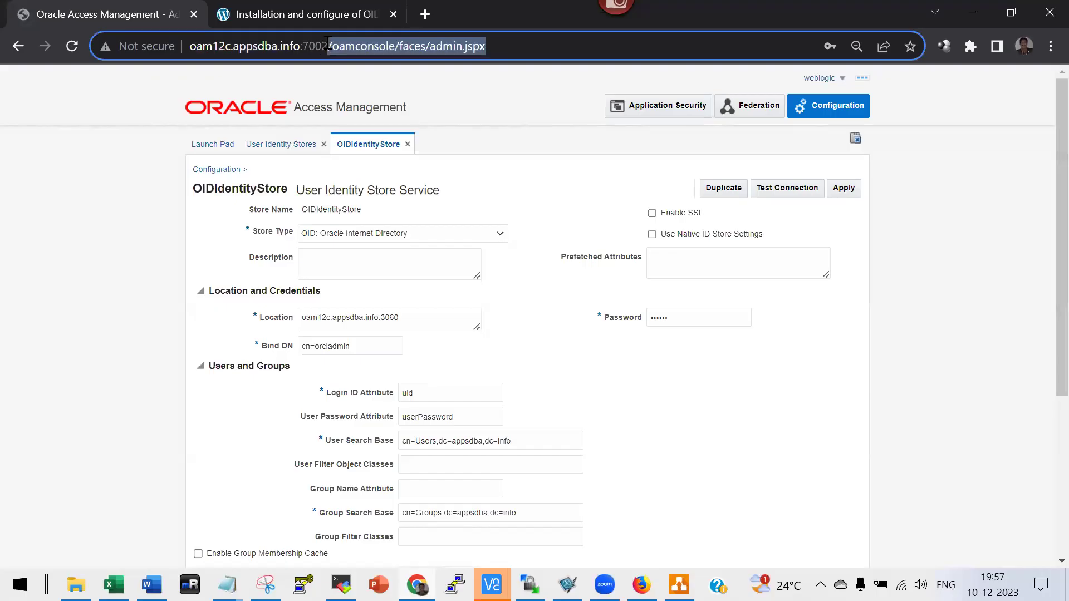
pyautogui.hotkey('shift', 'Left')
pyautogui.write('1')
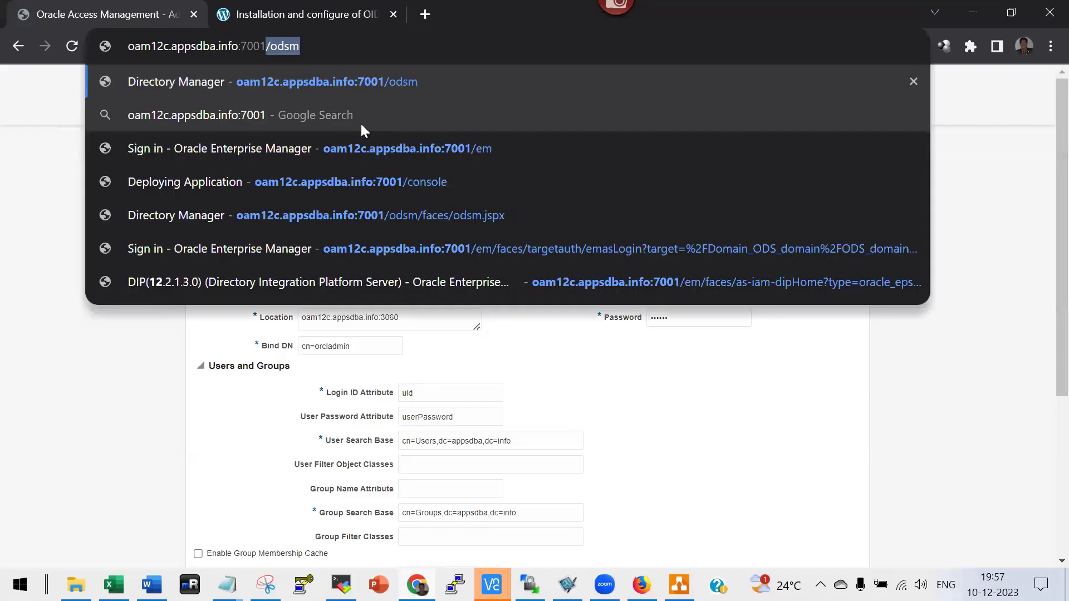
pyautogui.press('Return')
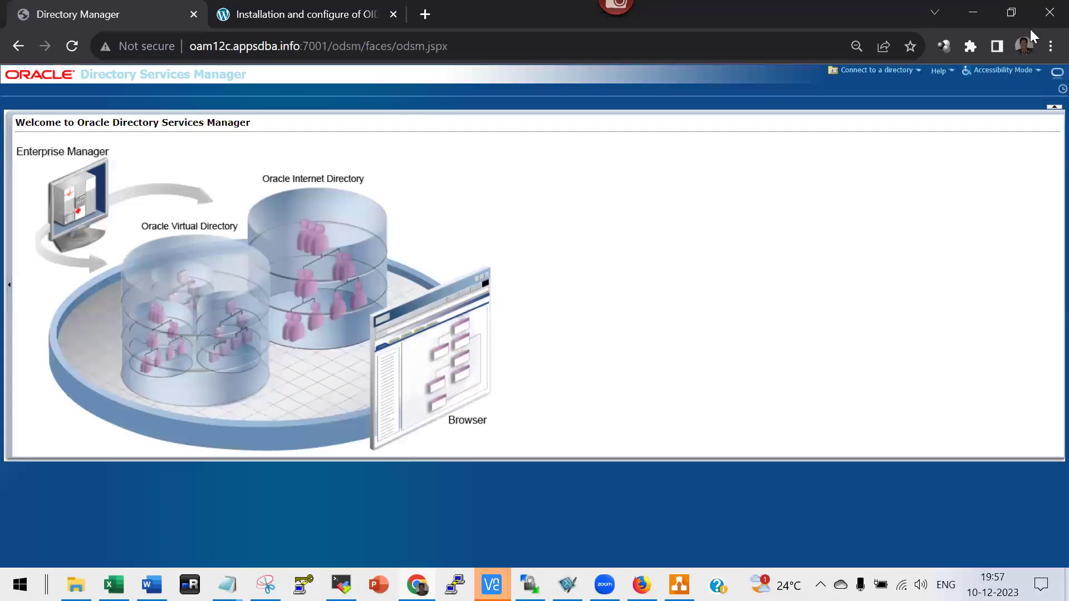
# Connect to the recent OID directory connection, entering its password.
pyautogui.click(889, 77)
pyautogui.click(875, 129)
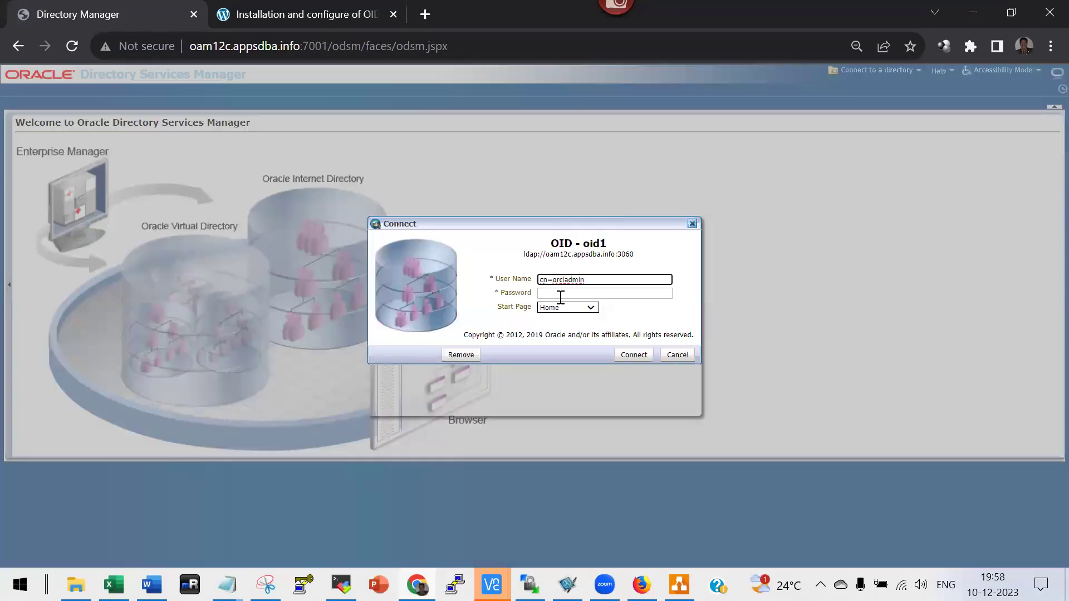
pyautogui.click(569, 291)
pyautogui.write('welcome1')
pyautogui.press('Return')
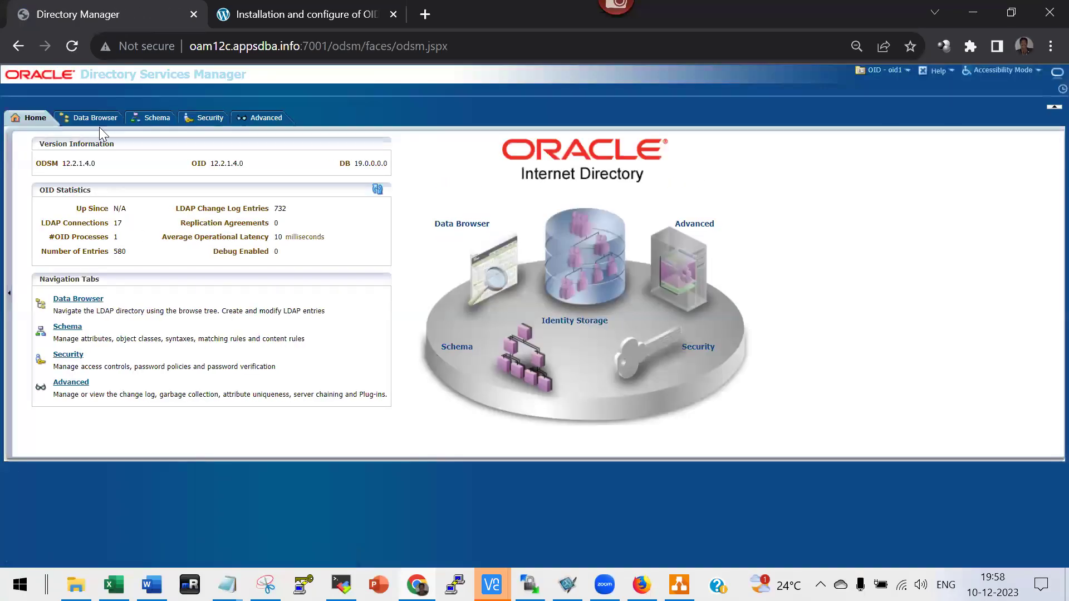
# Search the Data Browser for the synced user's account name, correcting a misspelling.
pyautogui.click(92, 118)
pyautogui.click(48, 141)
pyautogui.write('ssikatnth')
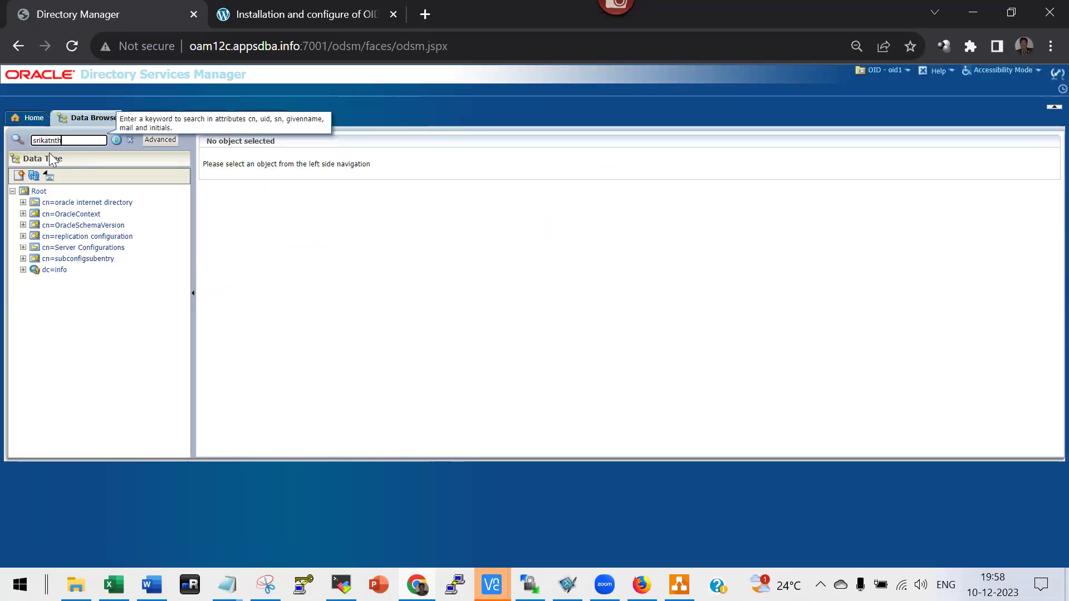
pyautogui.press('Return')
pyautogui.doubleClick(78, 144)
pyautogui.write('ss')
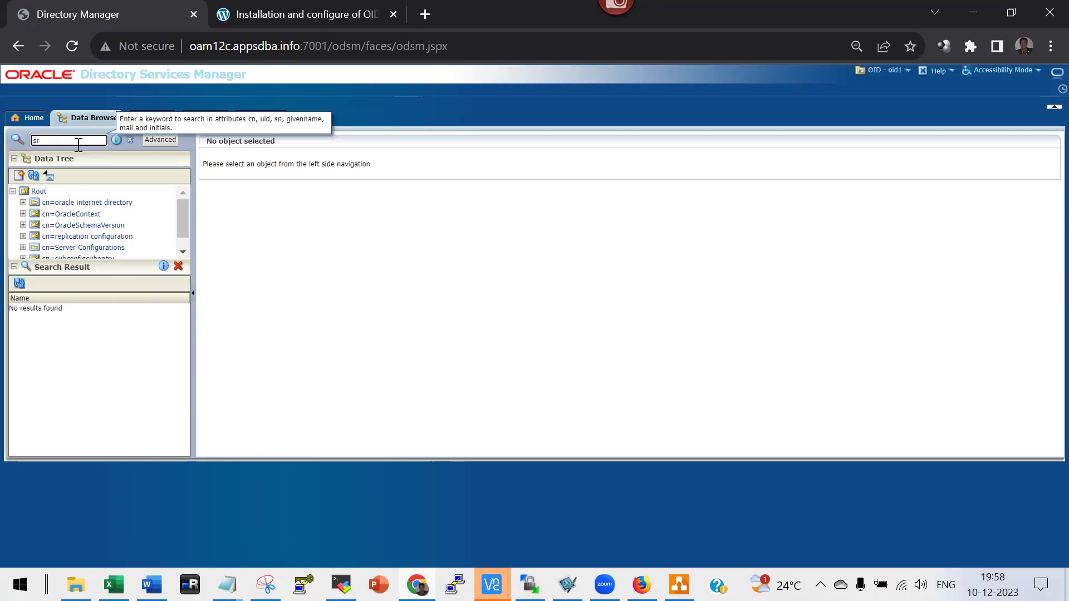
pyautogui.press('Return')
# Open the user's attribute list, copy its orclSourceObjectDN value, and bring up Notepad.
pyautogui.click(62, 309)
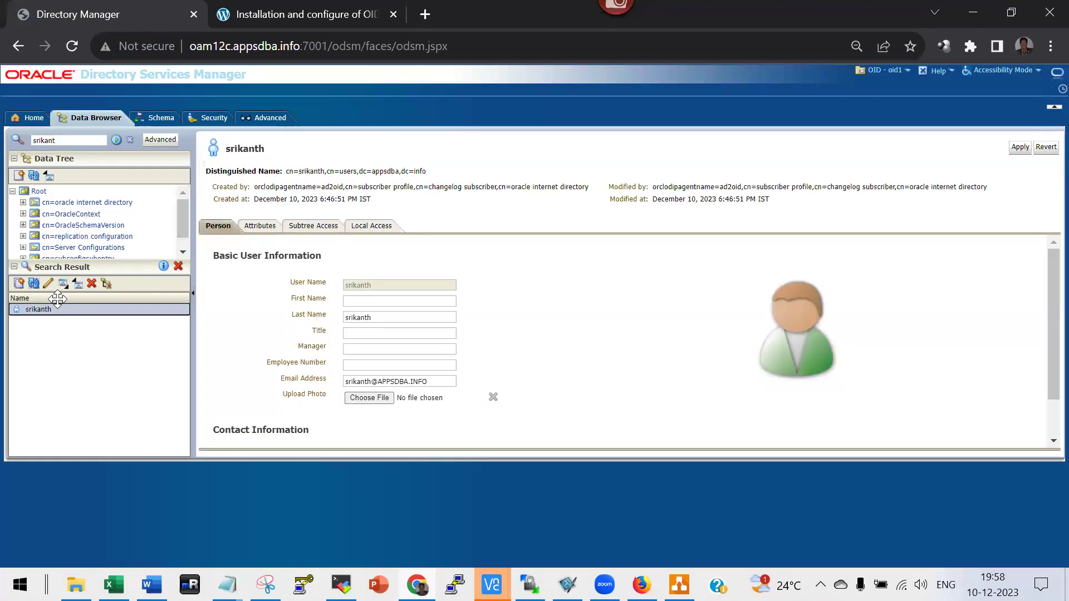
pyautogui.click(261, 227)
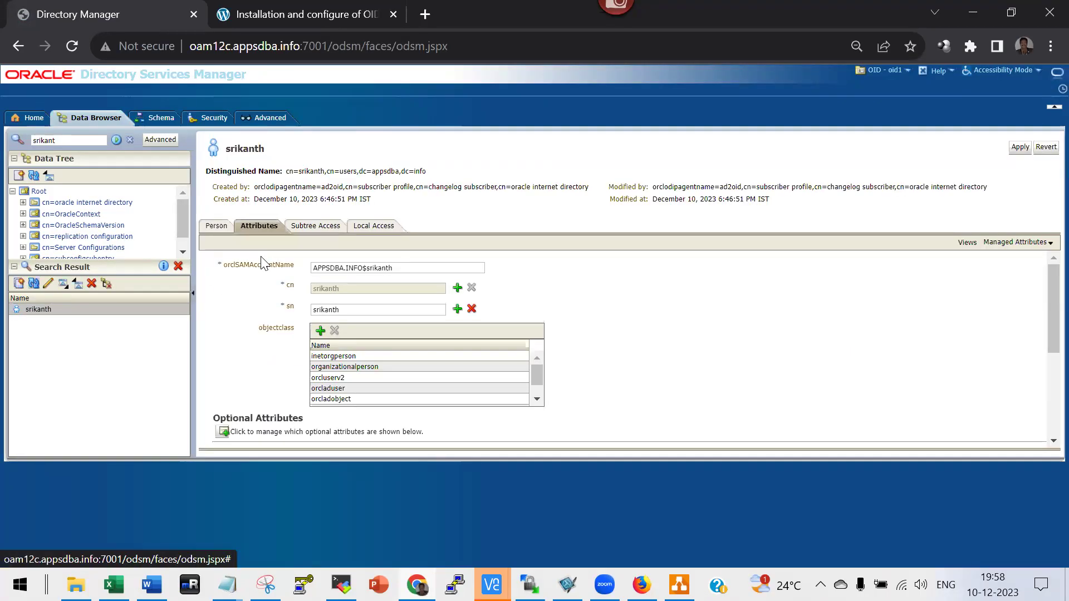
pyautogui.scroll(-3, 642, 341)
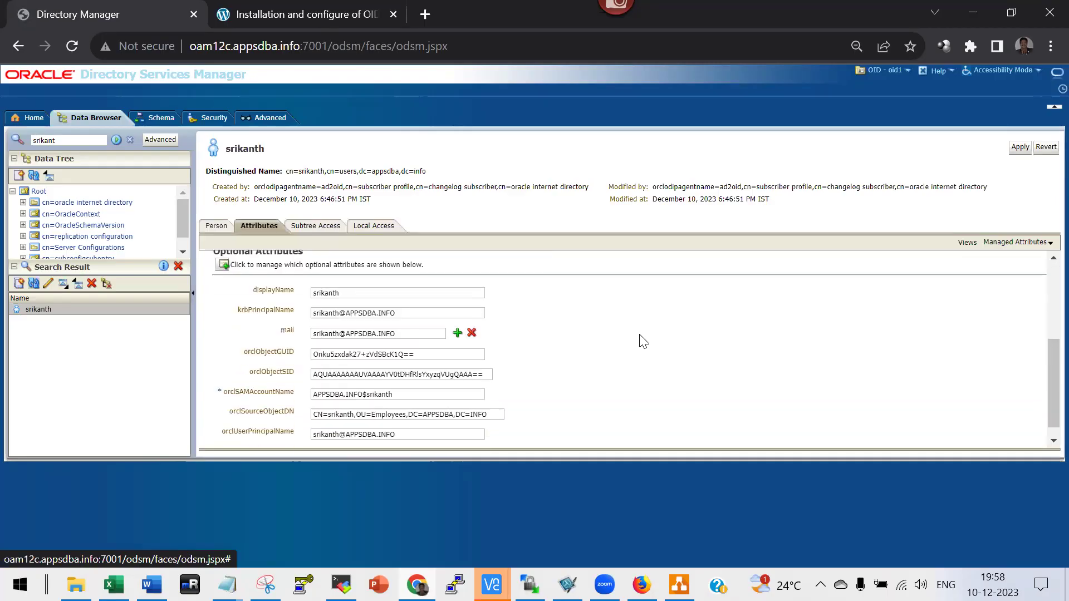
pyautogui.scroll(-1, 320, 413)
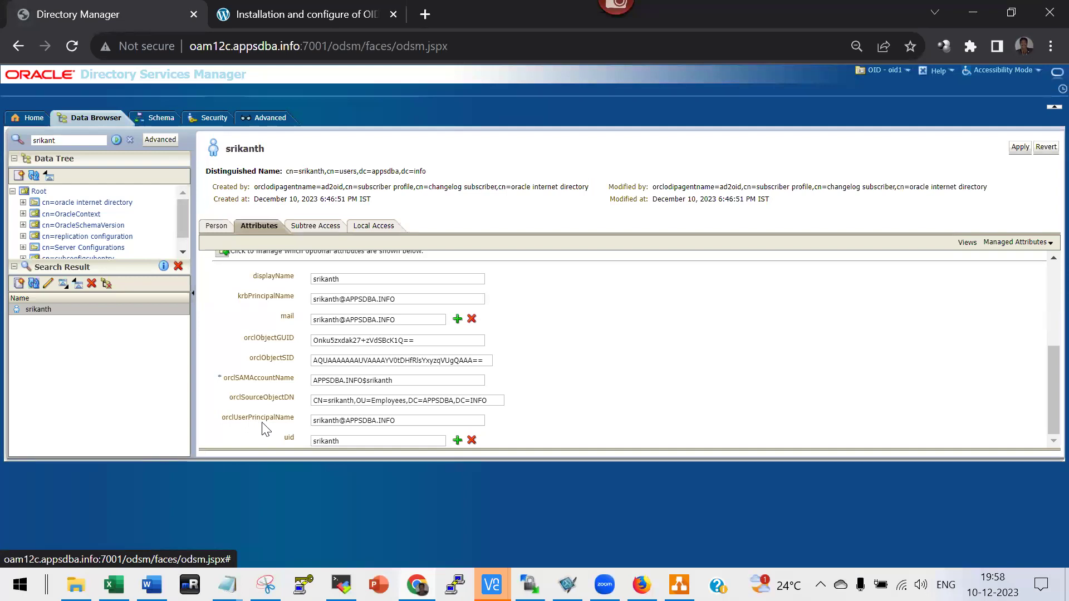
pyautogui.click(351, 440)
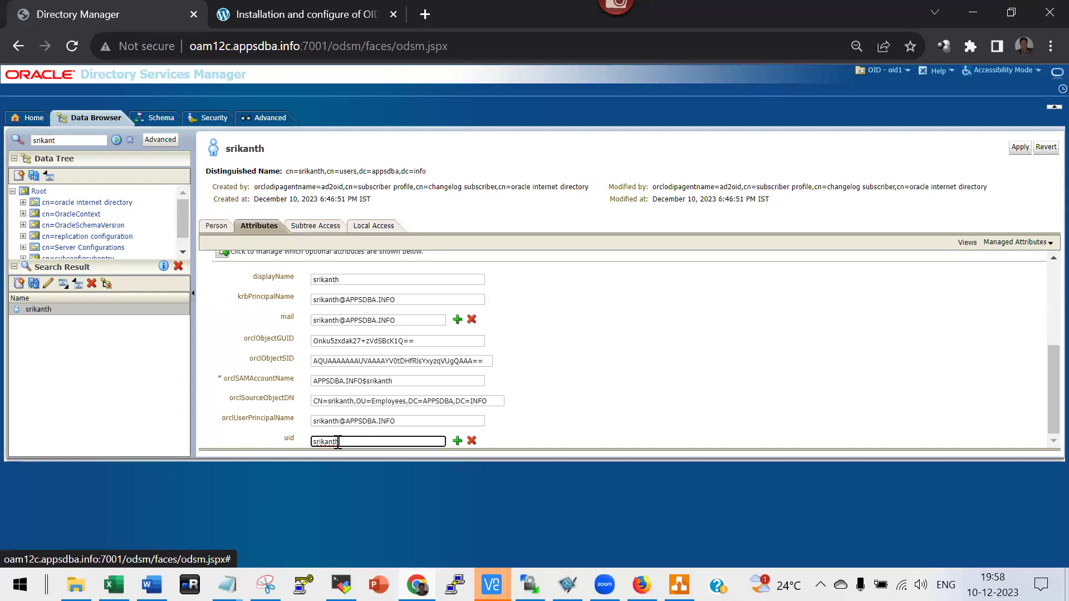
pyautogui.doubleClick(310, 443)
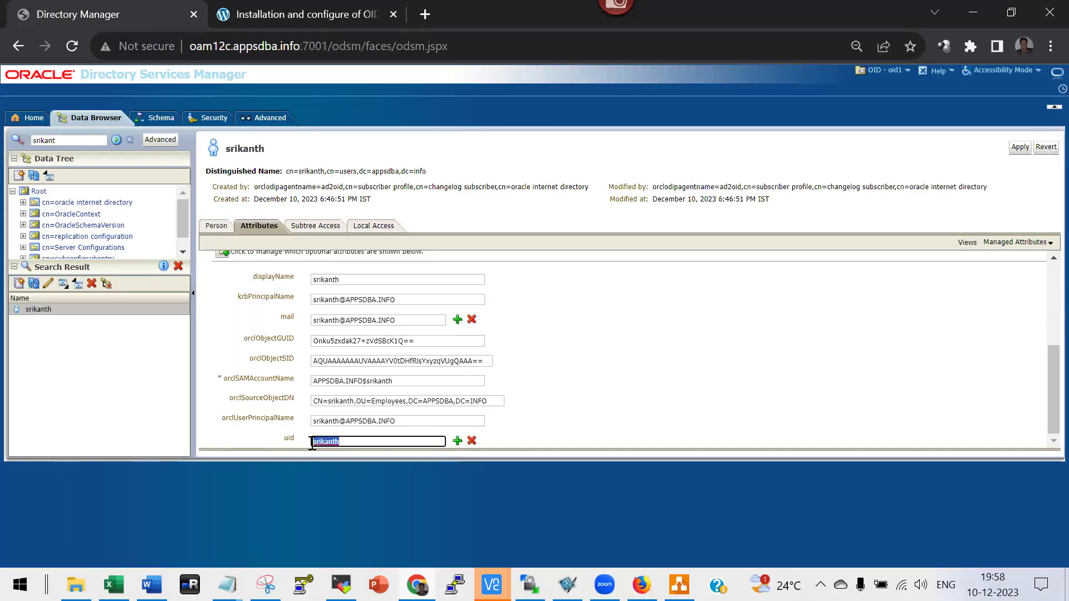
pyautogui.tripleClick(389, 401)
pyautogui.hotkey('ctrl', 'c')
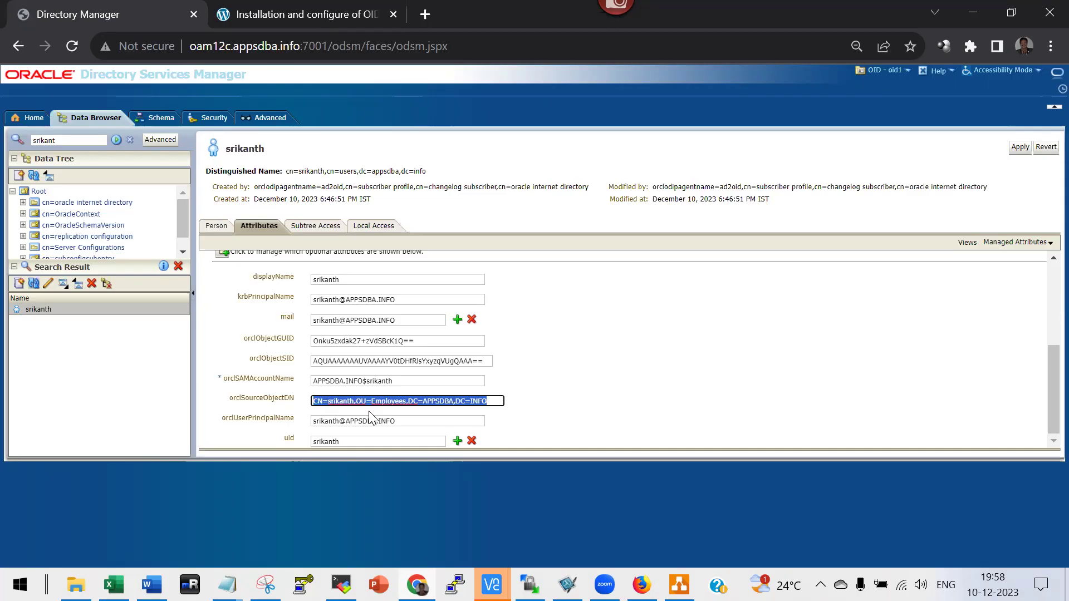
pyautogui.click(228, 584)
pyautogui.click(139, 517)
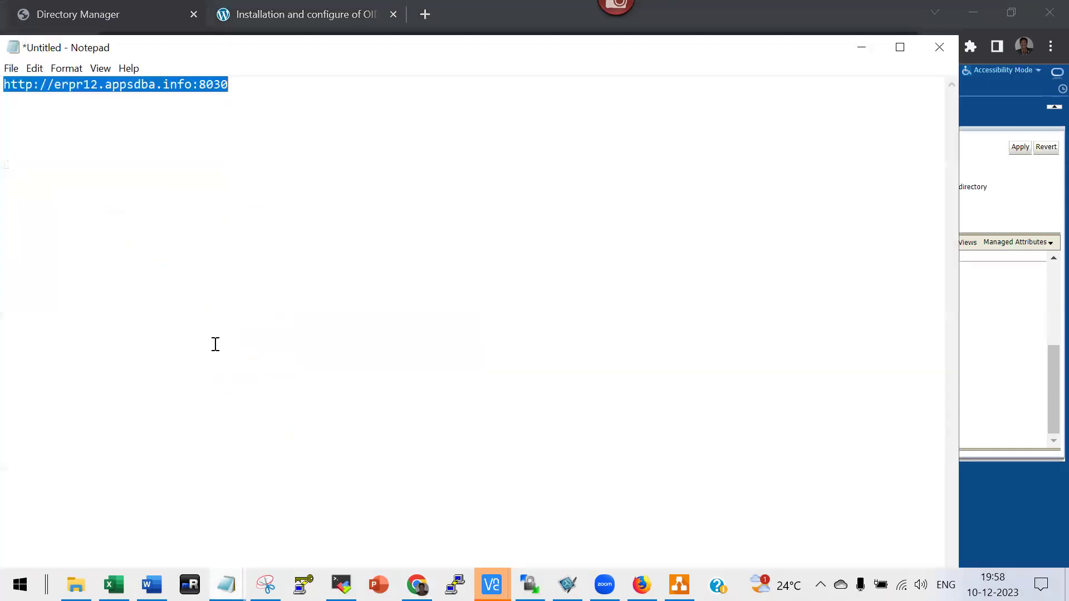
# Paste the CN,OU=Employees,DC=APPSDBA,DC=INFO source DN below the URL, then return to Chrome.
pyautogui.click(259, 93)
pyautogui.press('Return')
pyautogui.hotkey('ctrl', 'v')
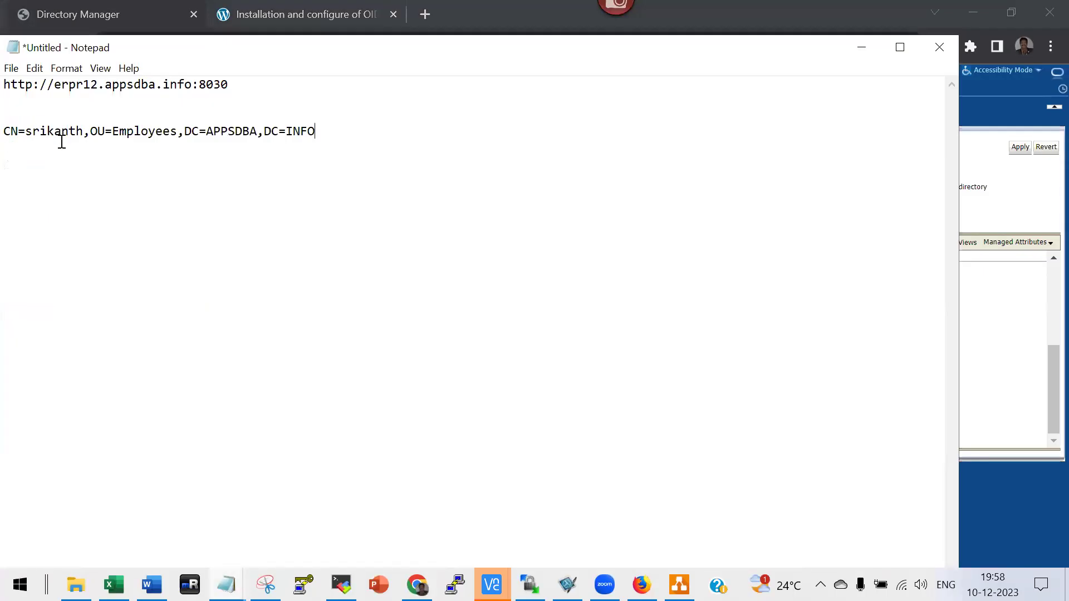
pyautogui.click(88, 134)
pyautogui.keyDown('shift'); pyautogui.click(316, 132); pyautogui.keyUp('shift')
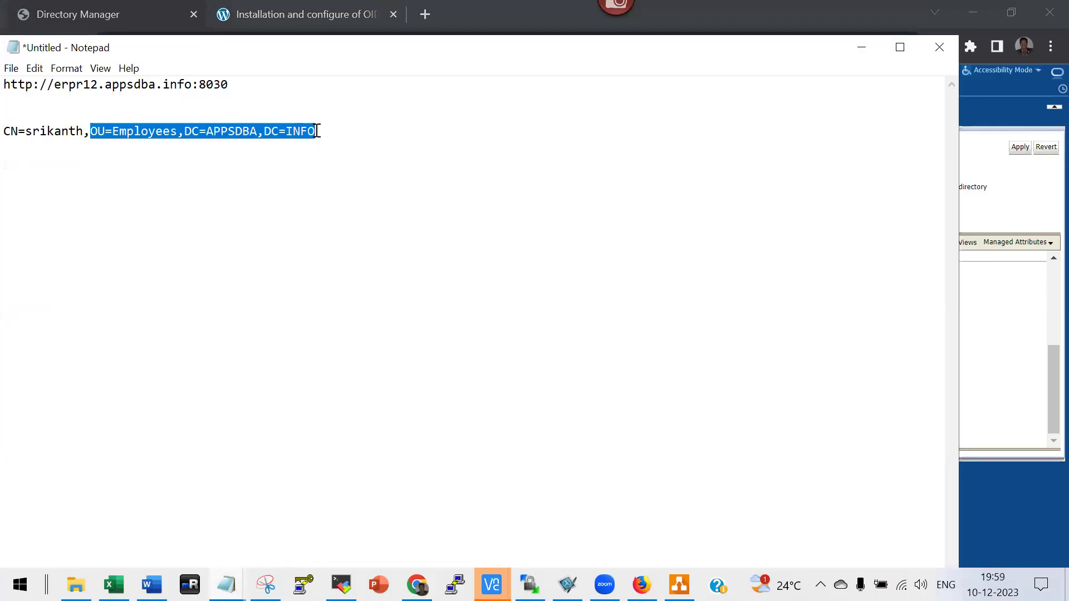
pyautogui.click(85, 134)
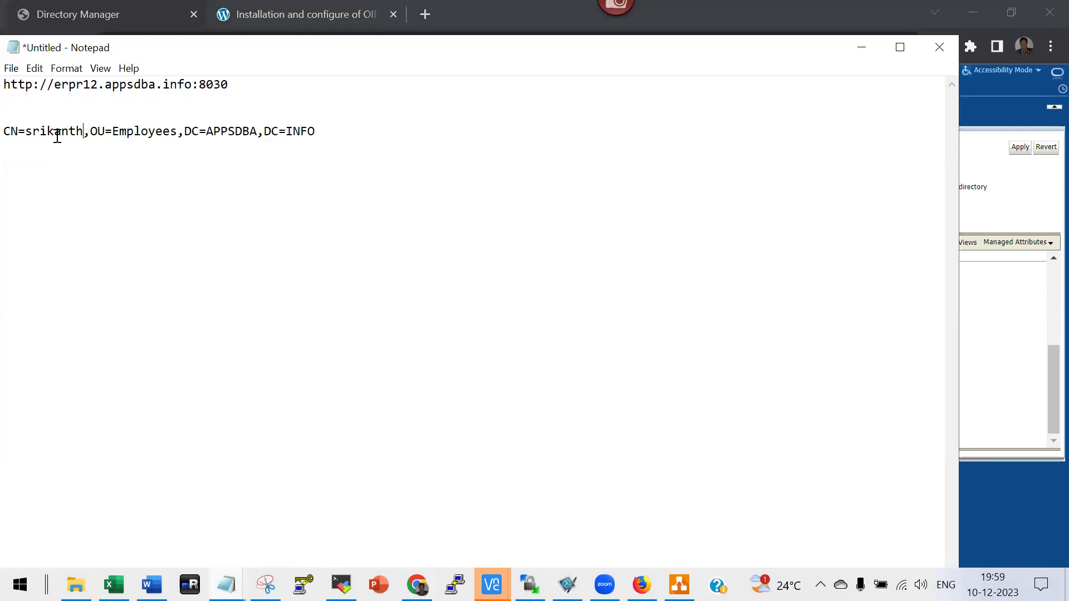
pyautogui.keyDown('shift'); pyautogui.click(11, 134); pyautogui.keyUp('shift')
pyautogui.click(10, 133)
pyautogui.hotkey('alt', 'Tab')
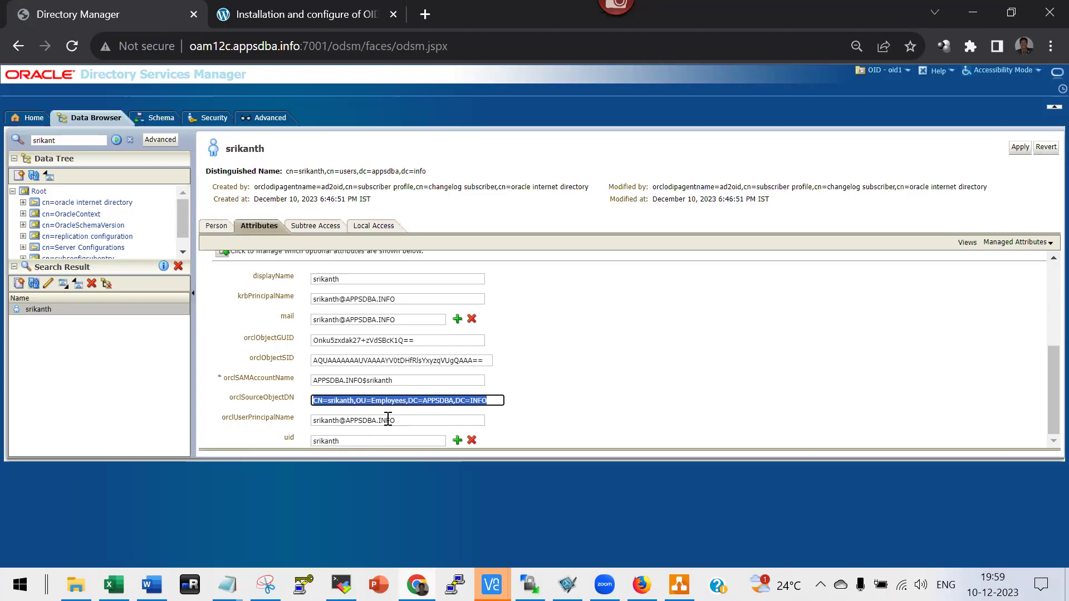
# Check the user's uid matches the account name, then go back to Word.
pyautogui.click(351, 442)
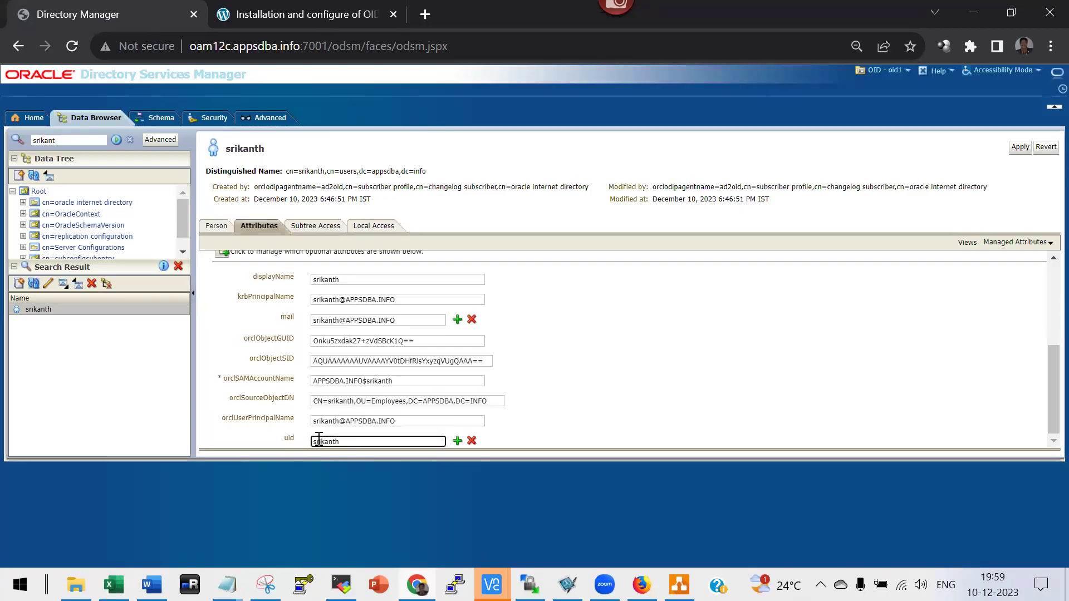
pyautogui.hotkey('alt', 'Tab')
pyautogui.hotkey('alt', 'Tab')
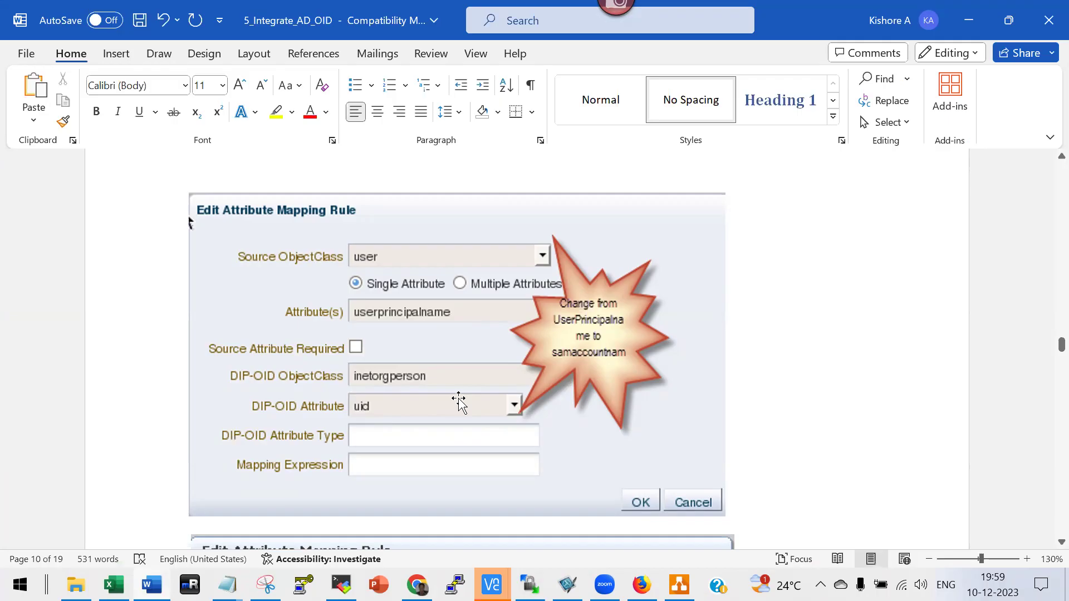
# Scroll to the ./syncProfileBootstrap command and point out its host name.
pyautogui.scroll(-10, 460, 428)
pyautogui.scroll(-9, 417, 372)
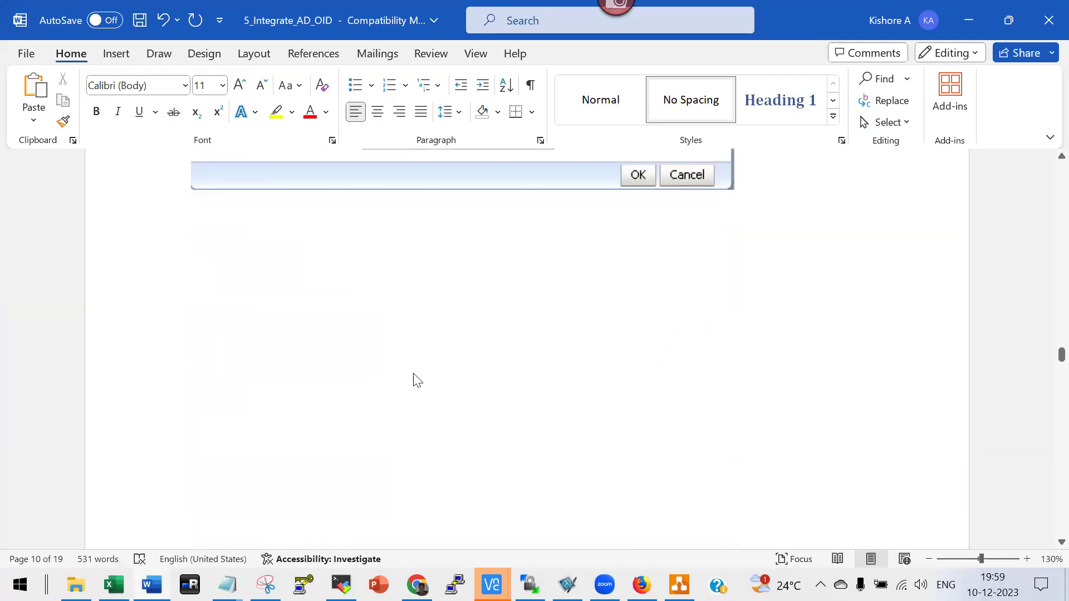
pyautogui.scroll(-8, 411, 373)
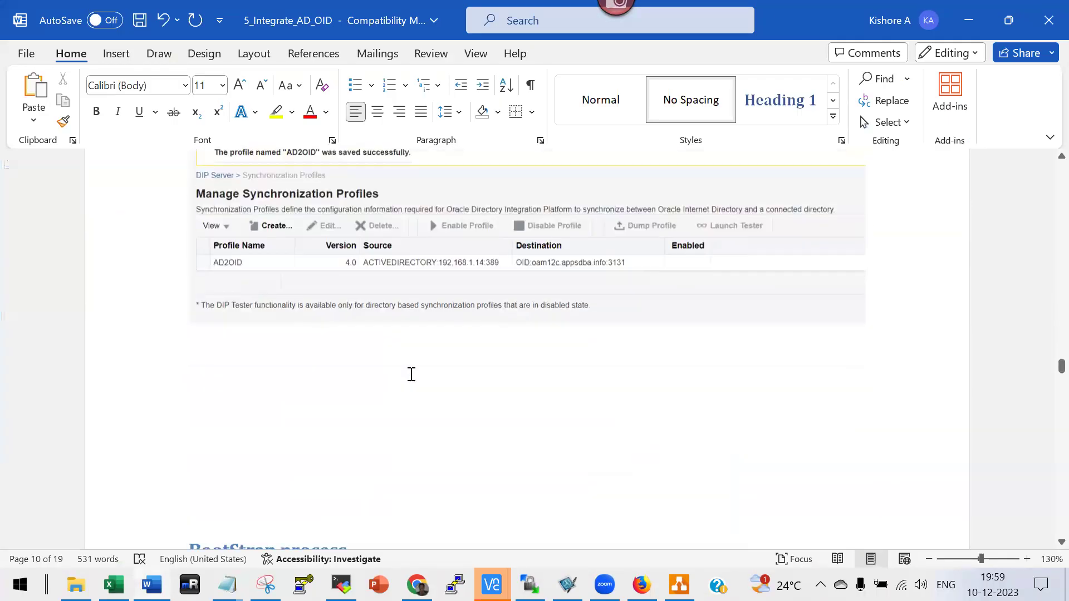
pyautogui.scroll(-8, 411, 369)
pyautogui.scroll(-5, 413, 368)
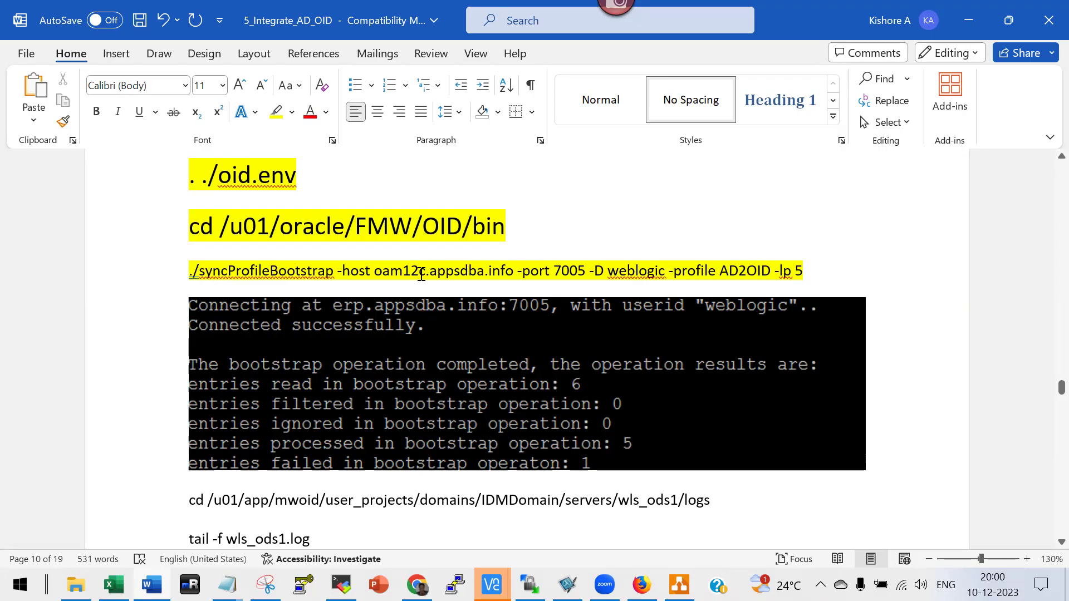
pyautogui.click(374, 273)
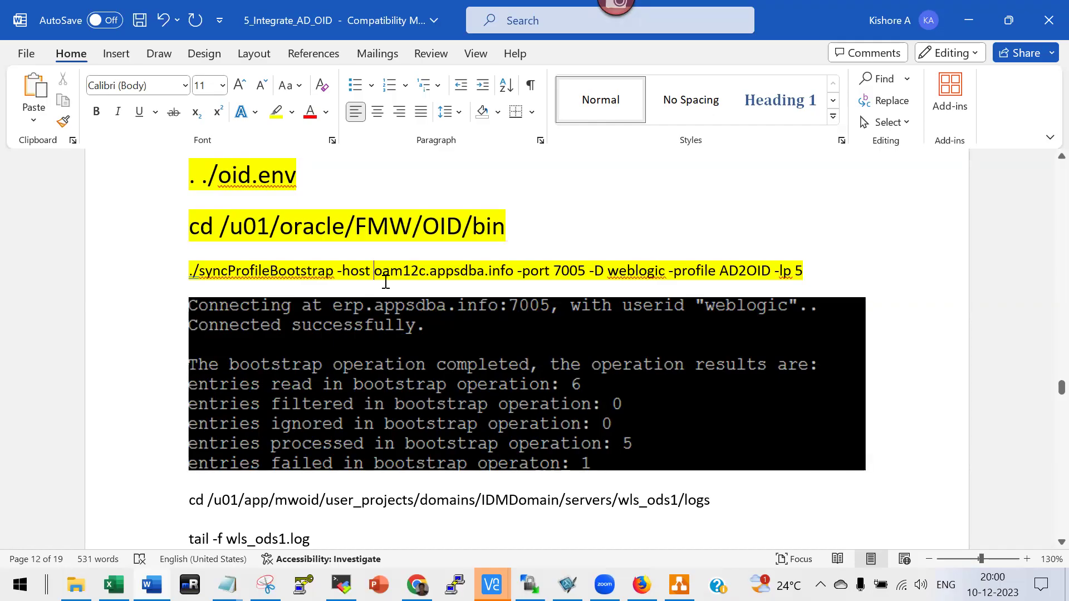
# Scroll through the AD–OID notes to the add-AD-user step.
pyautogui.scroll(-3, 385, 282)
pyautogui.scroll(-10, 384, 305)
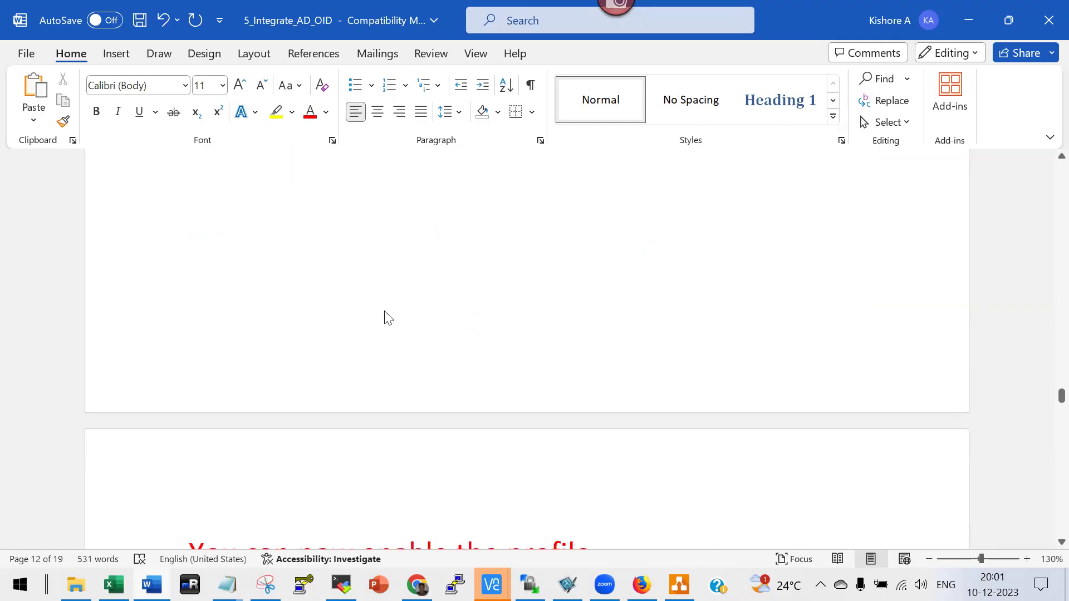
pyautogui.scroll(7, 350, 302)
pyautogui.scroll(1, 351, 301)
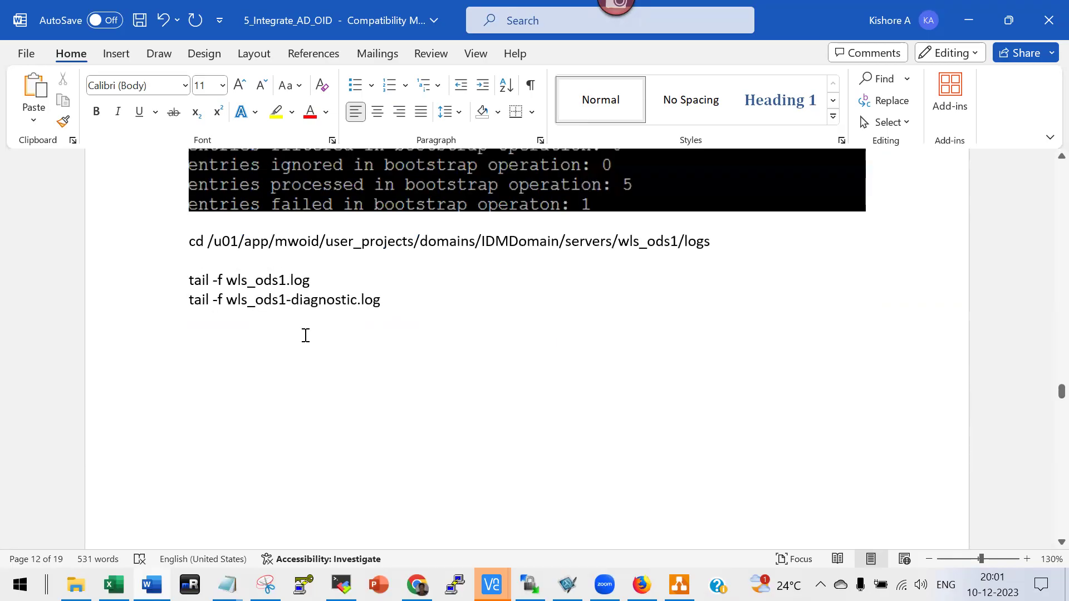
pyautogui.scroll(-3, 380, 365)
pyautogui.scroll(6, 381, 367)
pyautogui.scroll(-1, 382, 370)
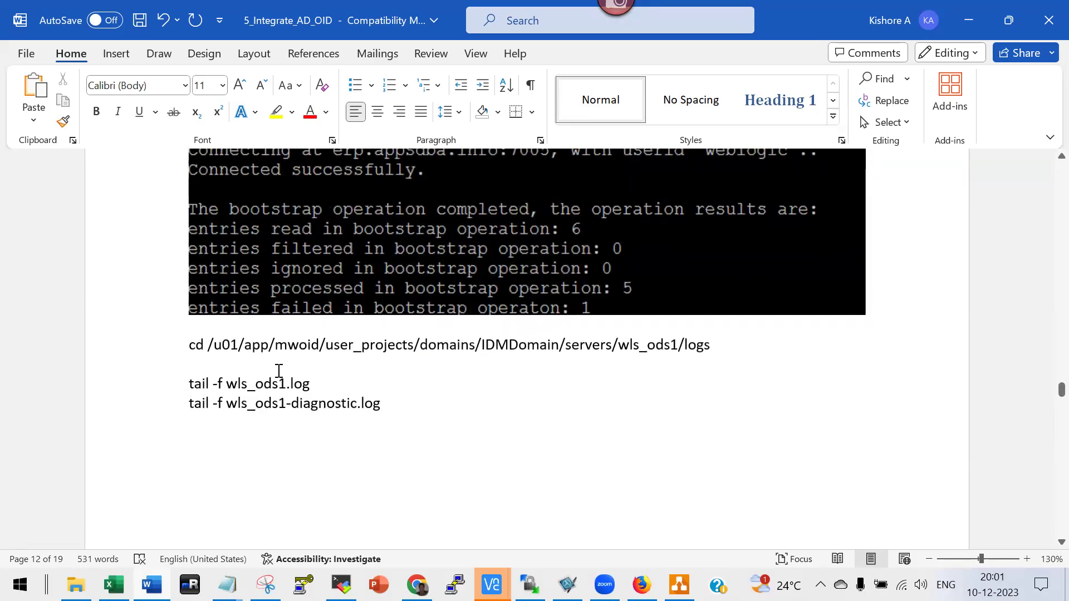
pyautogui.scroll(-10, 343, 427)
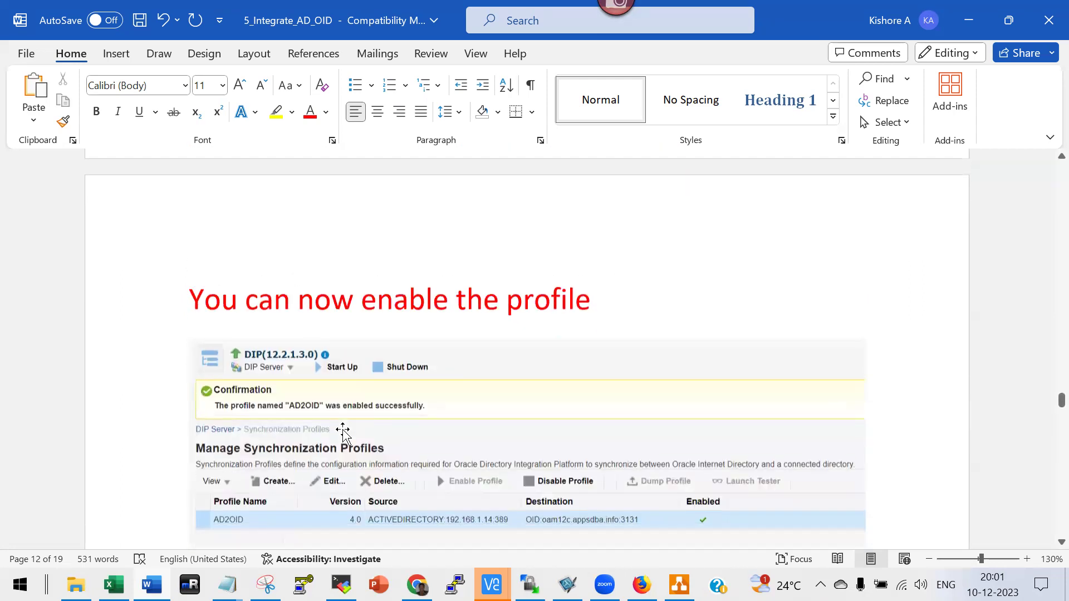
pyautogui.scroll(-1, 342, 319)
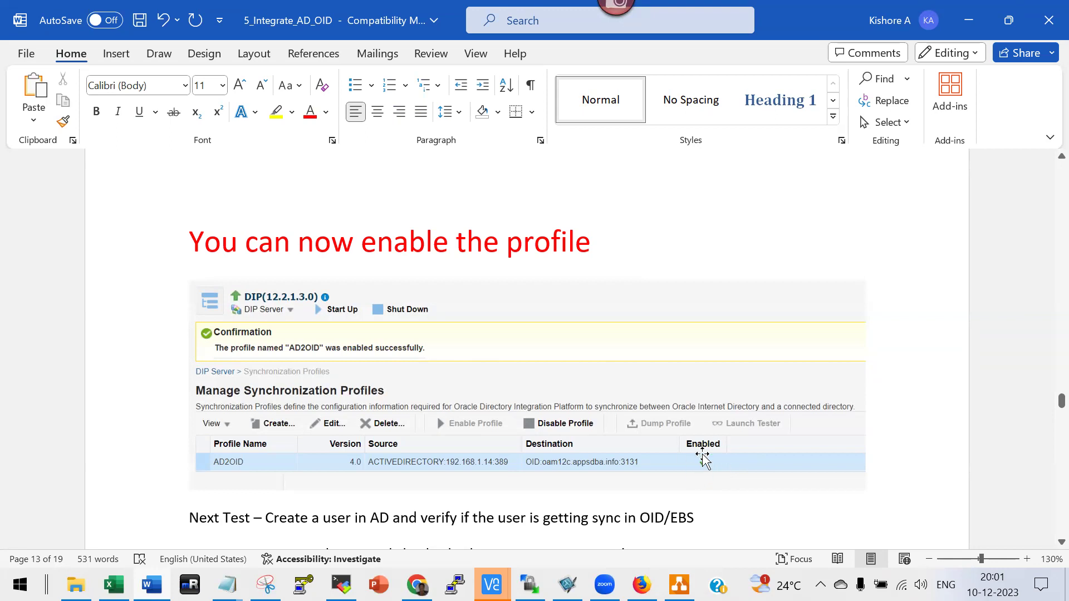
pyautogui.scroll(-5, 633, 320)
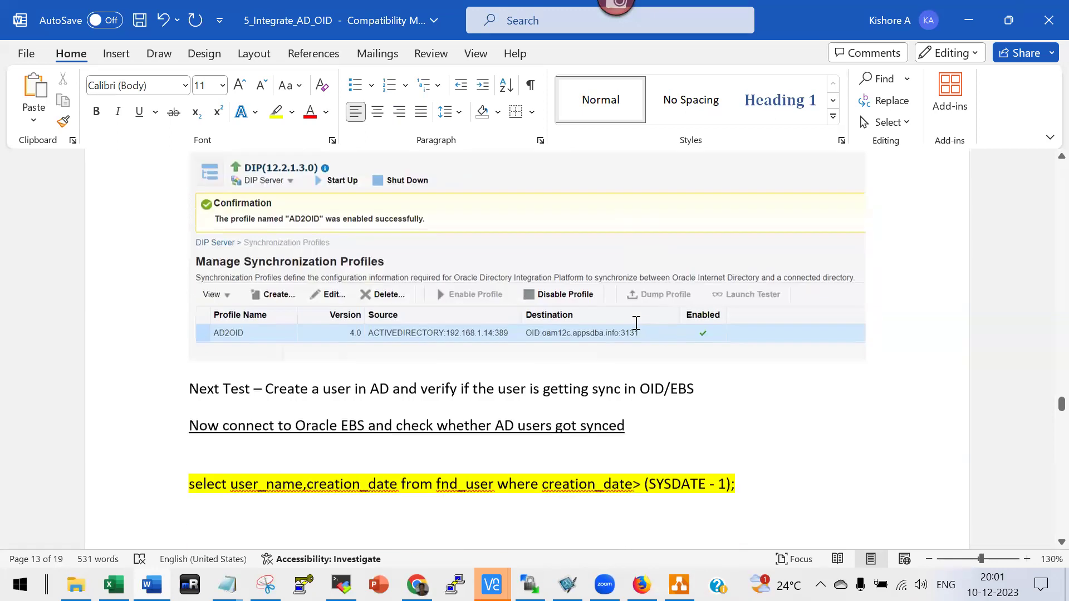
pyautogui.scroll(-10, 635, 323)
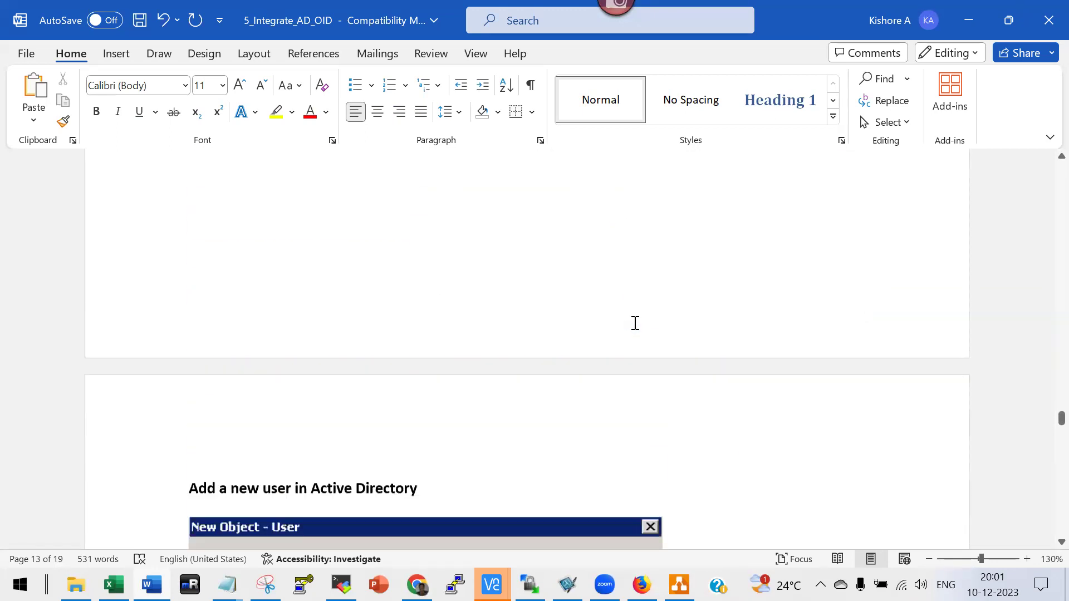
pyautogui.scroll(-1, 633, 326)
pyautogui.scroll(1, 633, 325)
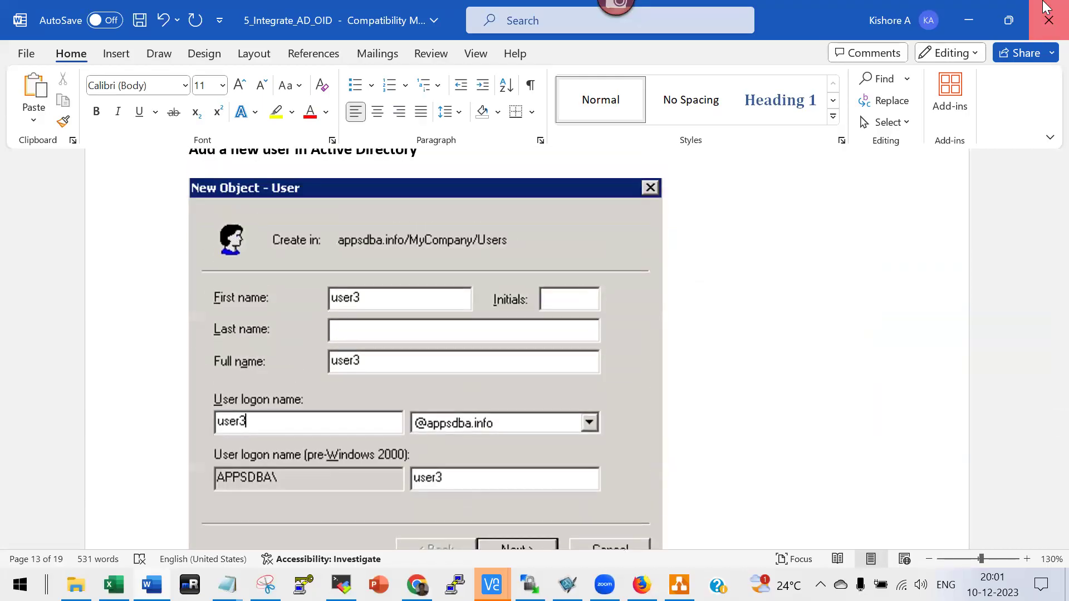
# Close 5_Integrate_AD_OID, saving its changes, and switch to the next window.
pyautogui.click(1048, 20)
pyautogui.click(532, 415)
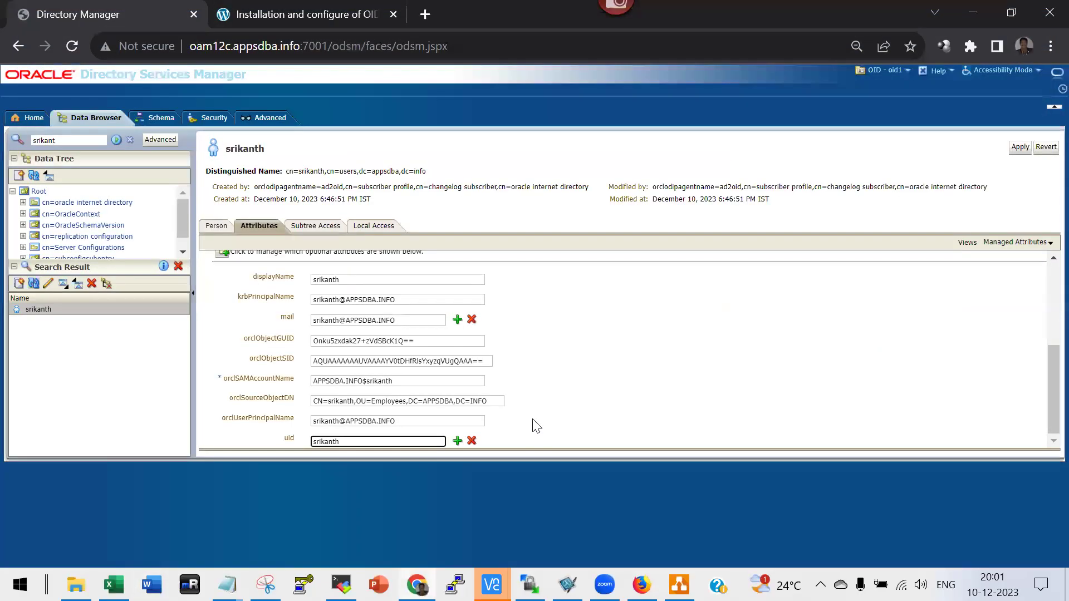
pyautogui.hotkey('alt', 'Tab')
pyautogui.hotkey('alt', 'Tab')
pyautogui.hotkey('alt', 'Tab')
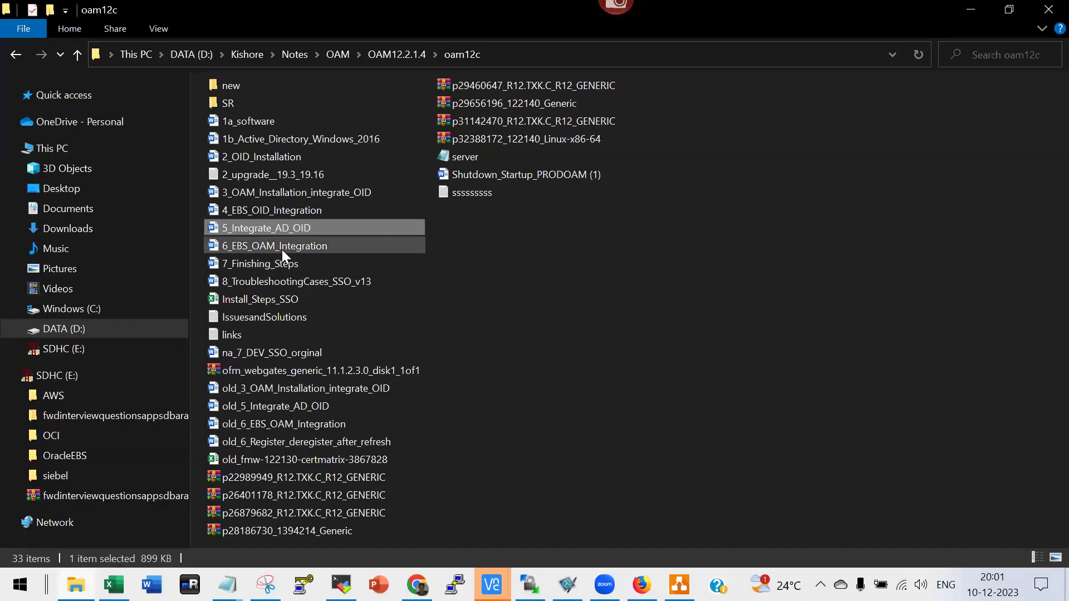
# Select and open 6_EBS_OAM_Integration from the oam12c notes folder.
pyautogui.click(282, 249)
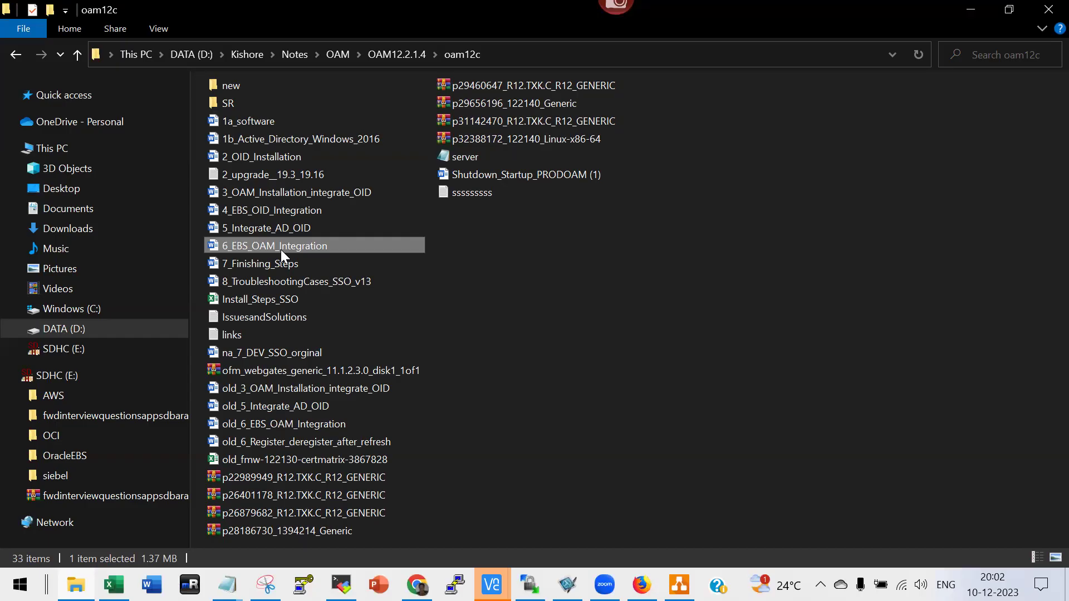
pyautogui.doubleClick(281, 250)
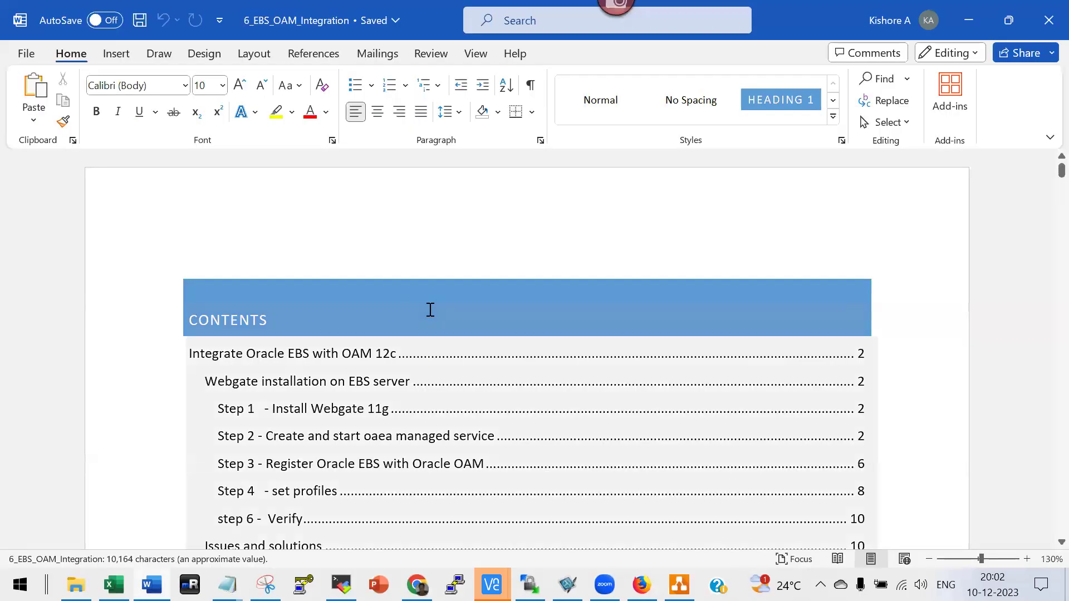
# Return to the 6_EBS_OAM_Integration guide and scroll to Step 2's adProvisionEBS.pl command for the OAEA managed service.
pyautogui.hotkey('alt', 'Tab')
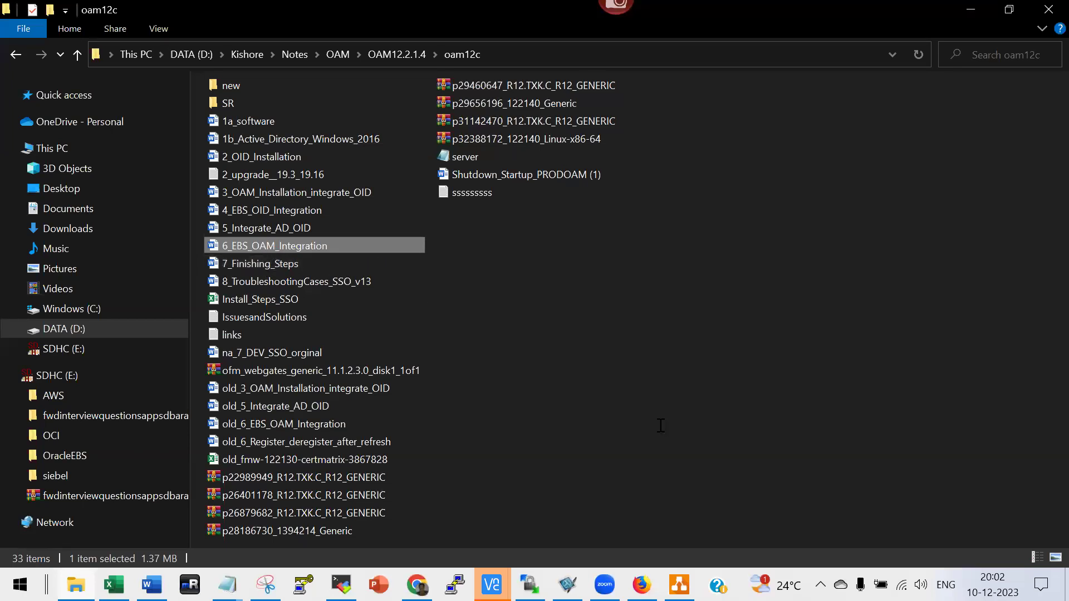
pyautogui.hotkey('alt', 'Tab')
pyautogui.scroll(-3, 657, 427)
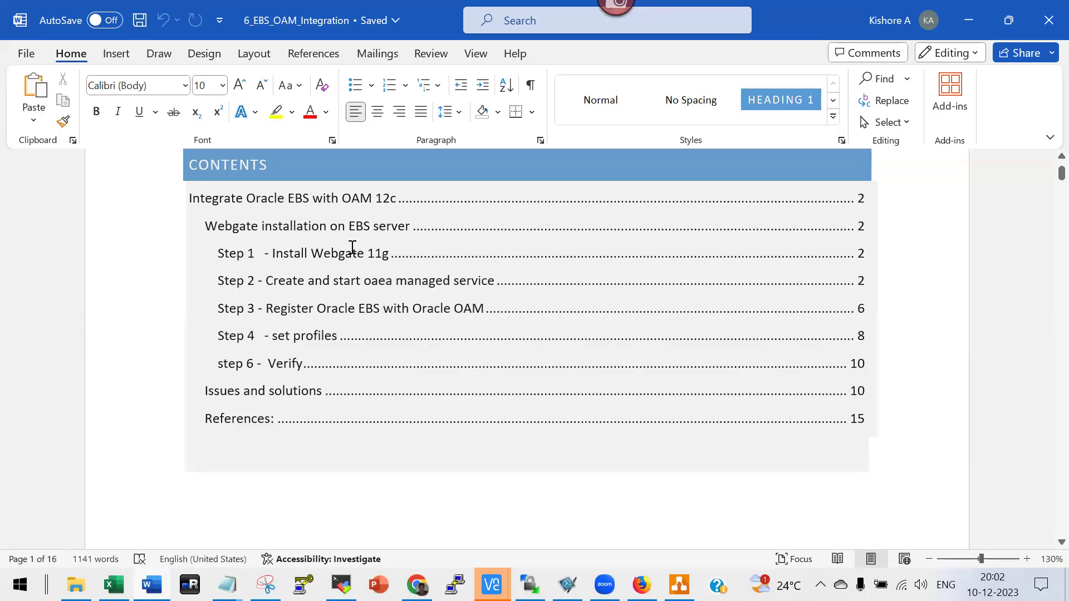
pyautogui.scroll(-5, 310, 323)
pyautogui.scroll(-10, 310, 331)
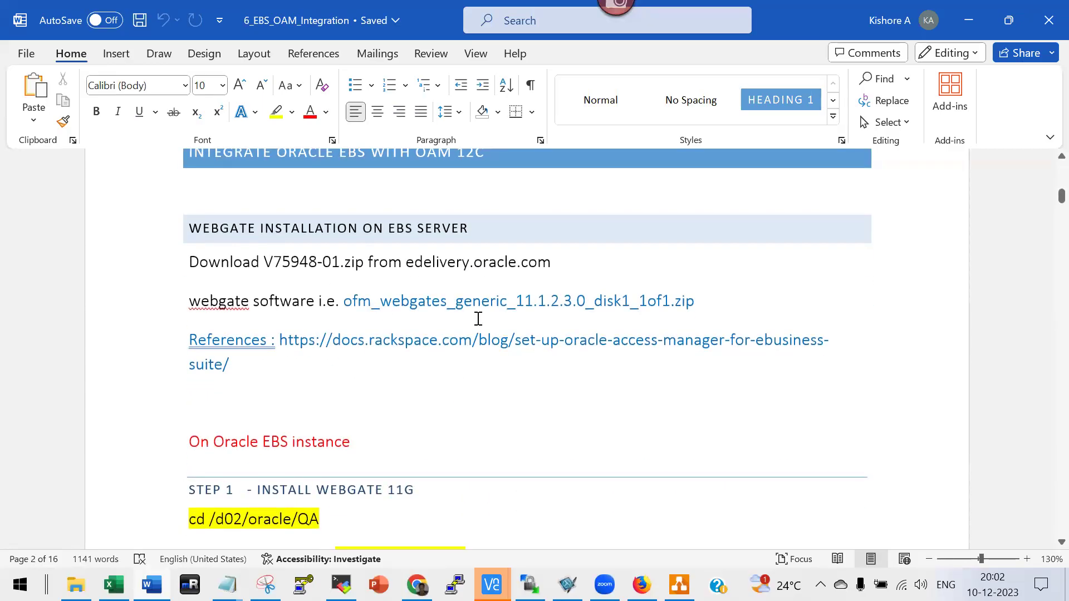
pyautogui.scroll(-5, 478, 319)
pyautogui.scroll(-2, 486, 363)
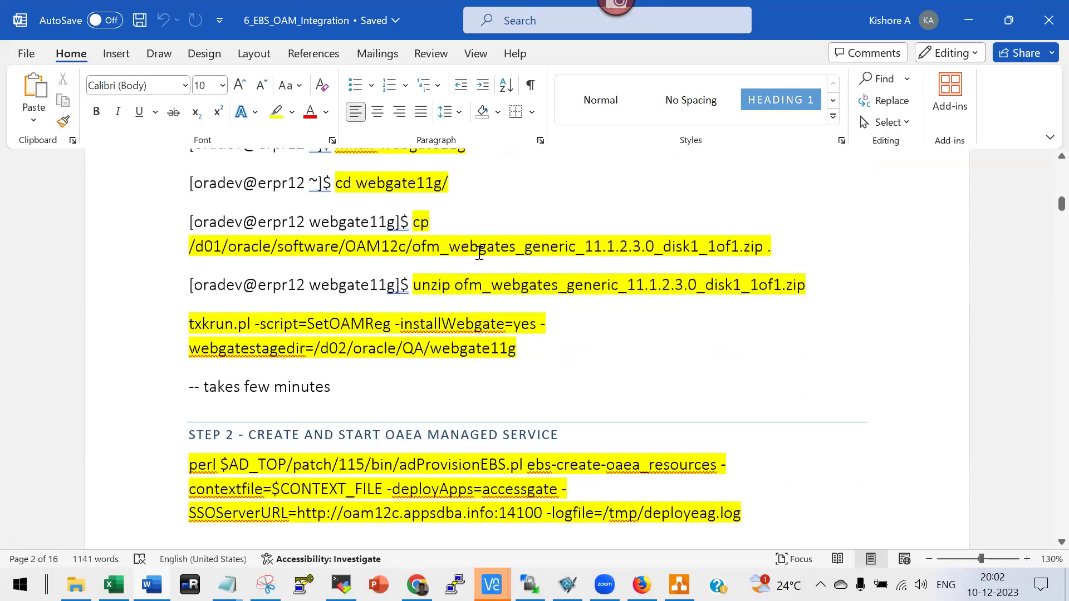
pyautogui.scroll(-4, 488, 342)
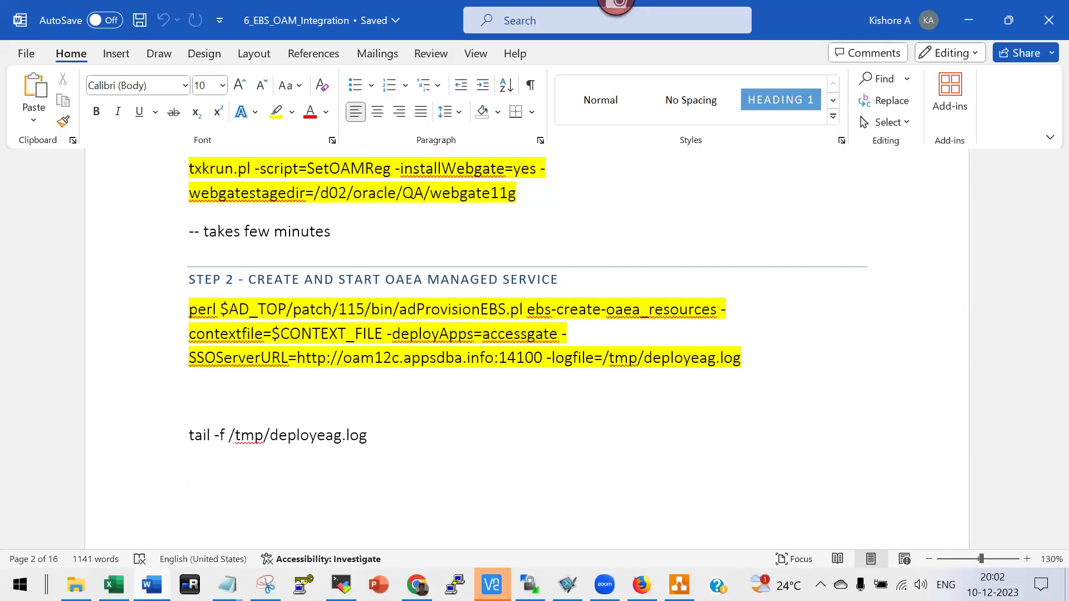
pyautogui.moveTo(492, 585)
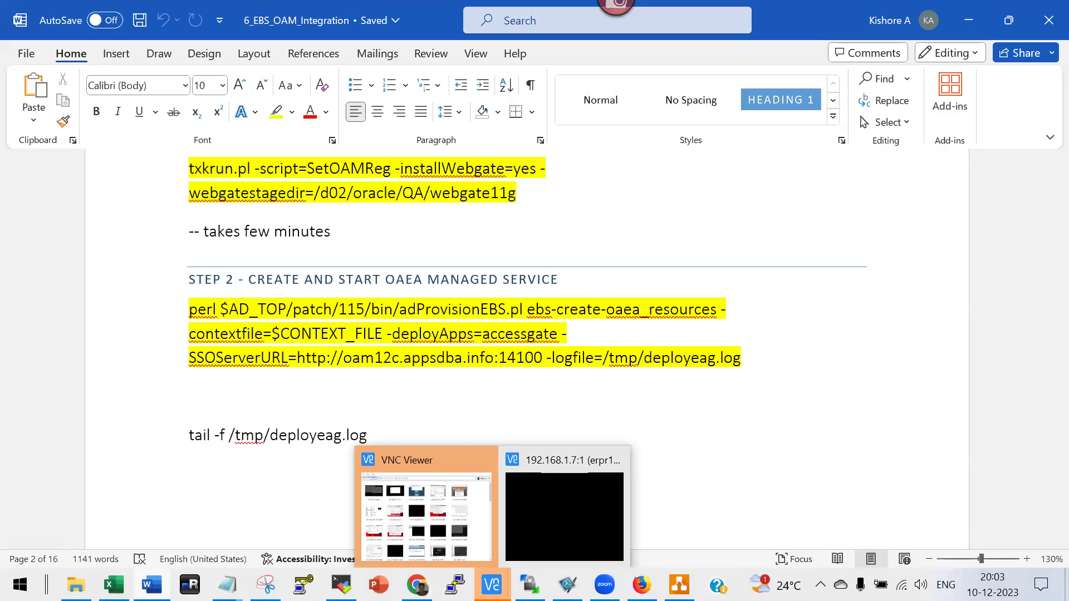
# Bring Firefox forward and select the address of the E-Business Suite login page.
pyautogui.moveTo(641, 585)
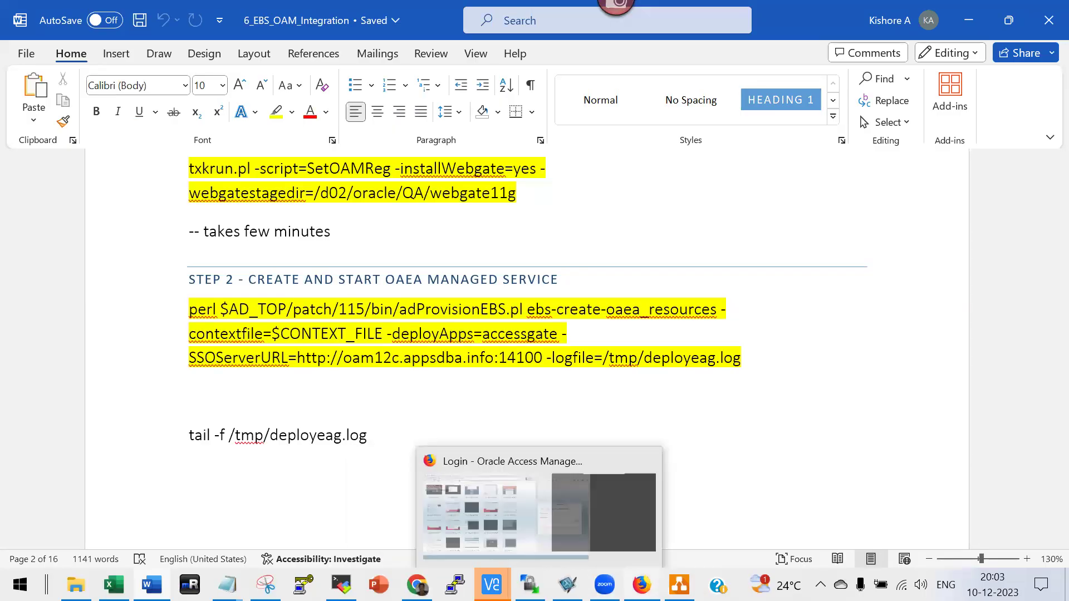
pyautogui.click(632, 513)
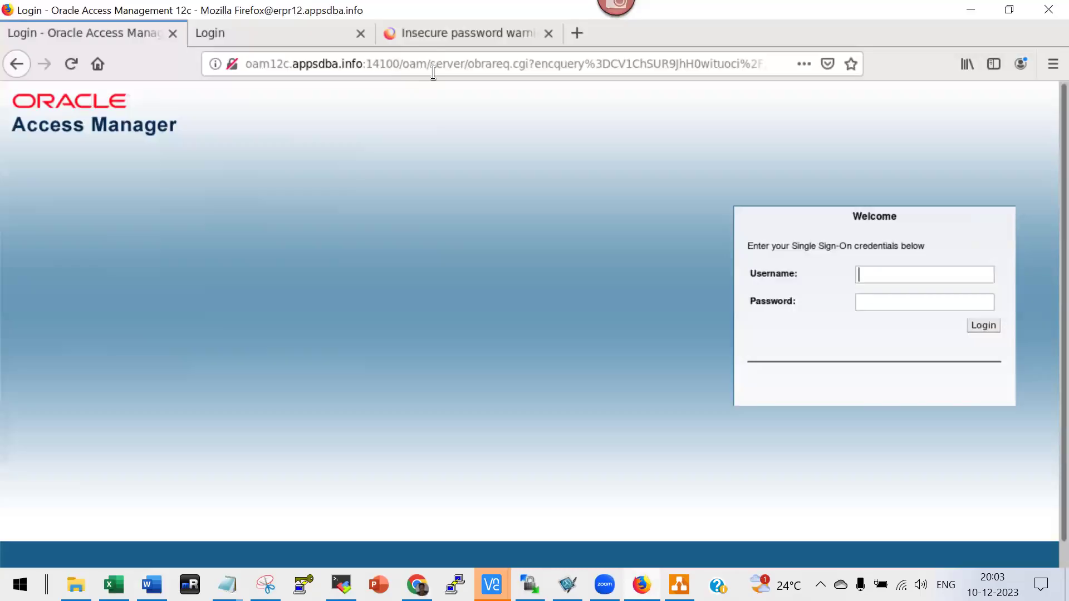
pyautogui.click(305, 43)
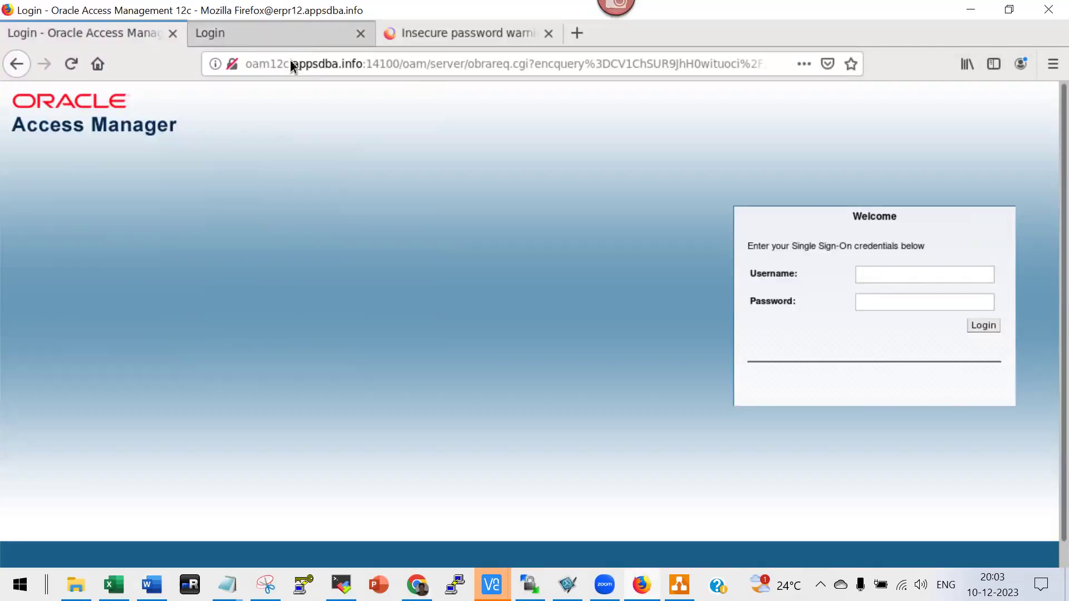
pyautogui.click(360, 64)
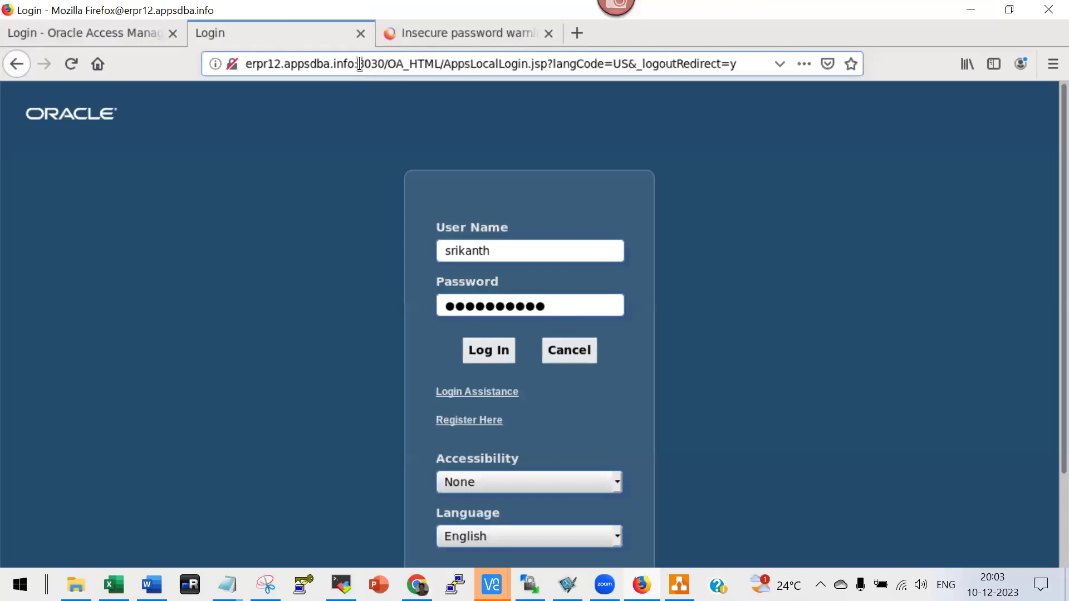
pyautogui.click(362, 64)
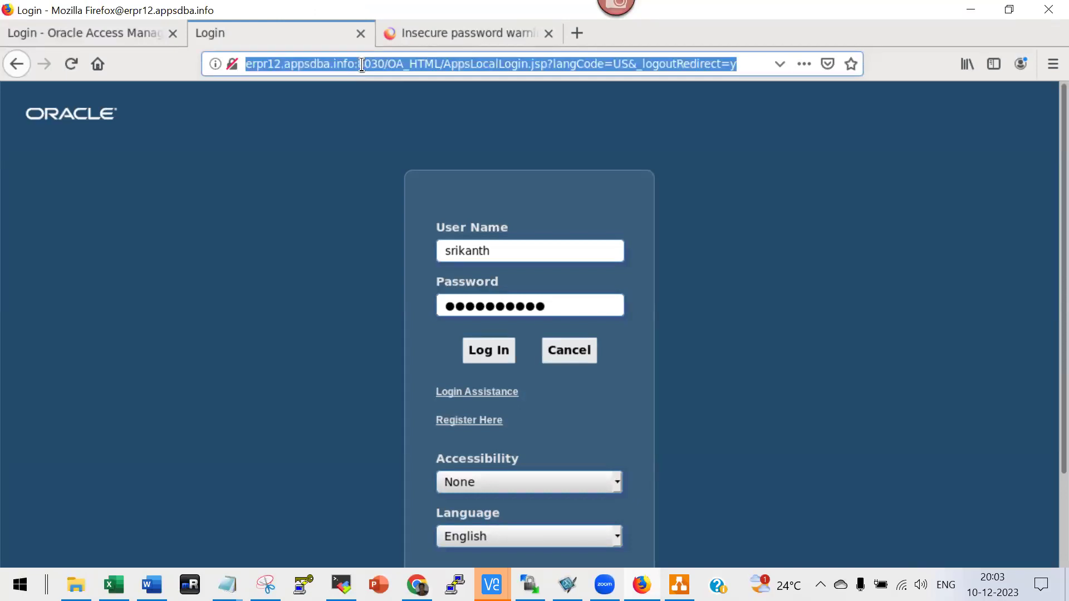
# In a new tab, open the WebLogic console at erpr12.appsdba.info:7031/console.
pyautogui.click(580, 40)
pyautogui.write('erpr12.appsdba.info:8030/')
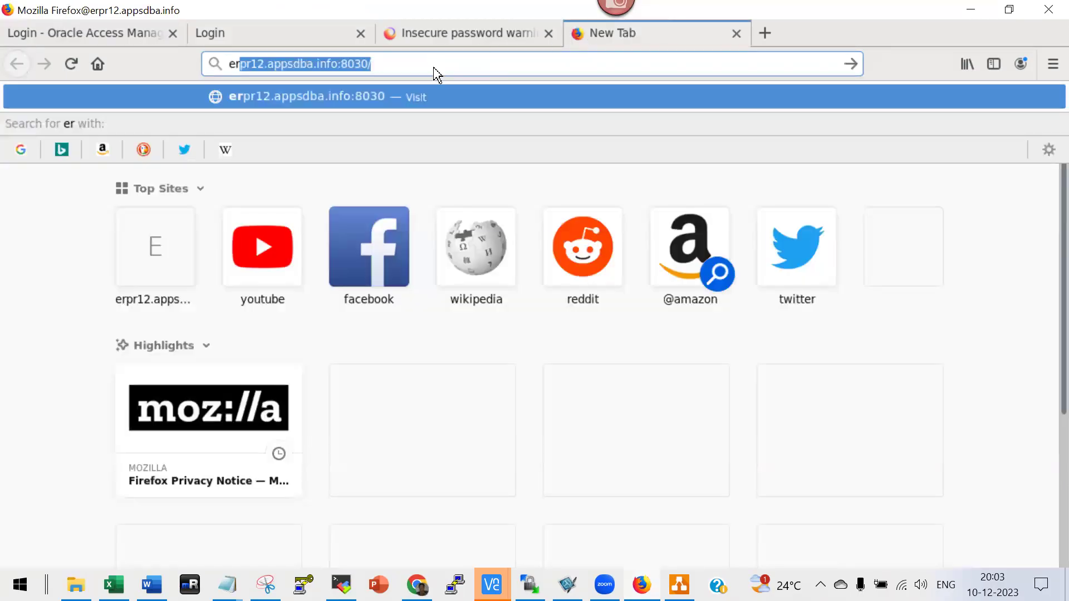
pyautogui.press('End')
pyautogui.press('BackSpace')
pyautogui.press('BackSpace')
pyautogui.press('BackSpace')
pyautogui.press('BackSpace')
pyautogui.press('BackSpace')
pyautogui.press('BackSpace')
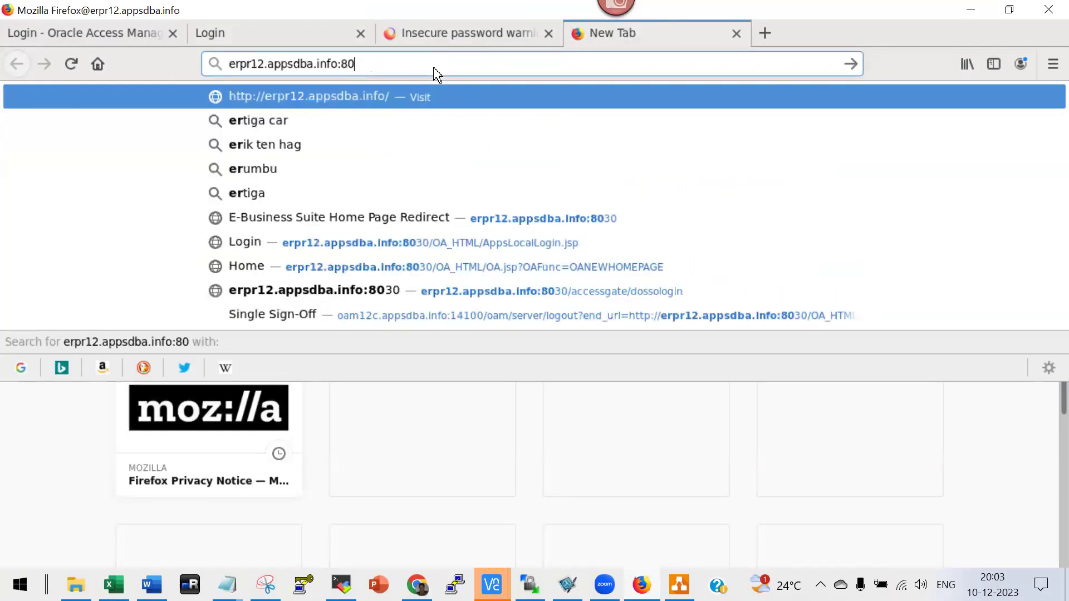
pyautogui.write(':70')
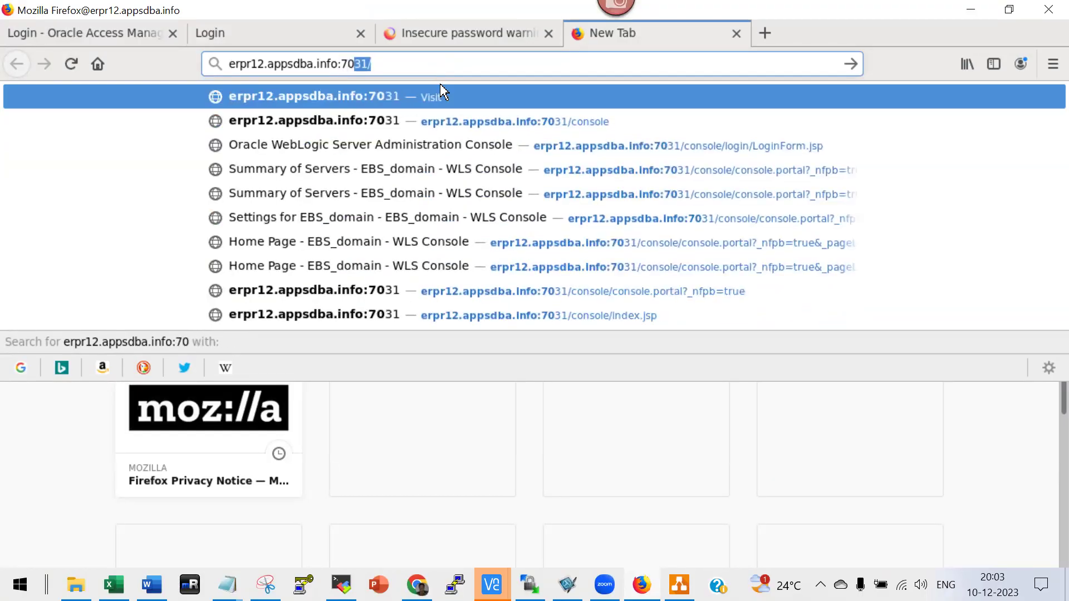
pyautogui.click(429, 122)
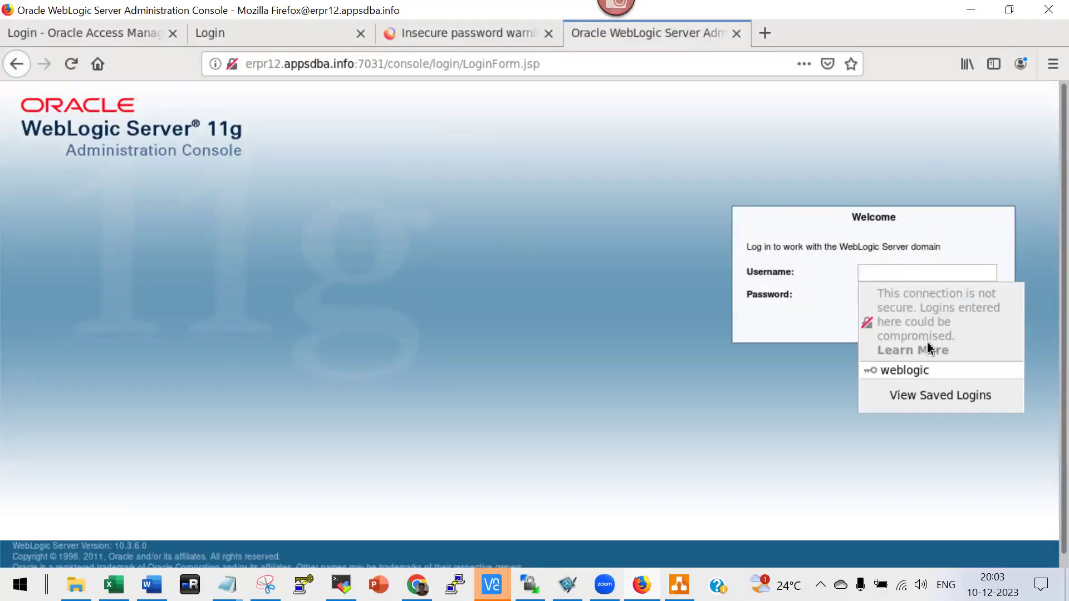
# Log in with the saved admin credentials and review the Environment > Servers summary at 120% zoom.
pyautogui.click(905, 371)
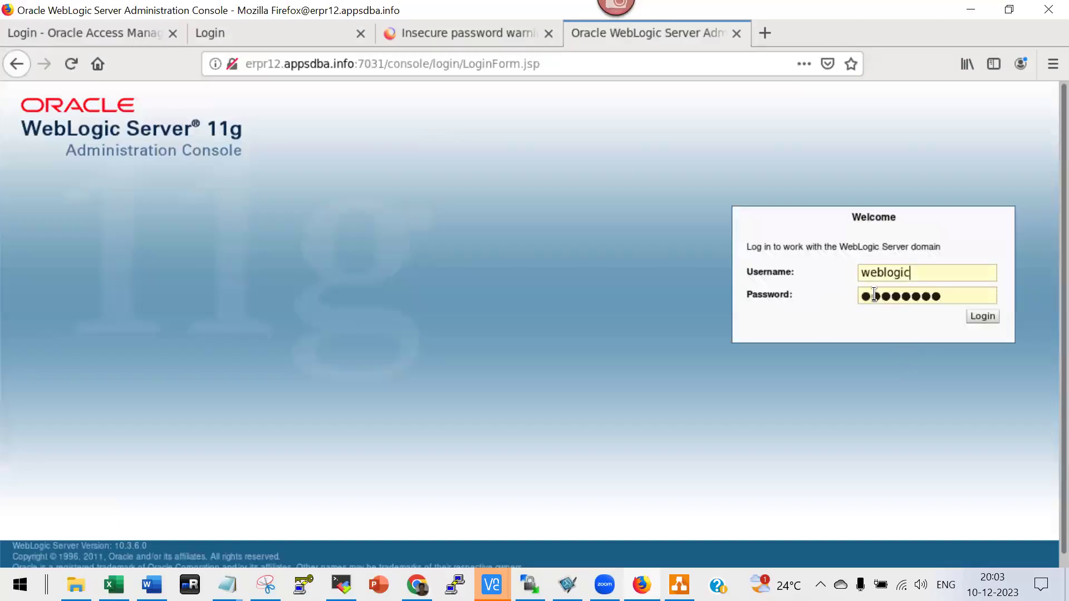
pyautogui.click(980, 324)
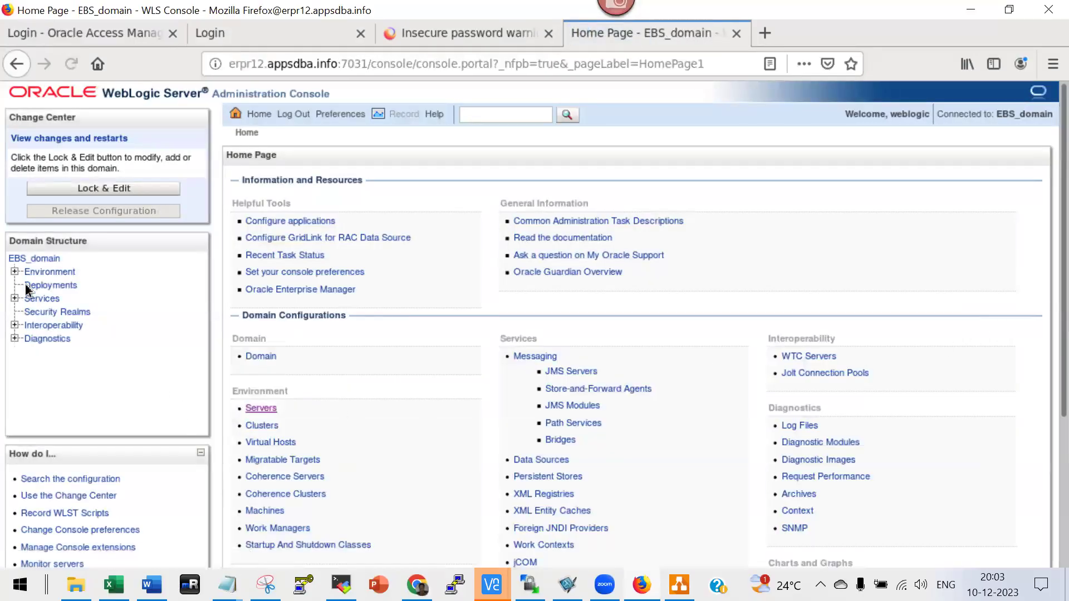
pyautogui.click(15, 272)
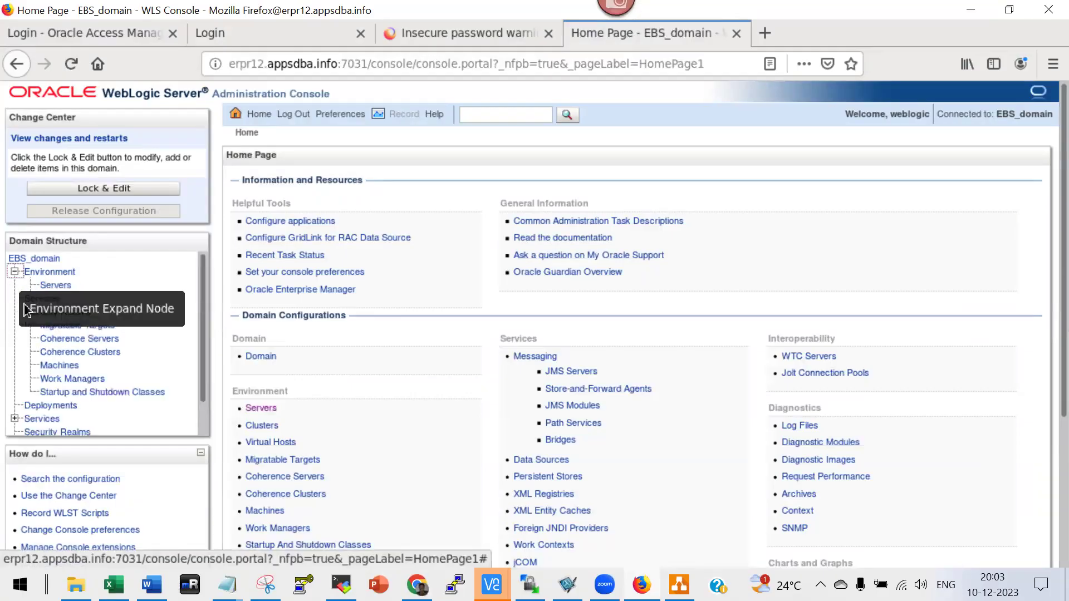
pyautogui.click(61, 286)
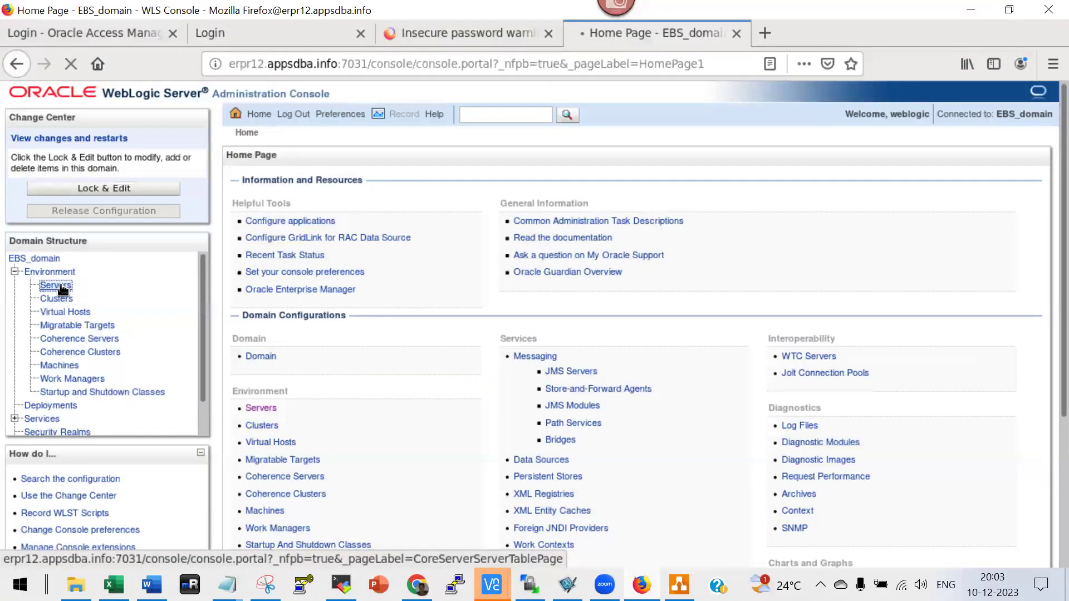
pyautogui.scroll(-3, 665, 403)
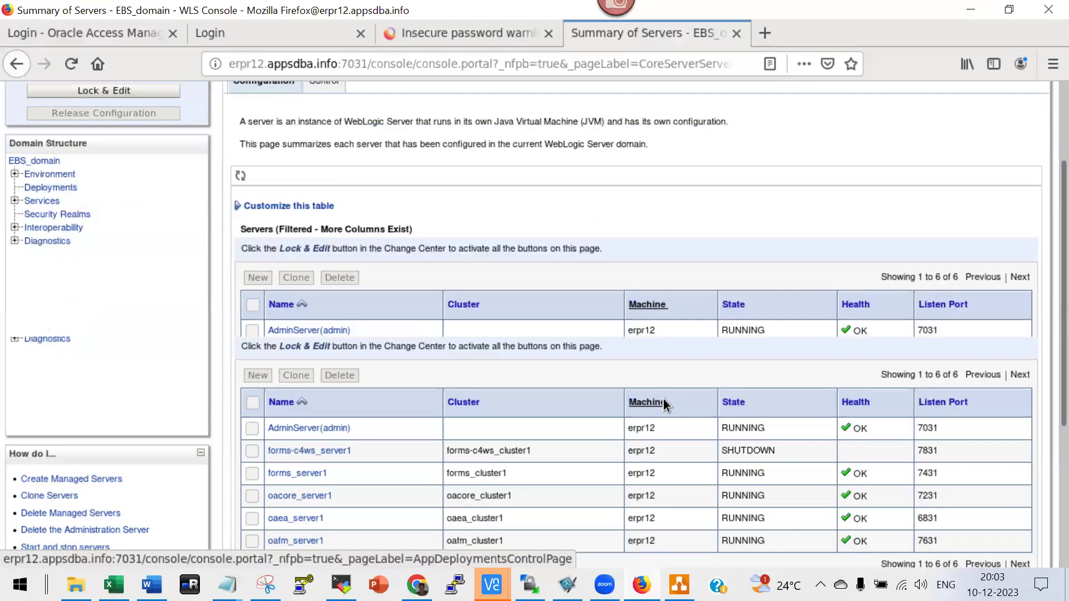
pyautogui.scroll(-3, 685, 412)
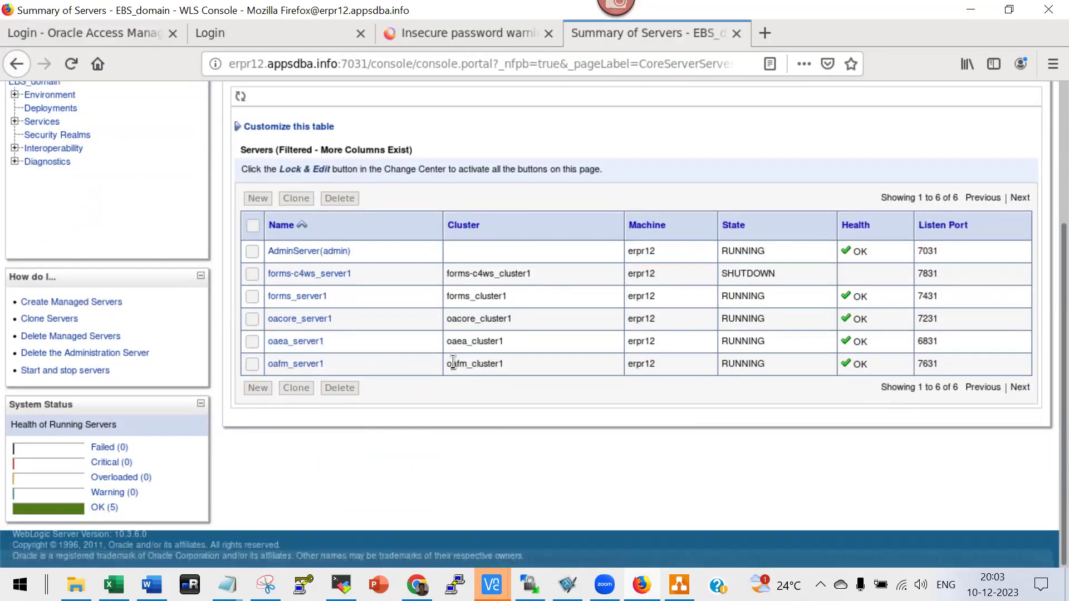
pyautogui.hotkey('ctrl', '+')
pyautogui.hotkey('ctrl', '+')
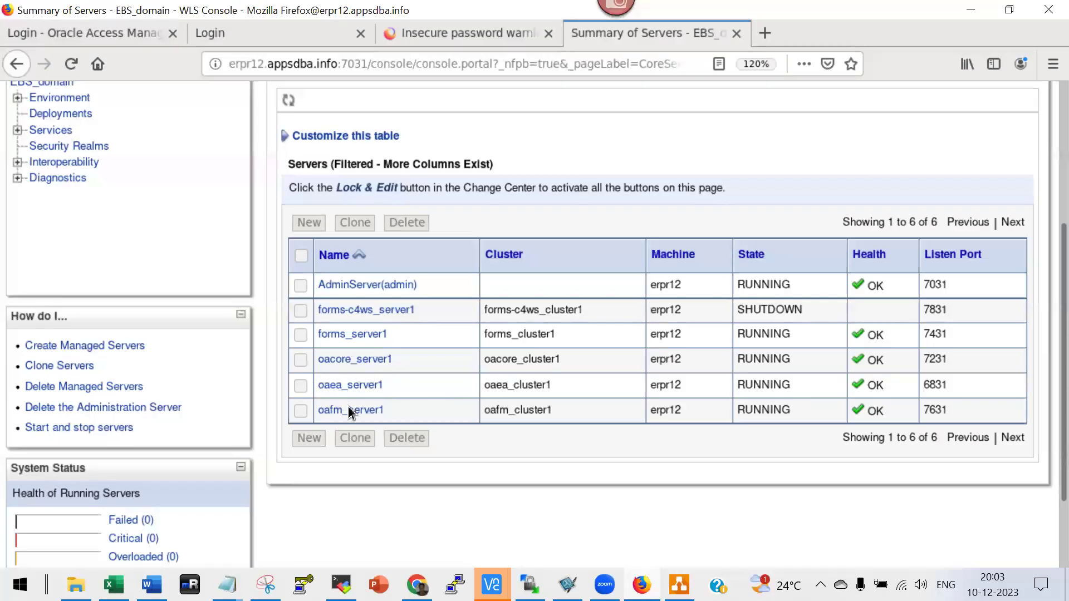
pyautogui.scroll(3, 250, 279)
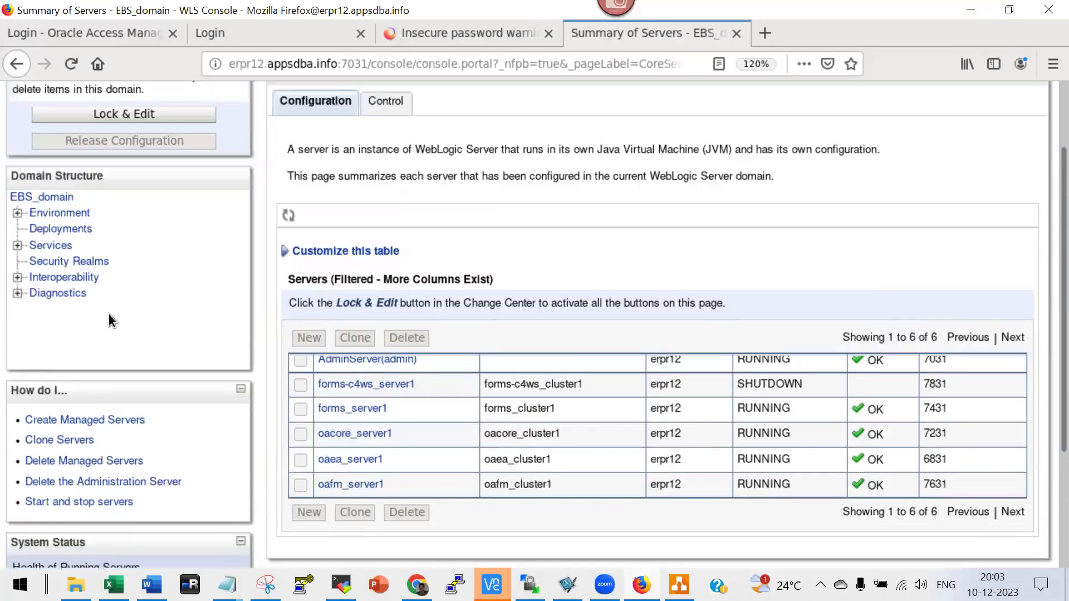
# Check Deployments, then open Services > Data Sources showing EBSDataSource and OAEADatasource.
pyautogui.click(74, 232)
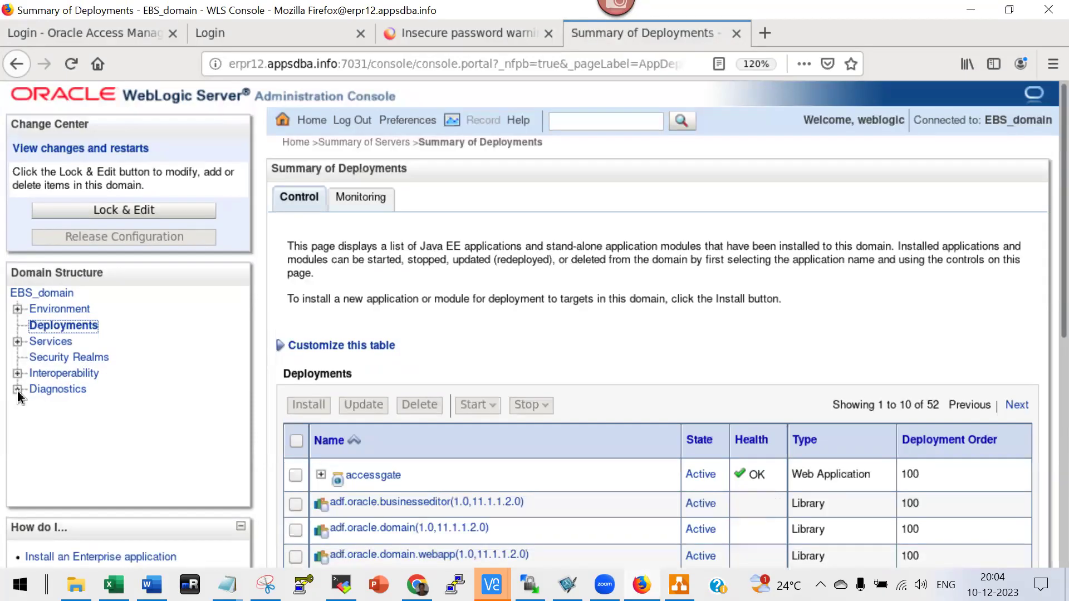
pyautogui.click(17, 342)
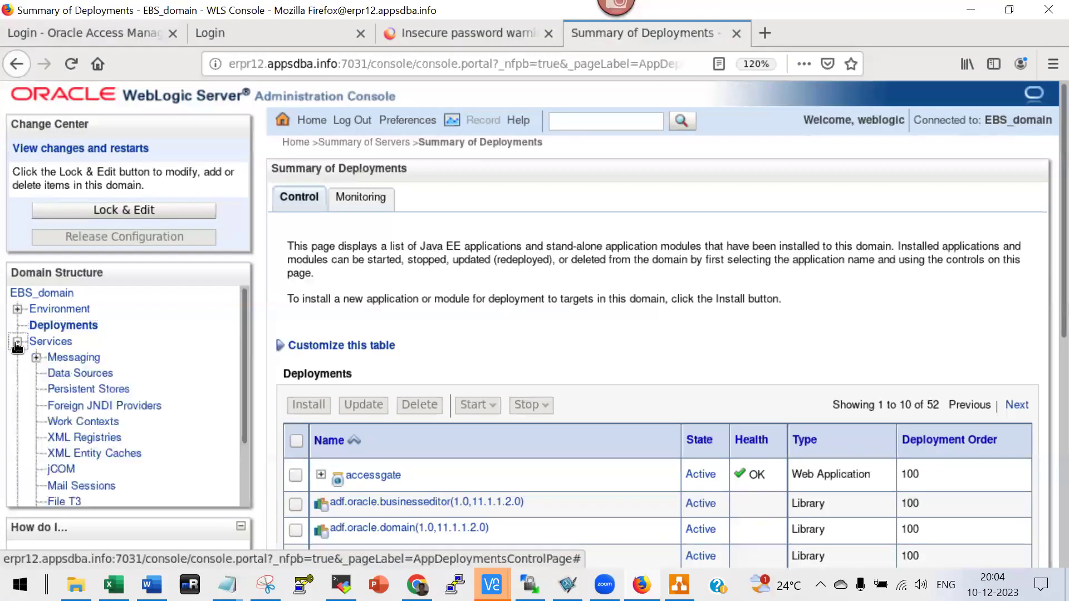
pyautogui.click(69, 374)
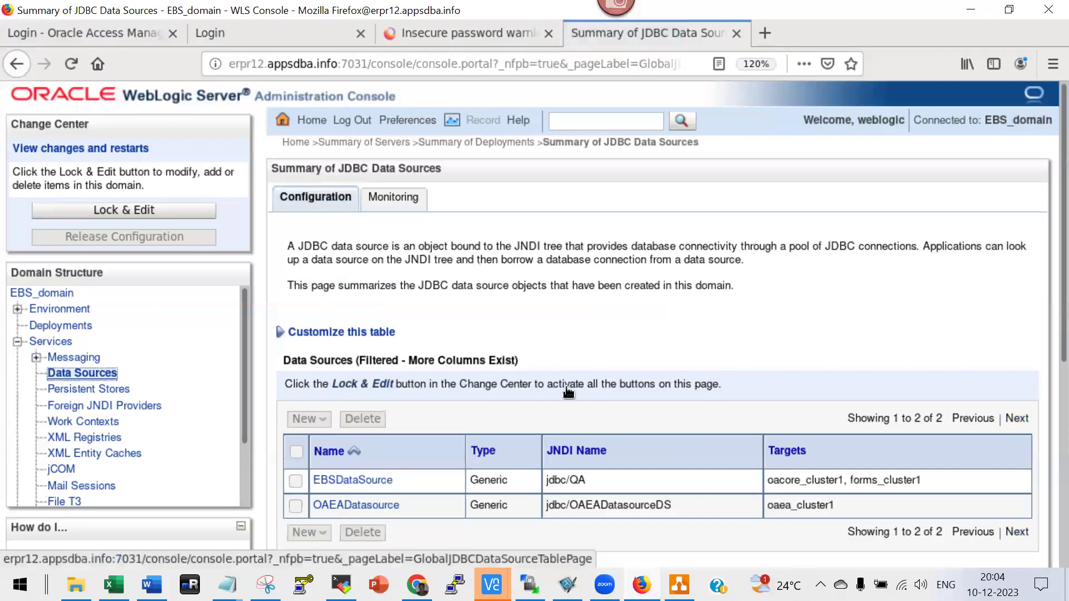
pyautogui.scroll(-3, 479, 414)
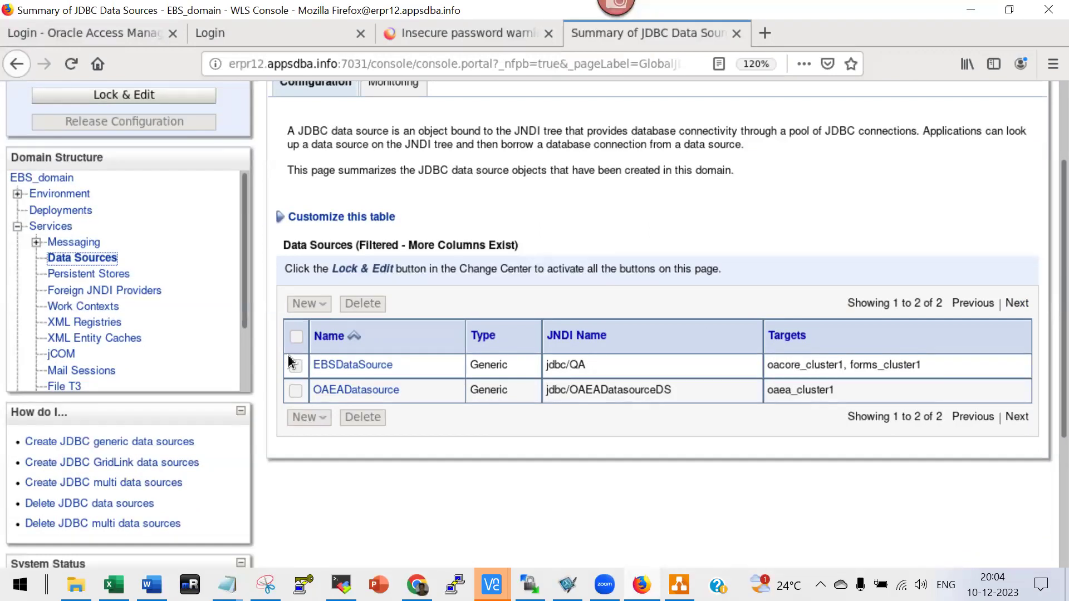
# Back in the Word guide, select and then deselect the Step 2 perl command paragraph.
pyautogui.moveTo(152, 585)
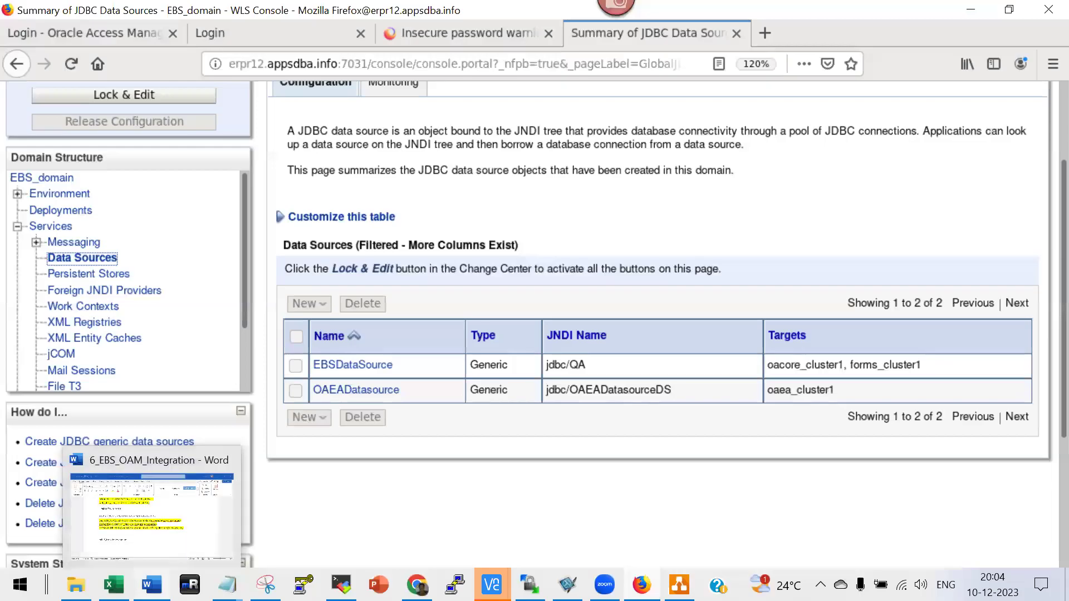
pyautogui.click(177, 533)
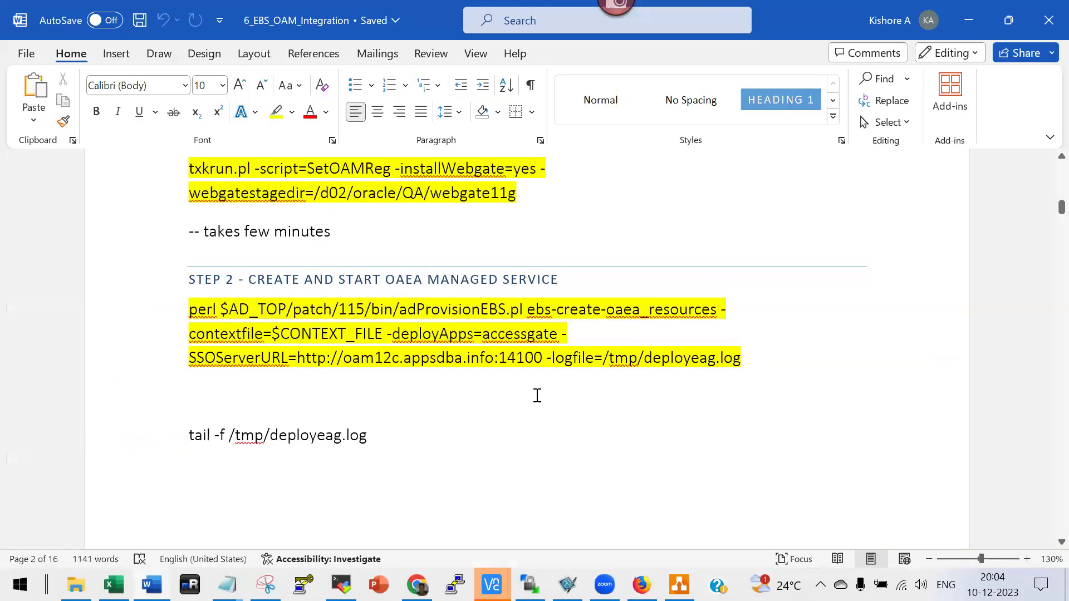
pyautogui.scroll(1, 538, 395)
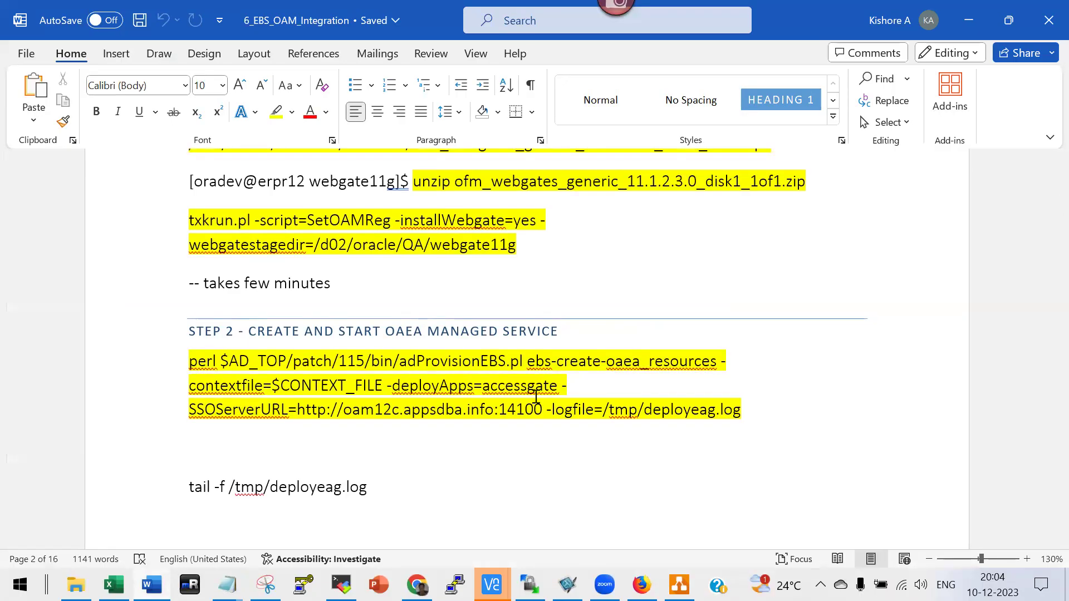
pyautogui.click(770, 408)
pyautogui.tripleClick(187, 362)
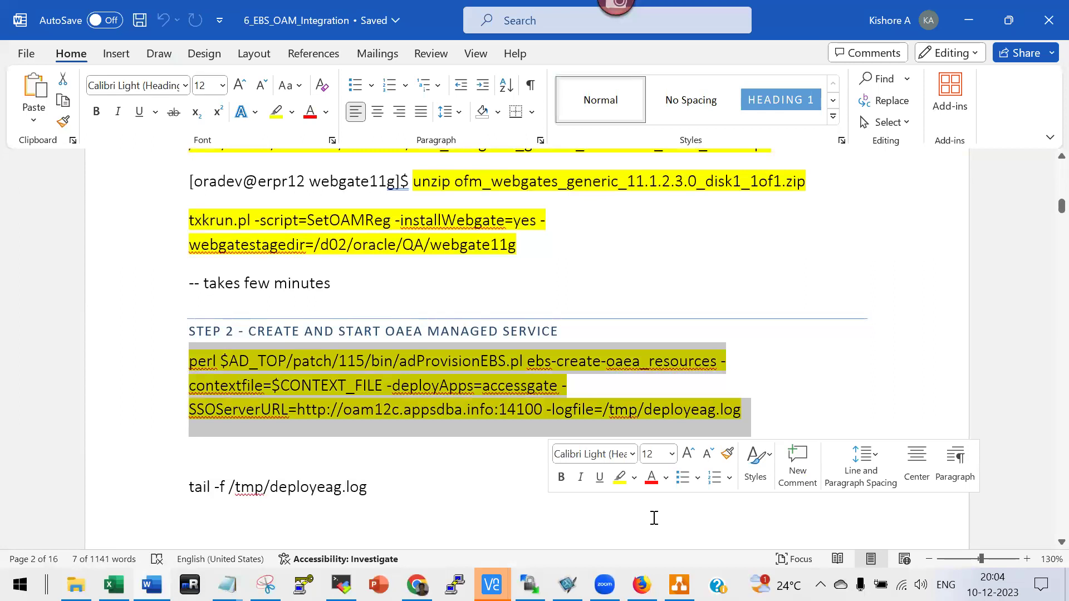
pyautogui.click(419, 385)
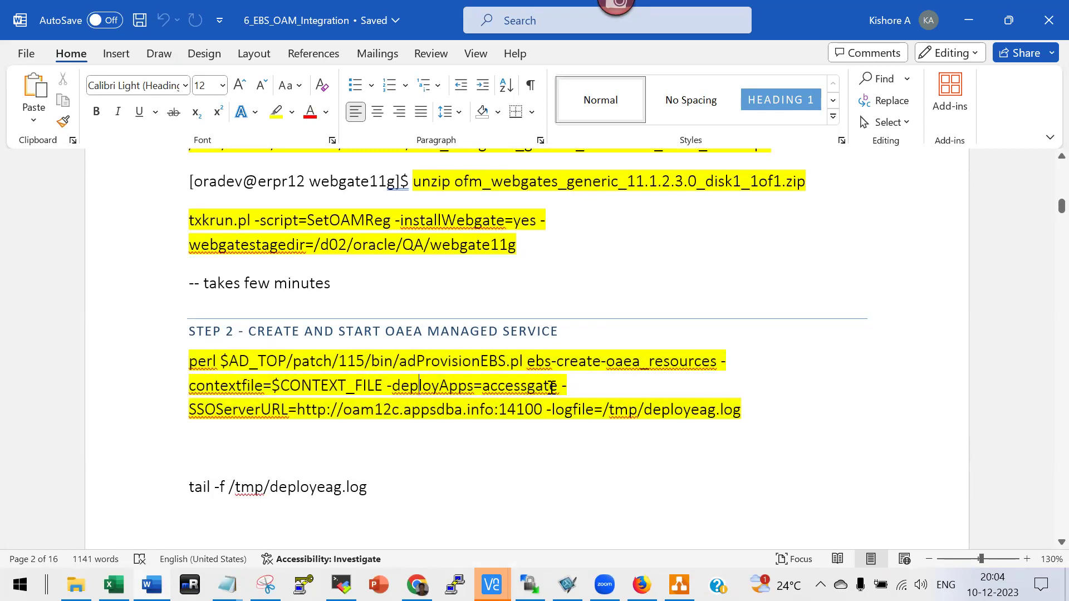
# Scroll down to the txkSetAppsConf.pl addMS command registering accessgate erpr12.appsdba.info:6831.
pyautogui.scroll(-10, 495, 441)
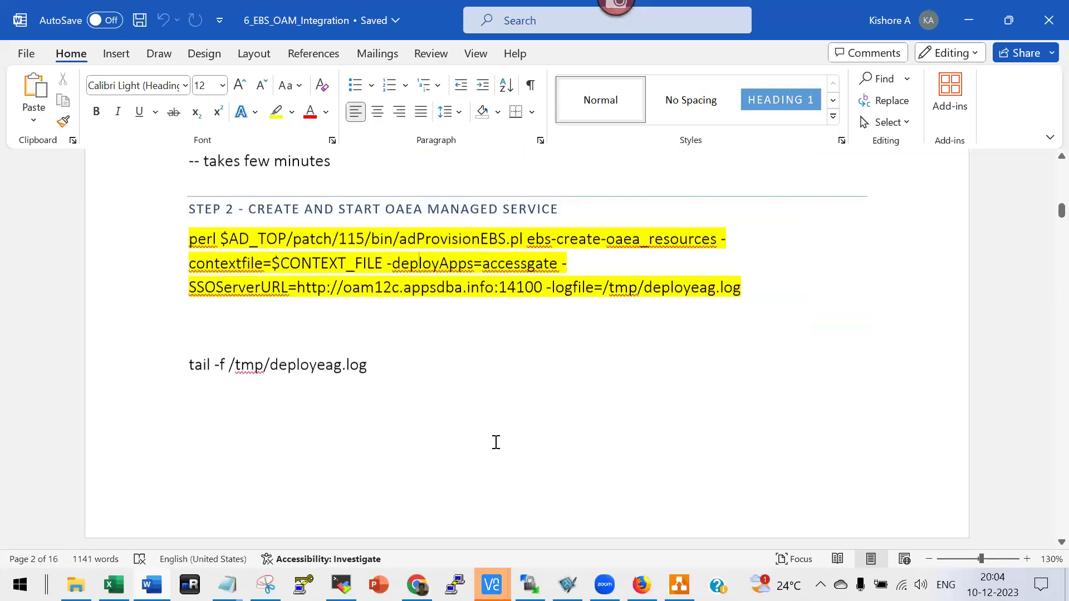
pyautogui.scroll(-10, 495, 446)
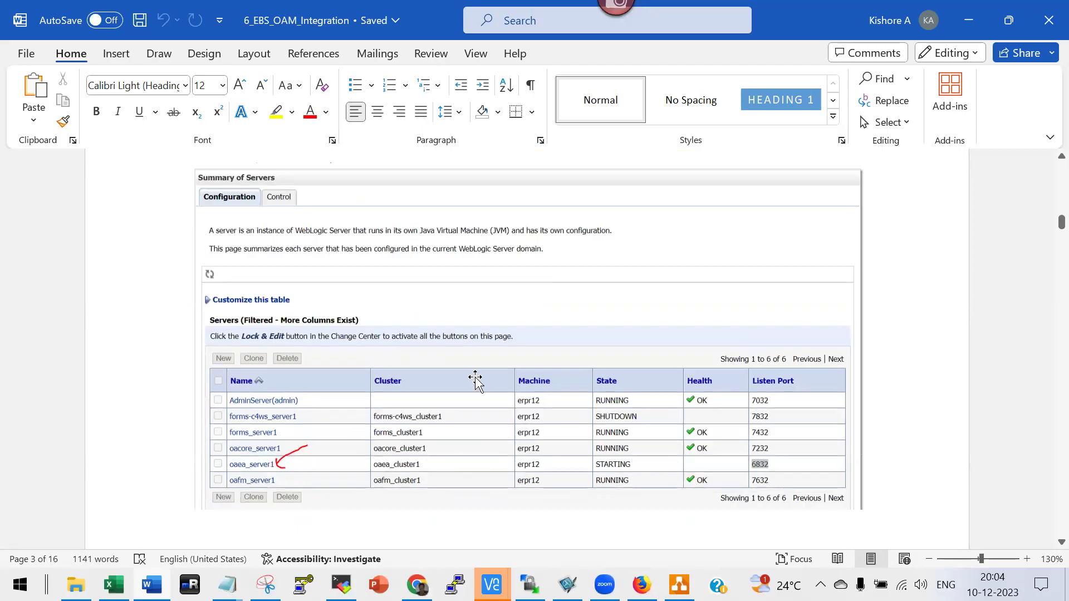
pyautogui.scroll(-5, 508, 462)
pyautogui.scroll(-12, 508, 462)
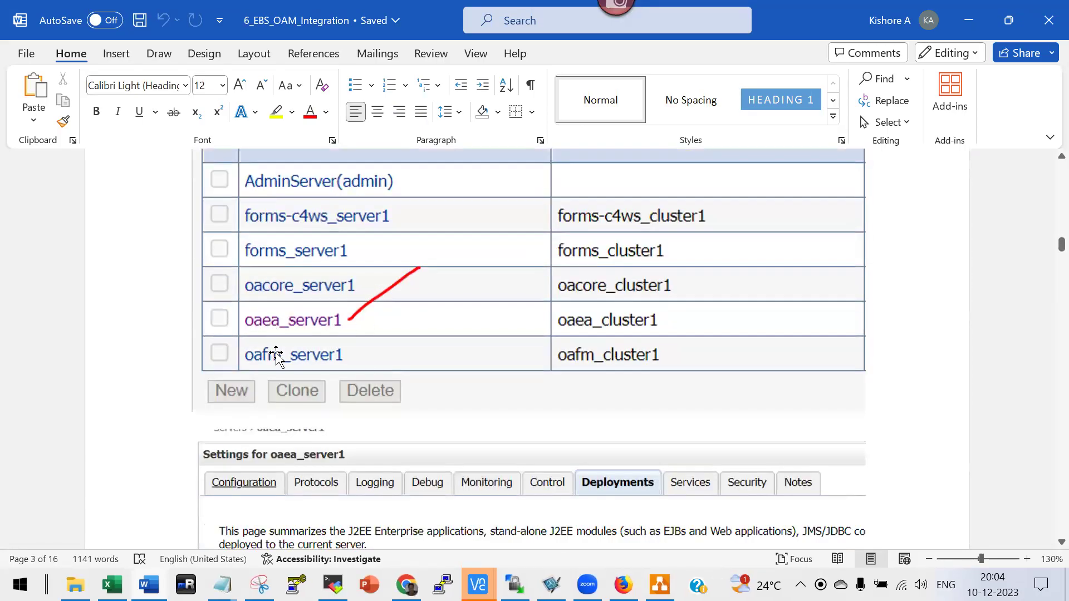
pyautogui.scroll(-5, 472, 494)
pyautogui.scroll(-10, 472, 494)
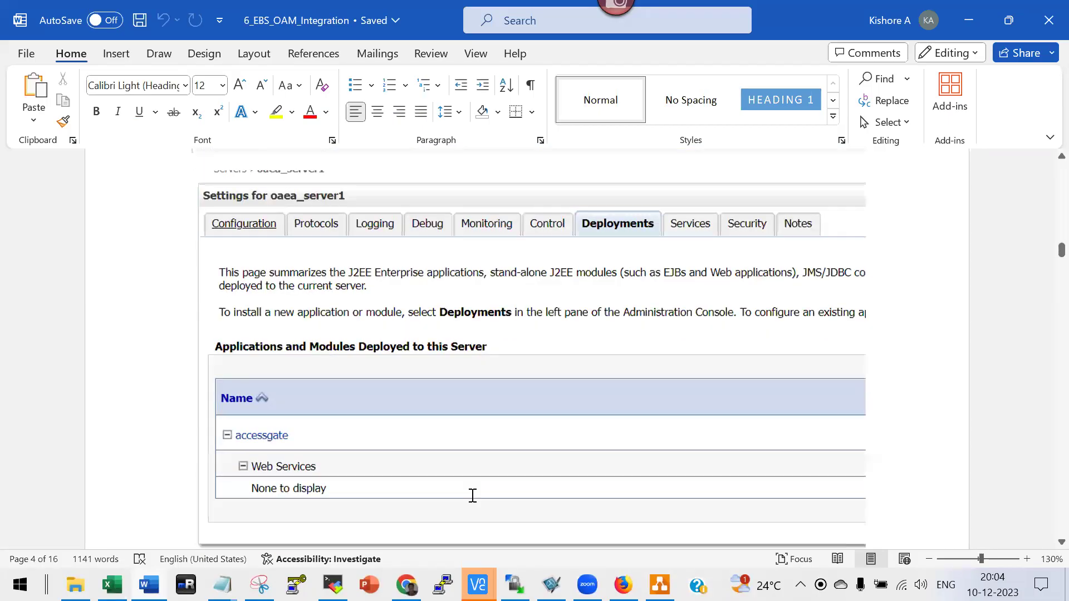
pyautogui.scroll(-8, 472, 498)
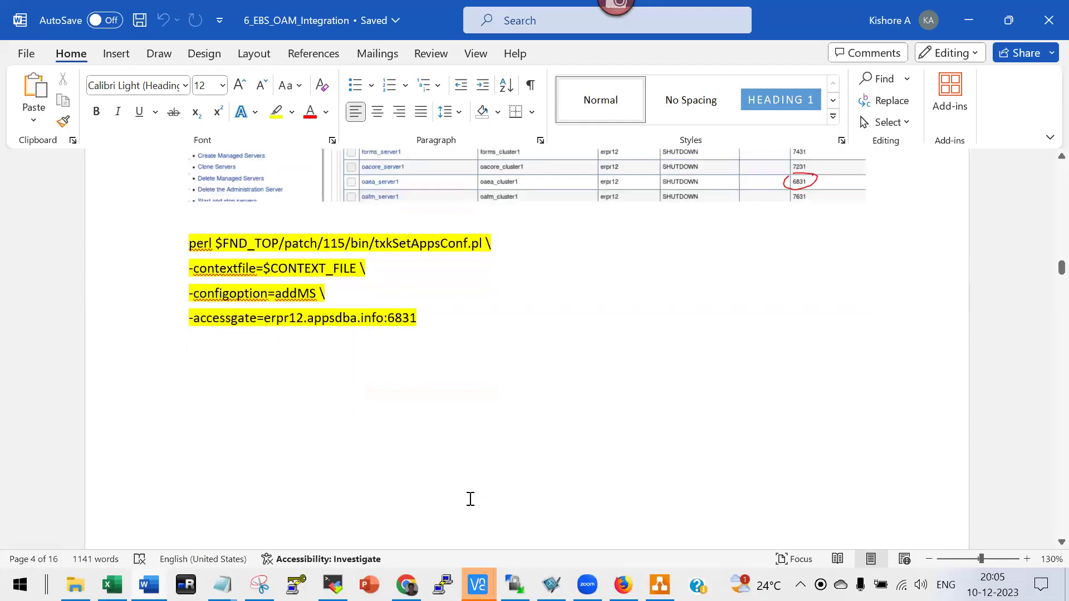
# Scroll to Step 3's txkrun.pl SetOAMReg command registering EBS with OAM at oam12c.appsdba.info:7002.
pyautogui.scroll(-5, 469, 497)
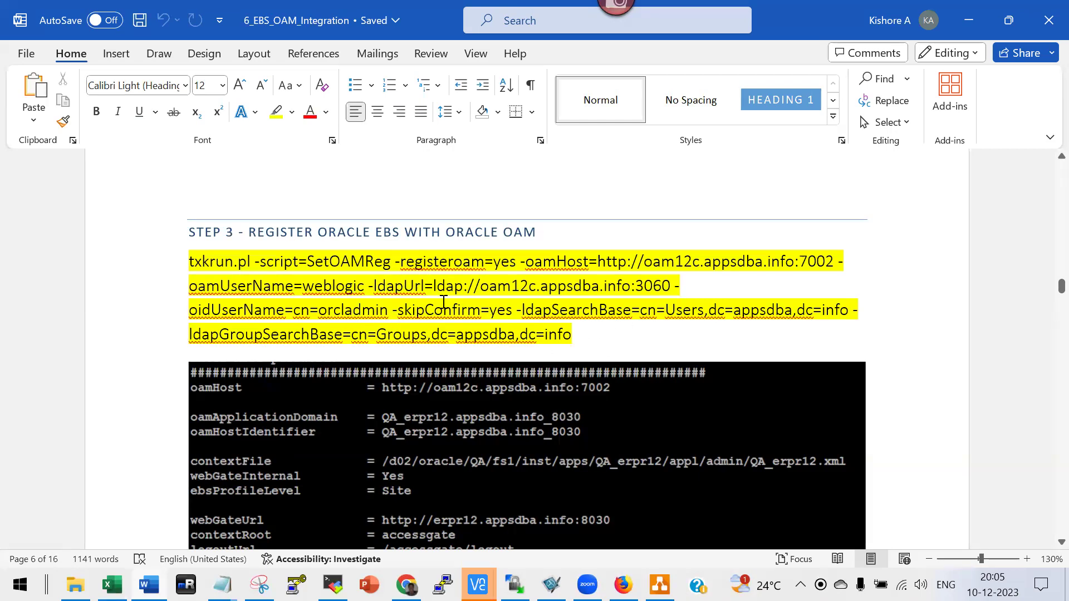
pyautogui.scroll(-10, 442, 302)
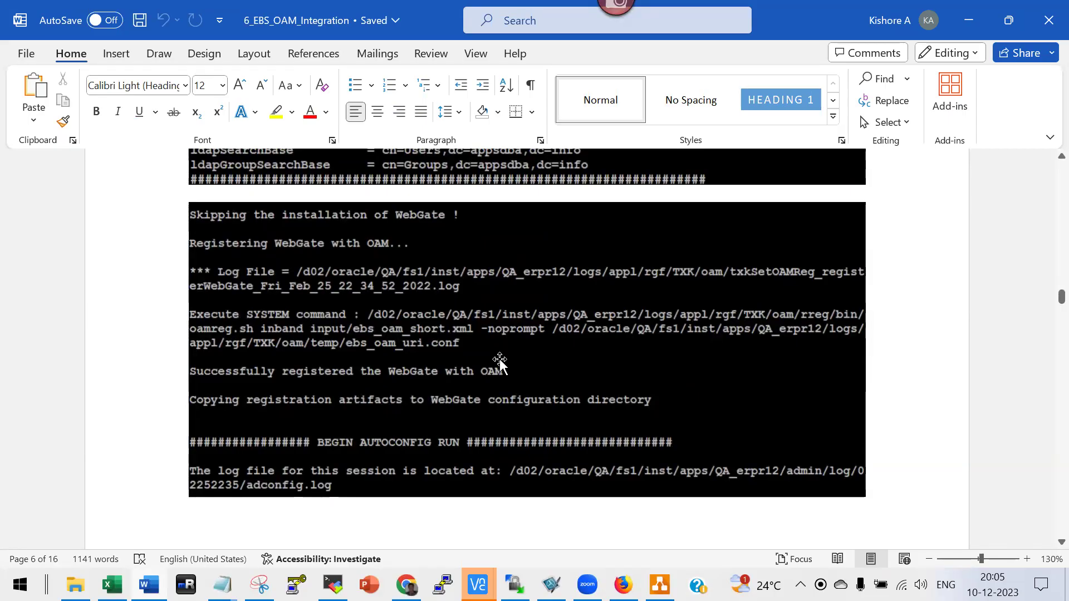
pyautogui.scroll(10, 499, 363)
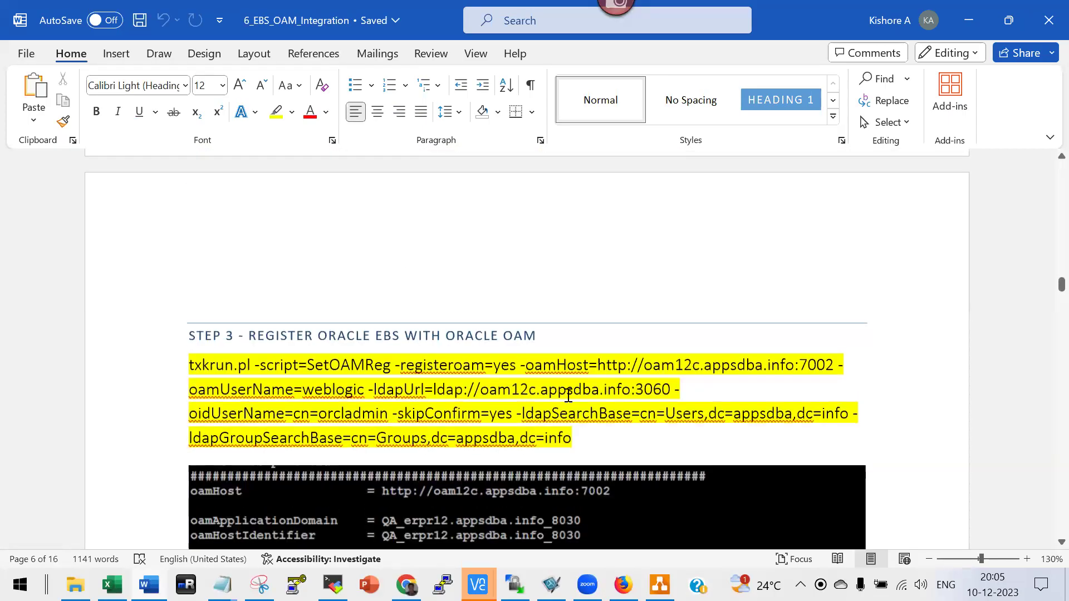
pyautogui.scroll(-7, 568, 395)
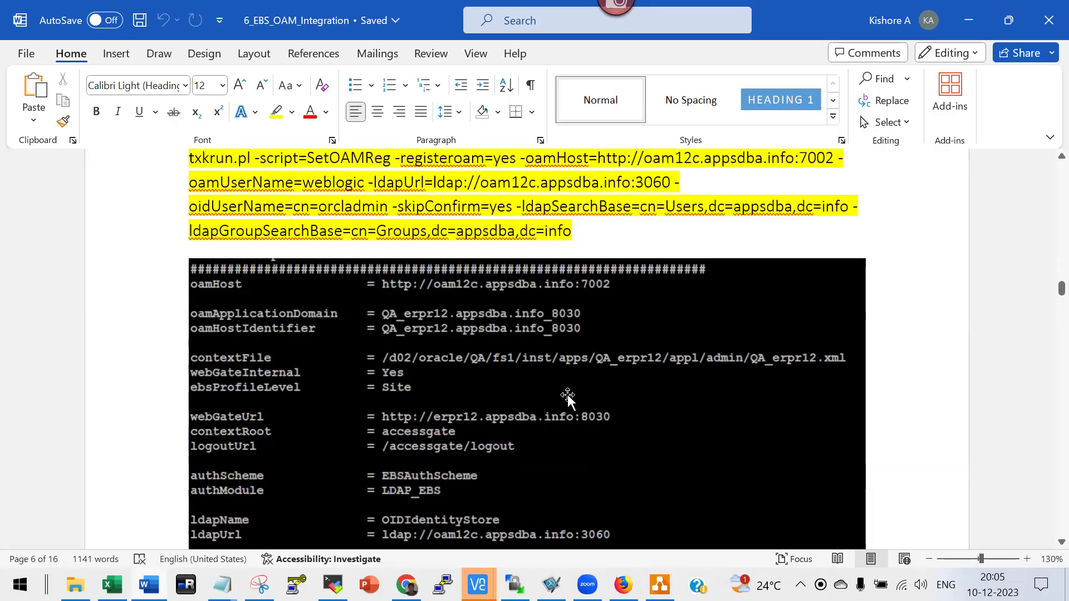
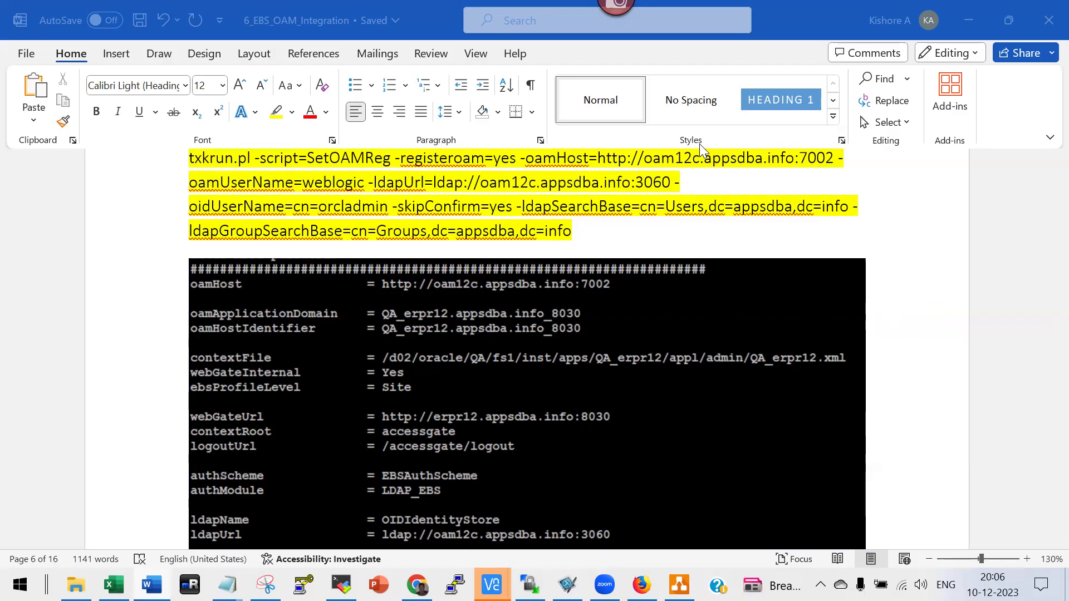
# Scroll past the Step 3 SetOAMReg output to the STEP 4 - SET PROFILES heading and its SQL.
pyautogui.scroll(-2, 602, 236)
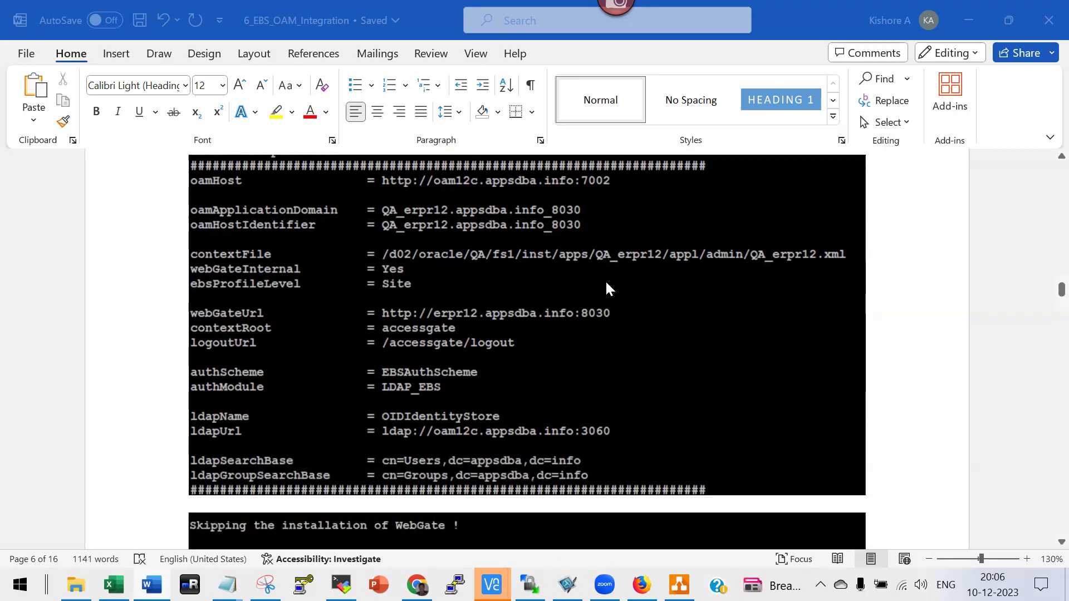
pyautogui.scroll(3, 605, 280)
pyautogui.scroll(1, 389, 262)
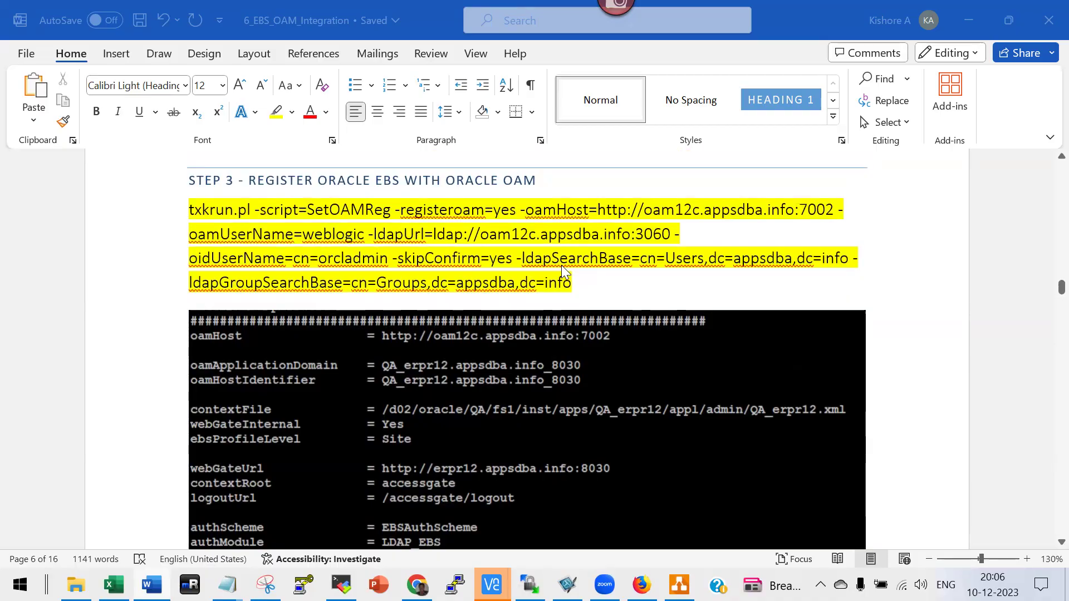
pyautogui.scroll(-3, 561, 265)
pyautogui.scroll(-3, 348, 388)
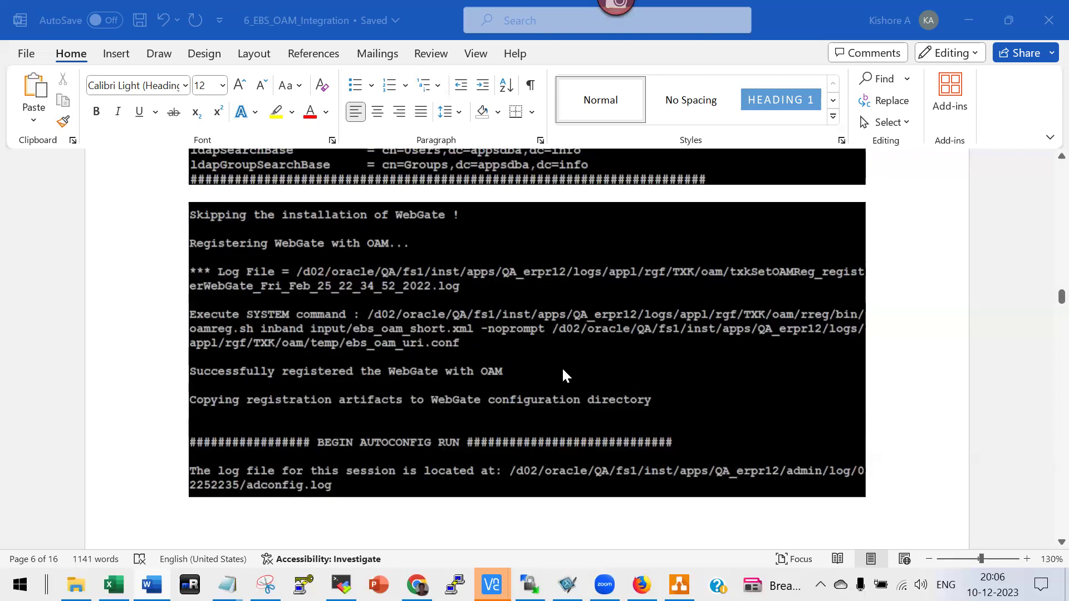
pyautogui.scroll(-15, 561, 366)
pyautogui.scroll(-10, 561, 368)
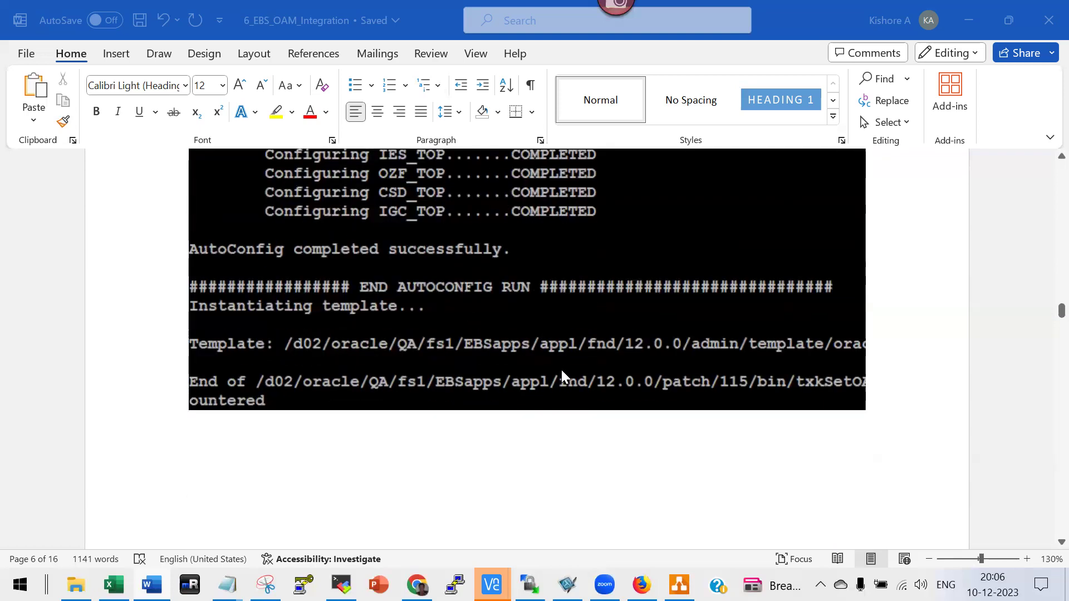
pyautogui.scroll(-4, 565, 374)
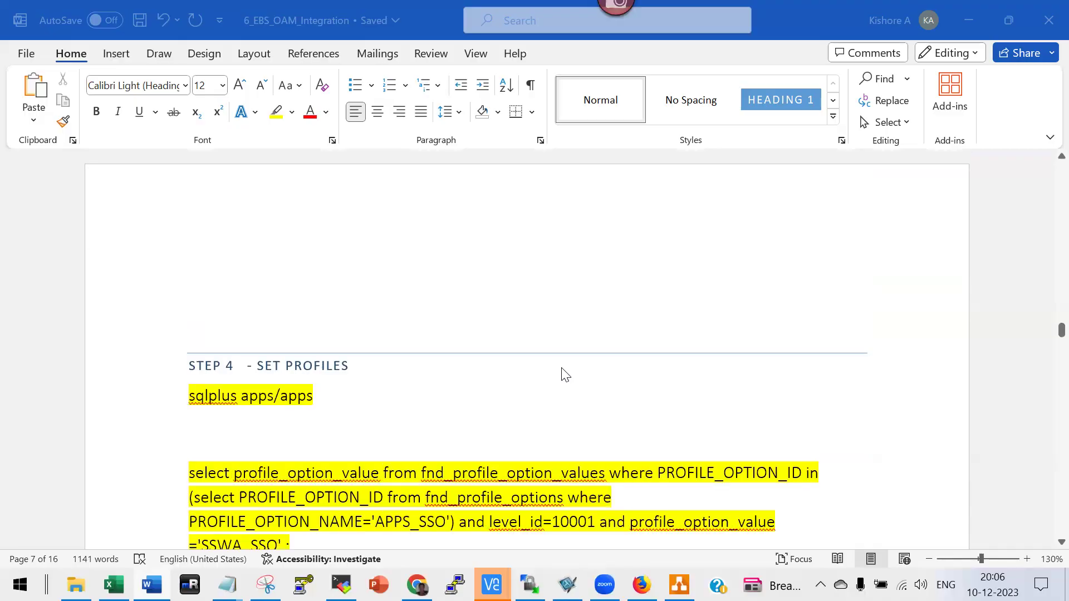
# Scroll through the PL/SQL profile blocks to STEP 6 - VERIFY, which says to bounce the EBS and OAM services.
pyautogui.scroll(-7, 564, 374)
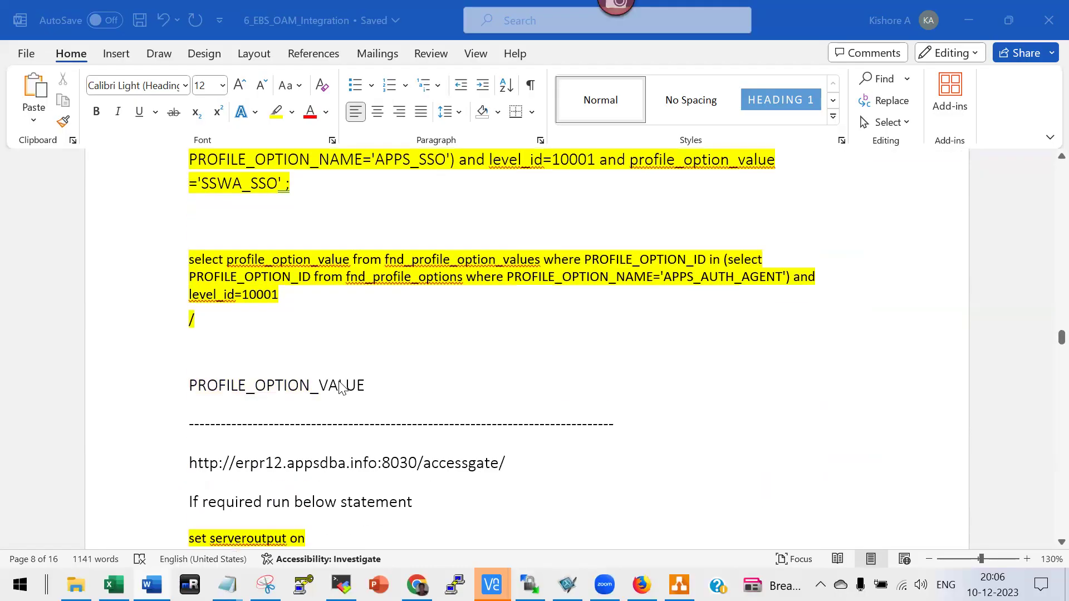
pyautogui.scroll(-10, 341, 388)
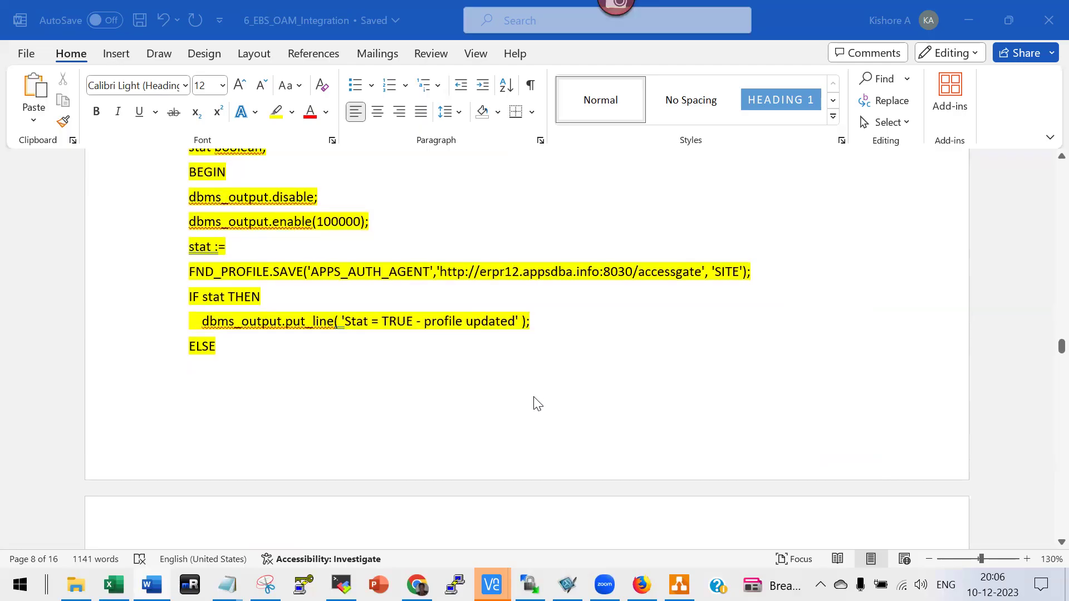
pyautogui.scroll(-10, 536, 402)
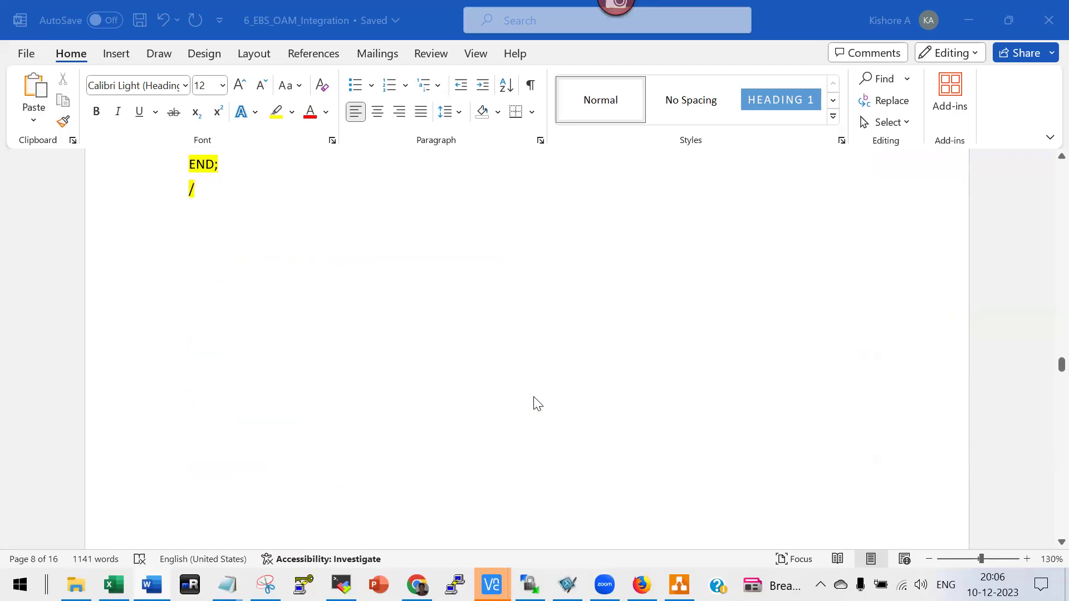
pyautogui.scroll(-8, 536, 402)
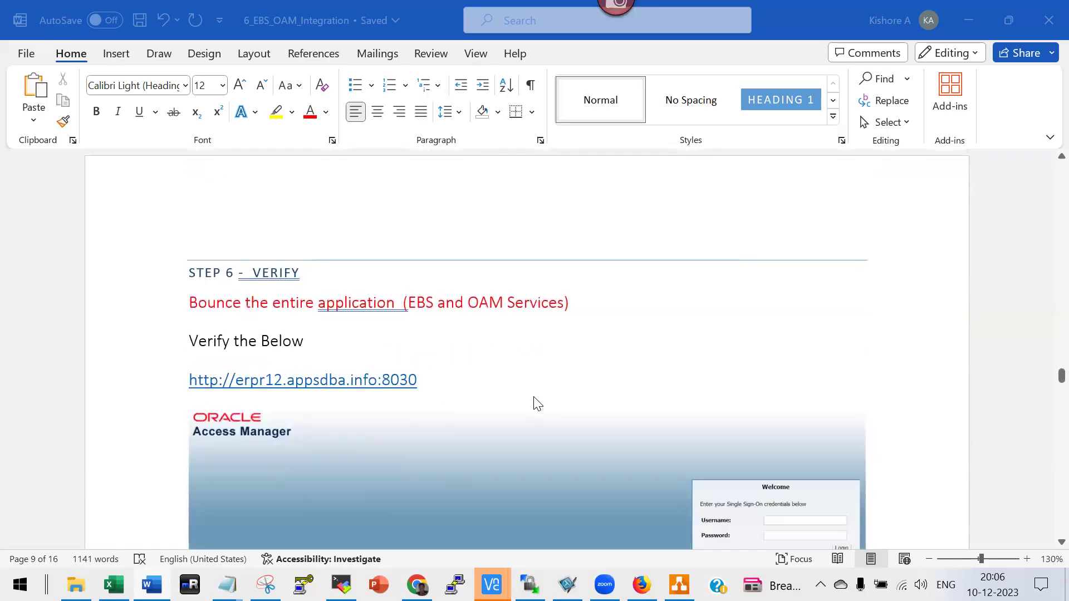
pyautogui.scroll(-1, 536, 402)
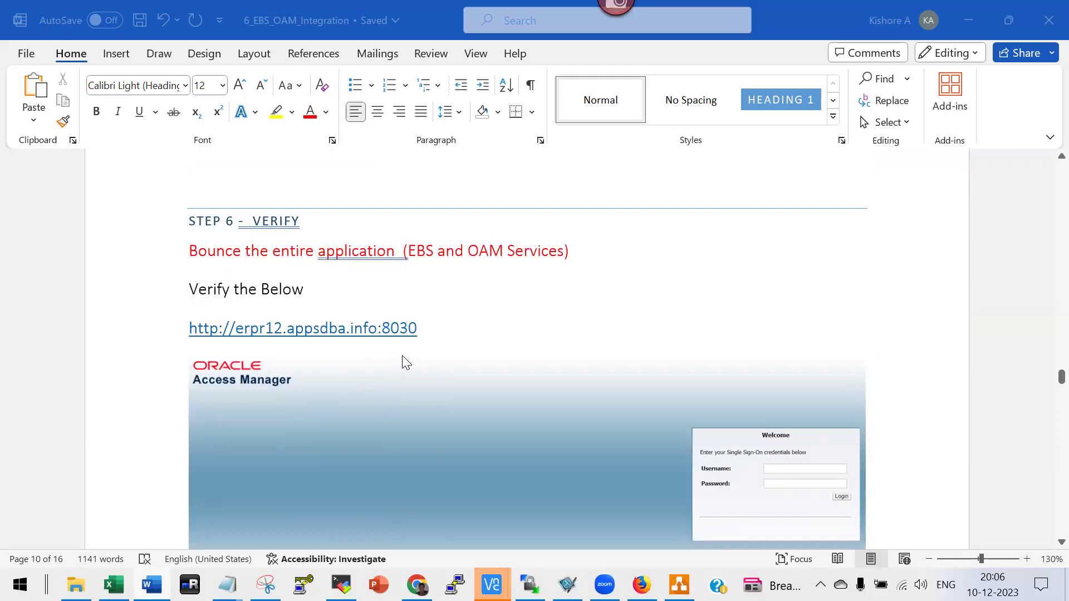
pyautogui.scroll(15, 405, 362)
pyautogui.scroll(9, 435, 303)
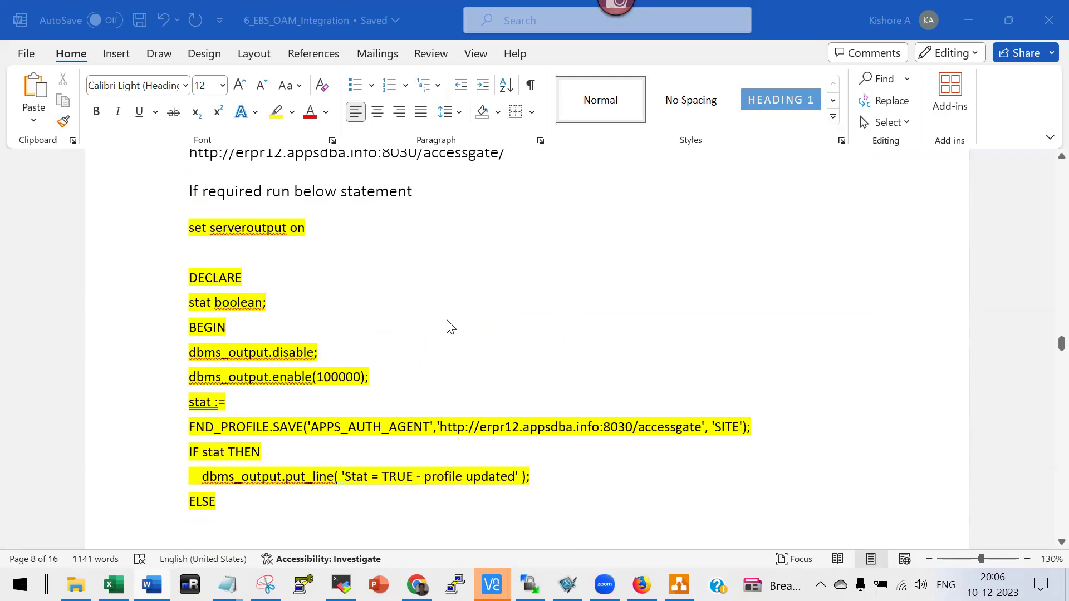
pyautogui.scroll(3, 289, 248)
pyautogui.scroll(-4, 389, 387)
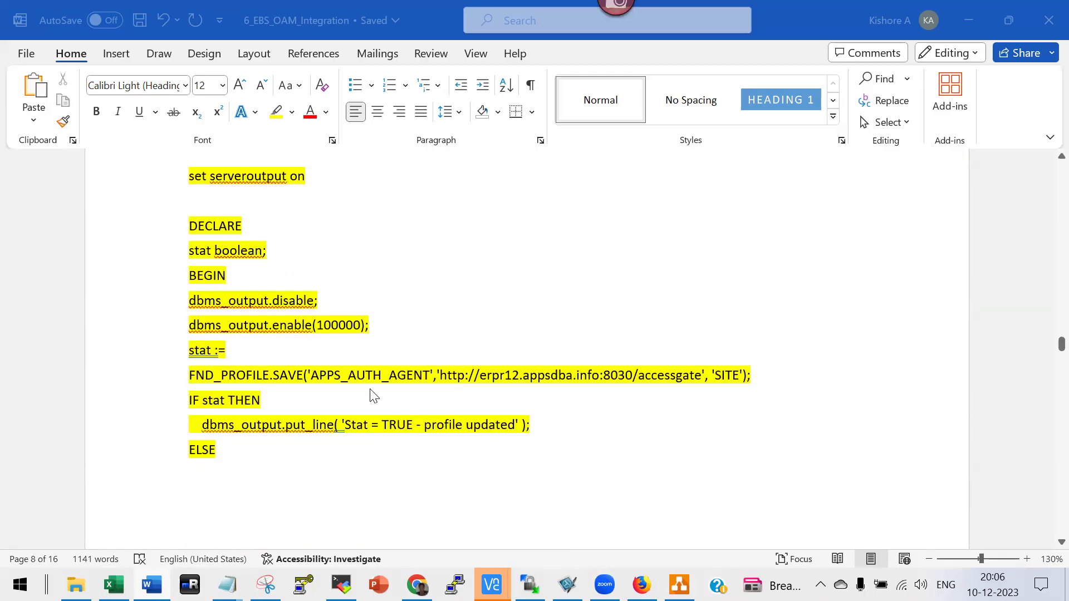
pyautogui.scroll(-8, 451, 390)
pyautogui.scroll(-10, 454, 389)
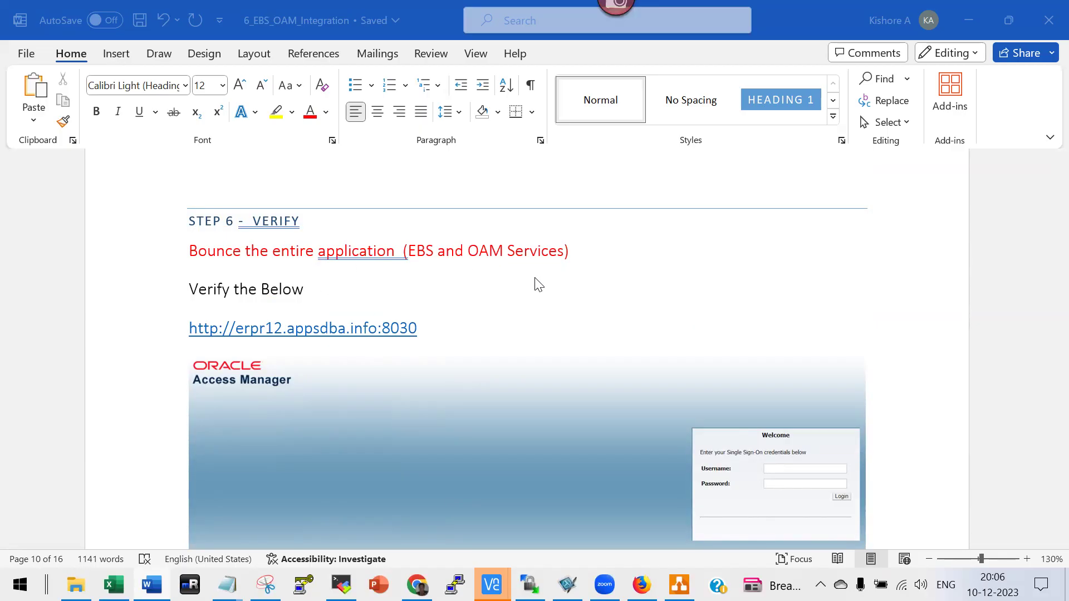
pyautogui.scroll(-5, 535, 281)
pyautogui.scroll(3, 338, 291)
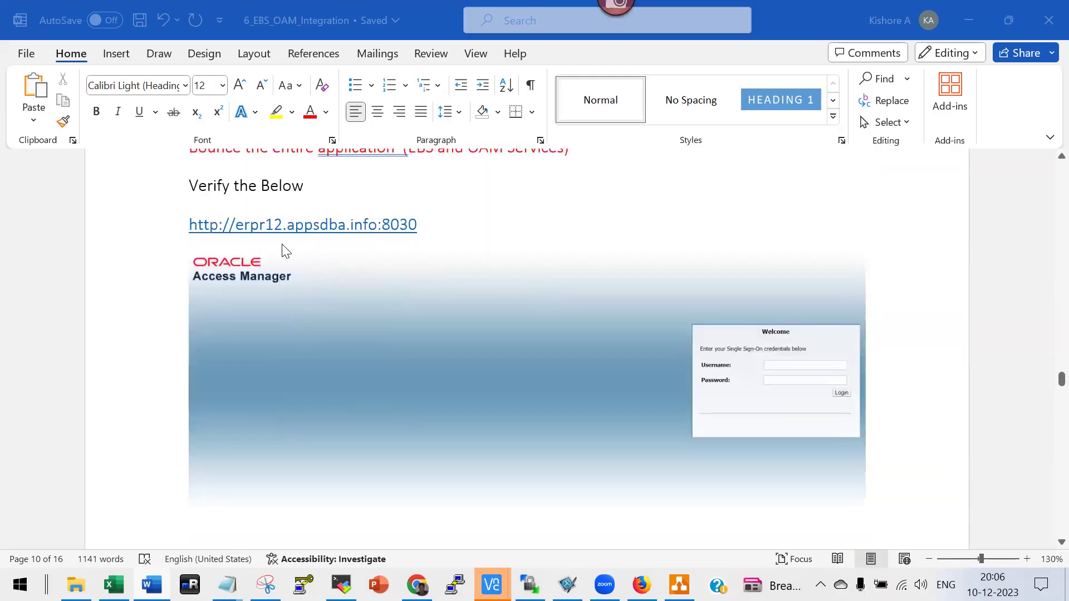
pyautogui.scroll(-8, 523, 341)
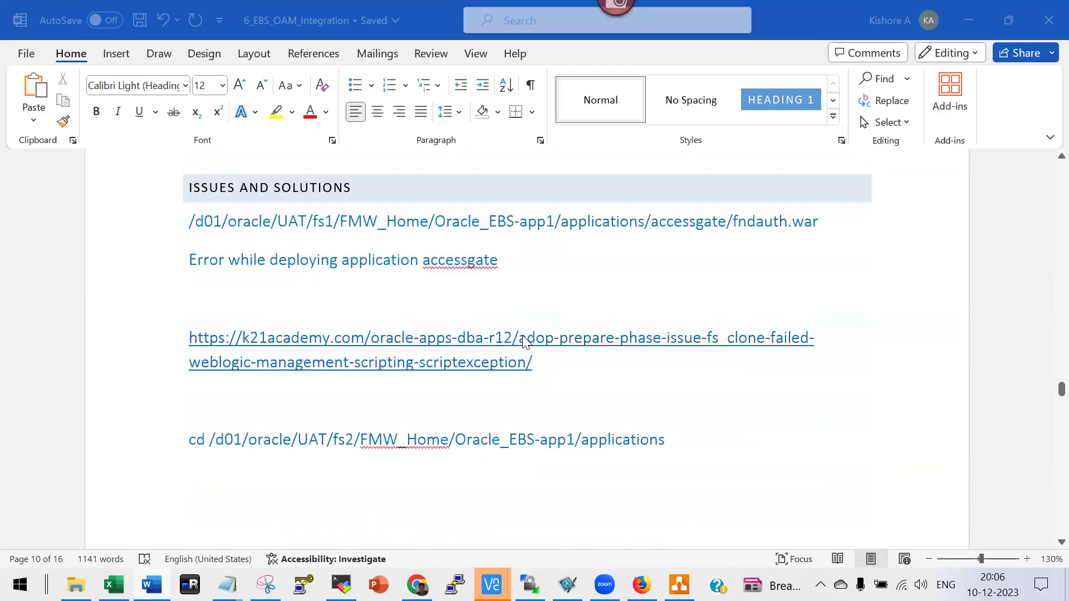
pyautogui.scroll(8, 523, 341)
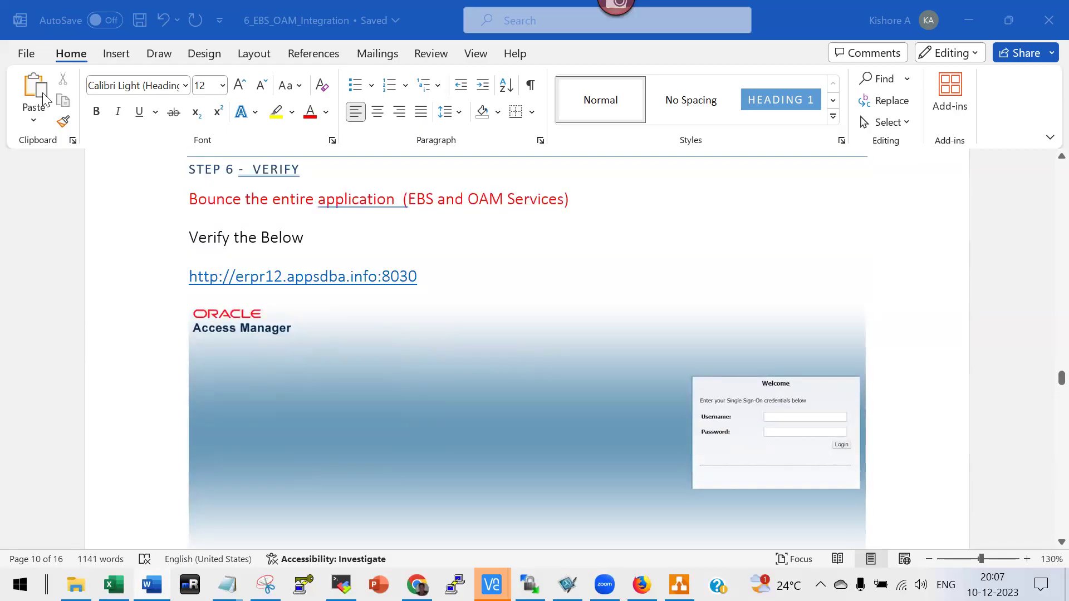
# Open 7_Finishing_Steps from the oam12c notes folder in File Explorer.
pyautogui.hotkey('alt', 'Tab')
pyautogui.hotkey('alt', 'Tab')
pyautogui.hotkey('alt', 'Tab')
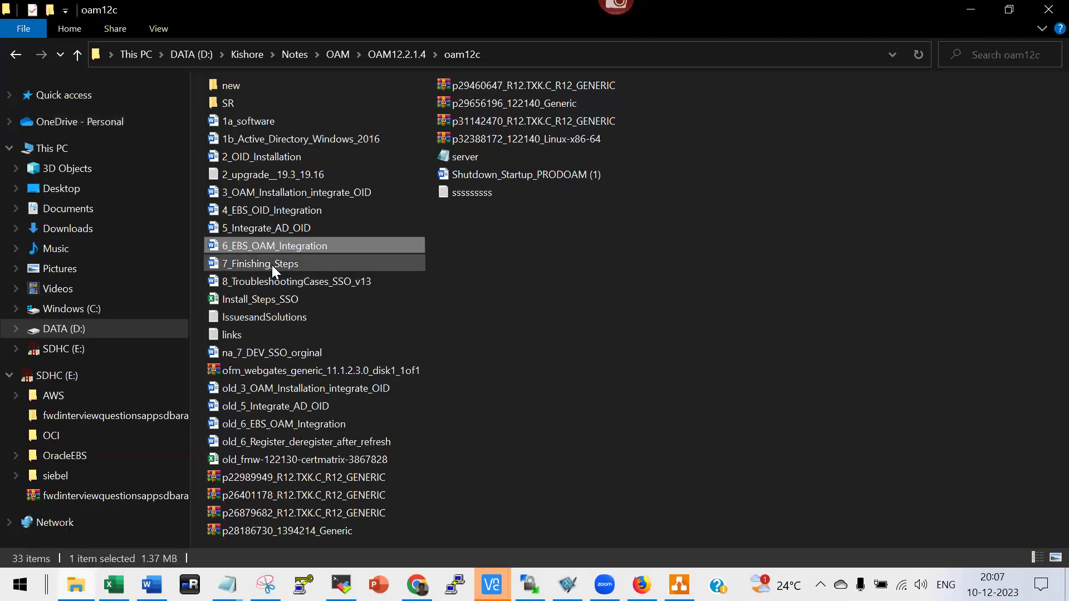
pyautogui.doubleClick(271, 264)
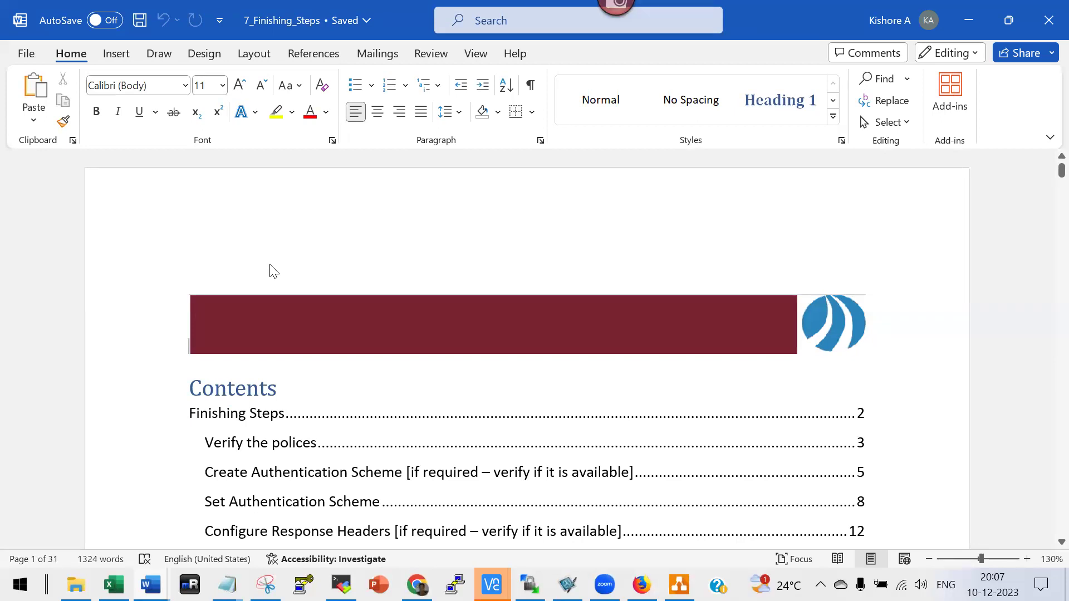
# Scroll past the contents and intro bullets to the oamconsole URL and Launch Pad screenshot.
pyautogui.scroll(-3, 278, 270)
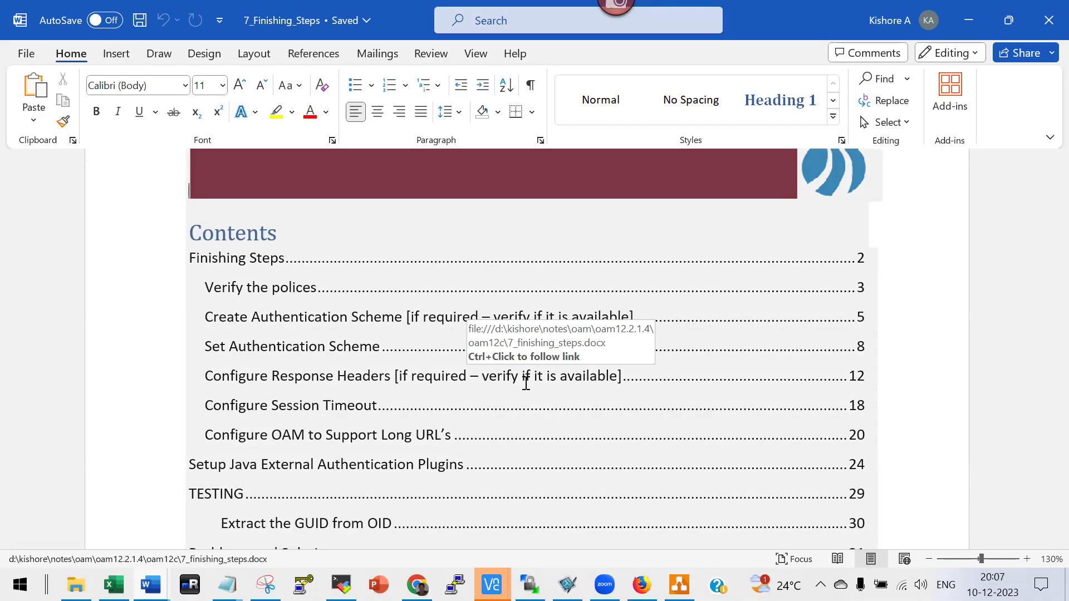
pyautogui.scroll(-5, 526, 383)
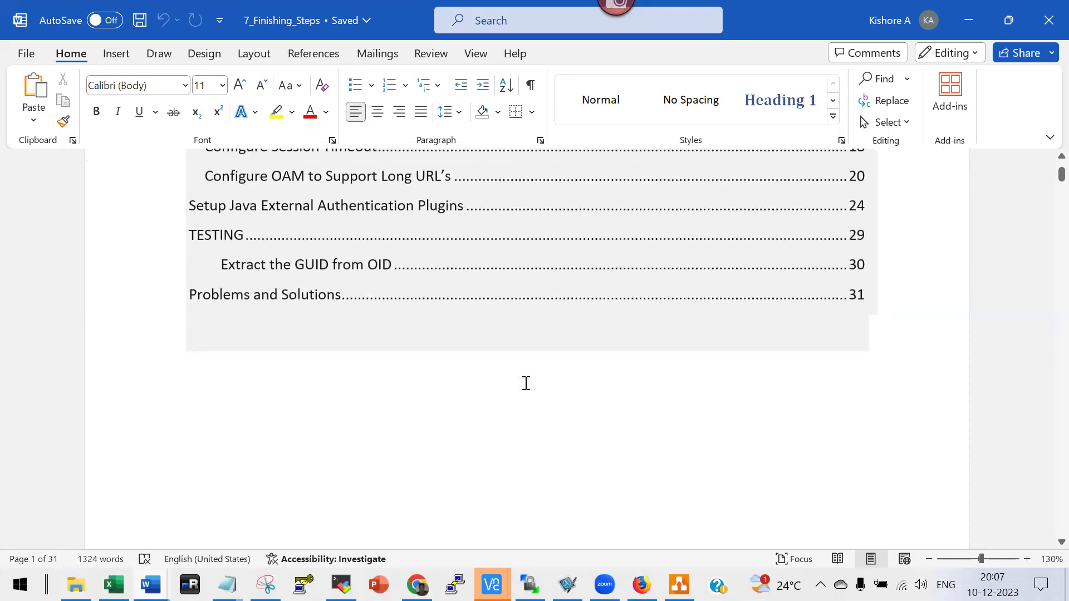
pyautogui.scroll(-12, 525, 383)
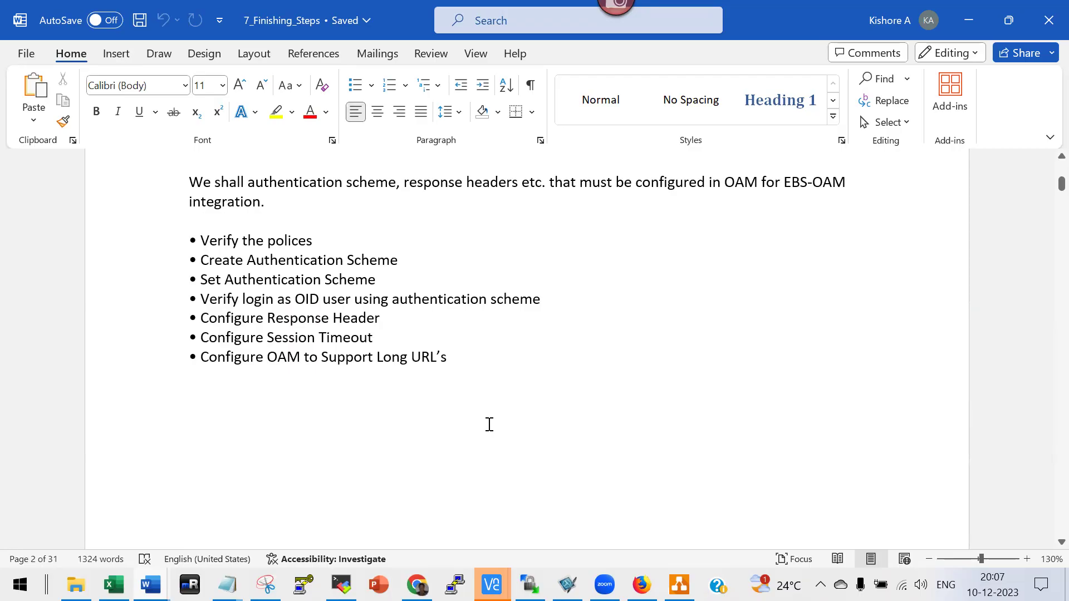
pyautogui.scroll(-10, 489, 424)
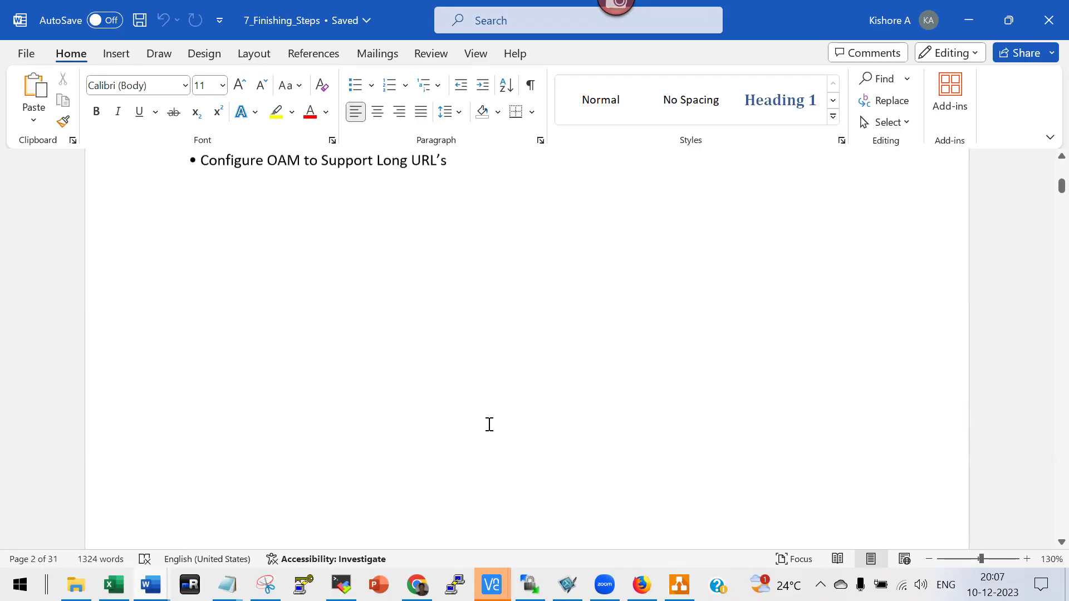
pyautogui.scroll(-2, 488, 426)
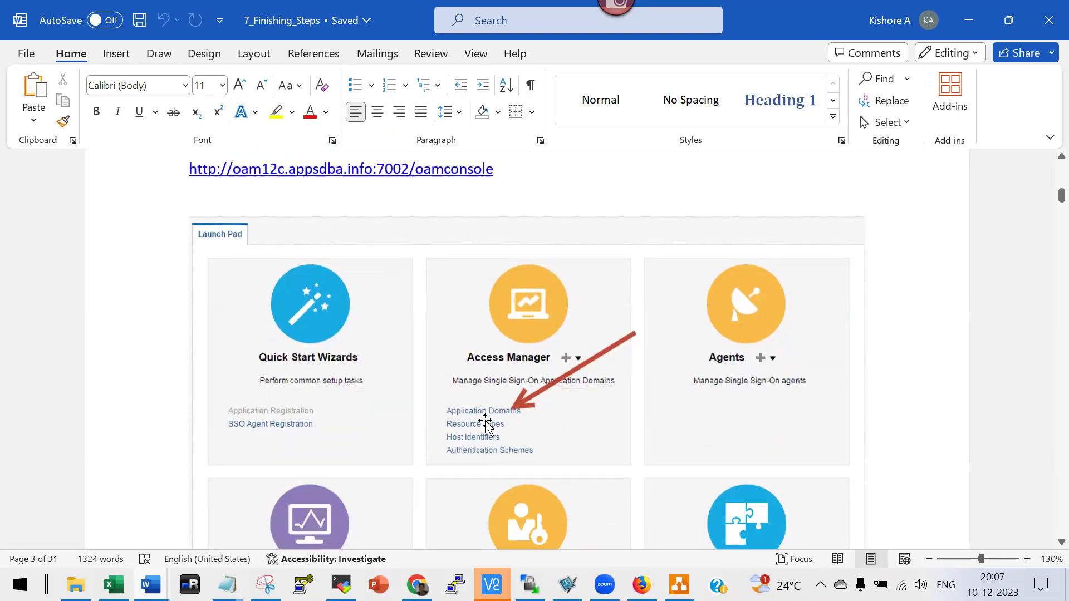
# Scroll past the policy screenshots to the 'Create Authentication Scheme' heading, marked 'if required – verify if it is available'.
pyautogui.scroll(-1, 486, 425)
pyautogui.scroll(-9, 468, 398)
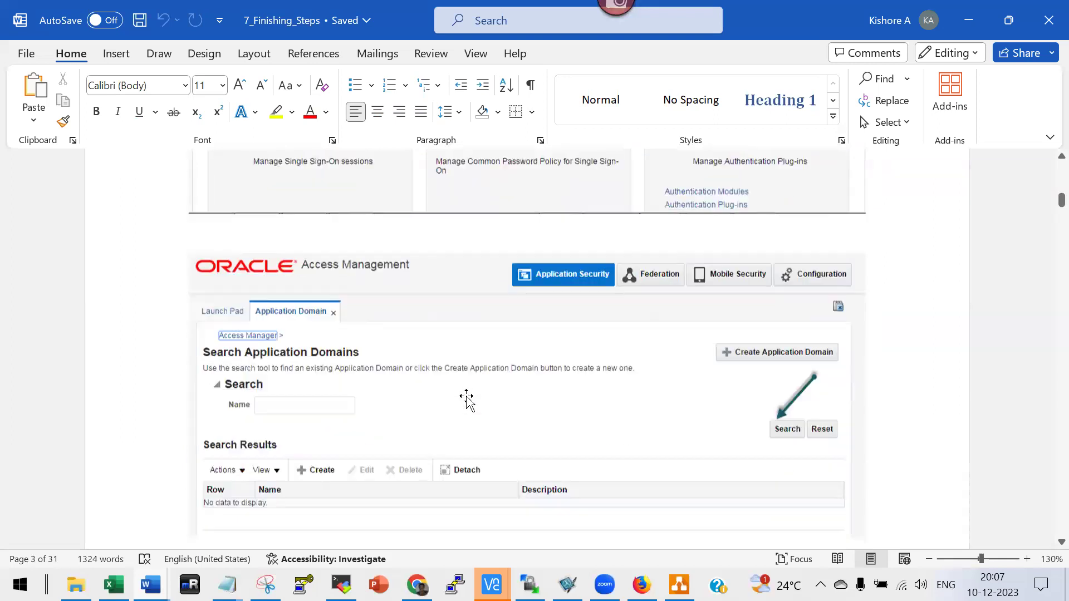
pyautogui.scroll(-9, 603, 399)
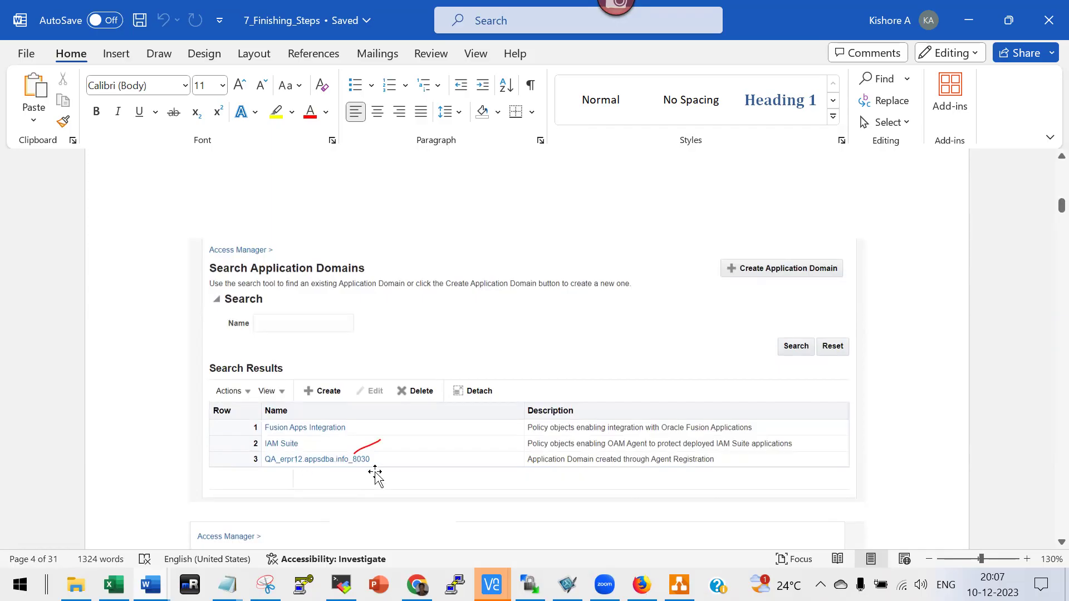
pyautogui.scroll(-5, 374, 473)
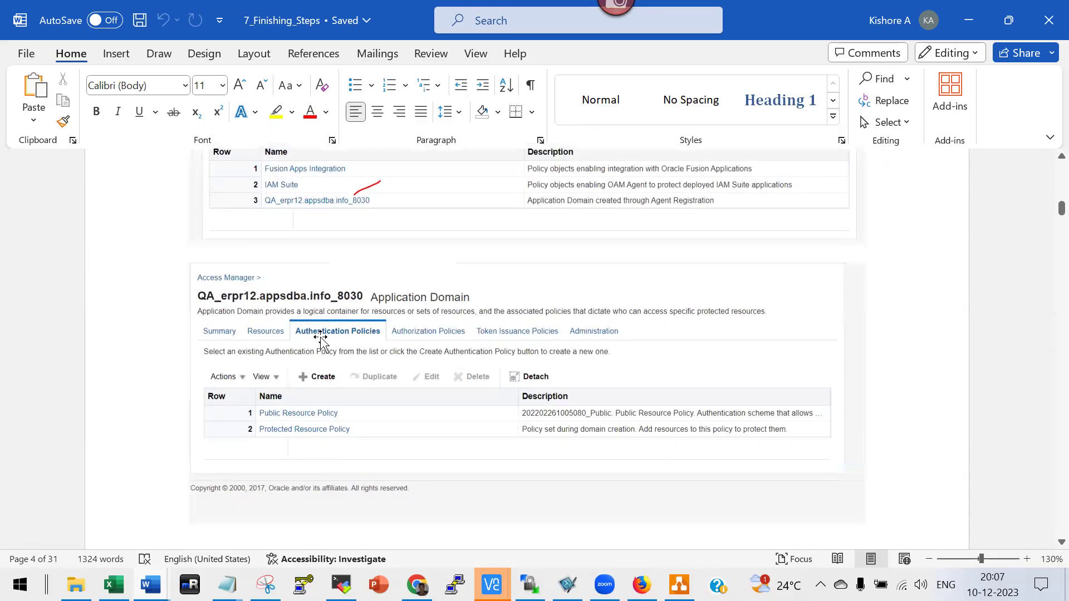
pyautogui.scroll(-3, 306, 424)
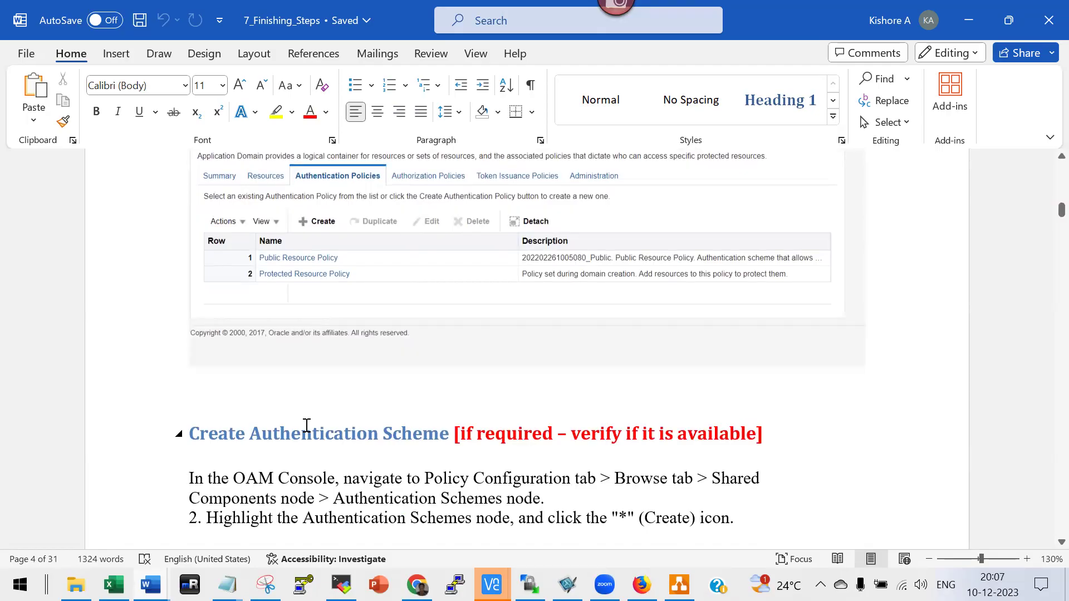
pyautogui.scroll(-3, 306, 425)
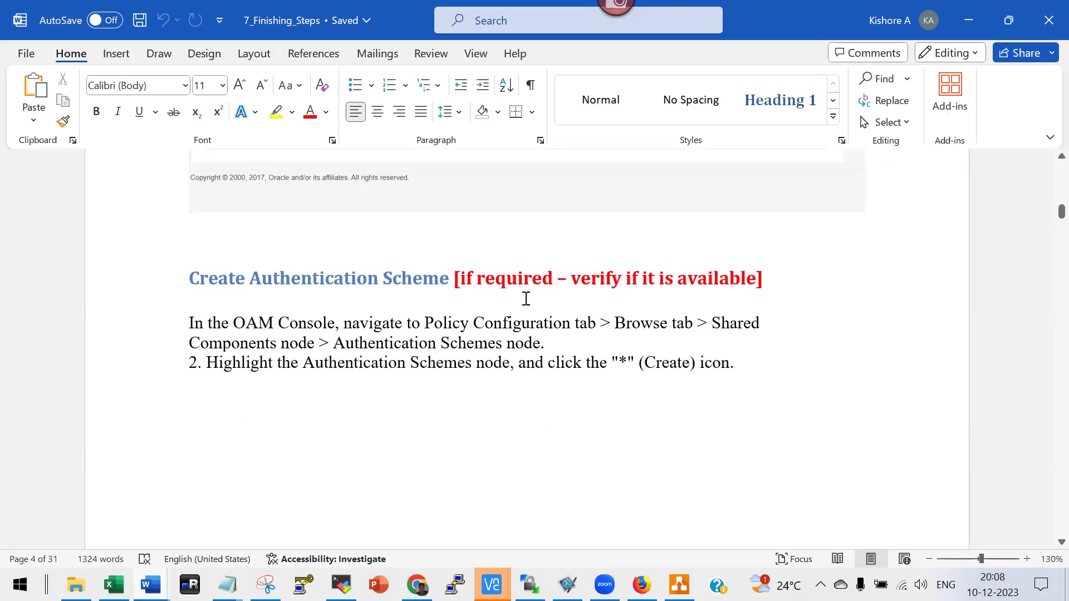
# Scroll through the authentication scheme and policy screenshots.
pyautogui.scroll(-3, 592, 339)
pyautogui.scroll(-15, 593, 348)
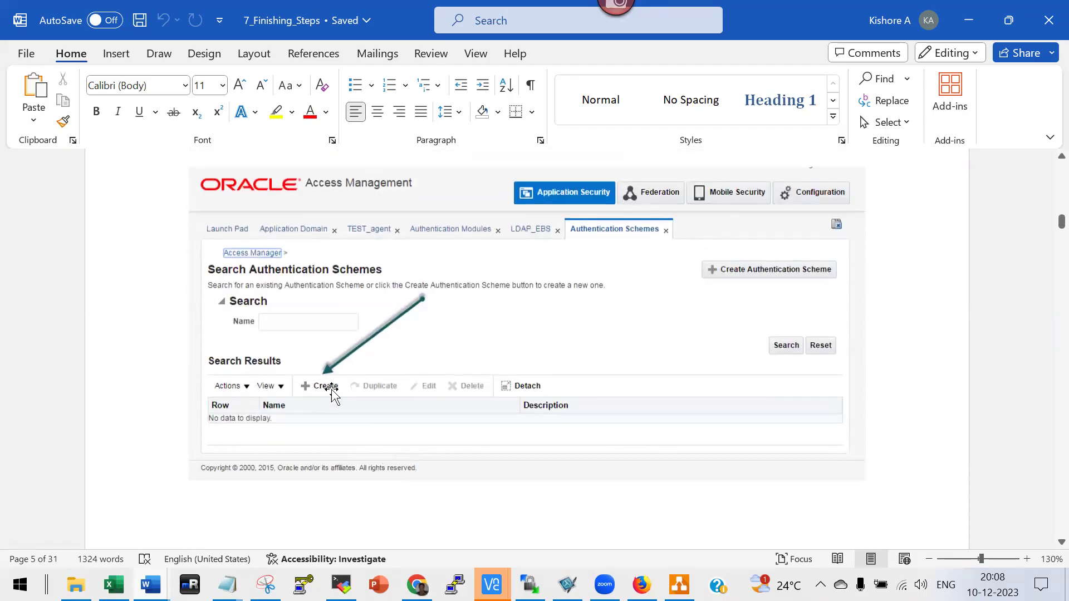
pyautogui.scroll(-8, 436, 434)
pyautogui.scroll(3, 437, 440)
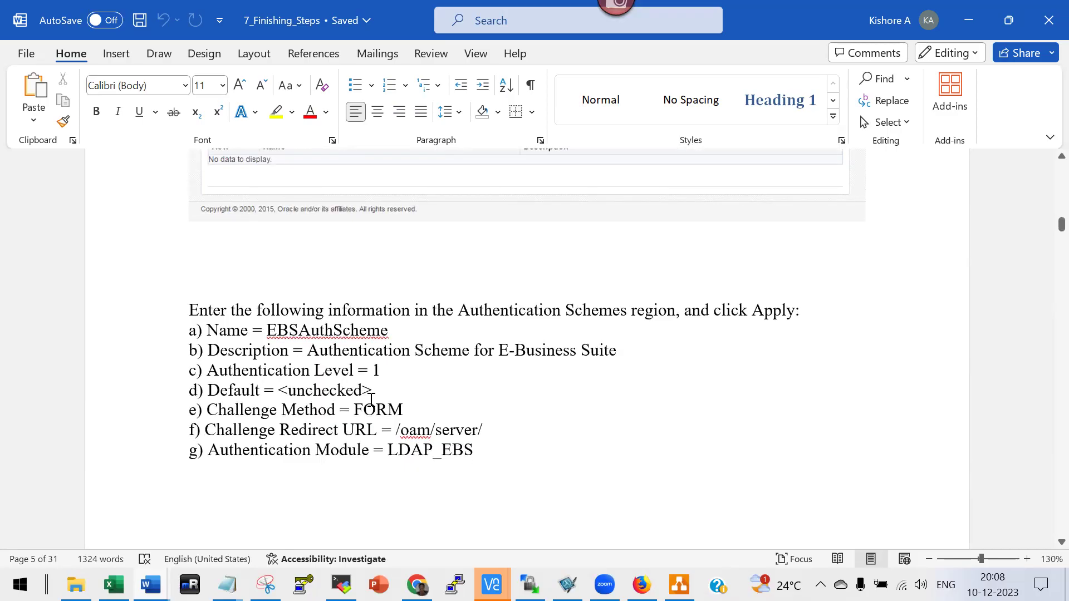
pyautogui.scroll(-12, 415, 440)
pyautogui.scroll(-12, 416, 440)
pyautogui.scroll(-10, 415, 443)
pyautogui.scroll(-8, 415, 444)
pyautogui.scroll(-4, 416, 457)
pyautogui.scroll(-3, 410, 459)
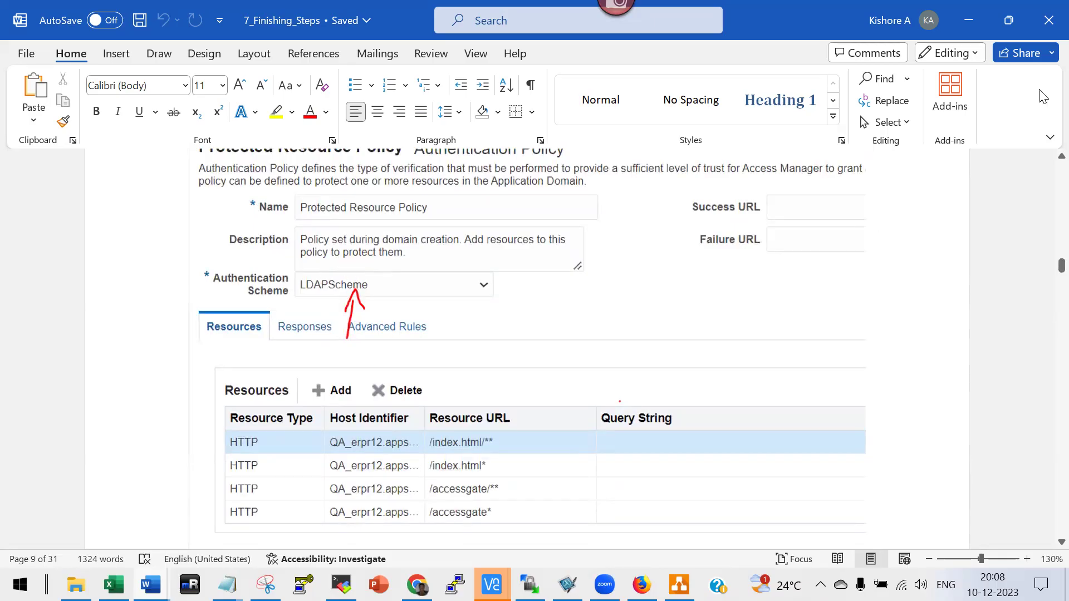
# Continue to the page 9 response table with USER_NAME as $user.userid and USER_ORCLGUID as $user.attr.orclguid.
pyautogui.scroll(-5, 853, 396)
pyautogui.scroll(-5, 852, 396)
pyautogui.scroll(-5, 860, 396)
pyautogui.scroll(-10, 863, 393)
pyautogui.scroll(-10, 871, 390)
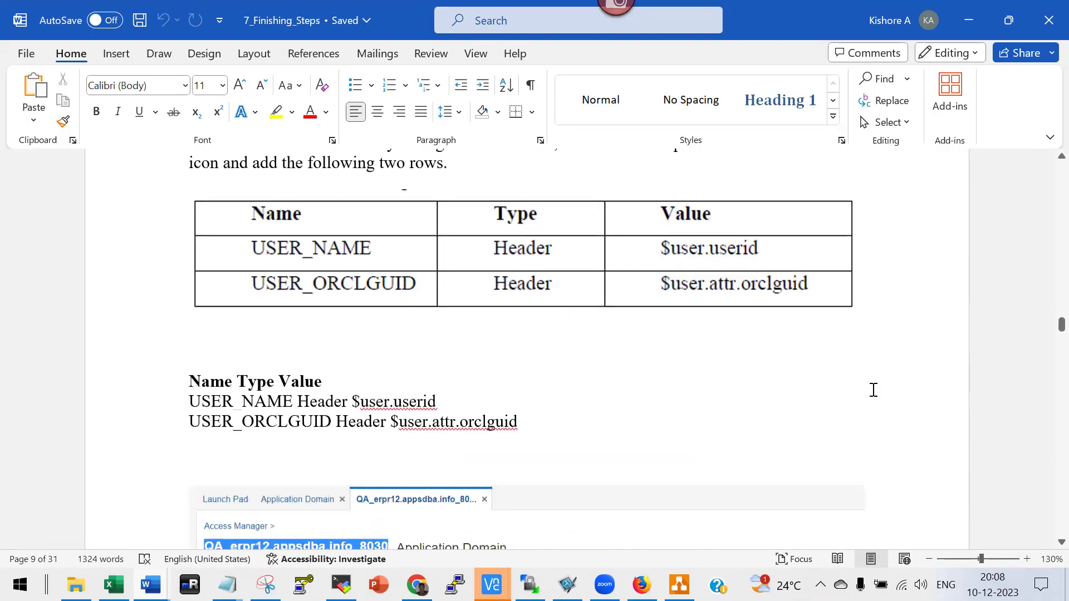
# Scroll to the port 8030 application URL and 'Test with OID users only' sign-on screenshot on page 18.
pyautogui.scroll(-10, 872, 390)
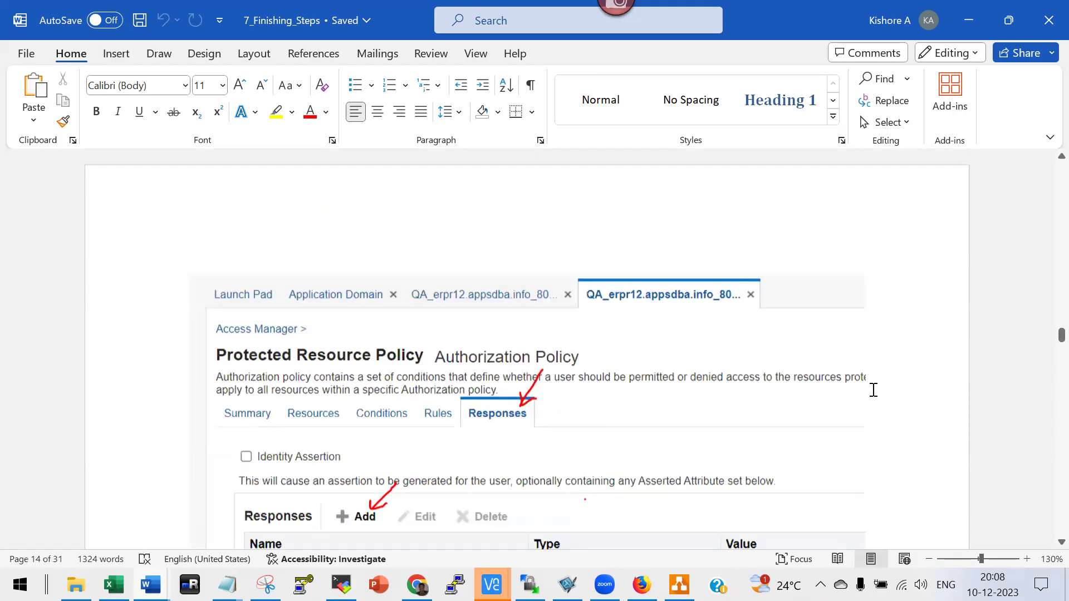
pyautogui.scroll(-10, 872, 390)
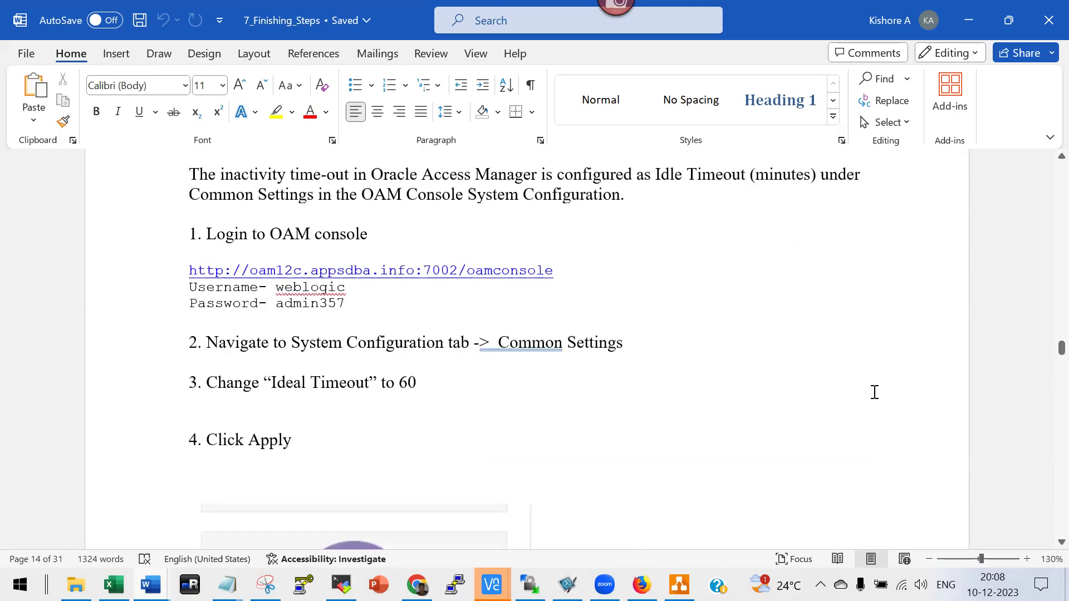
pyautogui.scroll(-10, 874, 390)
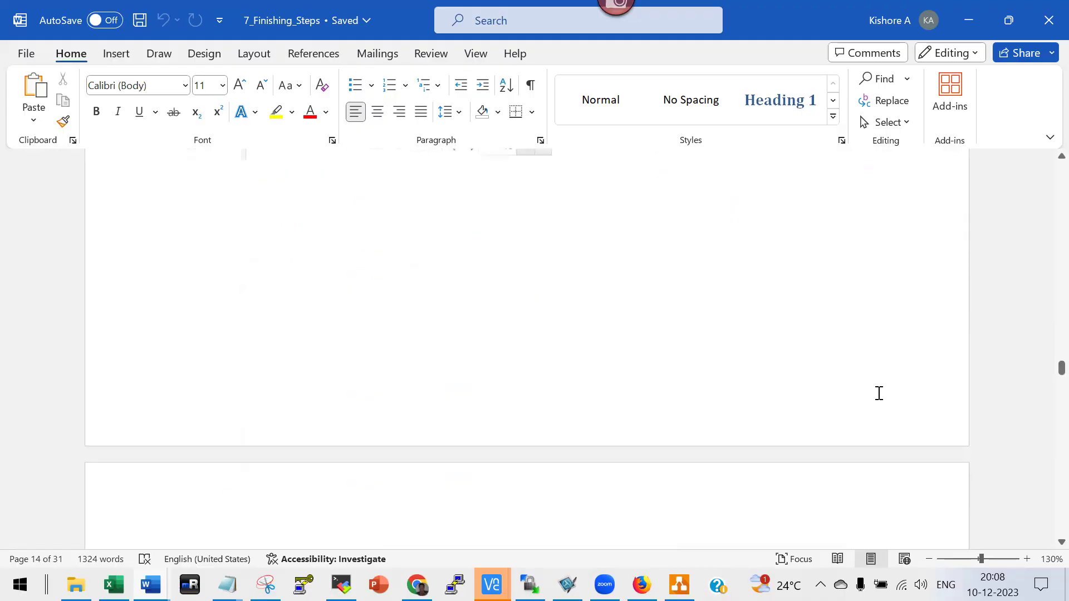
pyautogui.scroll(3, 880, 393)
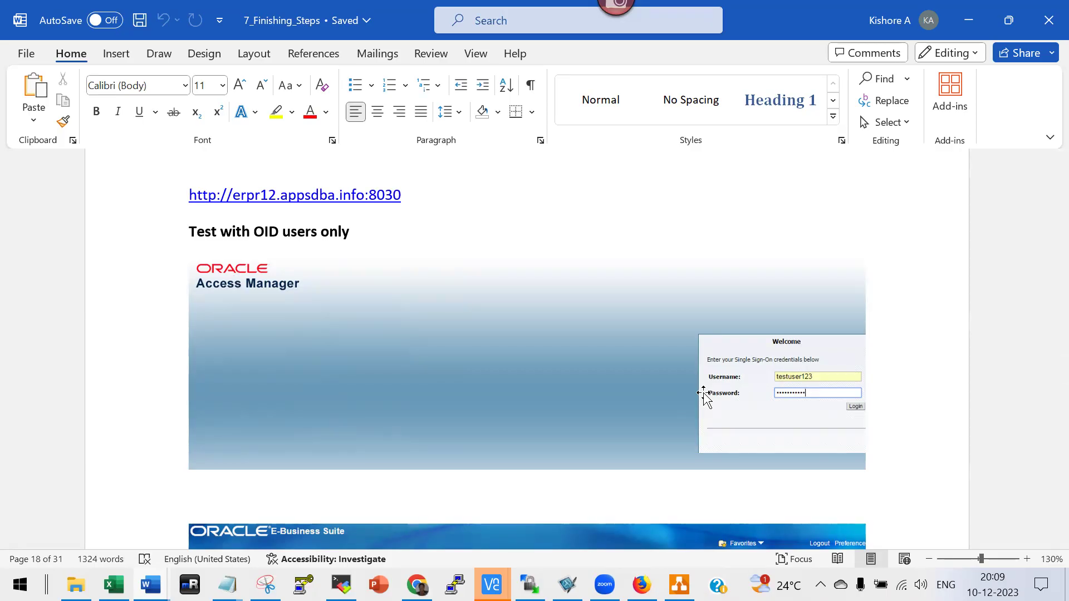
# Scroll past the login error screenshots to Setup Java External Authentication Plugins, citing Doc ID 1270329.1.
pyautogui.scroll(-3, 704, 395)
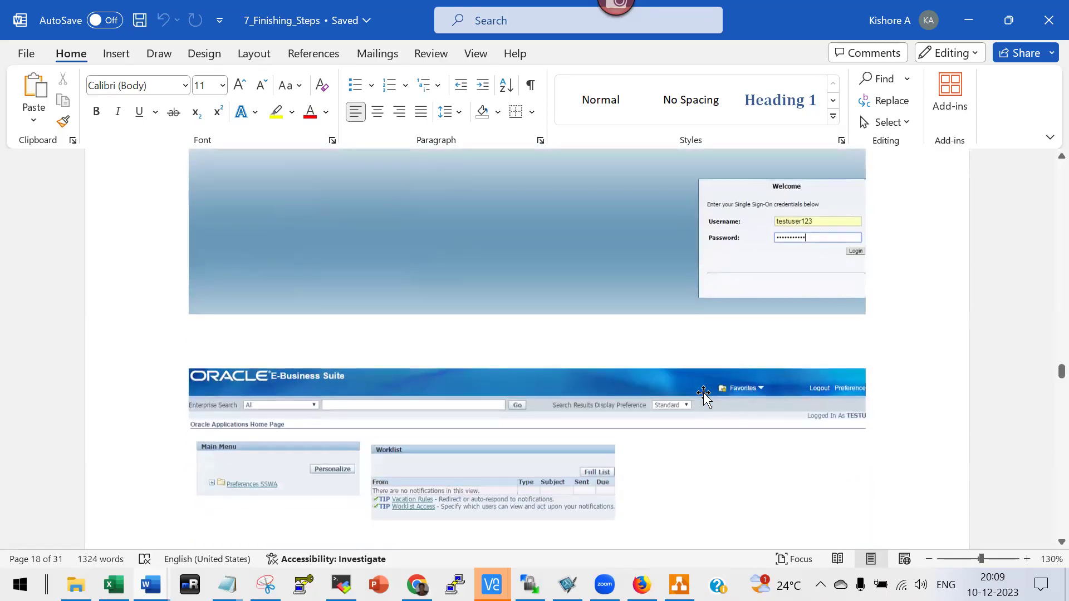
pyautogui.scroll(-10, 703, 394)
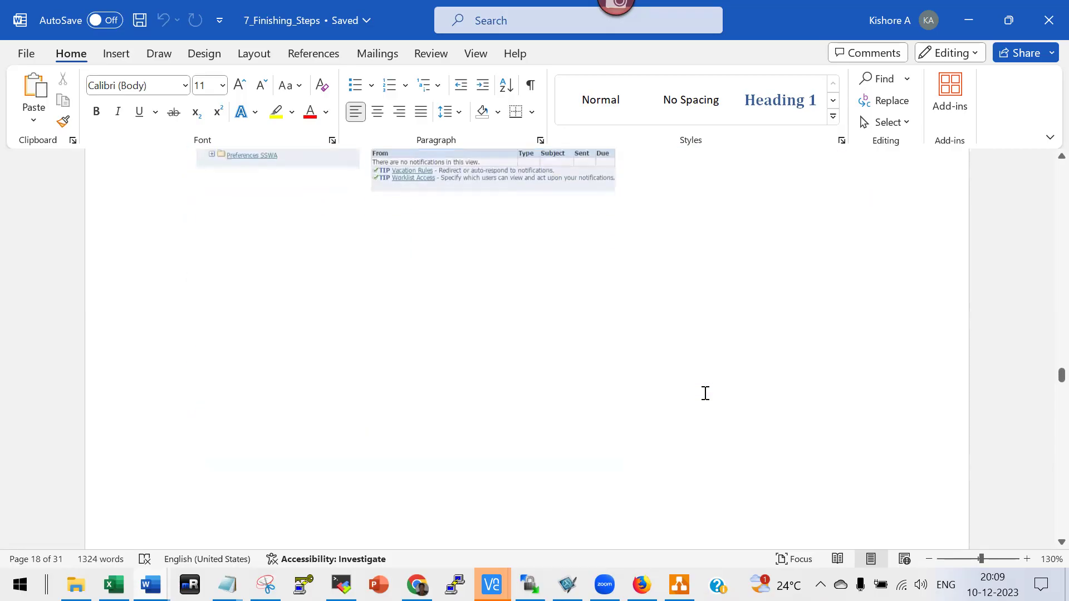
pyautogui.scroll(-2, 705, 393)
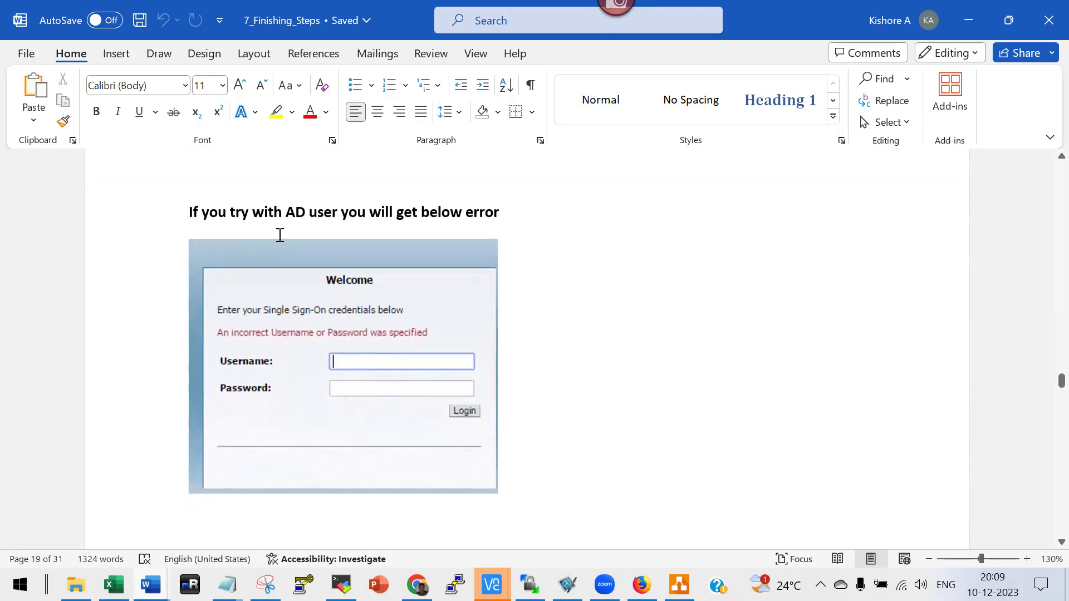
pyautogui.scroll(-8, 280, 235)
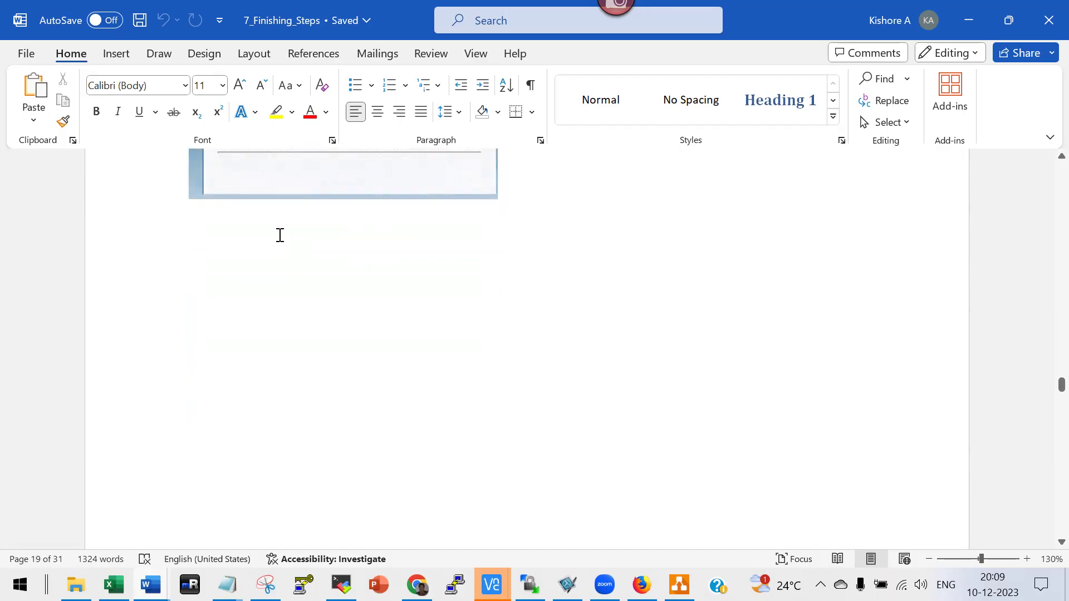
pyautogui.scroll(-5, 280, 235)
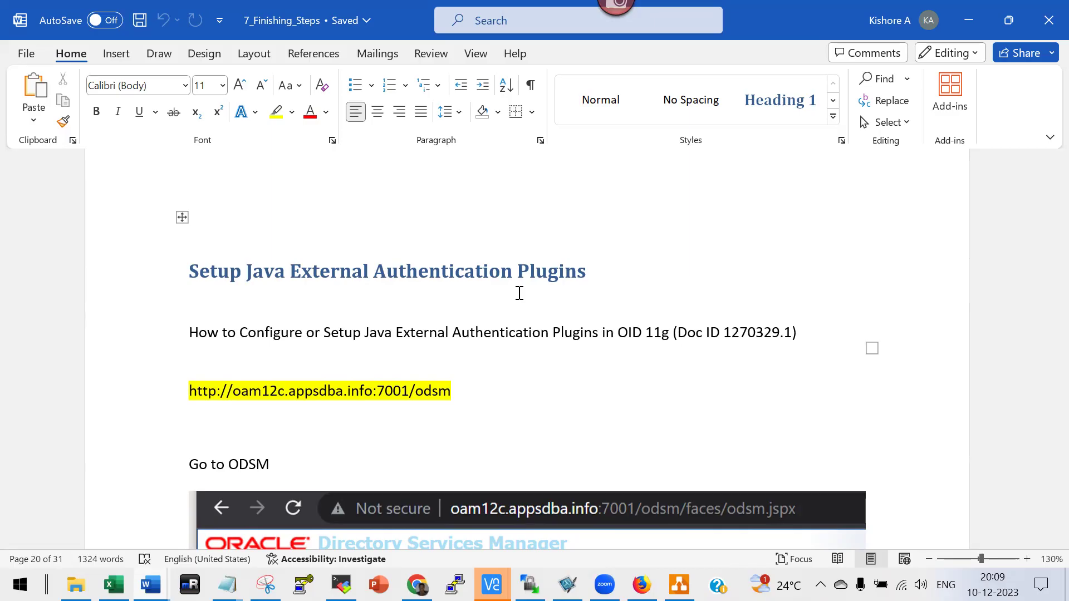
# Scroll down through the Optional Properties and Edit Flex Field screenshots.
pyautogui.scroll(-6, 518, 294)
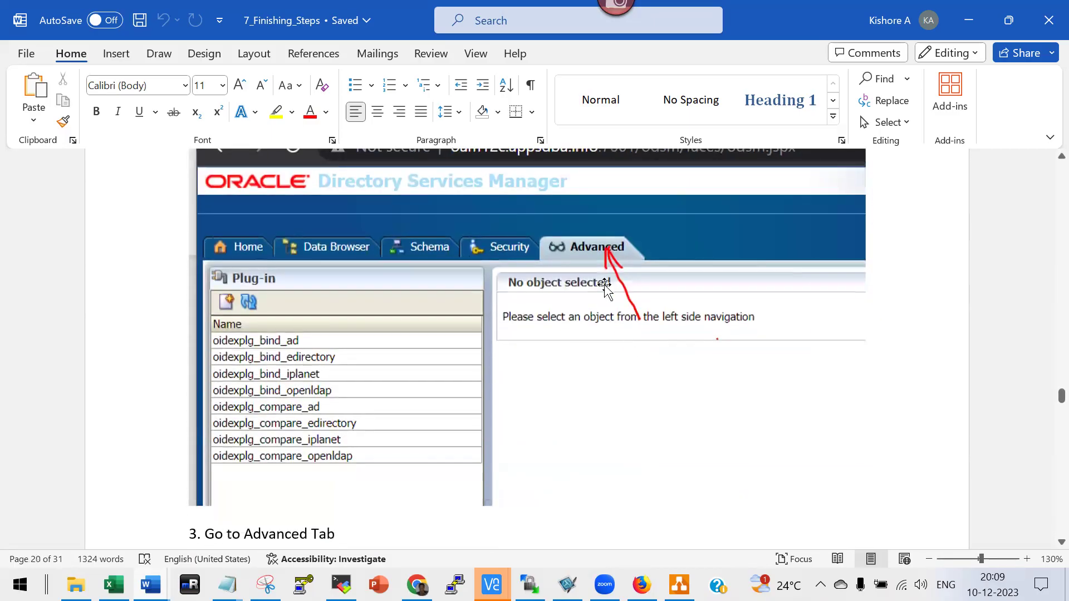
pyautogui.scroll(-3, 602, 278)
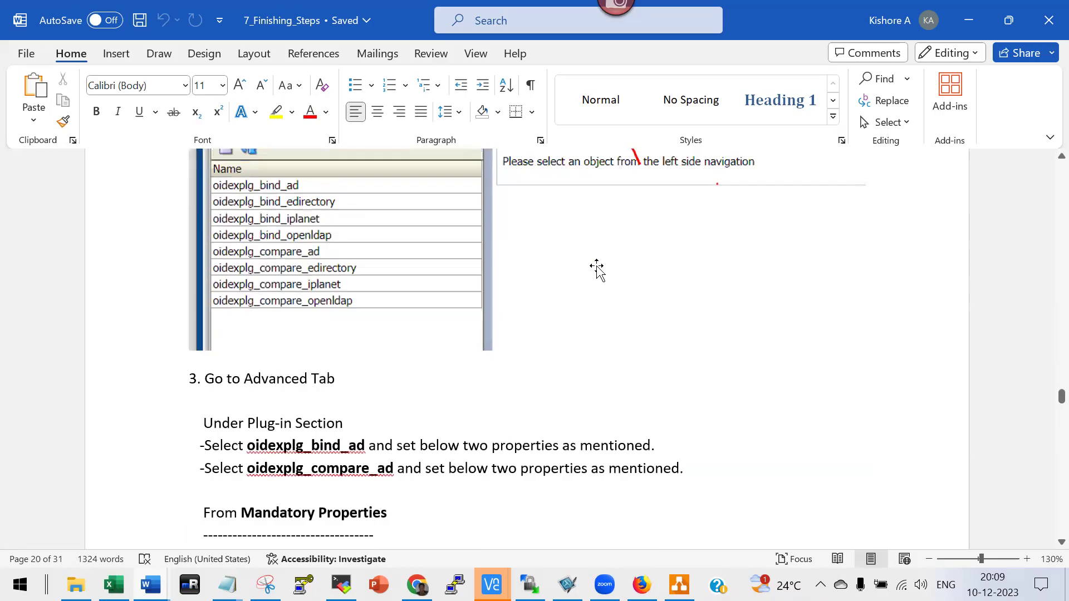
pyautogui.scroll(3, 597, 270)
pyautogui.scroll(-1, 348, 306)
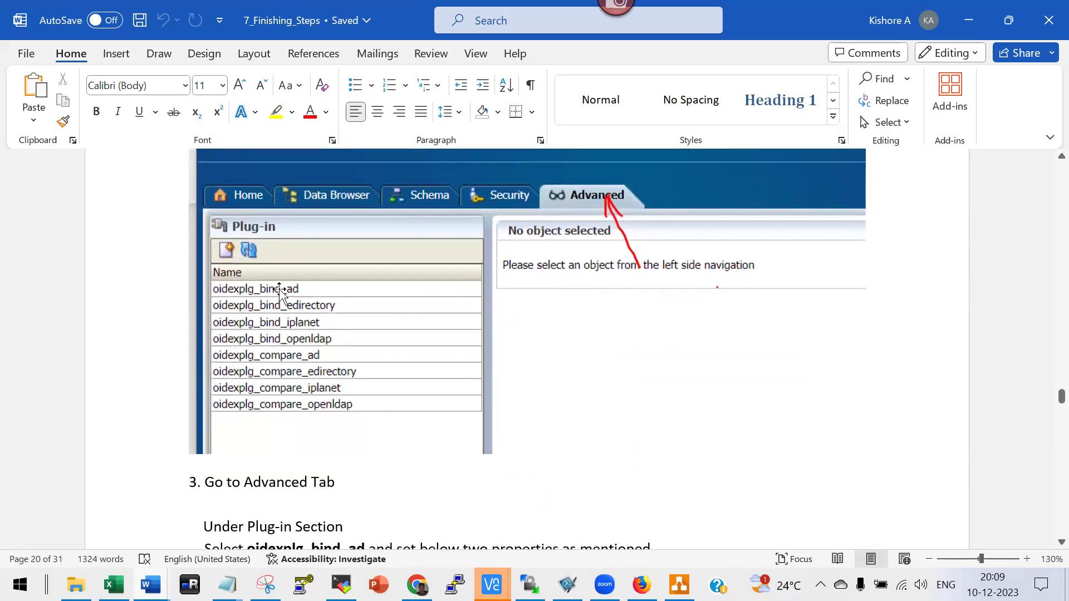
pyautogui.scroll(-4, 391, 296)
pyautogui.scroll(-6, 393, 332)
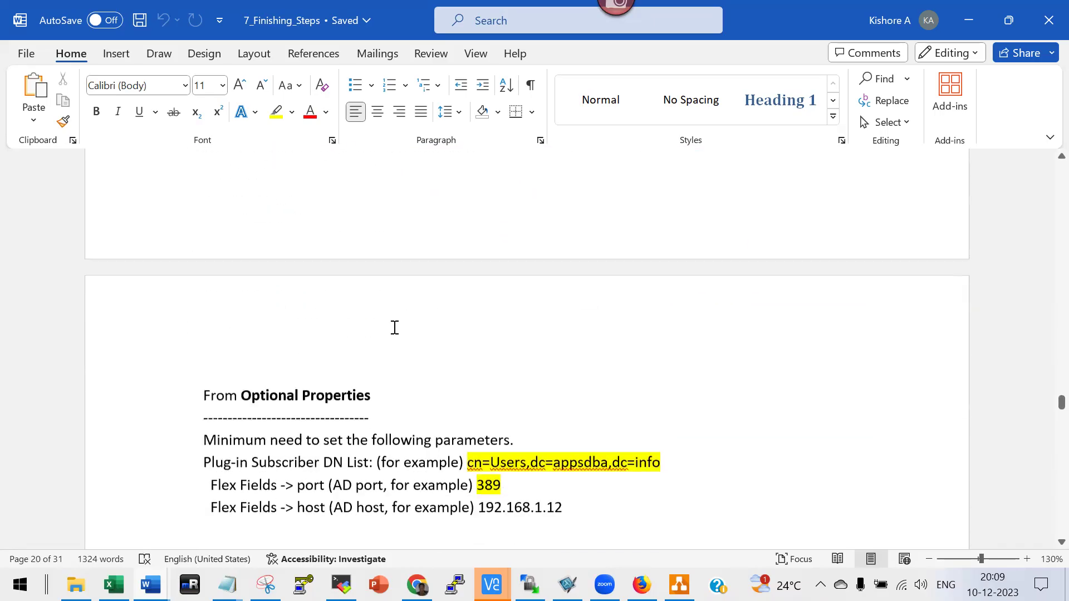
pyautogui.scroll(2, 496, 289)
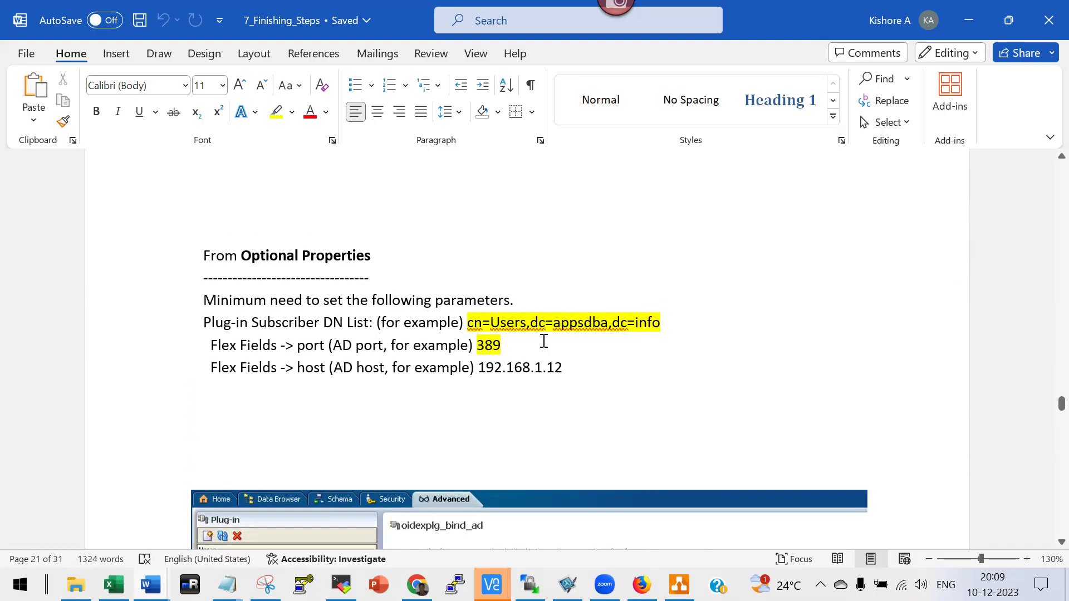
pyautogui.scroll(-5, 544, 341)
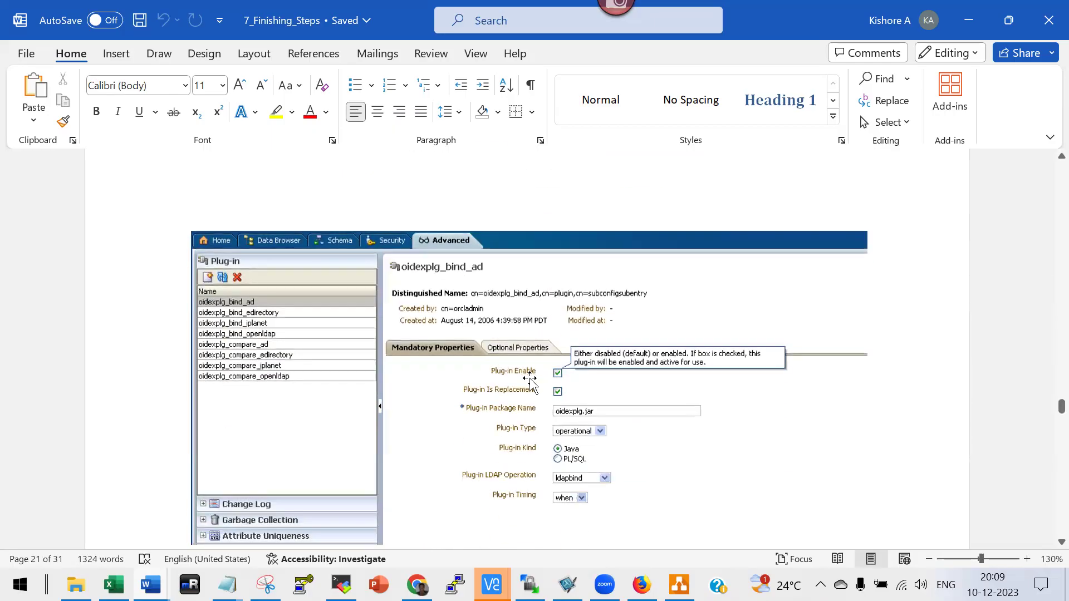
pyautogui.scroll(-10, 594, 373)
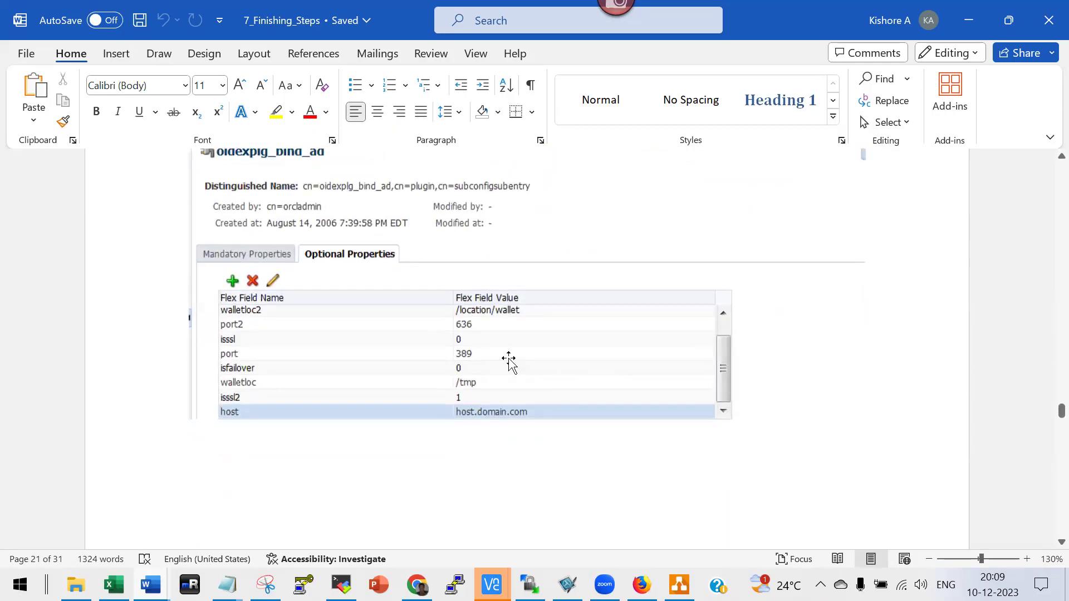
pyautogui.scroll(-8, 604, 392)
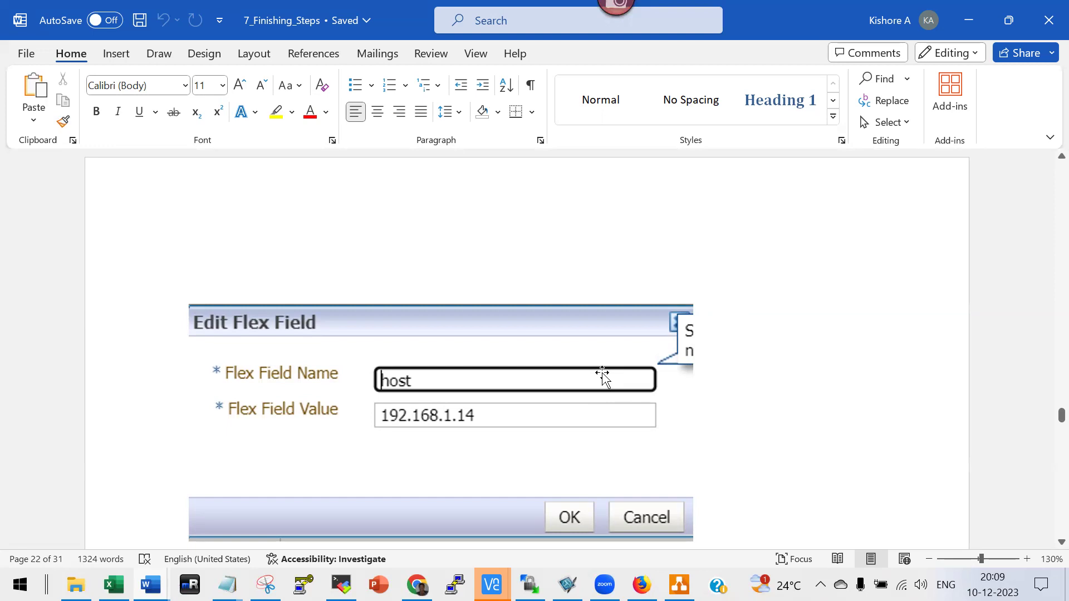
pyautogui.scroll(-2, 604, 375)
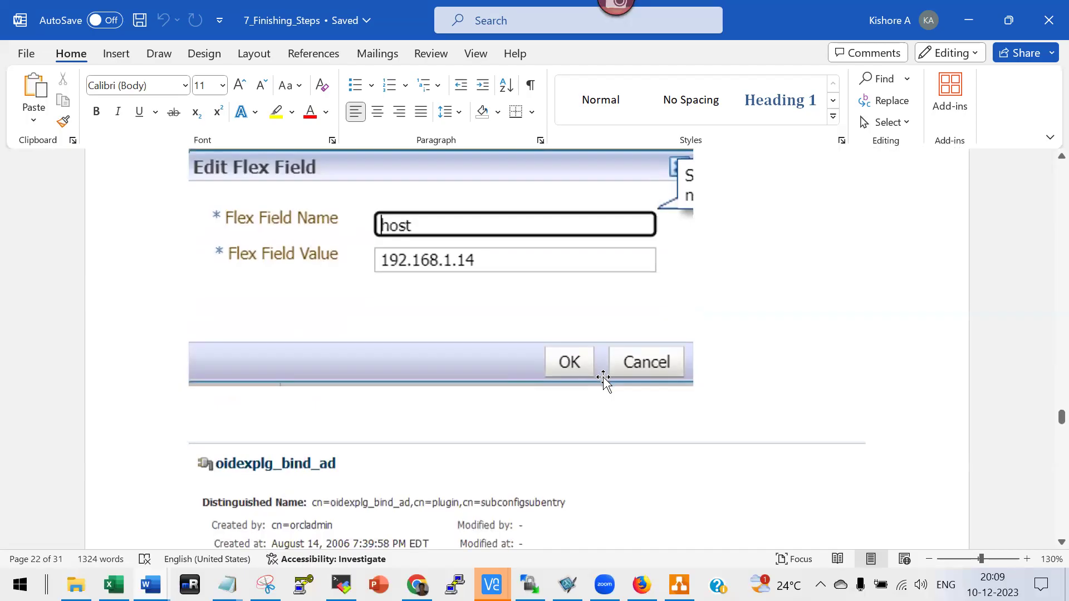
# Scroll back up to '3. Go to Advanced Tab' with the ODSM Advanced tab screenshot.
pyautogui.scroll(5, 604, 376)
pyautogui.scroll(20, 604, 378)
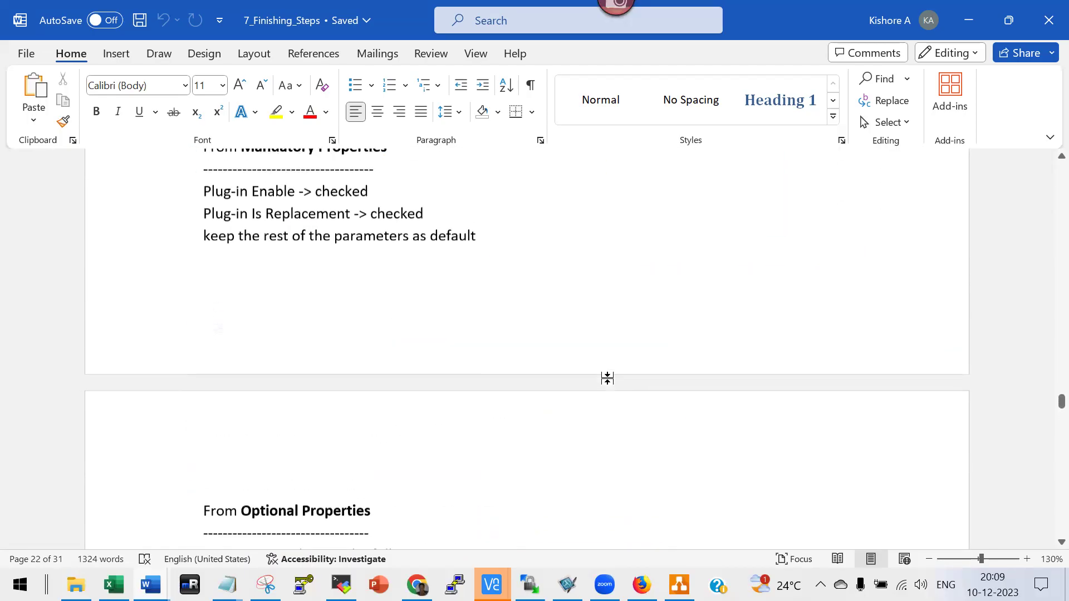
pyautogui.scroll(8, 606, 379)
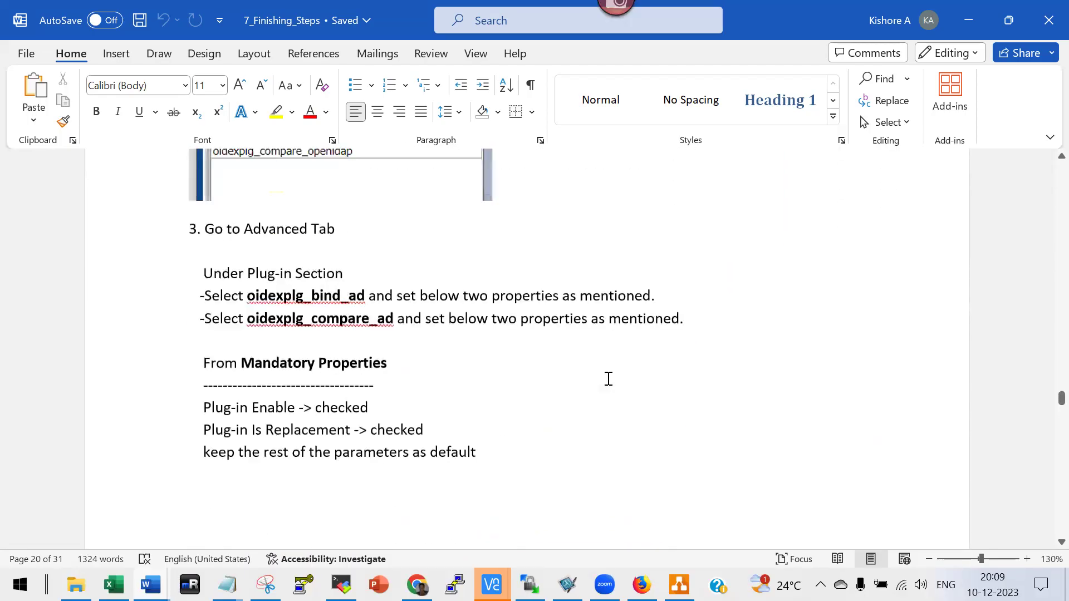
pyautogui.scroll(3, 607, 382)
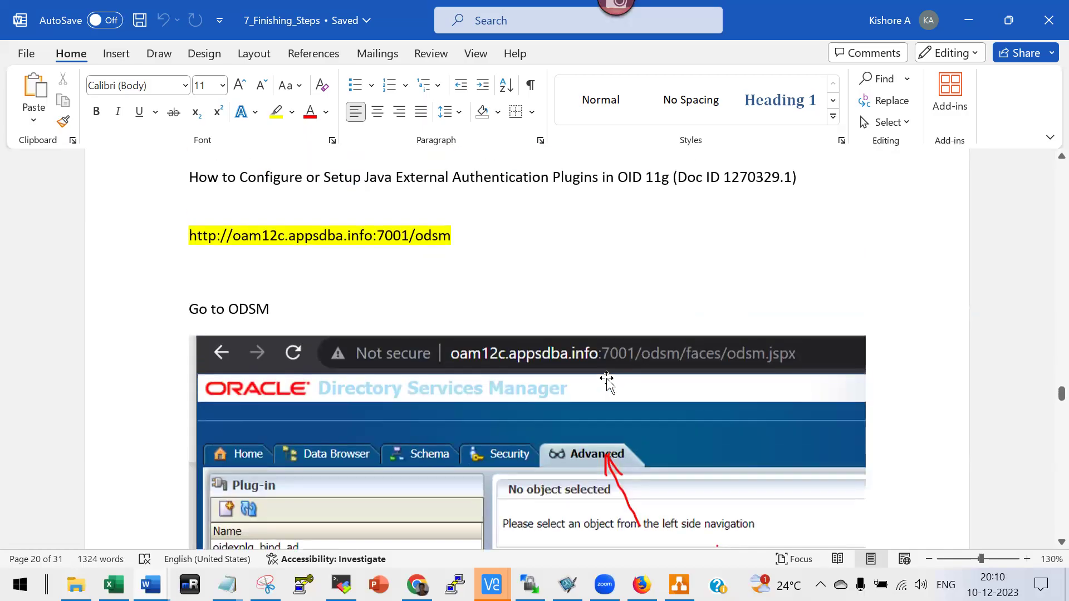
# Scroll through the plugin setup to the oidexplg_bind_ad Optional Properties screenshot with its subscriber DN list.
pyautogui.scroll(5, 606, 382)
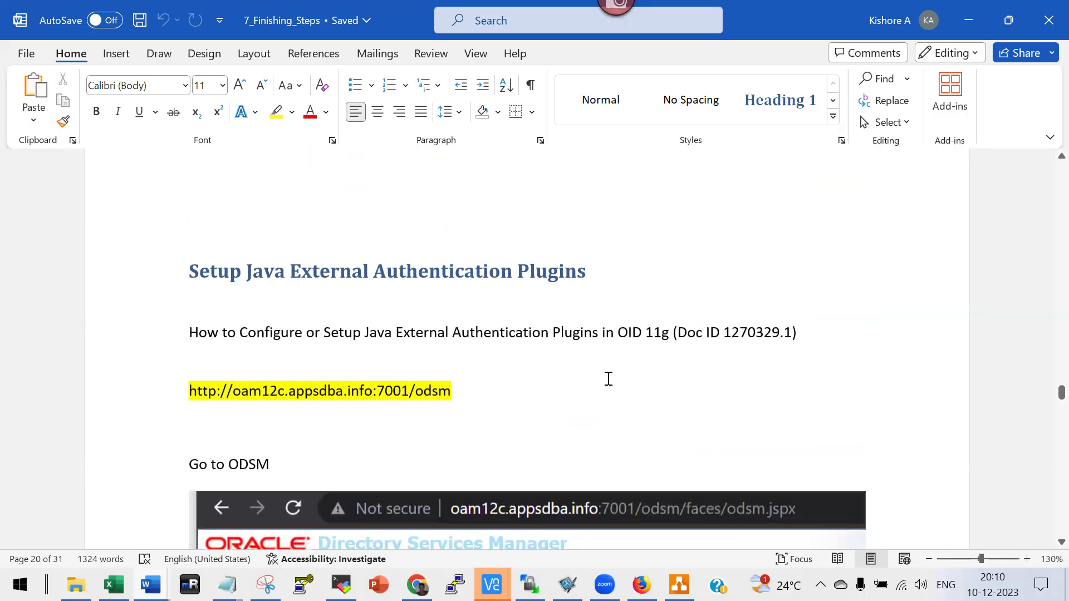
pyautogui.scroll(4, 611, 386)
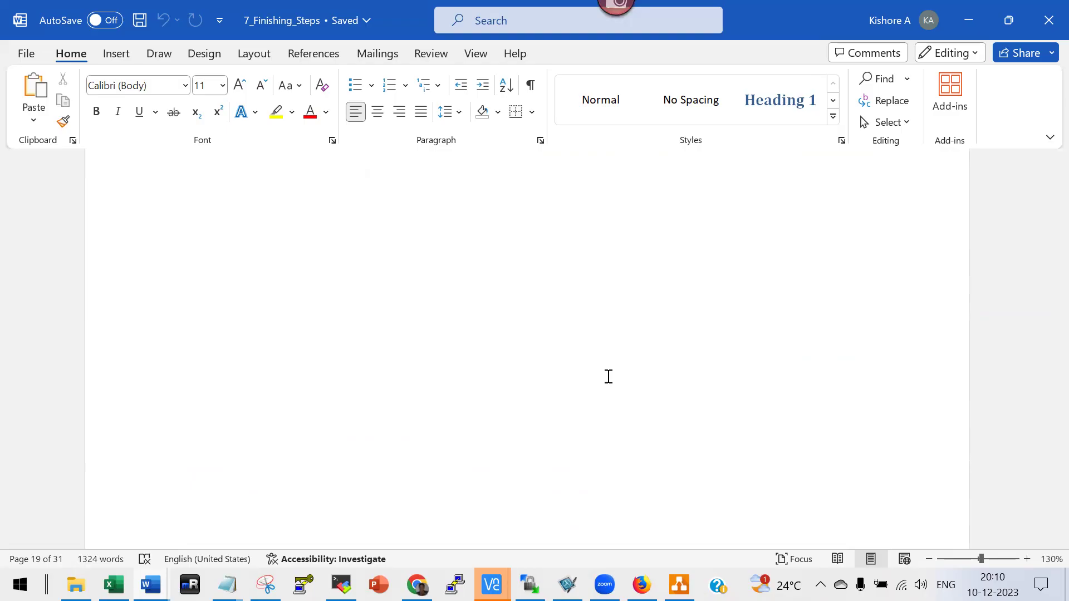
pyautogui.scroll(-5, 609, 377)
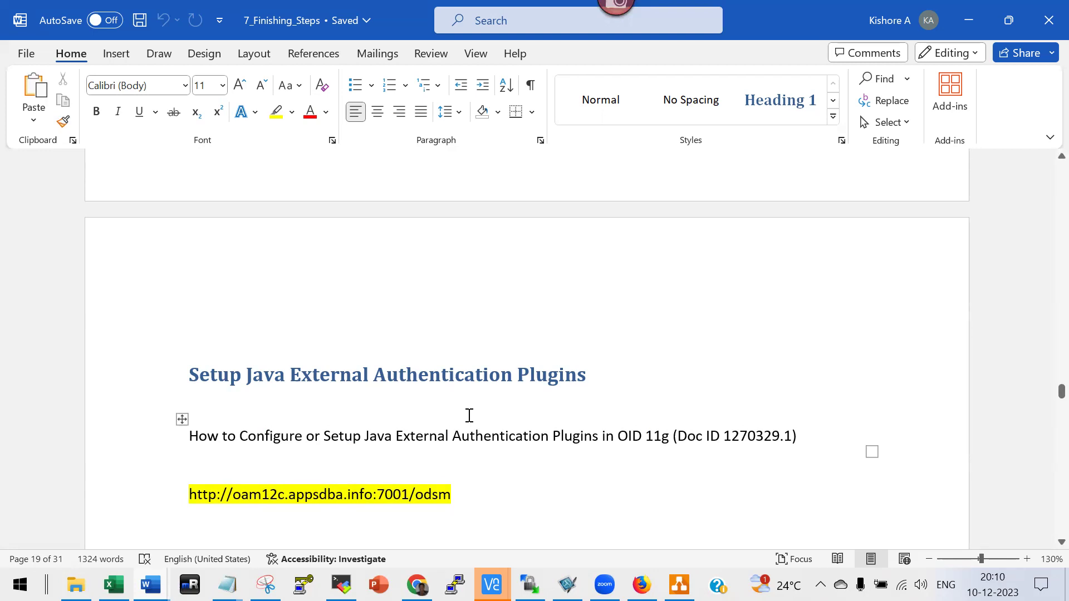
pyautogui.scroll(-3, 470, 415)
pyautogui.scroll(-1, 559, 434)
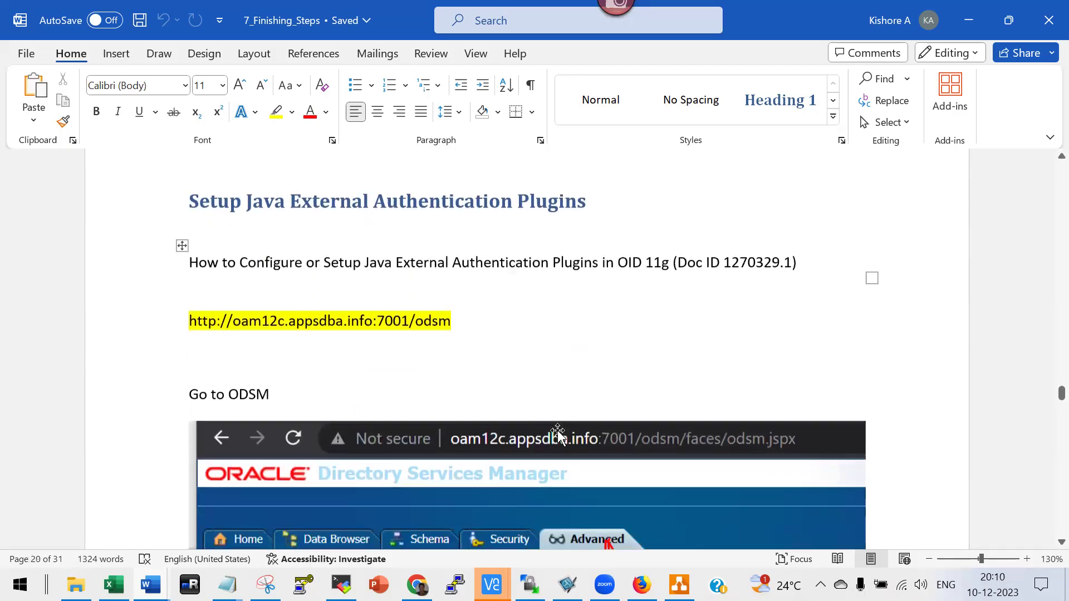
pyautogui.scroll(-3, 558, 433)
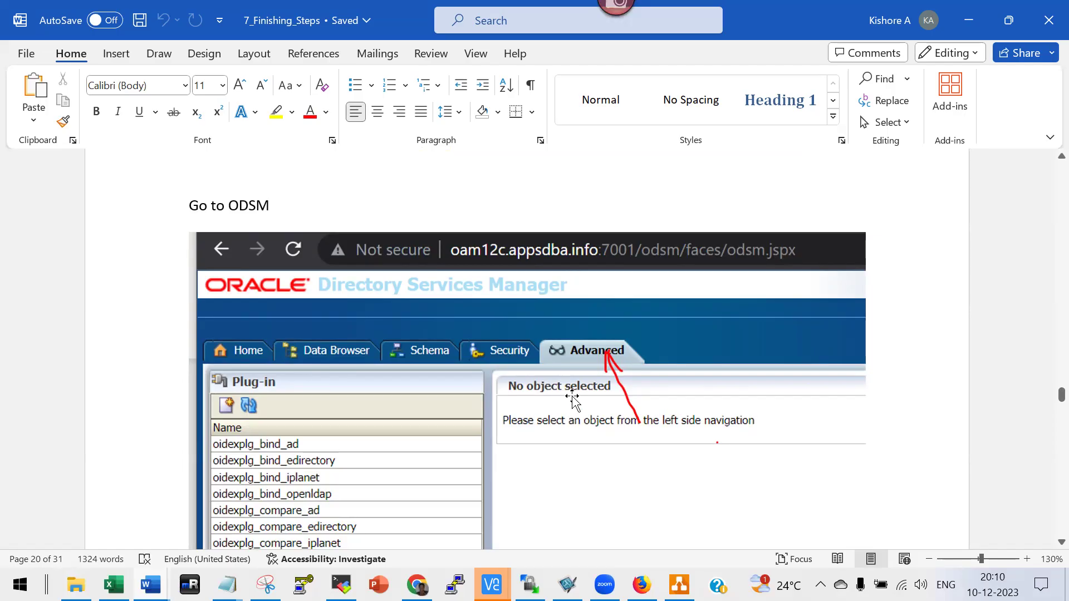
pyautogui.scroll(-1, 573, 399)
pyautogui.scroll(-7, 573, 398)
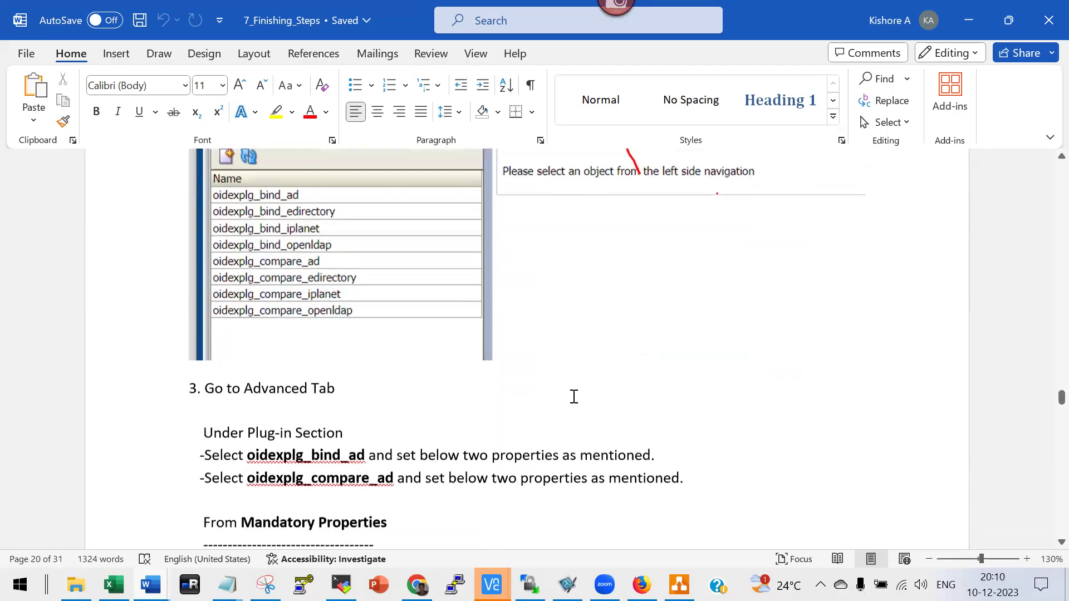
pyautogui.scroll(-3, 572, 396)
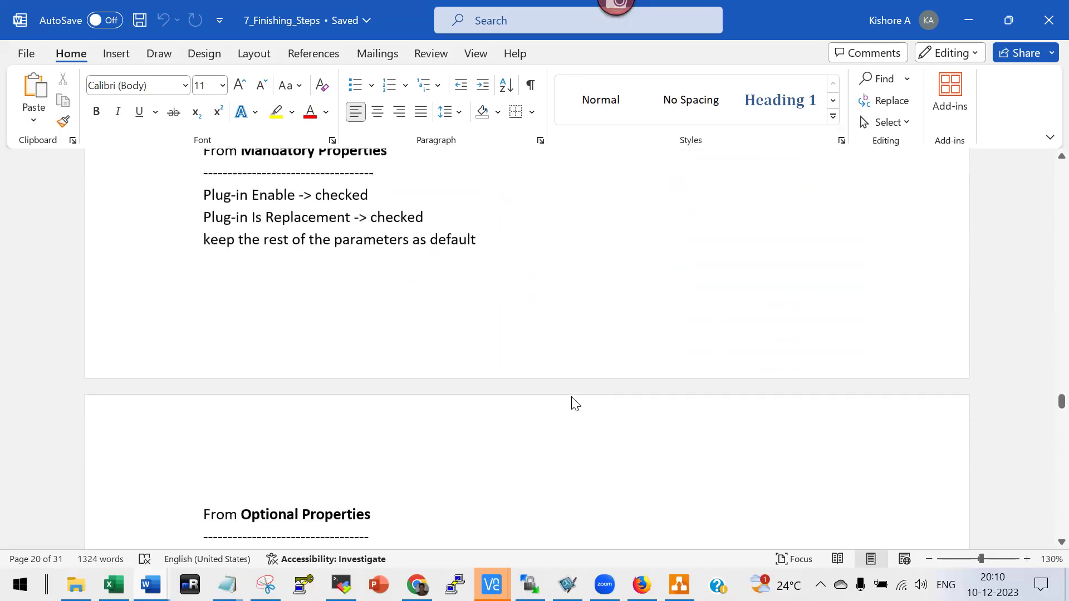
pyautogui.scroll(-4, 574, 399)
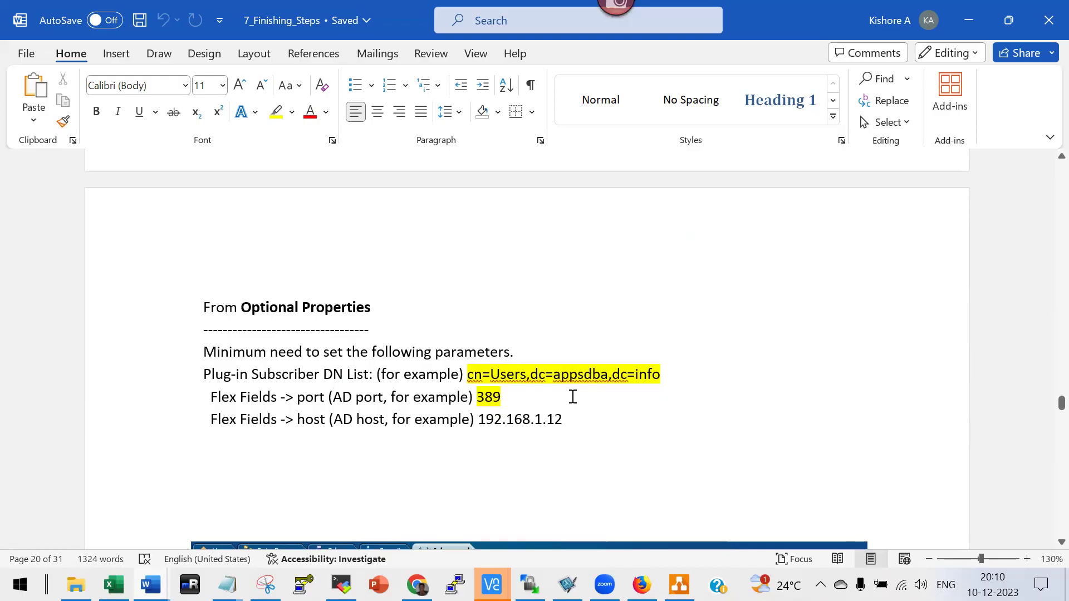
pyautogui.scroll(12, 573, 396)
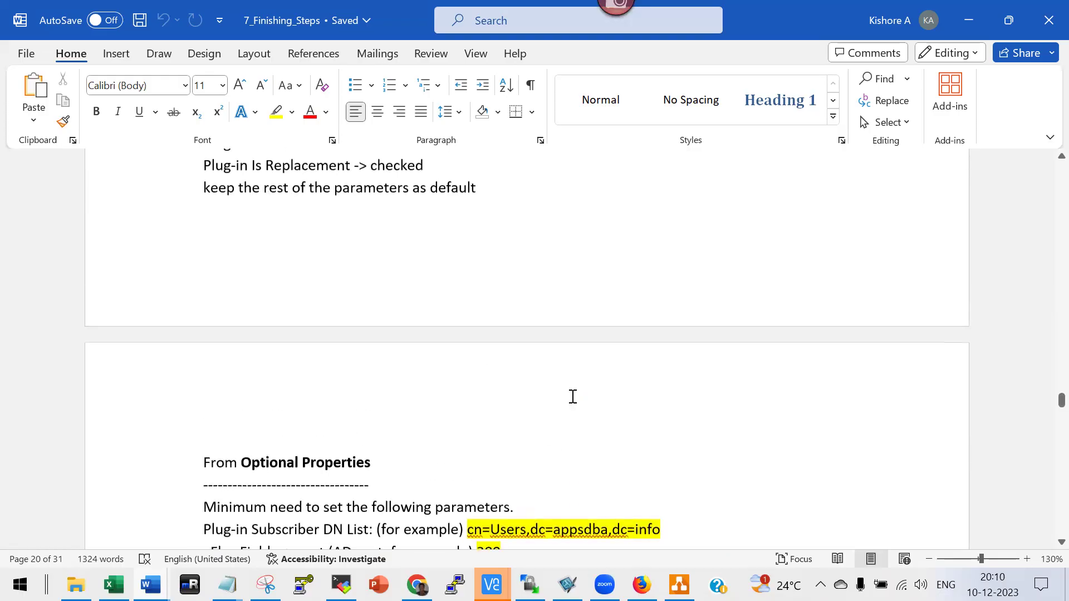
pyautogui.scroll(1, 570, 396)
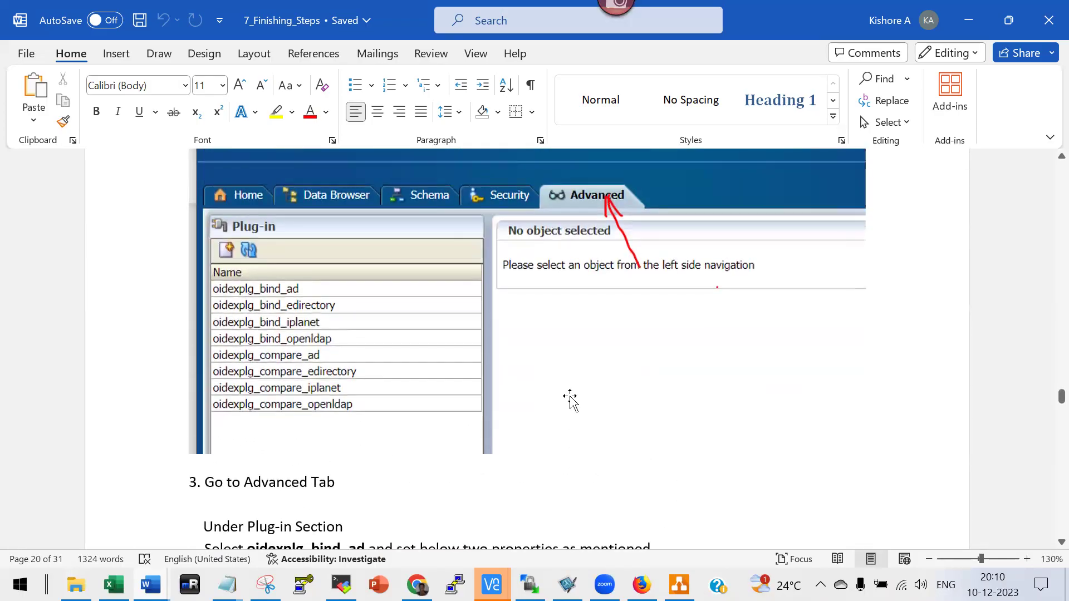
# Continue to the AD user test listing SSO and non-SSO login links above a sign-on screenshot.
pyautogui.scroll(-13, 570, 397)
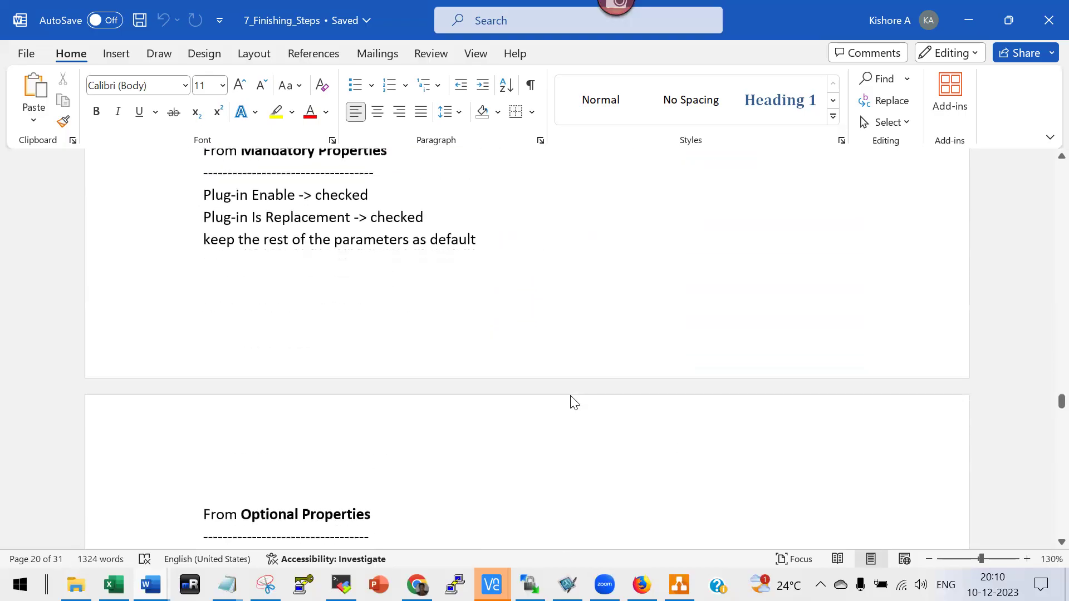
pyautogui.scroll(-1, 572, 397)
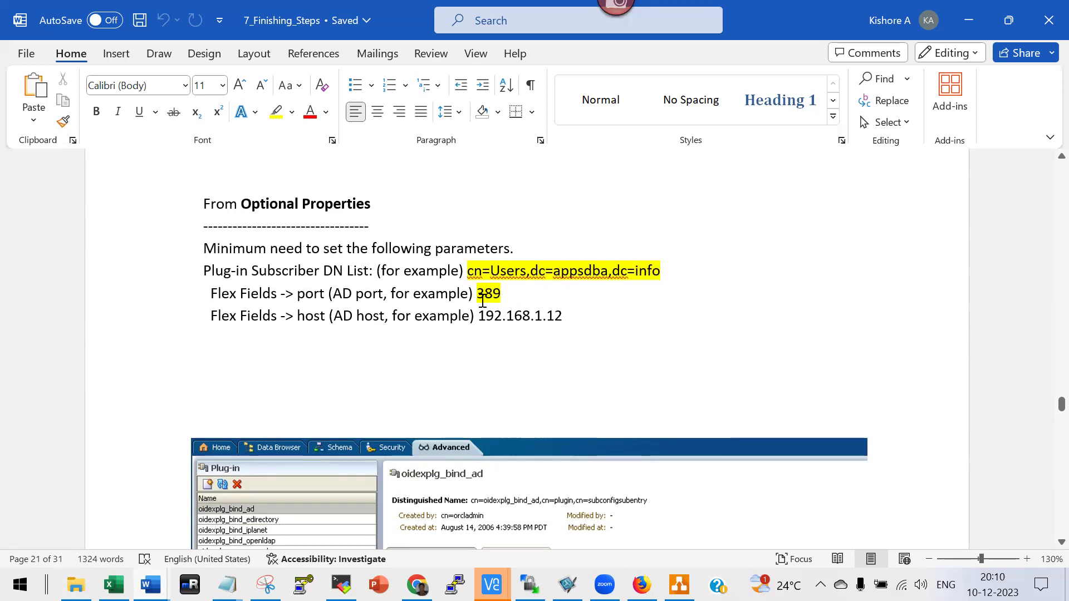
pyautogui.scroll(-2, 488, 326)
pyautogui.scroll(2, 518, 258)
pyautogui.scroll(-1, 500, 320)
pyautogui.scroll(-3, 499, 320)
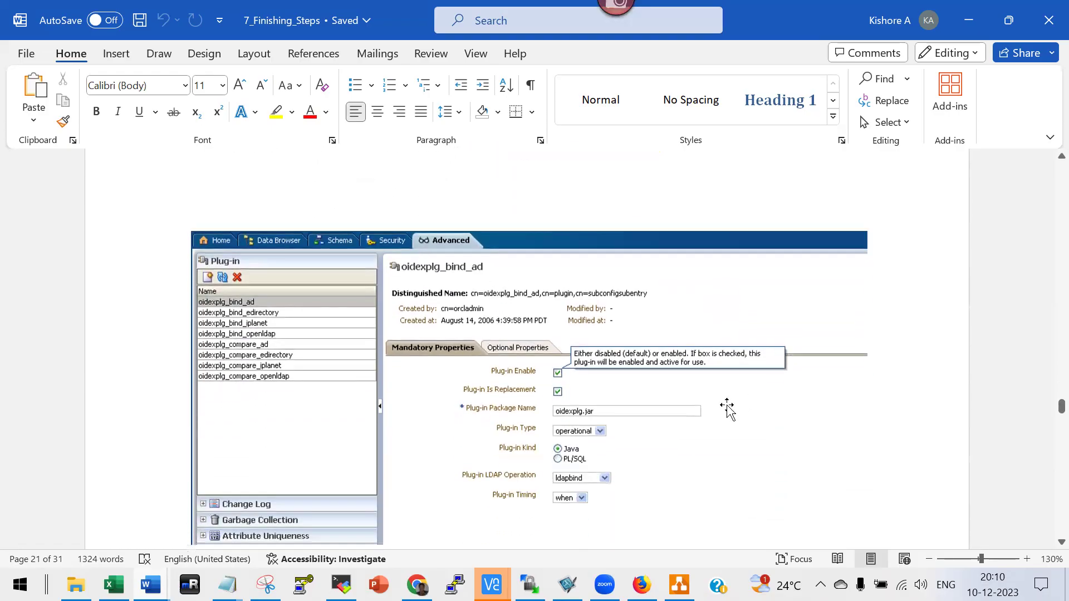
pyautogui.scroll(-6, 627, 376)
pyautogui.scroll(-20, 628, 375)
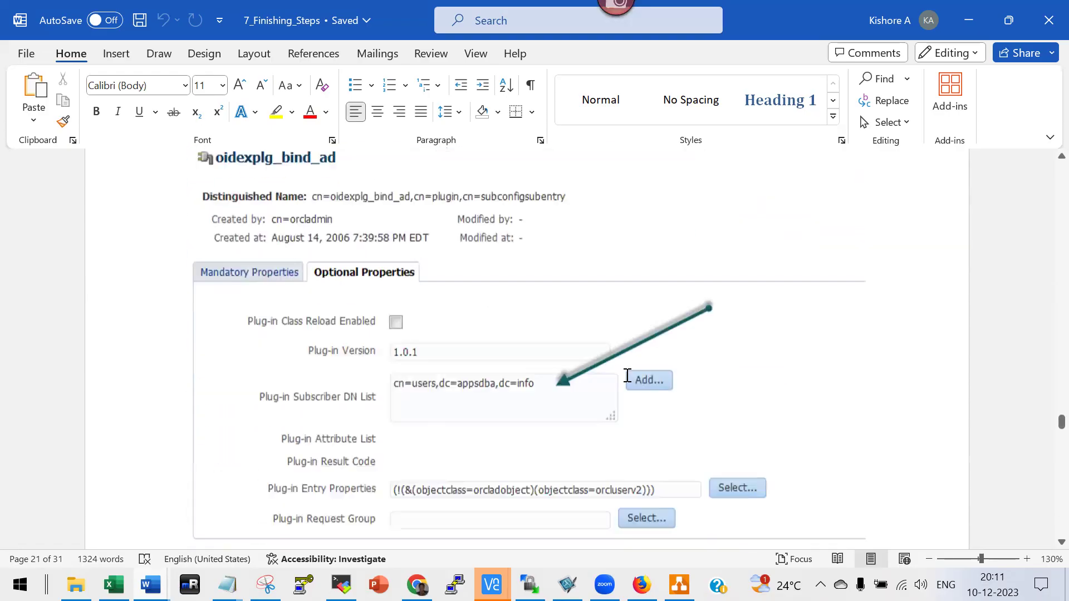
pyautogui.scroll(-20, 624, 379)
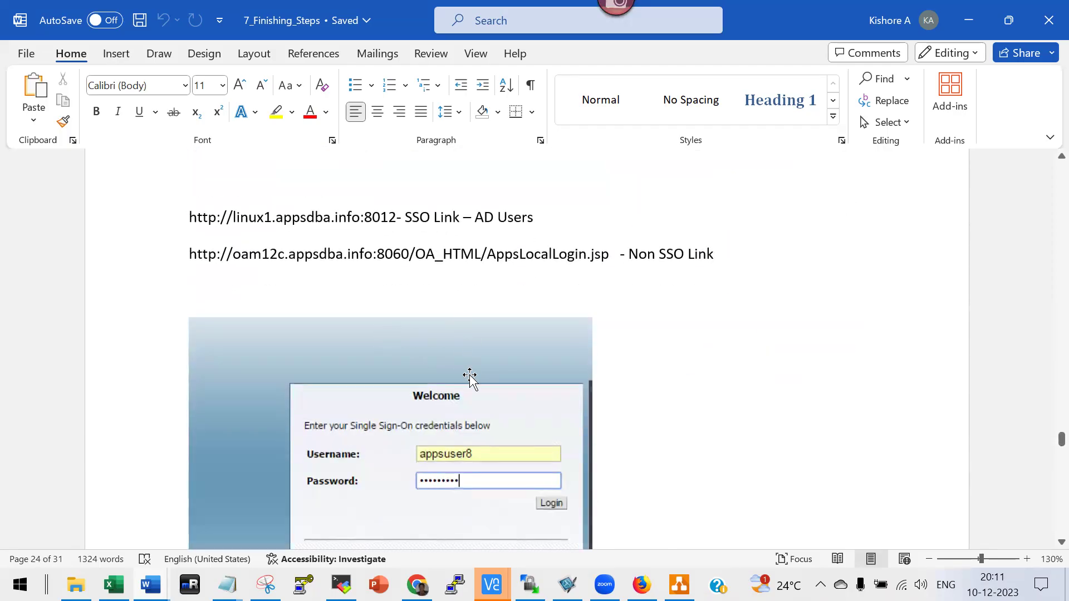
# Scroll further down through the currently open integration document.
pyautogui.scroll(-4, 432, 262)
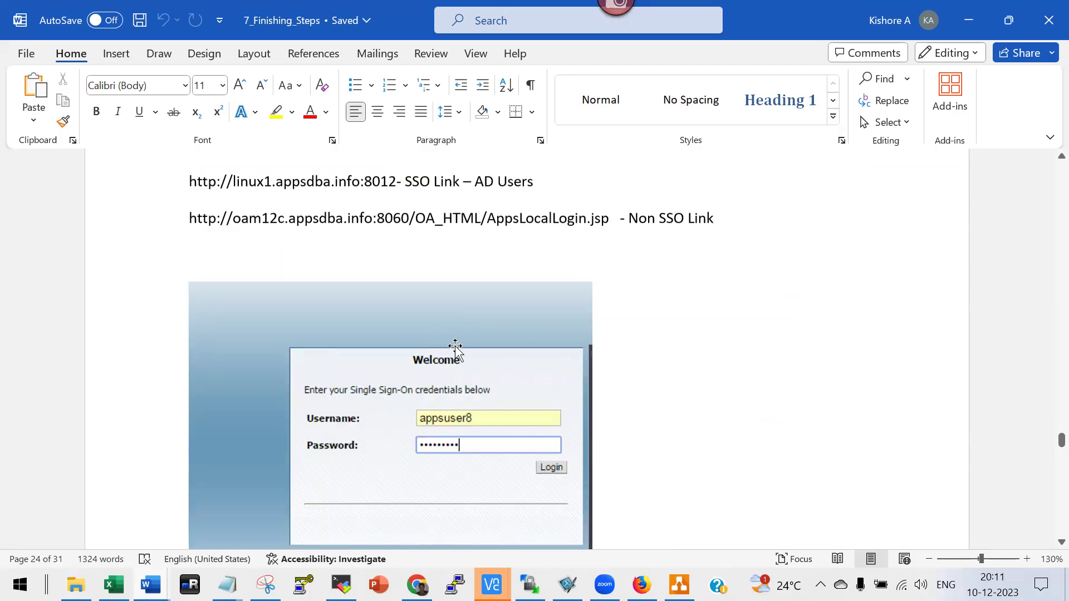
pyautogui.scroll(-7, 523, 301)
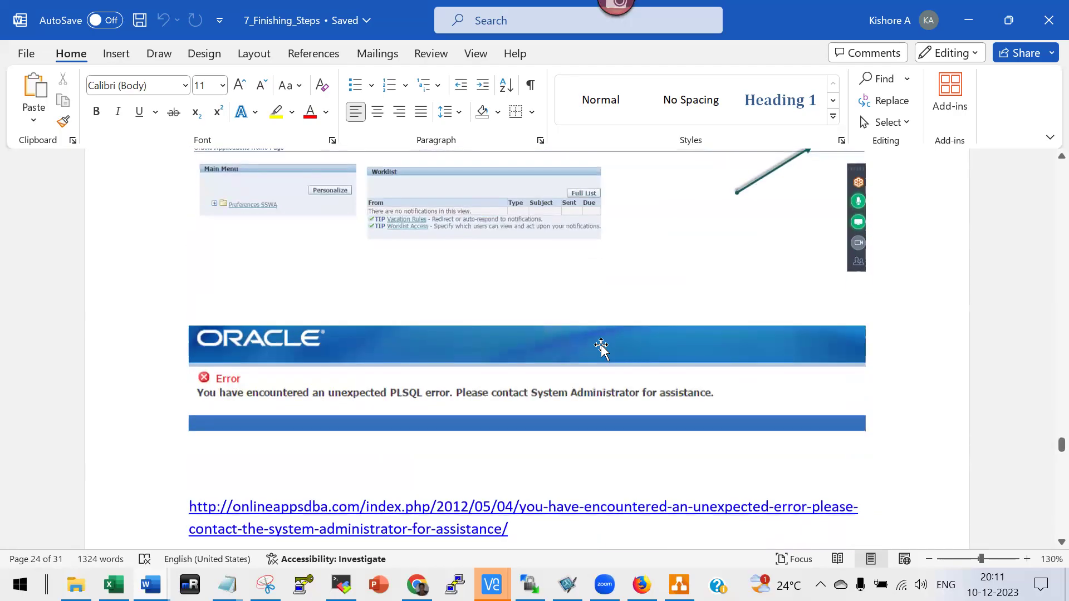
pyautogui.scroll(-13, 601, 346)
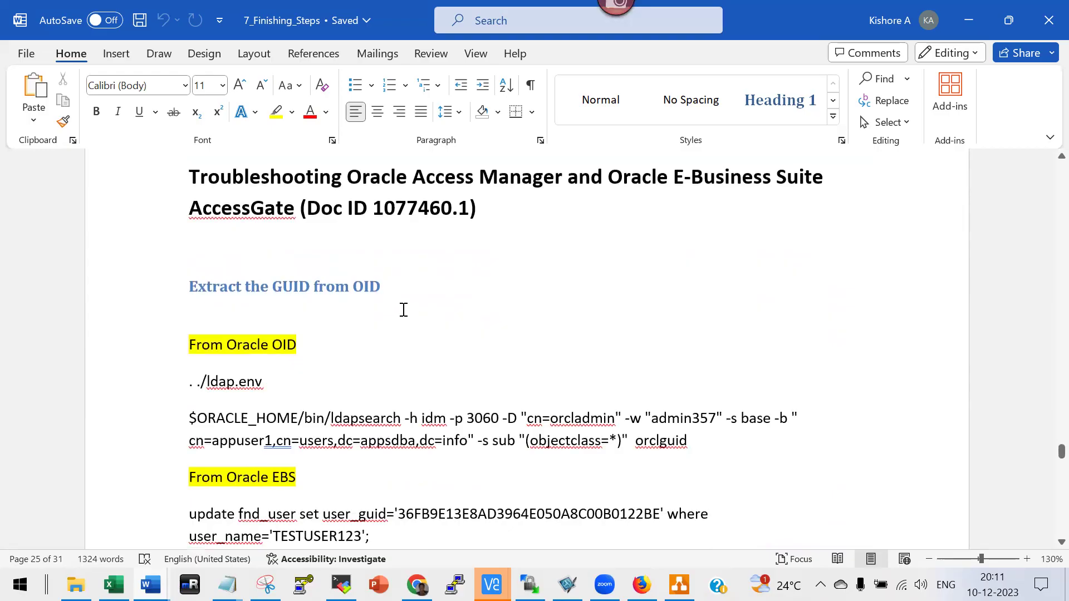
pyautogui.scroll(-2, 403, 310)
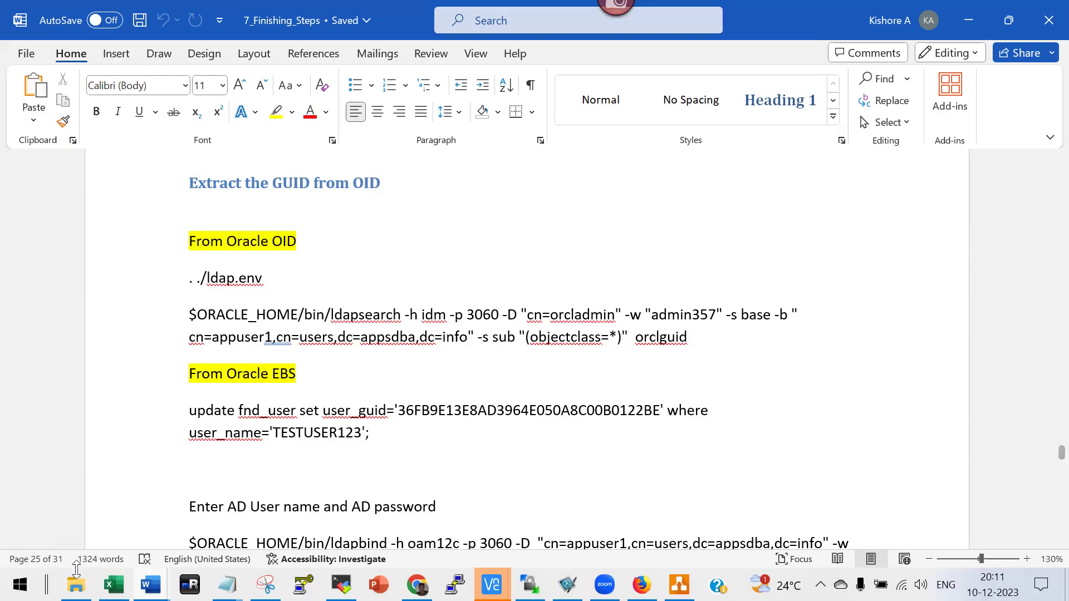
# Open 8_TroubleshootingCases_SSO_v13 and jump to its Case 1 guid verification section.
pyautogui.hotkey('alt', 'Tab')
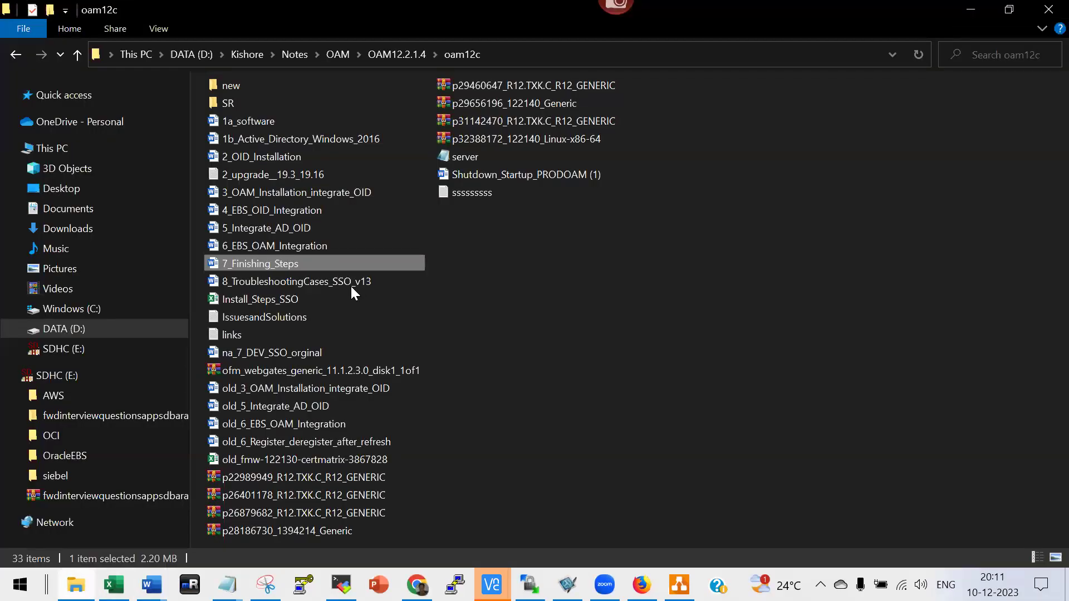
pyautogui.doubleClick(327, 277)
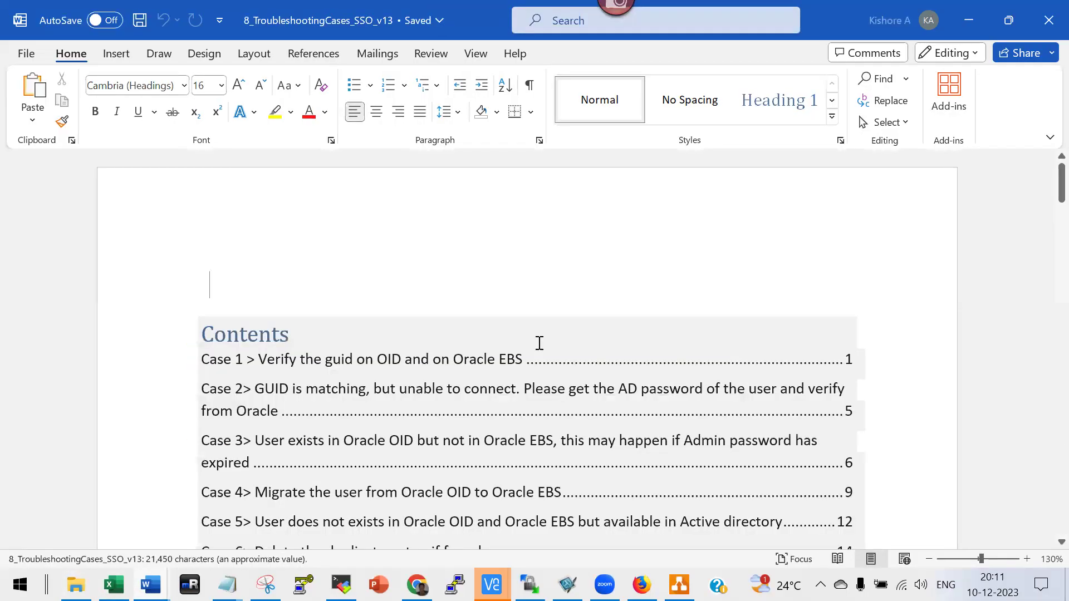
pyautogui.scroll(-5, 529, 365)
pyautogui.keyDown('ctrl'); pyautogui.click(523, 392); pyautogui.keyUp('ctrl')
pyautogui.scroll(-15, 523, 394)
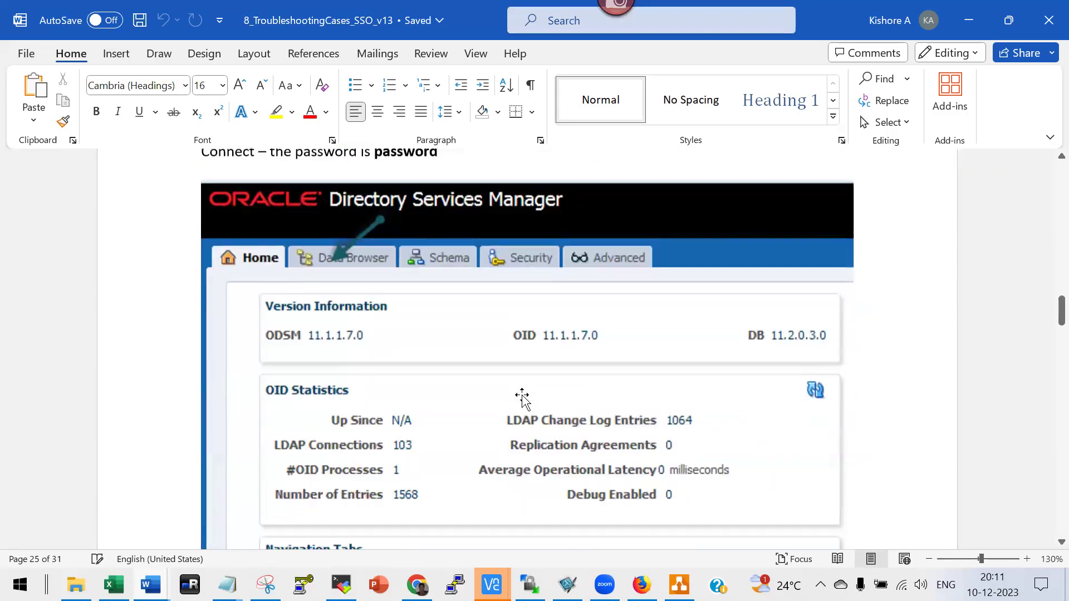
# Scroll the troubleshooting document down toward the 'Get the DN from ODSM' section.
pyautogui.scroll(-15, 523, 397)
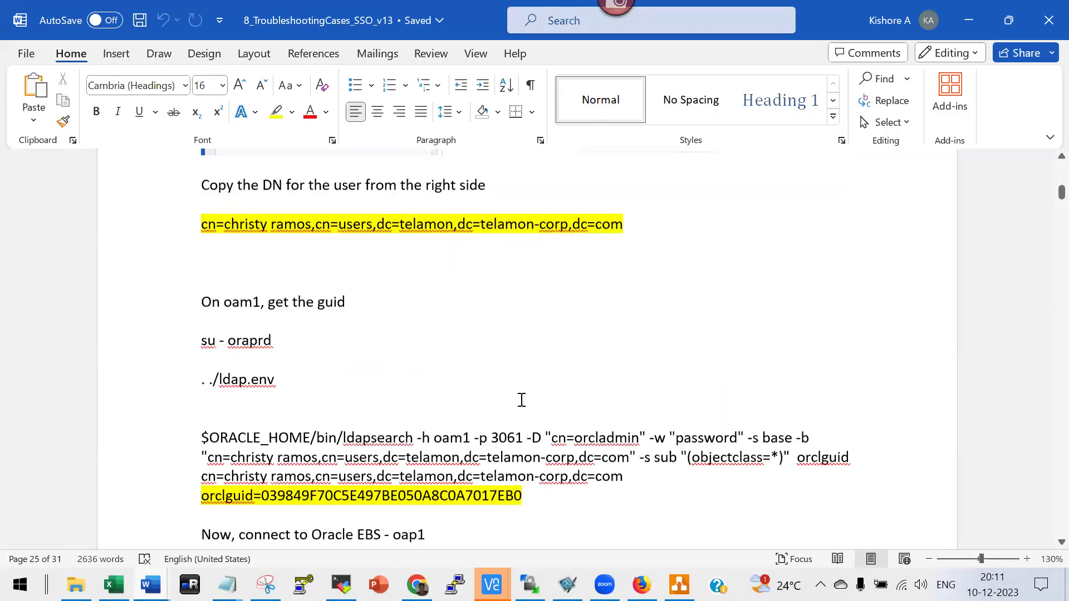
pyautogui.scroll(-15, 523, 401)
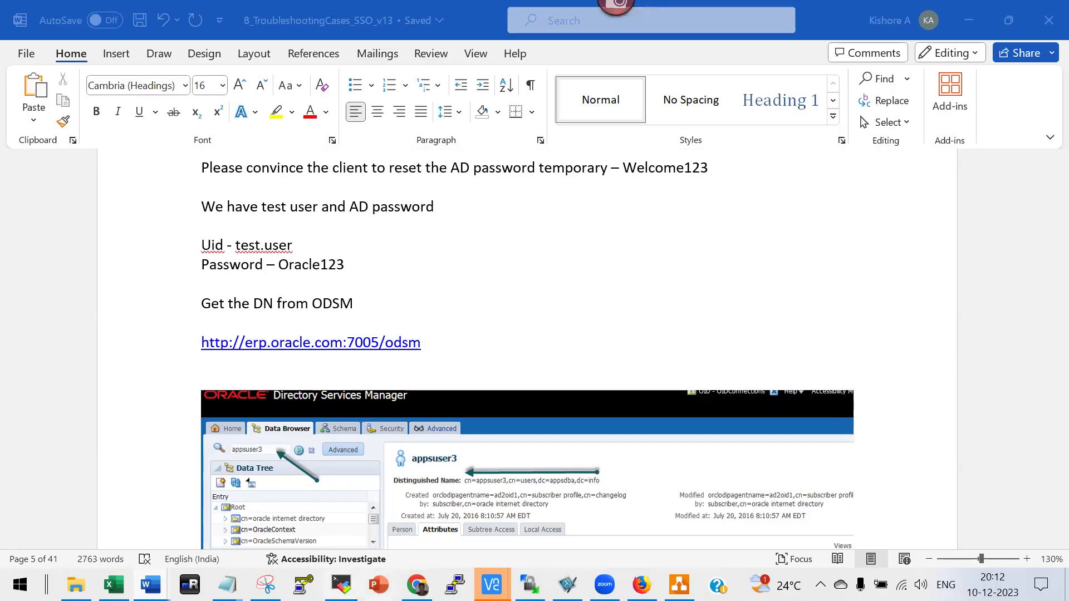
# Run exit in SQL*Plus on 192.168.1.7, then switch to the 192.168.1.13 terminal tab.
pyautogui.moveTo(341, 584)
pyautogui.click(365, 532)
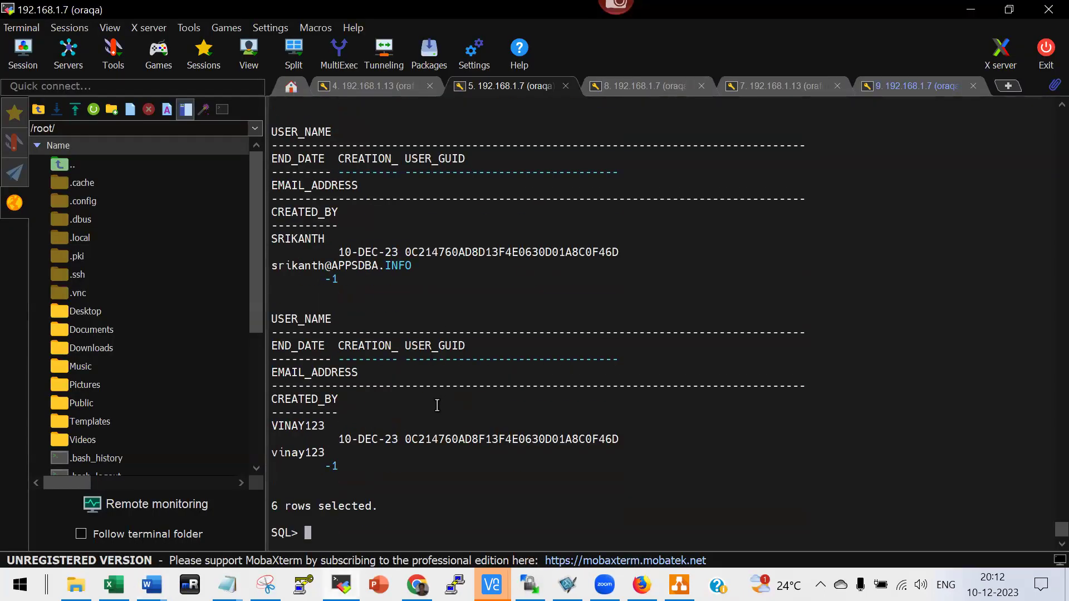
pyautogui.write('exit')
pyautogui.press('Return')
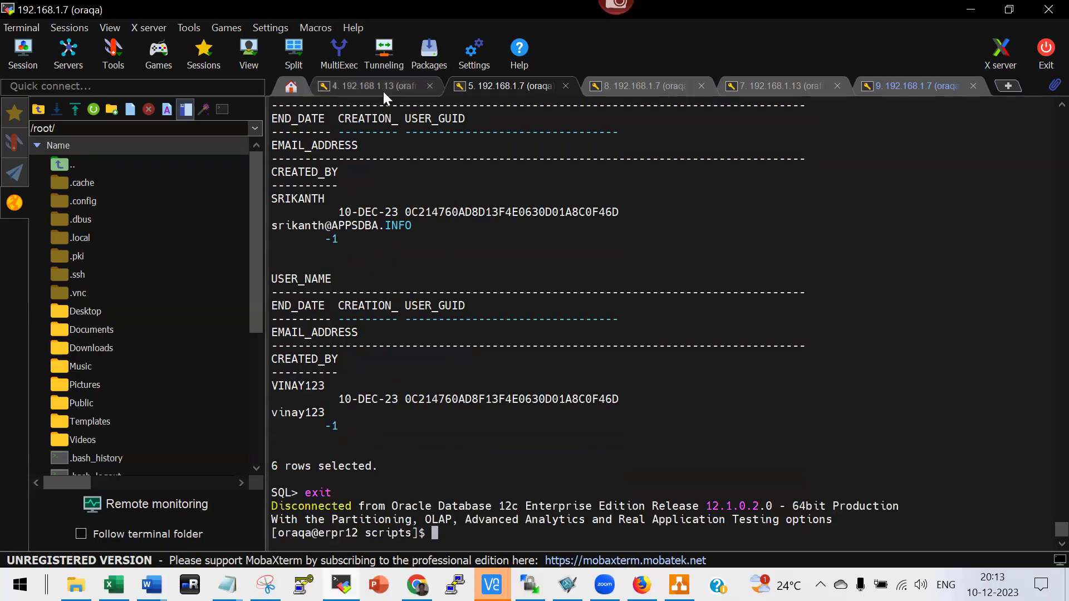
pyautogui.click(383, 90)
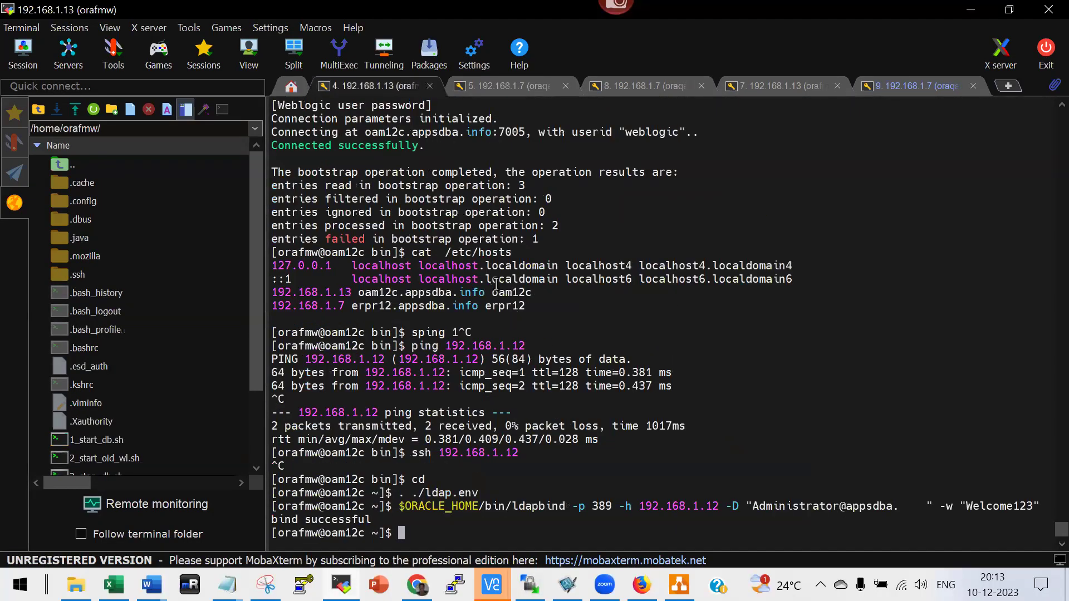
pyautogui.write('r')
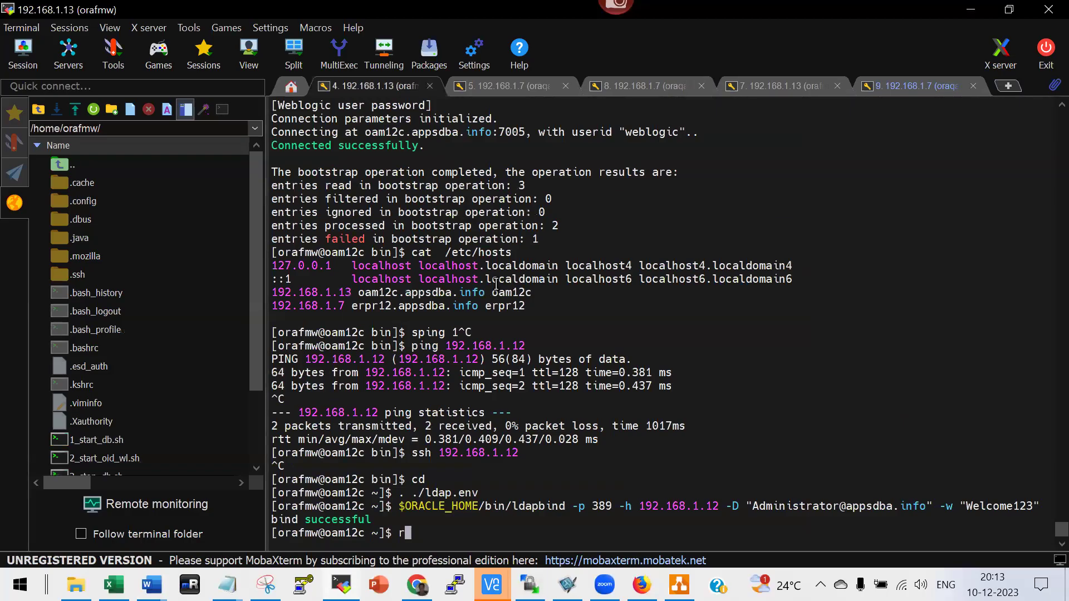